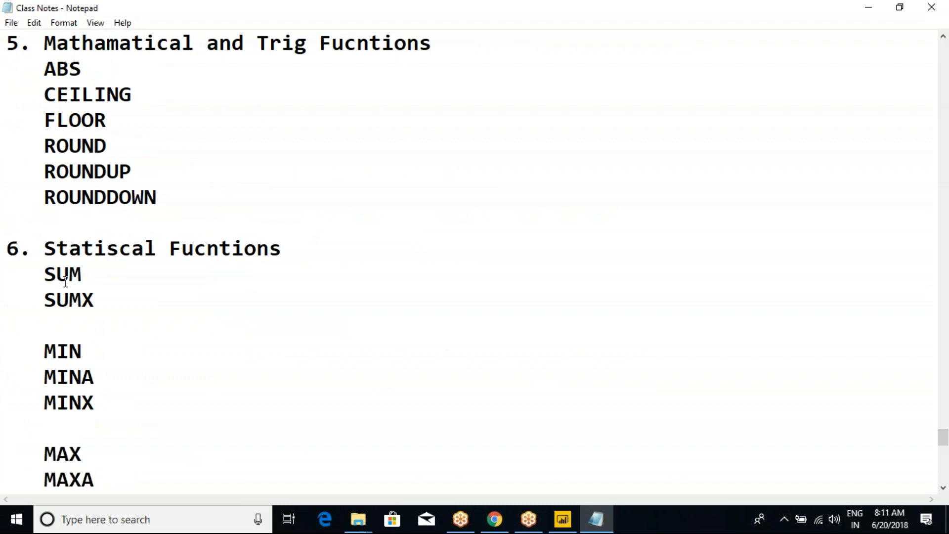
Review the mathematical functions and the SUM, MIN, MAX and AVERAGE entries under the statistical functions heading.
scroll(66, 282, "down", 1)
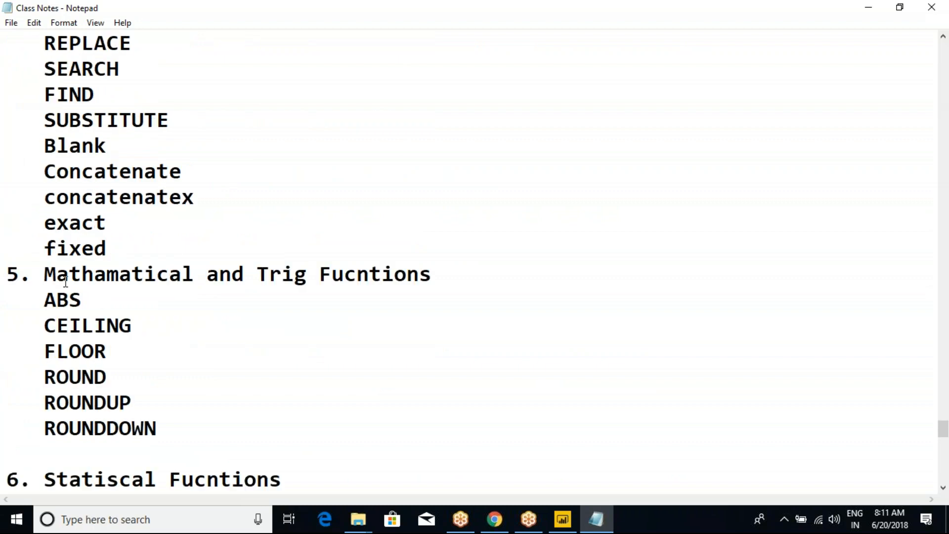
scroll(66, 280, "down", 4)
scroll(66, 281, "up", 1)
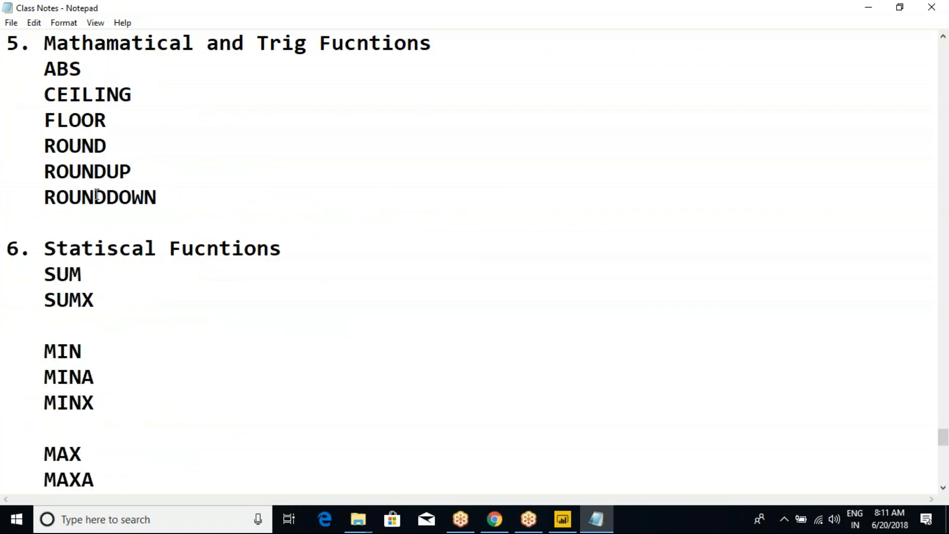
left_click_drag(81, 69, 155, 226)
scroll(154, 226, "down", 2)
left_click_drag(74, 105, 200, 404)
left_click(200, 404)
scroll(192, 365, "down", 3)
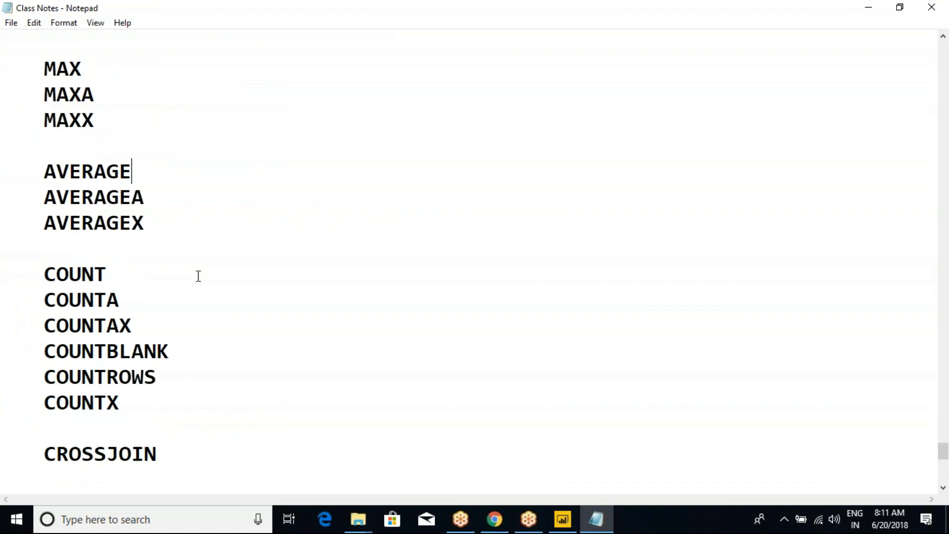
Examine the COUNT to COUNTX function group and the CROSSJOIN entry in the notes.
left_click_drag(23, 271, 164, 451)
left_click(156, 404)
left_click_drag(44, 271, 117, 269)
left_click(116, 271)
left_click_drag(39, 273, 163, 396)
left_click(163, 396)
left_click_drag(49, 274, 124, 399)
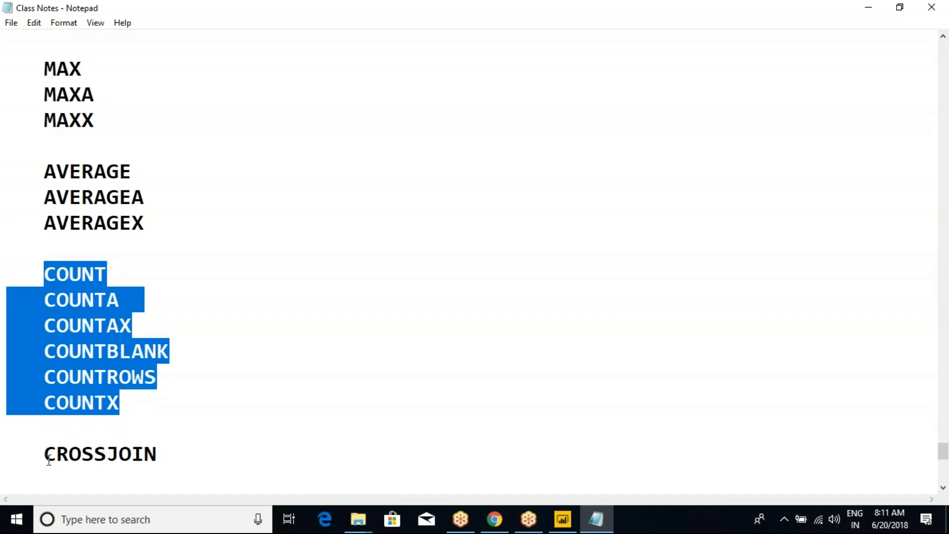
left_click_drag(45, 454, 176, 453)
left_click(175, 452)
Look over the remaining topics, items 7 Filter and 8 Time Intelligence functions, below the statistical functions.
scroll(196, 445, "down", 3)
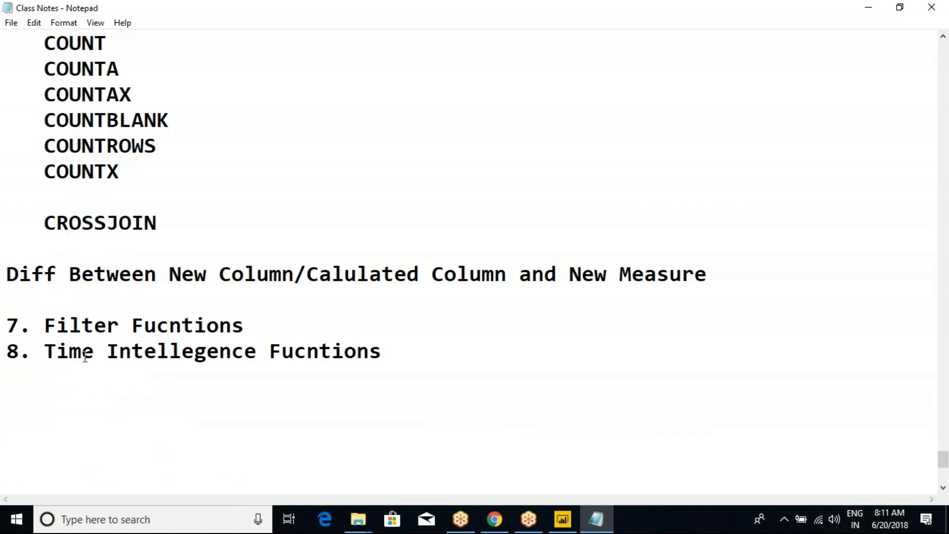
left_click_drag(56, 324, 243, 325)
left_click(243, 325)
left_click_drag(45, 351, 382, 351)
left_click(397, 349)
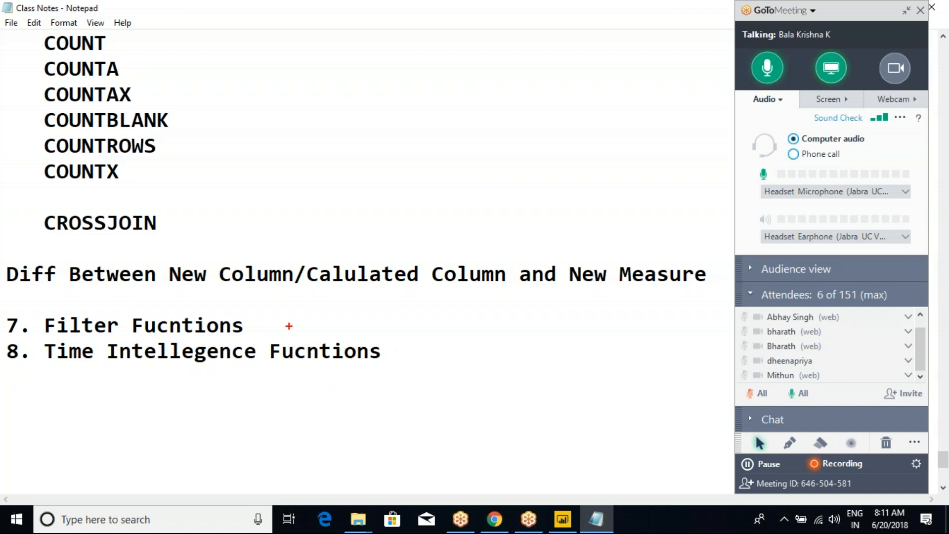
Sketch temporary freehand annotations over the blank area beside the COUNT functions, and leave drawing mode.
mouse_move(290, 165)
left_mouse_down()
mouse_move(295, 189)
mouse_move(297, 157)
mouse_move(300, 176)
left_mouse_up()
left_click_drag(326, 138, 316, 211)
mouse_move(366, 158)
left_mouse_down()
mouse_move(355, 167)
mouse_move(359, 183)
mouse_move(408, 166)
left_mouse_up()
mouse_move(253, 135)
left_mouse_down()
mouse_move(423, 218)
mouse_move(449, 193)
mouse_move(454, 206)
left_mouse_up()
key("Escape")
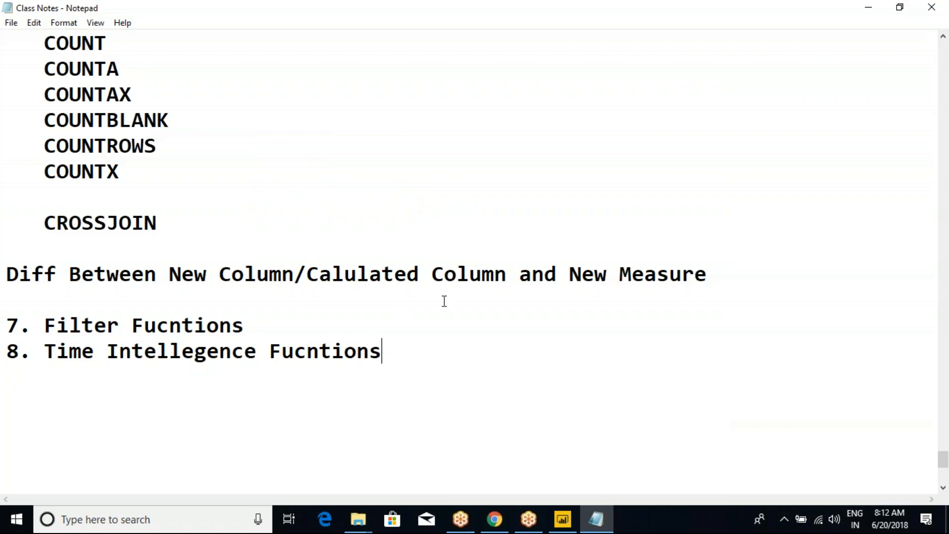
mouse_move(324, 171)
left_mouse_down()
mouse_move(324, 210)
mouse_move(328, 163)
left_mouse_up()
mouse_move(321, 216)
left_mouse_down()
mouse_move(364, 211)
mouse_move(375, 194)
left_mouse_up()
left_click(759, 443)
Add the description "-- to get no of records in a table" beside COUNT in the statistical functions list.
left_click(266, 191)
scroll(236, 192, "up", 1)
left_click(138, 157)
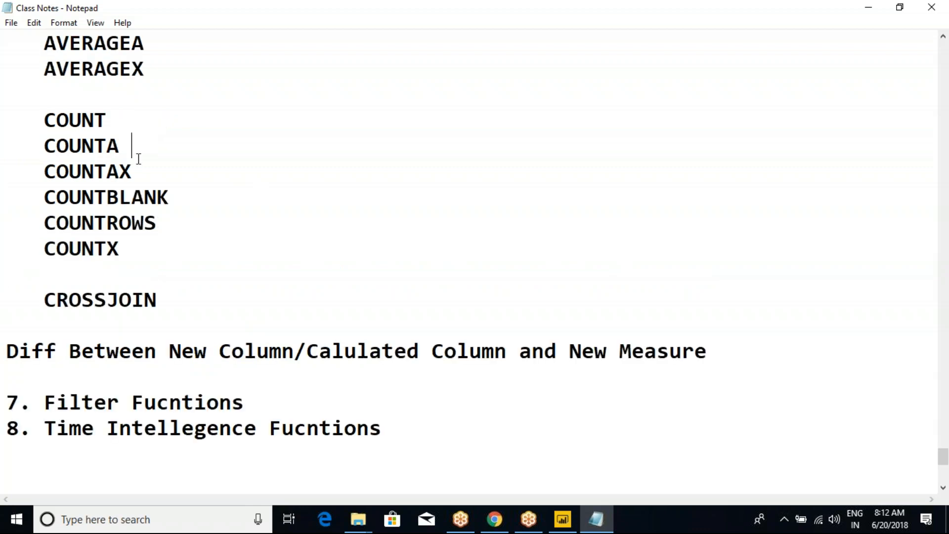
left_click_drag(49, 122, 149, 134)
left_click(149, 135)
left_click_drag(56, 119, 114, 114)
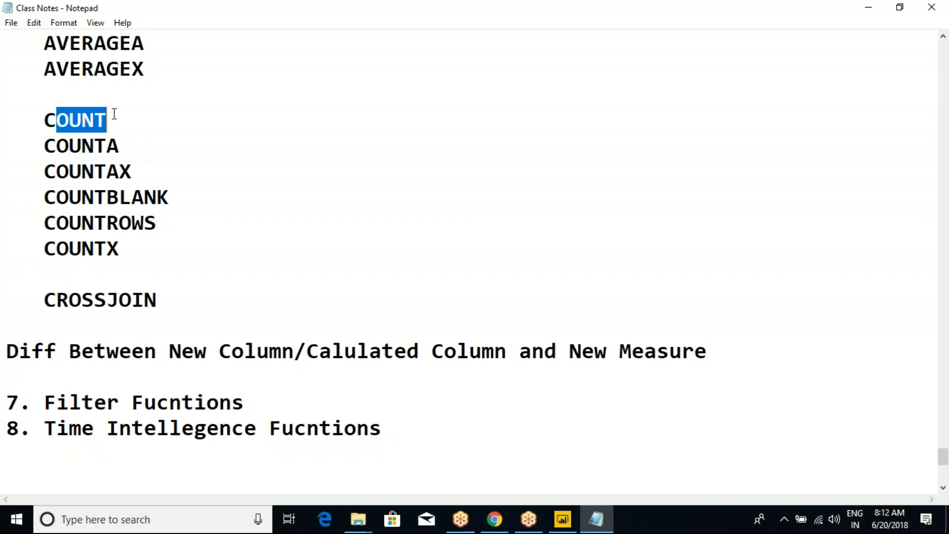
left_click(116, 114)
type("-- ")
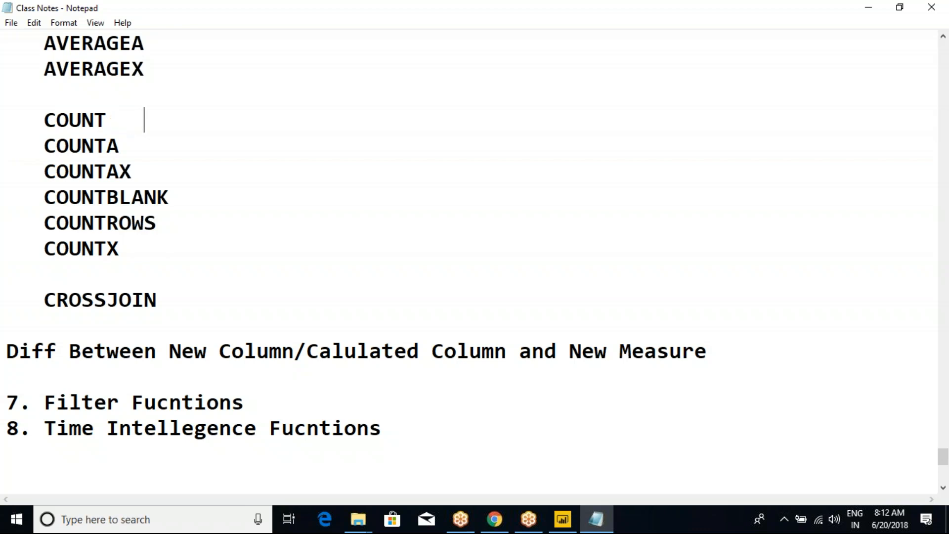
type("to get")
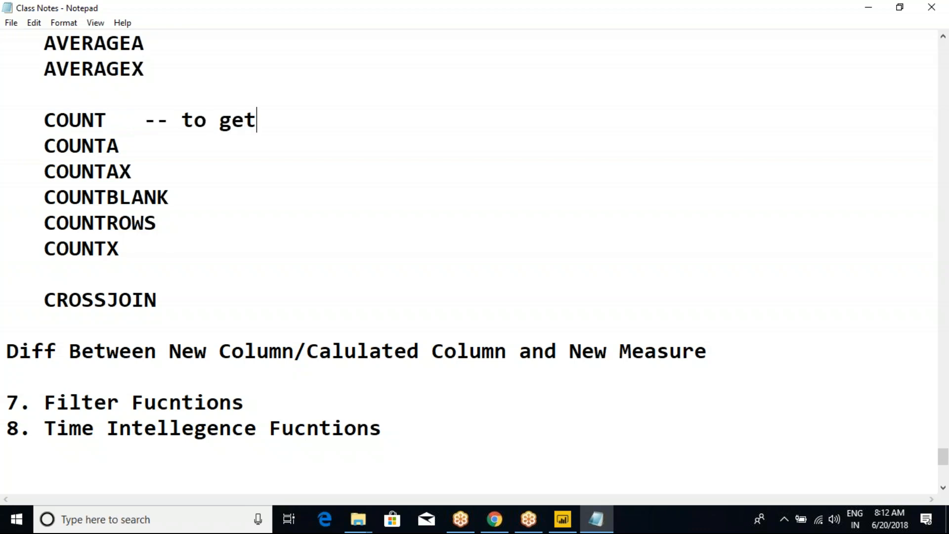
type(" no of r")
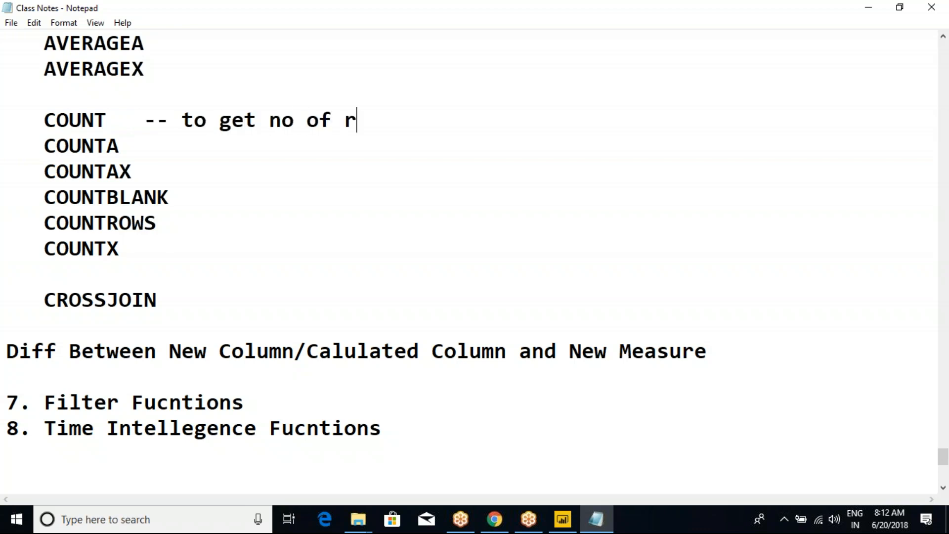
type("ecords in a")
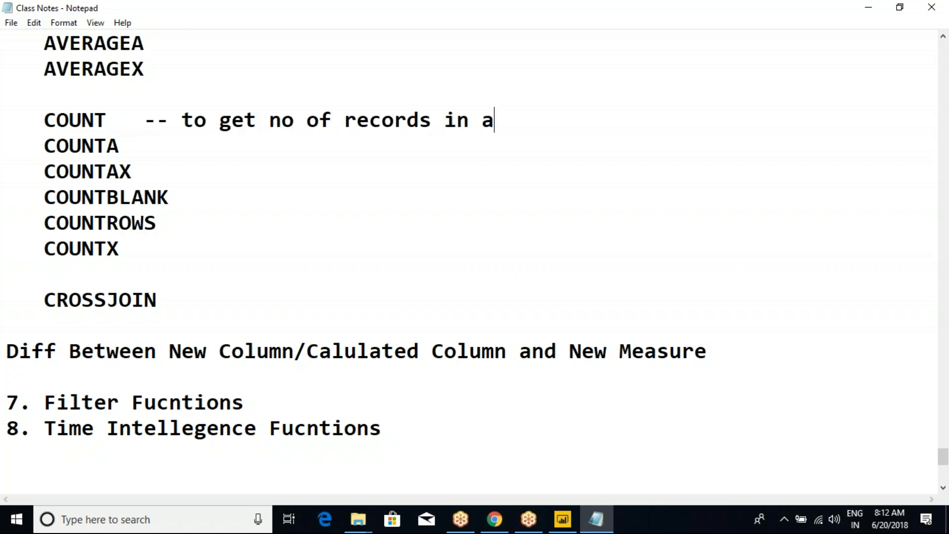
type(" table")
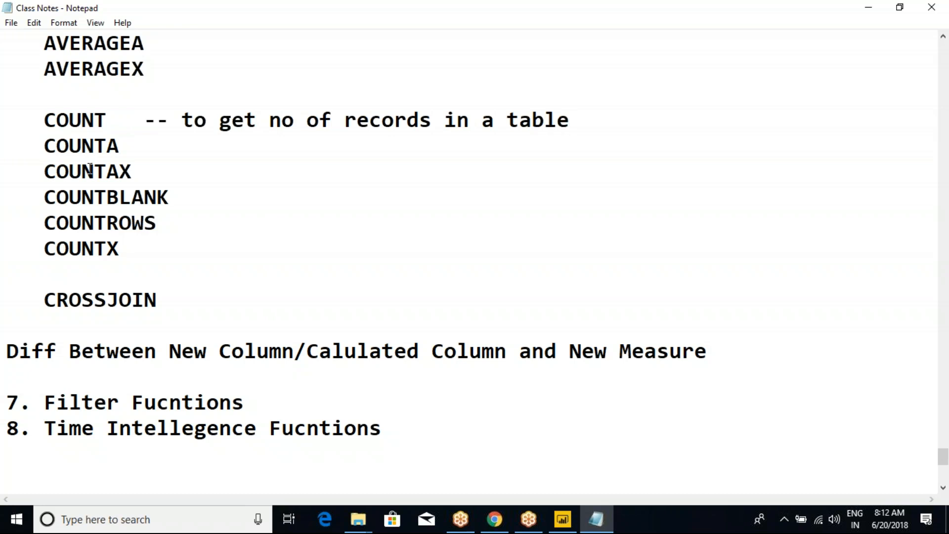
Add the description "-- to get a no of records in a table" beside COUNTAX.
left_click(210, 165)
type("-- to get a ")
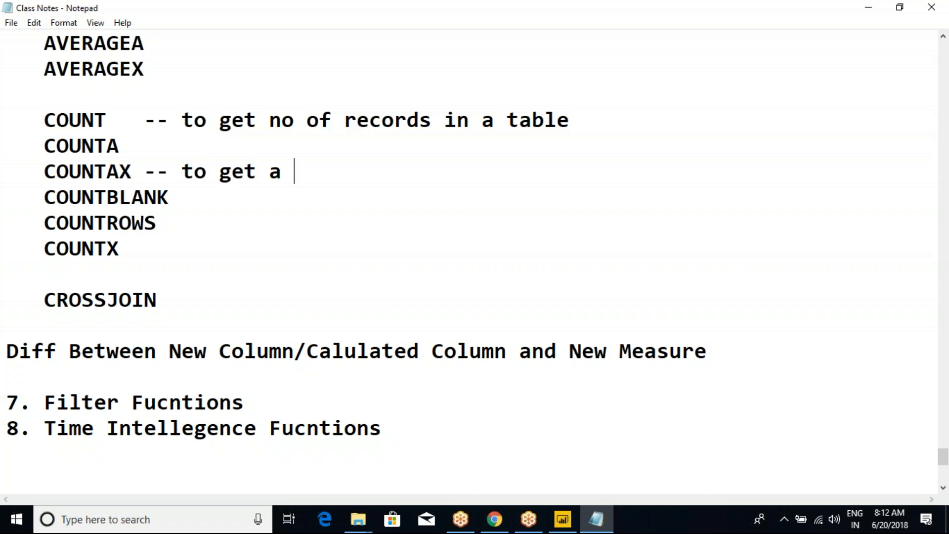
type("no of reco")
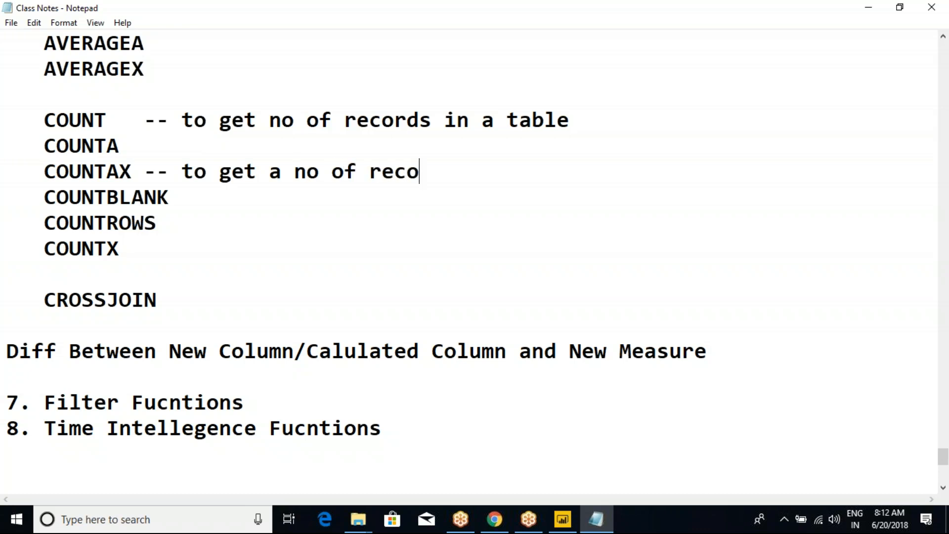
type("rds in a ")
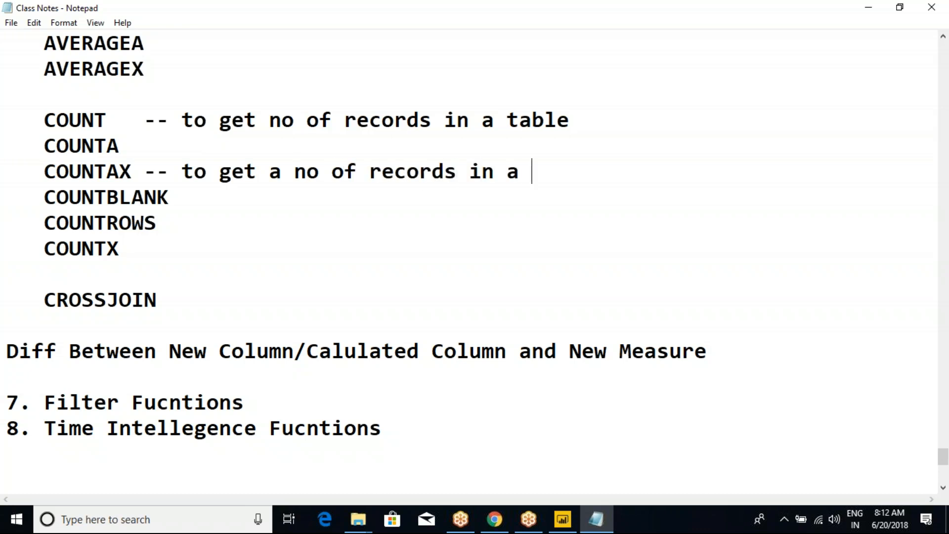
type("table")
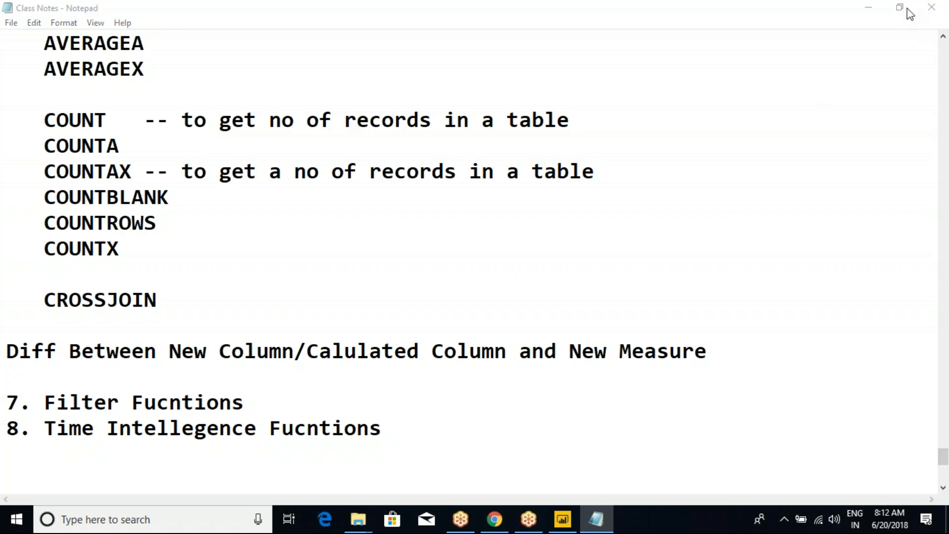
Extend the COUNTAX description with "(Based on Expressions)" at its end.
double_click(93, 120)
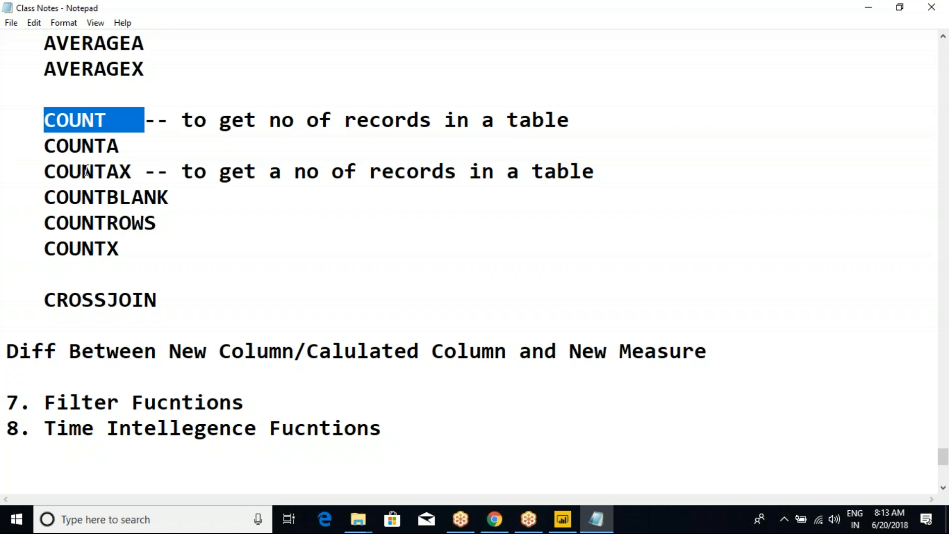
double_click(82, 171)
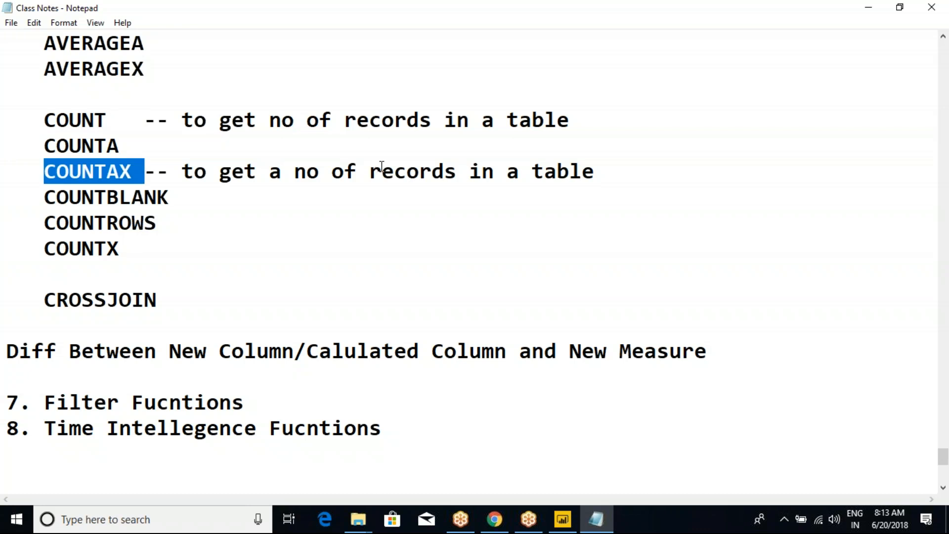
left_click(163, 152)
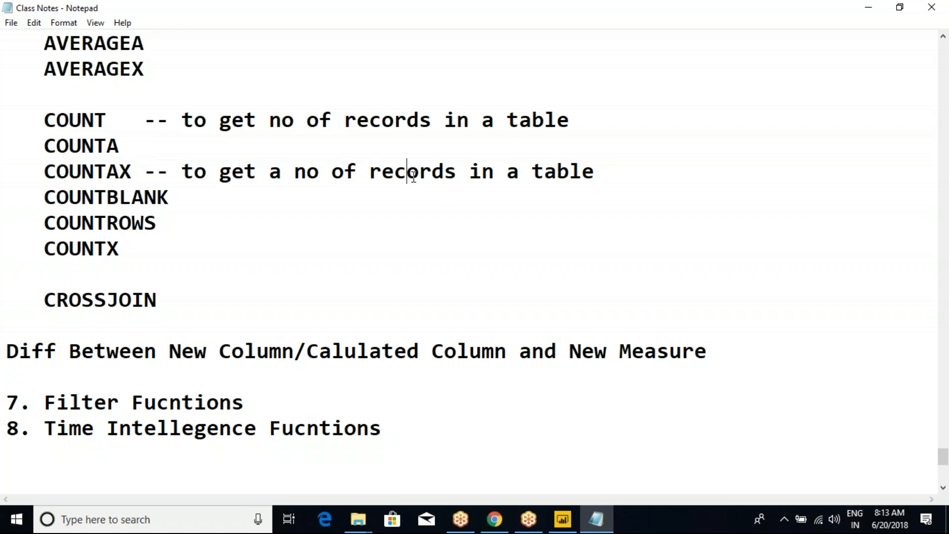
left_click(582, 171)
left_click(598, 172)
type("()Based in")
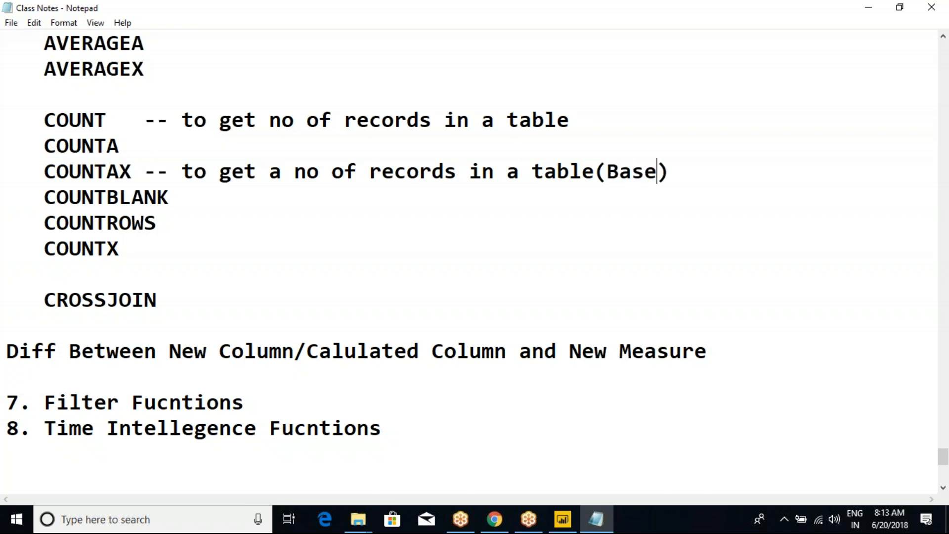
key("BackSpace")
key("BackSpace")
key("BackSpace")
type("on Expressions")
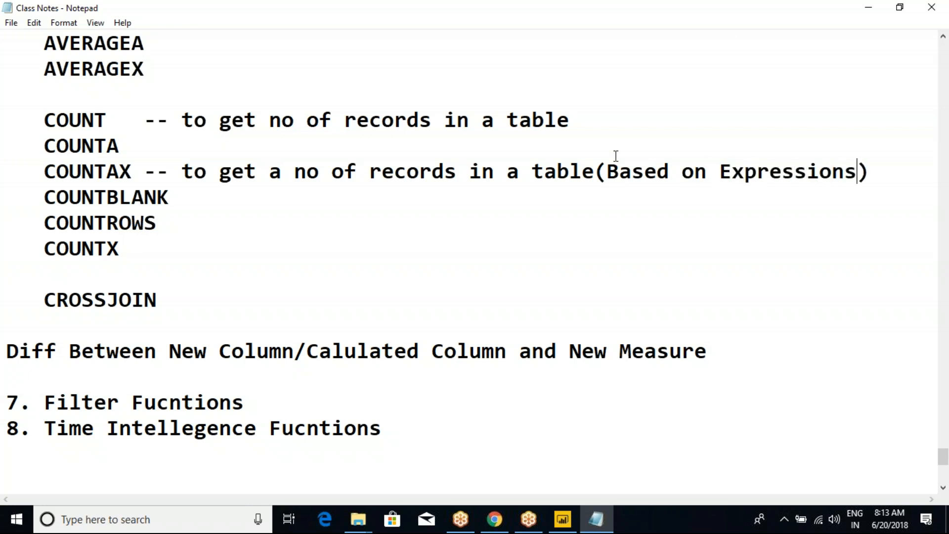
Compare the COUNT and COUNTAX descriptions, and revisit the SUM, SUMX and MIN entries of the statistical functions.
left_click(609, 175)
left_click_drag(610, 176, 841, 178)
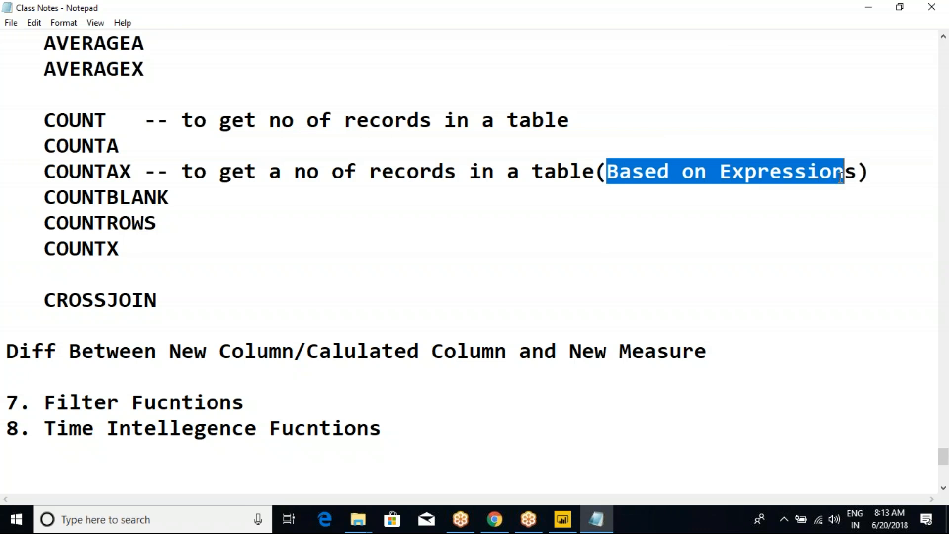
left_click_drag(46, 172, 120, 173)
left_click(207, 172)
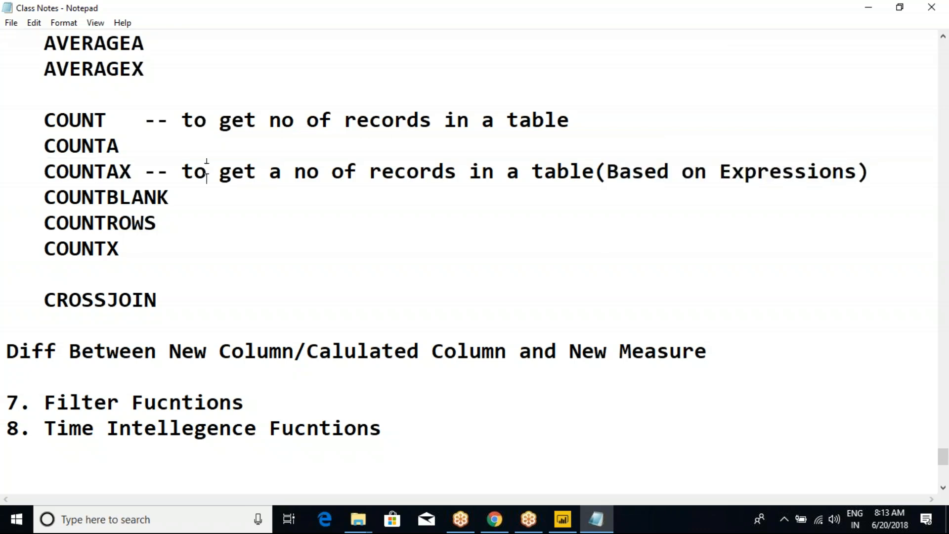
left_click_drag(69, 172, 107, 171)
scroll(142, 153, "up", 4)
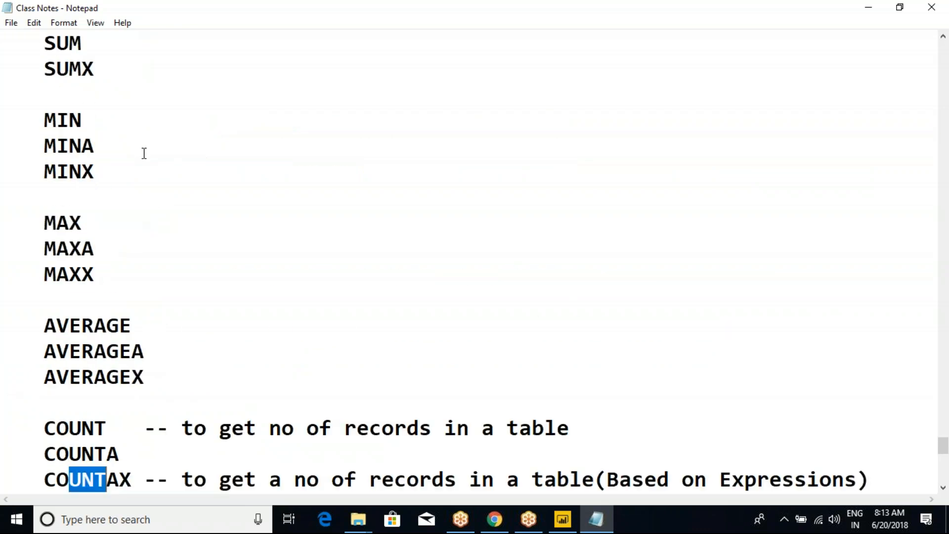
scroll(144, 152, "up", 2)
double_click(72, 197)
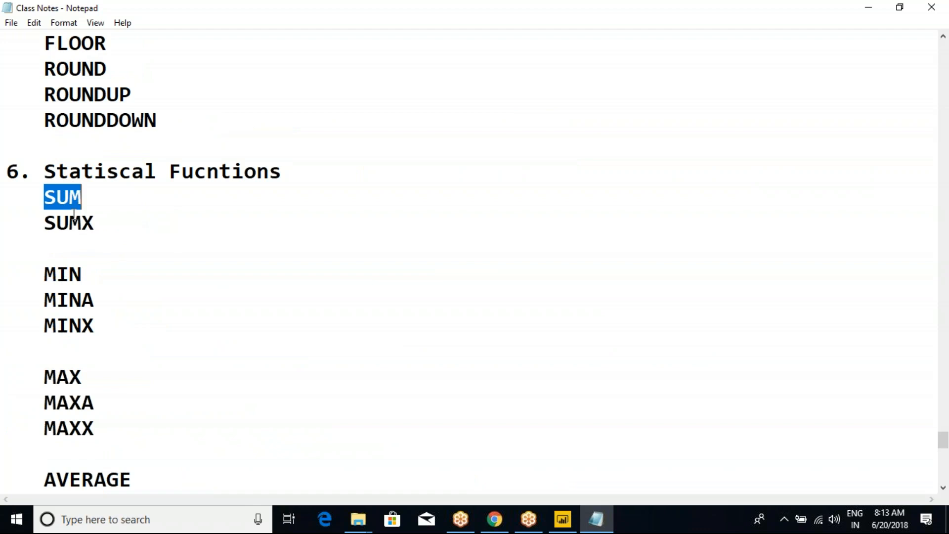
double_click(74, 225)
double_click(60, 274)
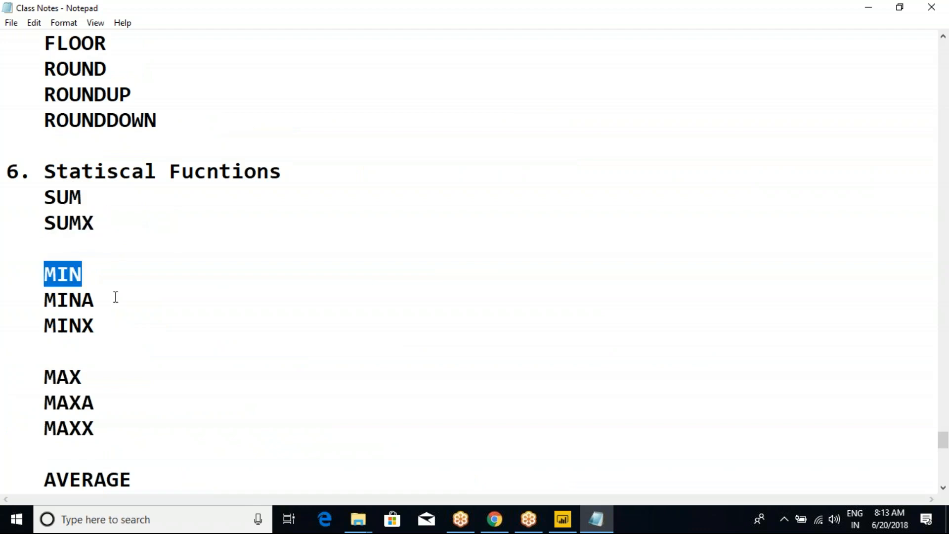
scroll(149, 237, "down", 4)
scroll(153, 236, "down", 2)
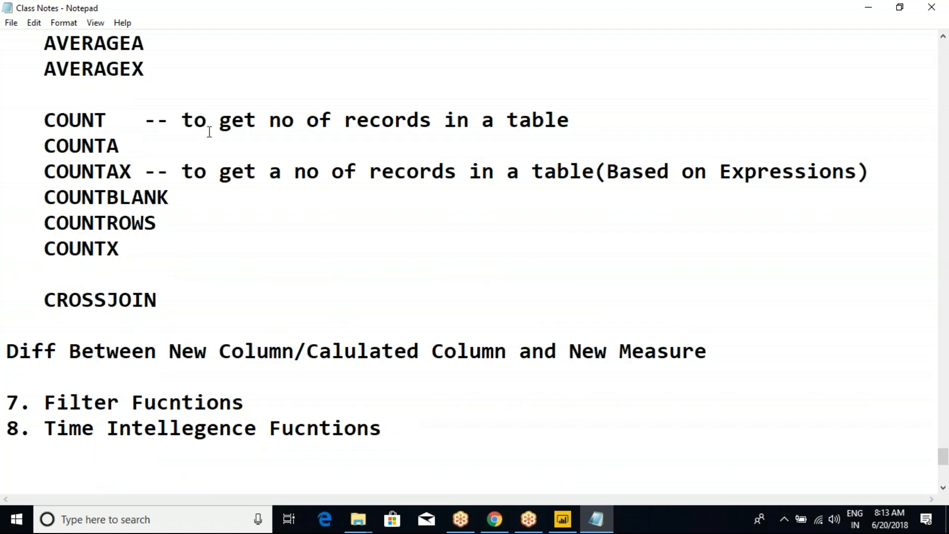
left_click_drag(181, 120, 558, 118)
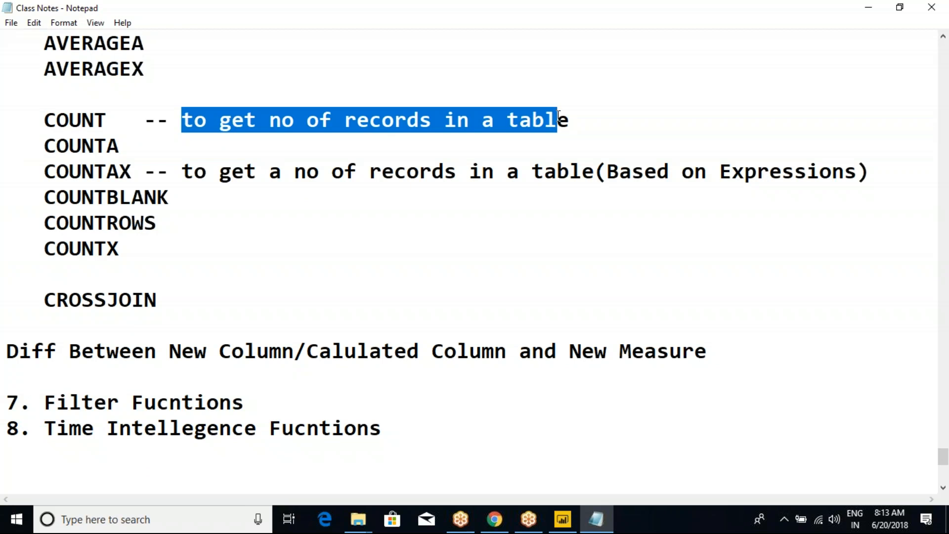
left_click(558, 117)
left_click_drag(182, 171, 719, 172)
left_click(720, 172)
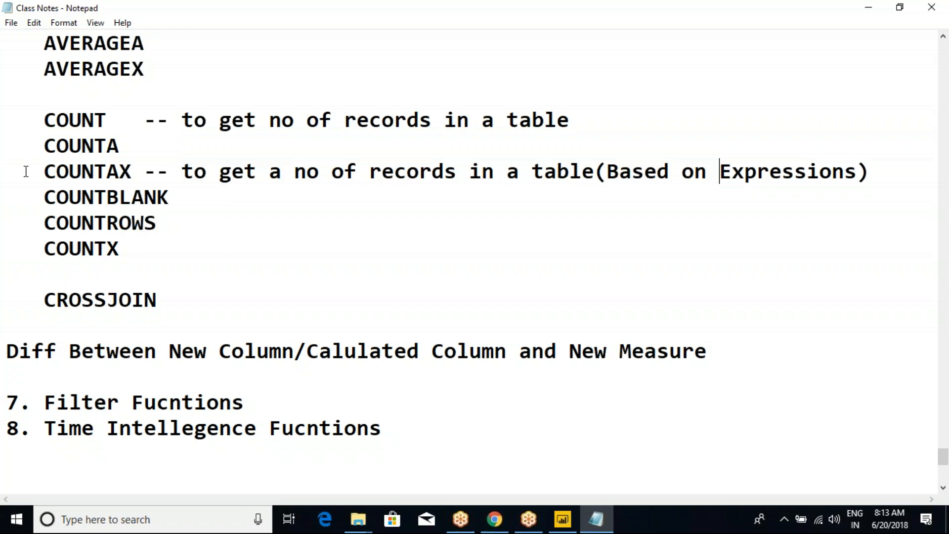
left_click_drag(25, 171, 145, 171)
left_click(145, 168)
Write the note "-- it will handle Logical" beside COUNTA.
left_click_drag(44, 149, 113, 141)
left_click(113, 141)
left_click(179, 143)
type("-- it will handle ")
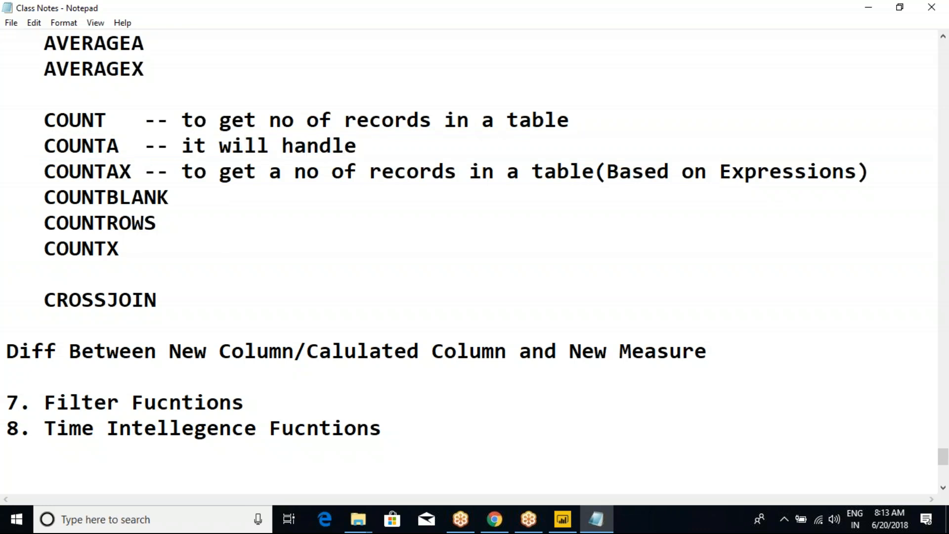
type("Logical")
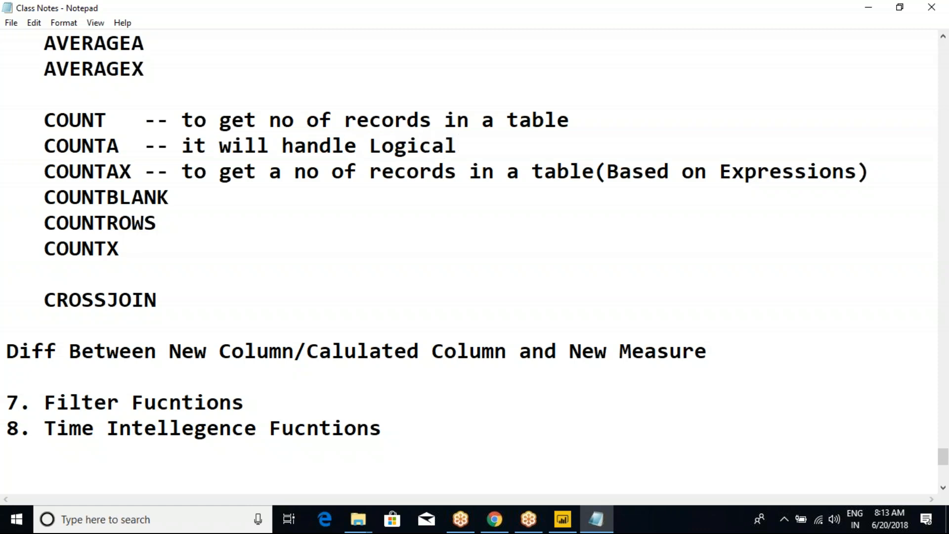
Delete the wording after the dashes on the COUNTA line, keeping only "--".
key("BackSpace")
key("BackSpace")
key("BackSpace")
key("BackSpace")
key("BackSpace")
key("BackSpace")
key("BackSpace")
key("BackSpace")
key("BackSpace")
key("BackSpace")
key("BackSpace")
key("BackSpace")
key("BackSpace")
key("BackSpace")
key("BackSpace")
key("BackSpace")
key("BackSpace")
key("BackSpace")
key("BackSpace")
key("BackSpace")
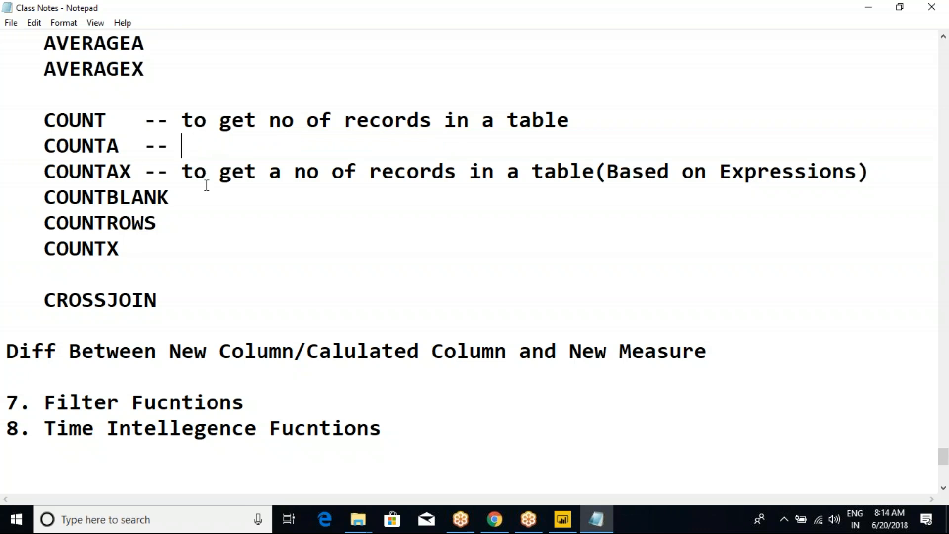
Review the AVERAGE, AVERAGEA and AVERAGEX entries of the statistical functions in the class notes.
key("alt+Tab")
key("alt+Tab")
scroll(259, 251, "up", 1)
scroll(260, 251, "up", 2)
double_click(92, 250)
double_click(102, 270)
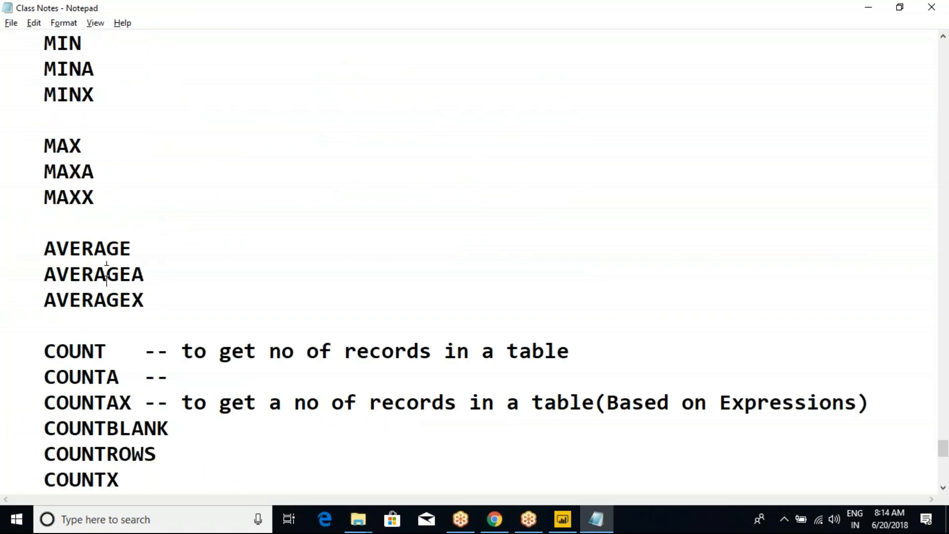
double_click(108, 298)
double_click(71, 275)
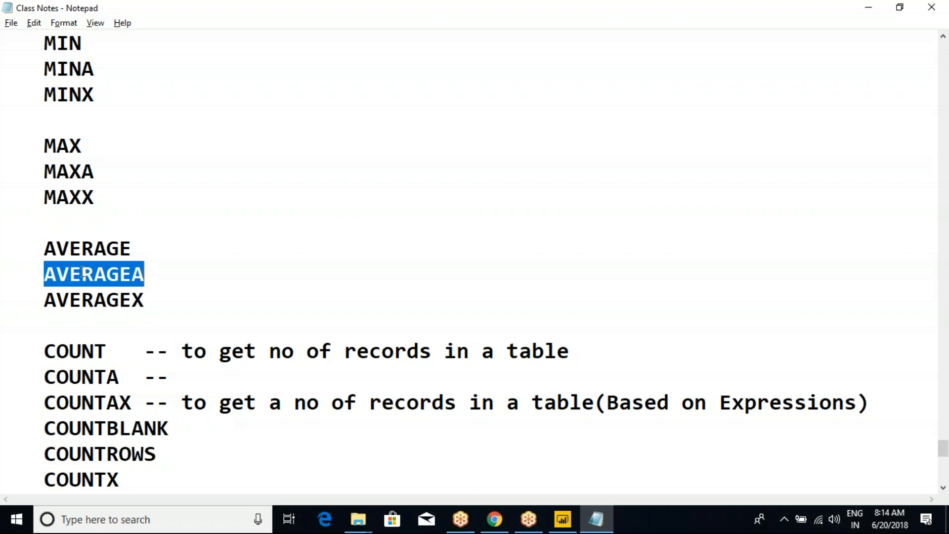
left_click(199, 277)
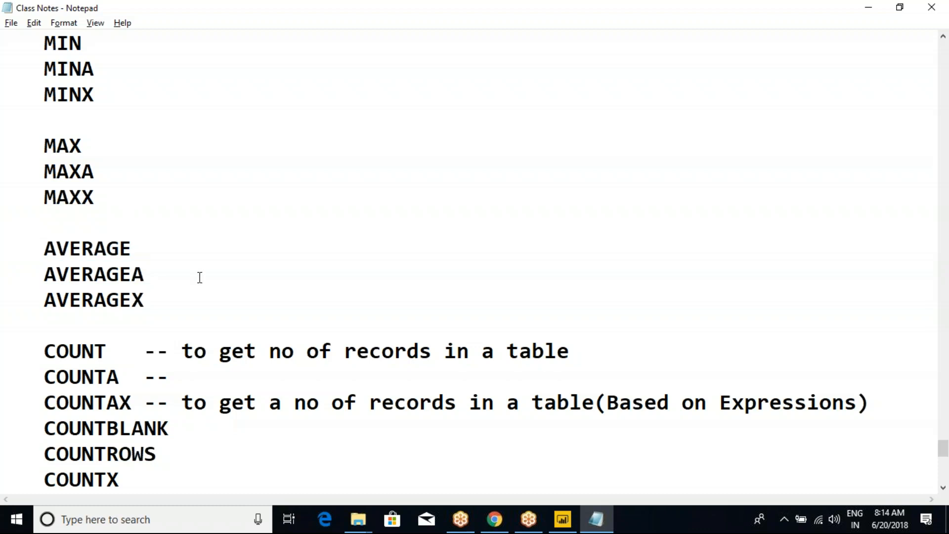
scroll(190, 291, "down", 2)
Switch to Power BI Desktop, dismiss the version information and display the Statistical table's data.
left_click(562, 519)
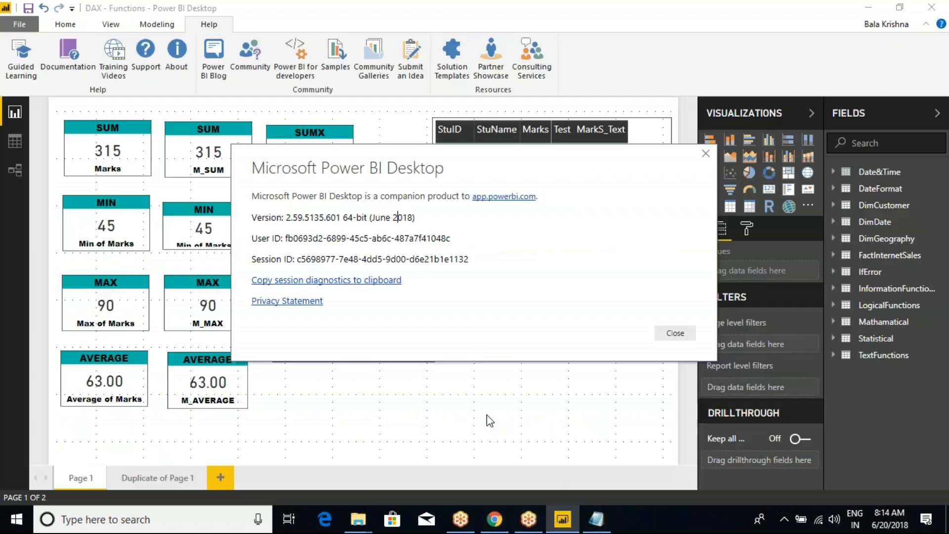
left_click(675, 333)
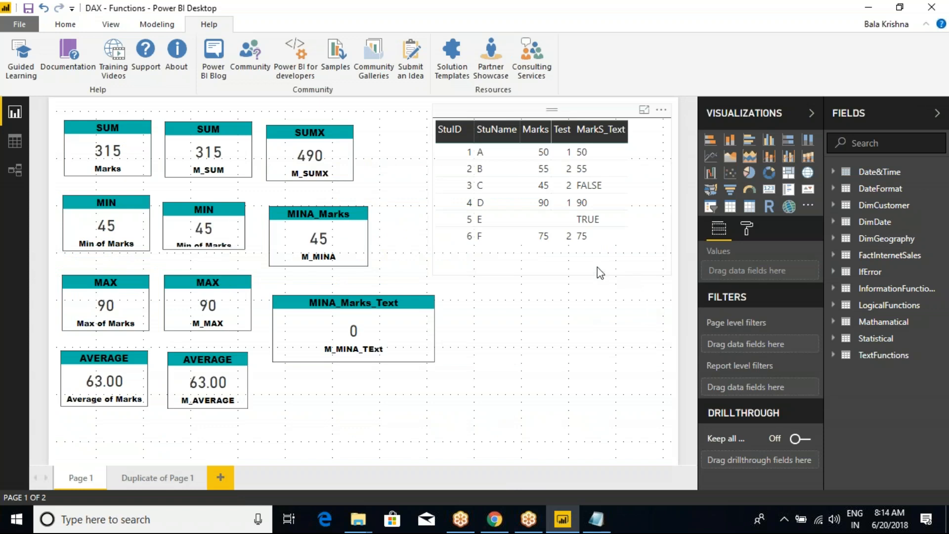
left_click(496, 128)
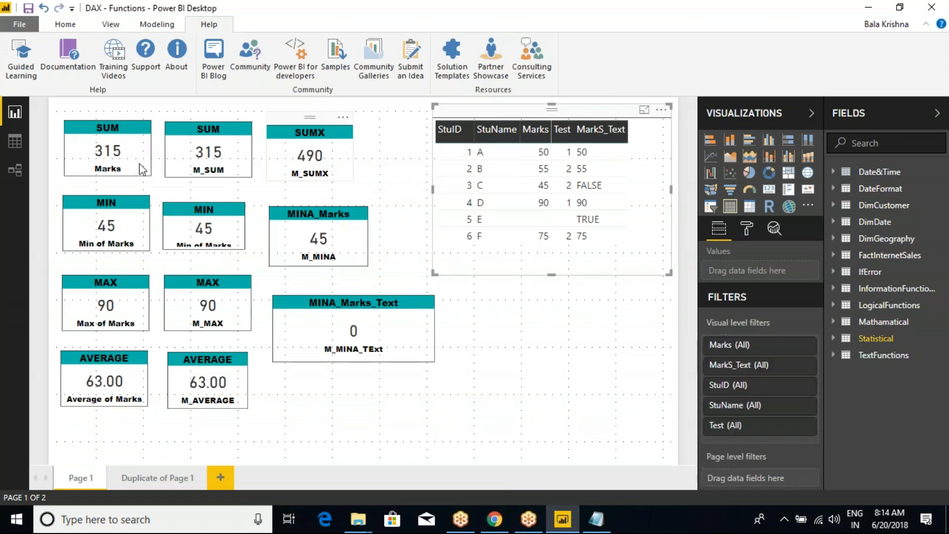
left_click(15, 142)
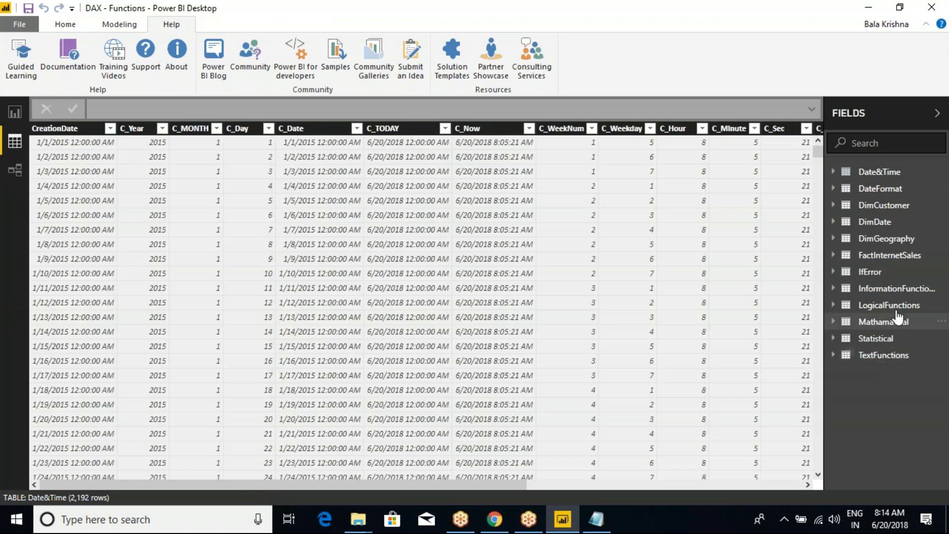
left_click(876, 339)
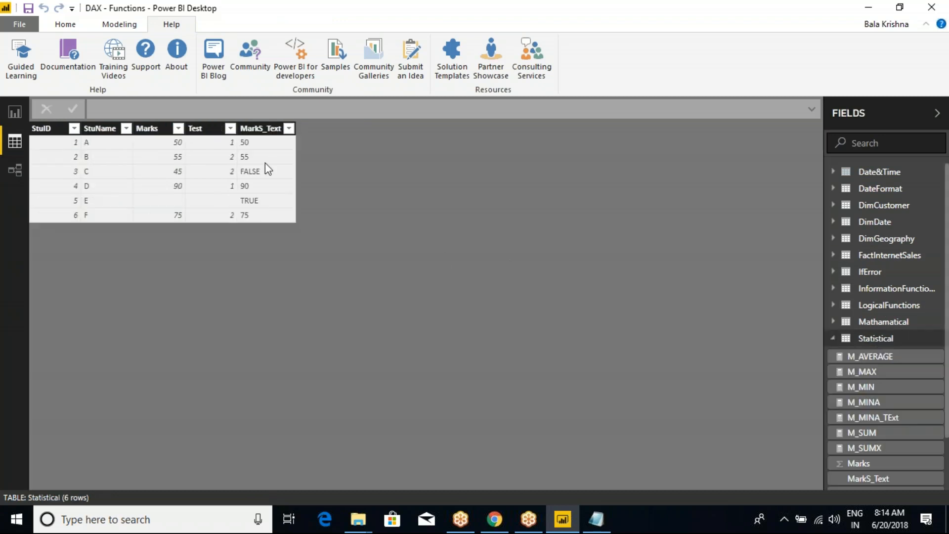
Create the measure M_COUNT = COUNT(Statistical[StuID]) in the Statistical table.
left_click(260, 129)
right_click(260, 129)
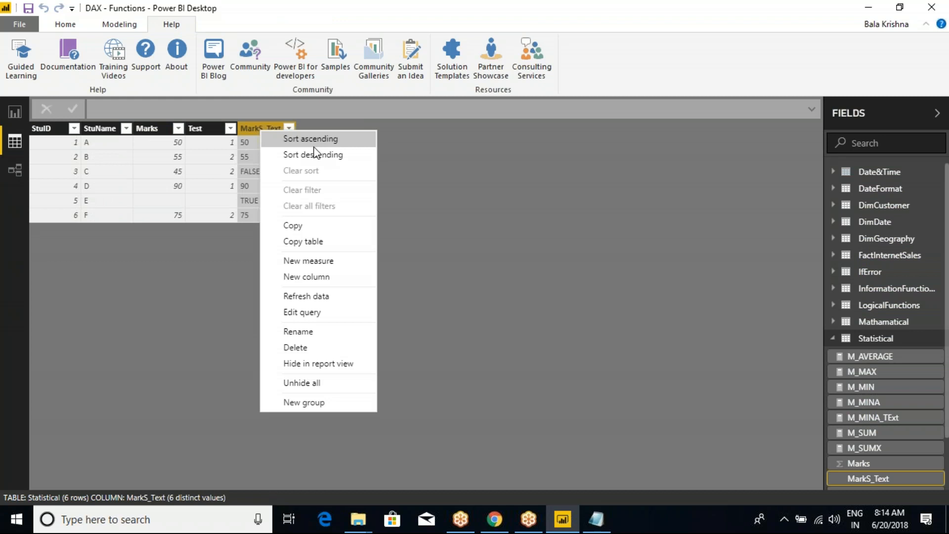
left_click(310, 260)
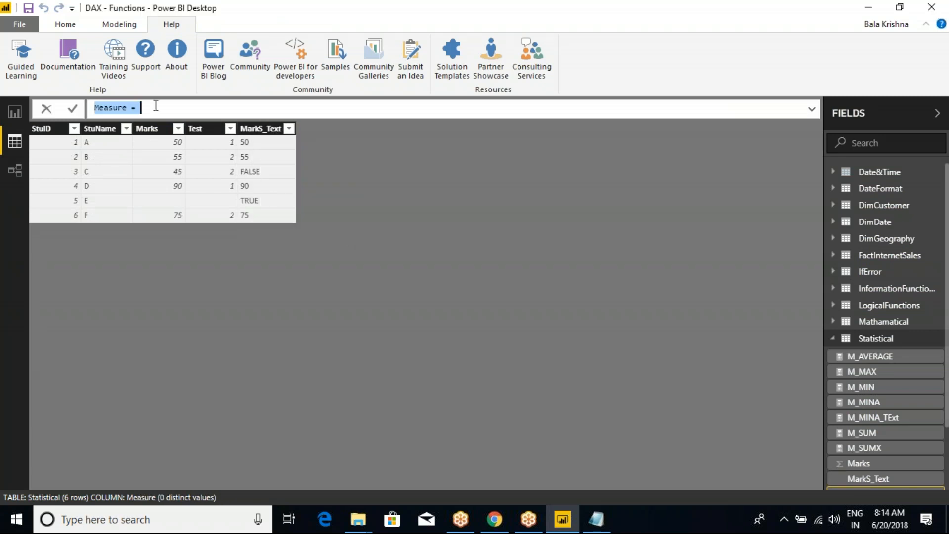
type("m")
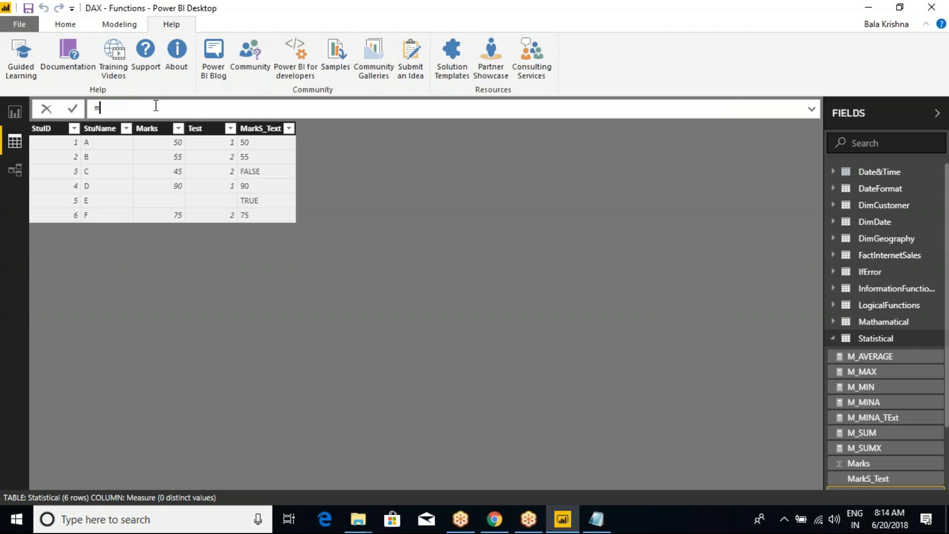
key("BackSpace")
type("M_")
type("COUNT = COUNT")
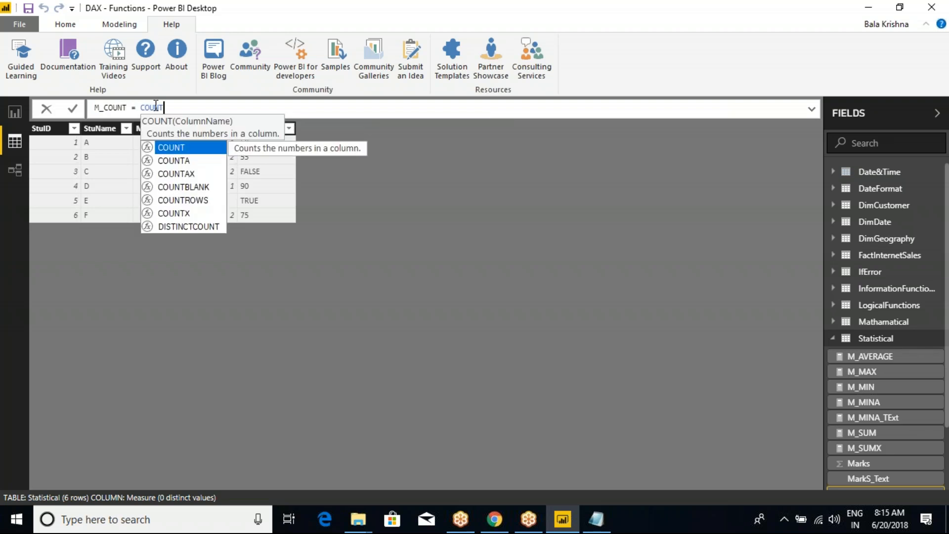
type("(")
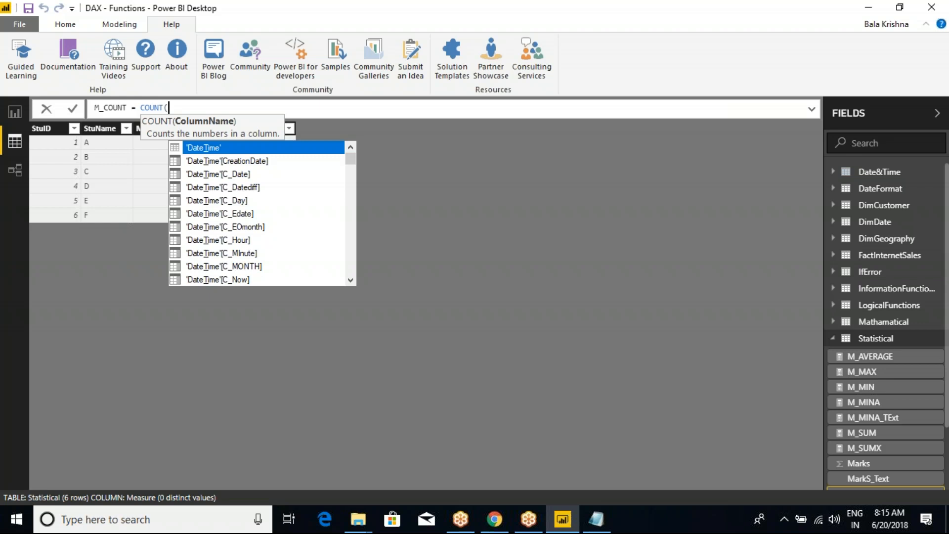
type("STU")
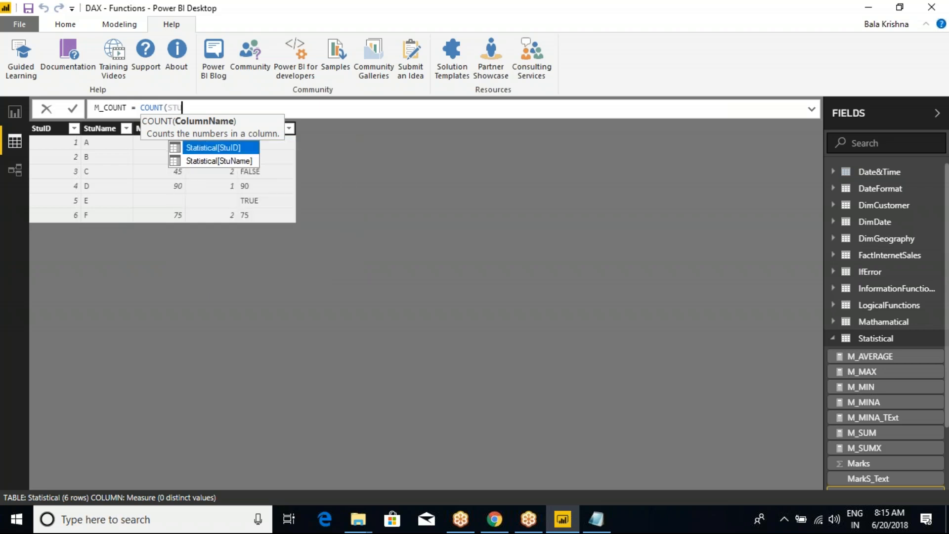
key("Tab")
type(")")
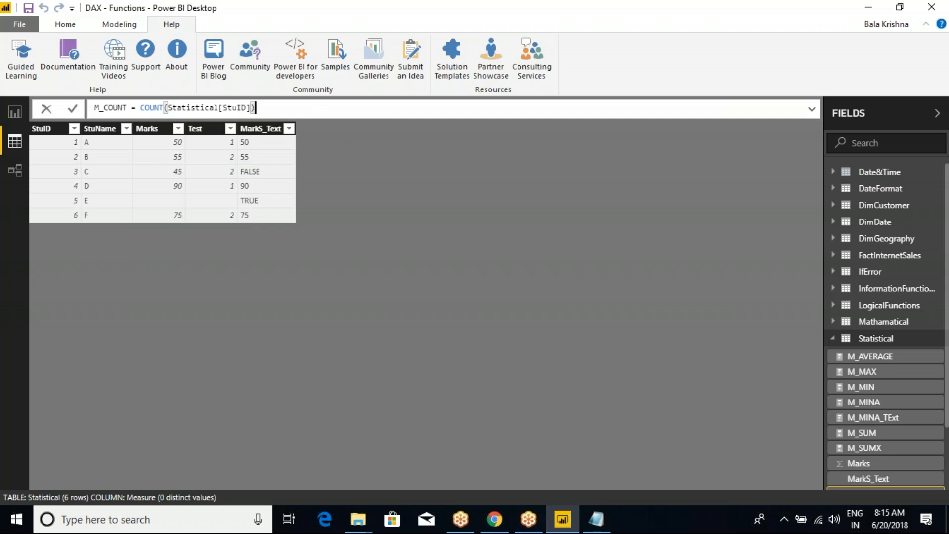
key("Return")
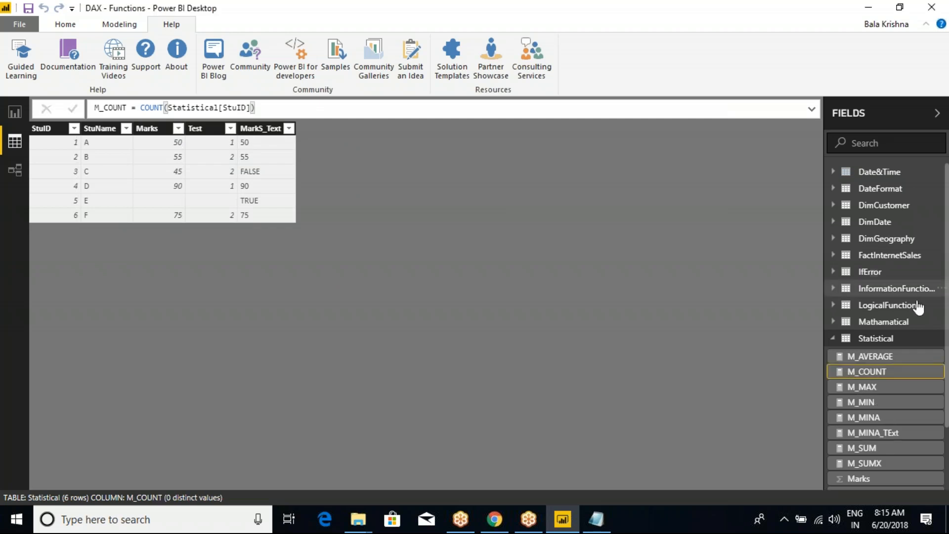
Create a second measure in the Statistical table, M_COUNT1 = COUNT(Statistical[Marks]).
right_click(870, 339)
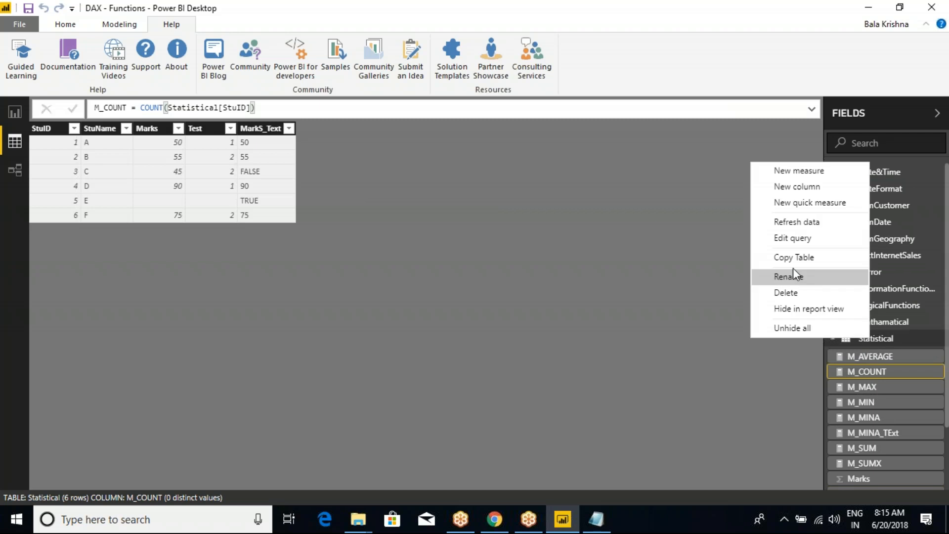
left_click(821, 170)
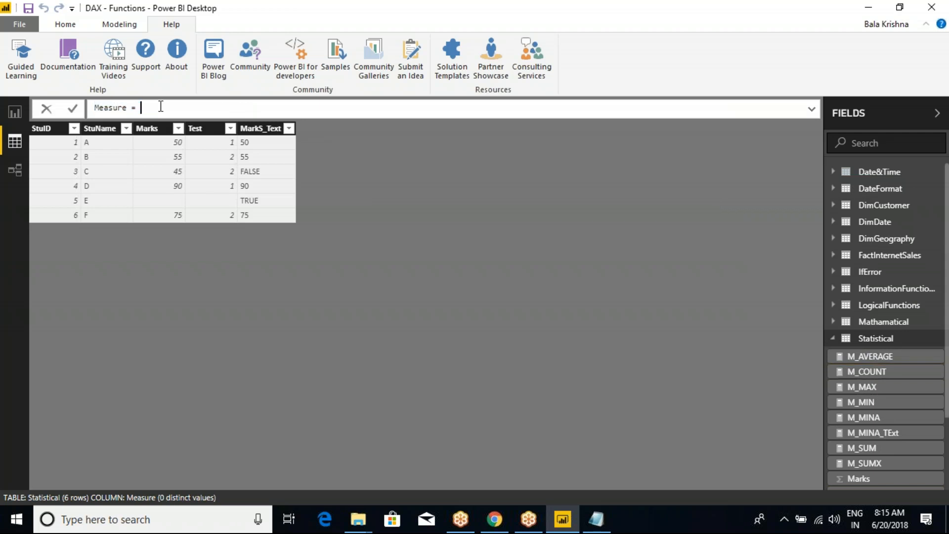
type("M_COUNT1= COUNT")
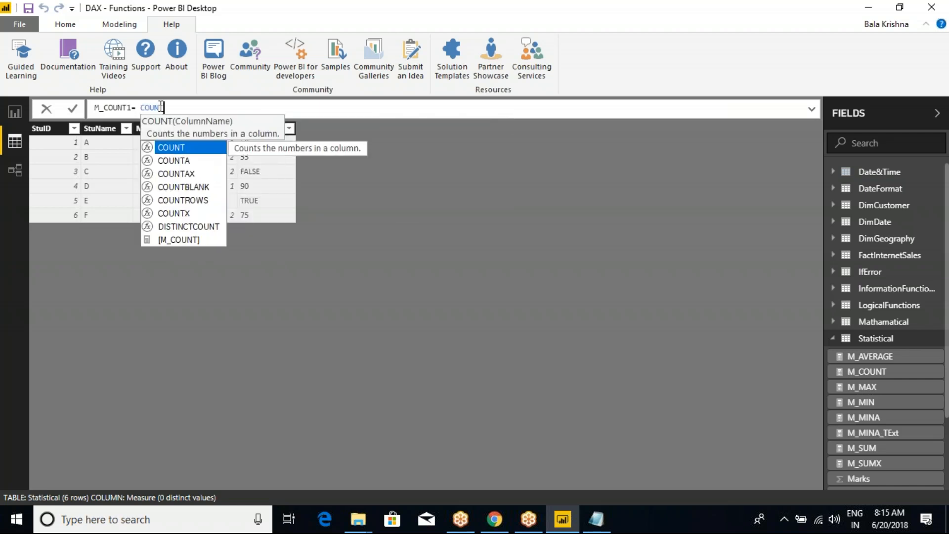
type("(MARK")
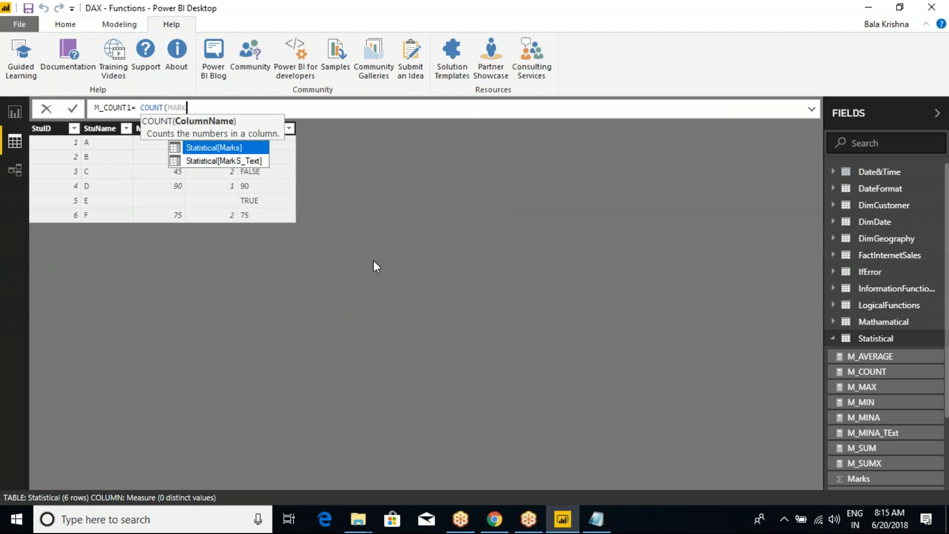
key("Tab")
type(")")
key("Return")
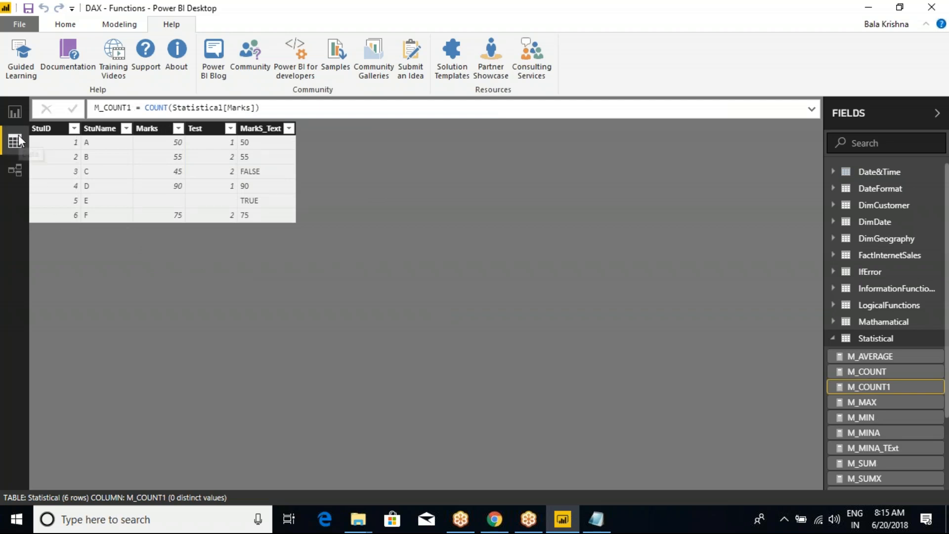
Return to the report and add a new blank page after the existing ones.
left_click(15, 112)
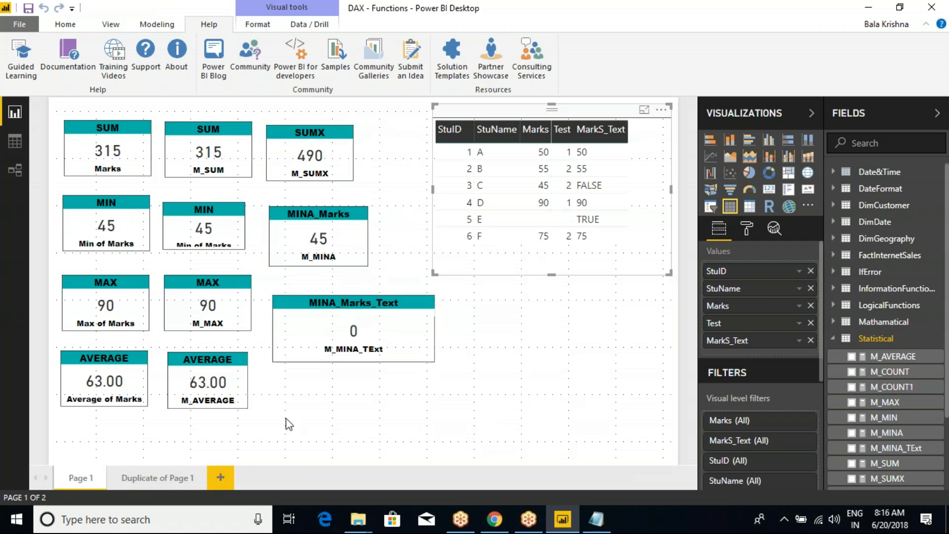
left_click(148, 478)
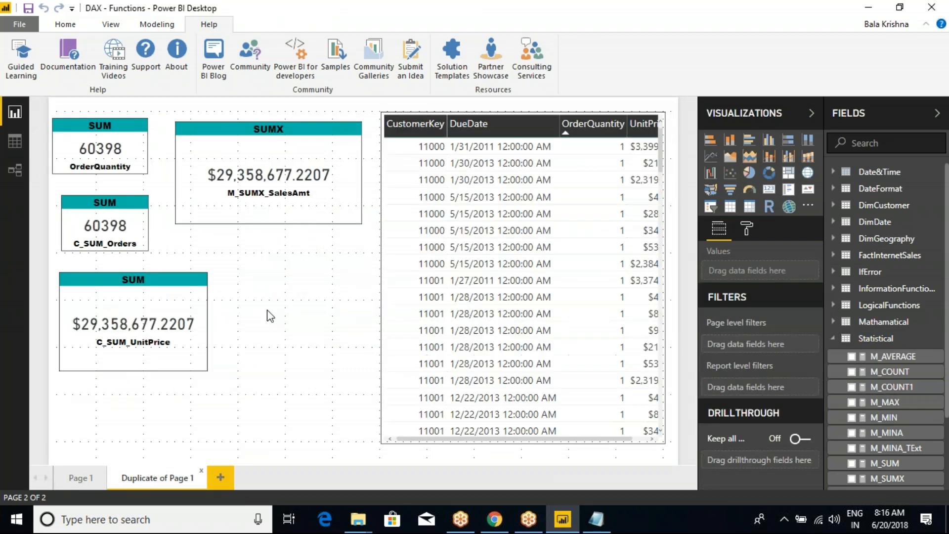
left_click(221, 480)
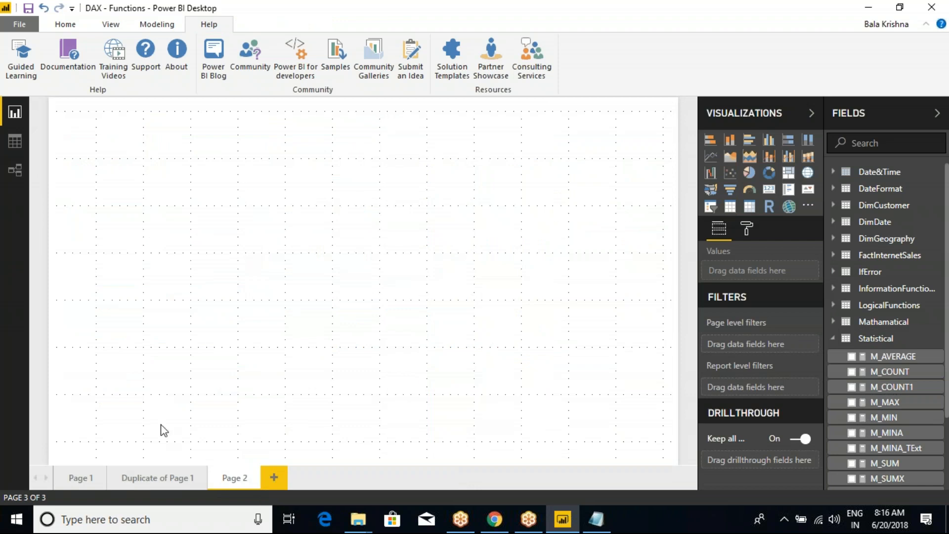
Duplicate the report page Page 1 with its cards and student marks table.
left_click(164, 483)
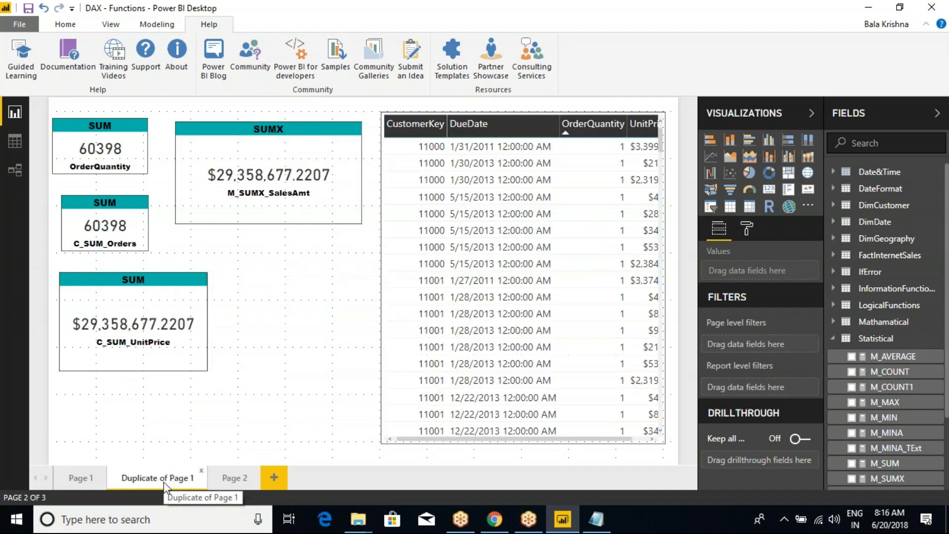
left_click(79, 479)
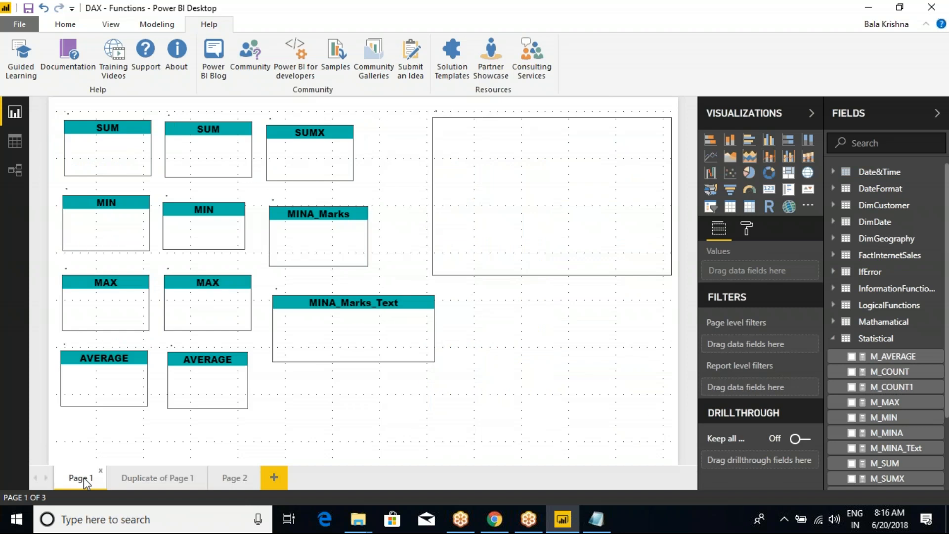
right_click(81, 479)
left_click(129, 420)
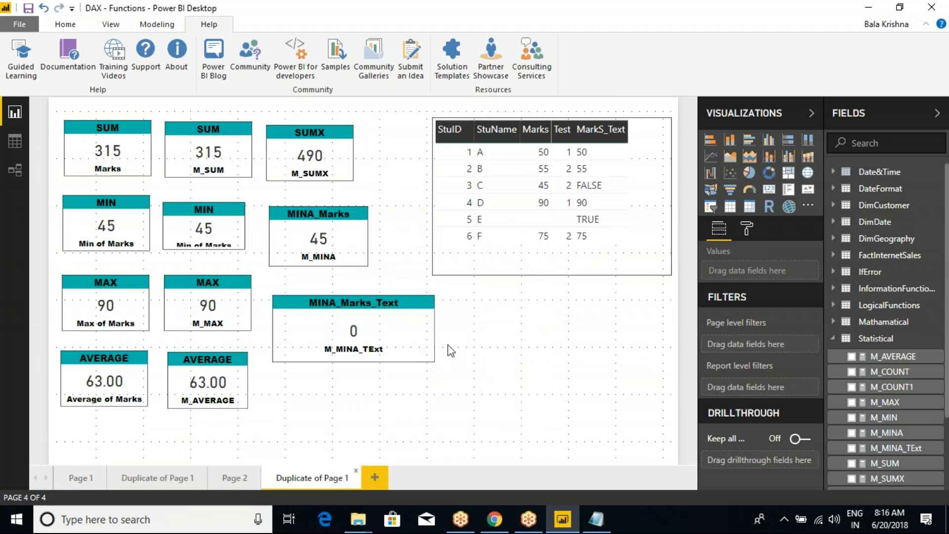
Delete all cards on the duplicated page except the SUM card of Marks, keeping the student table.
left_click(332, 287)
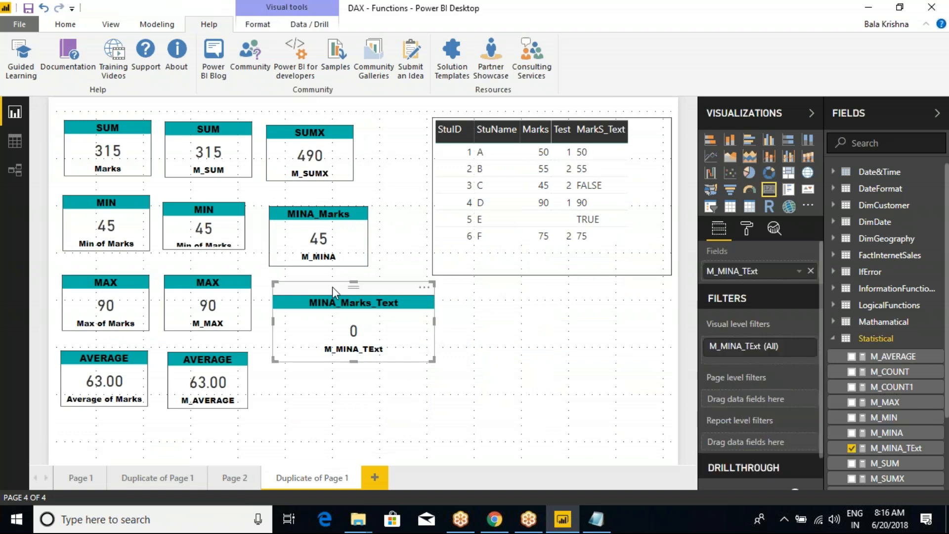
key("Delete")
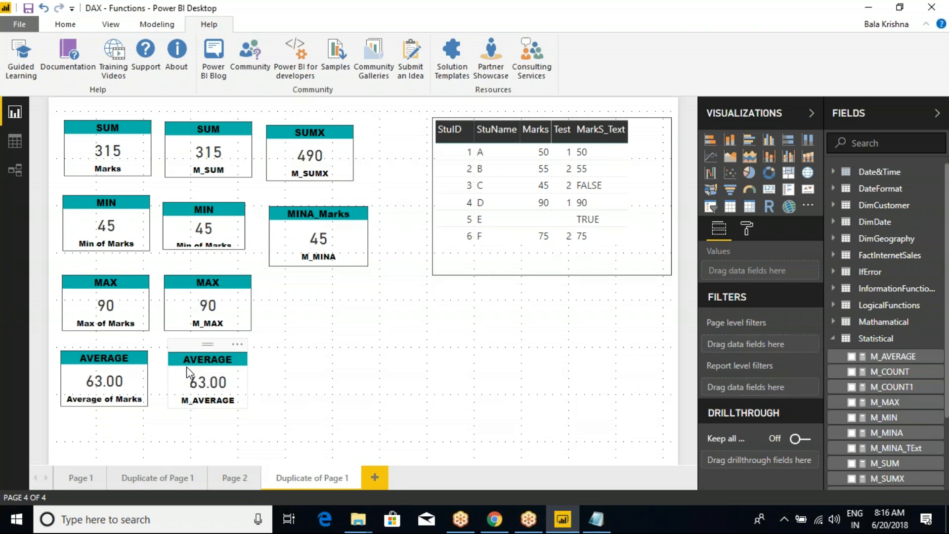
left_click(324, 220)
key("Delete")
left_click(319, 176)
key("Delete")
left_click(222, 378)
key("Delete")
left_click(133, 362)
key("Delete")
left_click(185, 310)
key("Delete")
left_click(113, 305)
key("Delete")
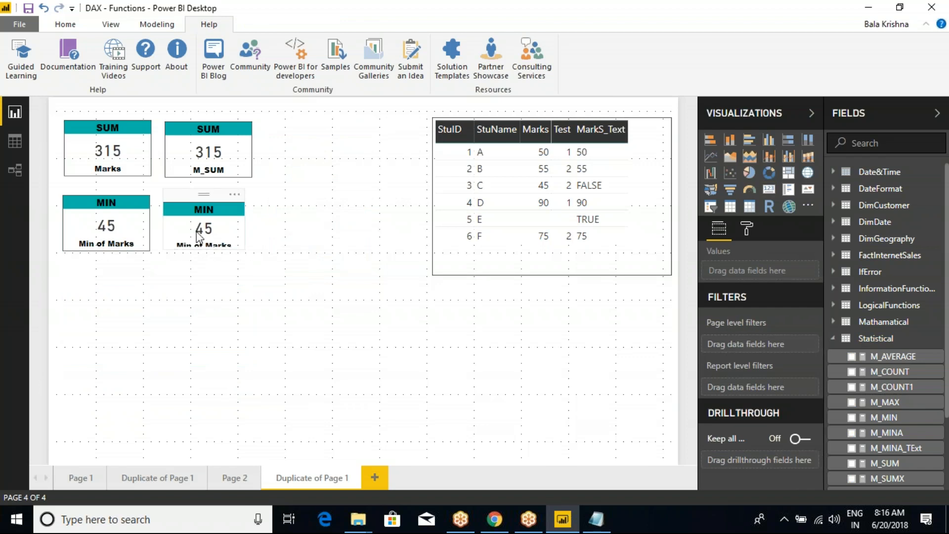
left_click(197, 231)
key("Delete")
left_click(127, 218)
key("Delete")
left_click(206, 148)
key("Delete")
Replace the Marks field of the remaining SUM card with the measure M_COUNT.
left_click(98, 135)
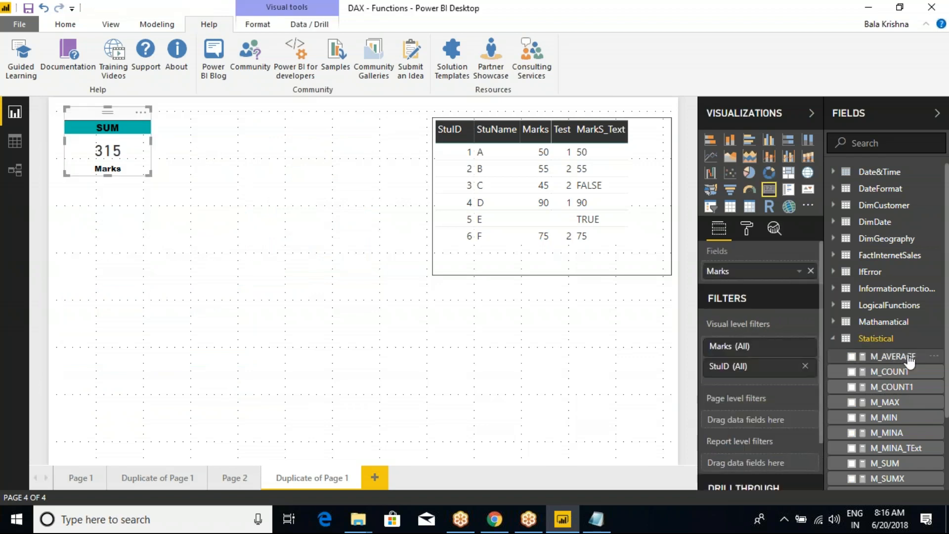
scroll(908, 375, "down", 2)
left_click_drag(887, 302, 761, 271)
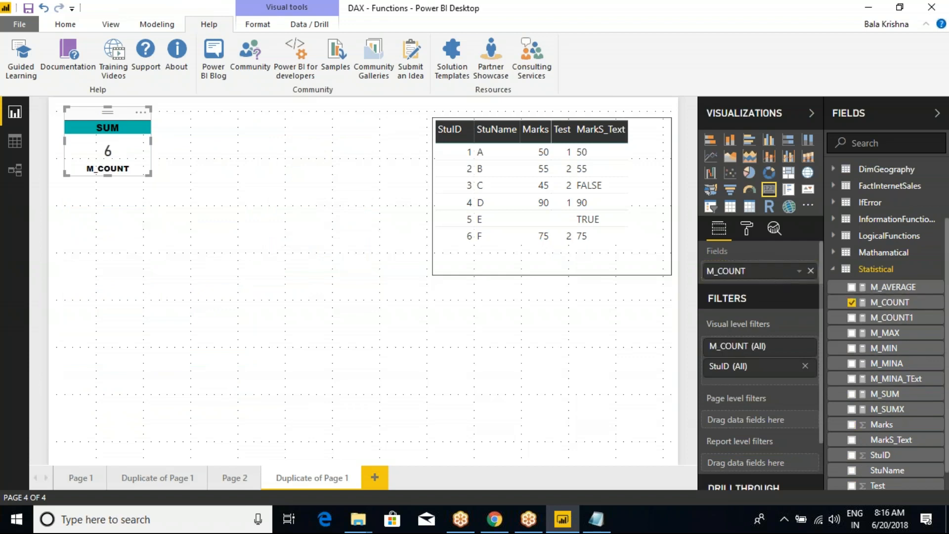
Change the title text of the M_COUNT card to "COUNT".
left_click(746, 229)
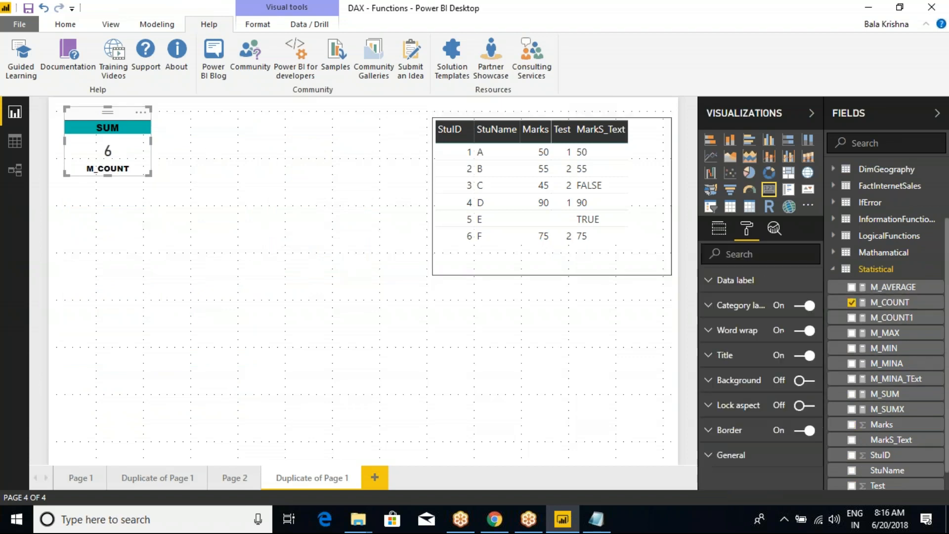
left_click(725, 355)
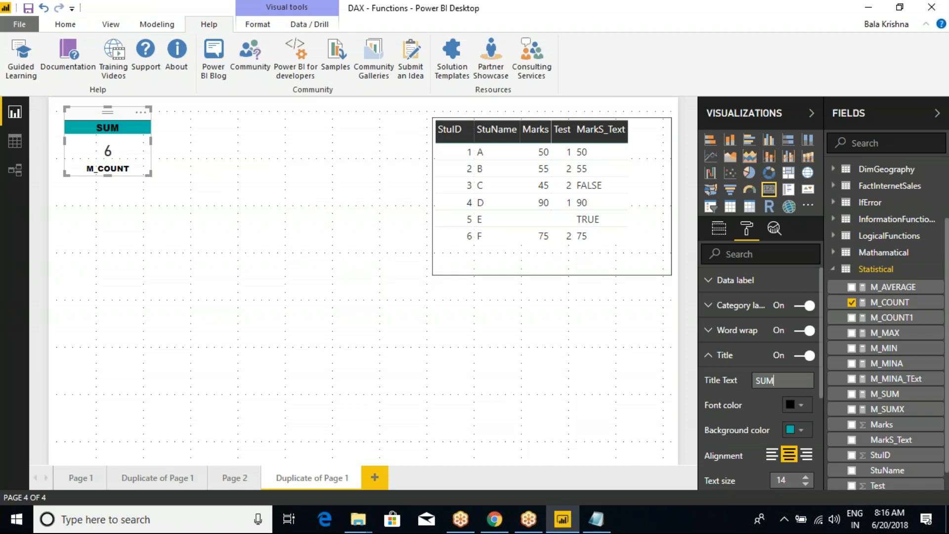
key("shift+Home")
key("BackSpace")
type("COUNT")
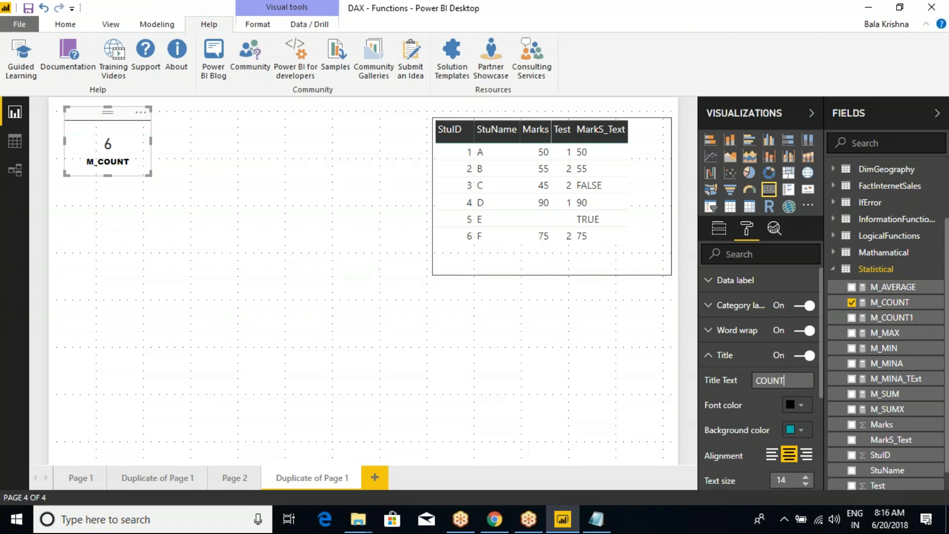
Duplicate the M_COUNT card beside the original, replace the copy's field with the measure M_COUNT1, and shrink the copy slightly.
left_click(396, 306)
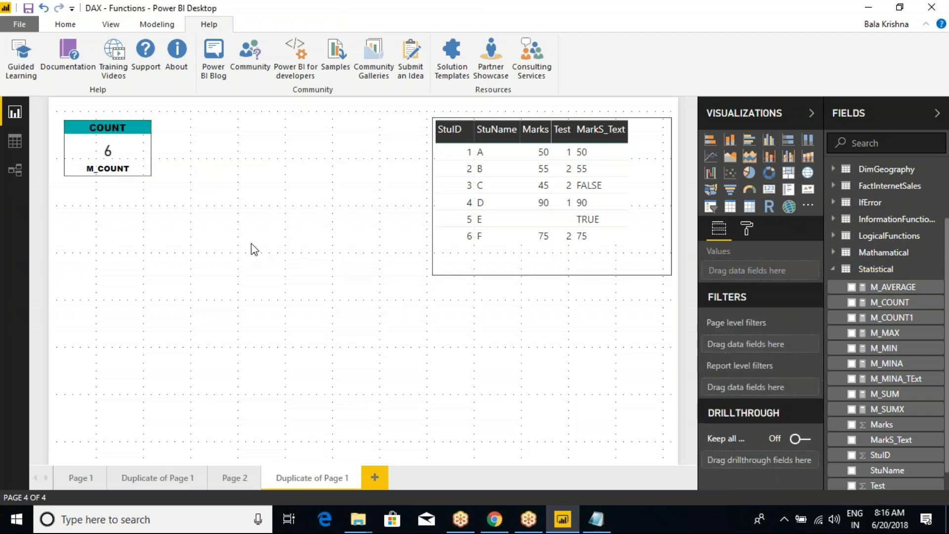
left_click(138, 157)
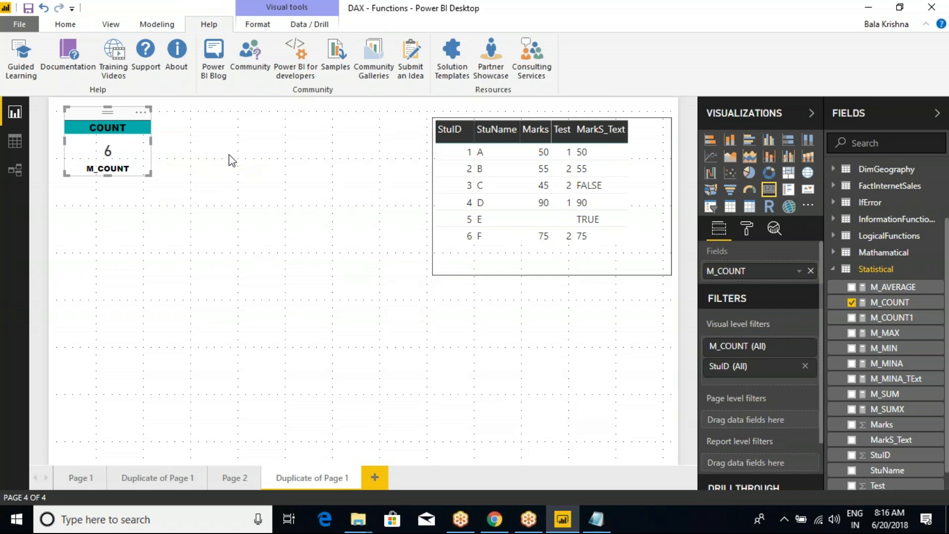
left_click_drag(104, 148, 215, 150)
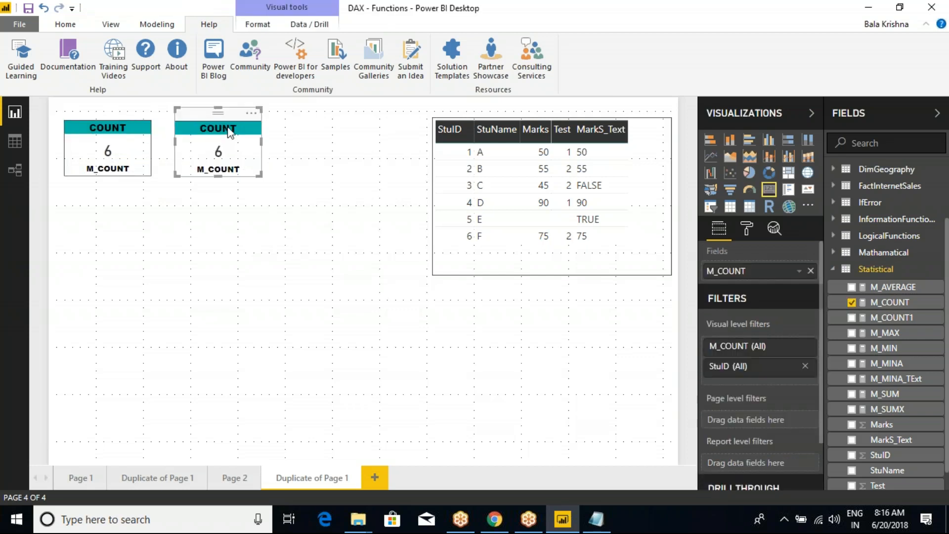
left_click_drag(896, 317, 770, 277)
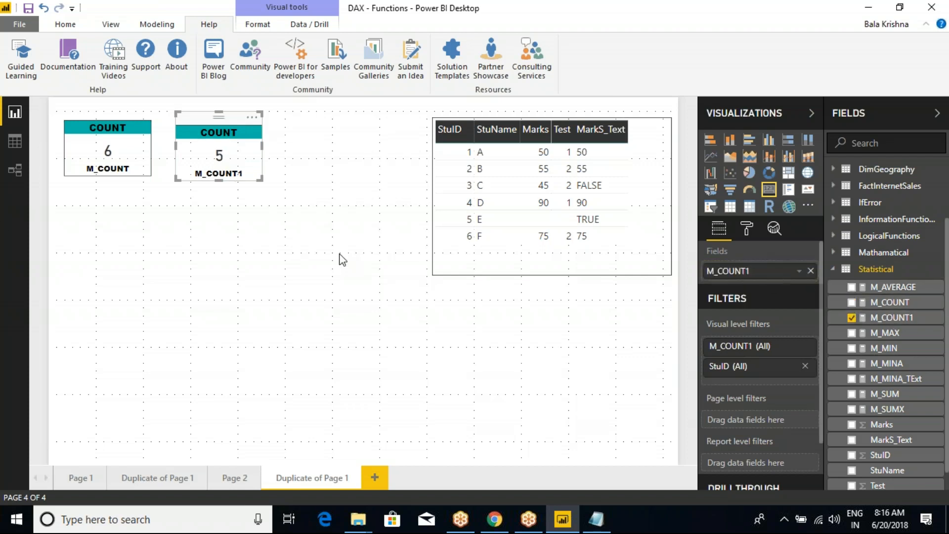
left_click_drag(261, 181, 258, 178)
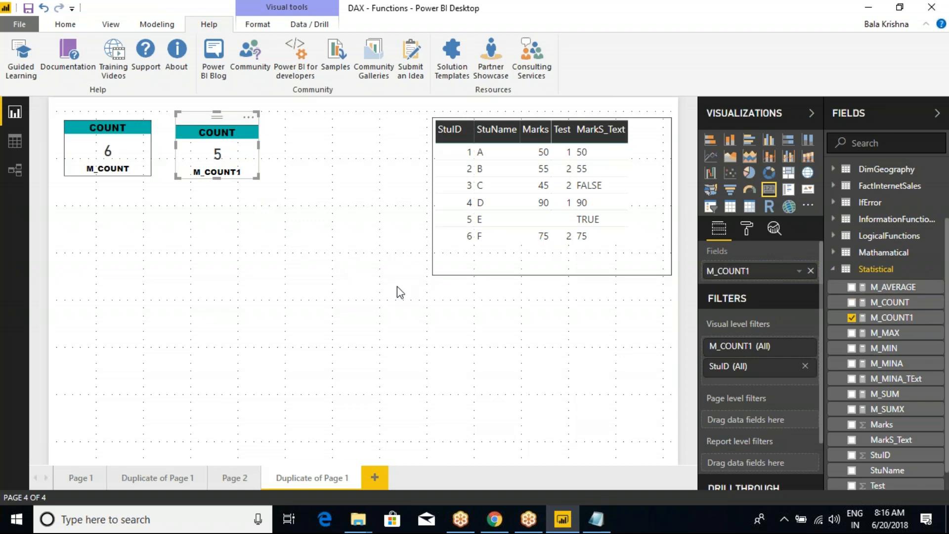
Compare the M_COUNT and M_COUNT1 cards with the StuID and Marks columns of the student table.
key("ctrl+2")
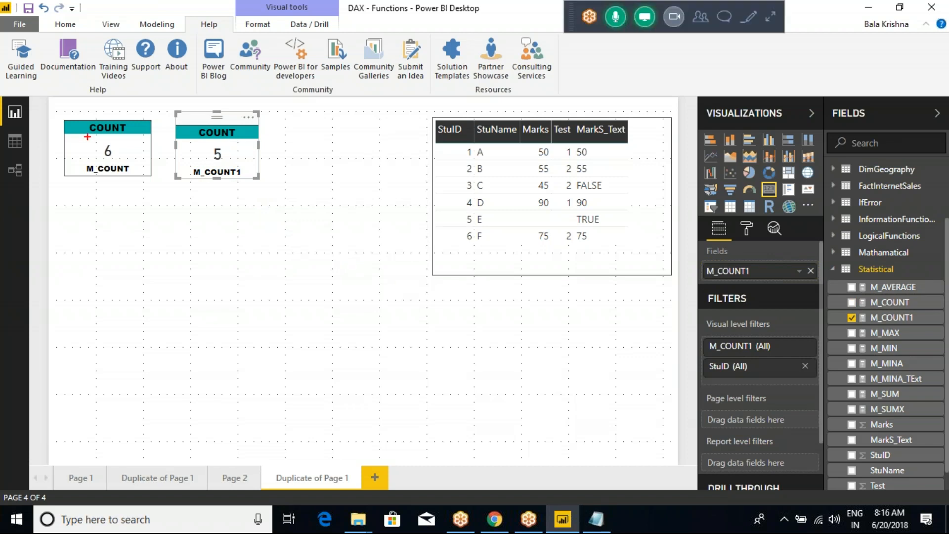
mouse_move(87, 137)
left_mouse_down()
mouse_move(89, 160)
mouse_move(265, 249)
mouse_move(412, 97)
mouse_move(462, 101)
mouse_move(458, 113)
mouse_move(474, 113)
left_mouse_up()
mouse_move(201, 187)
left_mouse_down()
mouse_move(216, 263)
mouse_move(304, 380)
mouse_move(328, 388)
mouse_move(481, 357)
mouse_move(551, 264)
left_mouse_up()
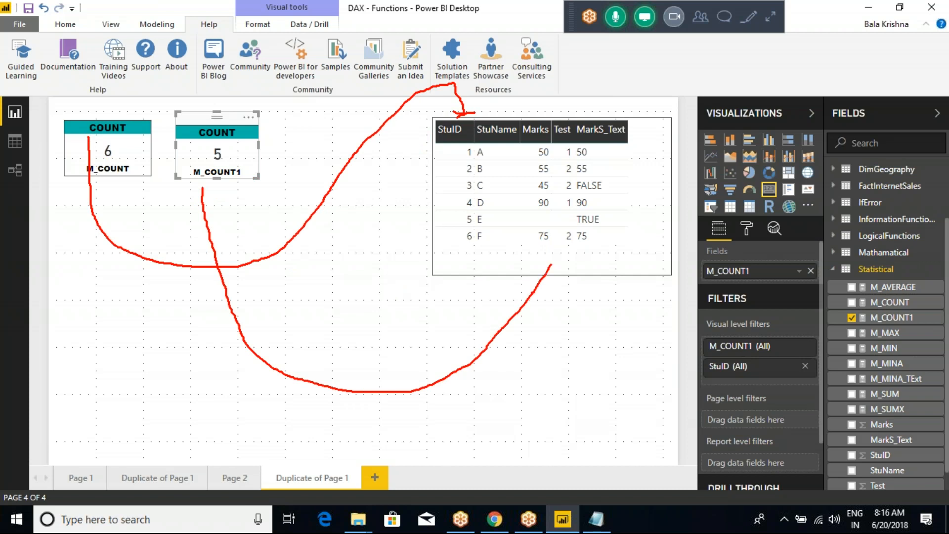
left_click_drag(521, 112, 565, 246)
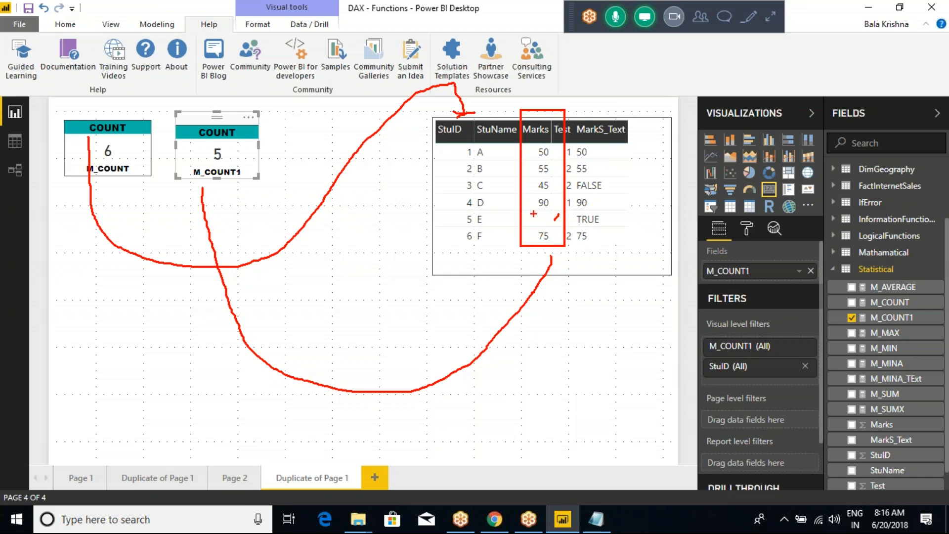
mouse_move(525, 213)
left_mouse_down()
mouse_move(555, 208)
mouse_move(528, 230)
left_mouse_up()
key("Escape")
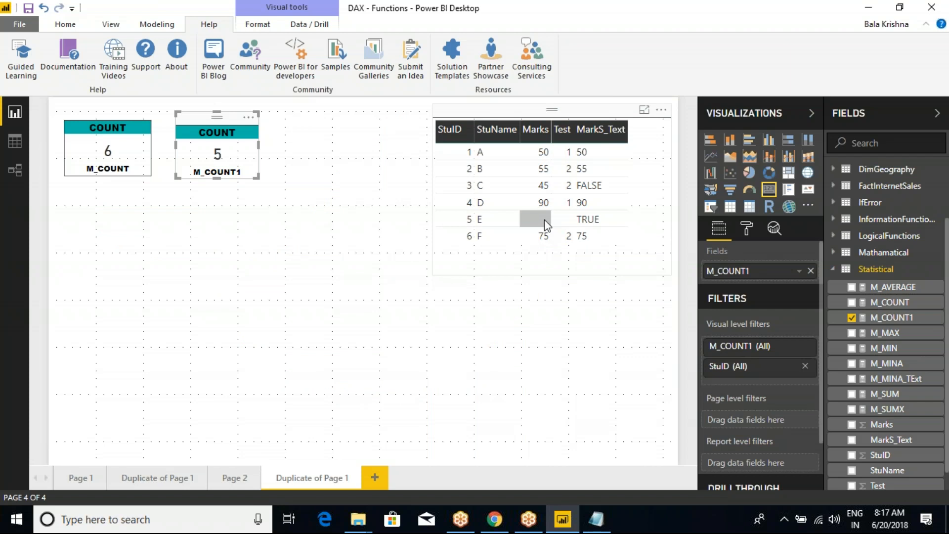
key("ctrl+2")
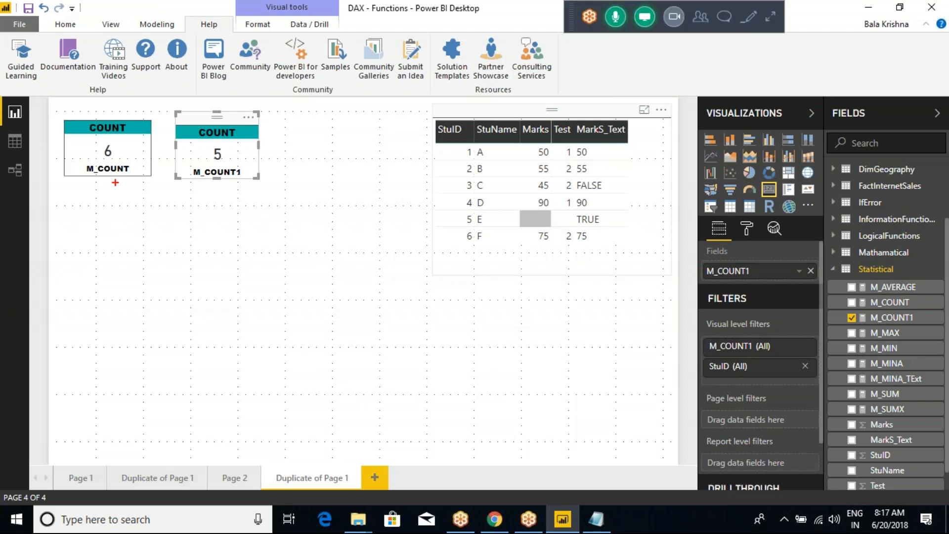
mouse_move(113, 179)
left_mouse_down()
mouse_move(233, 287)
mouse_move(402, 322)
mouse_move(451, 290)
mouse_move(466, 255)
mouse_move(434, 229)
mouse_move(454, 156)
left_mouse_up()
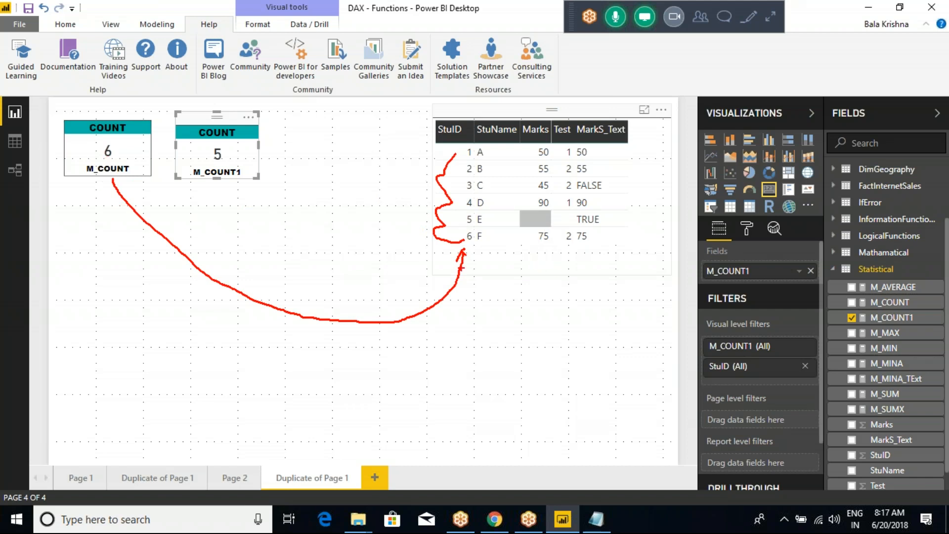
mouse_move(221, 182)
left_mouse_down()
mouse_move(300, 245)
mouse_move(491, 299)
mouse_move(549, 264)
left_mouse_up()
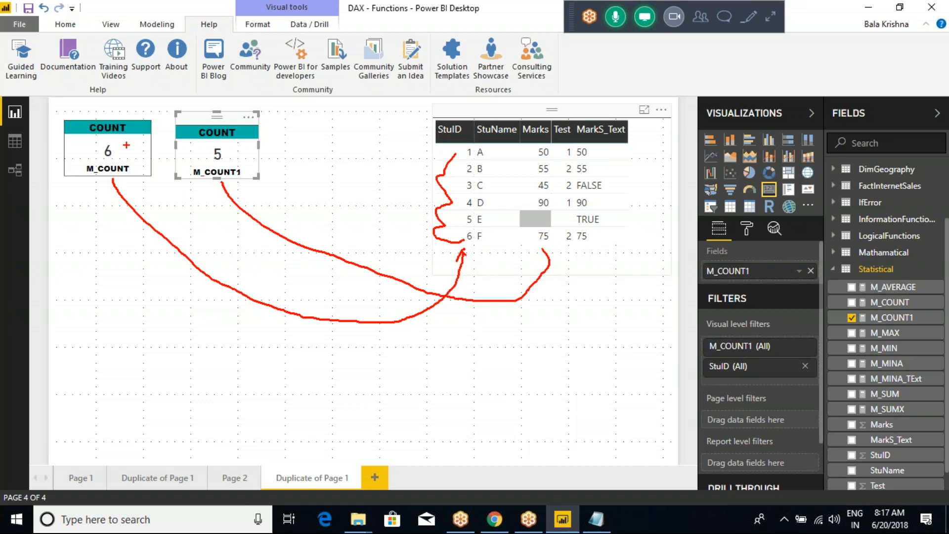
key("Escape")
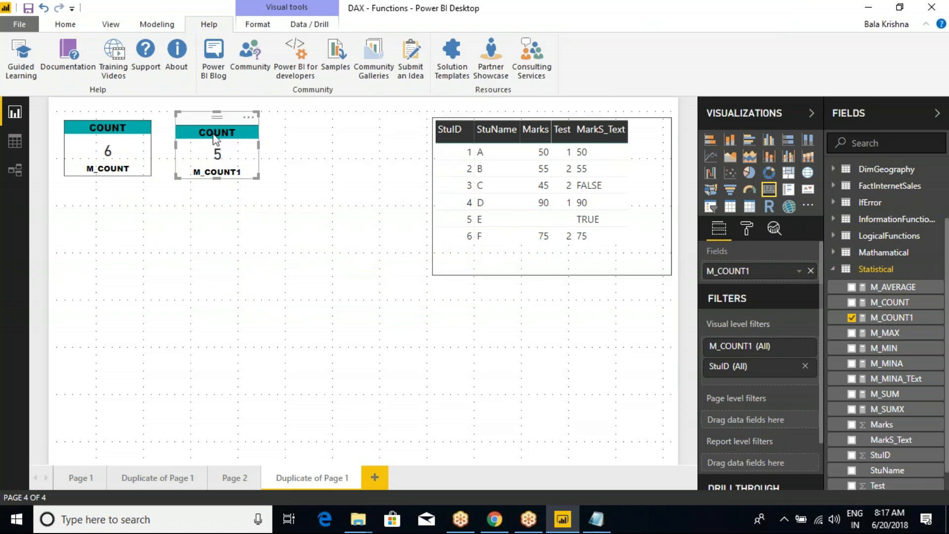
left_click(93, 115)
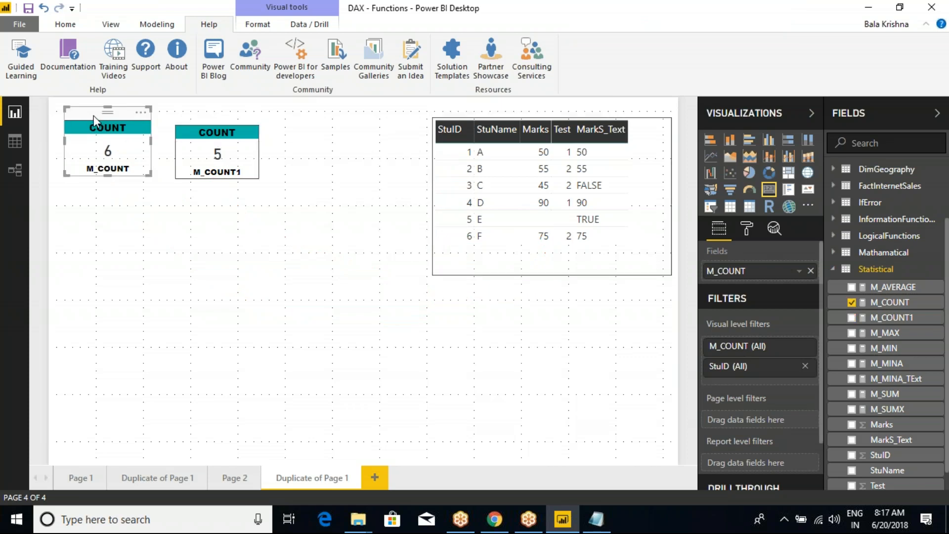
key("alt+Tab")
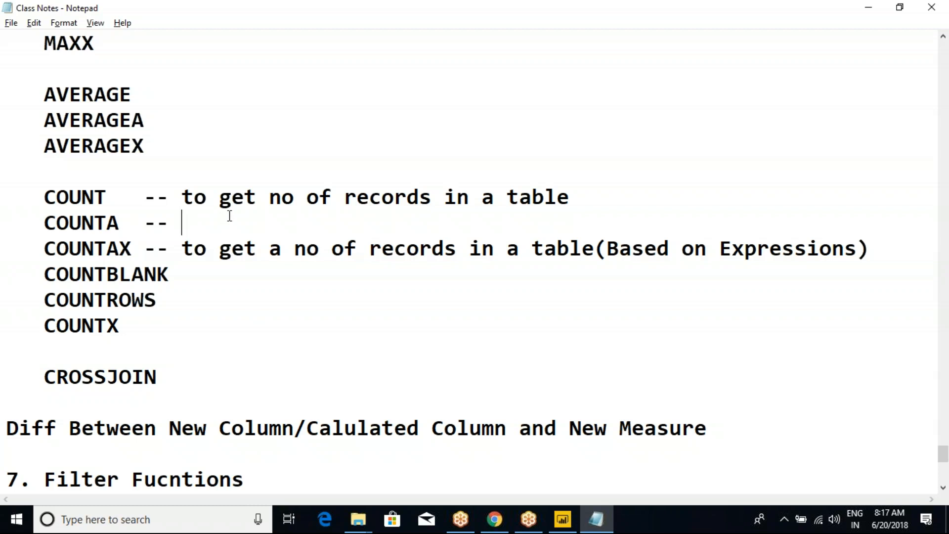
key("alt+Tab")
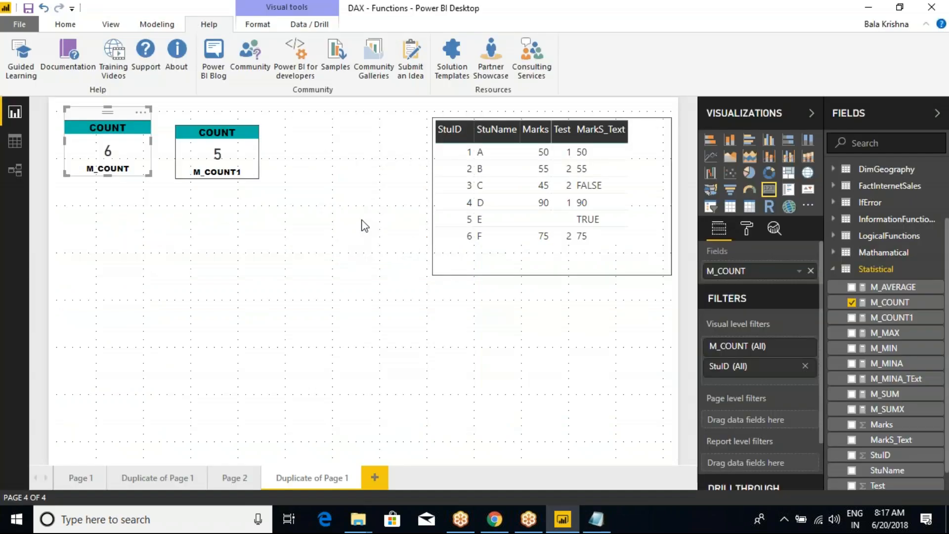
left_click(209, 121)
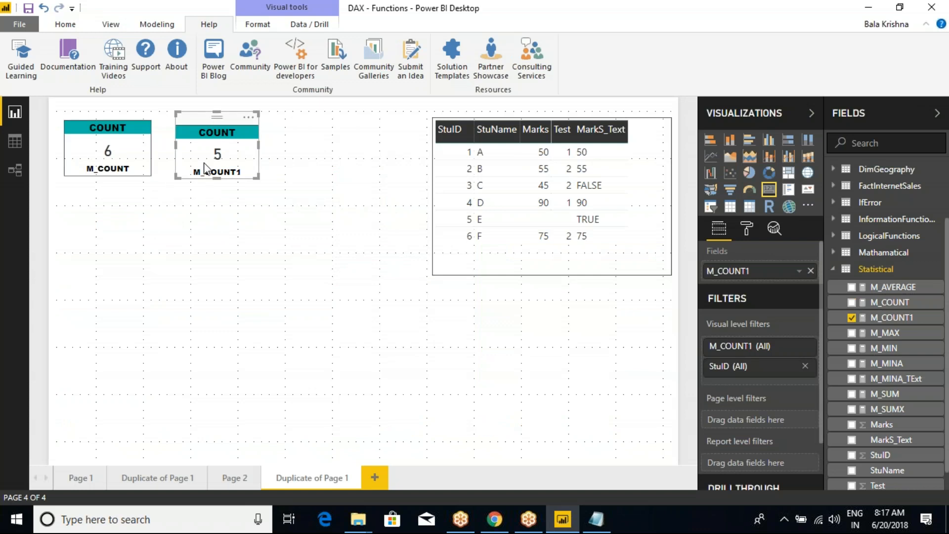
Switch to the Class Notes in Notepad, cut the description after COUNTAX, and add "--" after COUNTBLANK.
key("alt+Tab")
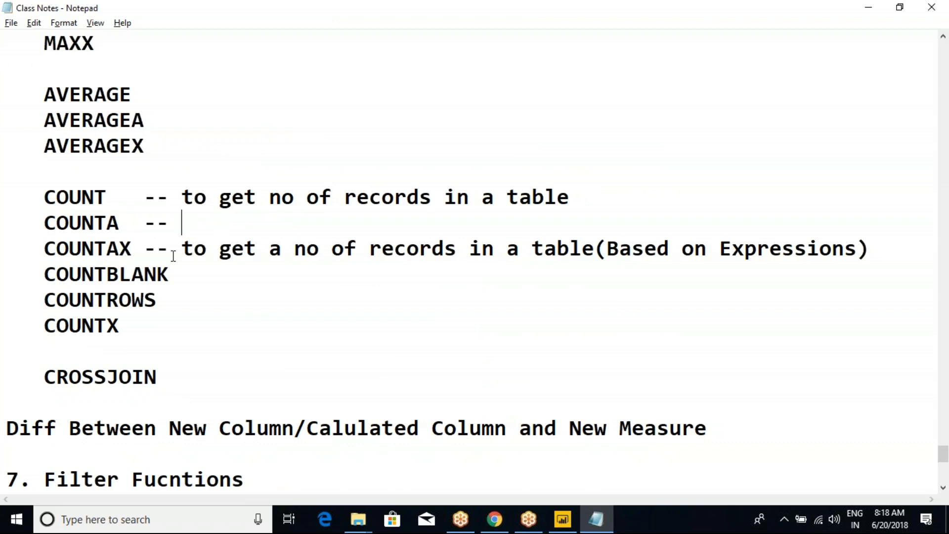
left_click_drag(187, 248, 886, 243)
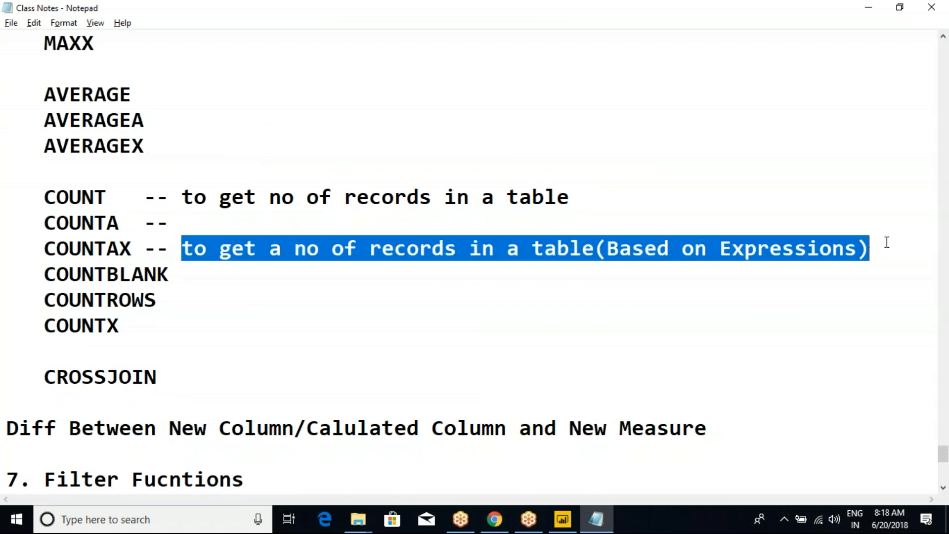
key("ctrl+x")
left_click(212, 226)
left_click(205, 275)
type("--")
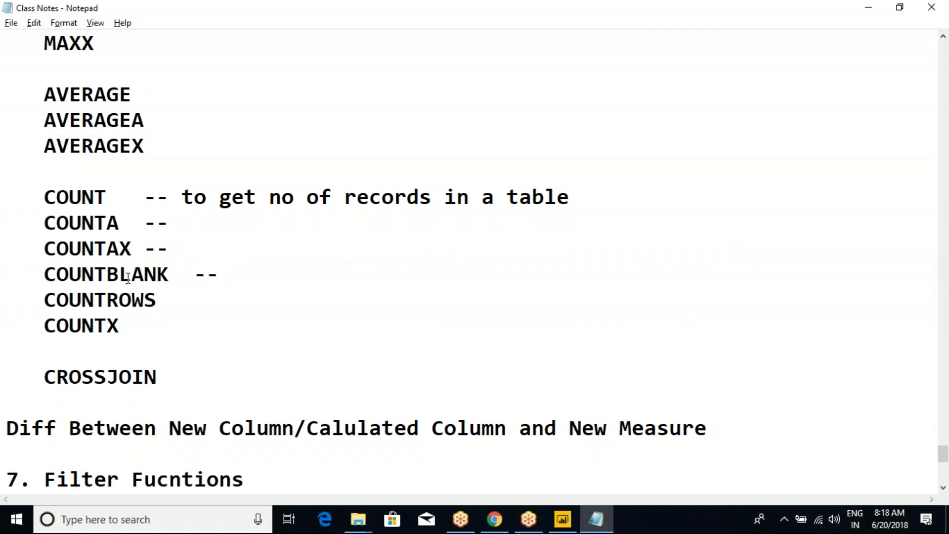
Switch back to Power BI Desktop, duplicate the M_COUNT1 card, and place the copy between it and the student table.
key("alt+Tab")
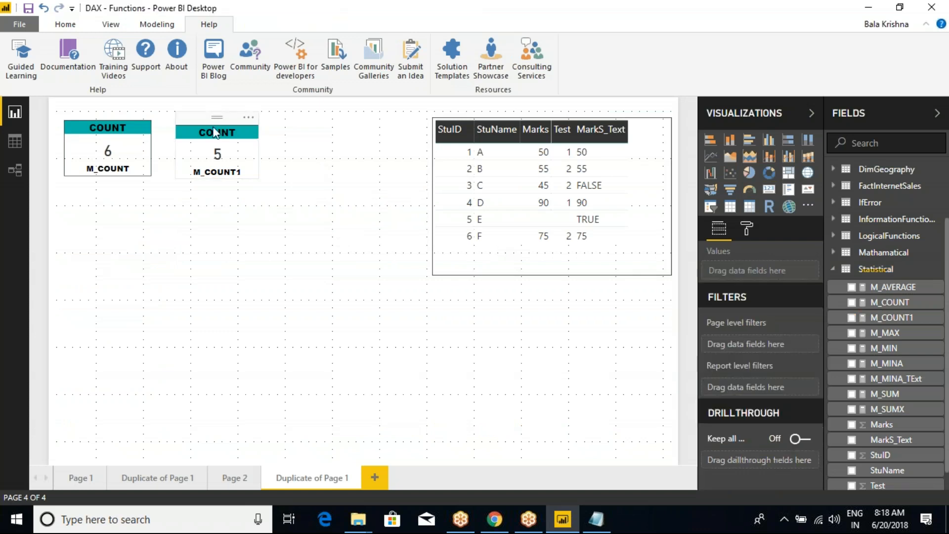
left_click(208, 121)
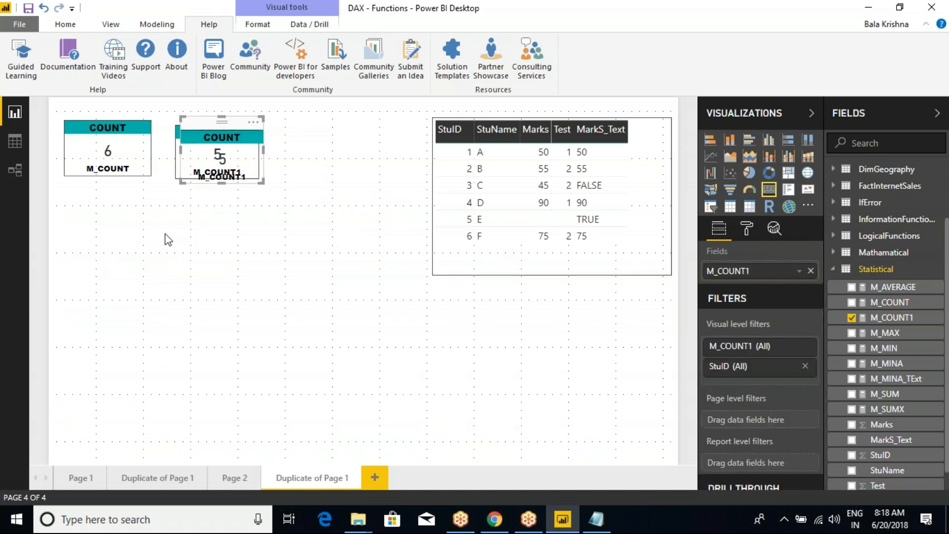
key("ctrl+c")
key("ctrl+v")
left_click_drag(233, 148, 307, 121)
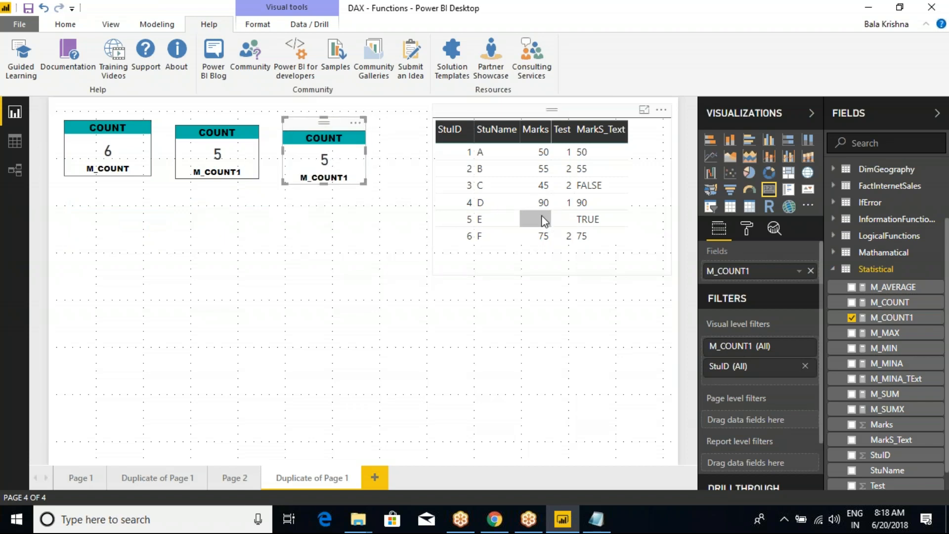
key("ctrl+2")
mouse_move(524, 192)
left_mouse_down()
mouse_move(529, 214)
mouse_move(554, 228)
left_mouse_up()
key("Escape")
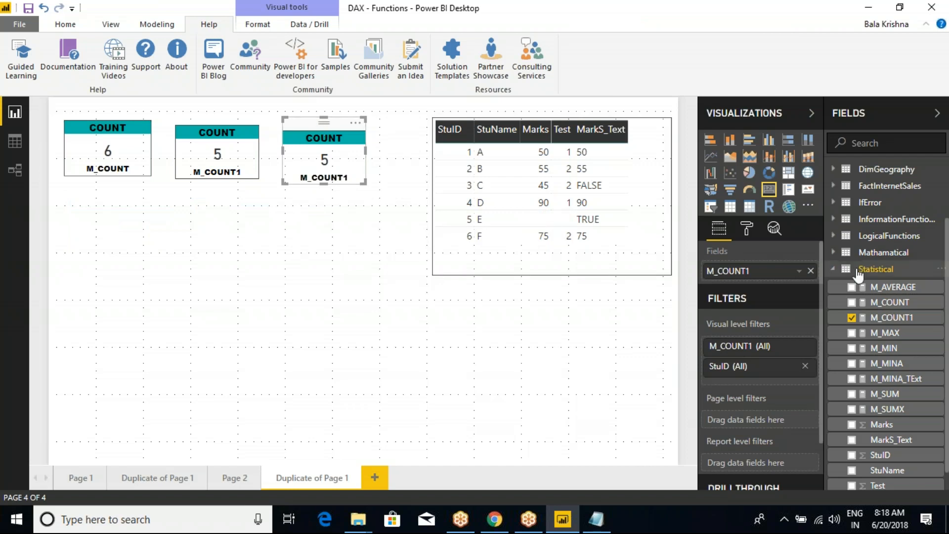
Create a new measure in the Statistical table: M_COUNTBLANK = COUNTBLANK(Statistical[Marks]).
right_click(873, 269)
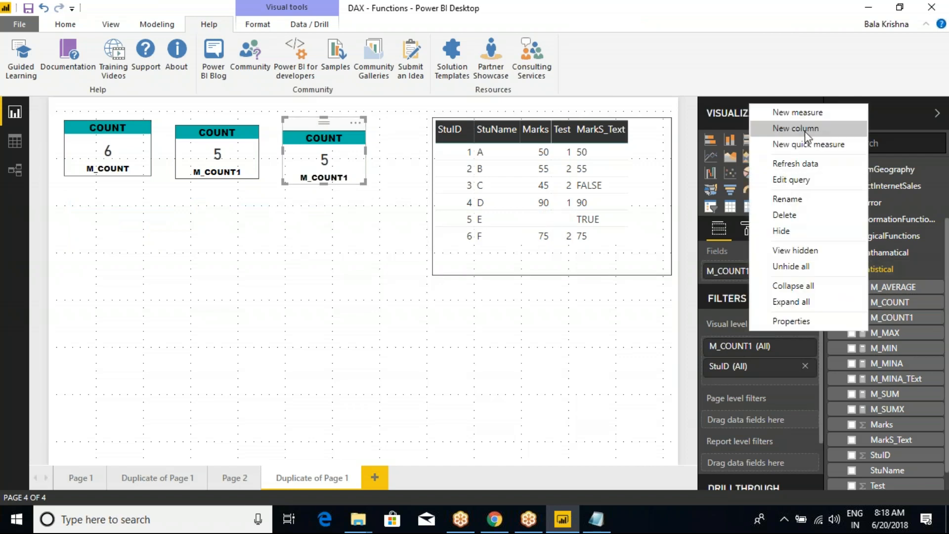
left_click(808, 115)
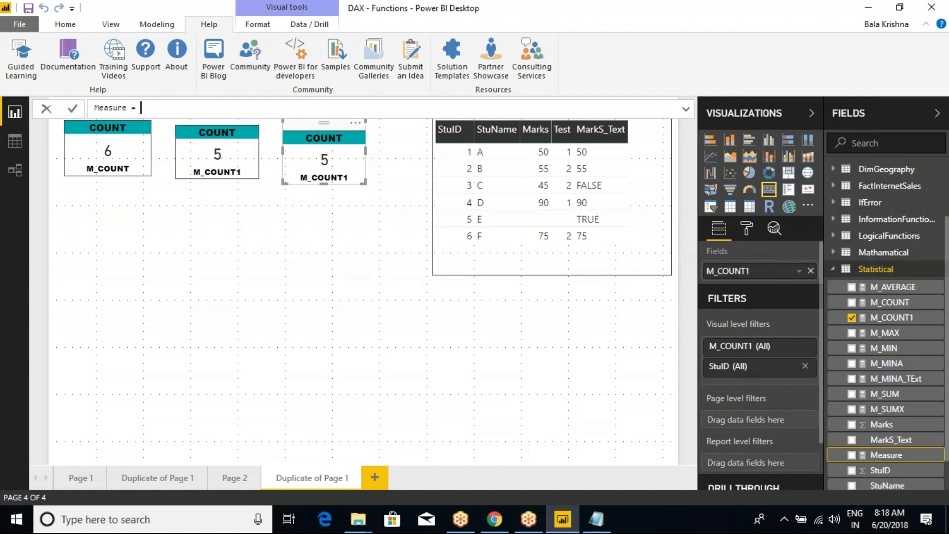
type("M_COUNTBLANK = COUNT")
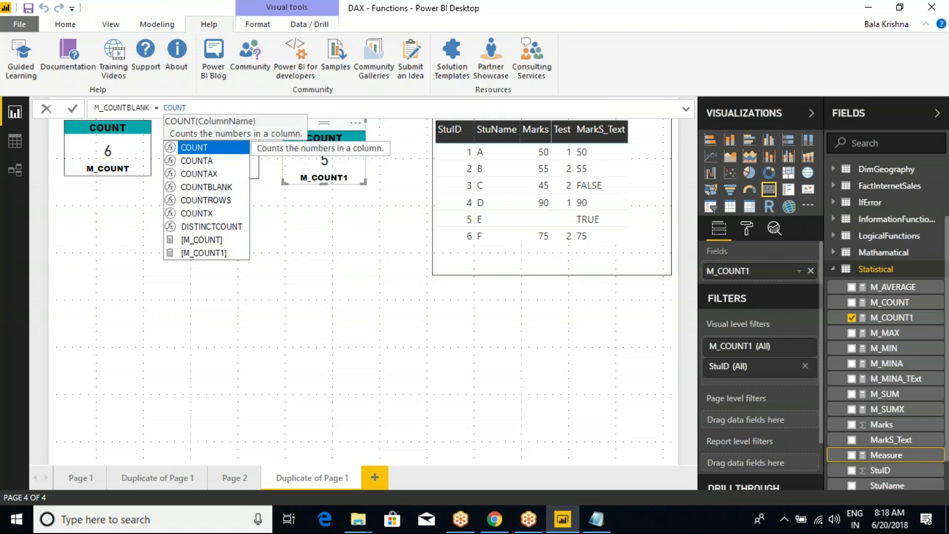
key("Down")
key("Down")
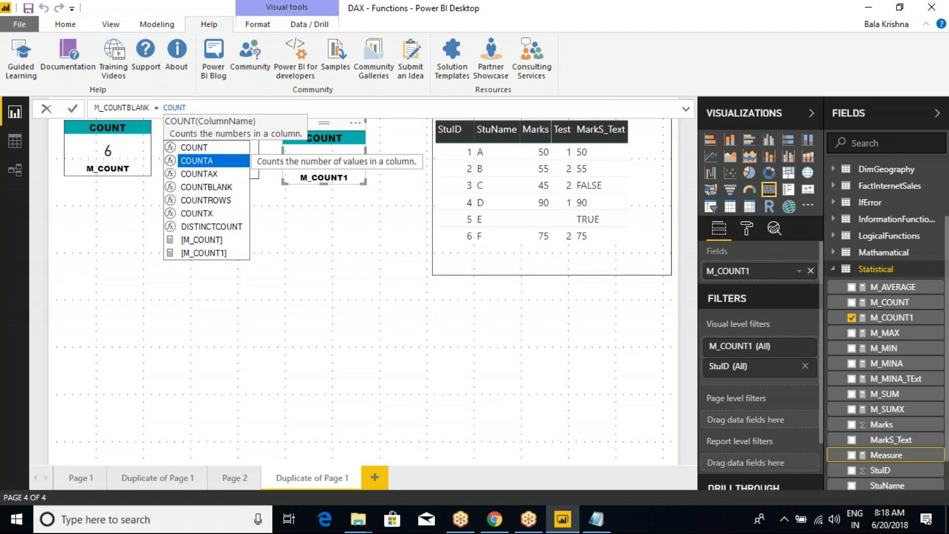
key("Down")
key("Tab")
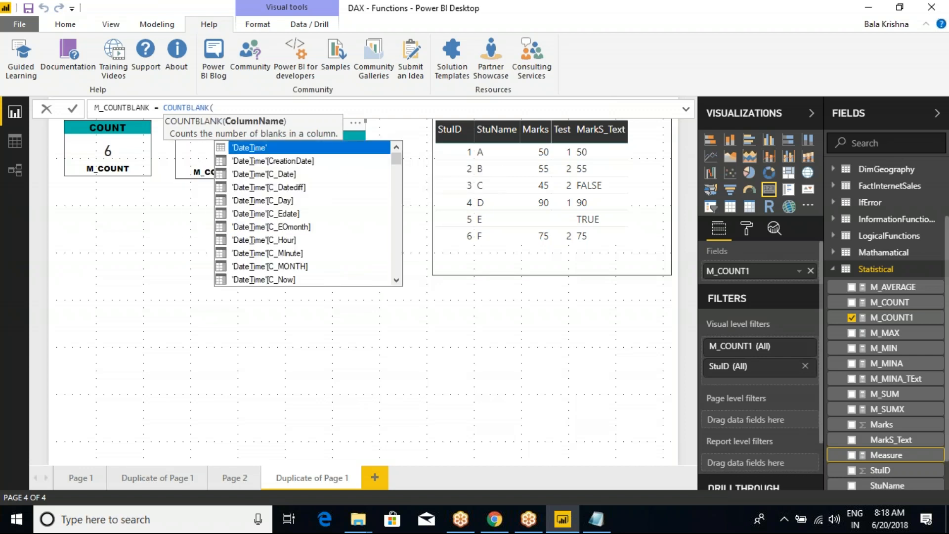
type("MARKS")
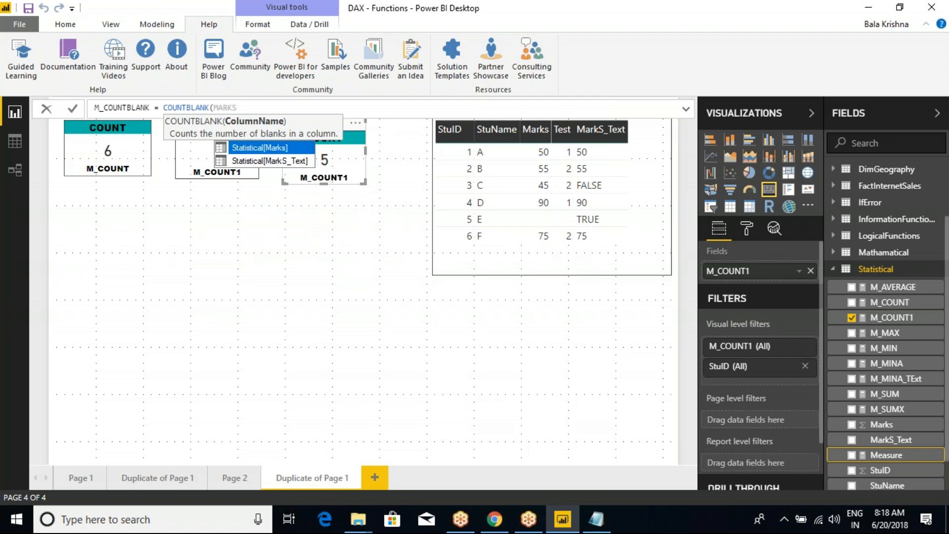
key("Tab")
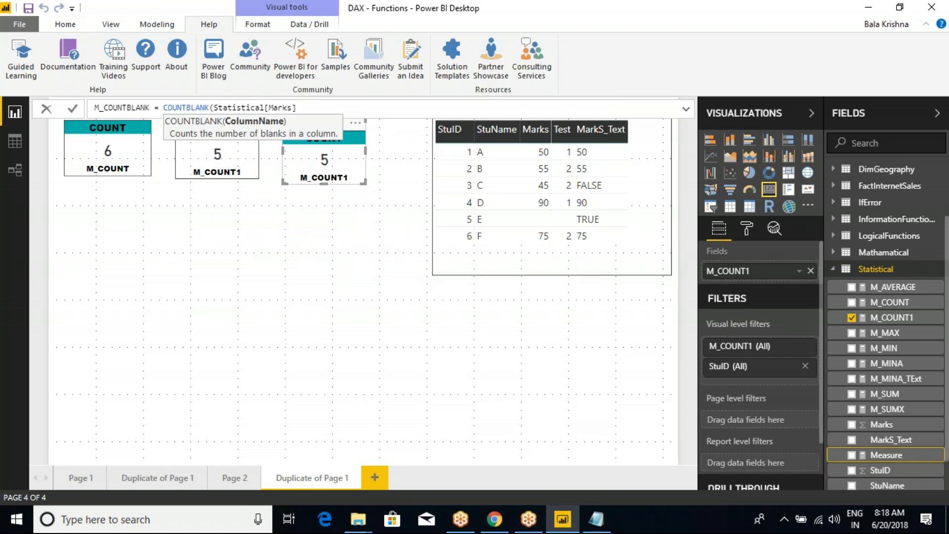
type(")")
key("Return")
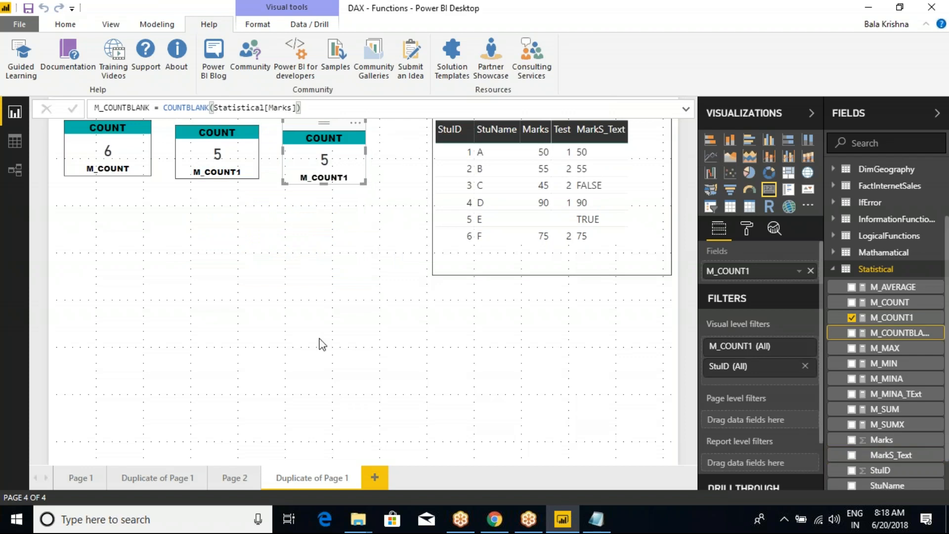
Replace the M_COUNT1 field of the third card with the measure M_COUNTBLANK and relate it to the Marks column.
left_click(339, 150)
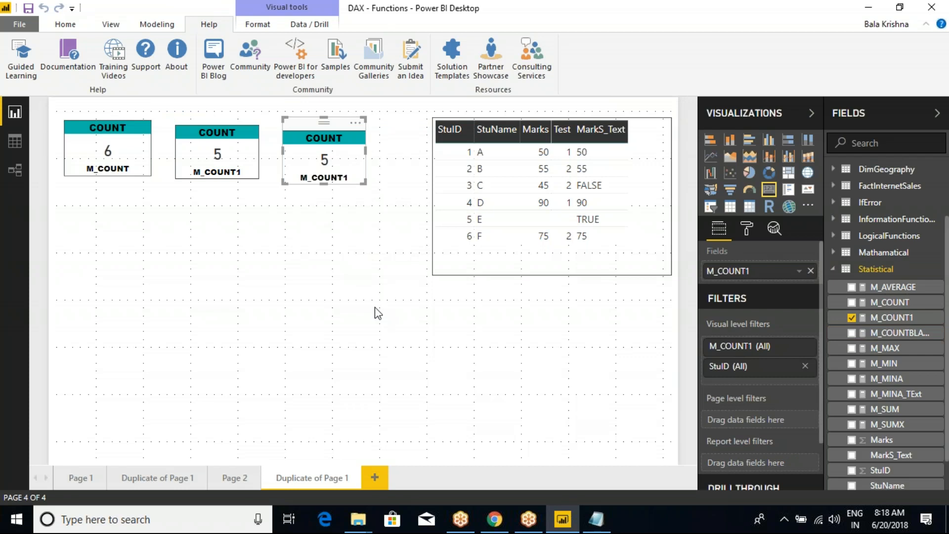
left_click_drag(906, 341, 775, 279)
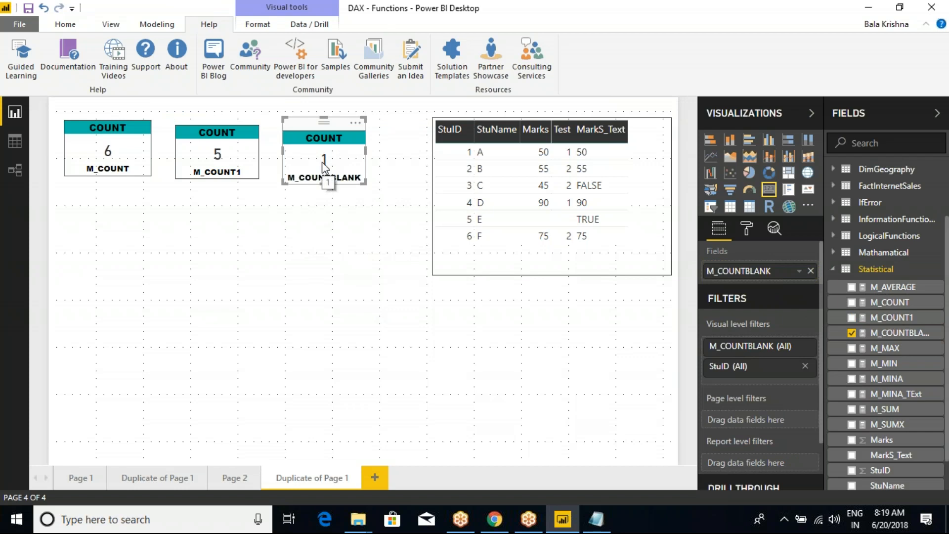
mouse_move(326, 169)
left_mouse_down()
mouse_move(350, 264)
mouse_move(504, 244)
mouse_move(522, 223)
left_mouse_up()
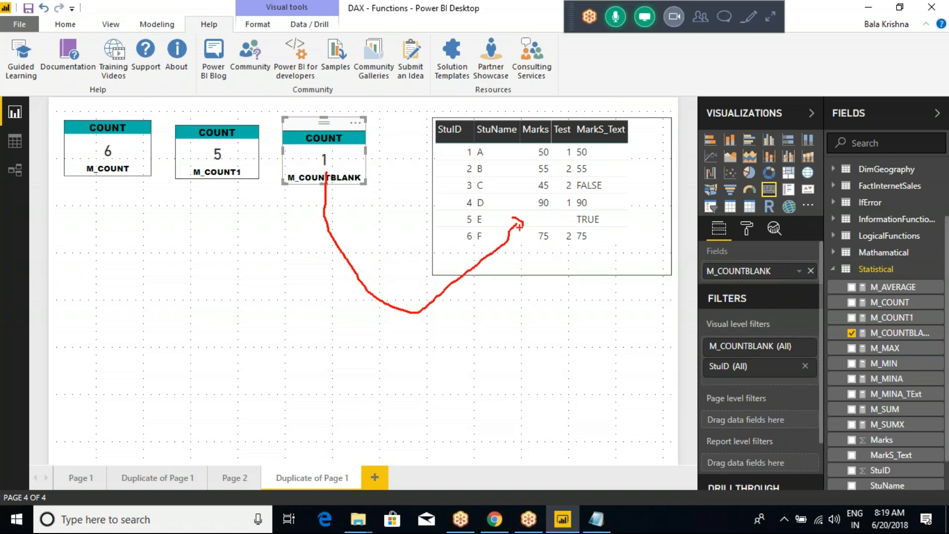
Clear the red annotation and move the M_COUNTBLANK and M_COUNT1 cards up to line up with the M_COUNT card.
key("Escape")
left_click(207, 173)
left_click(286, 220)
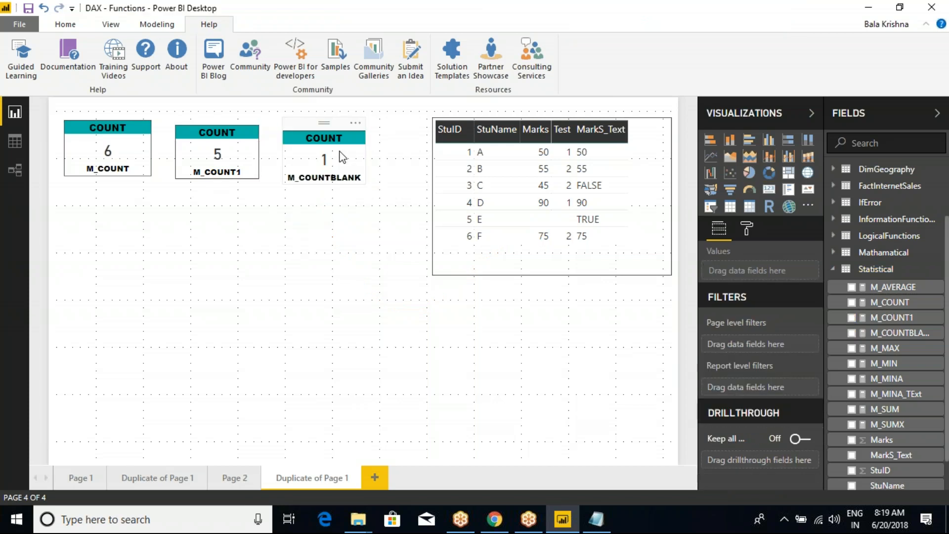
left_click_drag(325, 150, 322, 142)
left_click_drag(252, 144, 247, 139)
left_click(271, 197)
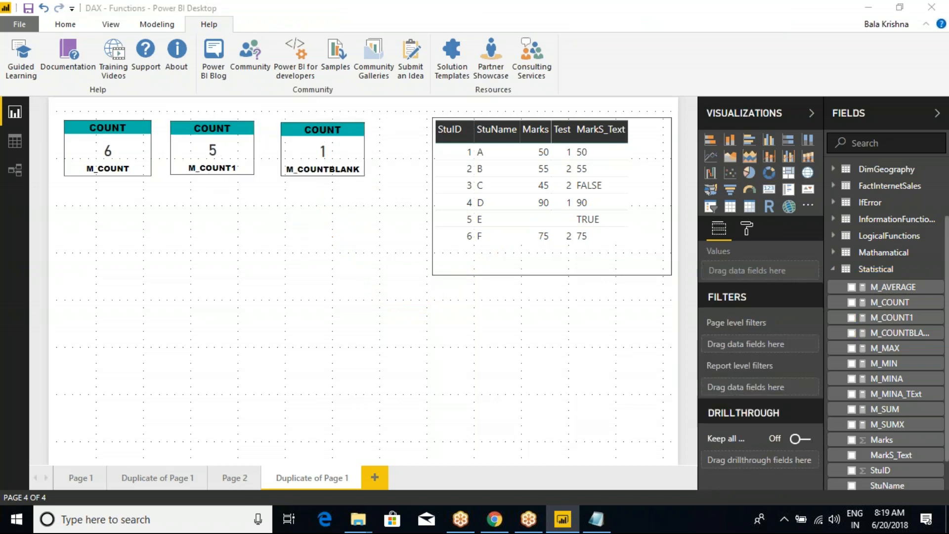
Switch to the Class Notes in Notepad and delete the COUNTAX line from the COUNT function list.
key("alt+Tab")
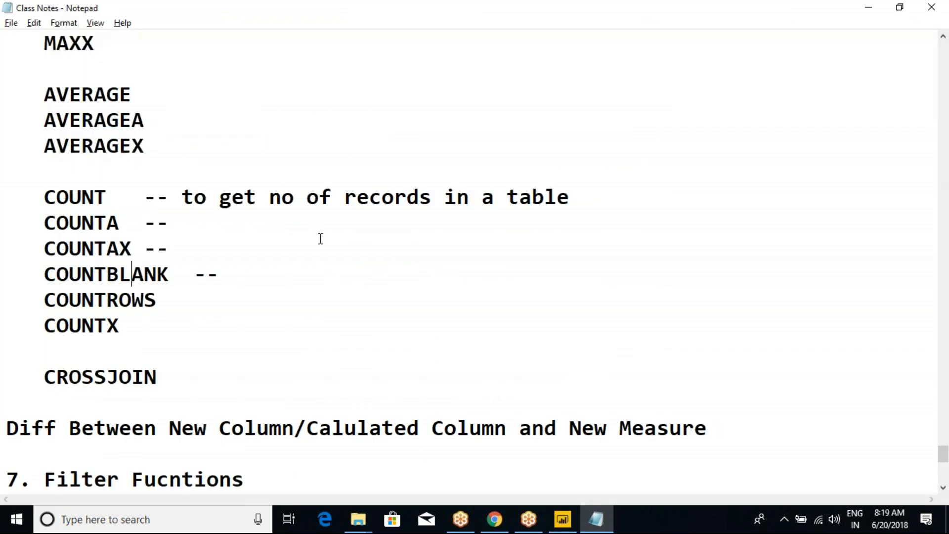
left_click(113, 300)
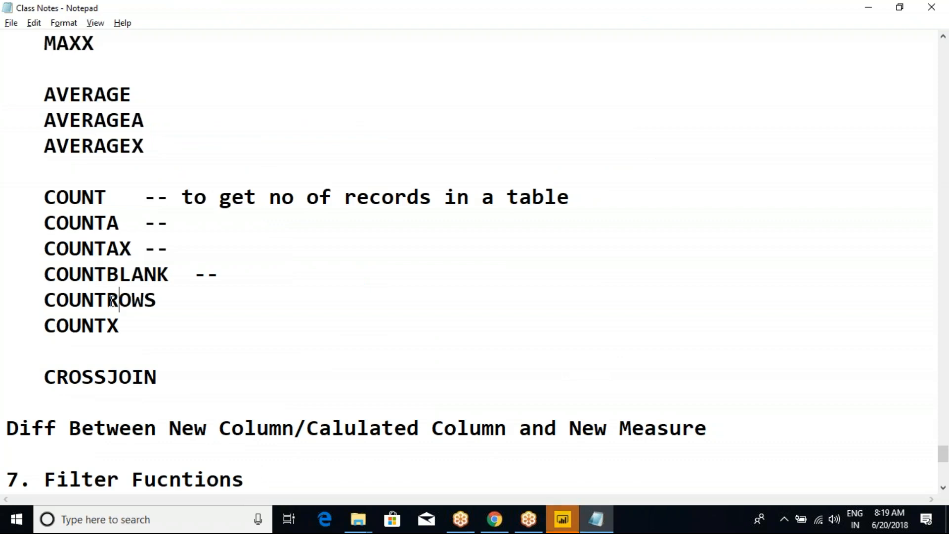
left_click(94, 325)
left_click_drag(191, 244, 34, 245)
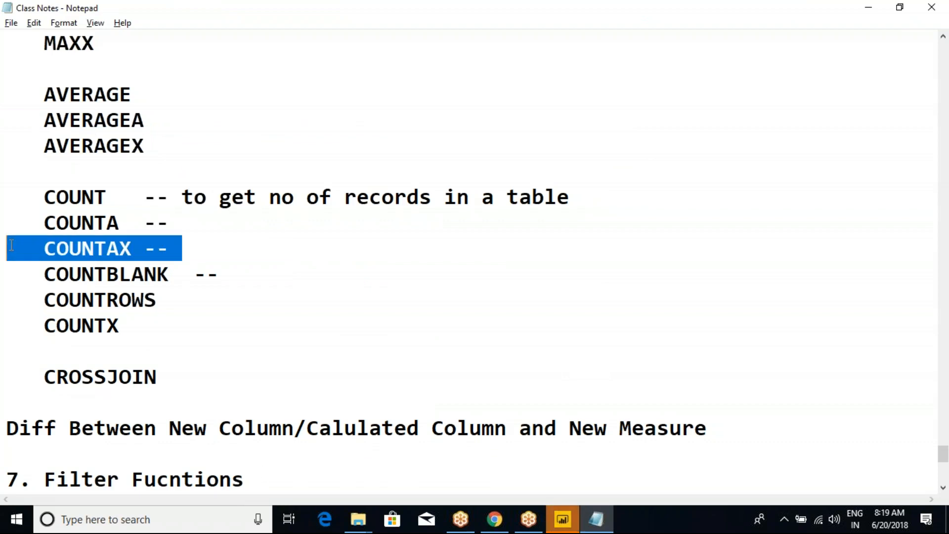
key("Delete")
key("Delete")
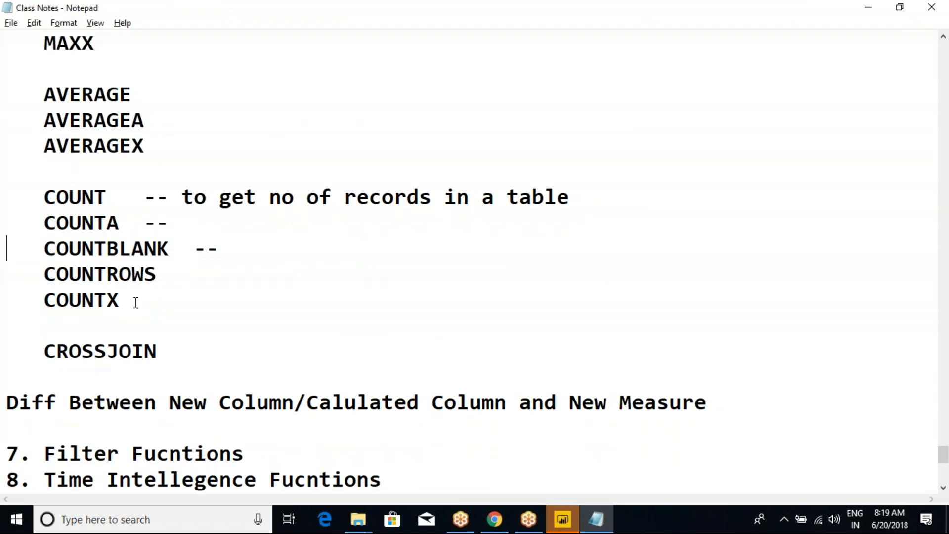
Remove COUNTX from the end of the COUNT list and paste the clipboard content on a new line below COUNTA.
left_click_drag(136, 303, 6, 301)
key("Delete")
left_click(194, 228)
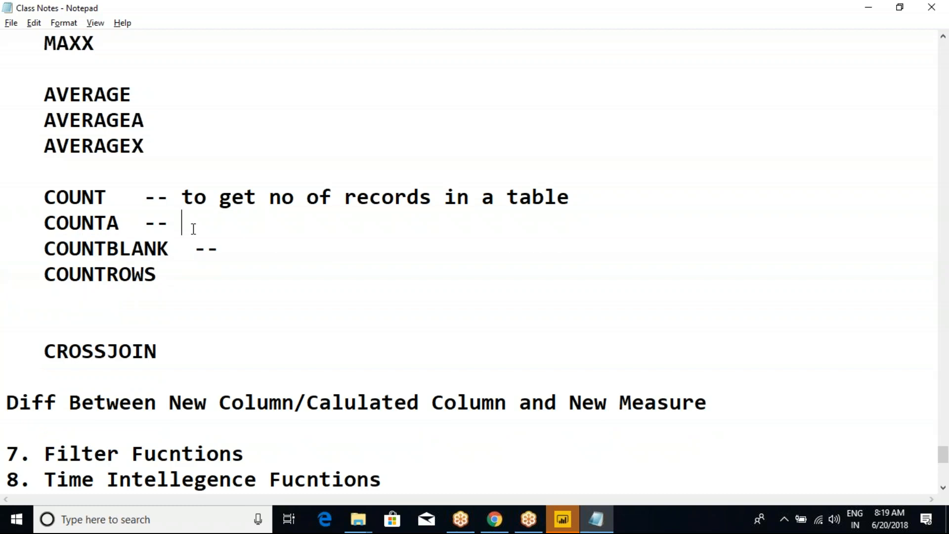
key("Return")
key("ctrl+v")
Switch back to Power BI Desktop and create a new measure in the Statistical table: M_COUNTROWS = COUNTROWS(Statistical).
key("alt+Tab")
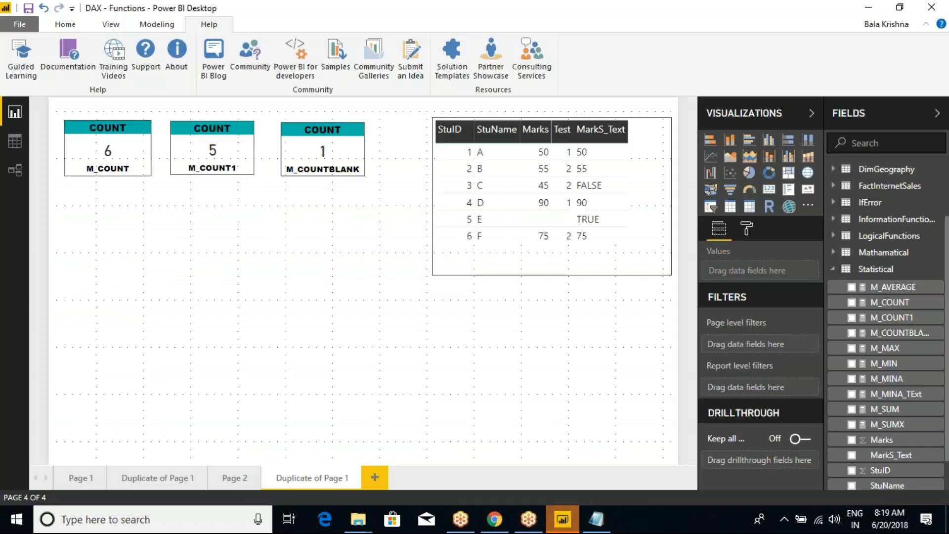
left_click(343, 138)
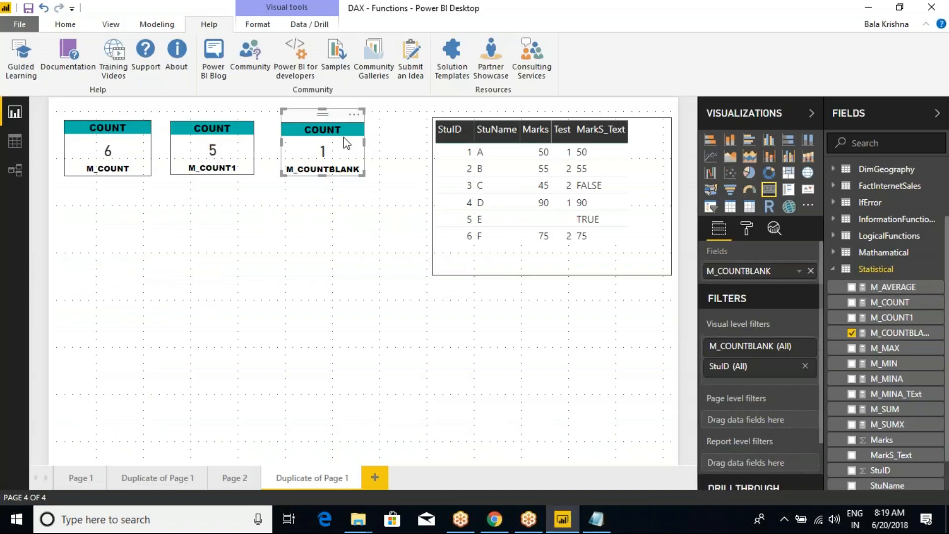
right_click(877, 269)
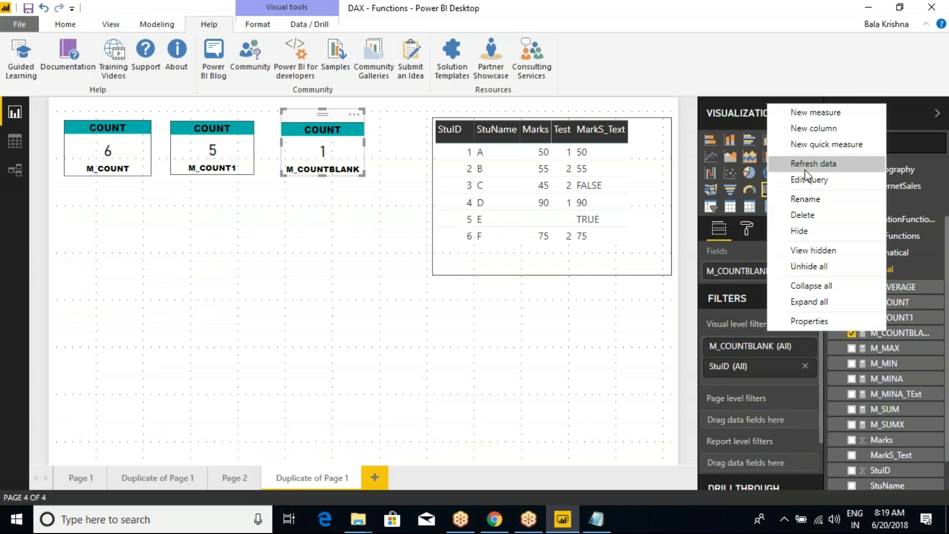
left_click(813, 113)
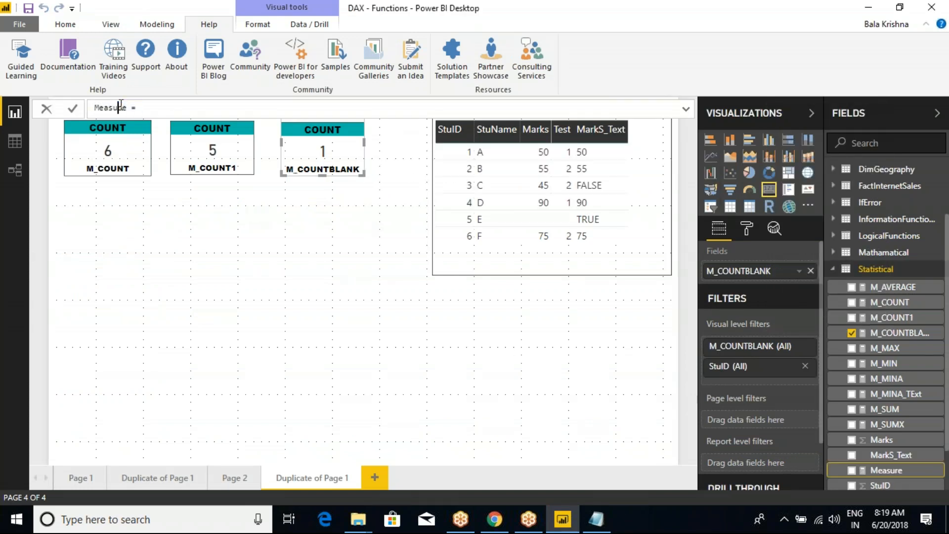
type("M")
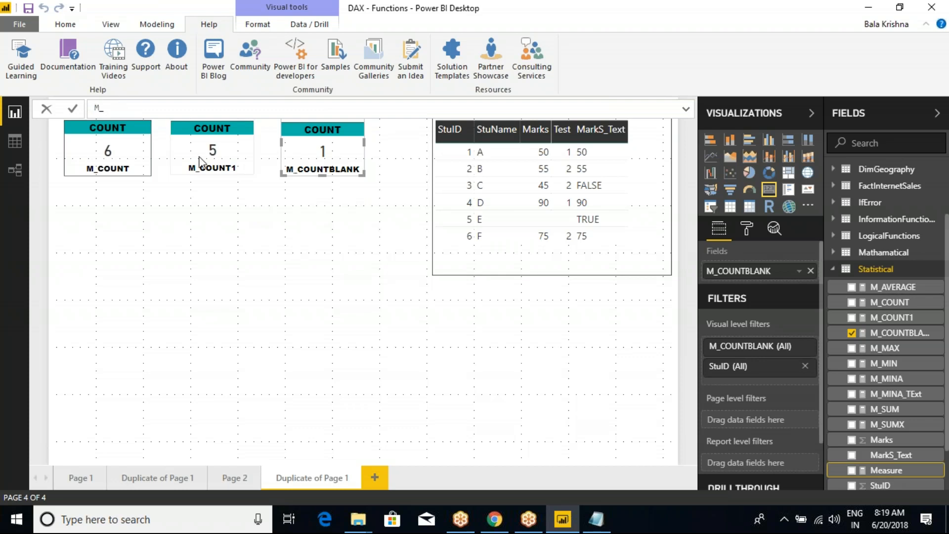
type("_COUNTROWS = COUNTROWS")
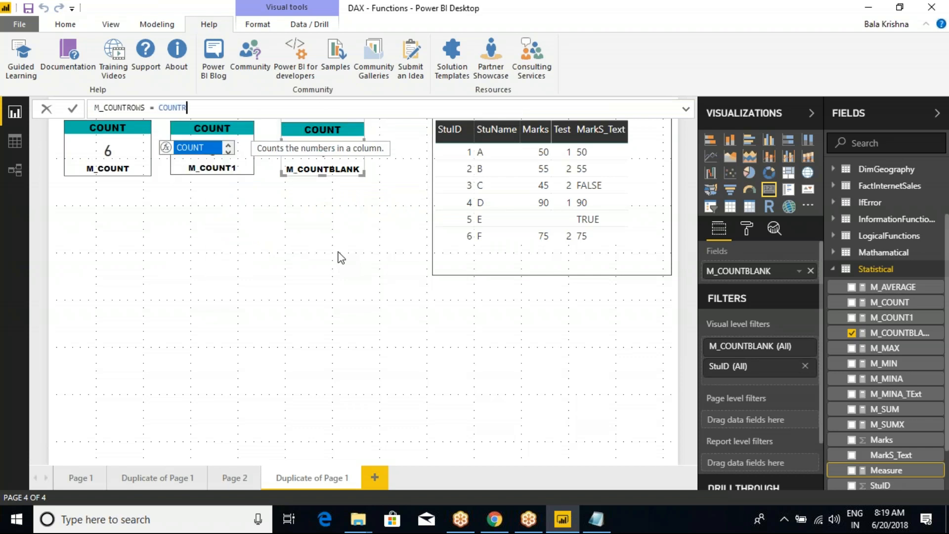
type("(")
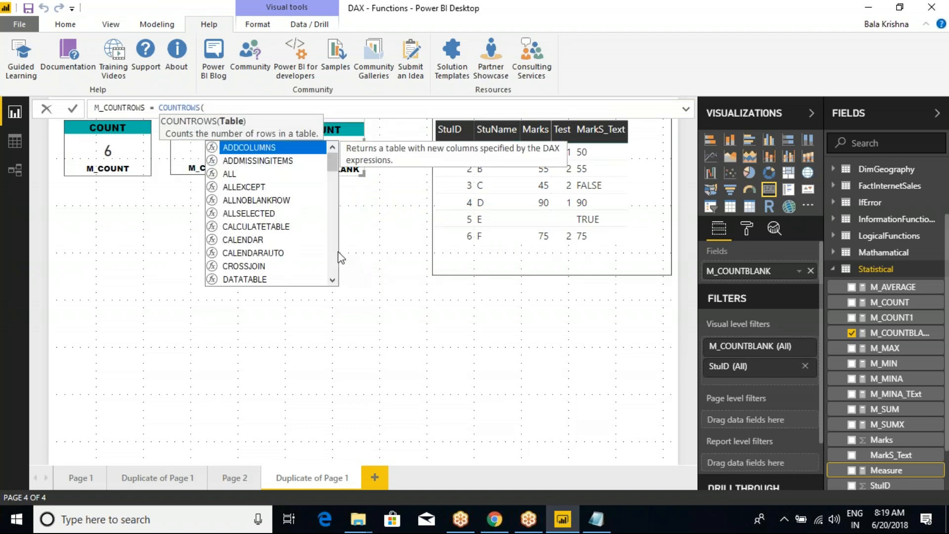
key("ctrl+2")
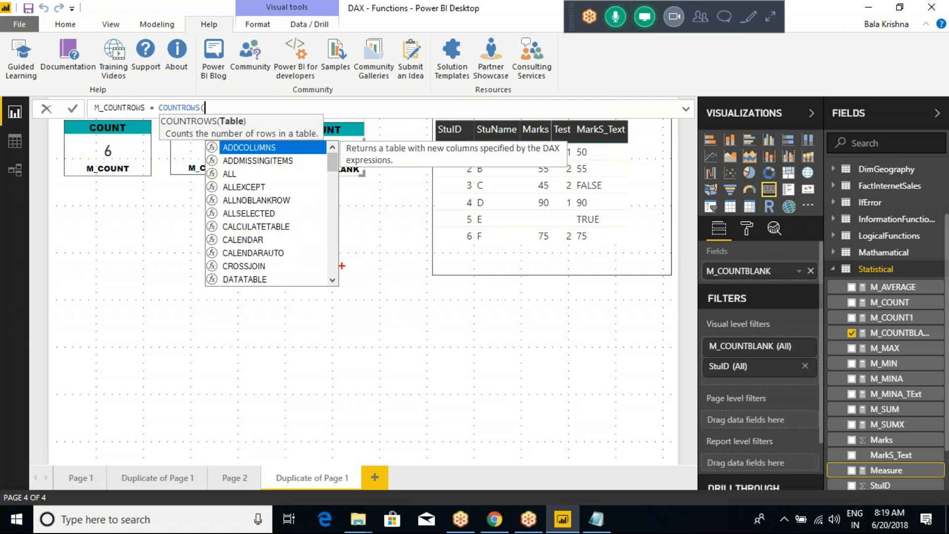
left_click_drag(249, 124, 268, 115)
key("Escape")
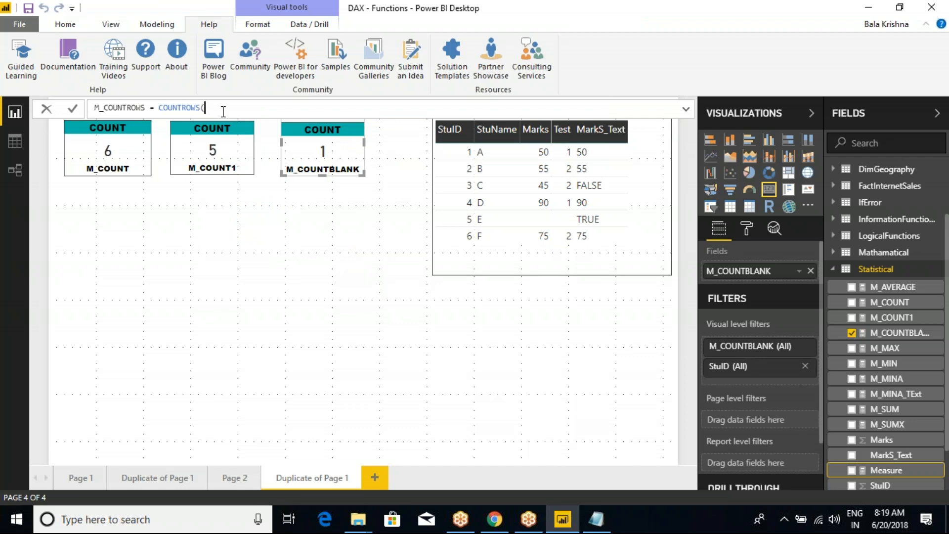
type("STAT")
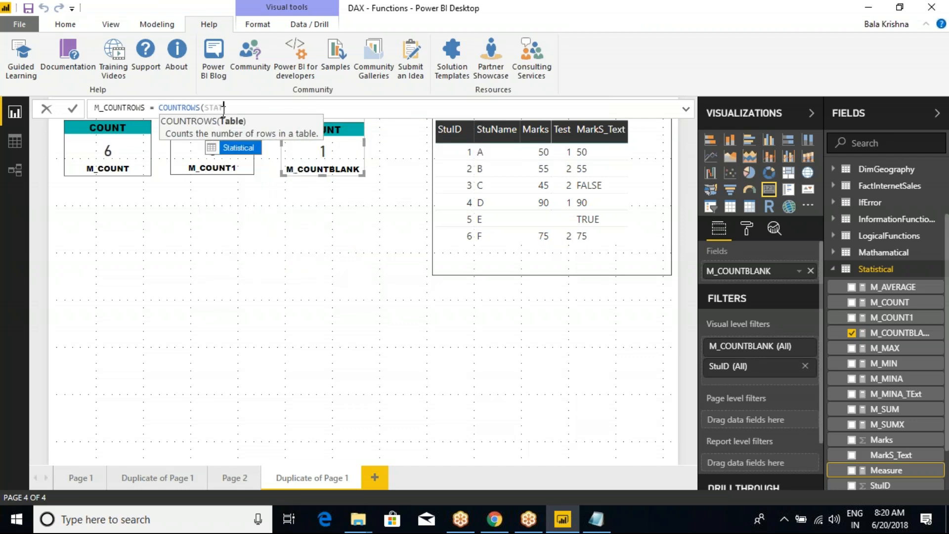
key("Tab")
type(")")
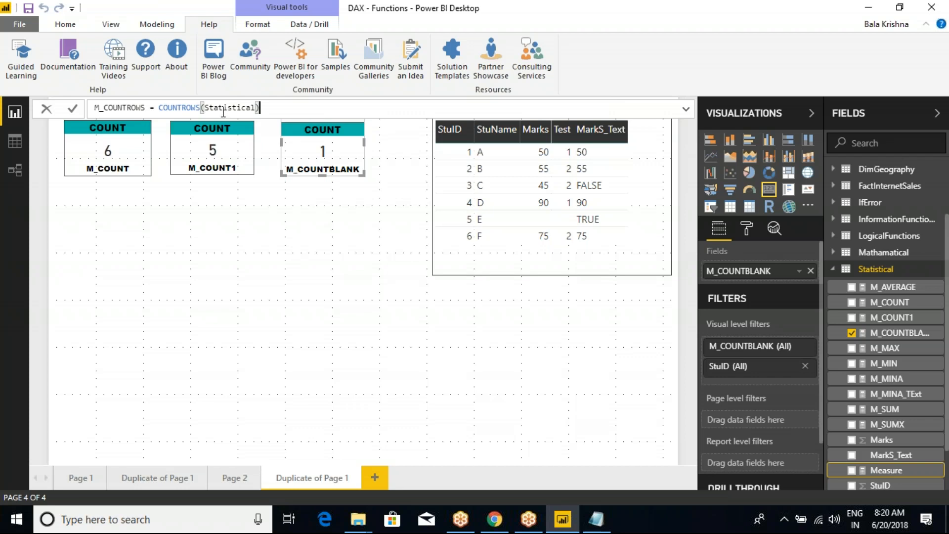
key("Return")
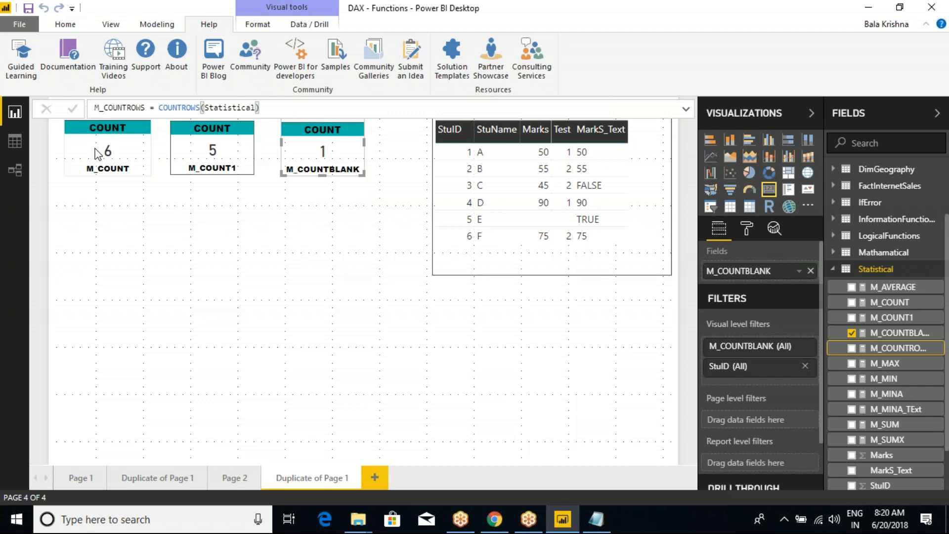
Duplicate the M_COUNT card and place the copy directly below the original.
left_click(96, 149)
left_click(103, 229)
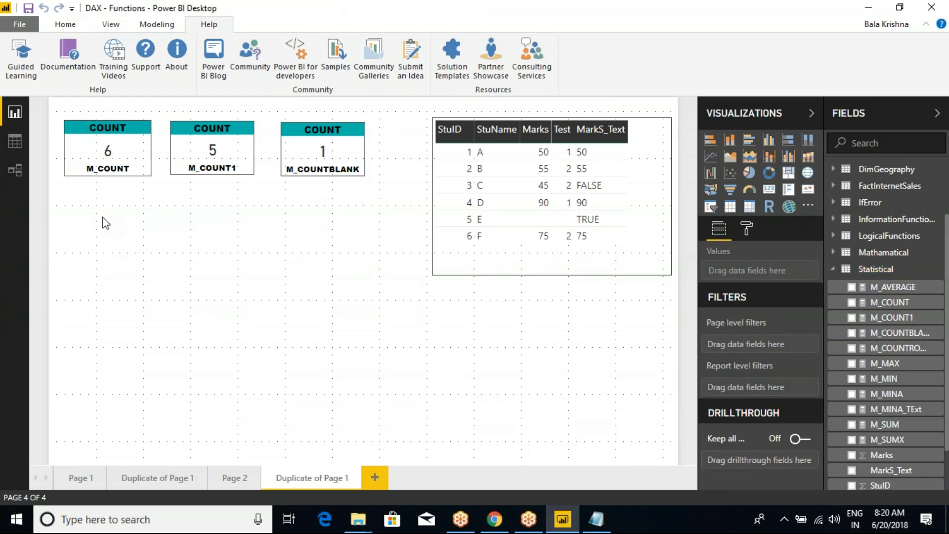
key("ctrl+v")
left_click_drag(99, 125, 101, 203)
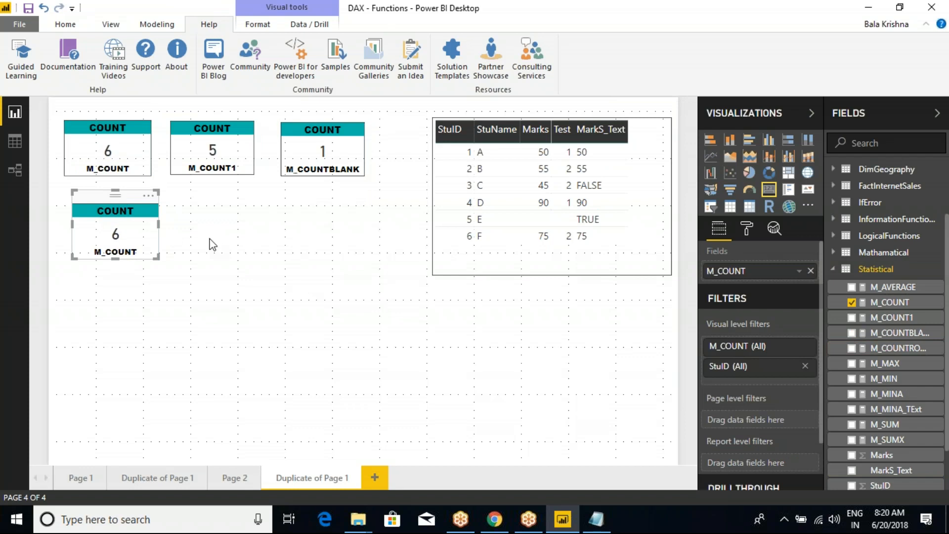
Replace the M_COUNT field of the copied card with the measure M_COUNTROWS and enlarge the card.
left_click(125, 156)
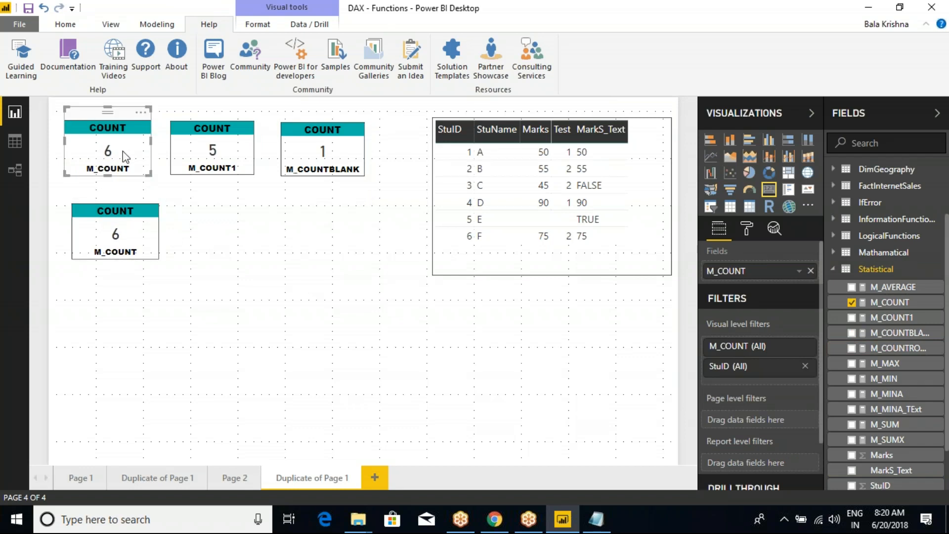
left_click(126, 227)
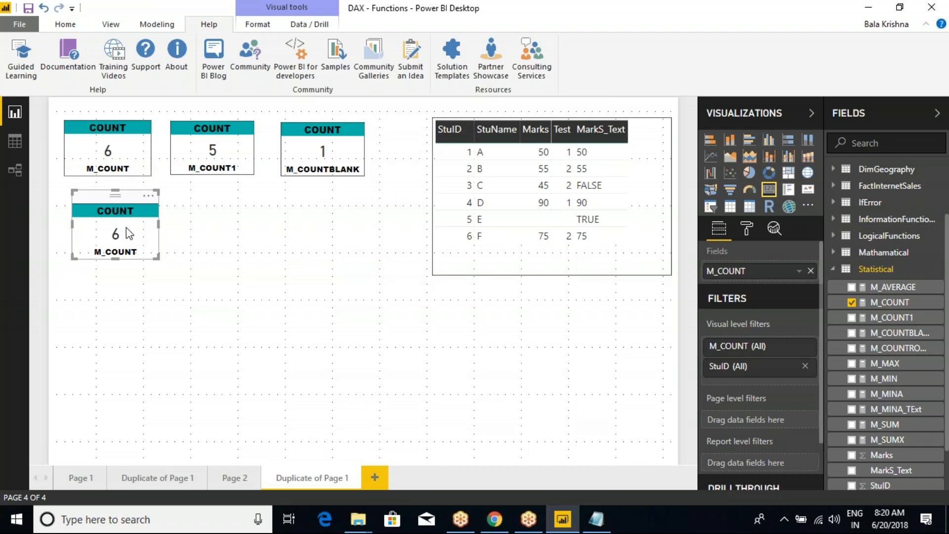
left_click_drag(897, 349, 763, 276)
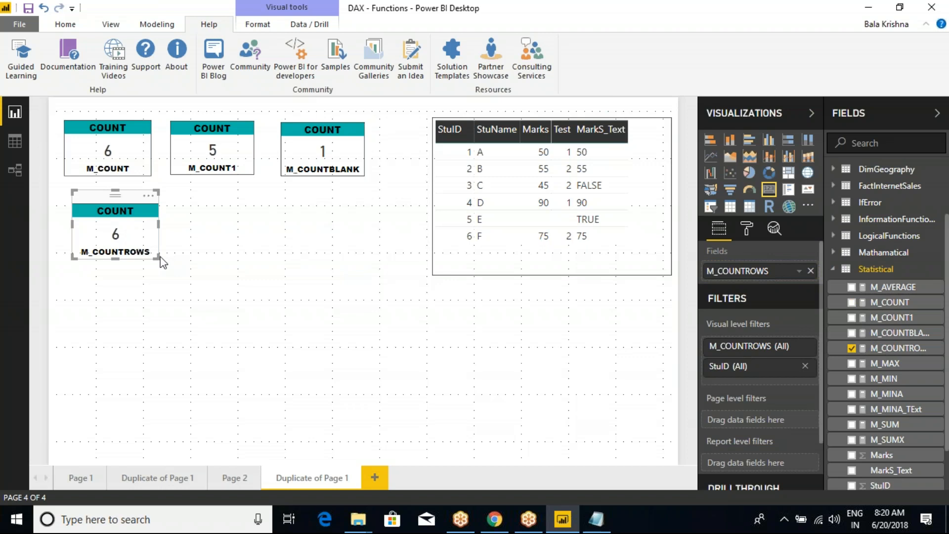
left_click_drag(156, 255, 227, 300)
Set the title text of the M_COUNT1 card to COUNT1 and that of the M_COUNTBLANK card to COUNTBLANK.
left_click(217, 126)
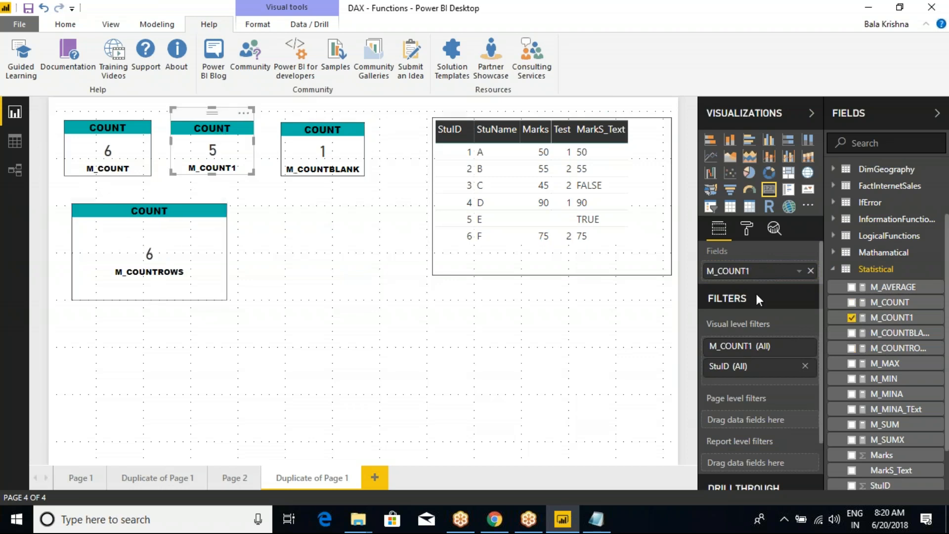
left_click(746, 228)
left_click(724, 355)
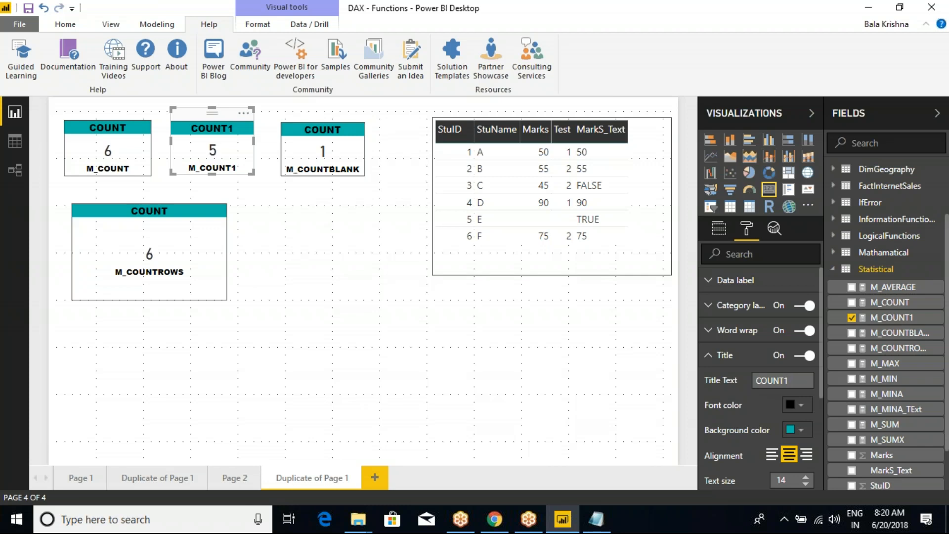
left_click(343, 163)
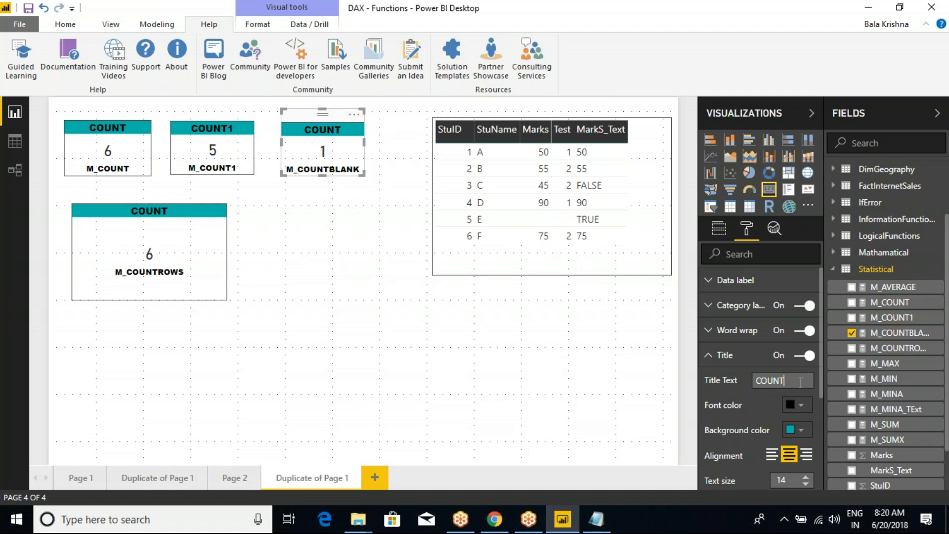
type("LANK")
Set the title text of the M_COUNTROWS card to COUNTROWS and shrink the card slightly.
left_click(194, 245)
left_click(793, 383)
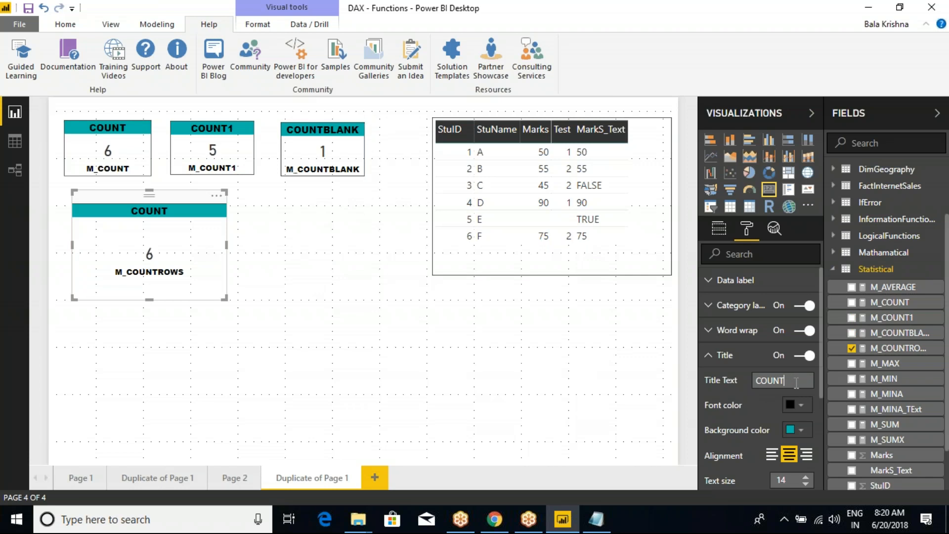
type("ROWS")
key("Return")
left_click(390, 337)
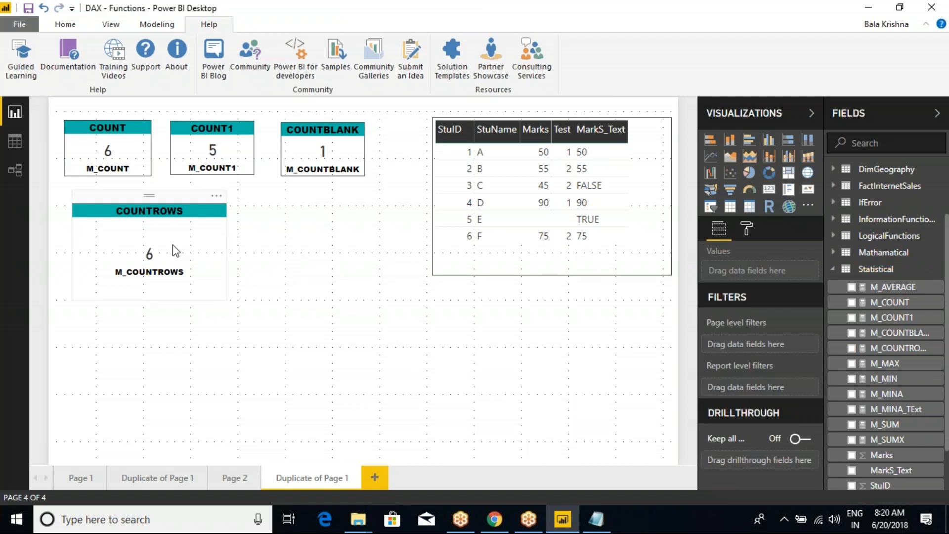
left_click(173, 244)
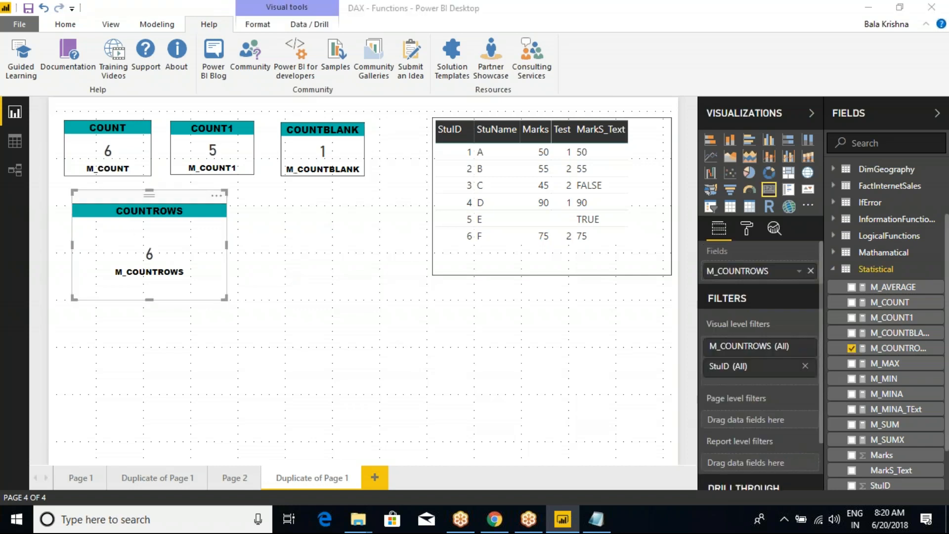
left_click_drag(225, 298, 193, 293)
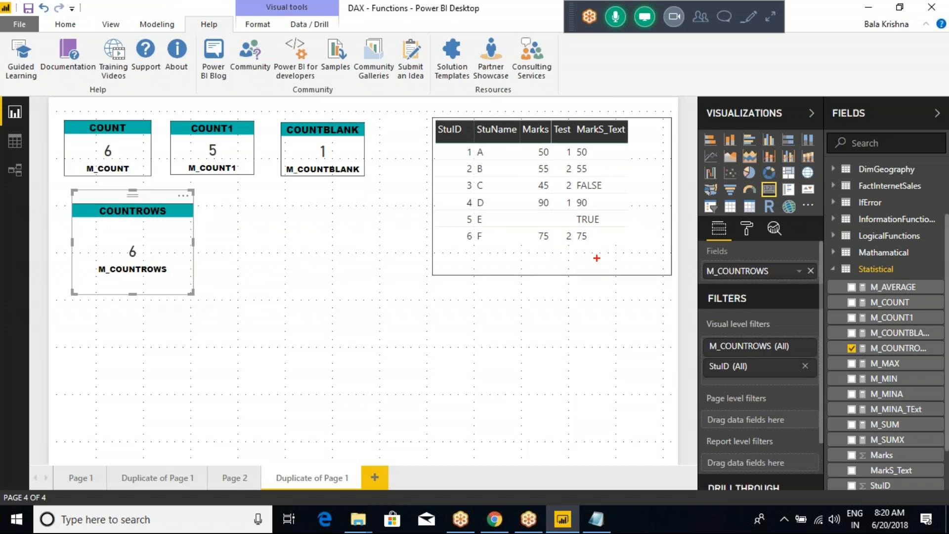
Draw a red annotation box around the student table and sketch a second box with handwritten numbers 1 to 5 and further rows below it.
left_click_drag(414, 104, 651, 276)
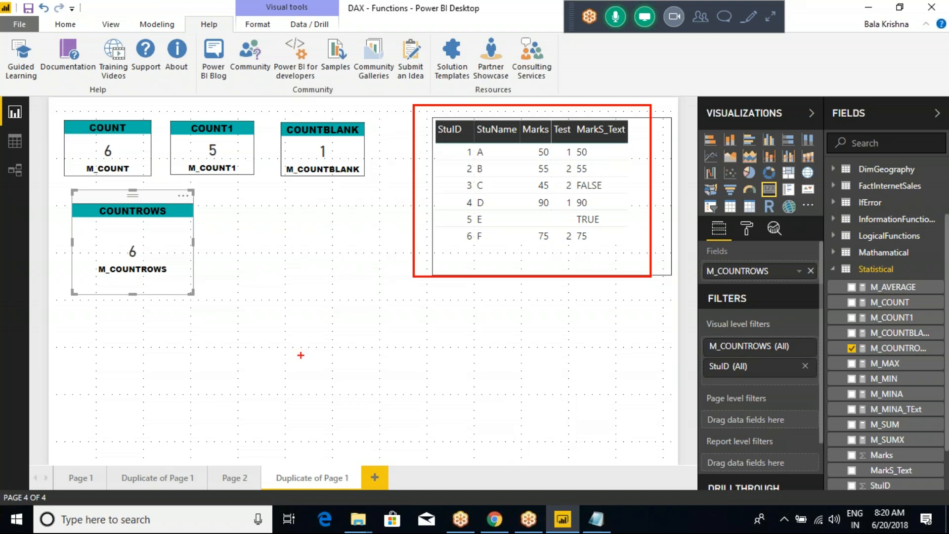
mouse_move(273, 310)
left_mouse_down()
mouse_move(473, 441)
mouse_move(515, 457)
left_mouse_up()
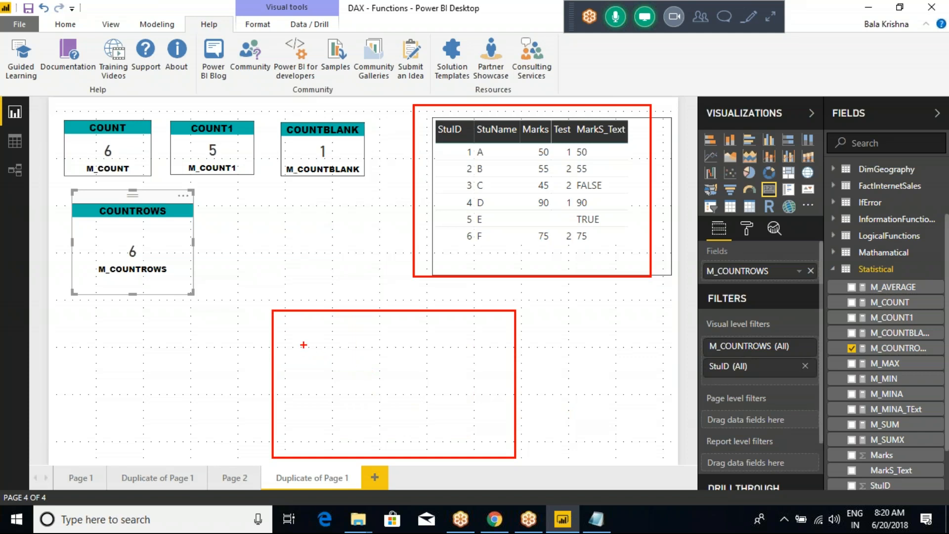
mouse_move(304, 336)
left_mouse_down()
mouse_move(303, 350)
mouse_move(402, 362)
mouse_move(433, 340)
mouse_move(424, 369)
left_mouse_up()
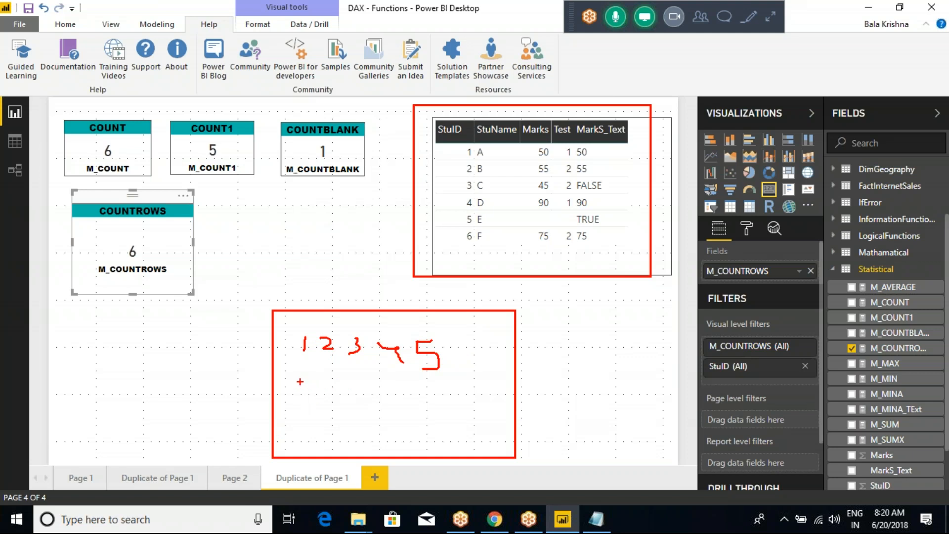
mouse_move(306, 373)
left_mouse_down()
mouse_move(314, 388)
mouse_move(306, 384)
mouse_move(393, 389)
left_mouse_up()
left_click_drag(298, 419, 309, 426)
left_click_drag(326, 422, 360, 426)
left_click_drag(285, 445, 292, 452)
left_click_drag(304, 439, 309, 447)
left_click_drag(370, 443, 447, 441)
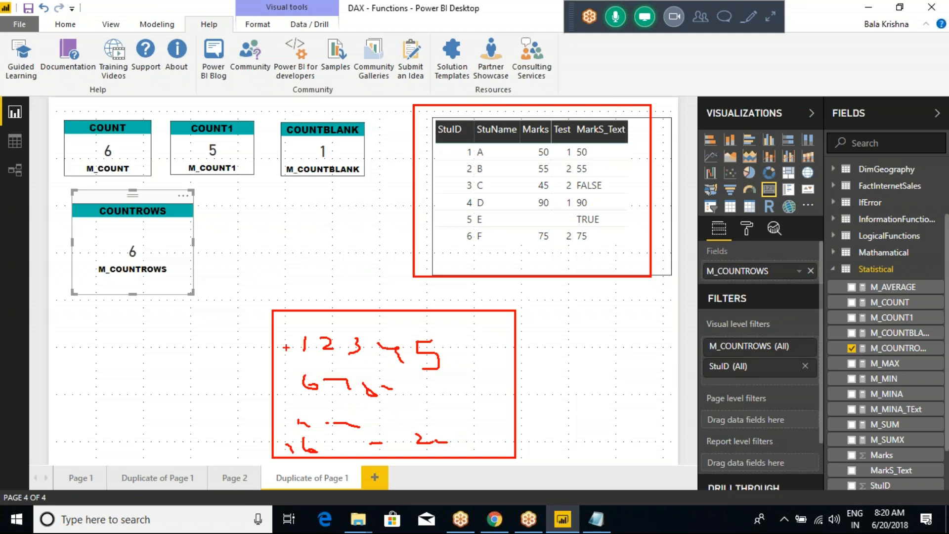
Draw red lines across the first row and down the first column of the handwritten numbers in the sketched box.
left_click_drag(247, 344, 482, 348)
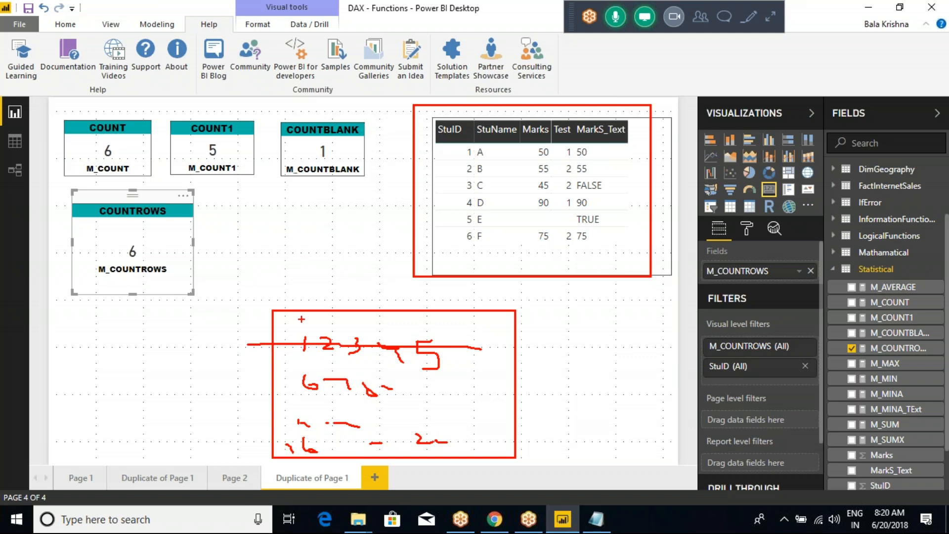
left_click_drag(308, 291, 308, 447)
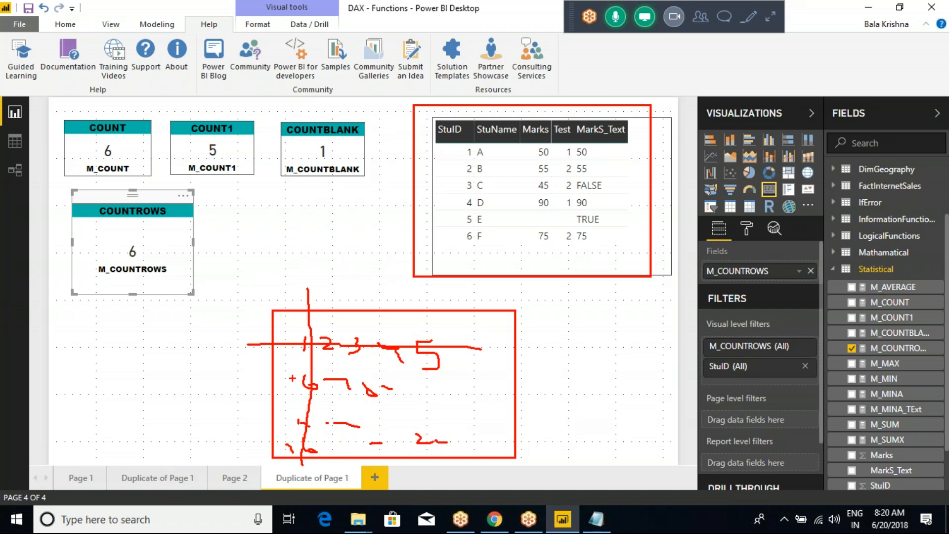
left_click_drag(303, 345, 491, 366)
left_click_drag(309, 333, 307, 430)
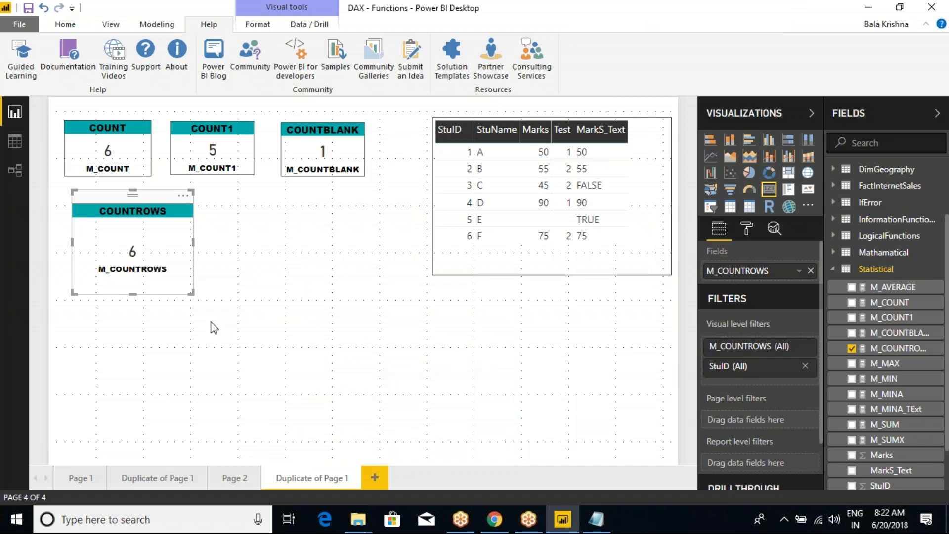
Box the count cards and mark the StuID header and its values in the student table, clearing each annotation.
mouse_move(41, 96)
left_mouse_down()
mouse_move(276, 311)
mouse_move(347, 321)
left_mouse_up()
key("Escape")
key("ctrl+2")
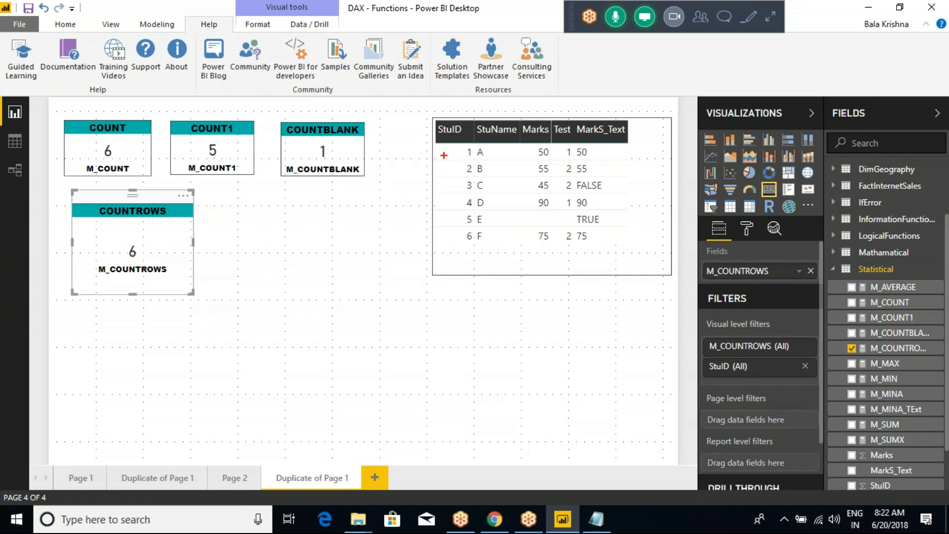
mouse_move(442, 113)
left_mouse_down()
mouse_move(426, 127)
mouse_move(462, 143)
mouse_move(447, 115)
left_mouse_up()
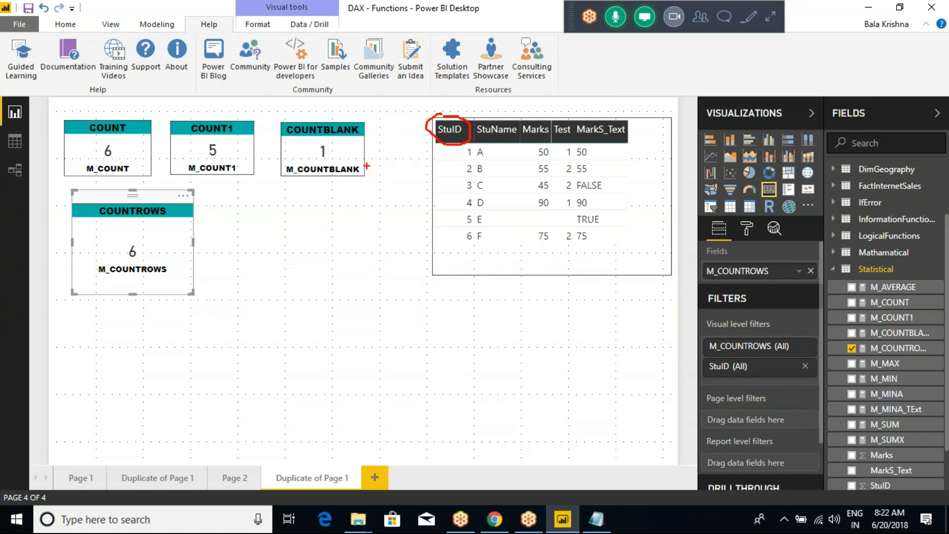
mouse_move(418, 161)
left_mouse_down()
mouse_move(443, 143)
mouse_move(449, 161)
left_mouse_up()
mouse_move(444, 189)
left_mouse_down()
mouse_move(460, 177)
mouse_move(457, 236)
mouse_move(447, 235)
left_mouse_up()
key("Escape")
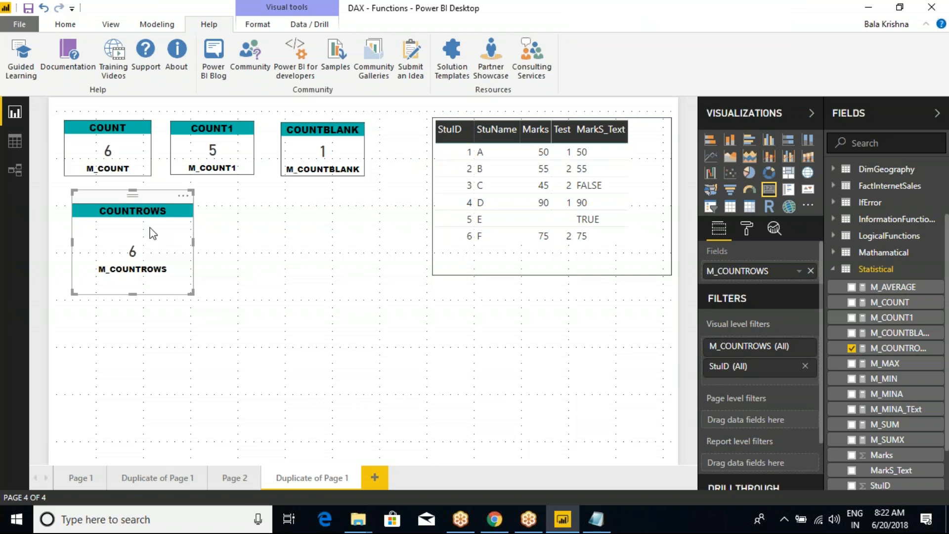
Draw a red line through each of the six rows of the student table.
key("ctrl+2")
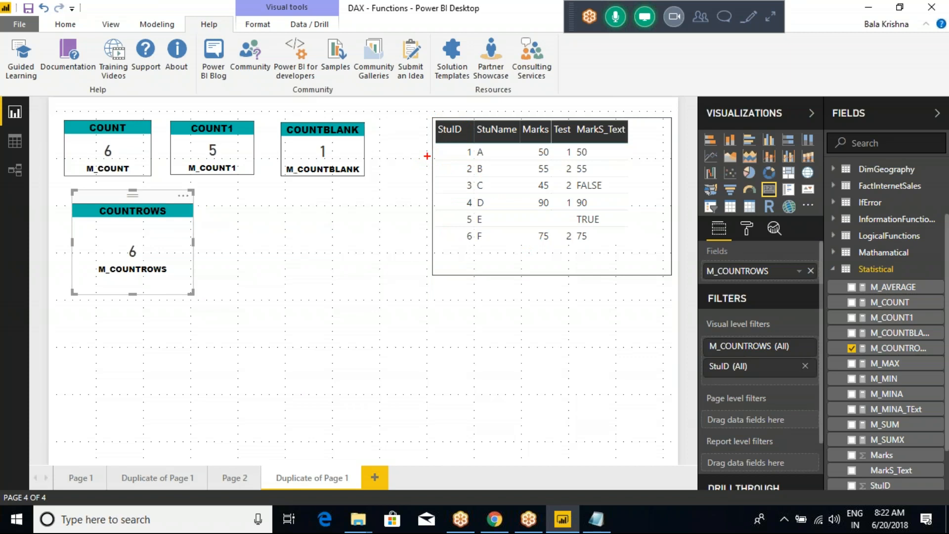
left_click_drag(430, 155, 652, 151)
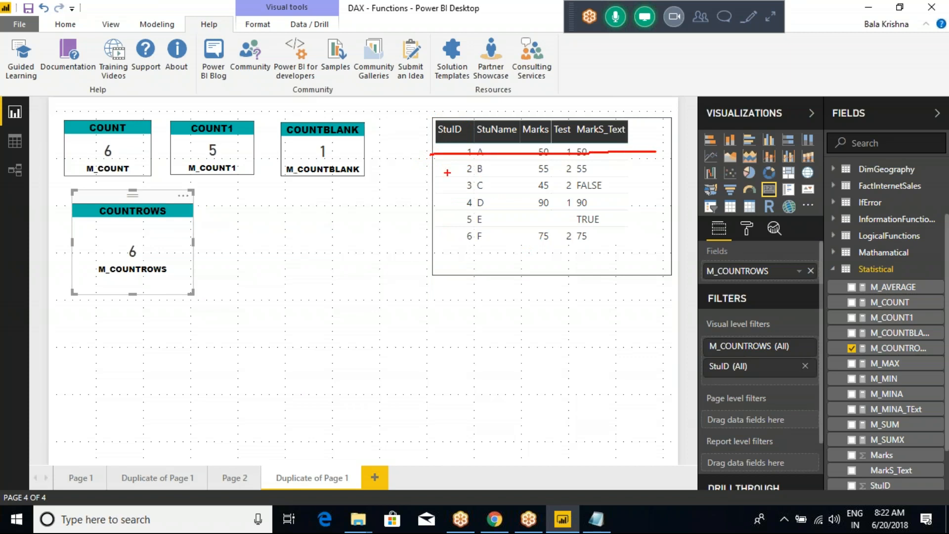
left_click_drag(422, 170, 617, 174)
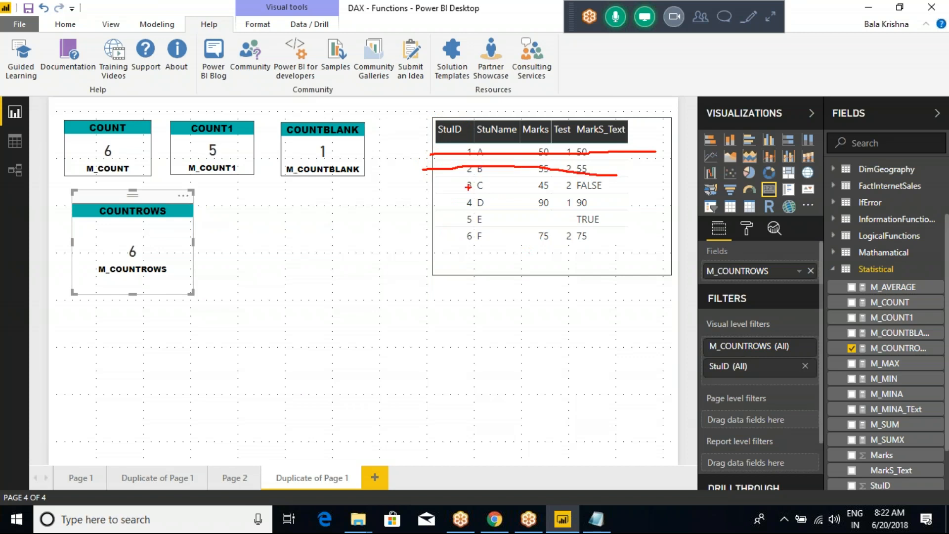
left_click_drag(429, 190, 620, 184)
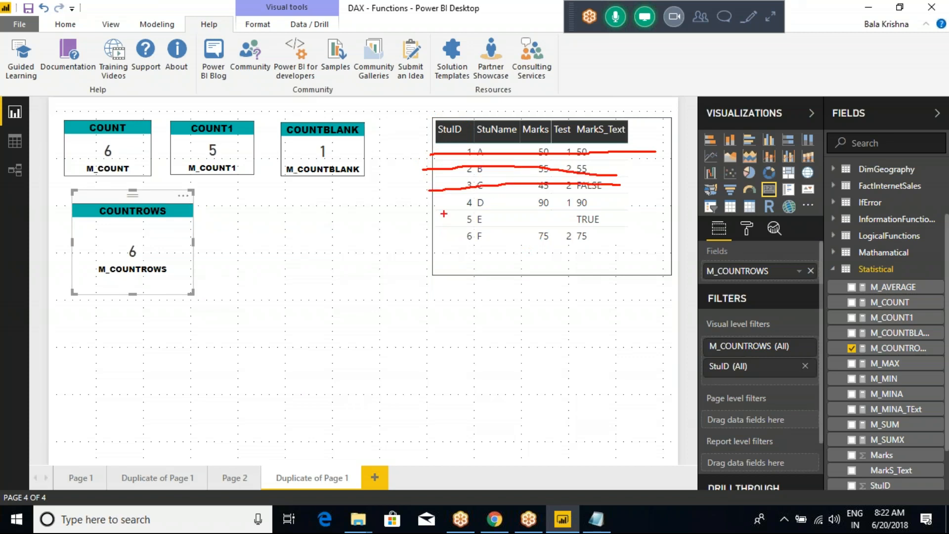
left_click_drag(437, 204, 621, 198)
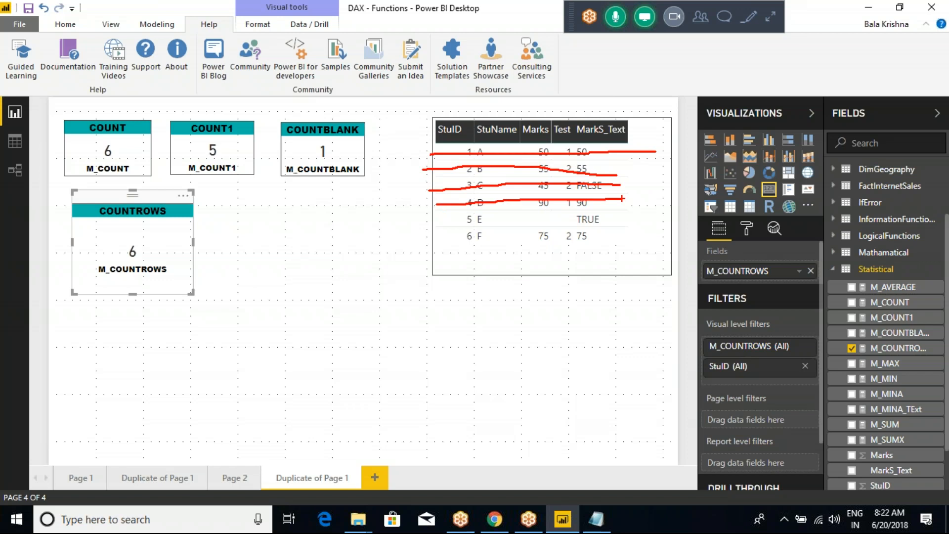
left_click_drag(434, 228, 622, 216)
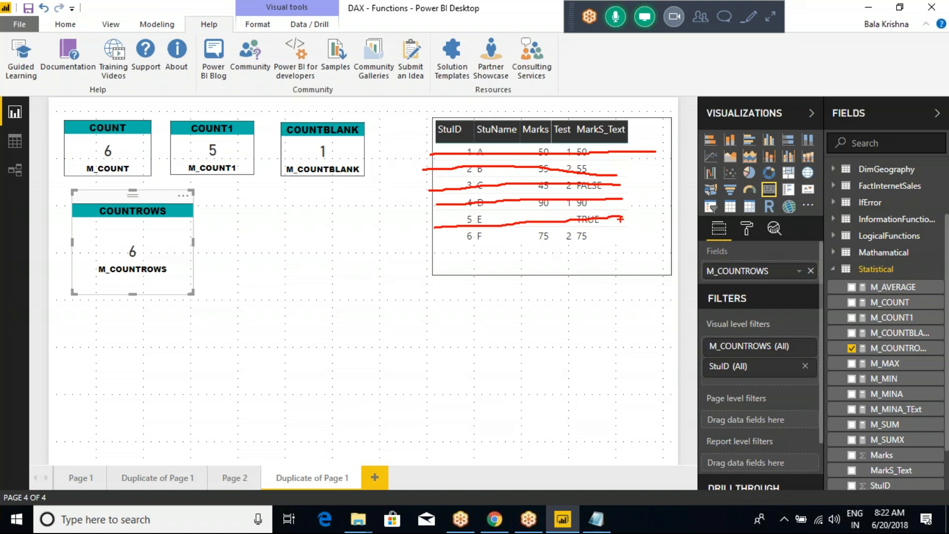
left_click_drag(437, 243, 617, 238)
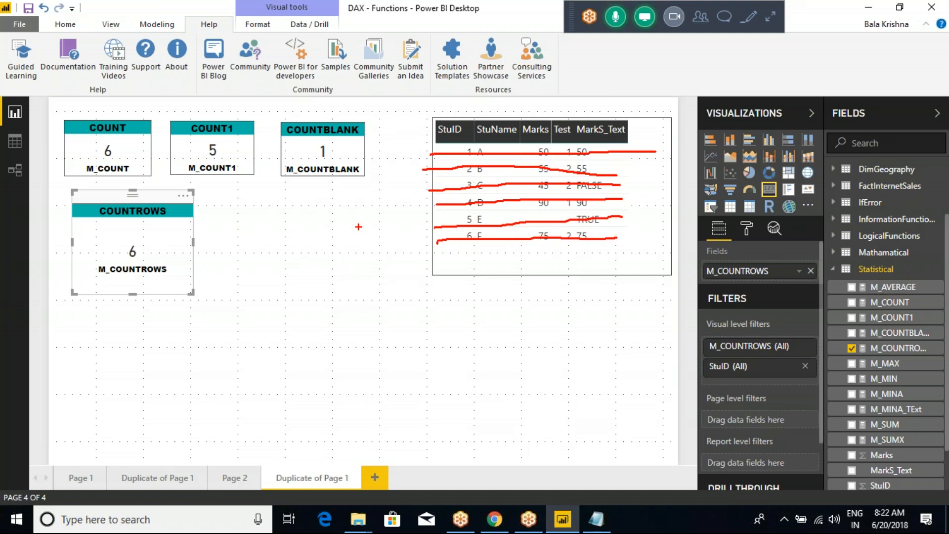
Tick the COUNTROWS and COUNT cards, link the StuID column to the COUNT card, and clear all annotations.
mouse_move(155, 239)
left_mouse_down()
mouse_move(197, 249)
mouse_move(270, 213)
left_mouse_up()
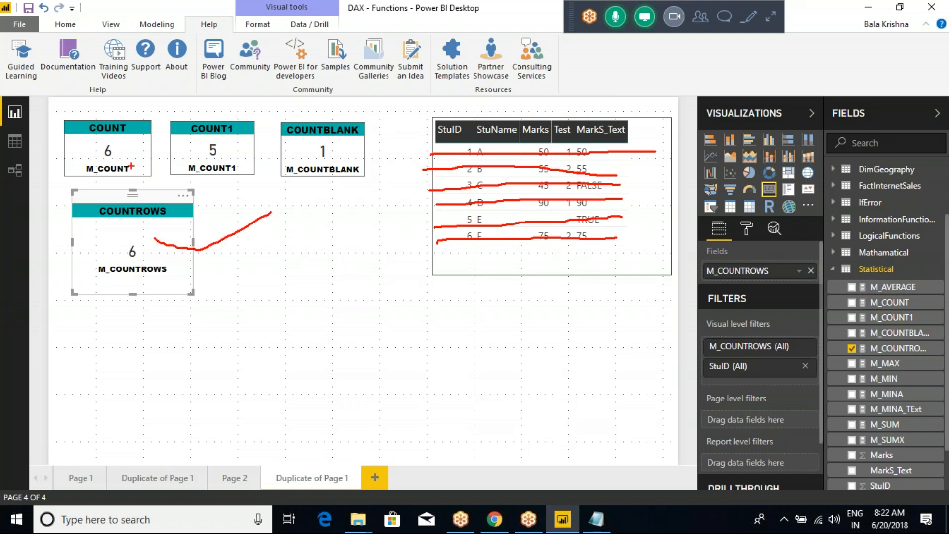
left_click_drag(100, 141, 167, 108)
mouse_move(452, 250)
left_mouse_down()
mouse_move(469, 327)
mouse_move(455, 324)
mouse_move(478, 322)
left_mouse_up()
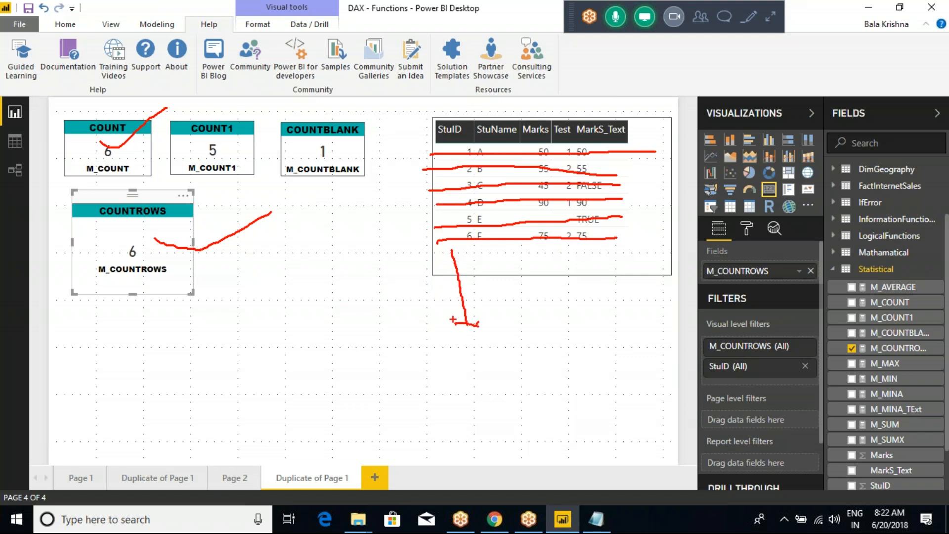
mouse_move(456, 324)
left_mouse_down()
mouse_move(286, 225)
mouse_move(135, 167)
left_mouse_up()
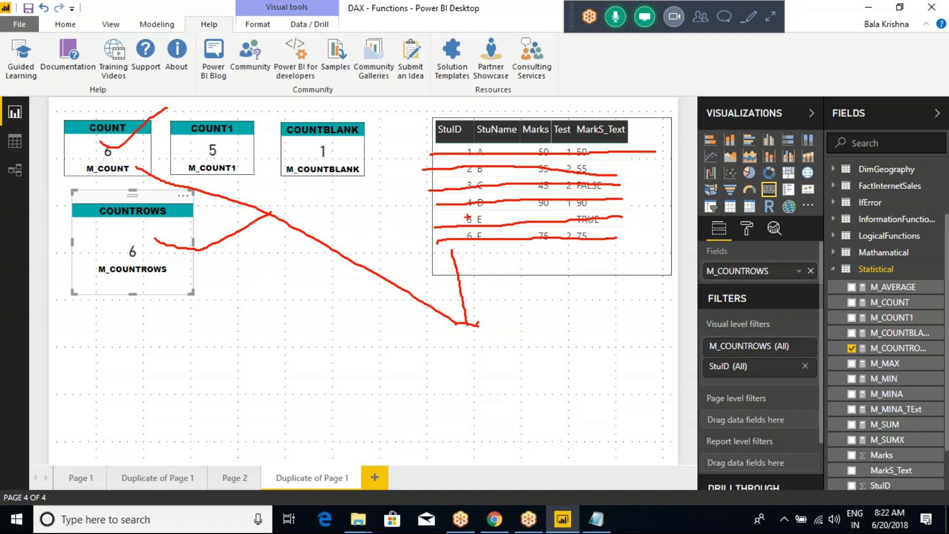
mouse_move(161, 213)
left_mouse_down()
mouse_move(171, 225)
mouse_move(208, 206)
left_mouse_up()
left_click_drag(478, 219, 665, 238)
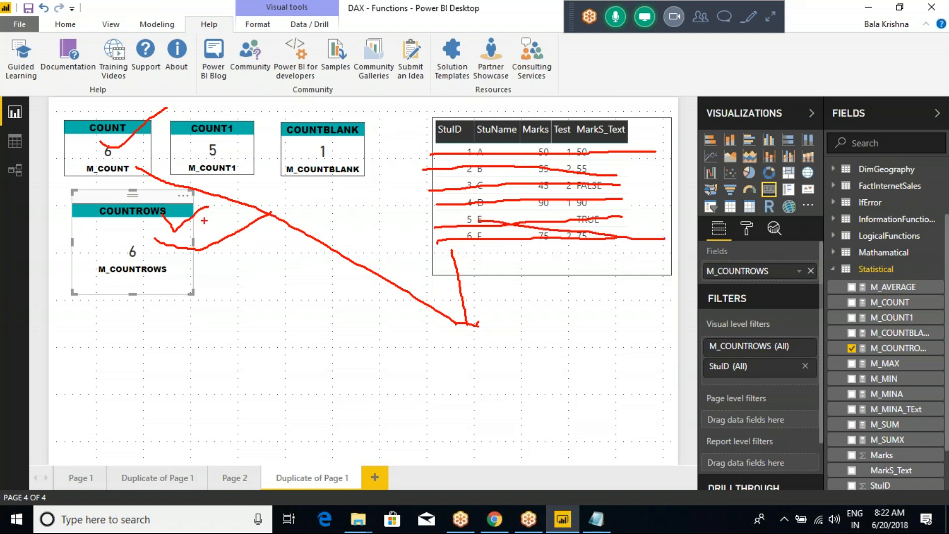
left_click_drag(174, 221, 250, 211)
key("Escape")
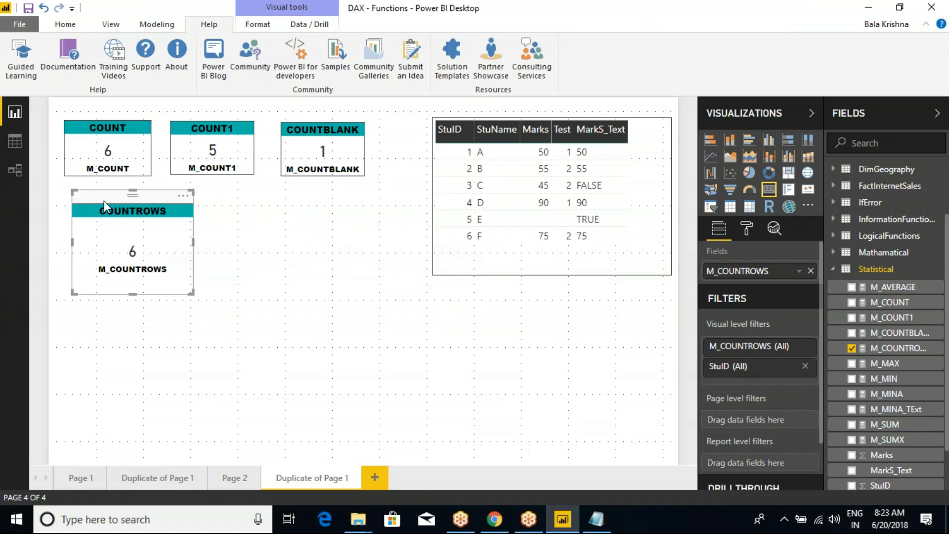
Draw a red box around the StuID column of the student table and clear it.
key("ctrl+2")
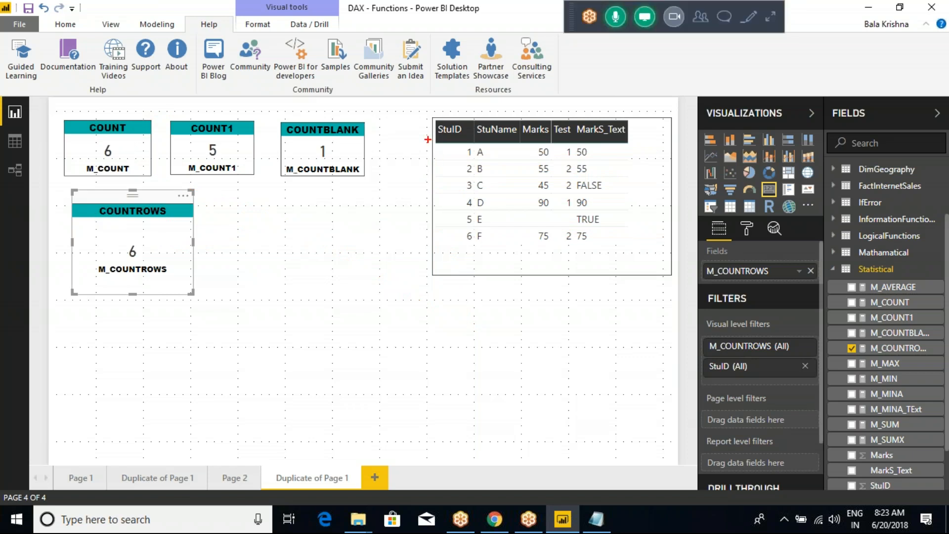
mouse_move(422, 109)
left_mouse_down()
mouse_move(461, 167)
mouse_move(474, 257)
left_mouse_up()
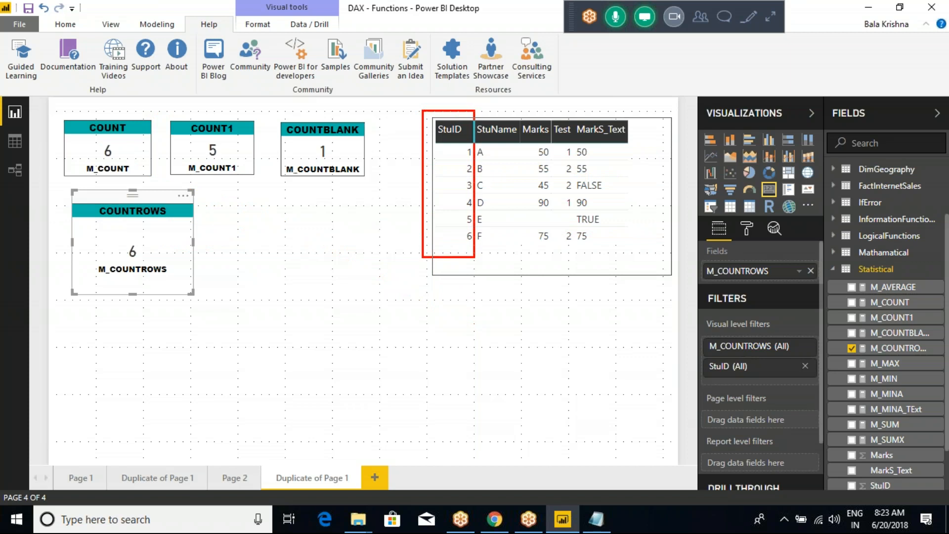
key("Escape")
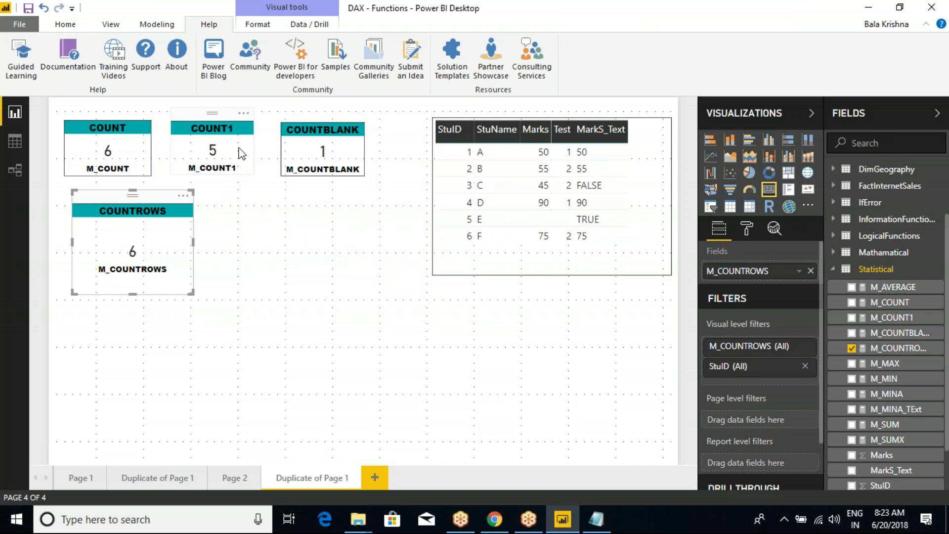
Create a new measure in the Statistical table and open its formula for editing.
left_click(346, 147)
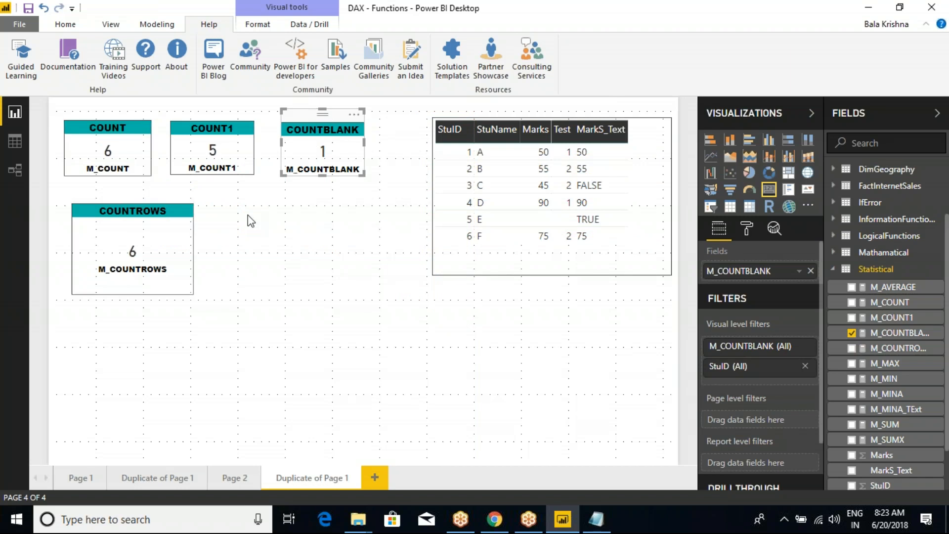
key("alt+Tab")
key("alt+Tab")
key("alt+Tab")
key("alt+Tab")
right_click(878, 268)
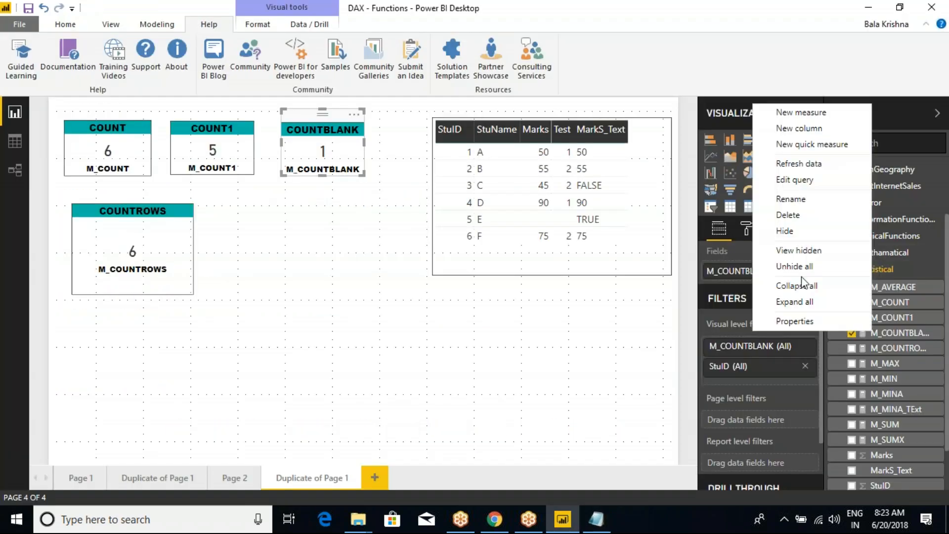
left_click(806, 124)
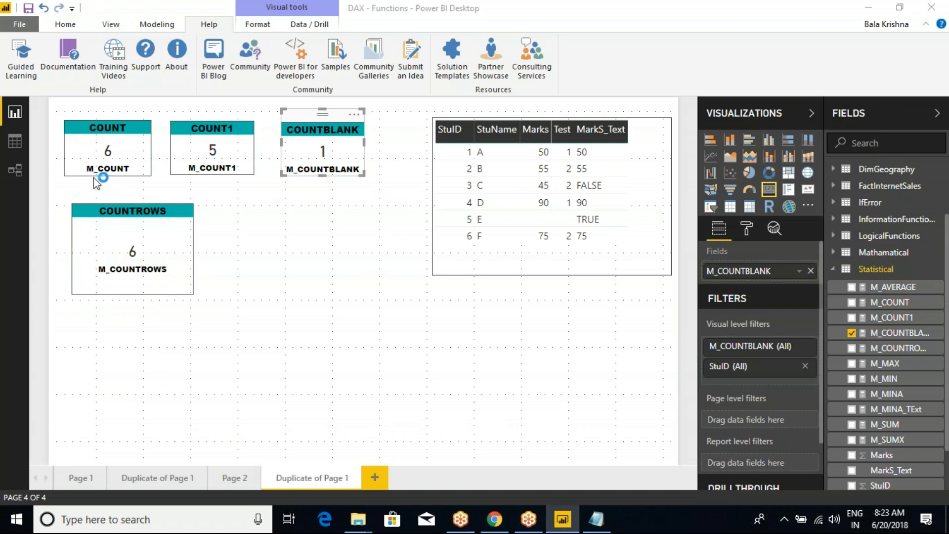
left_click(243, 105)
Examine the suggested functions matching COUNT and their descriptions in the measure formula, and remove the search text.
type("COUNT")
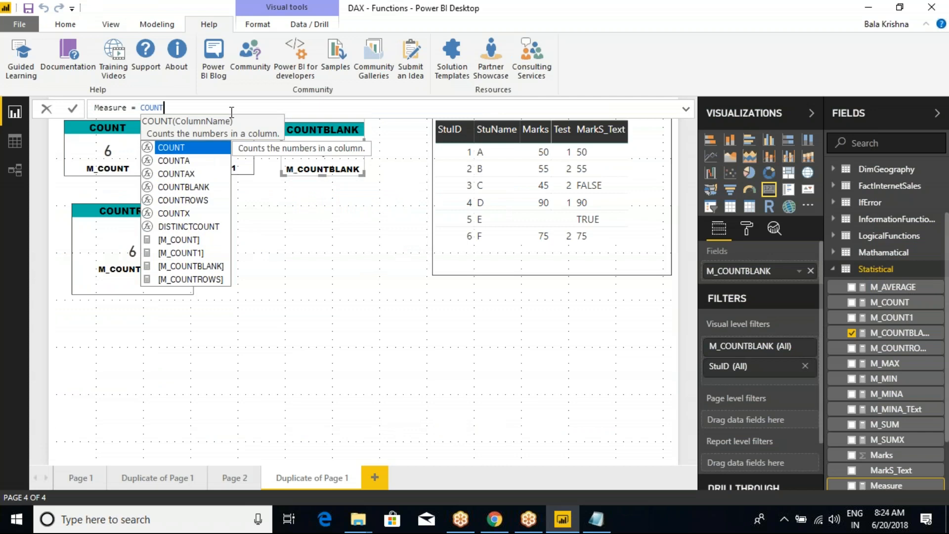
key("Down")
key("Down")
key("Down")
key("Down")
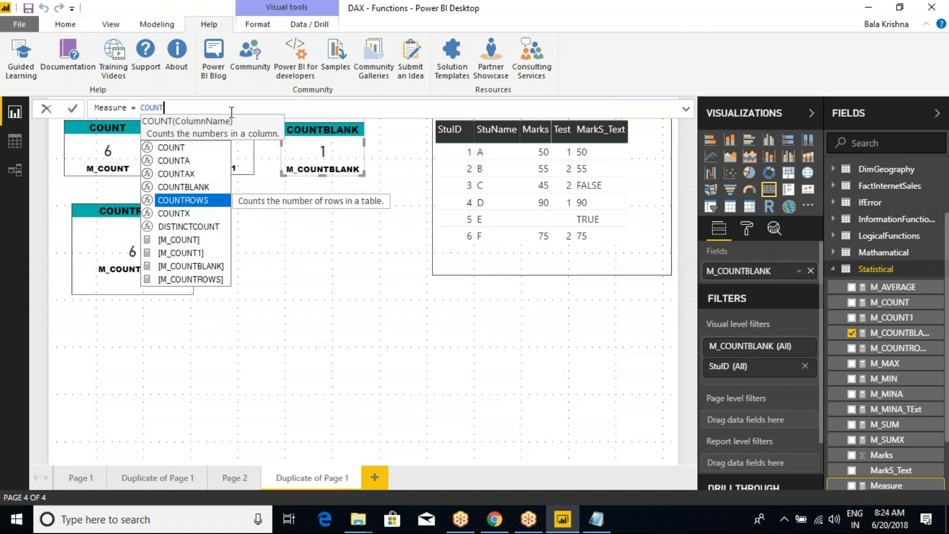
key("Down")
key("Up")
key("Up")
key("Up")
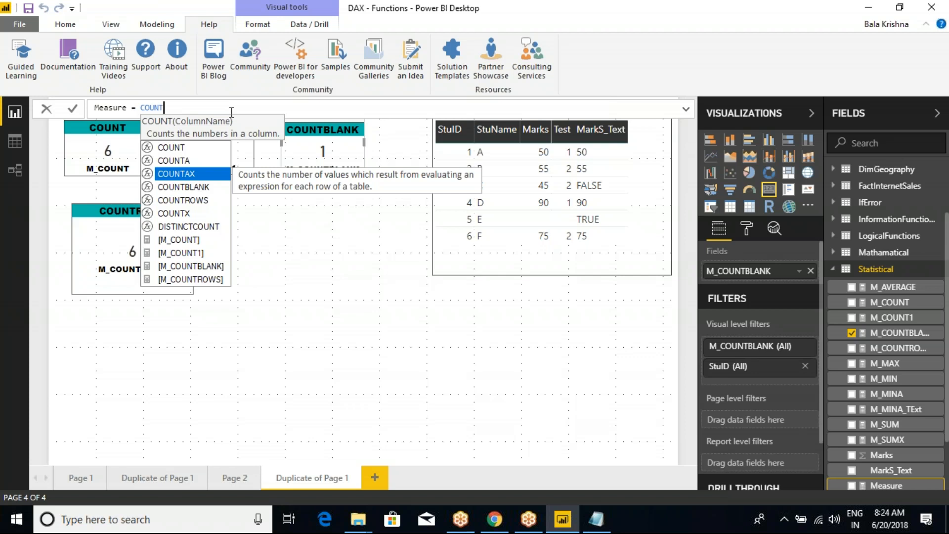
key("Up")
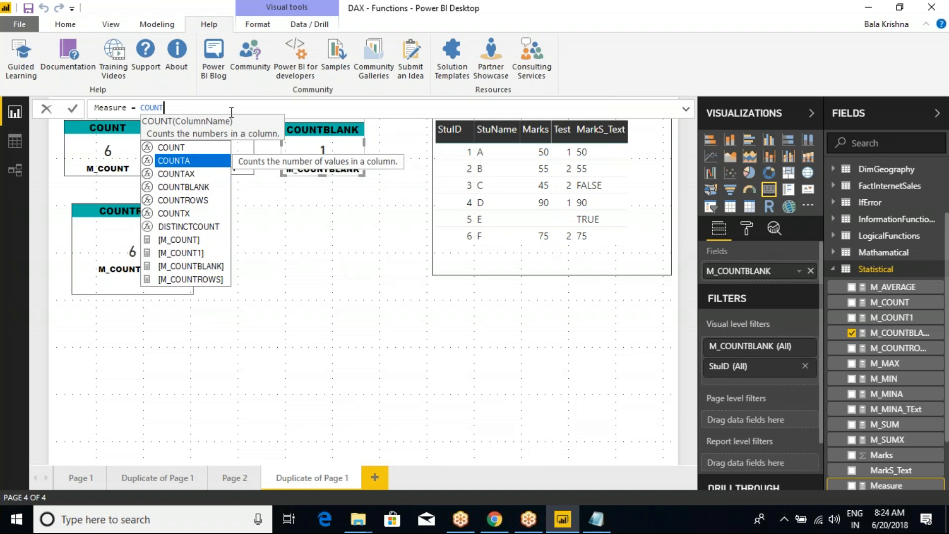
key("Down")
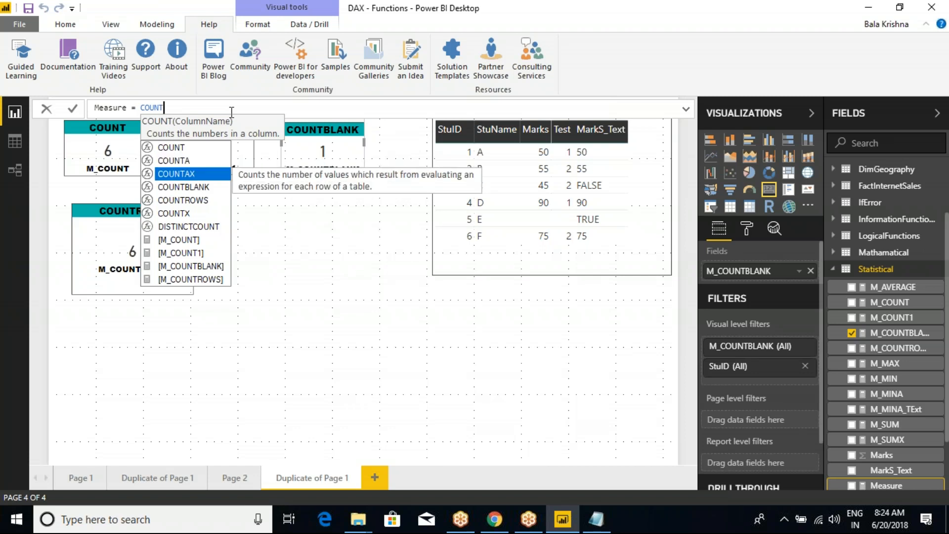
key("Down")
key("Down")
key("Down")
key("Down")
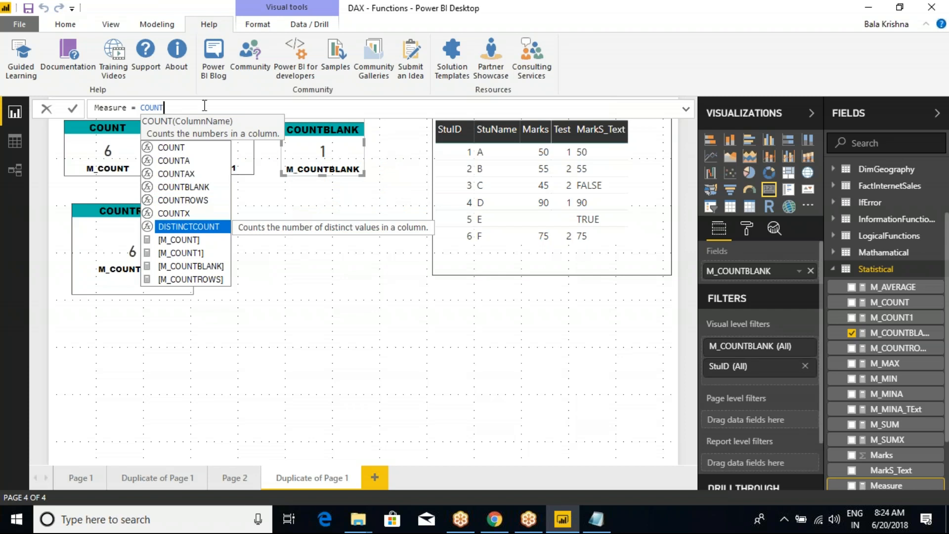
key("BackSpace")
key("BackSpace")
key("BackSpace")
key("BackSpace")
key("BackSpace")
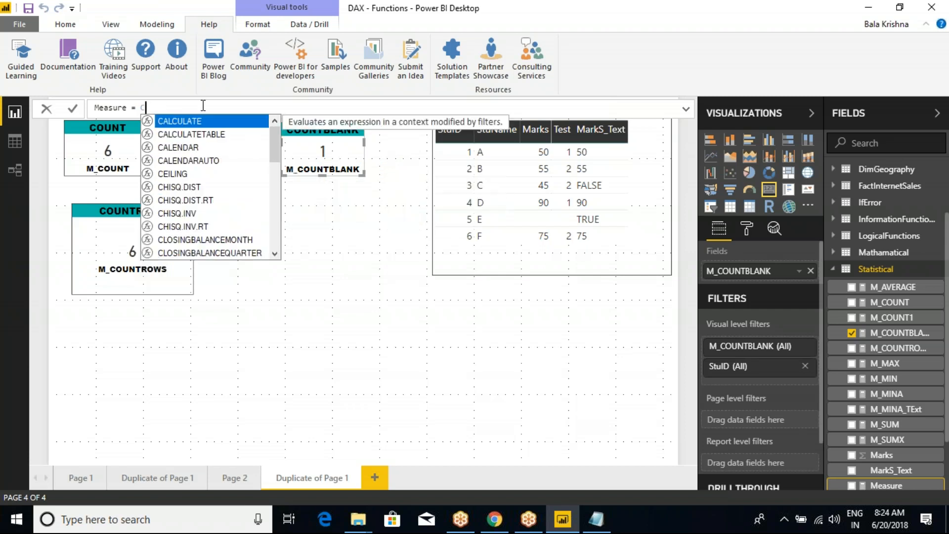
Write the new measure's expression as DISTINCTCOUNT(Statistical[StuID]).
type("DIS")
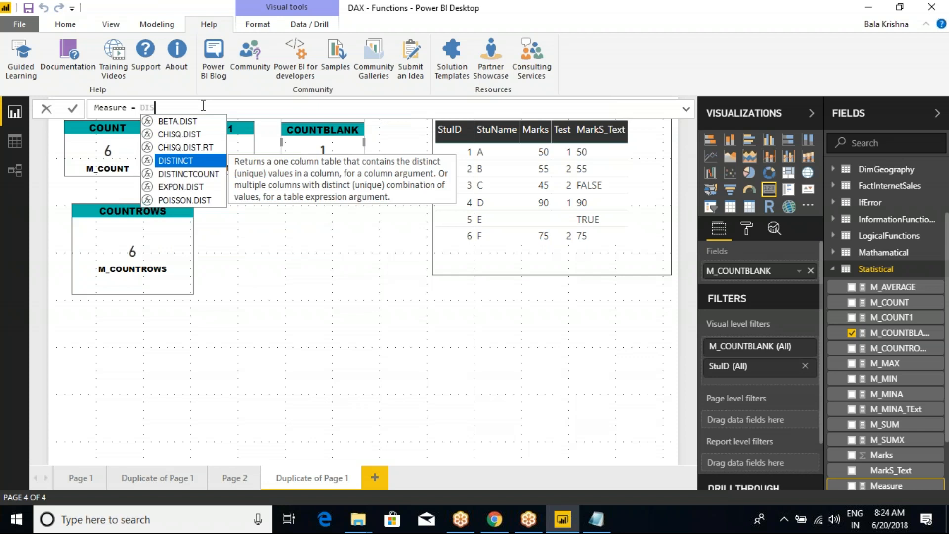
key("Down")
key("Tab")
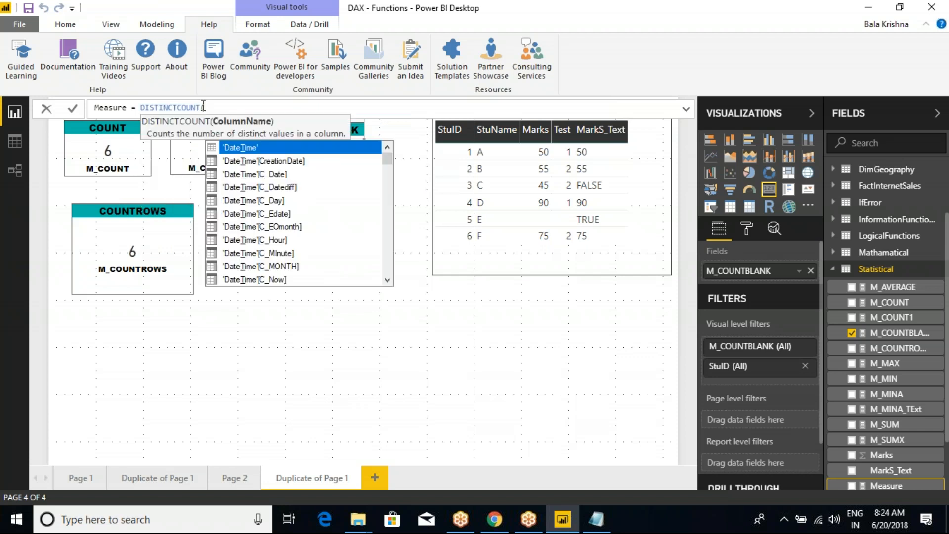
type("Stu")
key("Tab")
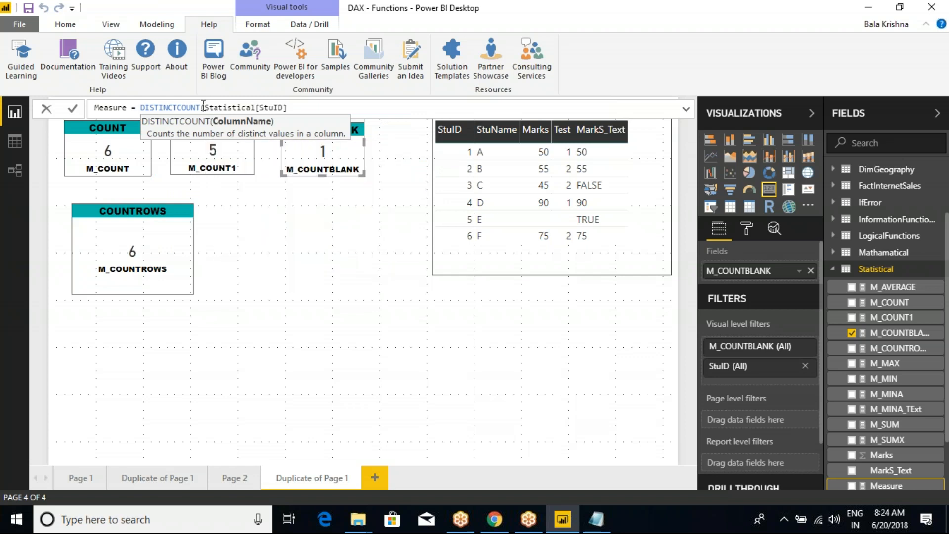
type(")")
Rename the new distinct count measure to M_DIST_COUNT and commit its formula.
double_click(110, 107)
type("M_")
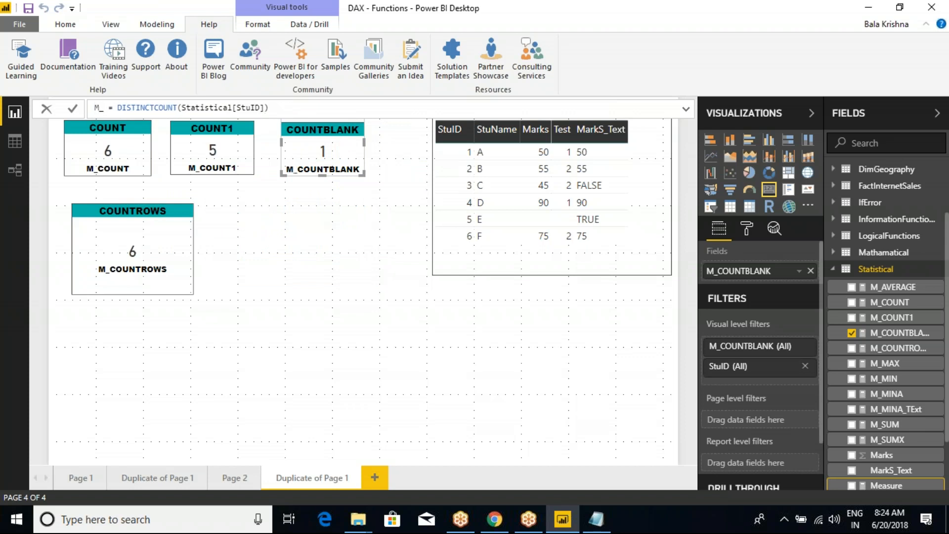
type("DIST_CO")
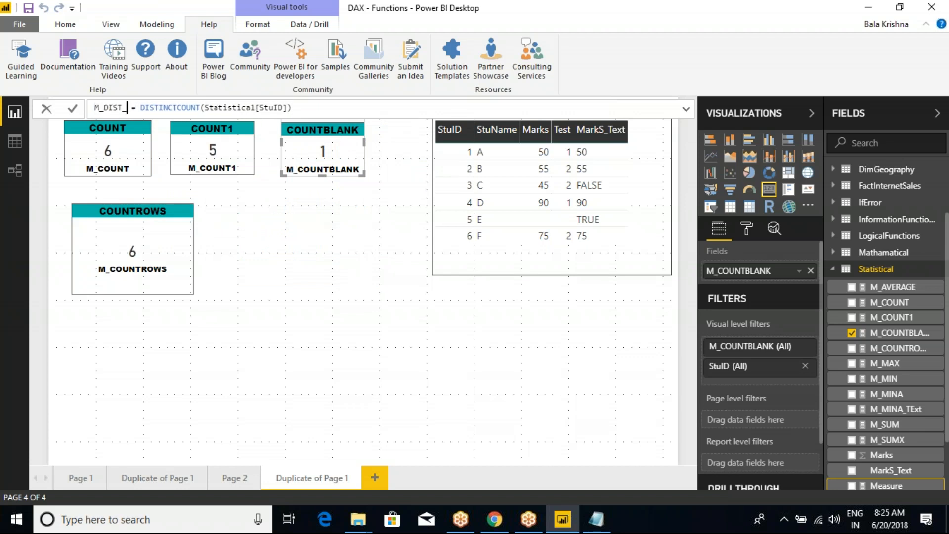
type("UNT")
key("Return")
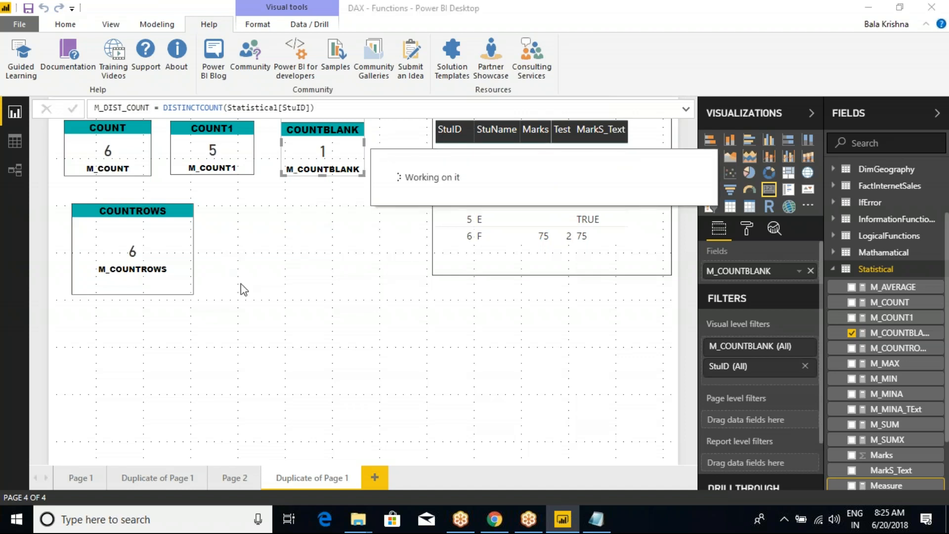
Duplicate the COUNTROWS card, place the copy beside the original, and replace its field with M_DIST_COUNT.
left_click(168, 242)
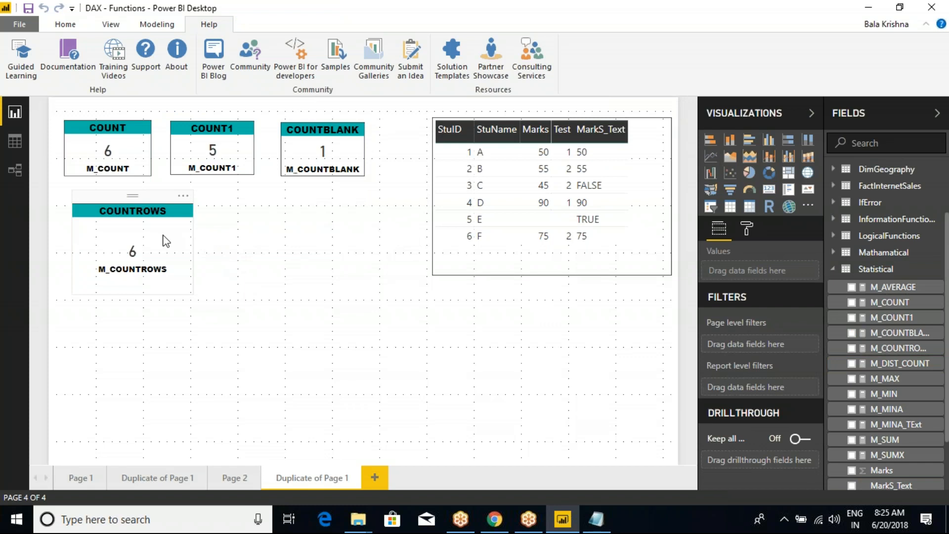
left_click(281, 241)
key("ctrl+v")
left_click_drag(159, 240, 298, 242)
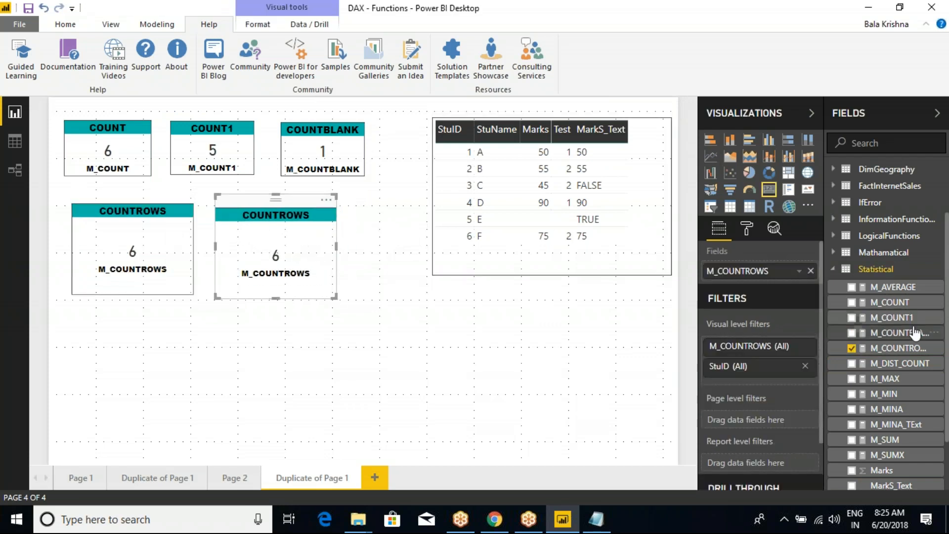
left_click_drag(907, 363, 771, 271)
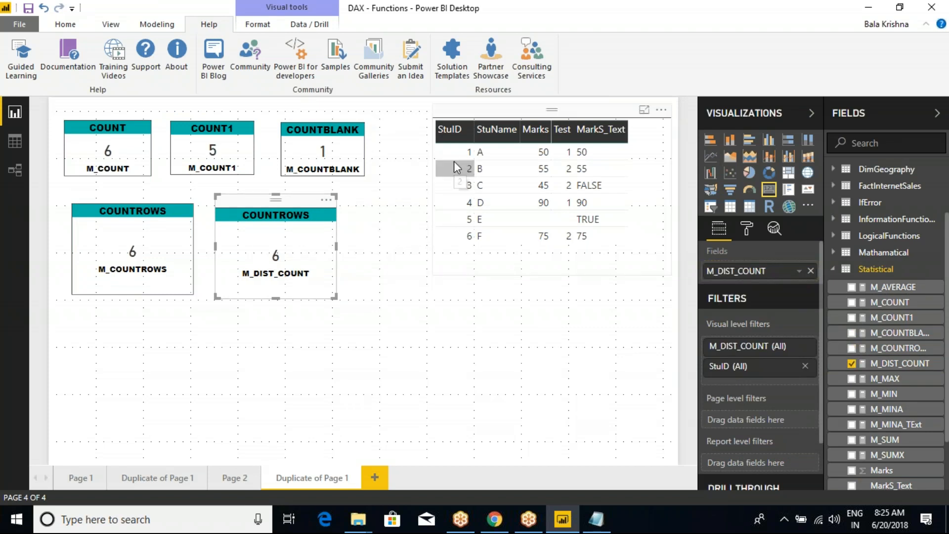
Draw red boxes around the StuID and Test columns, mark values in the Test column, and clear the annotations.
mouse_move(425, 113)
left_mouse_down()
mouse_move(479, 221)
mouse_move(473, 251)
left_mouse_up()
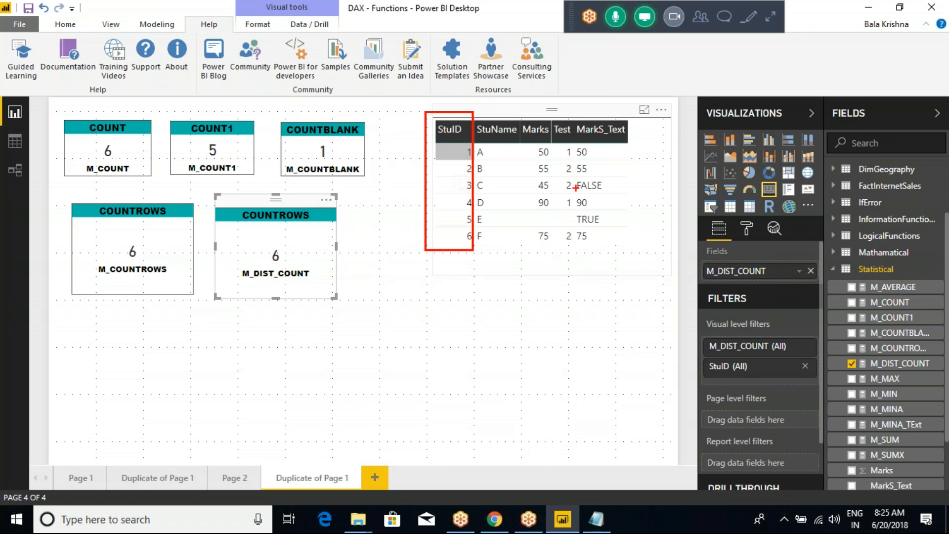
left_click_drag(552, 108, 586, 255)
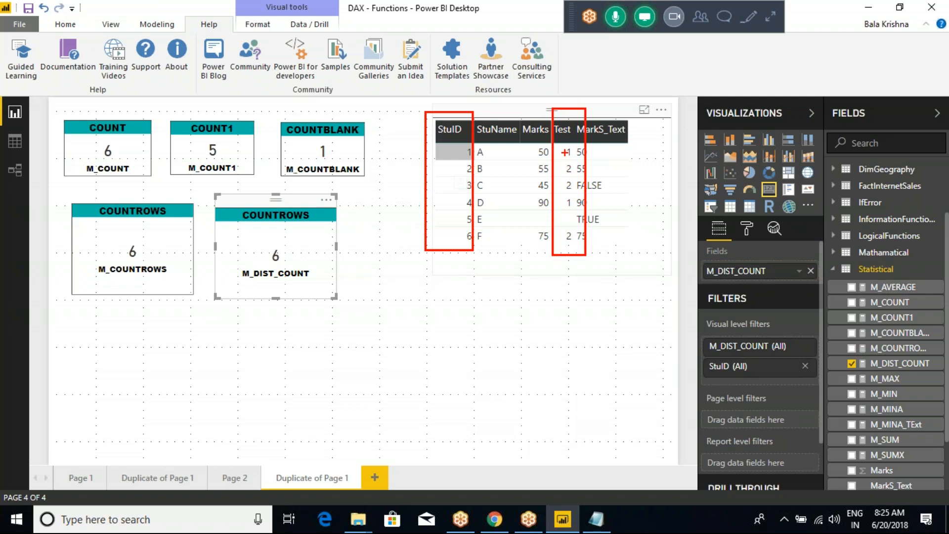
left_click_drag(559, 155, 569, 146)
left_click_drag(560, 201, 589, 200)
left_click_drag(560, 223, 581, 219)
key("Escape")
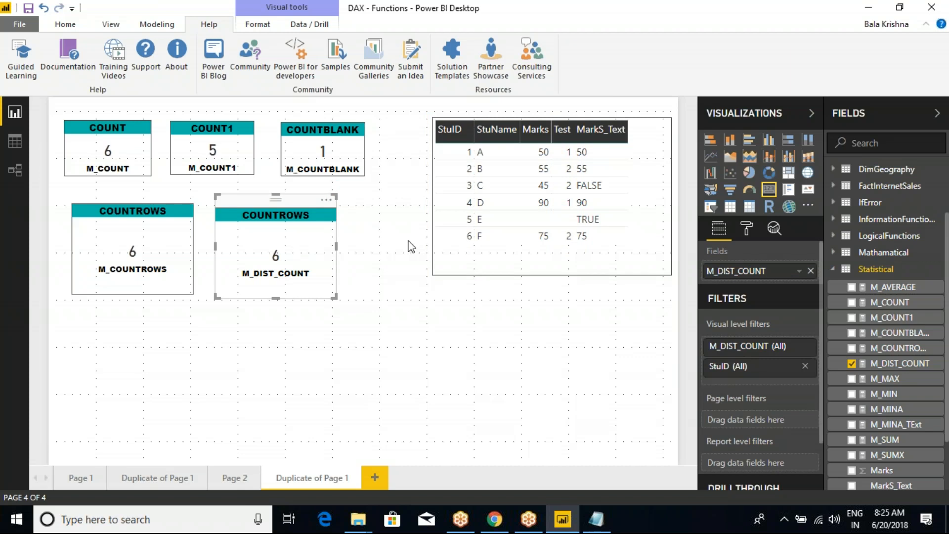
Change the title text of the M_DIST_COUNT card to "Distinct COunt".
left_click(747, 233)
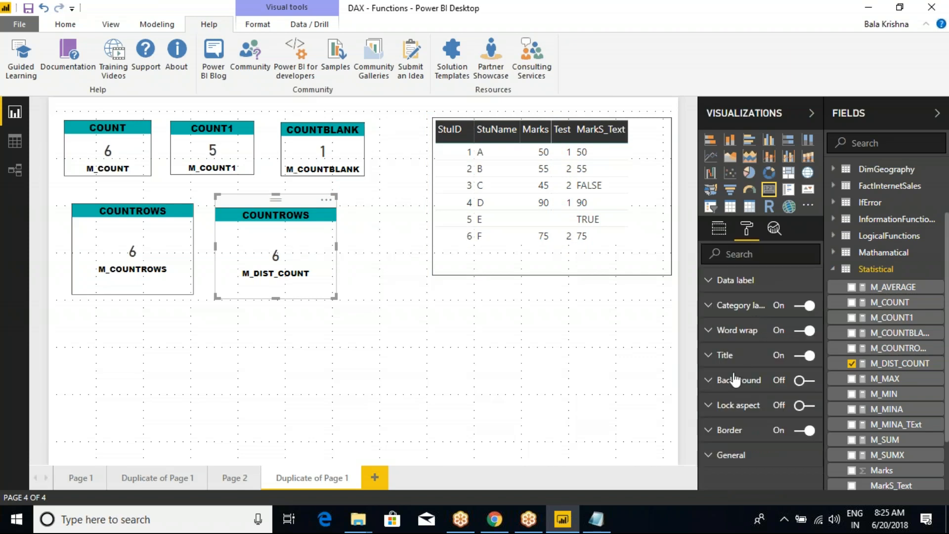
left_click(710, 358)
left_click(809, 383)
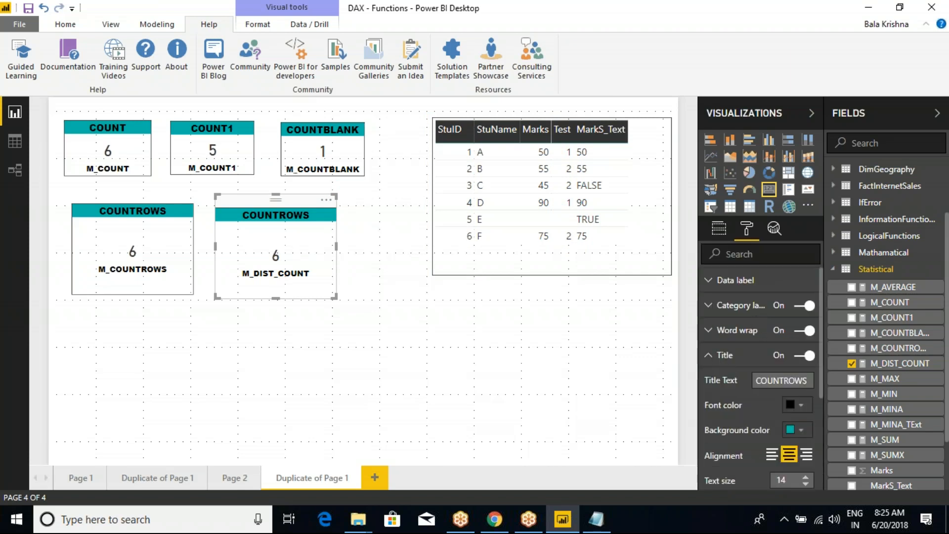
key("BackSpace")
key("BackSpace")
key("BackSpace")
key("BackSpace")
key("BackSpace")
key("BackSpace")
key("BackSpace")
key("BackSpace")
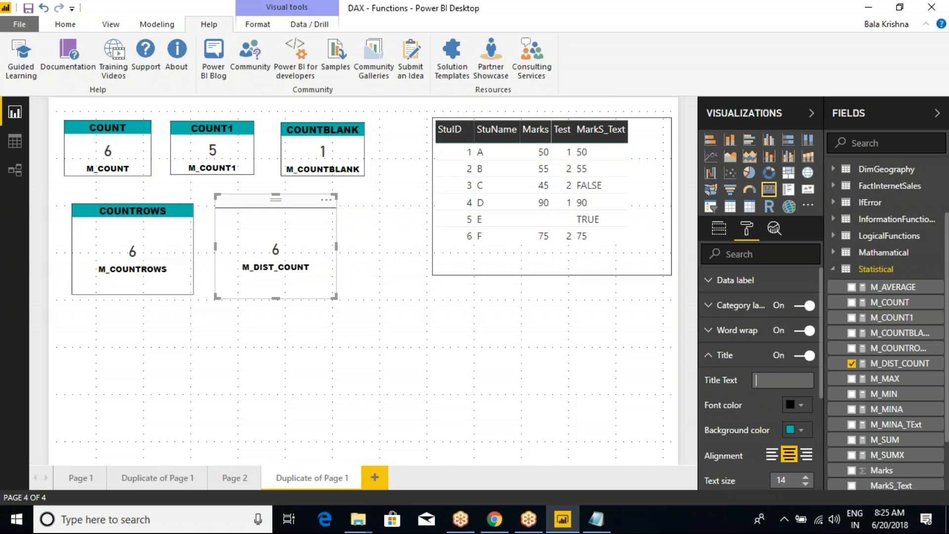
type("Distinct COunt")
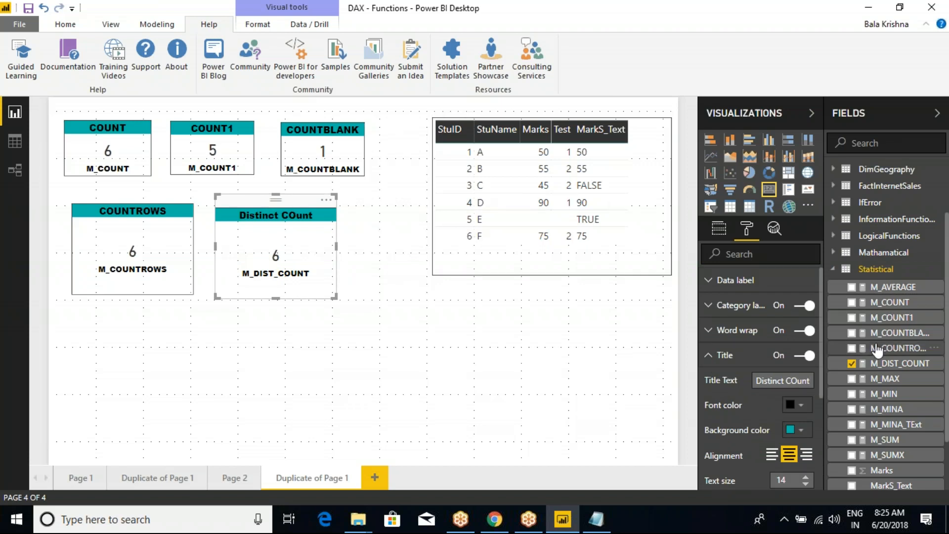
Change the M_DIST_COUNT measure to count distinct values of Statistical[Test] and commit the formula.
left_click(899, 367)
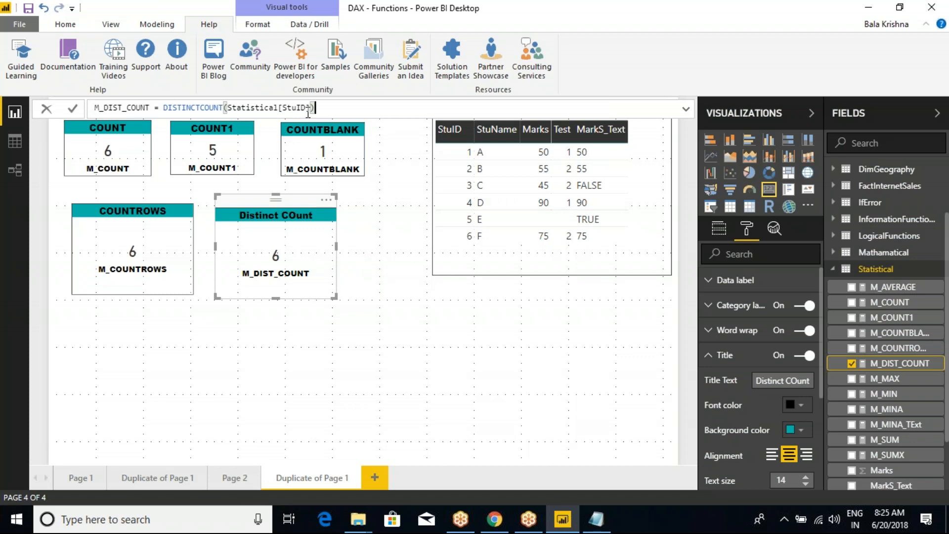
left_click_drag(310, 110, 228, 107)
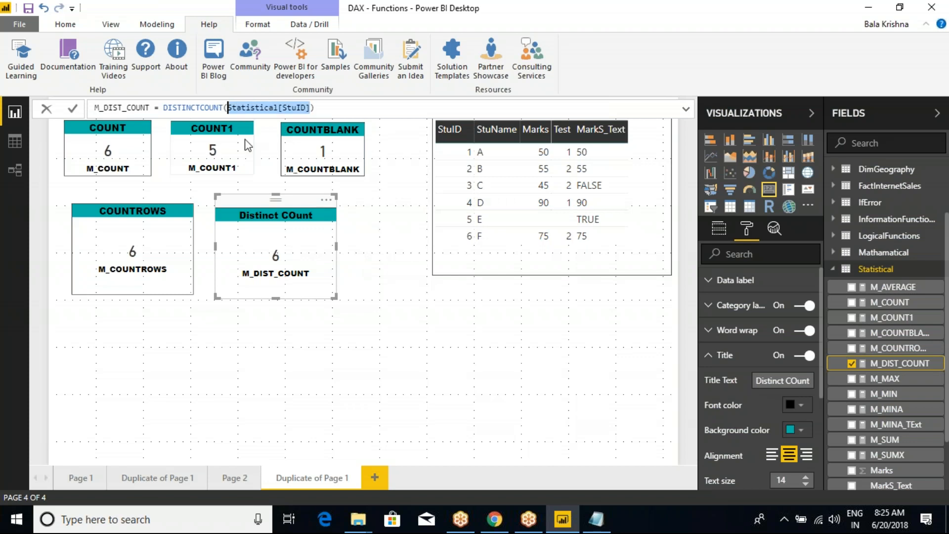
key("BackSpace")
type("test")
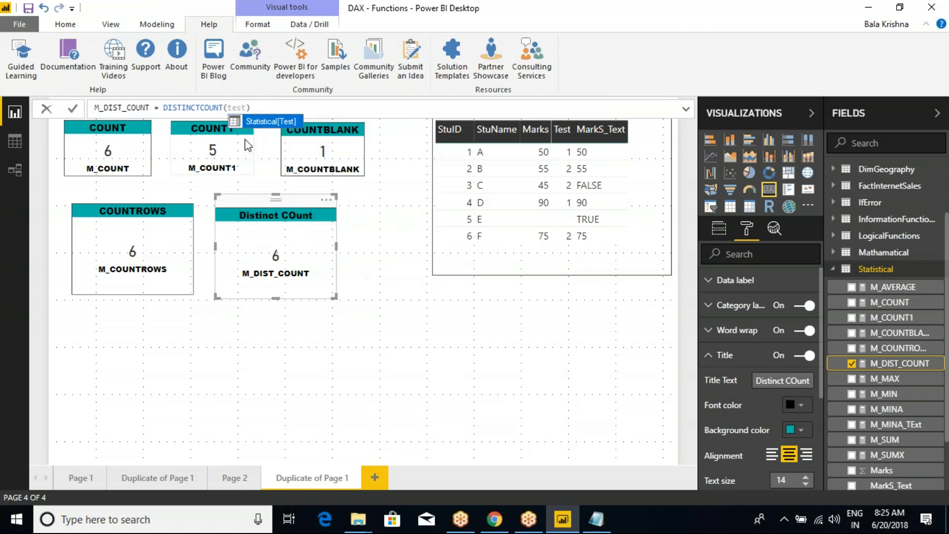
key("Tab")
key("Return")
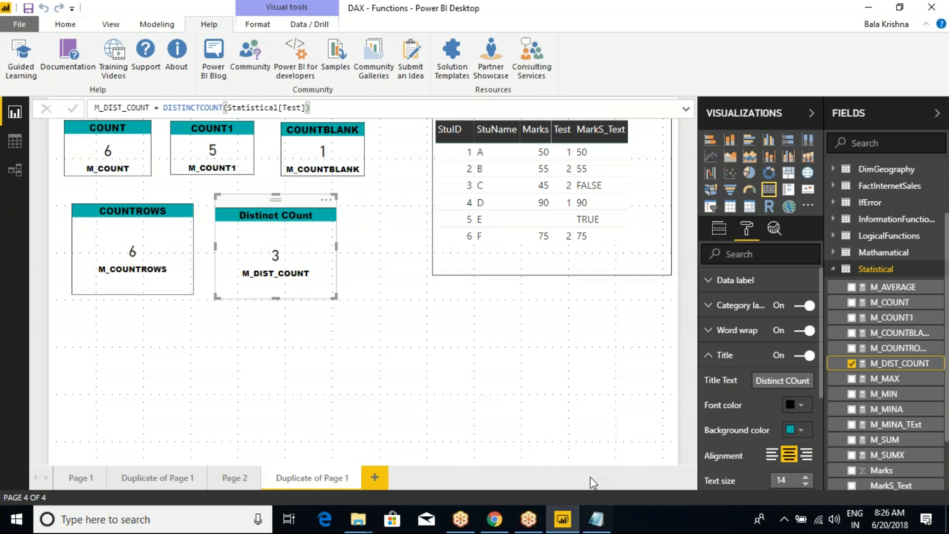
Box the Test column's values in red, clear the box, and sort the student table by Test in ascending order.
key("ctrl+2")
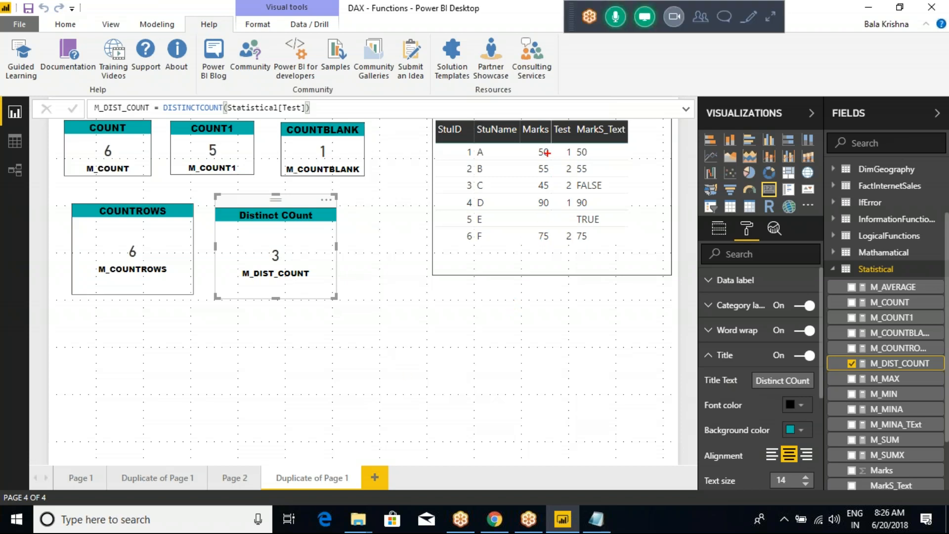
mouse_move(548, 142)
left_mouse_down()
mouse_move(565, 153)
mouse_move(579, 248)
left_mouse_up()
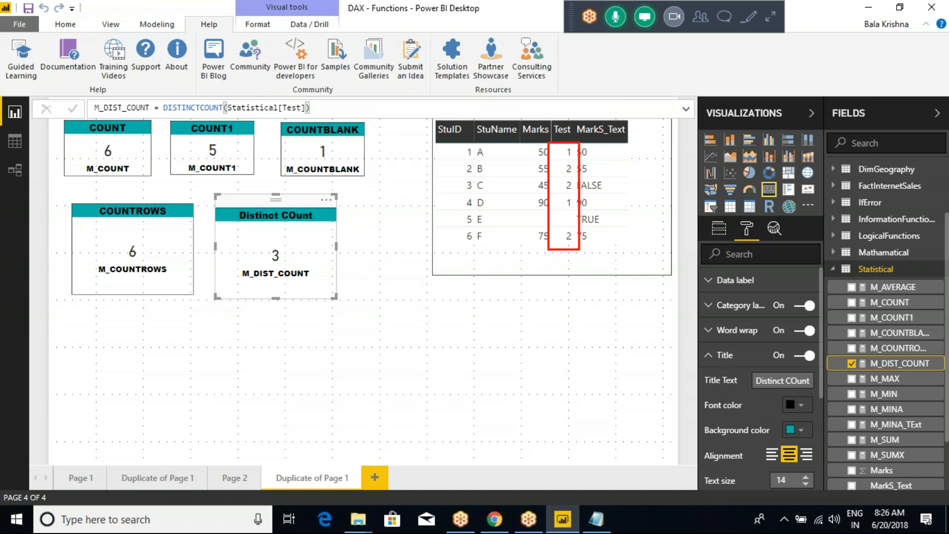
key("Escape")
left_click(562, 131)
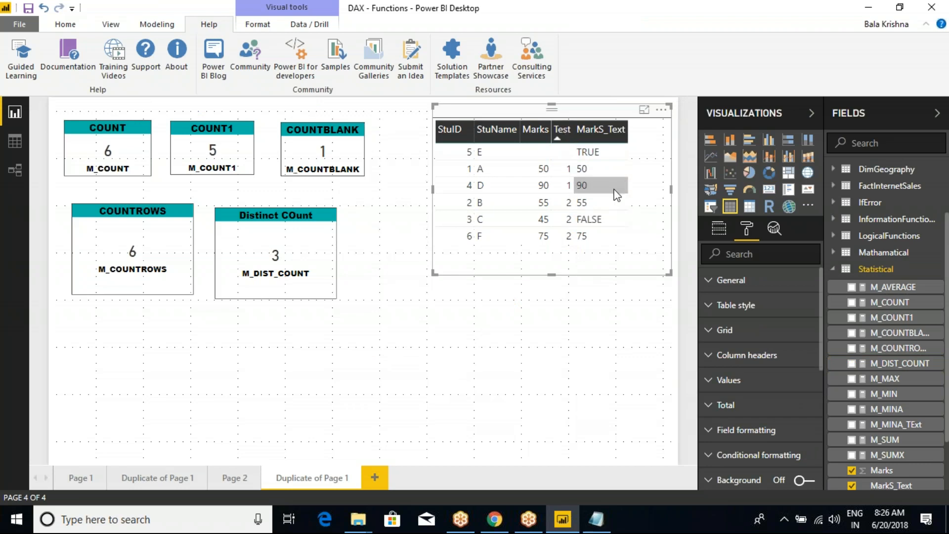
Box the blank, 1 and 2 groups in the Test column in red and mark each as one circled distinct value.
key("ctrl+2")
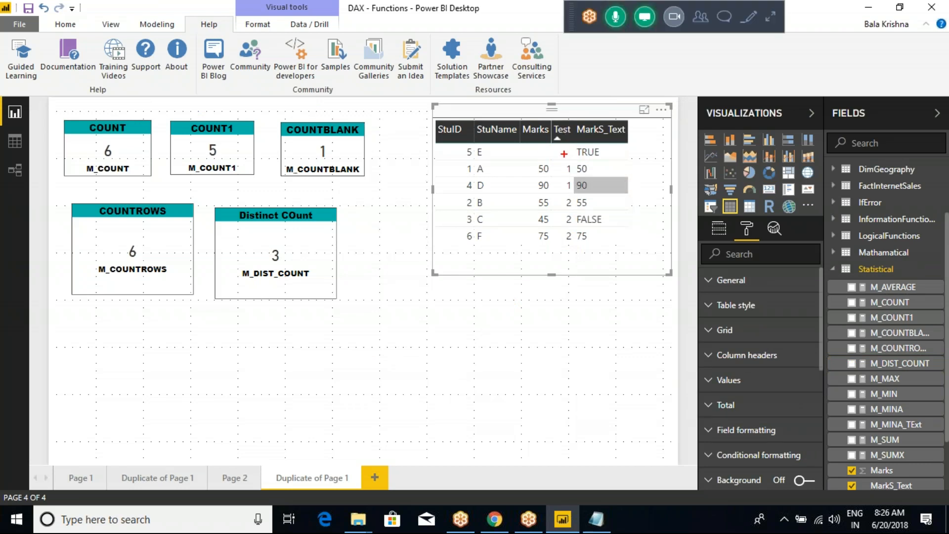
mouse_move(552, 142)
left_mouse_down()
mouse_move(577, 159)
mouse_move(629, 149)
mouse_move(646, 156)
left_mouse_up()
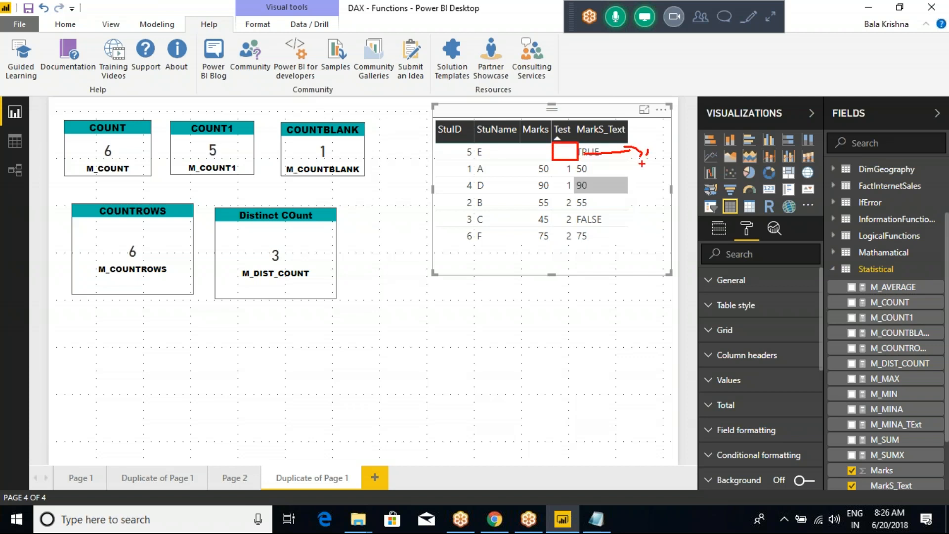
mouse_move(551, 163)
left_mouse_down()
mouse_move(567, 167)
mouse_move(576, 194)
mouse_move(653, 179)
mouse_move(655, 191)
left_mouse_up()
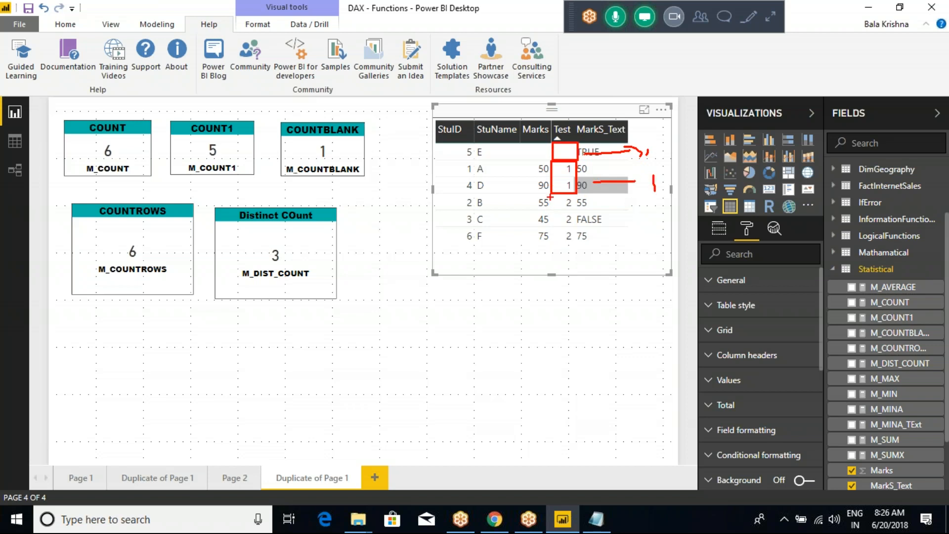
mouse_move(548, 197)
left_mouse_down()
mouse_move(574, 208)
mouse_move(549, 241)
mouse_move(576, 242)
left_mouse_up()
mouse_move(577, 241)
left_mouse_down()
mouse_move(577, 199)
mouse_move(618, 222)
left_mouse_up()
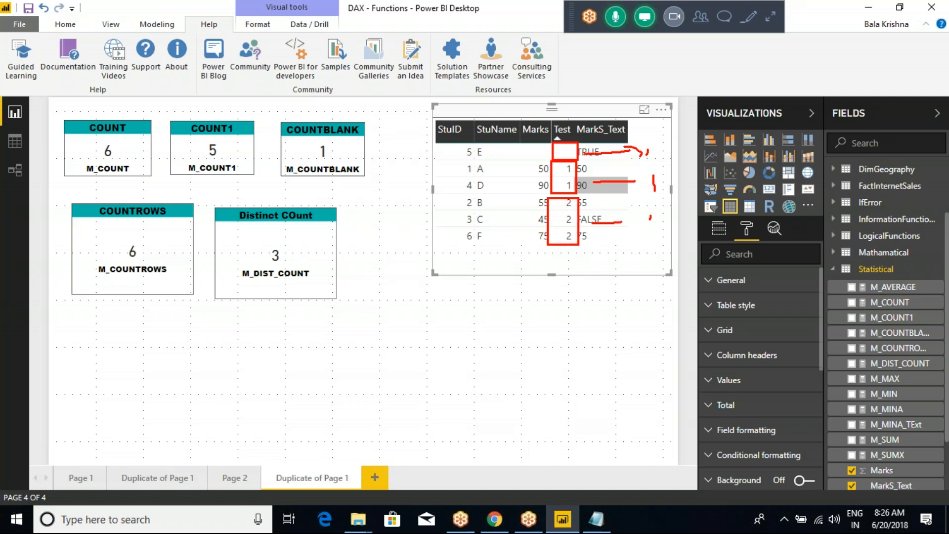
mouse_move(645, 134)
left_mouse_down()
mouse_move(657, 135)
mouse_move(667, 193)
mouse_move(642, 197)
mouse_move(667, 233)
mouse_move(656, 204)
left_mouse_up()
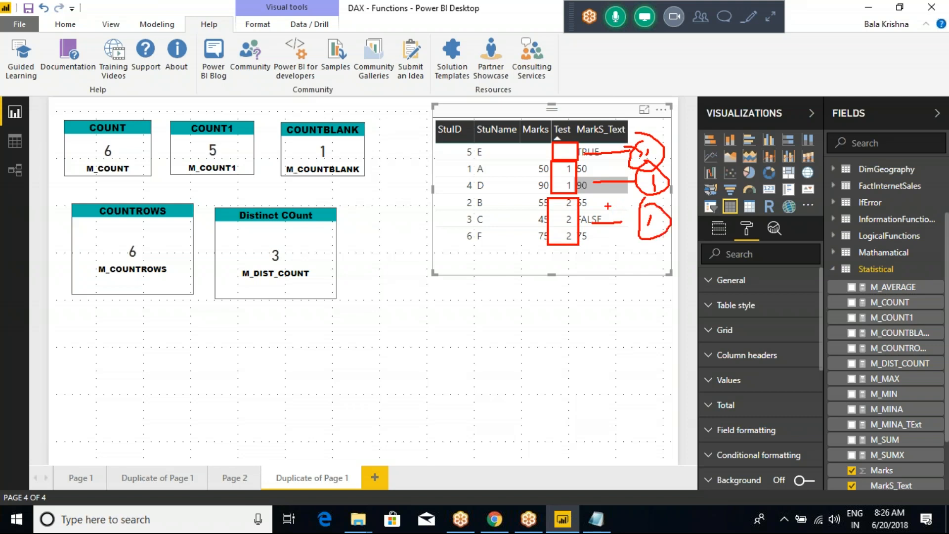
Shrink the Distinct COunt and COUNTROWS cards and align the COUNTROWS card beside the Distinct COunt card.
left_click(306, 245)
left_click_drag(334, 296, 324, 275)
left_click(166, 247)
left_click_drag(191, 291, 188, 275)
left_click_drag(157, 235, 159, 241)
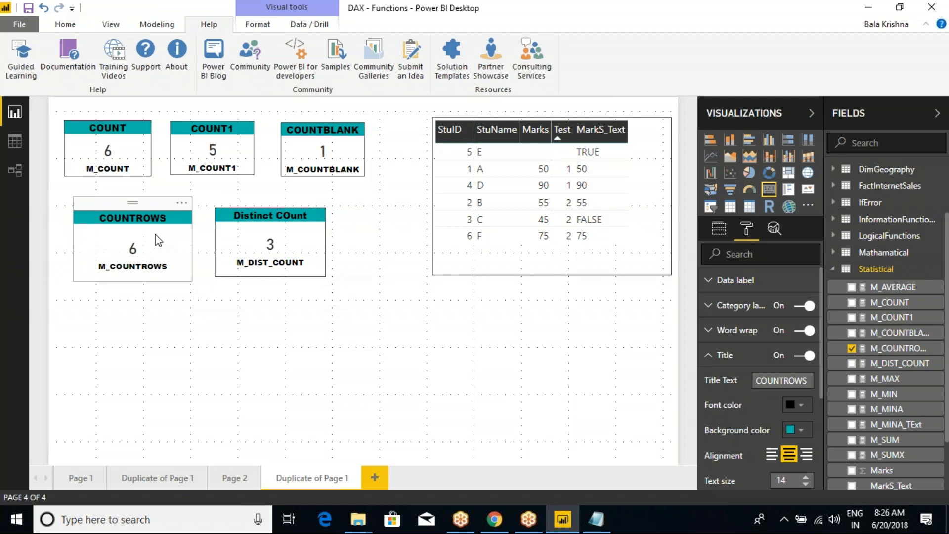
left_click_drag(191, 280, 196, 277)
left_click(246, 250)
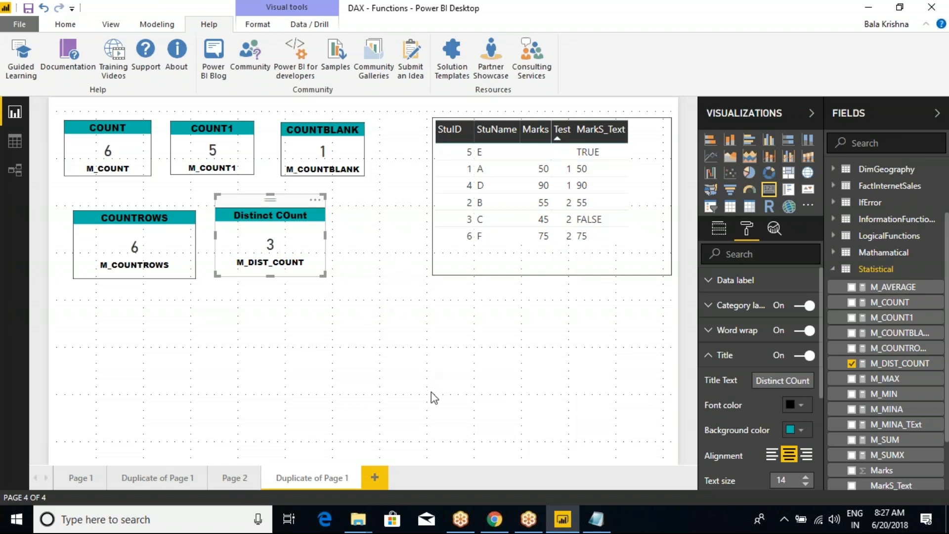
Switch to the Class Notes in Notepad and remove the extra blank line above CROSSJOIN.
left_click(596, 519)
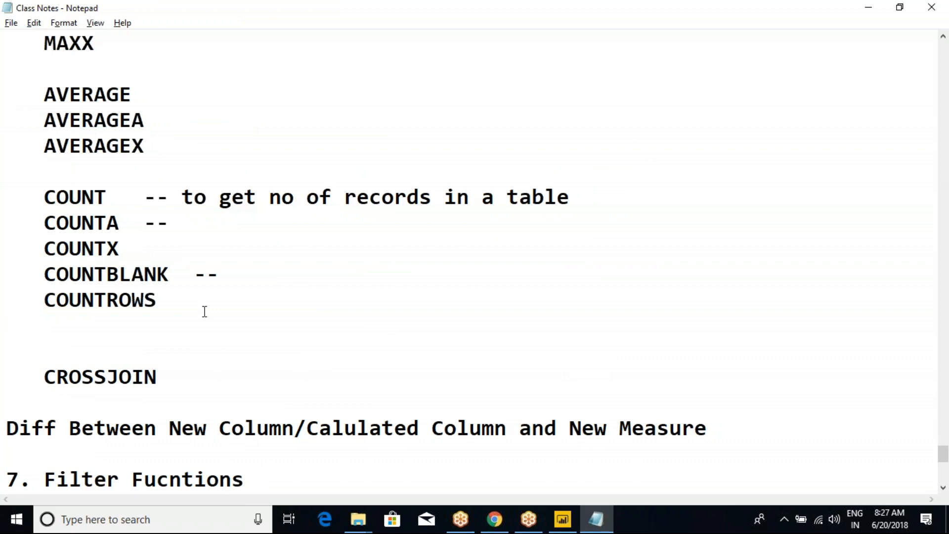
scroll(205, 311, "down", 2)
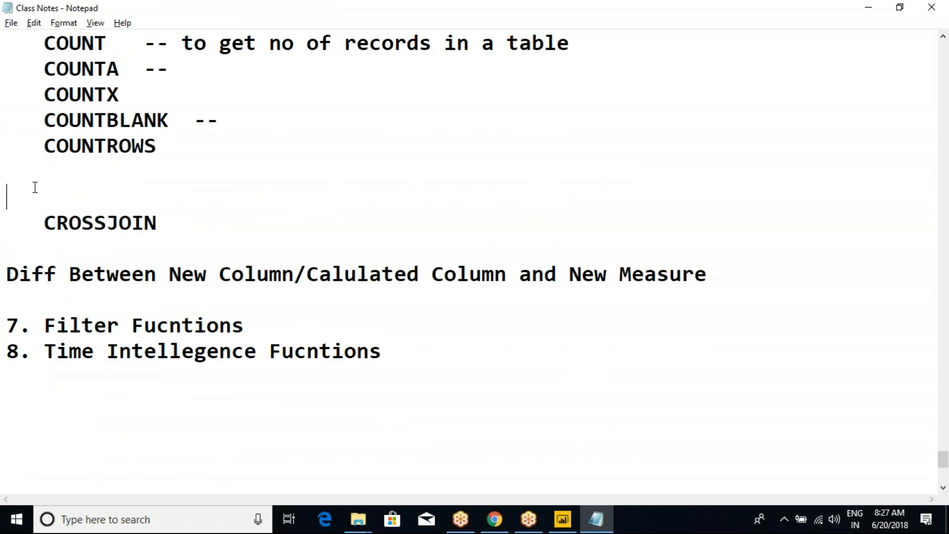
key("Delete")
double_click(74, 190)
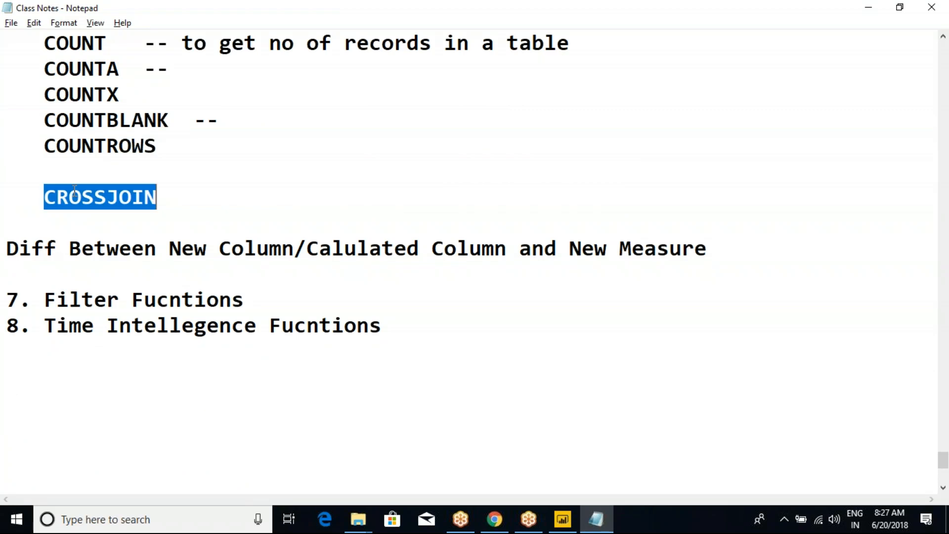
Add the line "Related" directly below CROSSJOIN in the class notes.
left_click(197, 205)
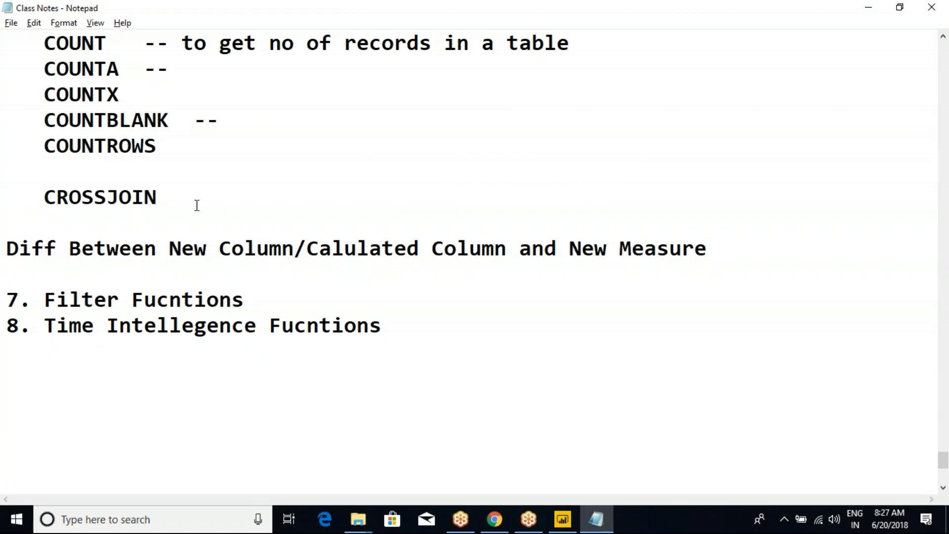
key("Return")
type("re")
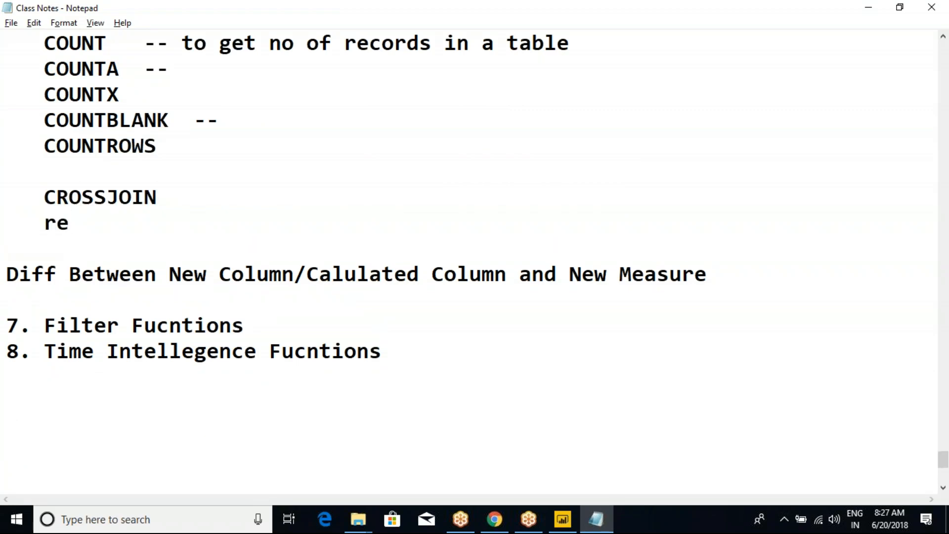
type("lated")
key("BackSpace")
key("BackSpace")
key("BackSpace")
key("BackSpace")
key("BackSpace")
key("BackSpace")
key("BackSpace")
type("re;a")
key("BackSpace")
key("BackSpace")
type("l")
key("BackSpace")
key("BackSpace")
key("BackSpace")
type("E")
key("BackSpace")
type("Related")
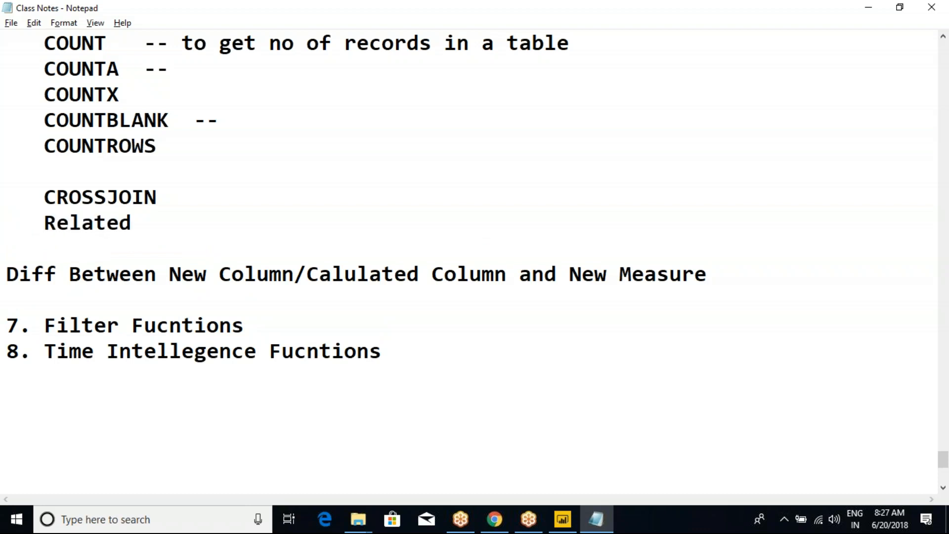
Move the CROSSJOIN, Related and "Diff Between New Column/Calulated Column and New Measure" lines below the Filter Fucntions heading.
left_click_drag(21, 195, 117, 223)
left_click(147, 213)
left_click(162, 247)
left_click_drag(735, 281, 6, 170)
key("Delete")
left_click(269, 231)
key("Return")
key("Return")
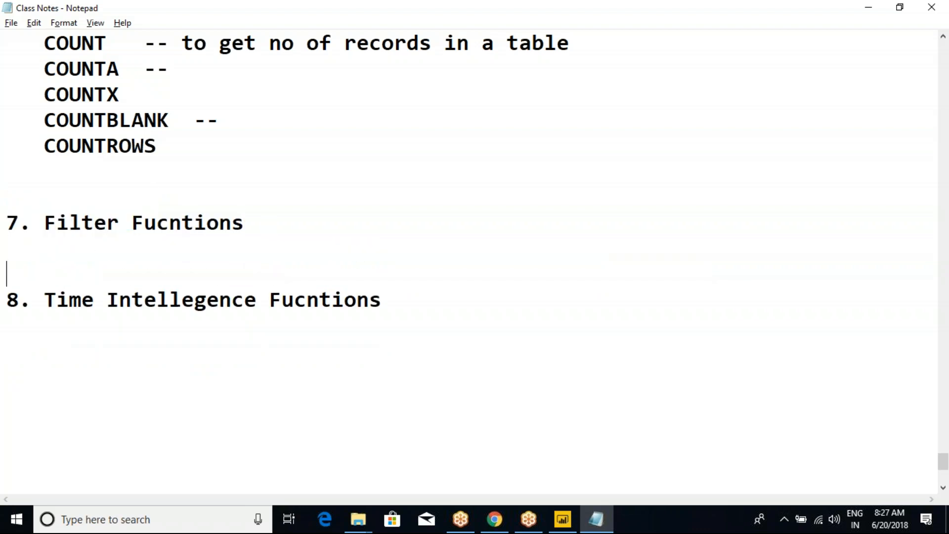
key("ctrl+z")
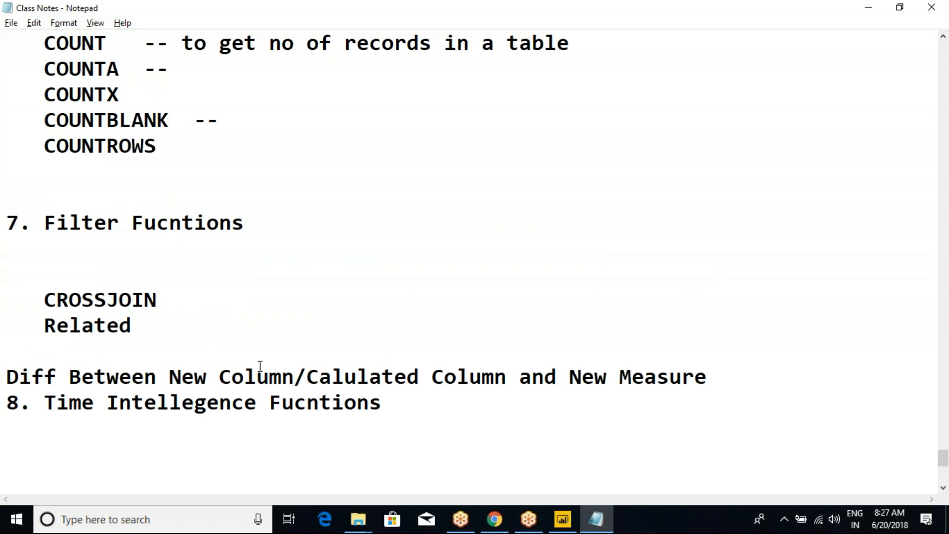
Move the Time Intellegence Fucntions heading to the line directly above Filter Fucntions.
left_click_drag(395, 405, 5, 402)
key("ctrl+c")
key("Delete")
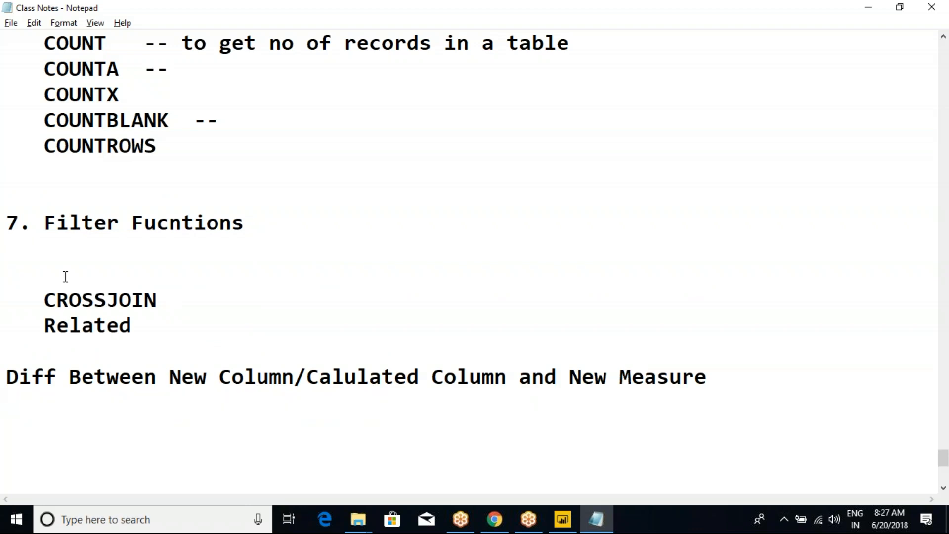
left_click(31, 190)
key("ctrl+v")
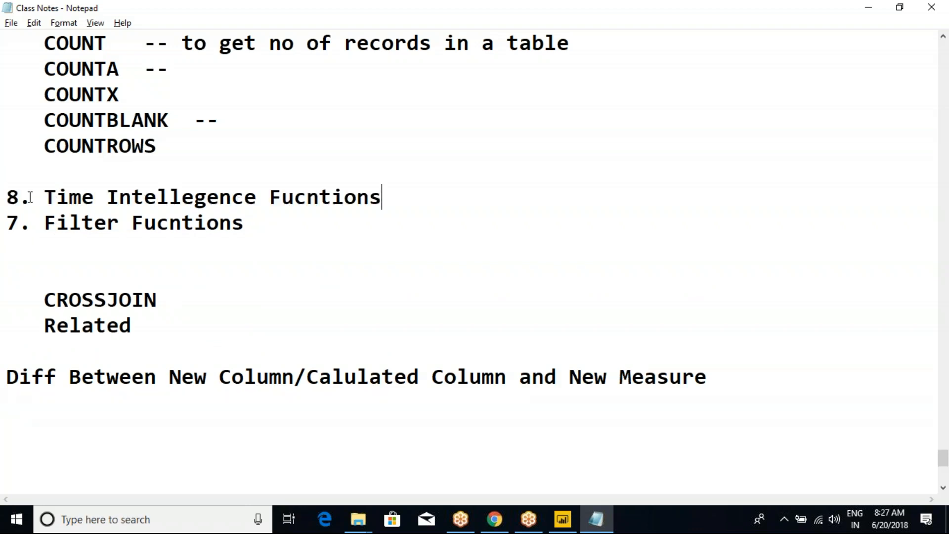
Renumber Time Intellegence Fucntions as 7 and Filter Fucntions as 8.
left_click(26, 201)
key("BackSpace")
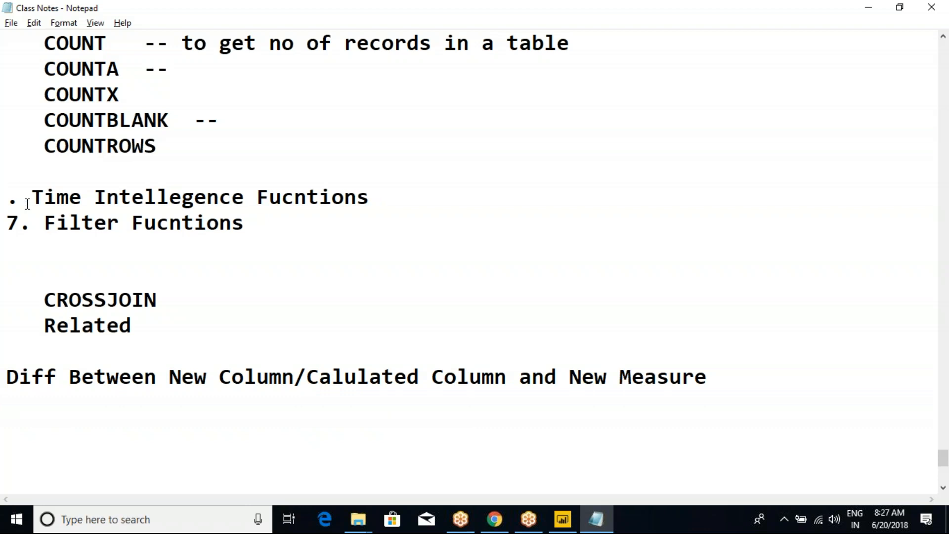
type("7")
left_click(20, 223)
key("BackSpace")
type("8")
Leave a single blank line between Filter Fucntions and CROSSJOIN, and remove the blank line between Related and the Diff Between line.
left_click(56, 231)
left_click(51, 264)
key("BackSpace")
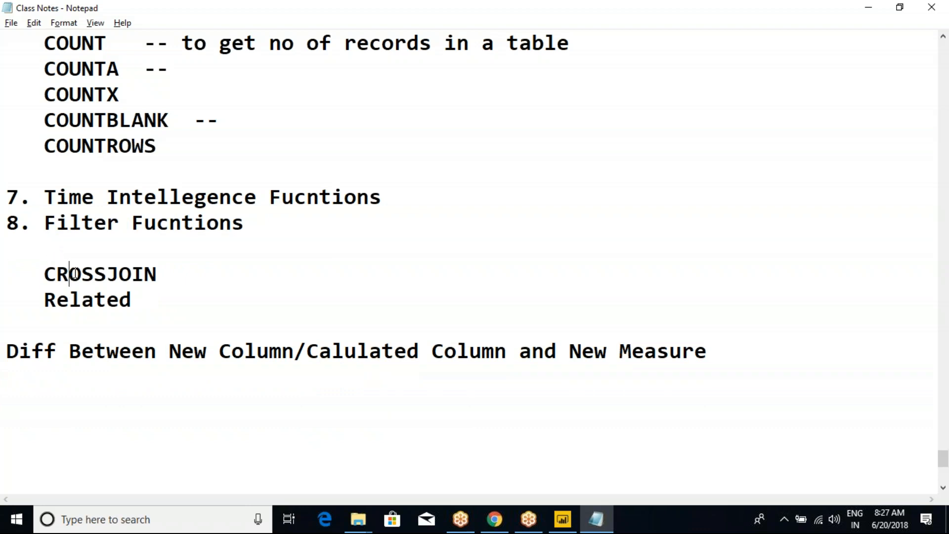
double_click(64, 272)
left_click(14, 252)
key("Delete")
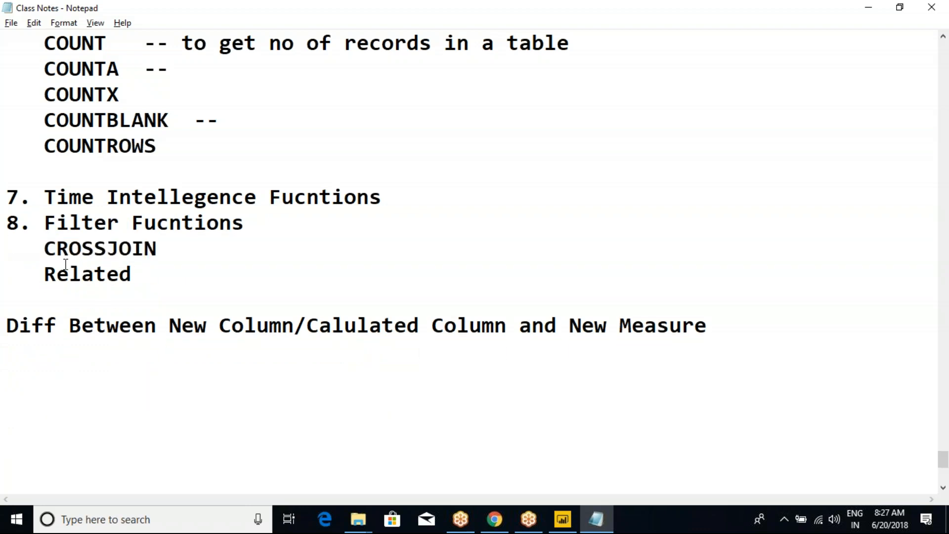
key("Return")
left_click(14, 326)
key("BackSpace")
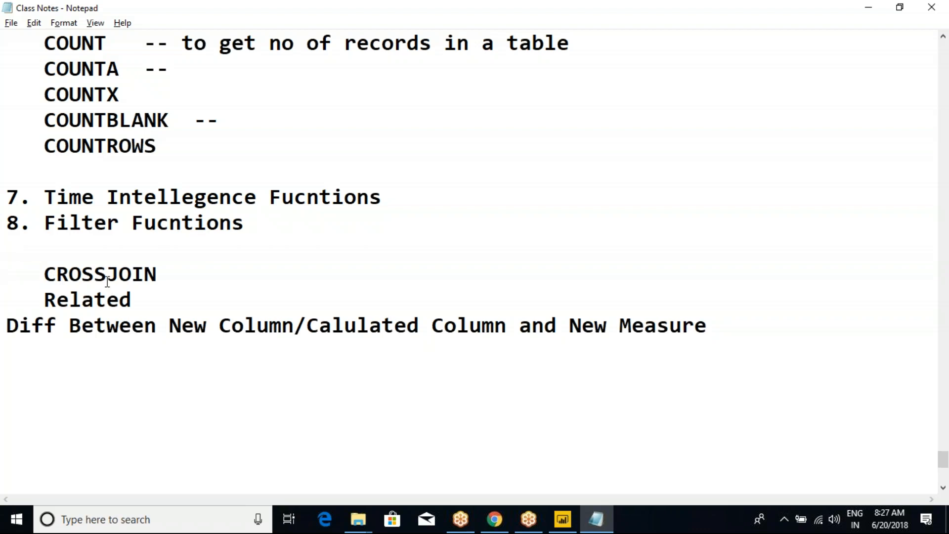
left_click(48, 253)
double_click(132, 276)
left_click(196, 253)
left_click(769, 19)
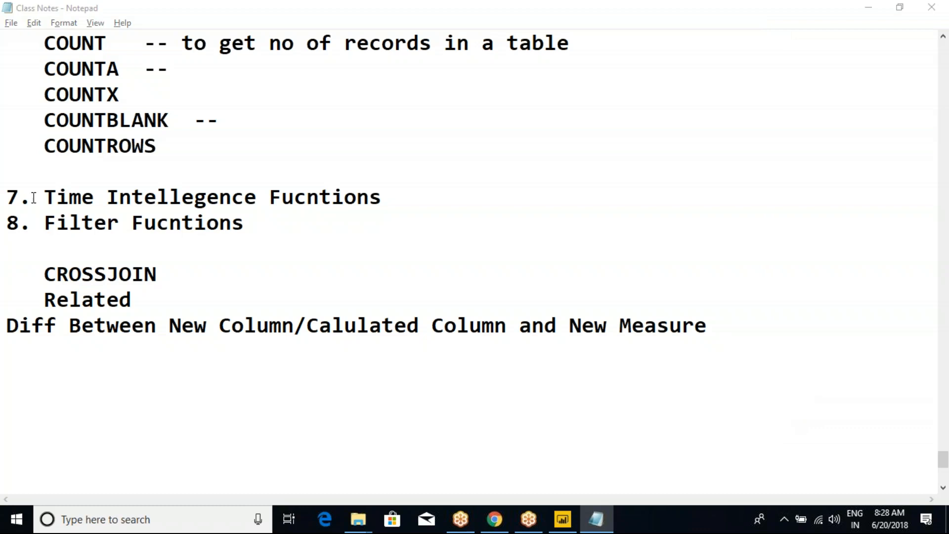
Insert an empty line below the Time Intellegence Fucntions heading.
left_click(397, 195)
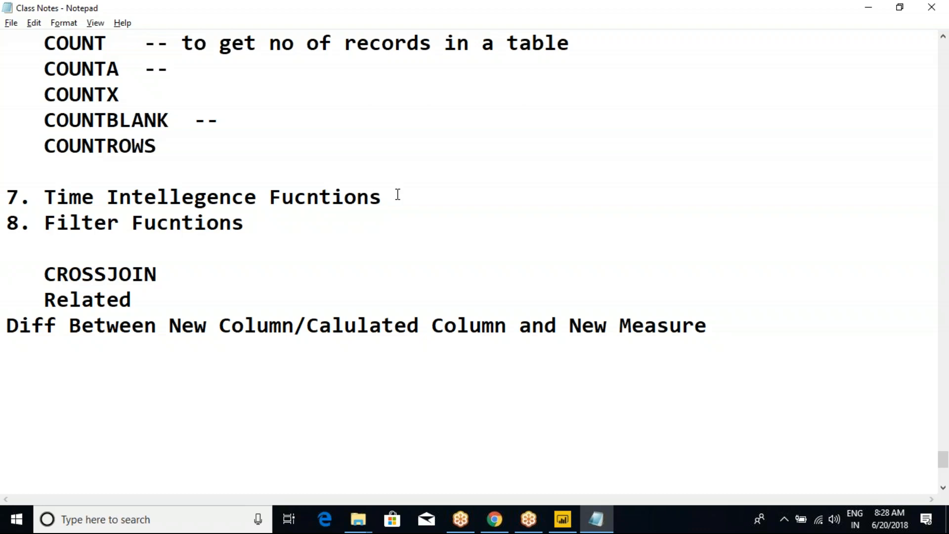
key("Return")
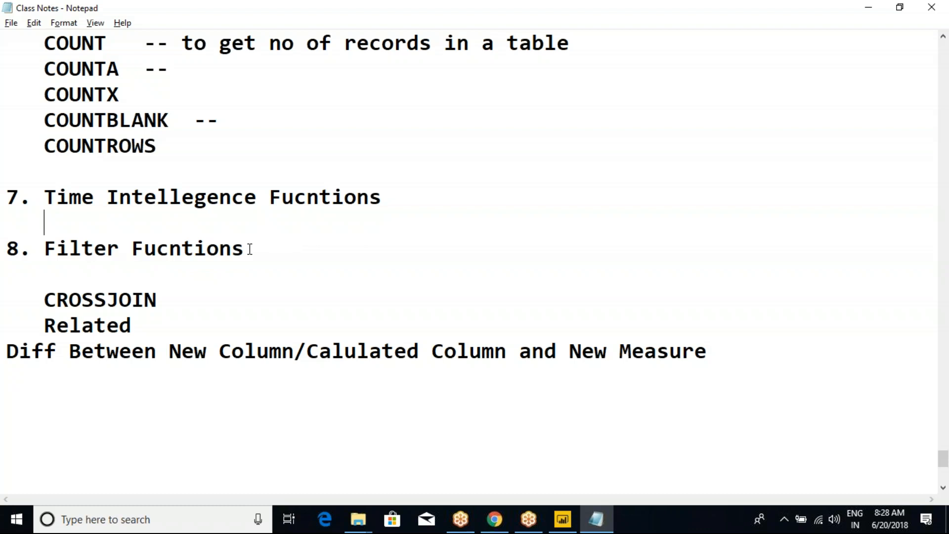
left_click(157, 147)
Switch to Power BI Desktop and examine the Statistical and DimDate tables as data, collapsing their field lists.
key("alt+Tab")
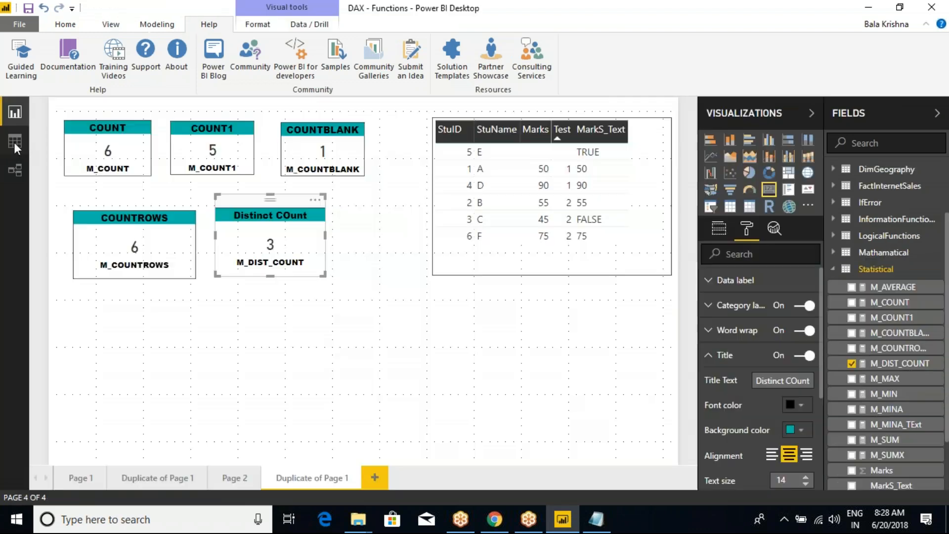
left_click(15, 143)
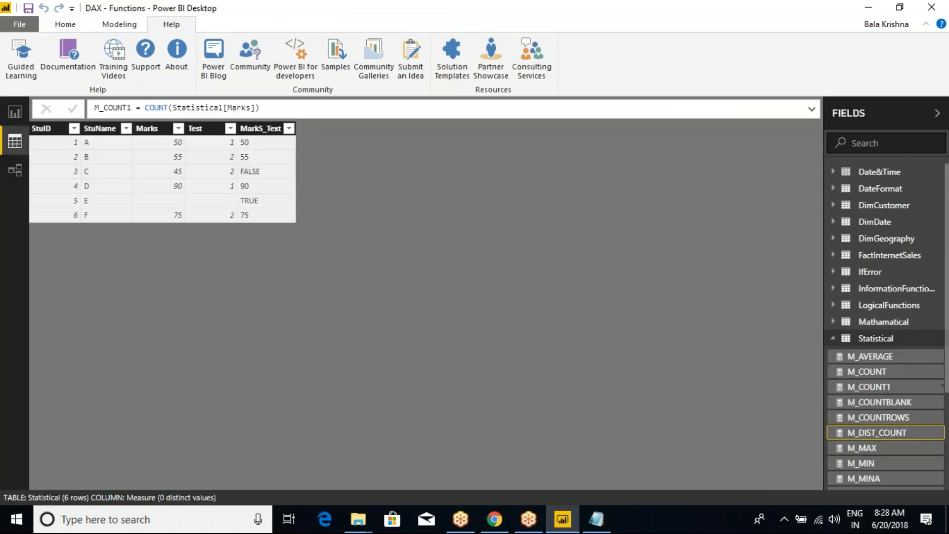
left_click(889, 12)
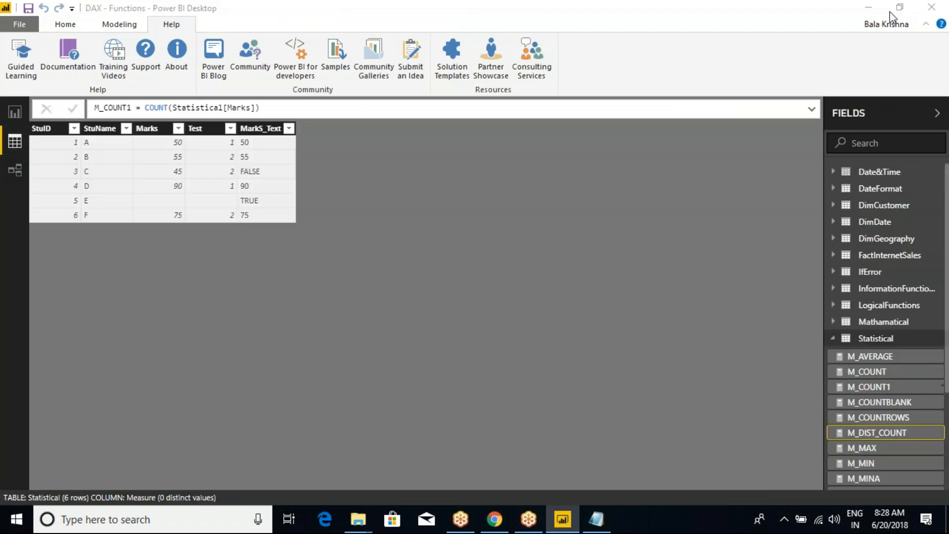
left_click(292, 256)
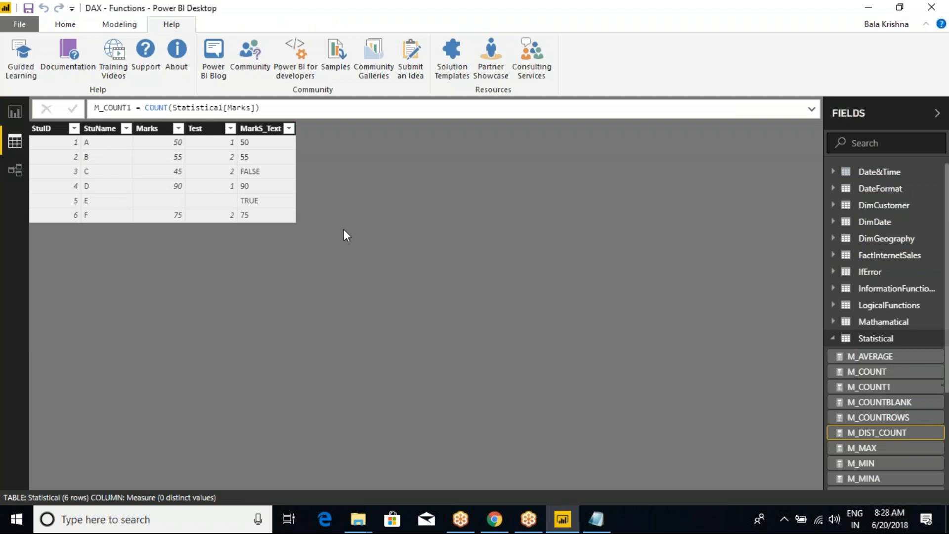
left_click(834, 339)
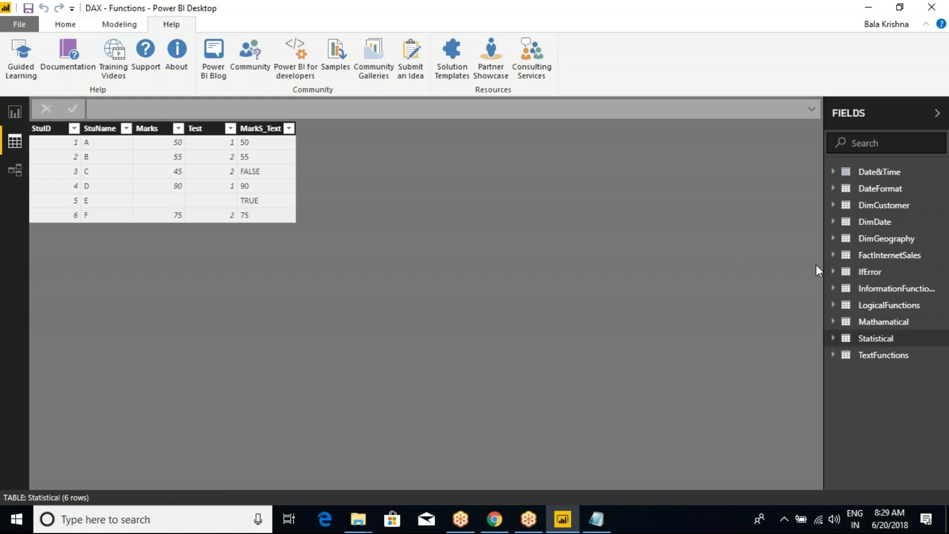
left_click(874, 222)
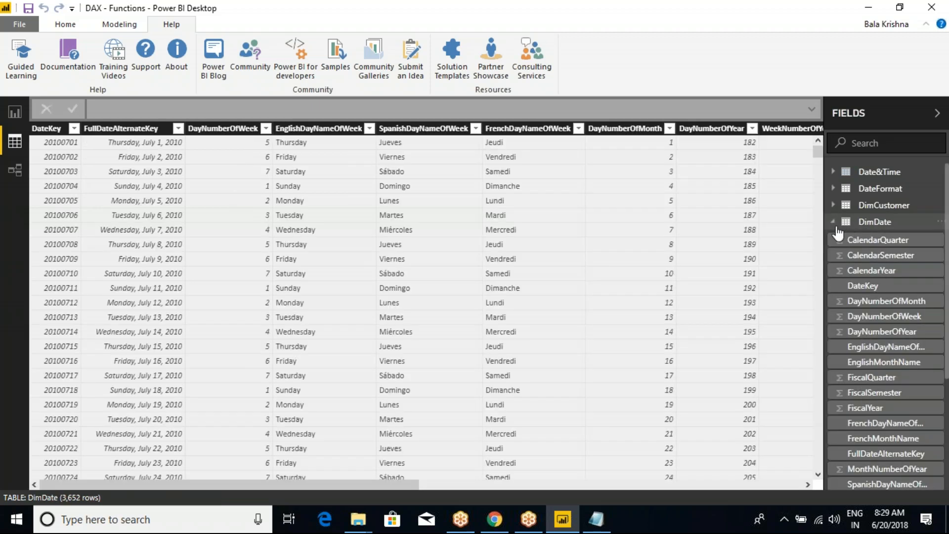
left_click(870, 222)
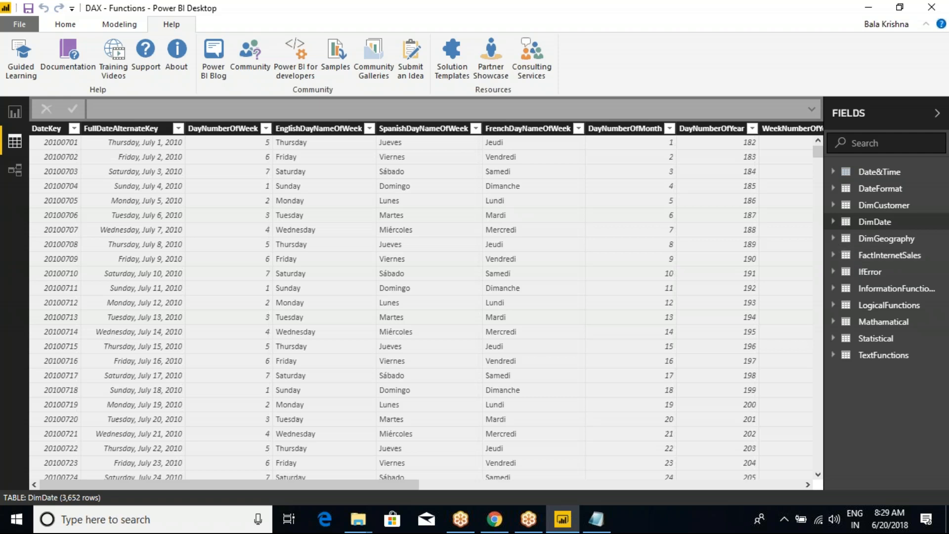
Close the DAX - Functions report and highlight the Time Intellegence Fucntions heading in the class notes.
left_click(931, 6)
left_click_drag(45, 197, 382, 197)
left_click(383, 196)
left_click_drag(44, 197, 206, 197)
left_click(206, 197)
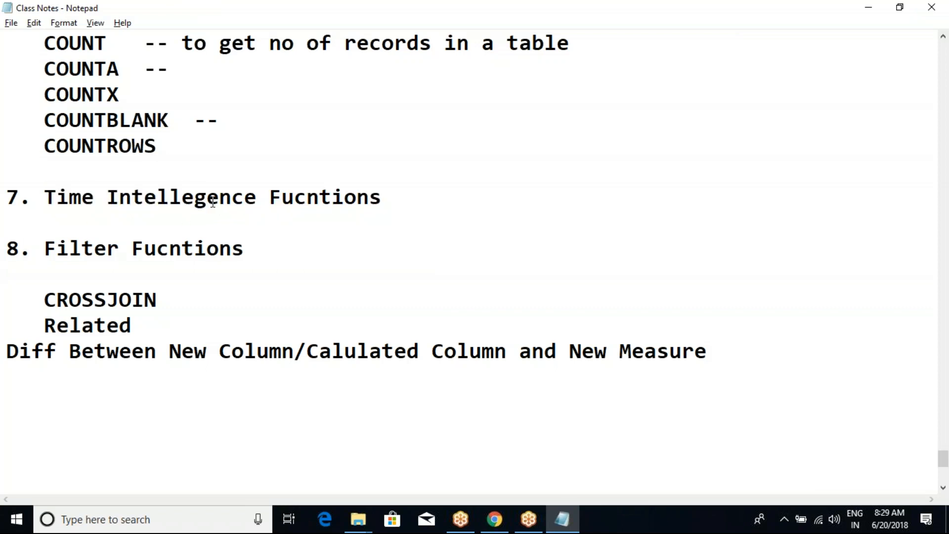
Search Windows for "power" and launch a new Power BI Desktop session.
key("super")
type("po")
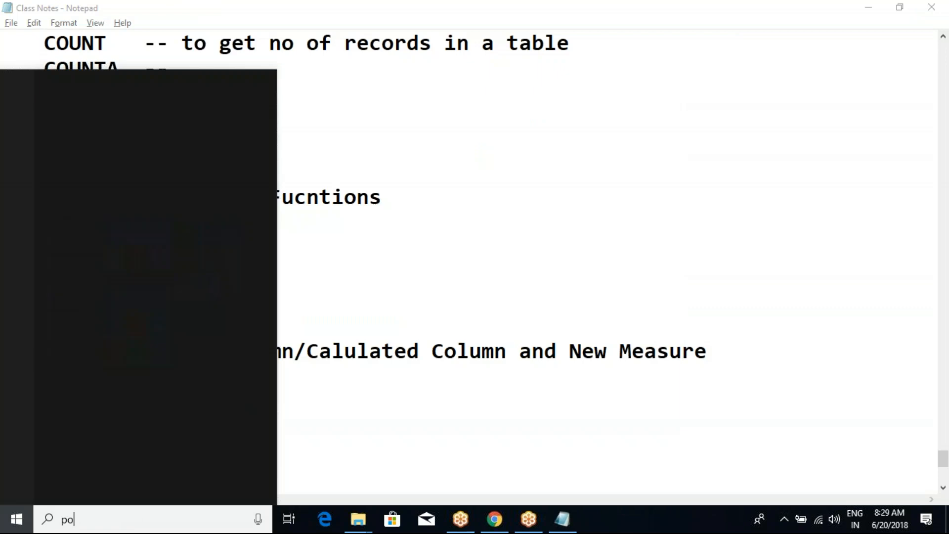
type("wer")
key("Escape")
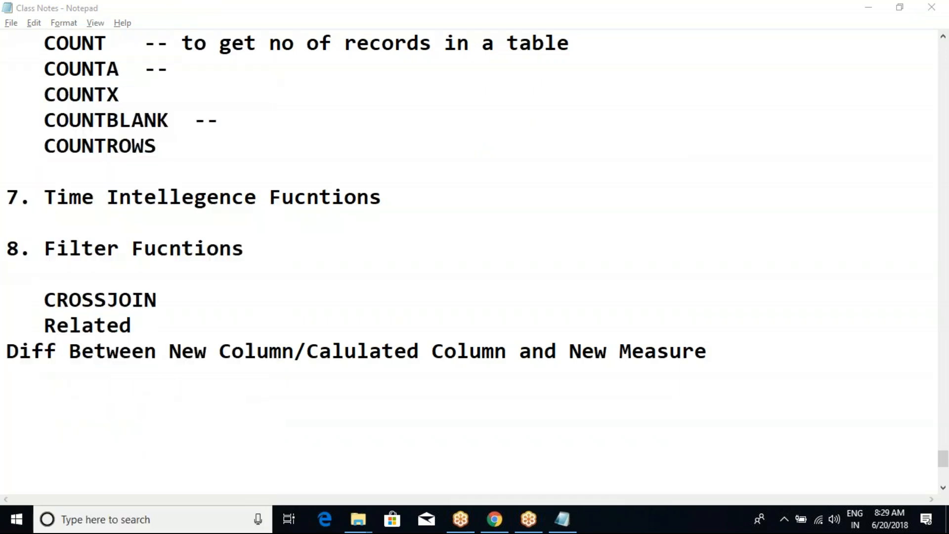
Switch to File Explorer and look through the files in the Power BI New Batch(9th_May2018) folder.
mouse_move(358, 518)
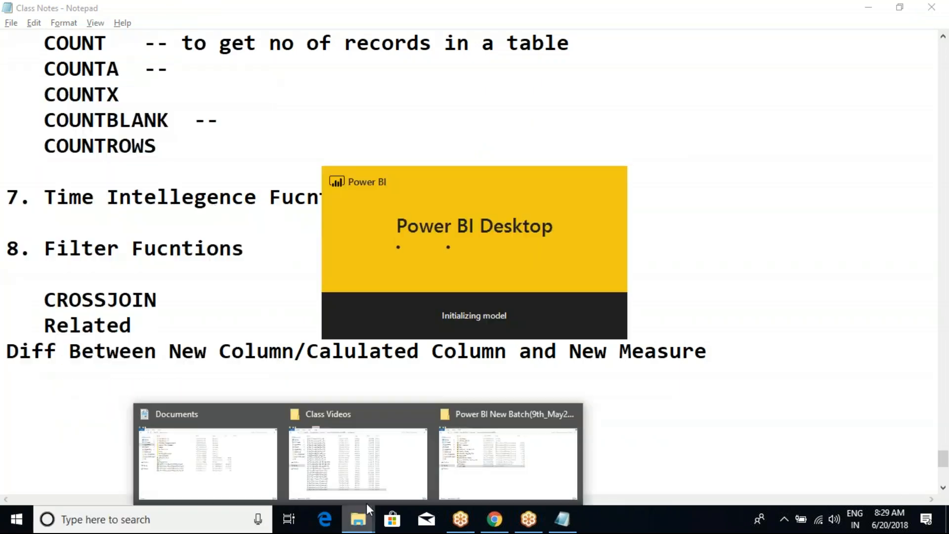
left_click(491, 451)
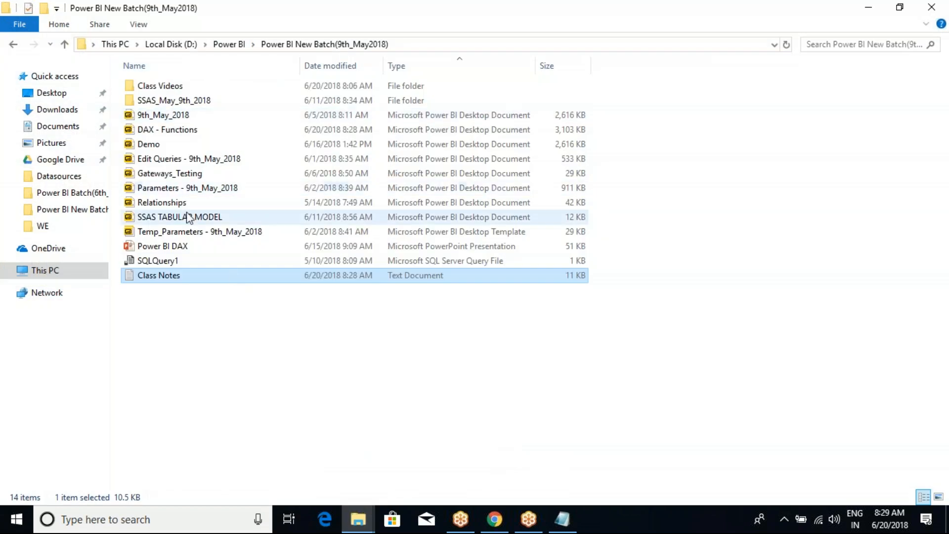
double_click(180, 132)
left_click(232, 287)
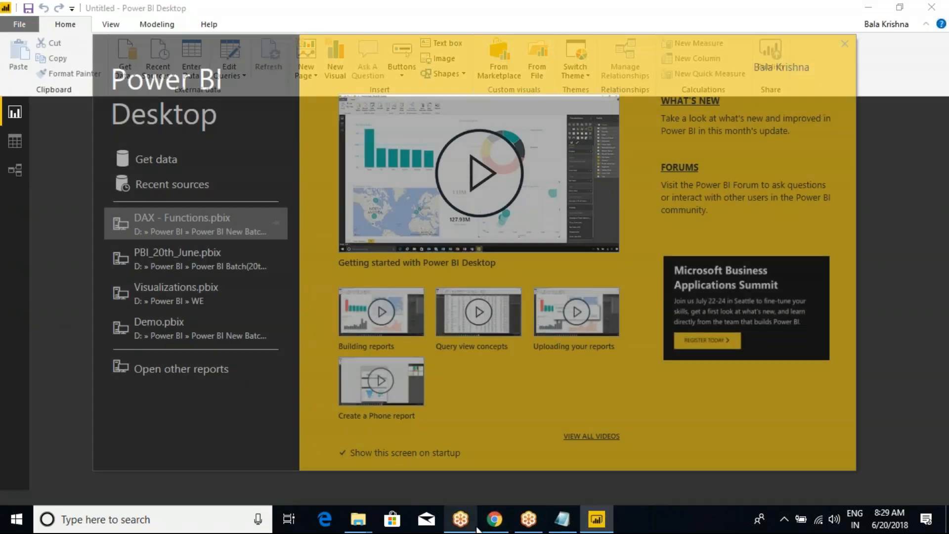
Check the recording conversion progress in GoToMeeting's Recording Manager and minimize its window.
mouse_move(474, 528)
left_click(464, 485)
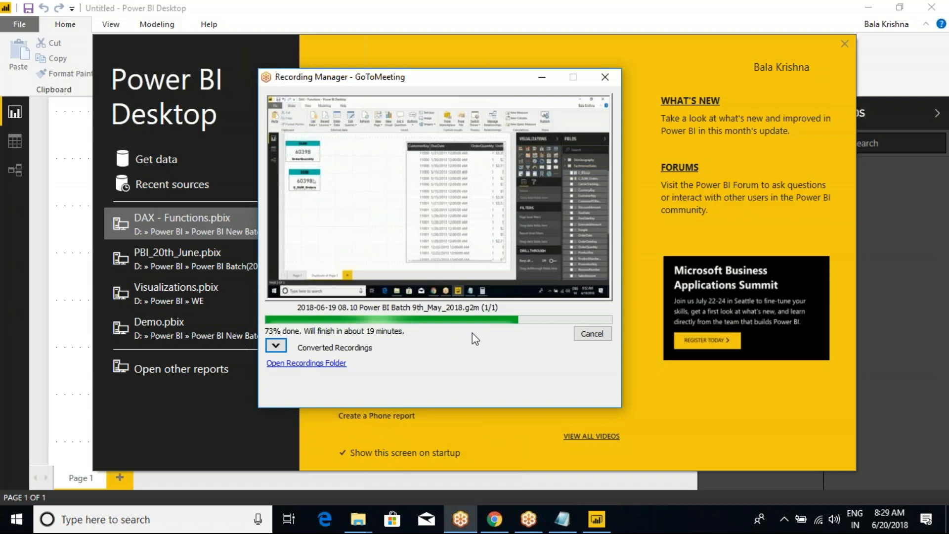
left_click(542, 77)
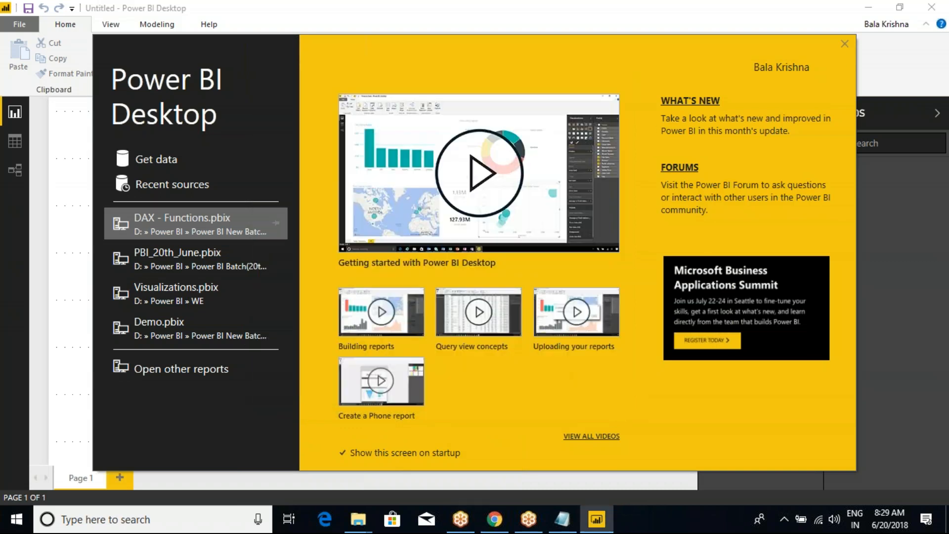
Dismiss the Power BI Desktop start screen and connect to the SQL Server NIVRUTHA in Import mode.
left_click(845, 44)
left_click(124, 78)
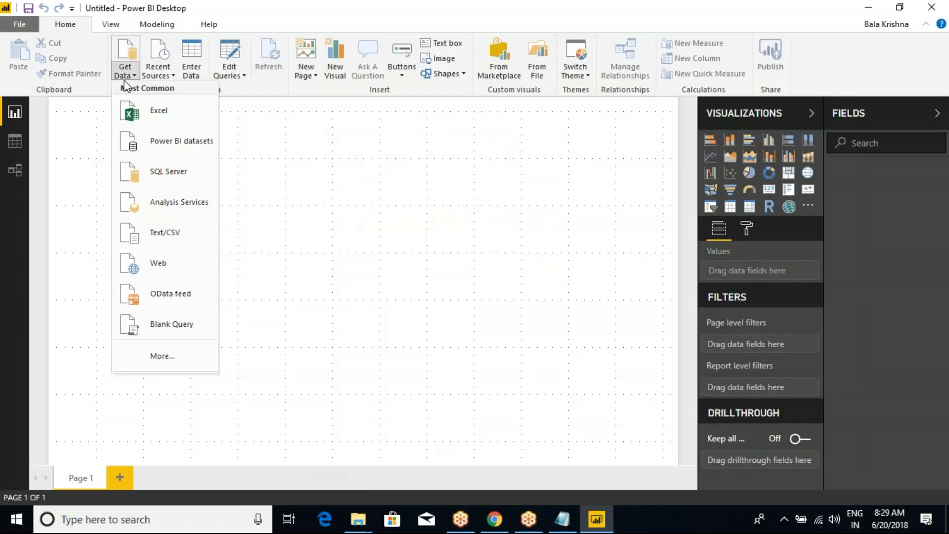
left_click(165, 173)
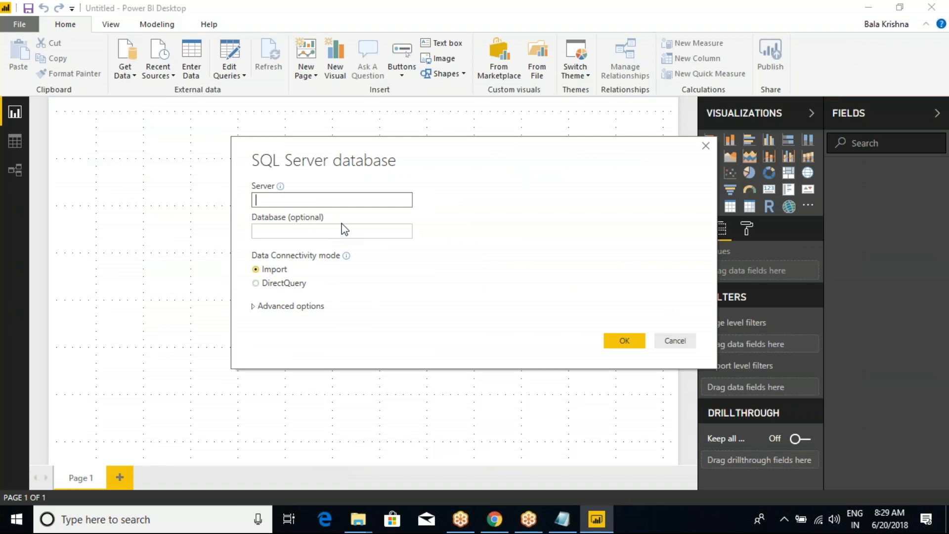
type("NIVRUTHA")
left_click(635, 345)
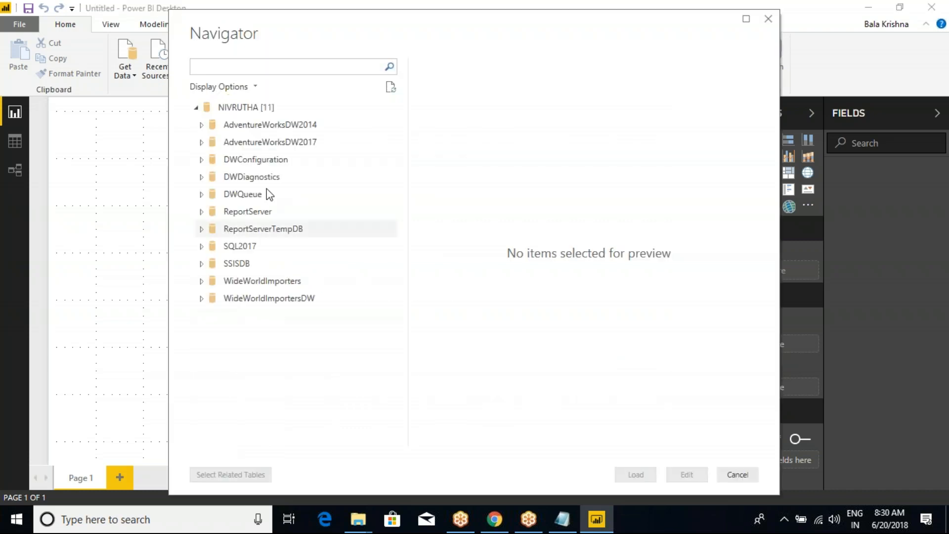
Load the DimDate and FactInternetSales tables from the AdventureWorksDW2017 database.
left_click_drag(359, 32, 270, 62)
left_click(112, 171)
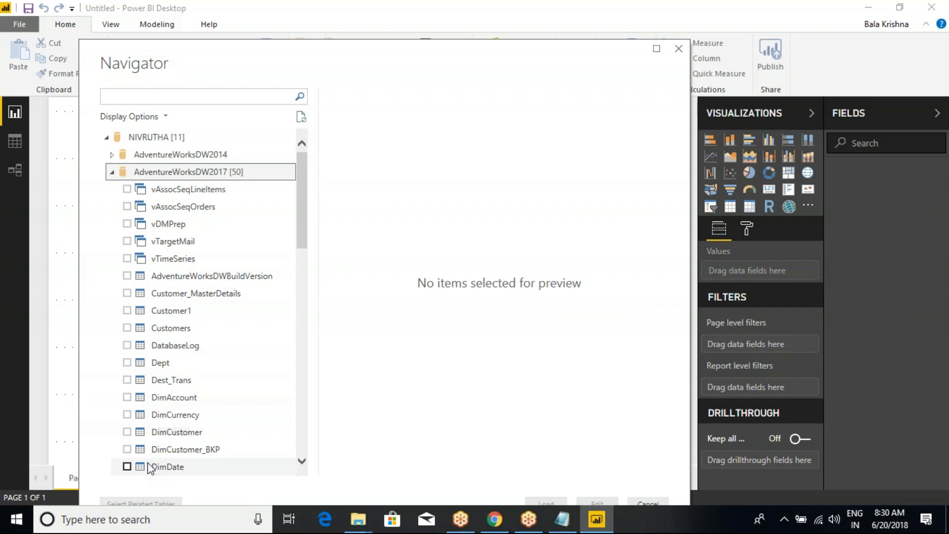
left_click(127, 467)
scroll(190, 328, "down", 1)
scroll(205, 307, "down", 5)
scroll(168, 348, "down", 3)
left_click(127, 362)
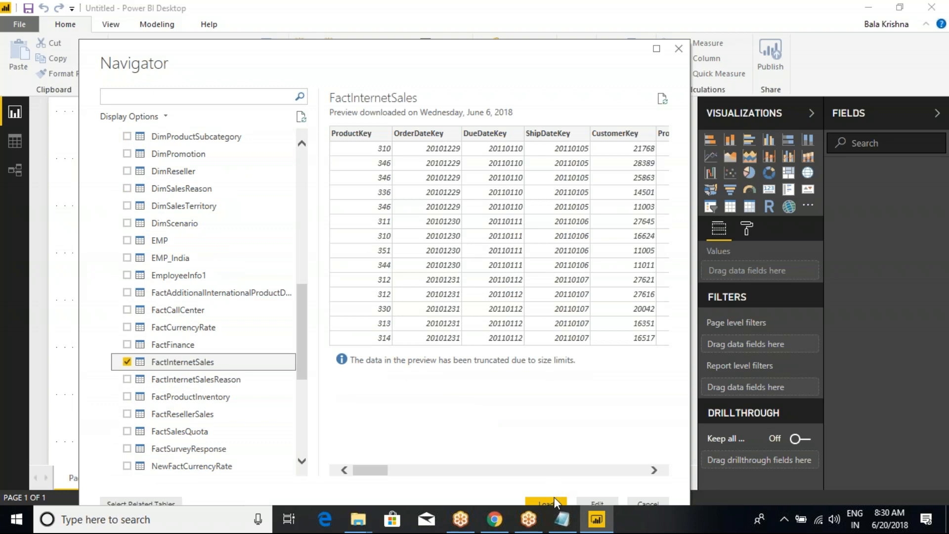
left_click(554, 500)
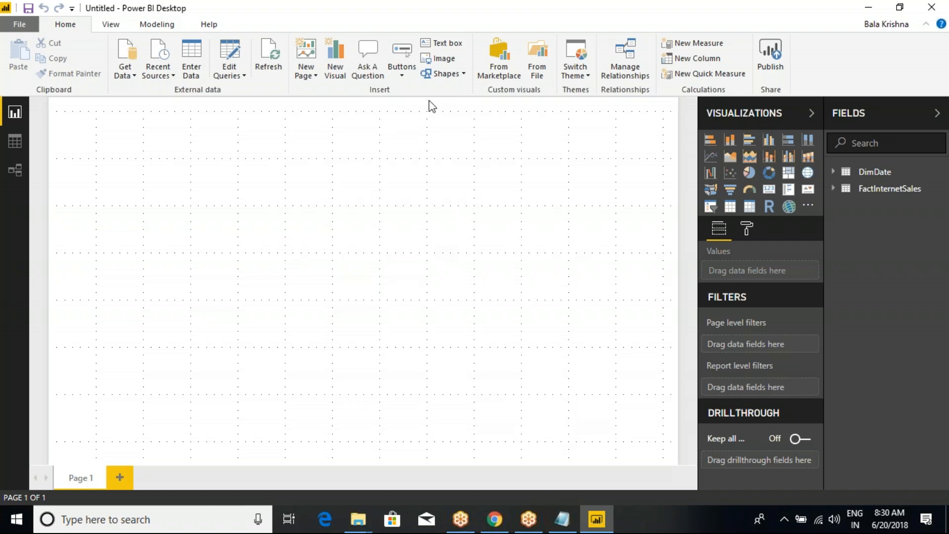
Look over the rows of the DimDate table in the data view and return to the report canvas.
left_click(542, 5)
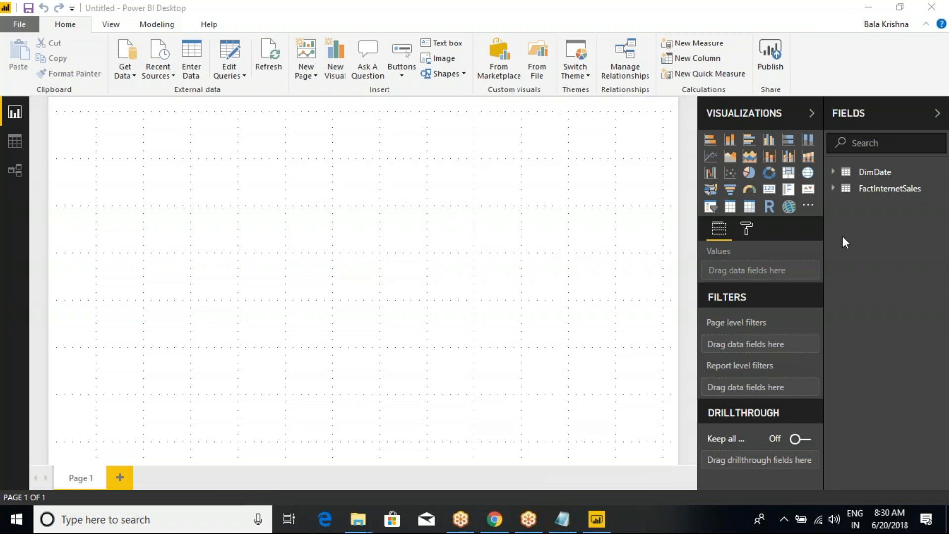
left_click(15, 141)
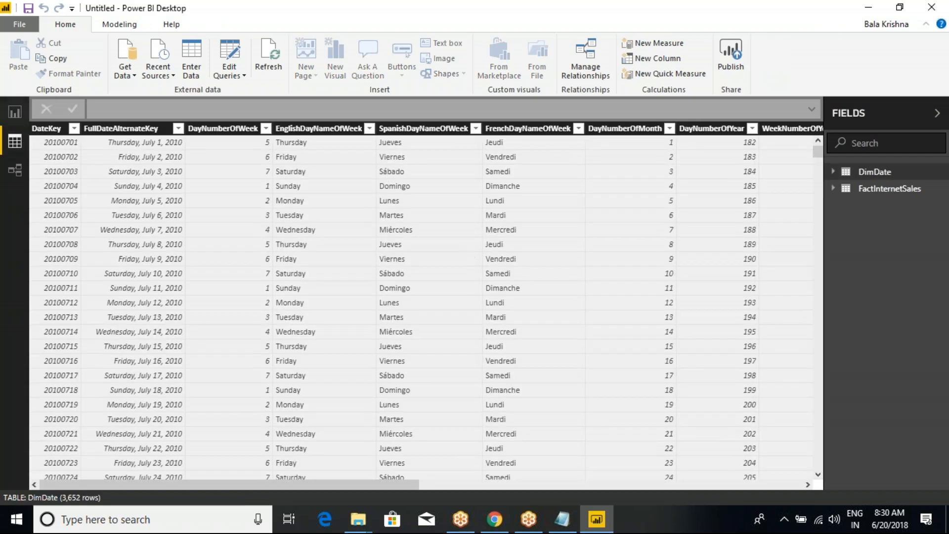
left_click(14, 114)
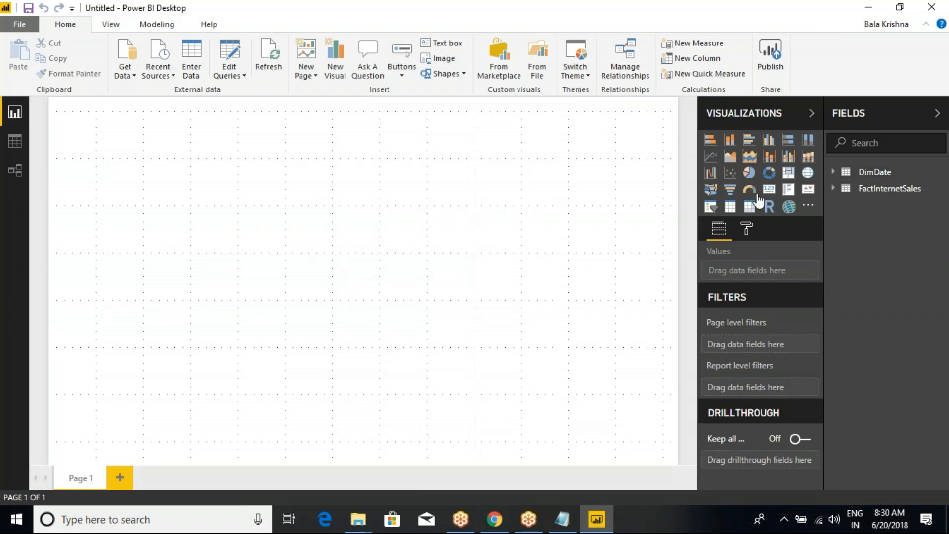
Add a stacked column chart to Page 1, enlarge it and move it to the upper right of the canvas.
left_click(729, 140)
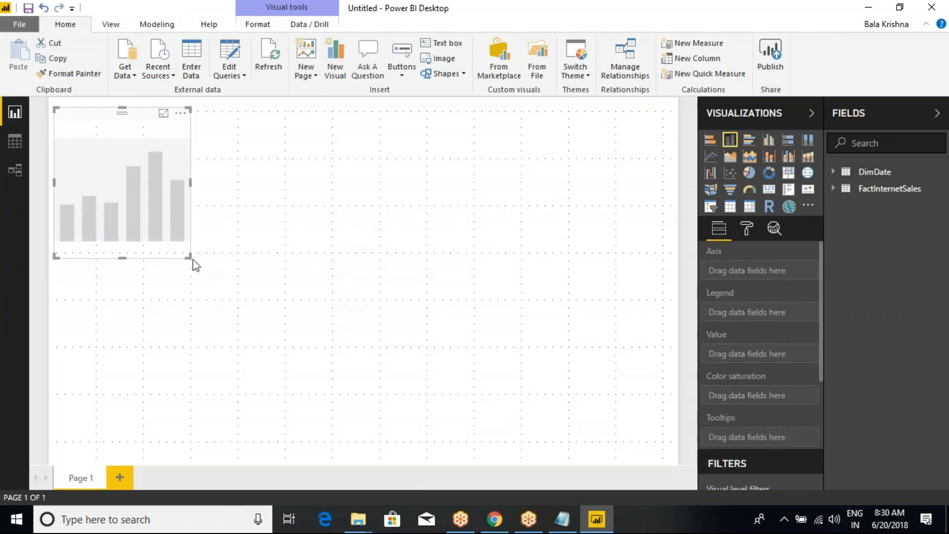
left_click_drag(189, 256, 453, 328)
left_click_drag(343, 265, 509, 254)
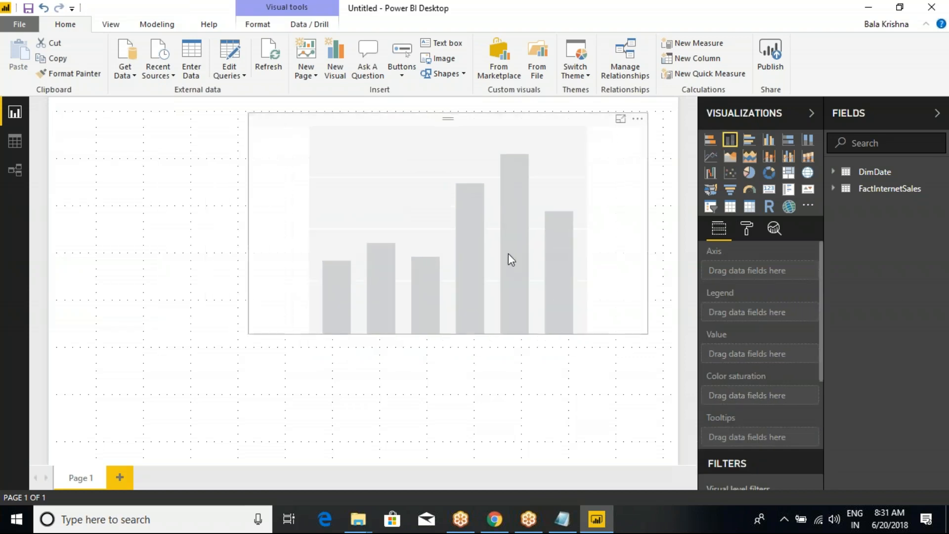
Plot SalesAmount from FactInternetSales as the column chart's value, with CalendarYear from DimDate on the axis.
left_click(836, 173)
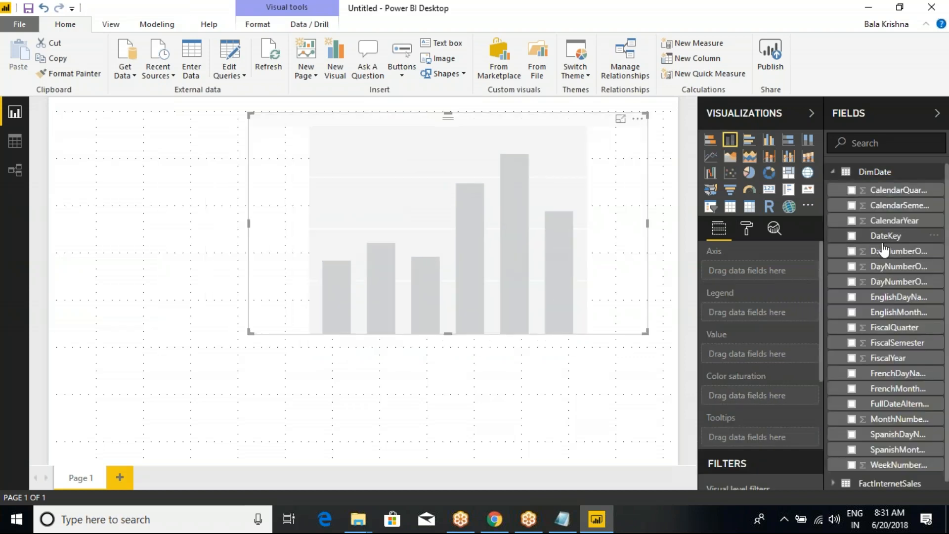
left_click(851, 220)
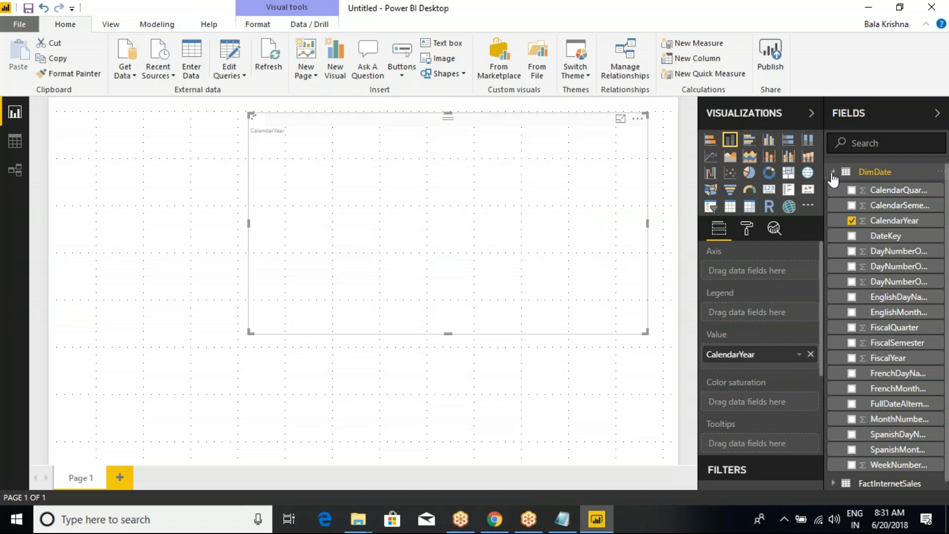
left_click(833, 173)
left_click(834, 195)
scroll(881, 330, "down", 3)
scroll(881, 330, "down", 1)
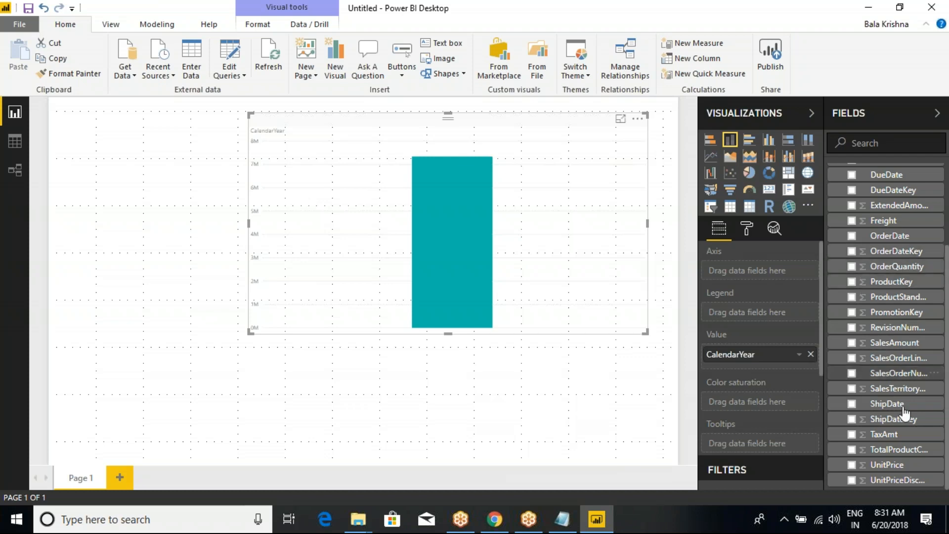
scroll(905, 418, "up", 3)
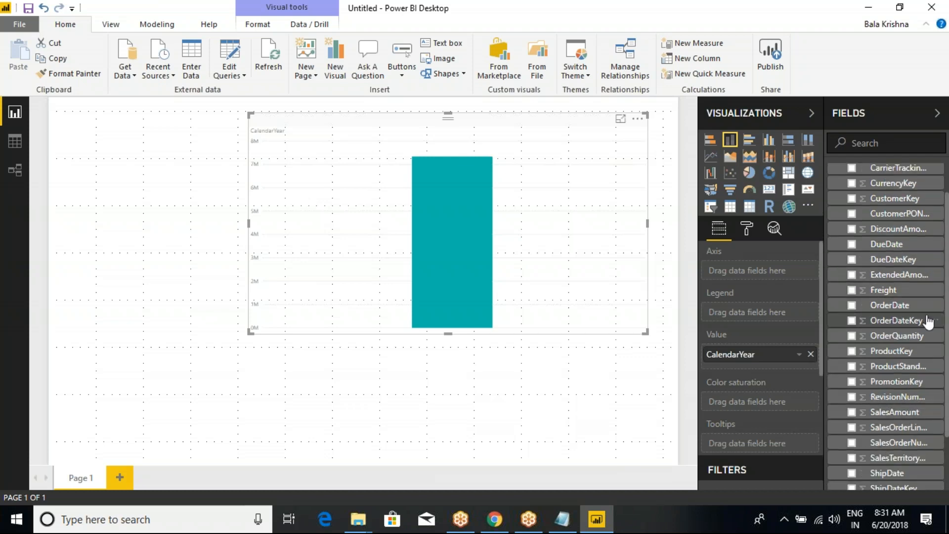
left_click(851, 336)
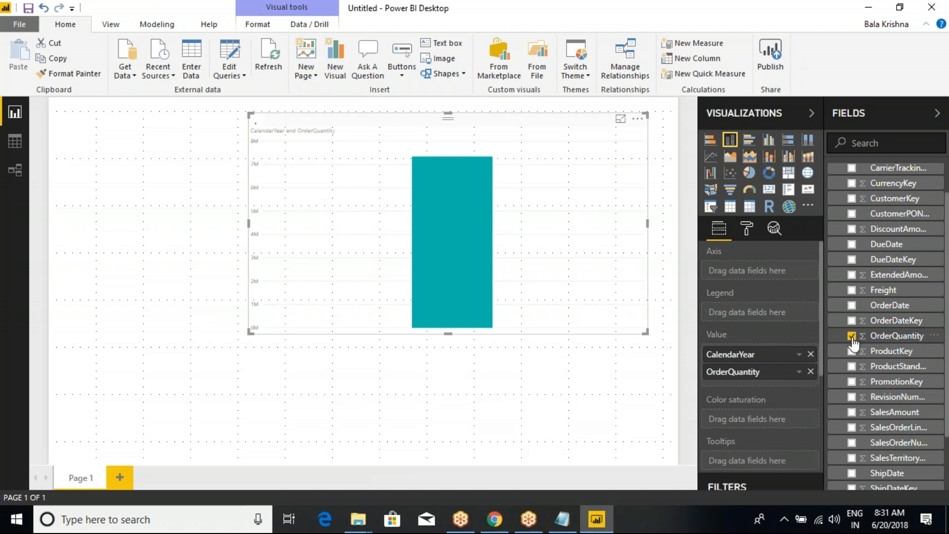
left_click(852, 335)
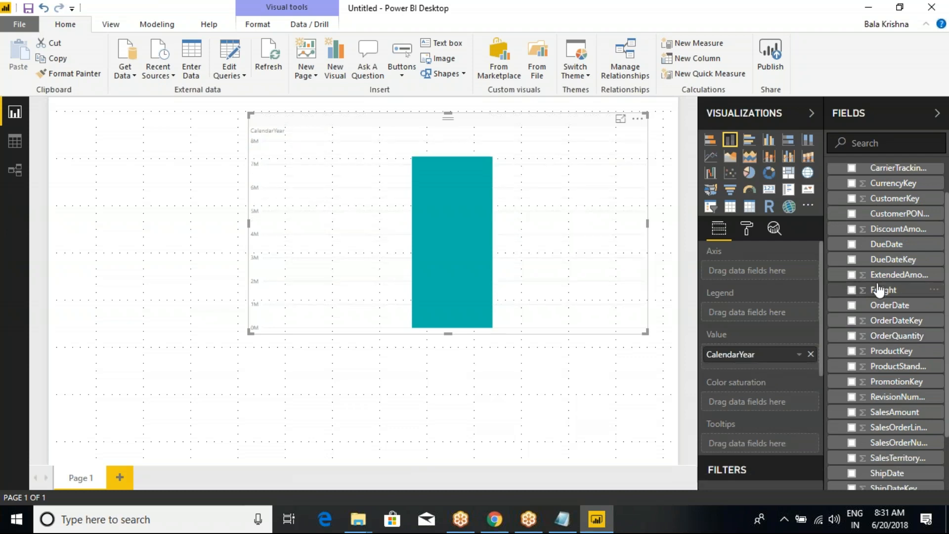
left_click(852, 414)
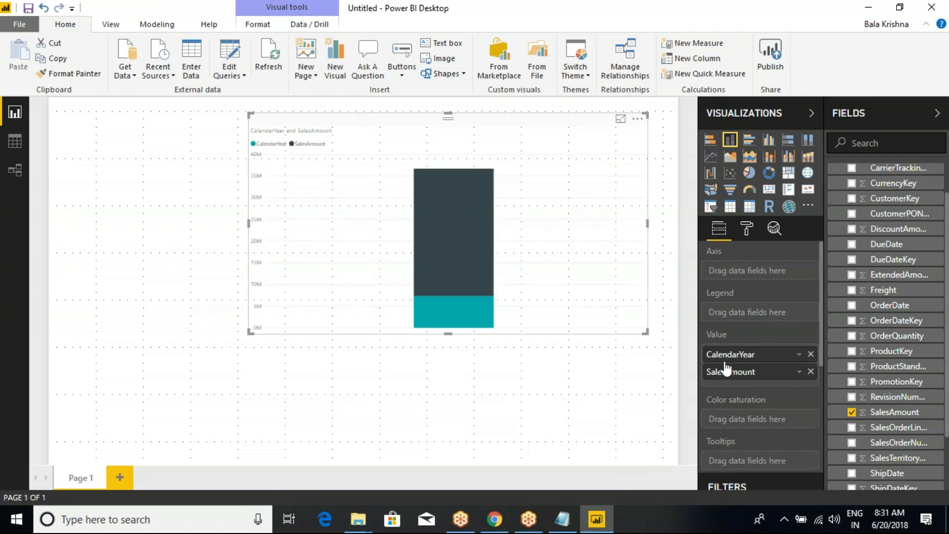
left_click_drag(733, 355, 730, 271)
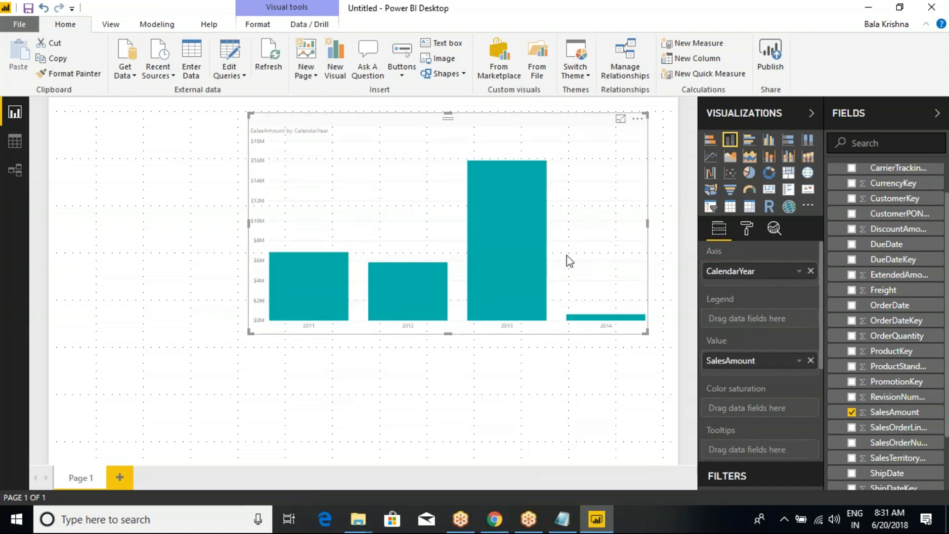
Format the chart's X-axis labels in black, with text size 19 and the Arial Black font.
left_click(747, 228)
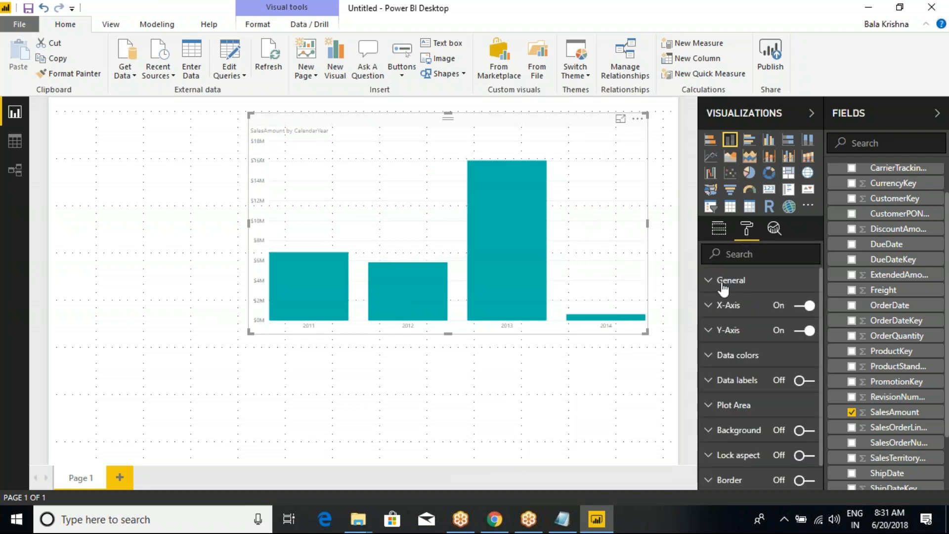
left_click(710, 310)
scroll(785, 383, "down", 1)
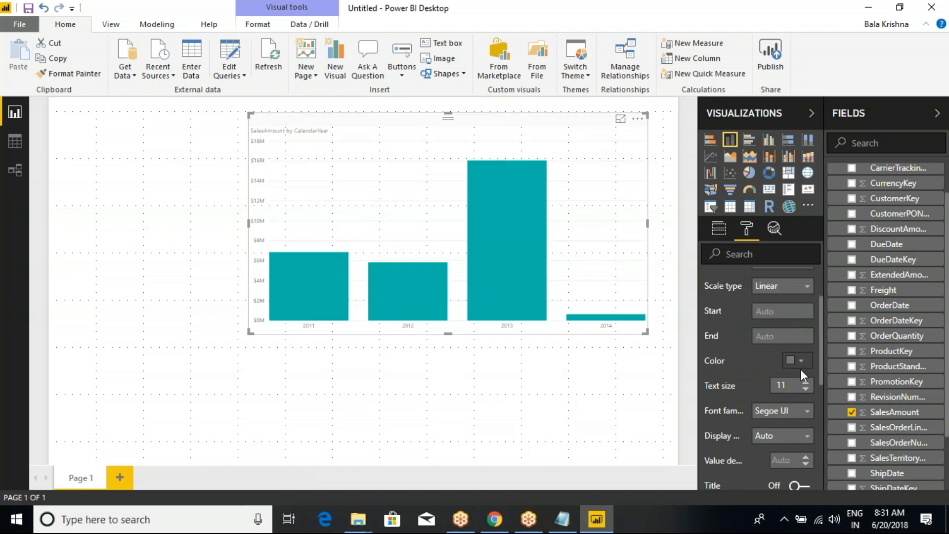
left_click(796, 361)
left_click(715, 302)
scroll(730, 345, "down", 1)
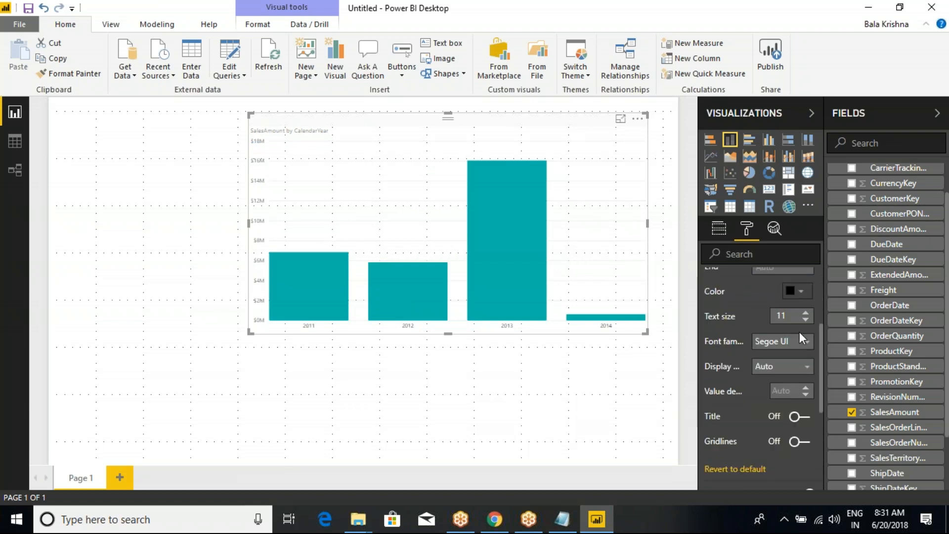
left_click(805, 312)
left_click(805, 312)
left_click(805, 312)
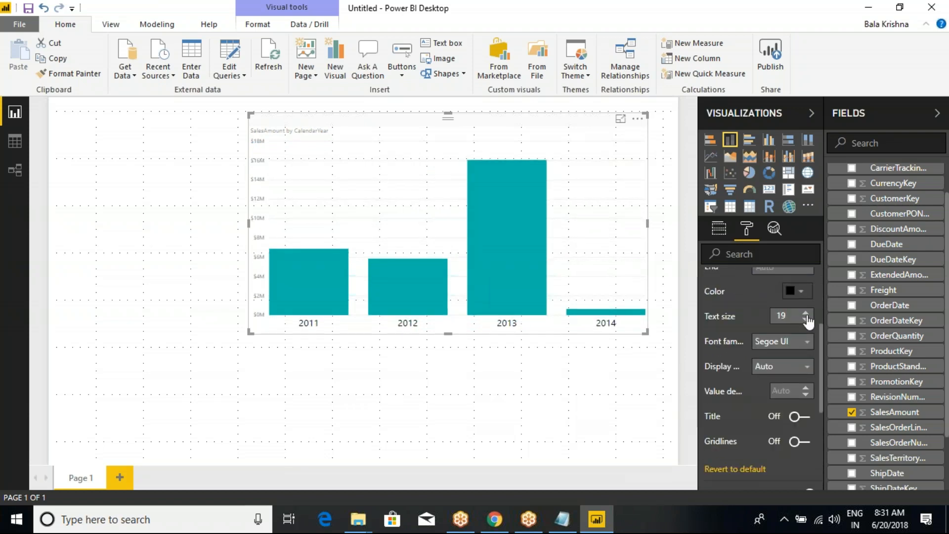
left_click(779, 345)
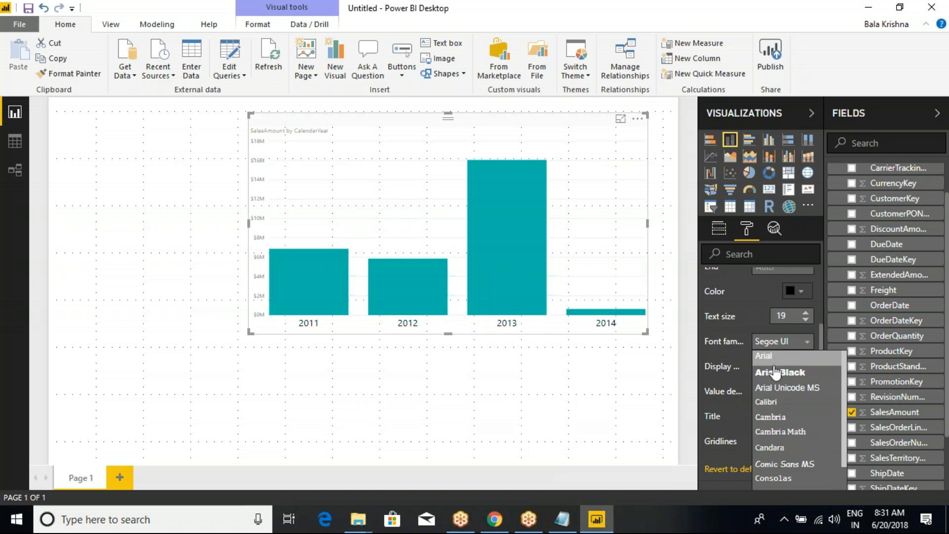
left_click(780, 372)
scroll(732, 321, "up", 2)
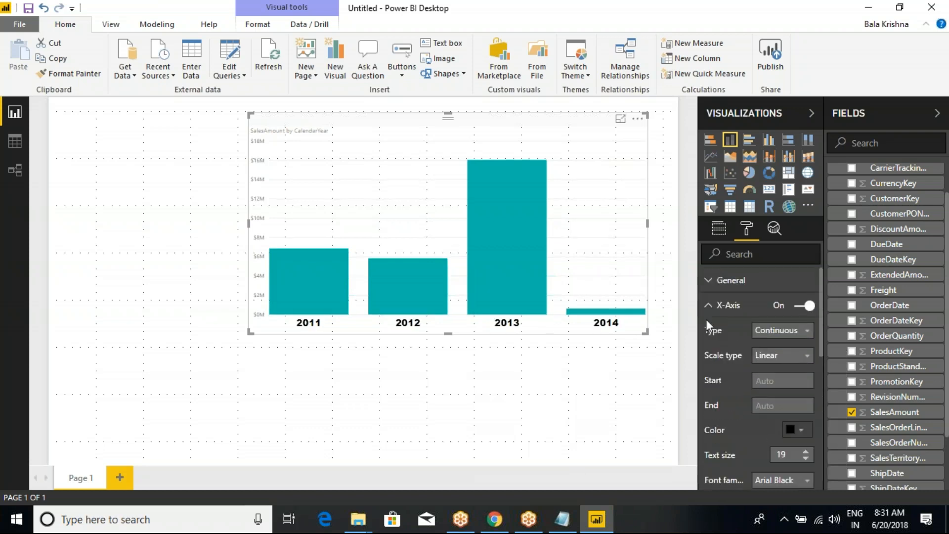
left_click(708, 309)
Format the chart's Y-axis labels in black, with text size 15 and the Arial Black font.
left_click(708, 329)
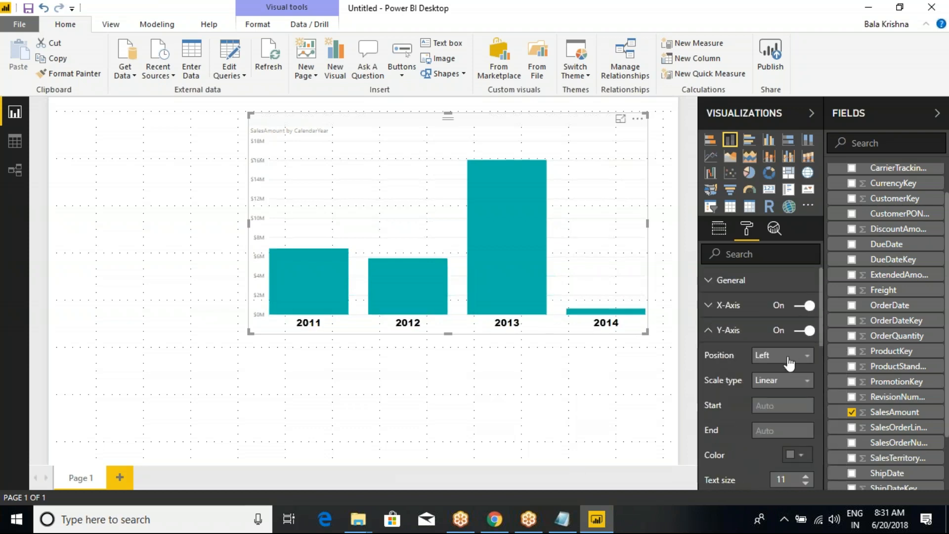
scroll(791, 361, "down", 3)
left_click(796, 316)
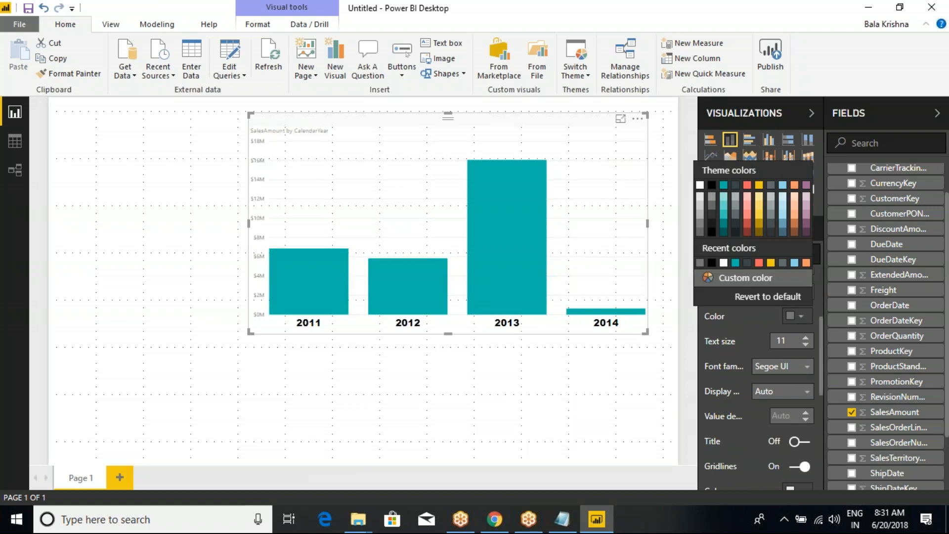
left_click(711, 263)
left_click(806, 338)
left_click(806, 338)
left_click(806, 338)
left_click(806, 338)
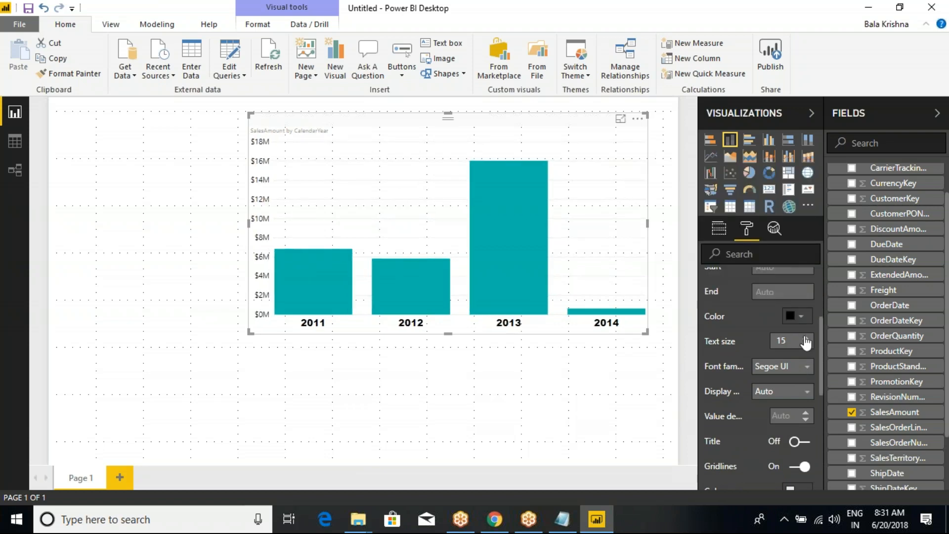
left_click(788, 368)
left_click(778, 389)
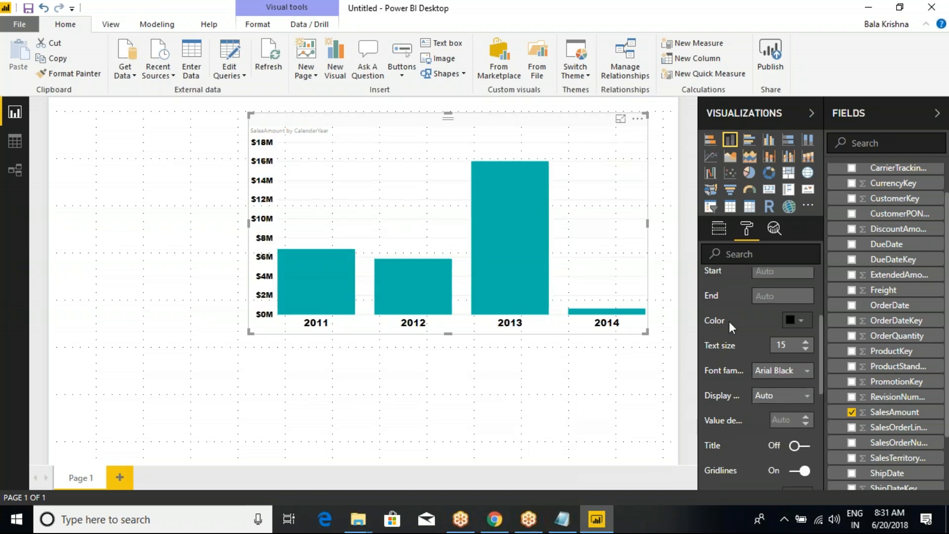
scroll(726, 319, "up", 5)
left_click(710, 330)
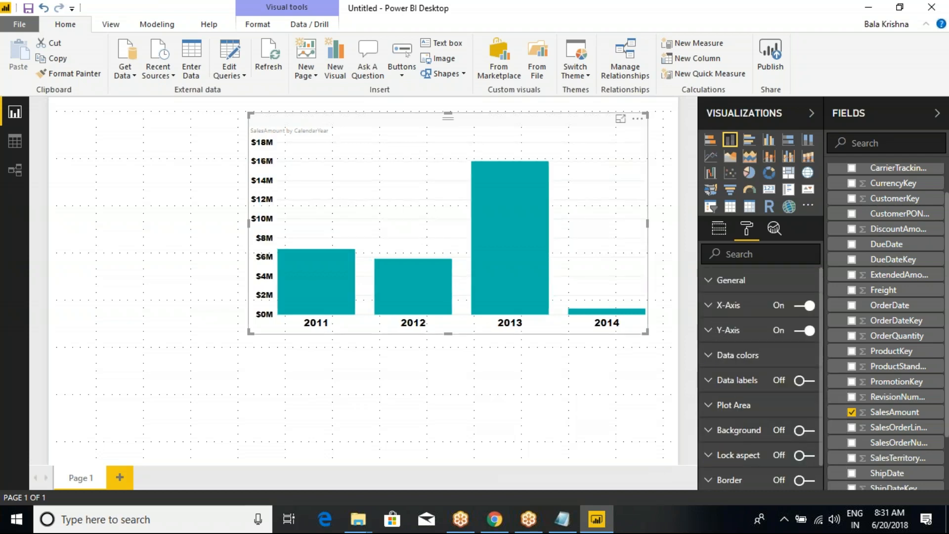
Widen the column chart by extending its left edge, and leave none of its columns highlighted.
left_click_drag(251, 225, 204, 224)
left_click(467, 203)
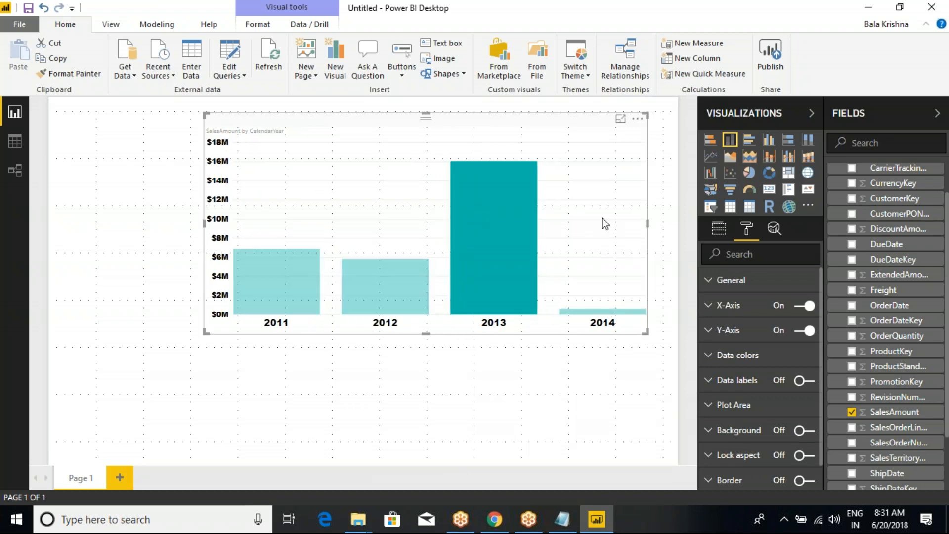
left_click(536, 221)
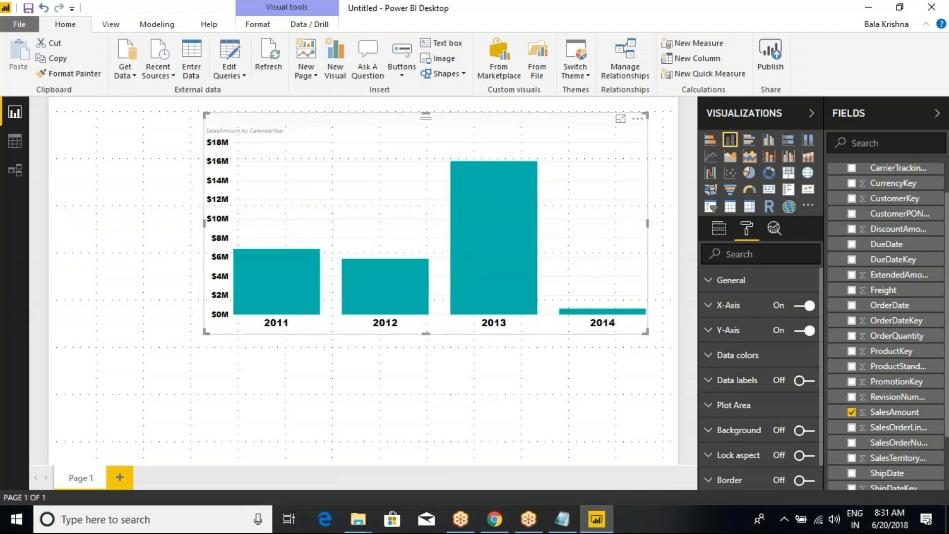
Turn on the chart's data labels and set their display units to None.
scroll(712, 341, "down", 1)
left_click(802, 352)
left_click(711, 361)
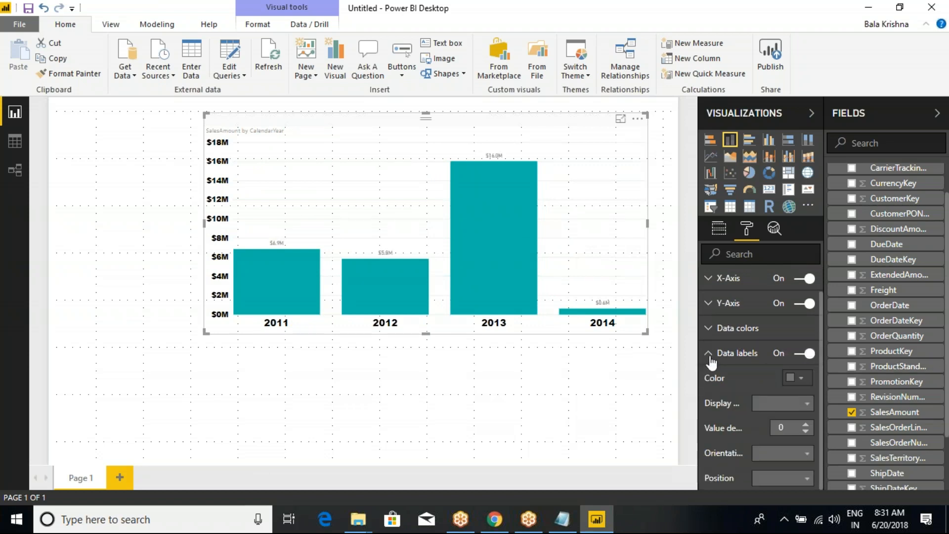
scroll(767, 390, "down", 3)
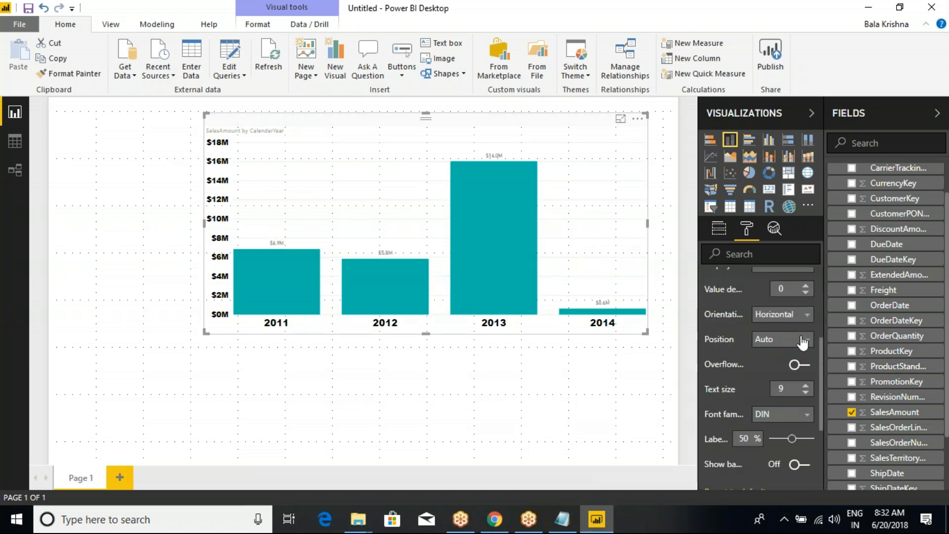
left_click(801, 339)
left_click(776, 356)
scroll(767, 340, "up", 3)
left_click(771, 339)
left_click(766, 362)
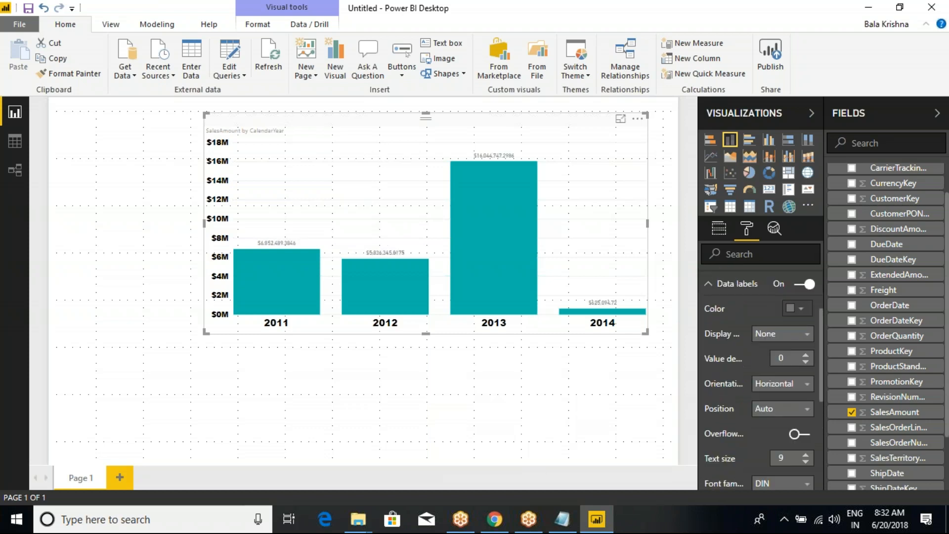
Format the chart's data labels in black, with text size 14 and the Arial Black font.
left_click(795, 309)
left_click(712, 184)
scroll(770, 425, "down", 2)
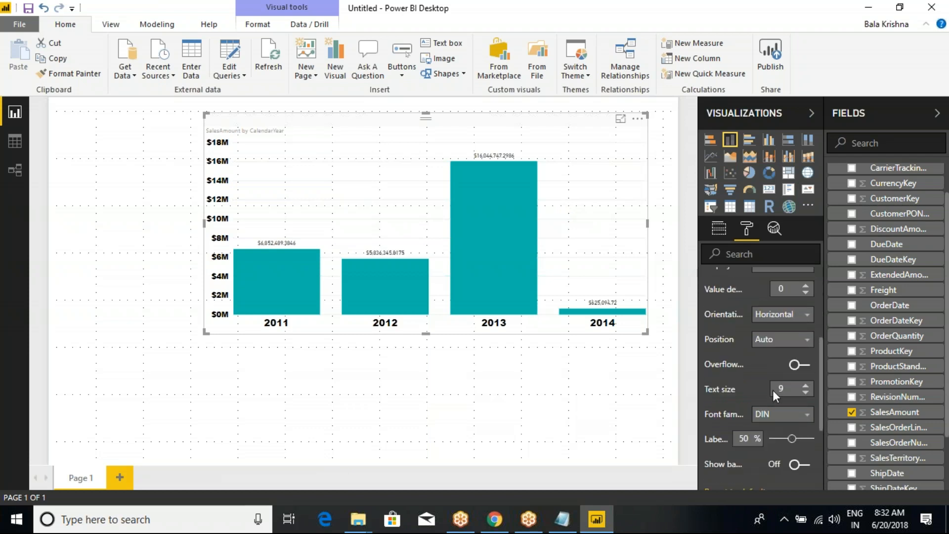
left_click(804, 386)
left_click(805, 385)
left_click(805, 385)
left_click(805, 386)
left_click(804, 385)
left_click(783, 413)
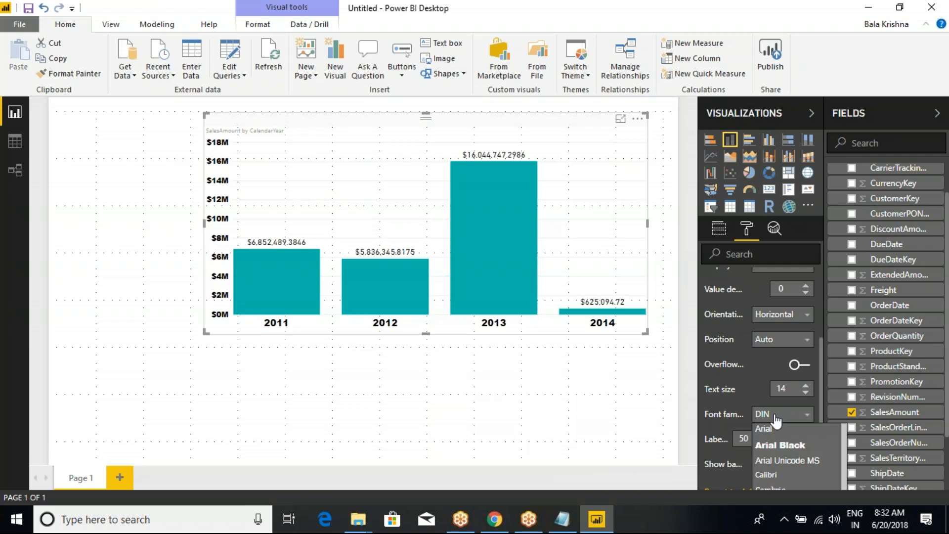
left_click(779, 434)
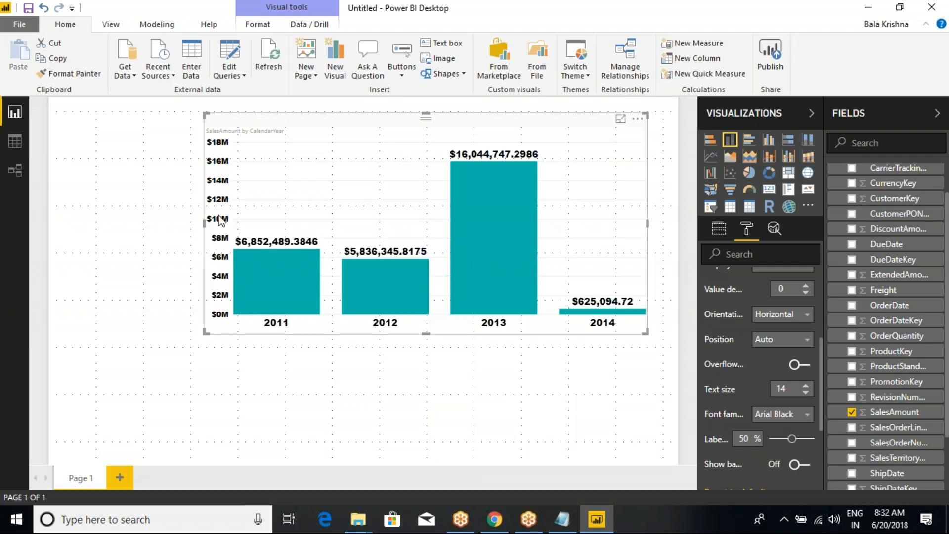
Extend the chart's left edge a little further into the empty canvas and reselect the chart.
left_click_drag(205, 221, 171, 223)
left_click(169, 218)
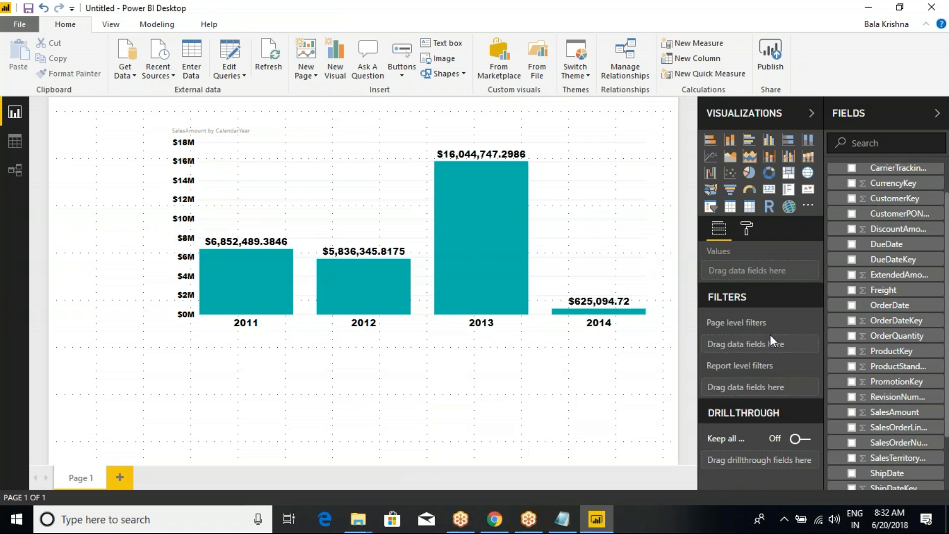
left_click(547, 177)
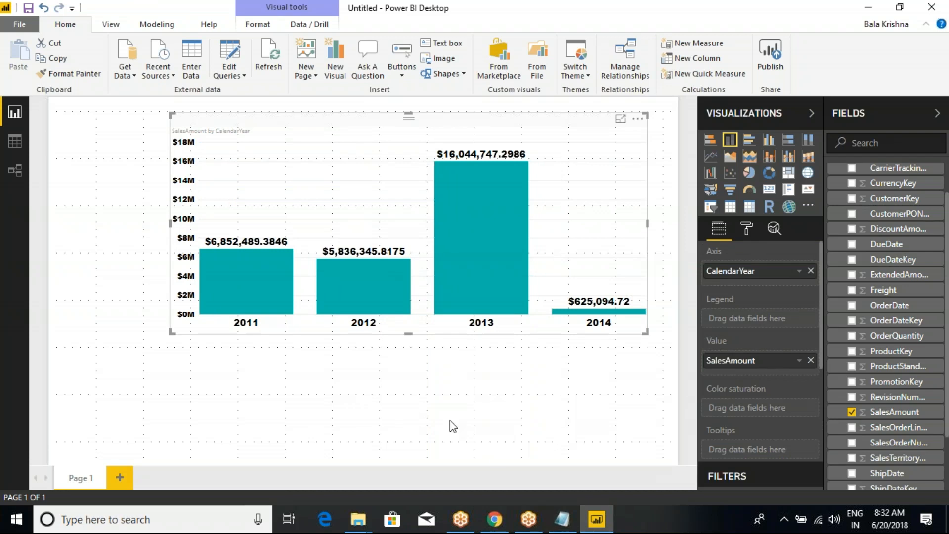
mouse_move(492, 290)
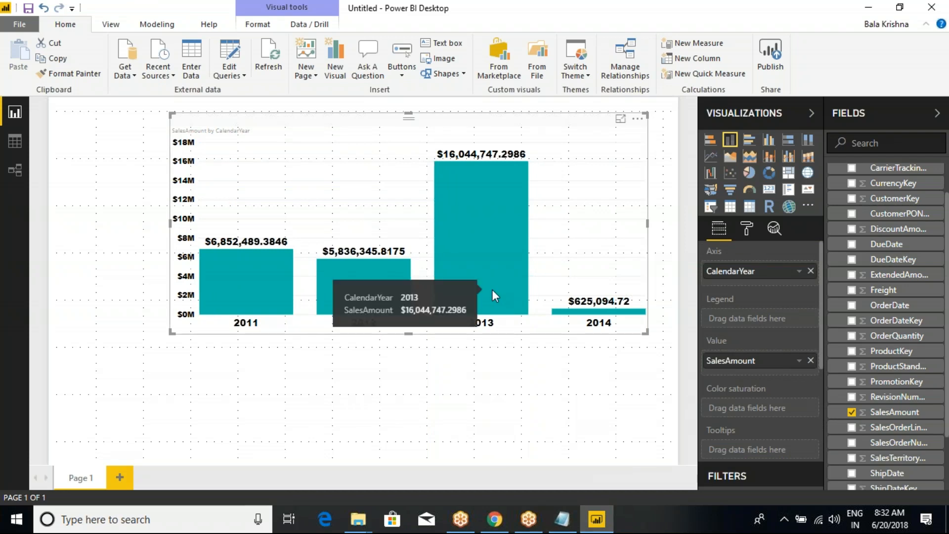
key("ctrl+2")
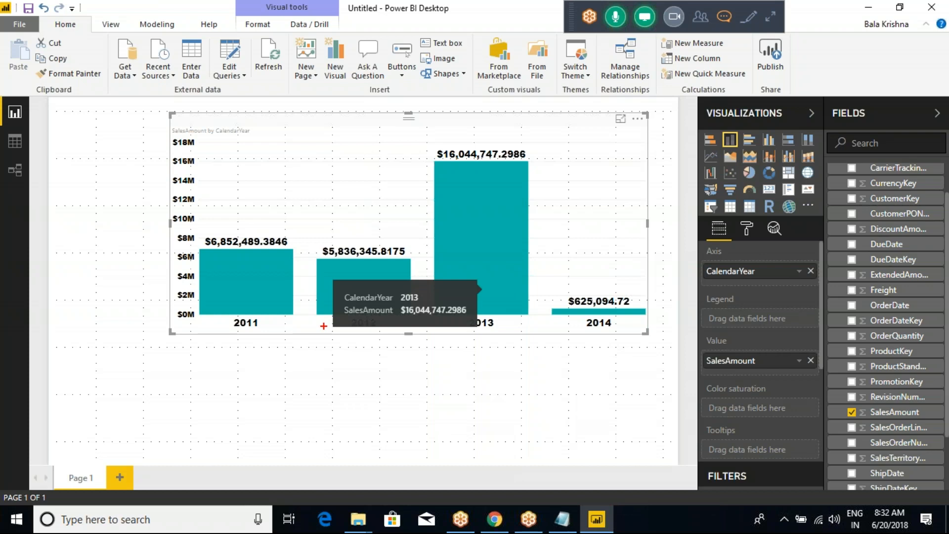
left_click_drag(241, 334, 245, 391)
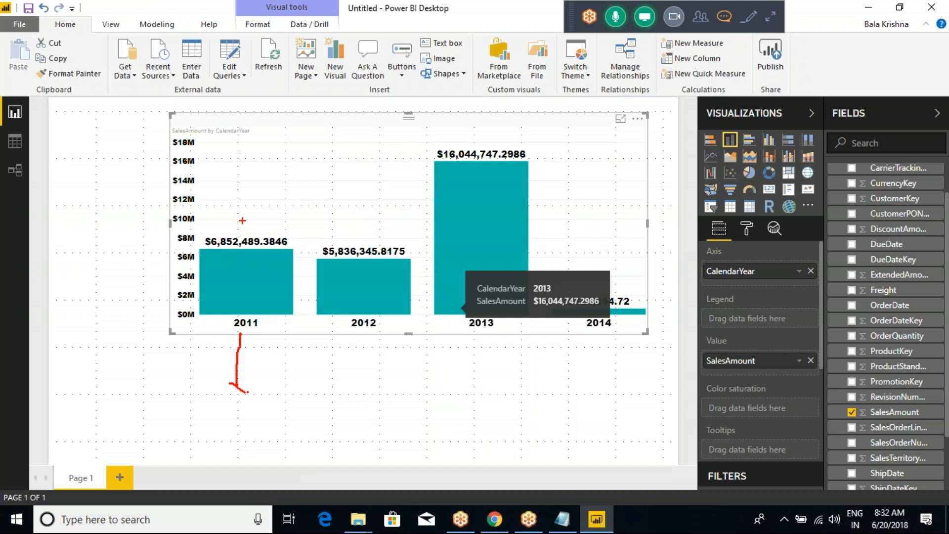
key("Escape")
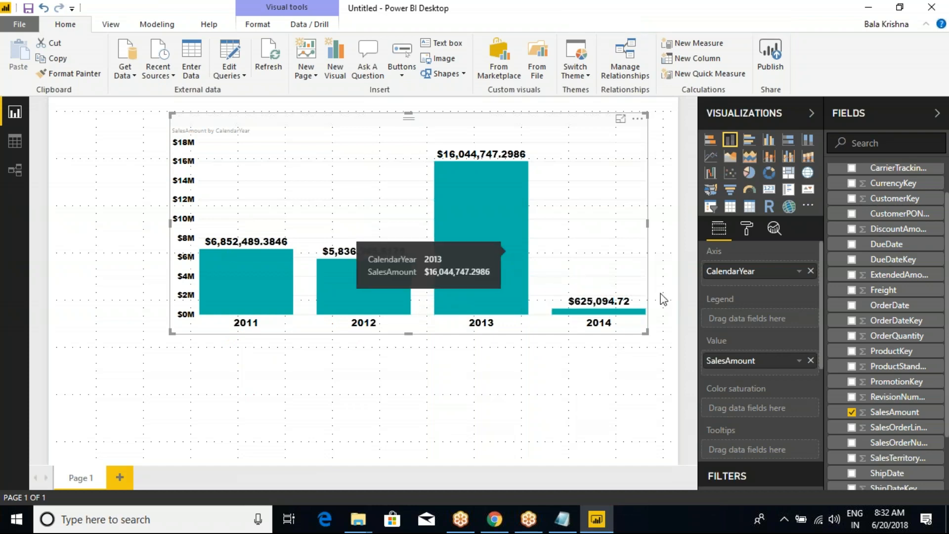
Open the FactInternetSales table's data and inspect its ProductKey and OrderDateKey columns.
scroll(852, 223, "up", 2)
left_click(834, 189)
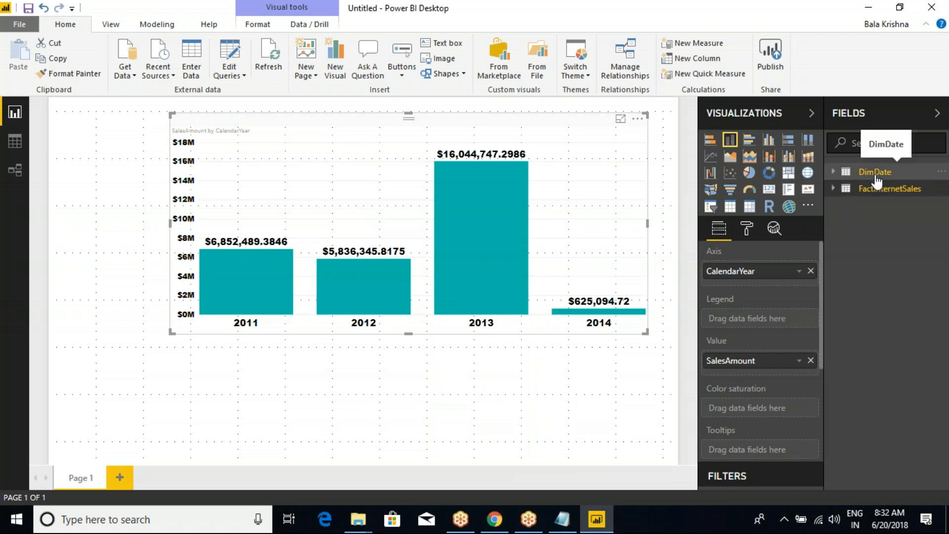
left_click(833, 188)
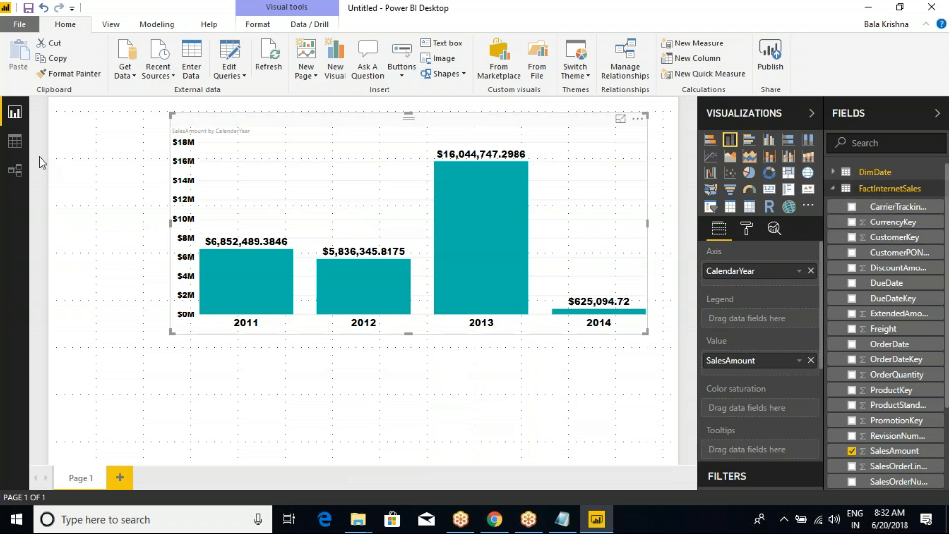
left_click(6, 141)
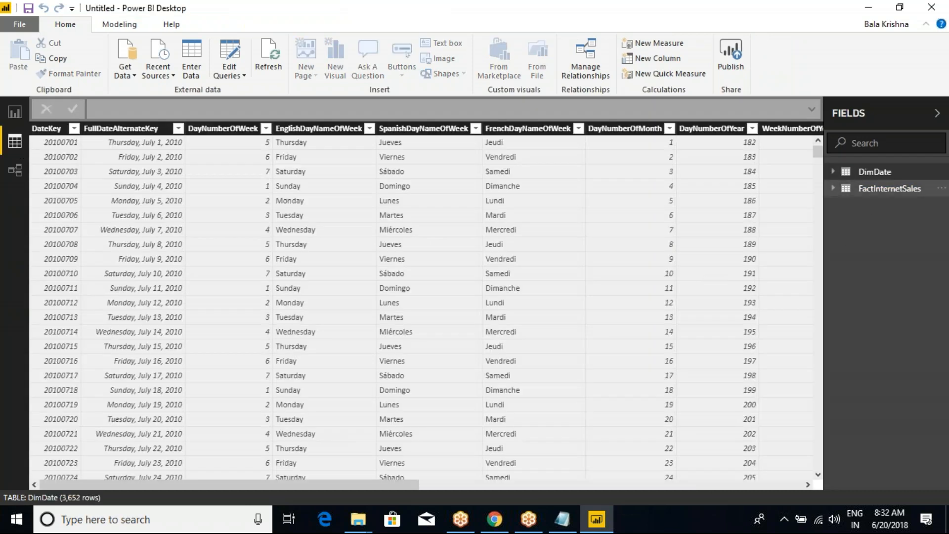
left_click(858, 190)
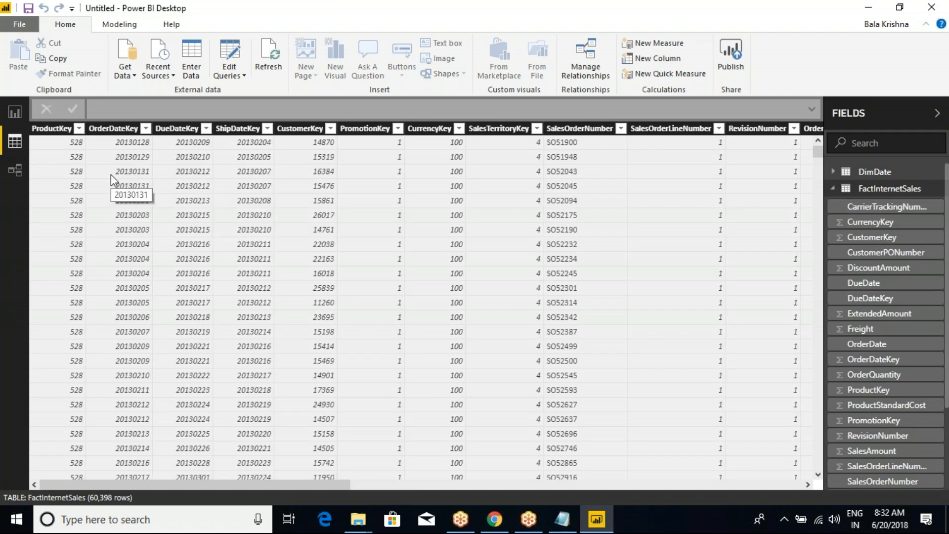
left_click(65, 143)
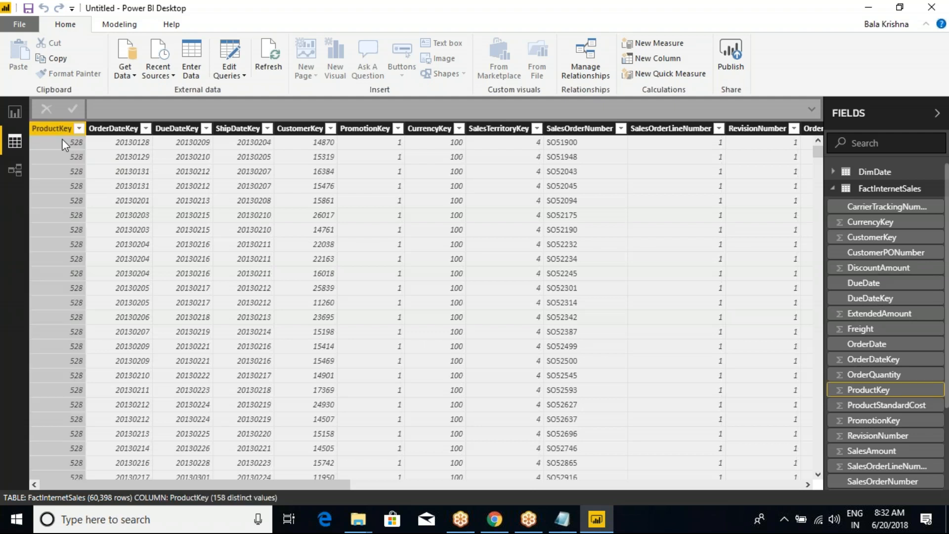
left_click(118, 144)
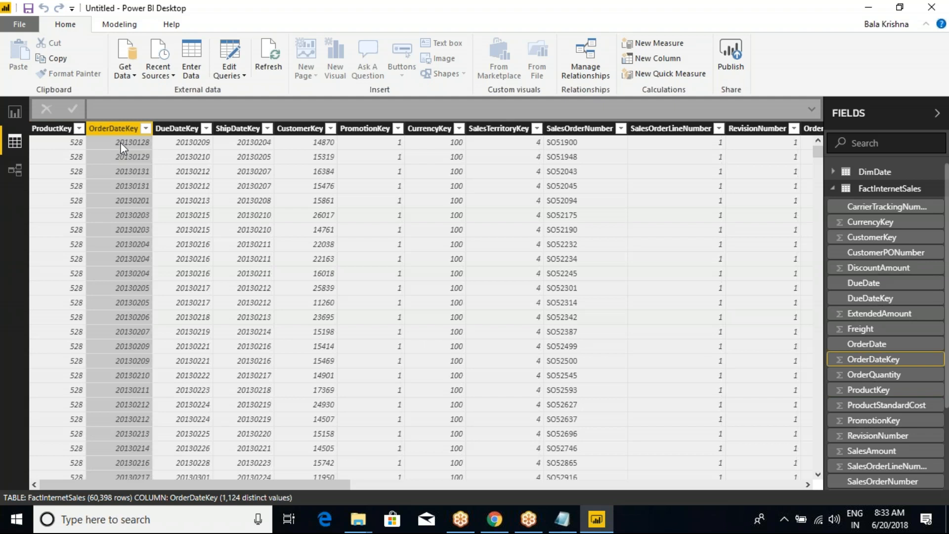
mouse_move(110, 82)
left_mouse_down()
mouse_move(104, 123)
mouse_move(117, 126)
left_mouse_up()
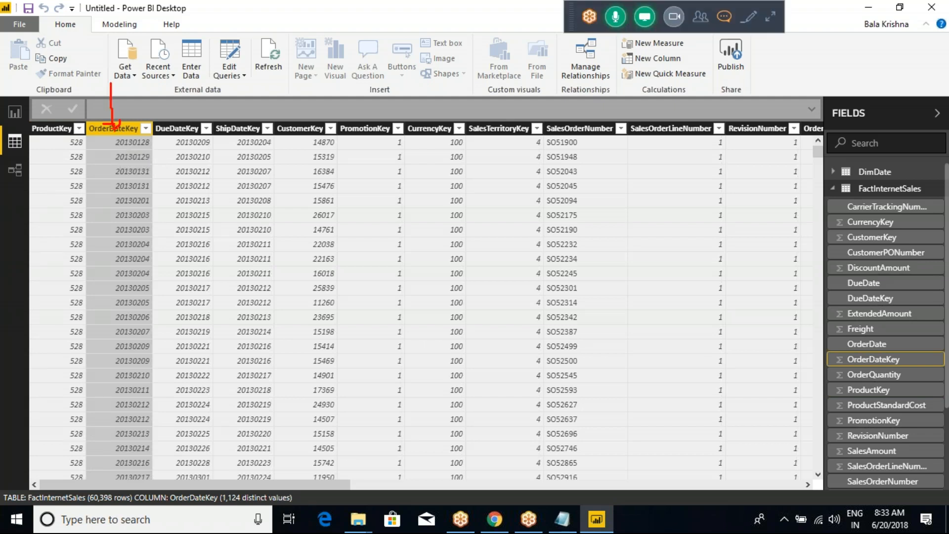
left_click_drag(175, 97, 167, 125)
mouse_move(305, 141)
left_mouse_down()
mouse_move(324, 132)
mouse_move(398, 156)
mouse_move(383, 139)
left_mouse_up()
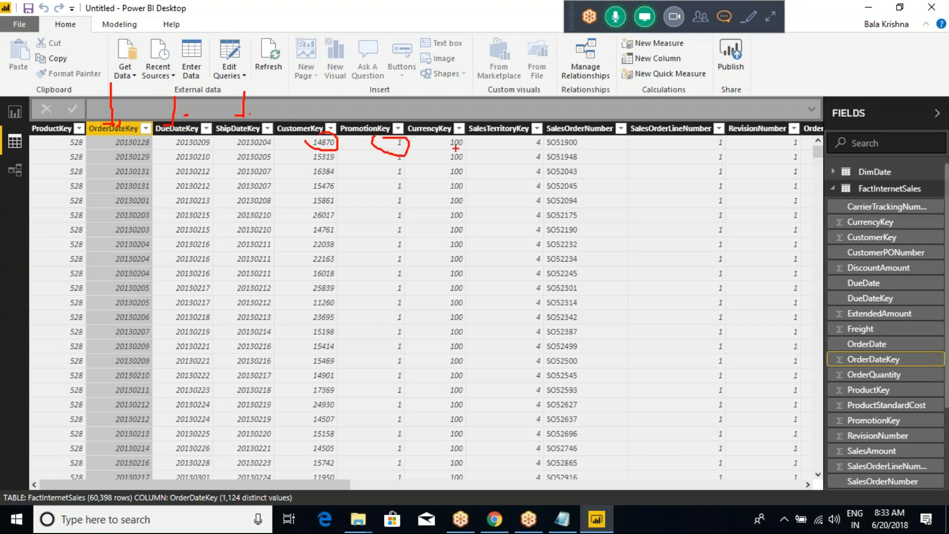
mouse_move(433, 147)
left_mouse_down()
mouse_move(466, 146)
mouse_move(429, 133)
left_mouse_up()
key("Escape")
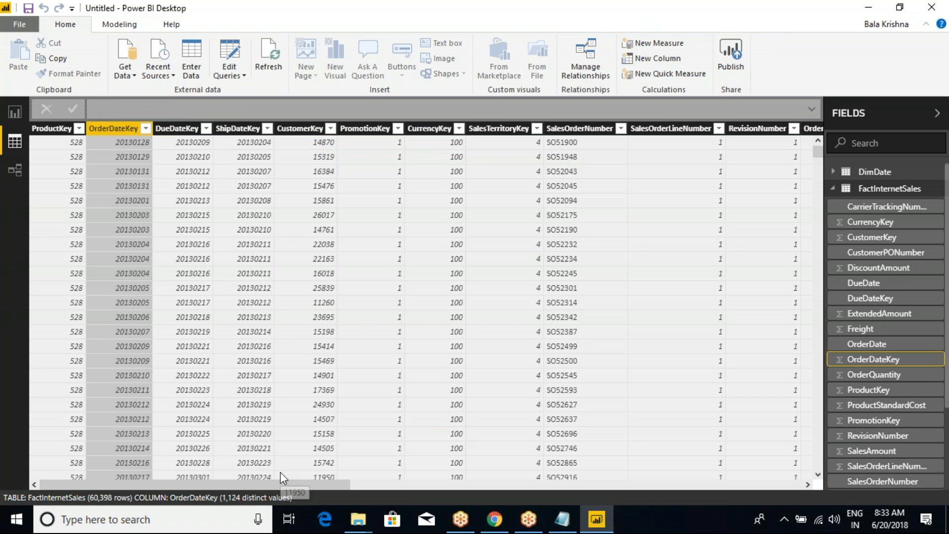
key("ctrl+2")
left_click_drag(364, 105, 361, 120)
left_click_drag(349, 105, 432, 109)
mouse_move(372, 87)
left_mouse_down()
mouse_move(357, 96)
mouse_move(506, 137)
left_mouse_up()
left_click_drag(144, 87, 131, 112)
left_click(124, 109)
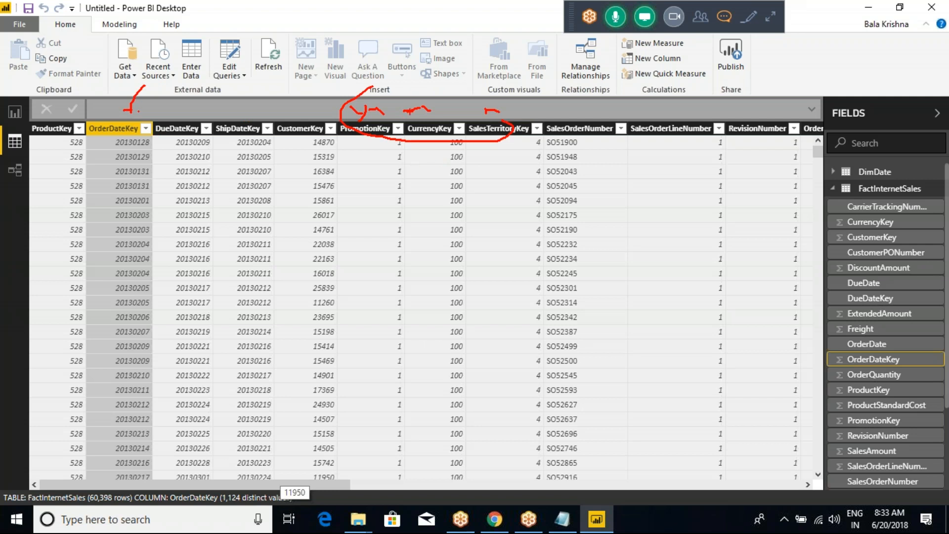
key("Escape")
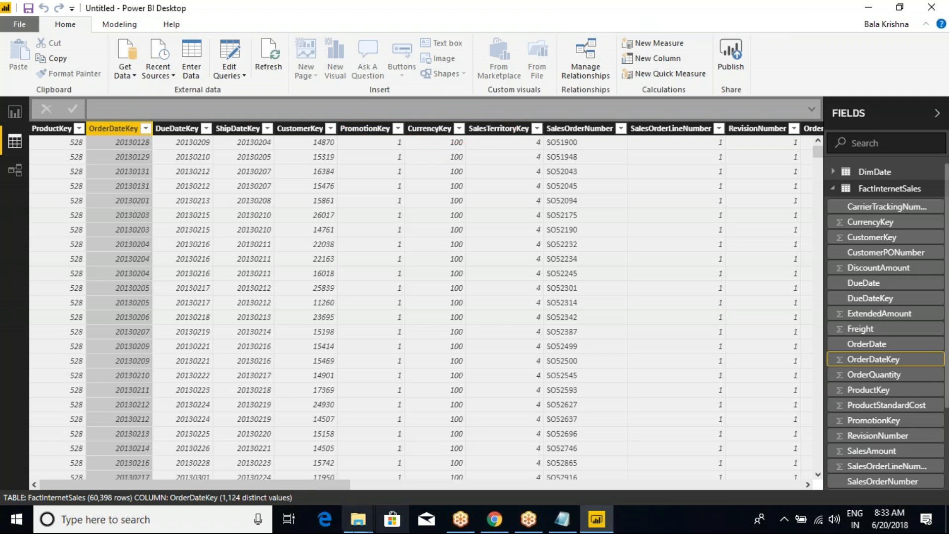
Examine the OrderDate column at the far end of the FactInternetSales table.
left_click_drag(269, 487, 741, 497)
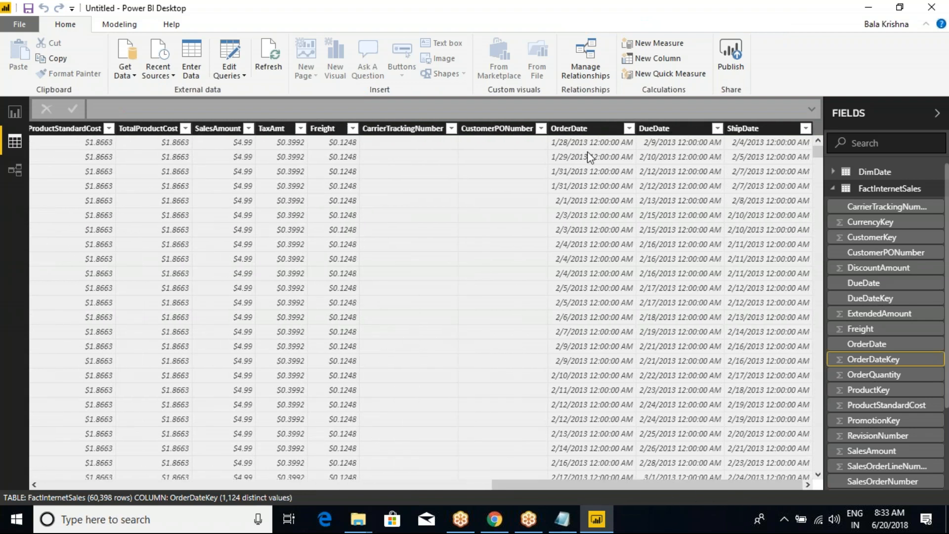
left_click(583, 135)
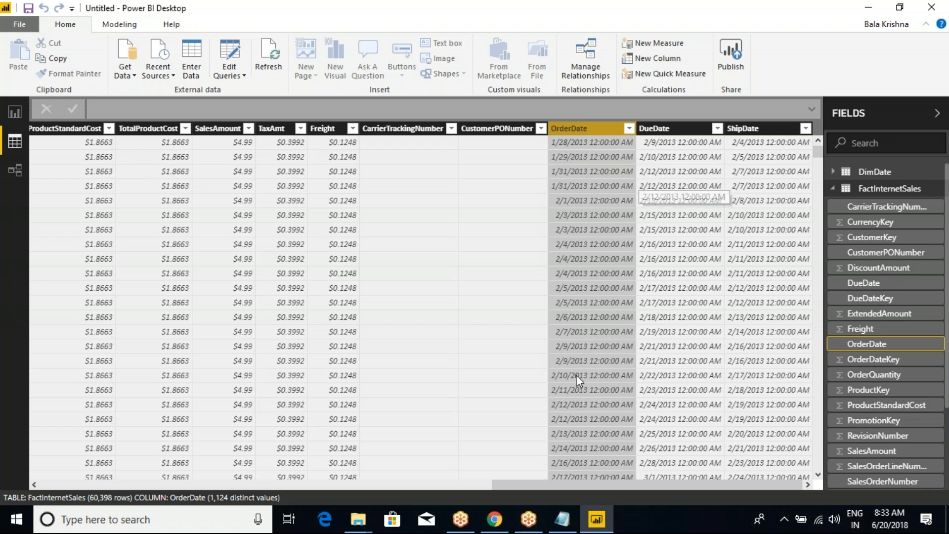
left_click_drag(636, 482, 125, 486)
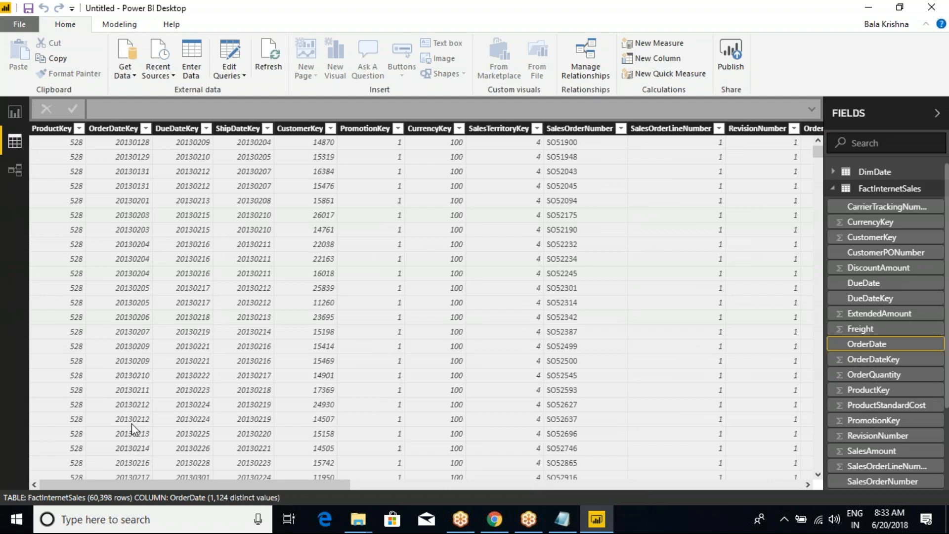
Return to the report, delete the DimDate table from the model, and collapse the FactInternetSales field list.
left_click(17, 112)
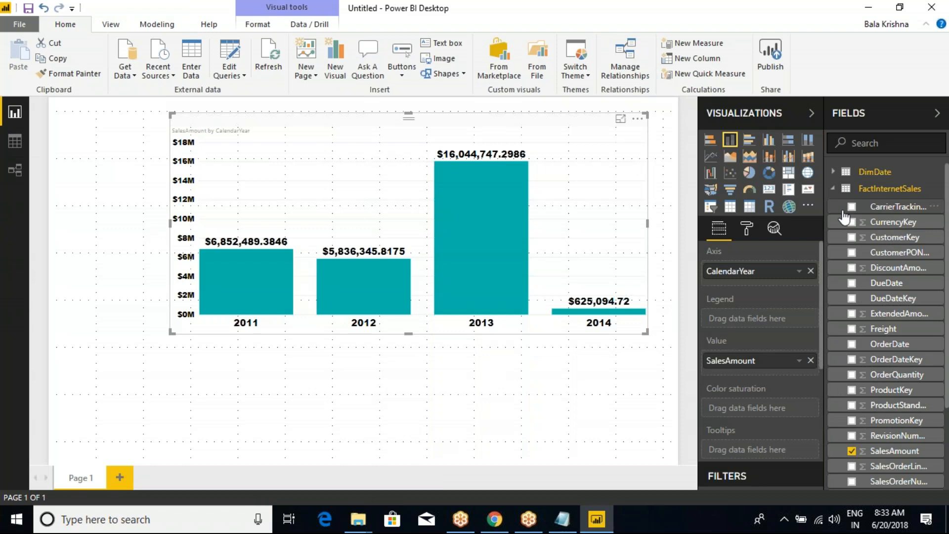
left_click(833, 188)
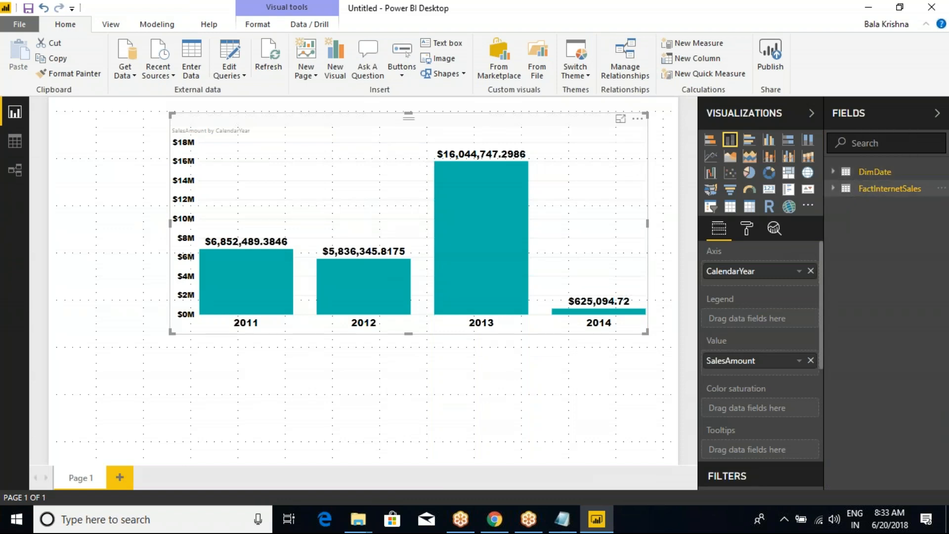
left_click(938, 174)
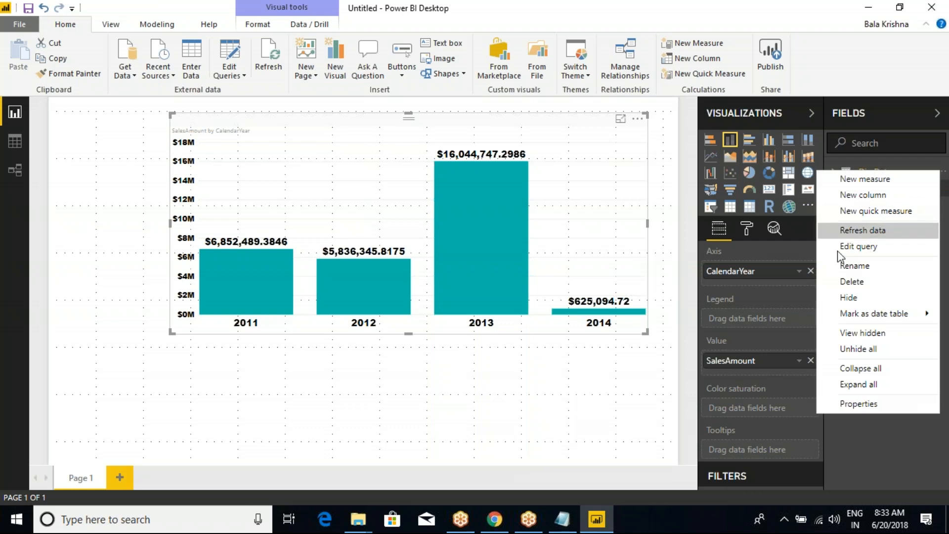
left_click(847, 279)
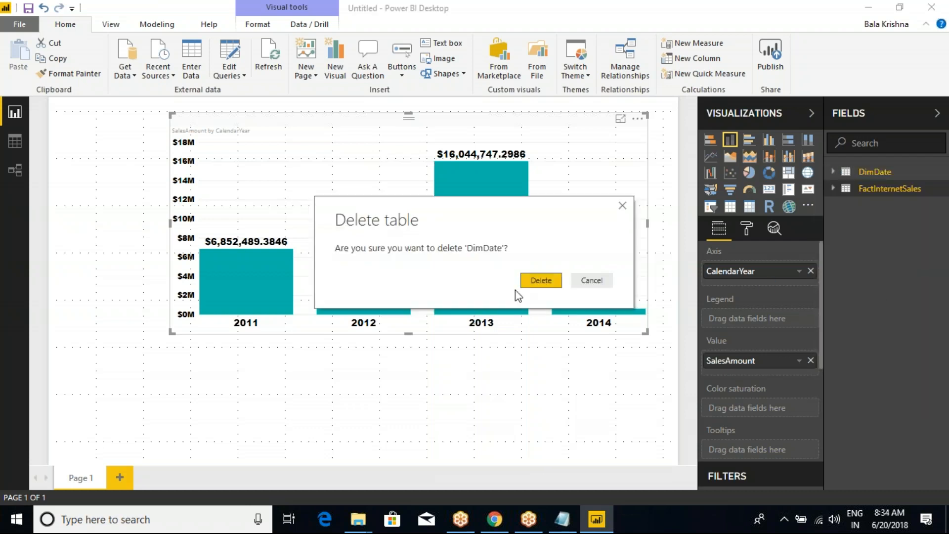
left_click(532, 280)
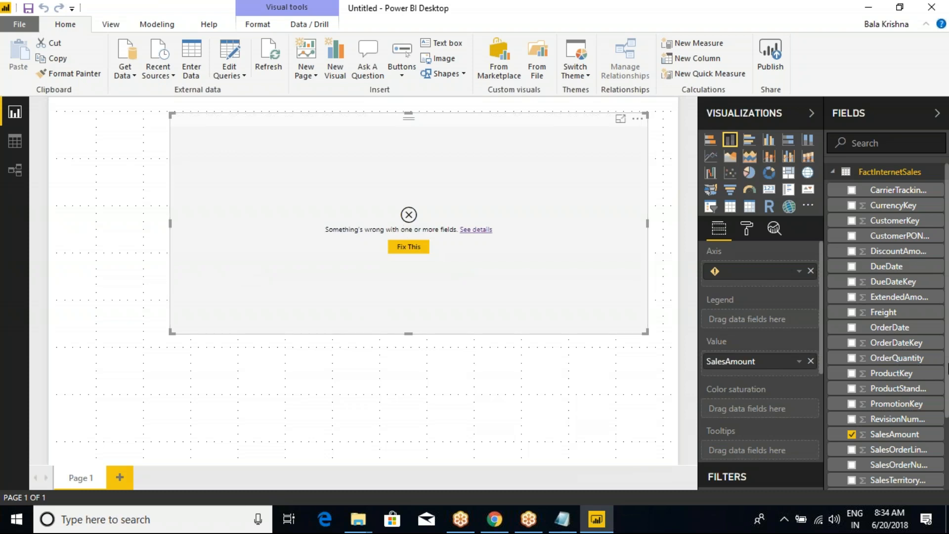
left_click(831, 174)
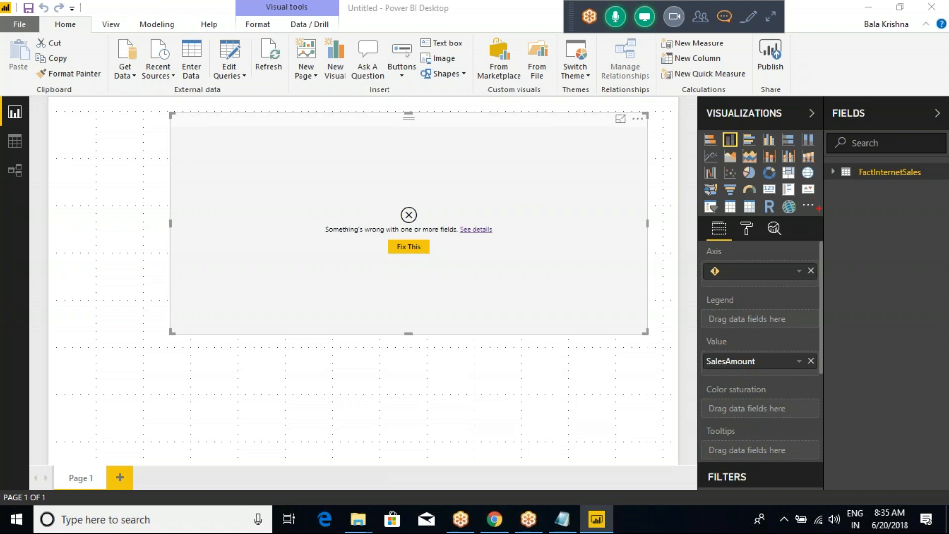
left_click_drag(829, 184, 942, 223)
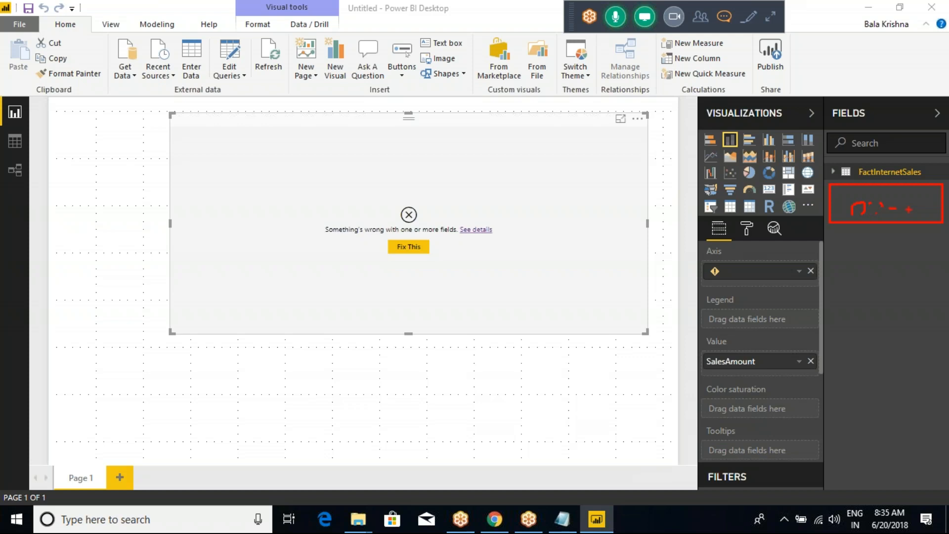
key("Escape")
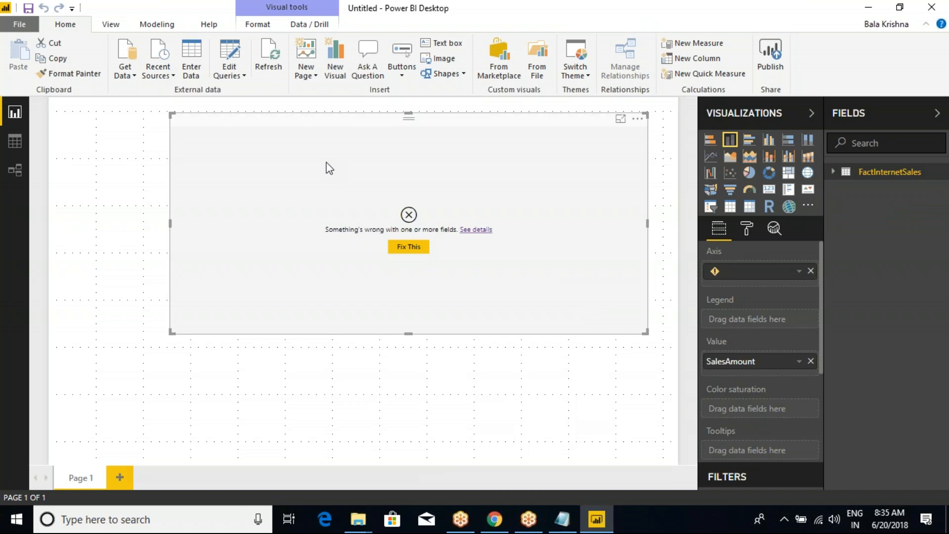
Look over the new data source choices in the Power Query Editor and close the editor without adding one.
left_click(239, 77)
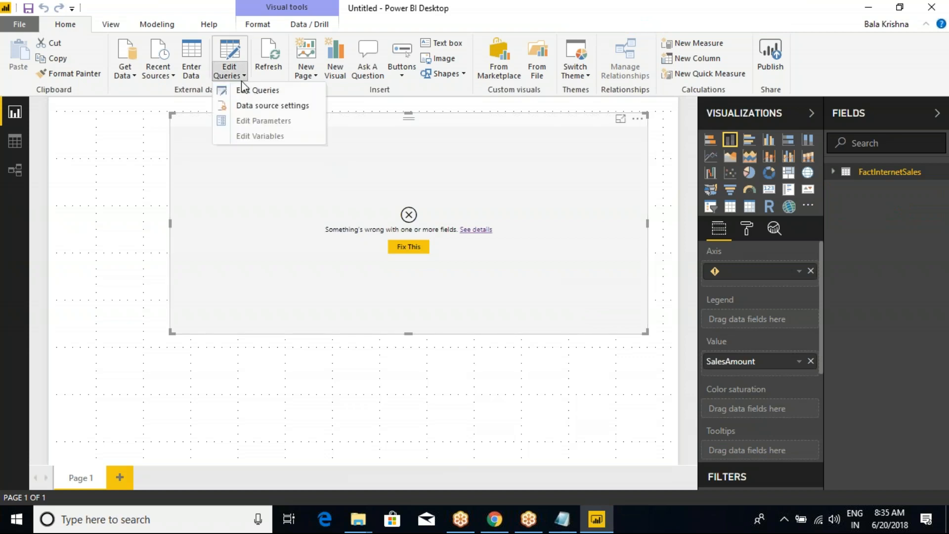
left_click(242, 90)
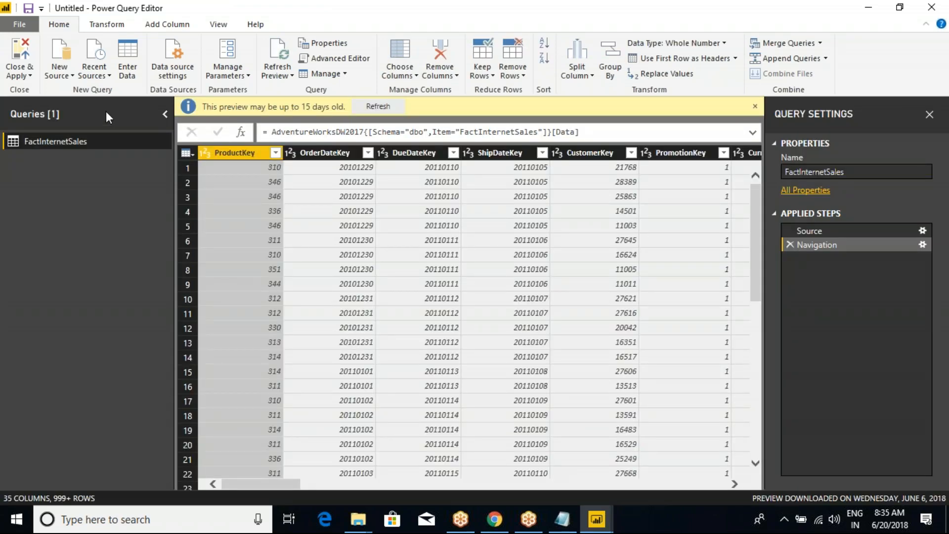
left_click(72, 77)
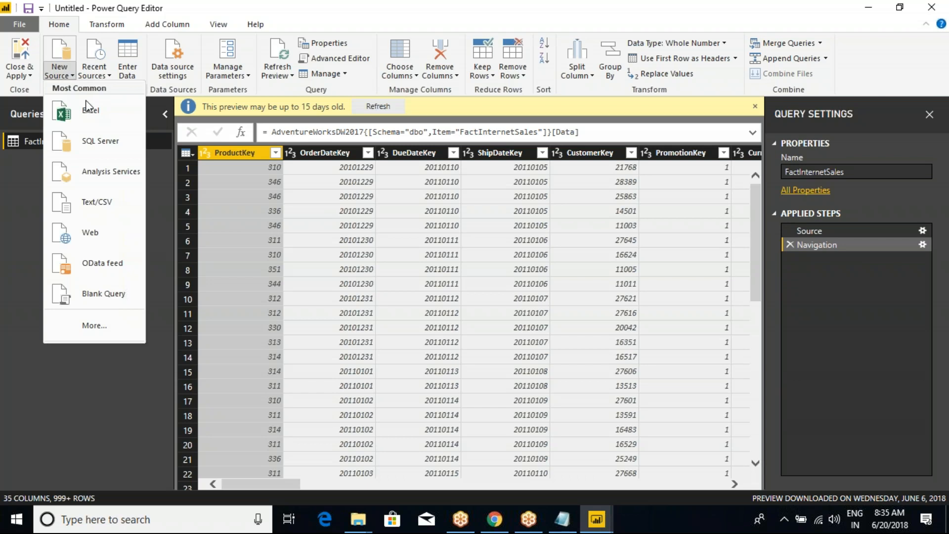
left_click(353, 19)
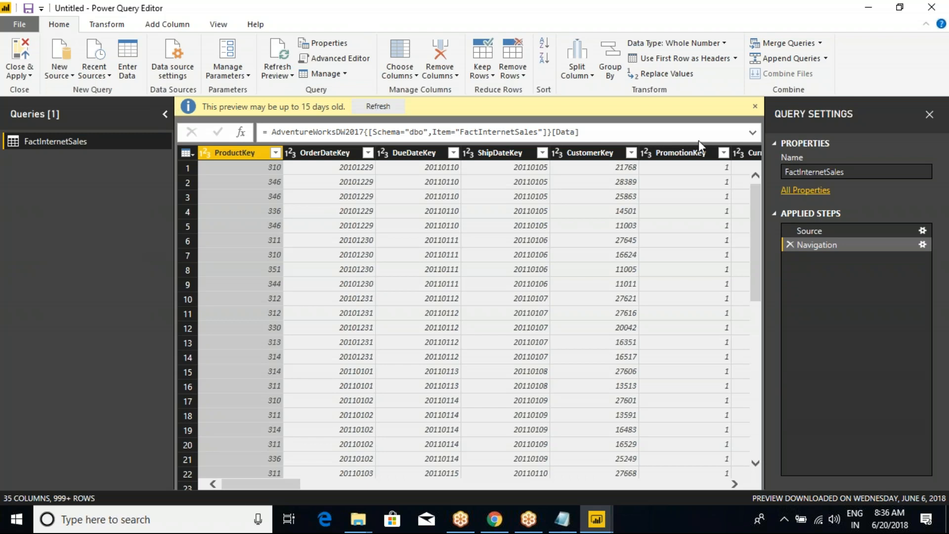
left_click(931, 7)
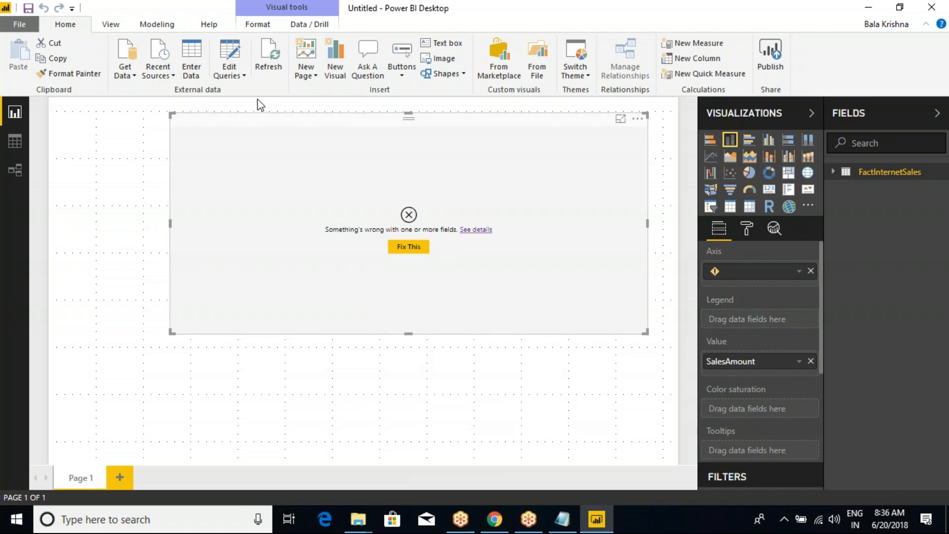
Start a new calculated table and select its entire default formula for replacement.
left_click(156, 27)
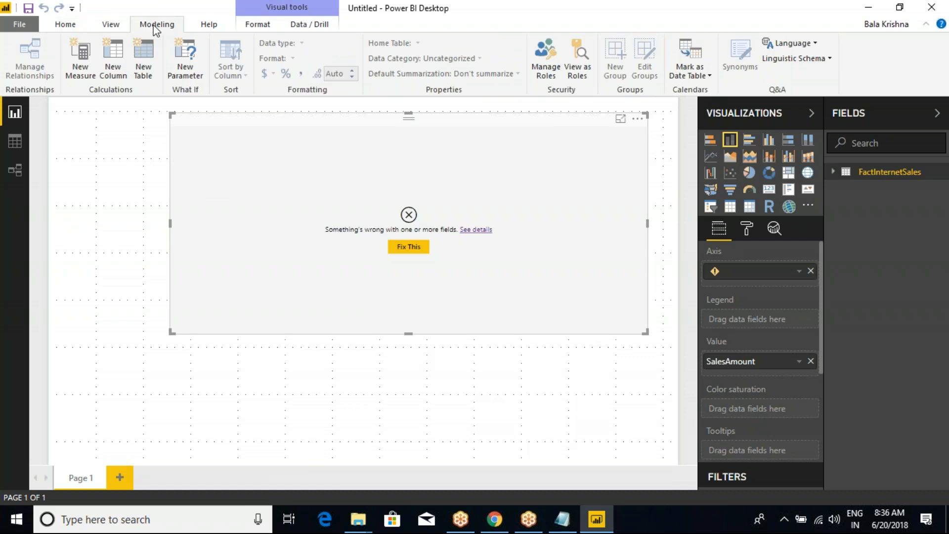
left_click(143, 77)
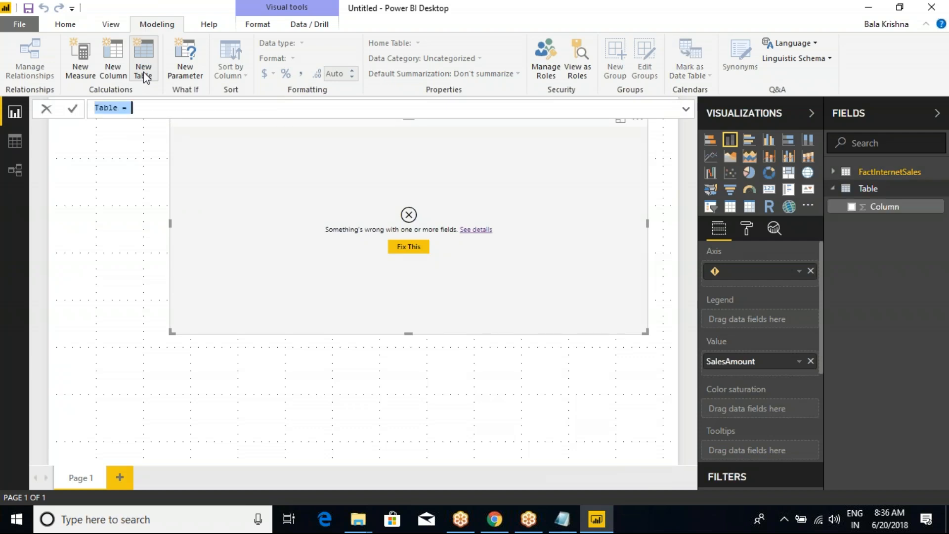
left_click(134, 113)
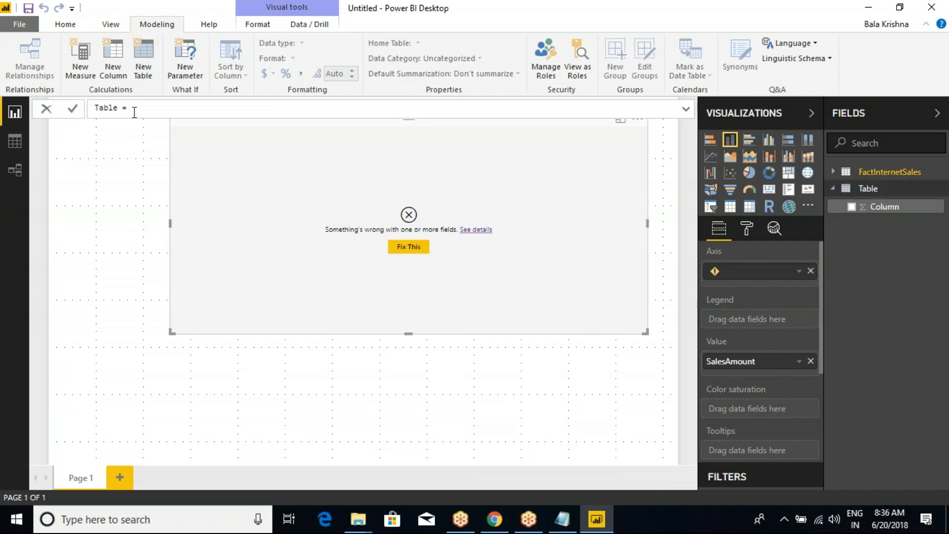
key("ctrl+a")
type("dIMtIME")
key("BackSpace")
key("BackSpace")
key("BackSpace")
key("BackSpace")
key("BackSpace")
key("BackSpace")
key("BackSpace")
Define the new calculated table as DImTIme = CALENDARAUTO(12) and commit the formula.
type("DImTIme =")
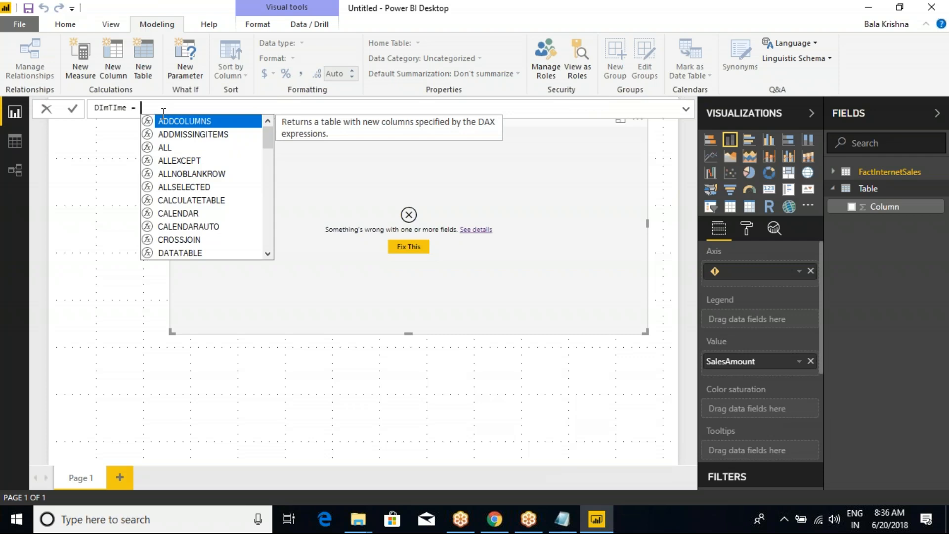
type(" cale")
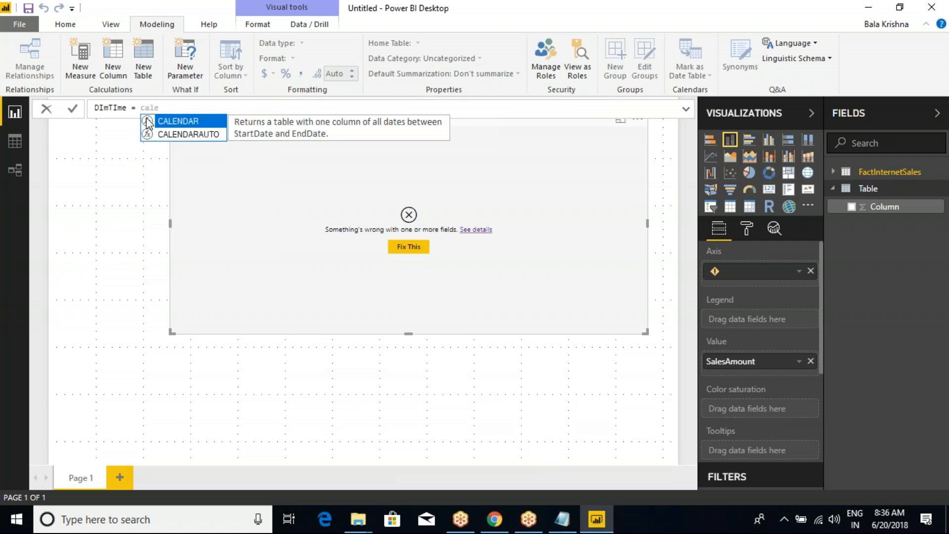
key("Down")
key("Tab")
type("(")
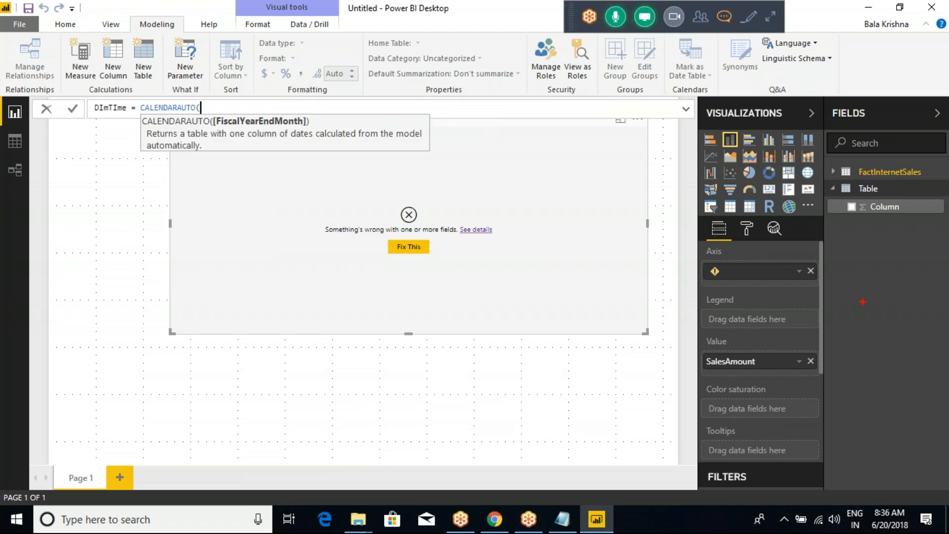
mouse_move(816, 149)
left_mouse_down()
mouse_move(842, 183)
mouse_move(929, 186)
left_mouse_up()
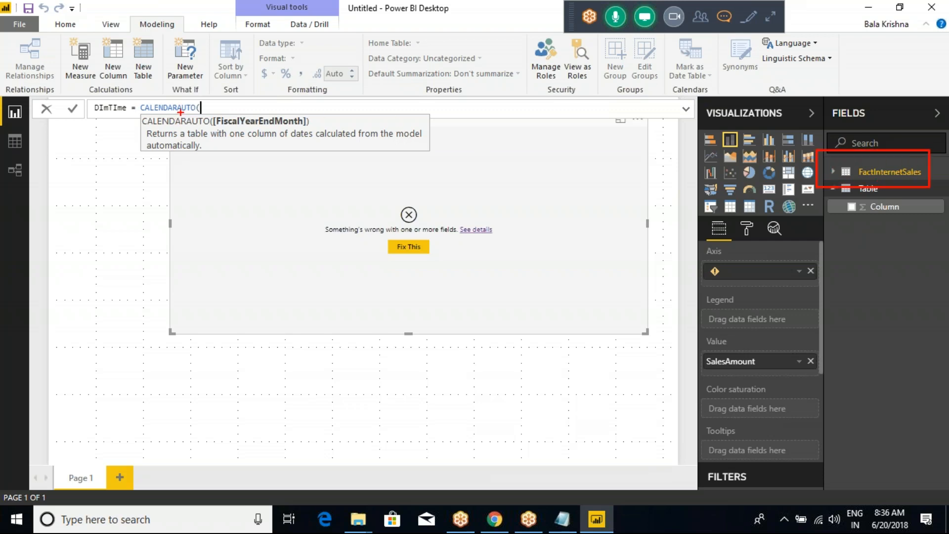
key("Escape")
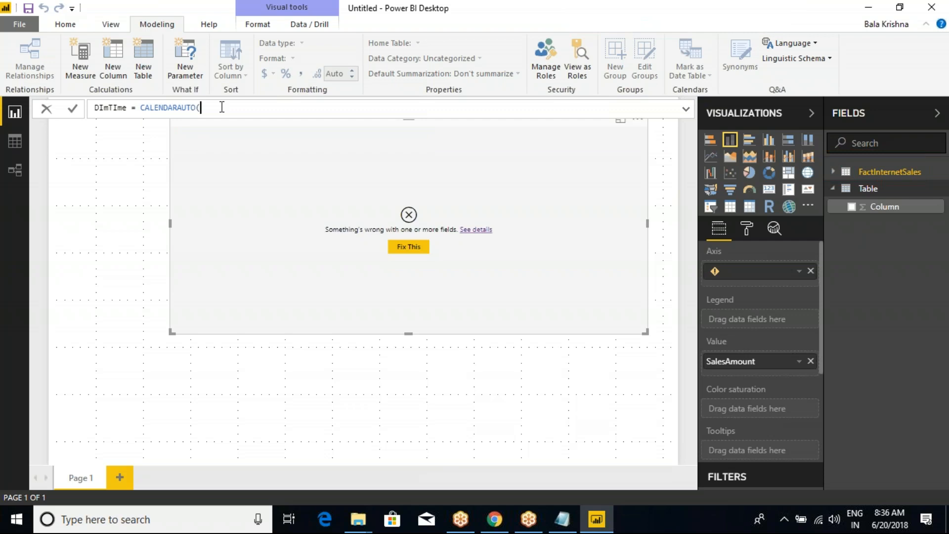
key("BackSpace")
type("(")
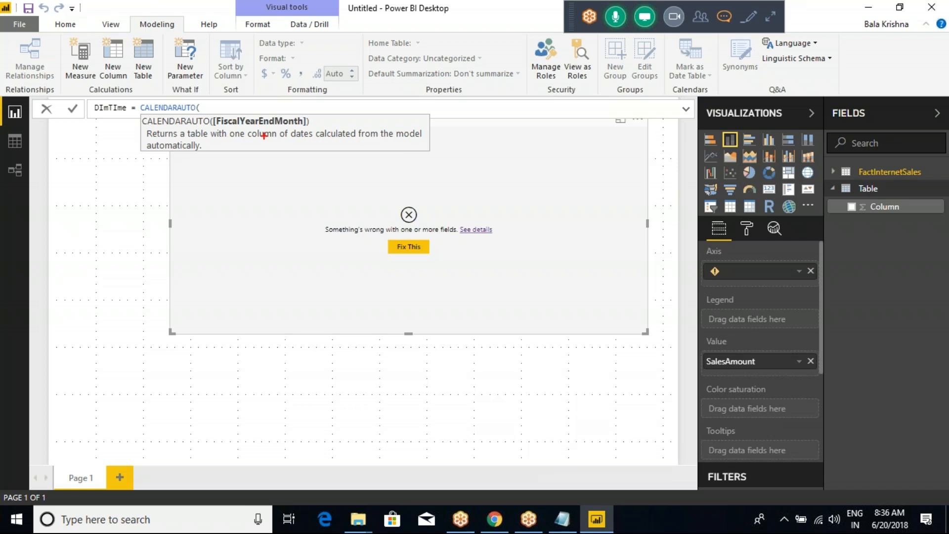
key("Escape")
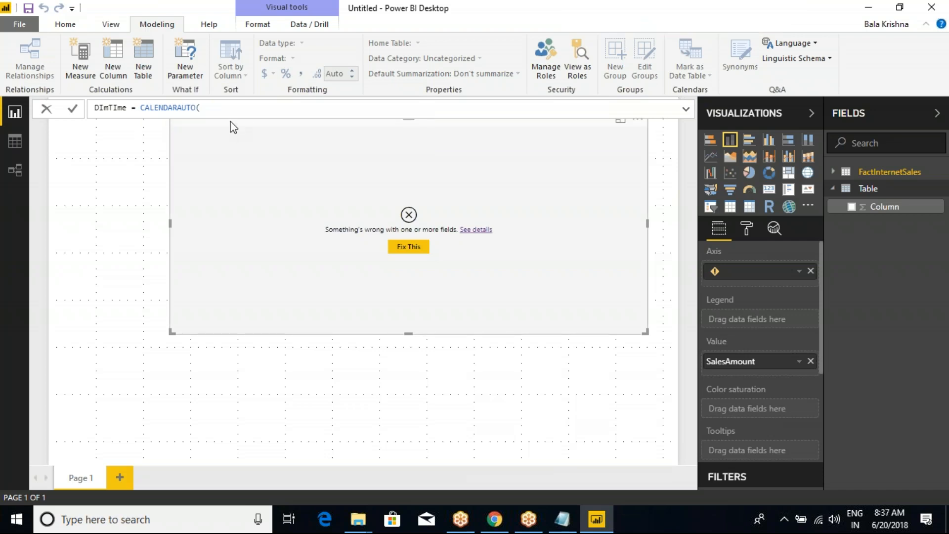
type("12")
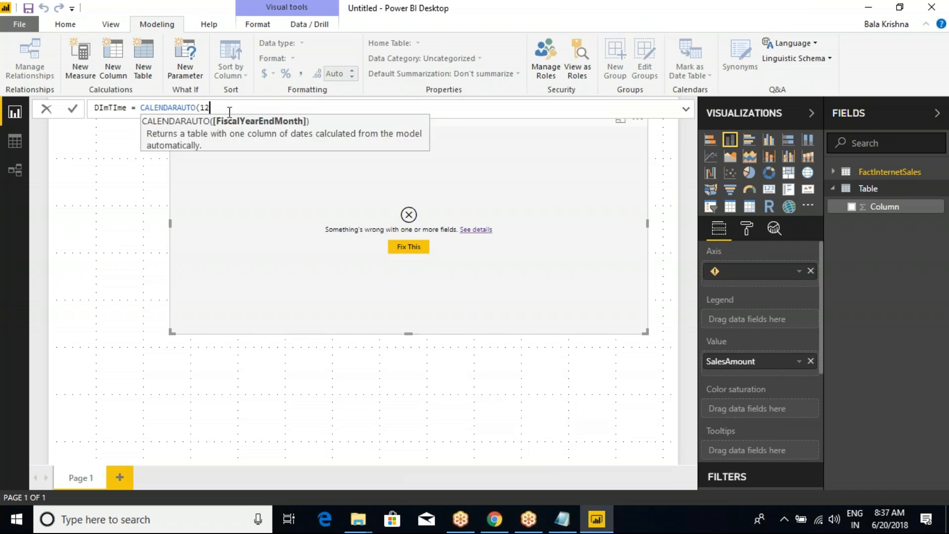
type(")")
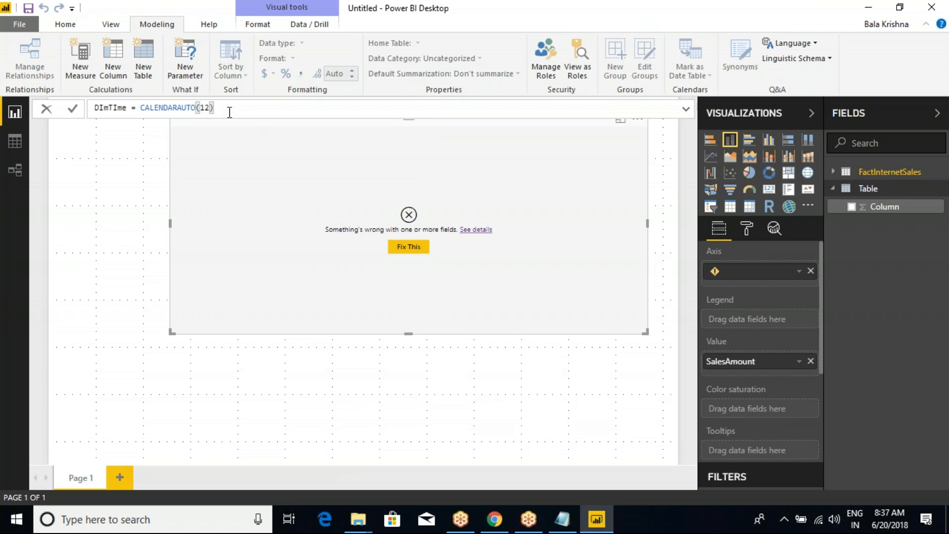
key("Return")
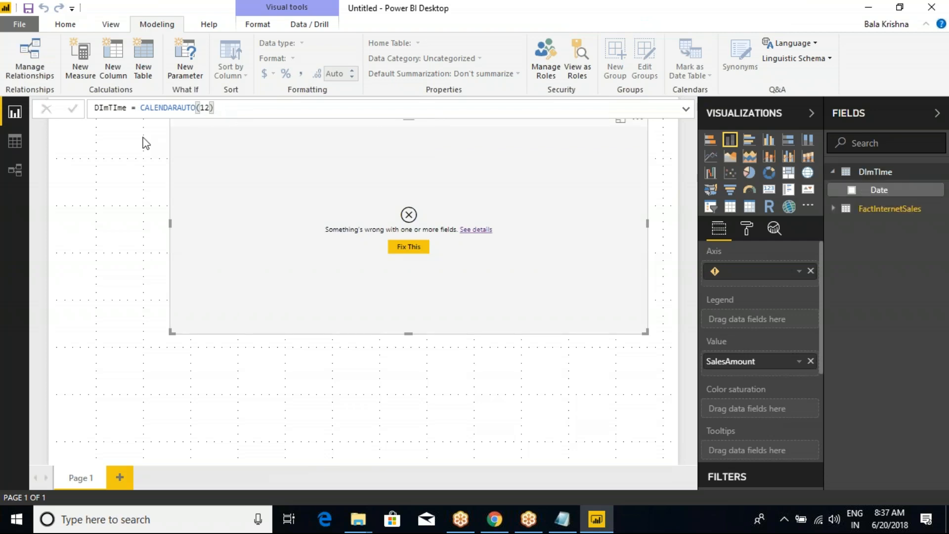
Display the DImTIme table's rows in the data view and look over its Date column.
left_click(17, 153)
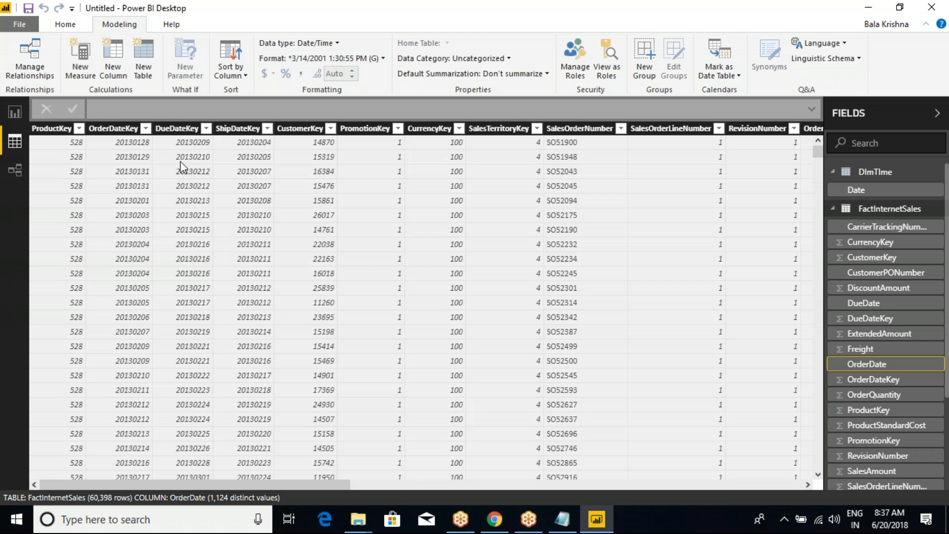
left_click(833, 209)
left_click(865, 175)
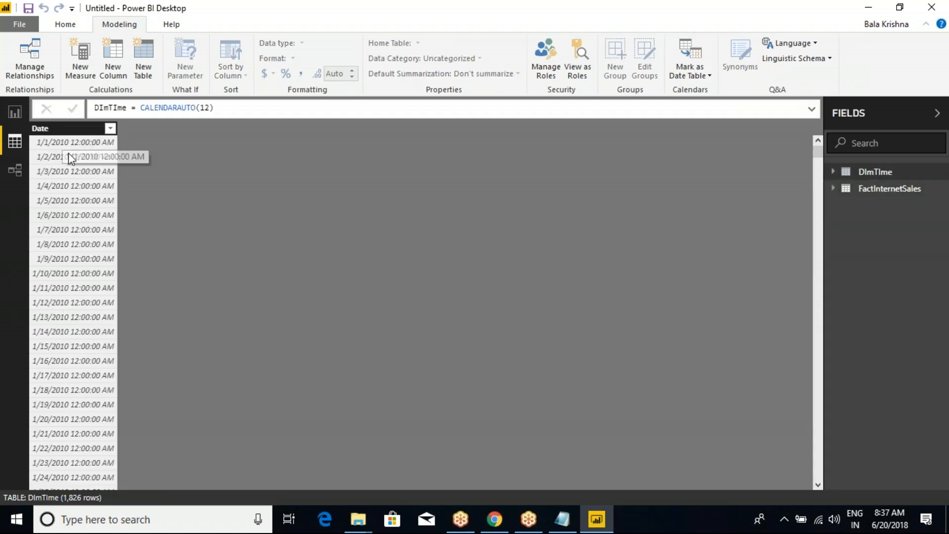
left_click(68, 133)
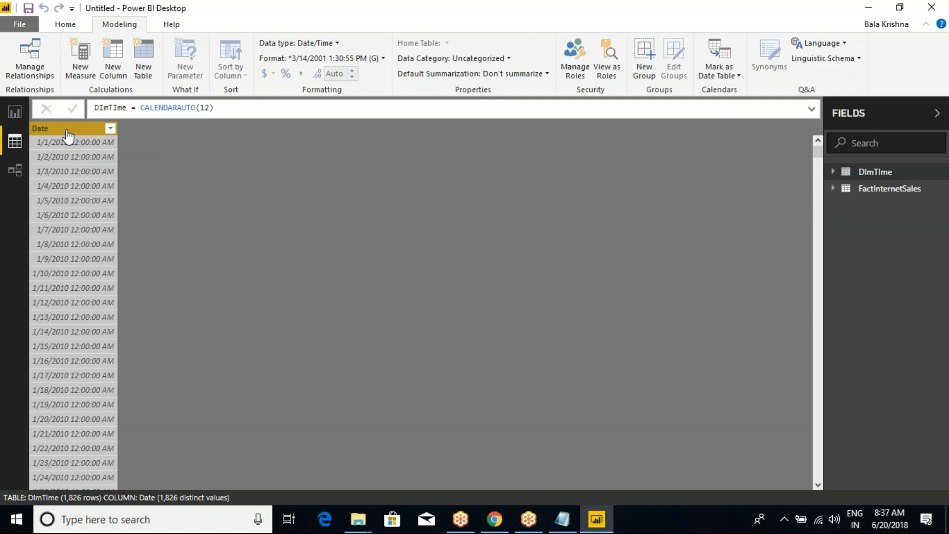
right_click(67, 135)
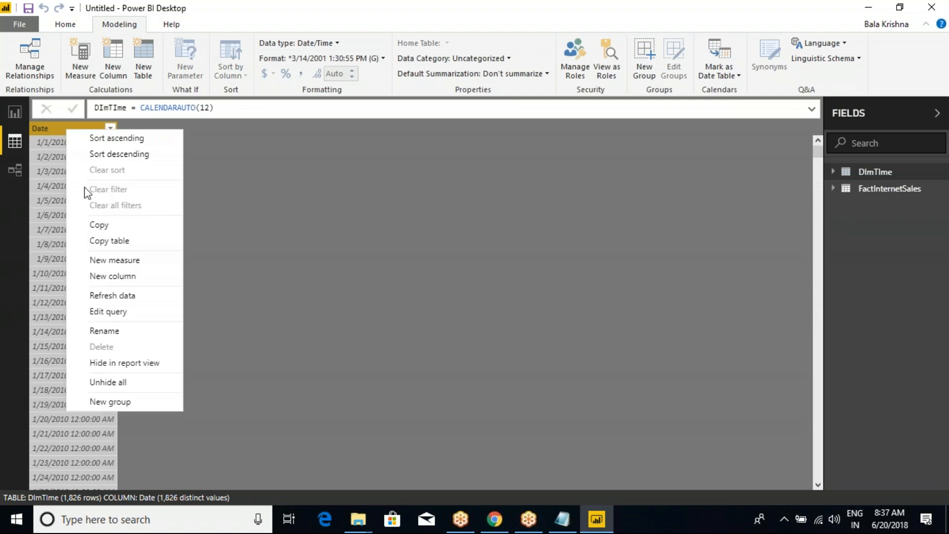
left_click(217, 195)
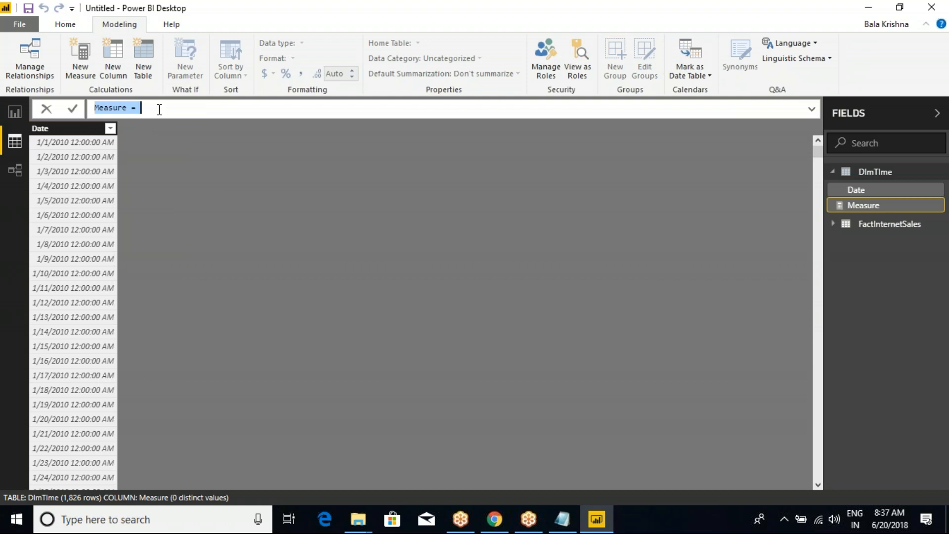
Try to define a new measure in DImTIme as CalendarYear = YEAR(date).
type("Cale")
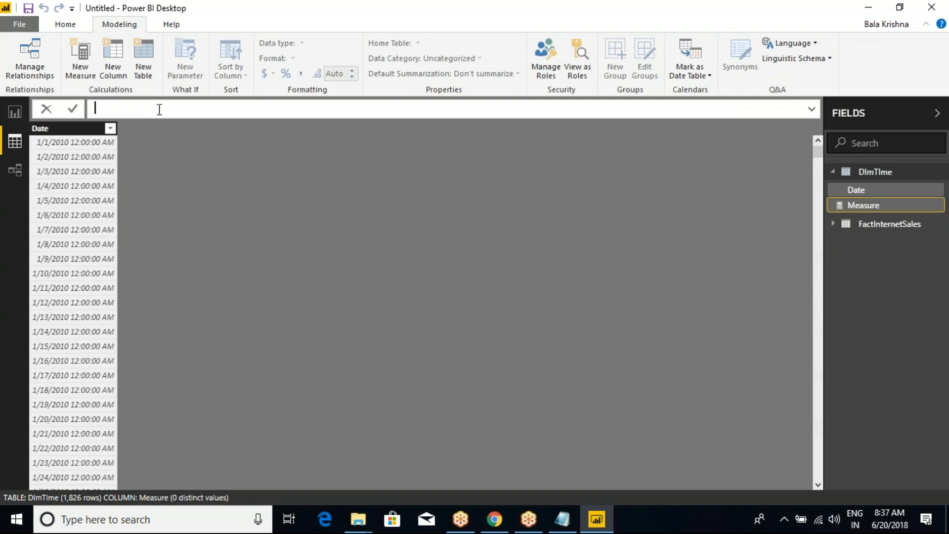
type("ndarYear = year")
key("Tab")
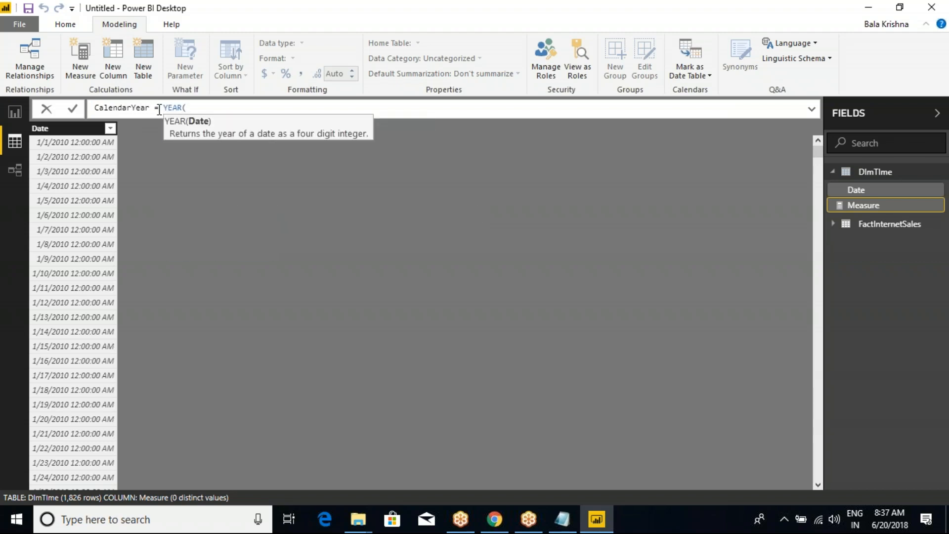
type("date")
key("Tab")
key("BackSpace")
key("BackSpace")
key("BackSpace")
key("BackSpace")
key("BackSpace")
type("date")
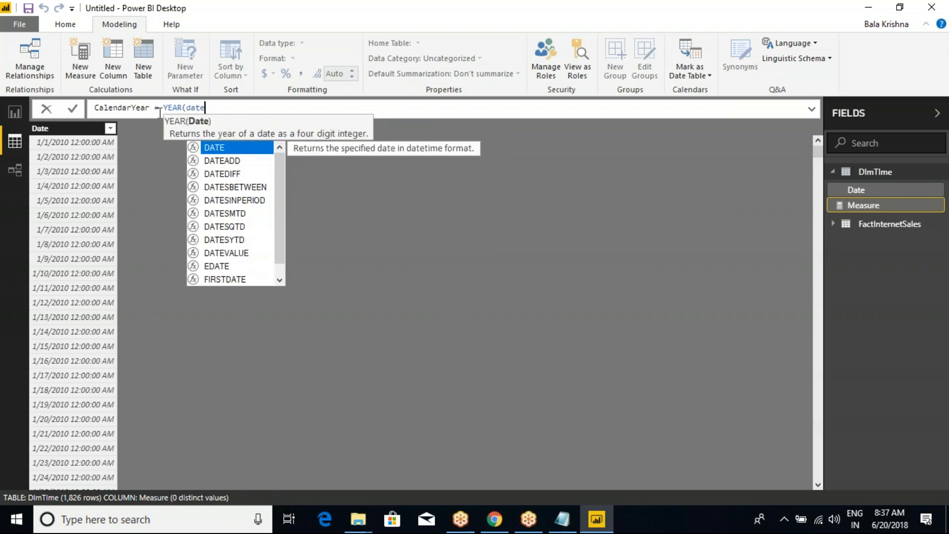
type(")")
key("Return")
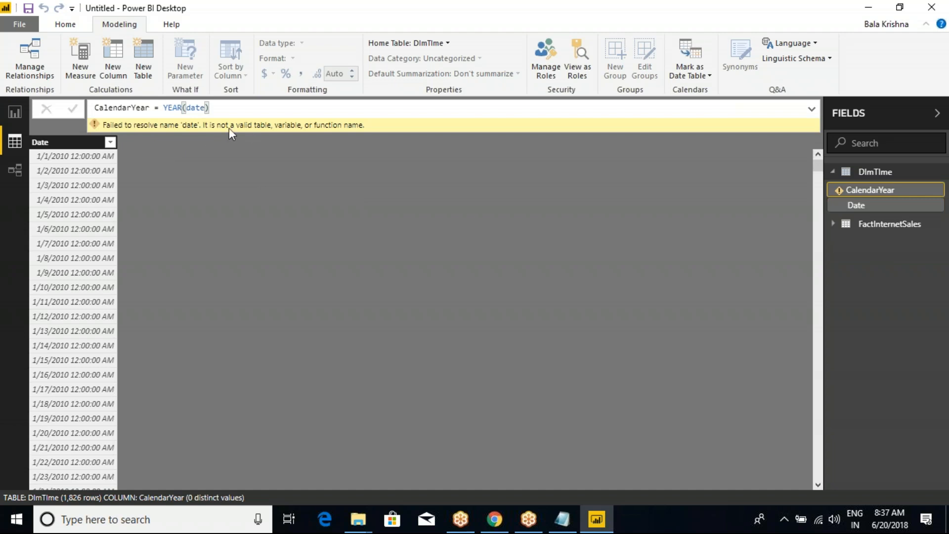
Try to re-enter the argument of YEAR in the CalendarYear measure, first as dimt and again as date.
left_click(211, 108)
key("BackSpace")
key("BackSpace")
key("BackSpace")
key("BackSpace")
type("dimt")
key("BackSpace")
key("BackSpace")
key("BackSpace")
key("BackSpace")
type("date")
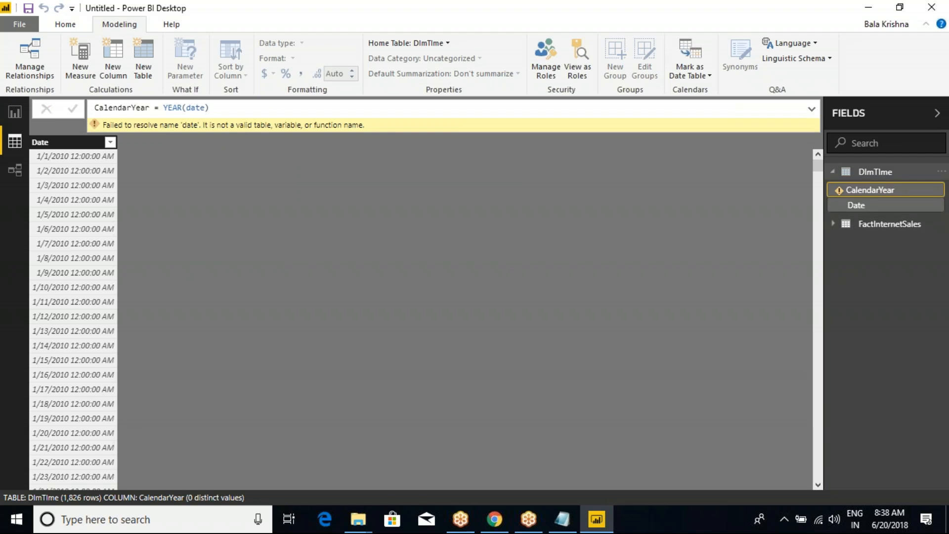
Delete the faulty CalendarYear measure from the DImTIme table.
left_click(872, 173)
left_click(842, 174)
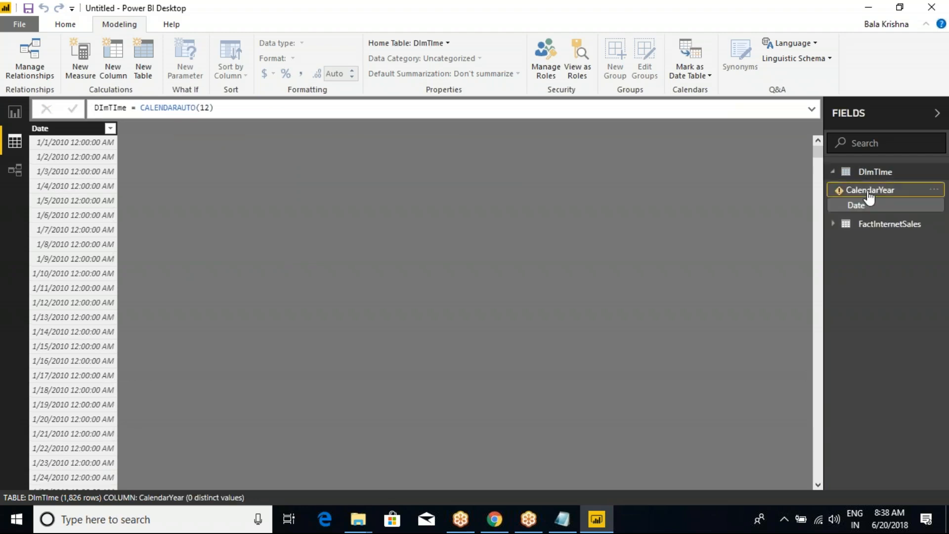
left_click(869, 193)
right_click(867, 193)
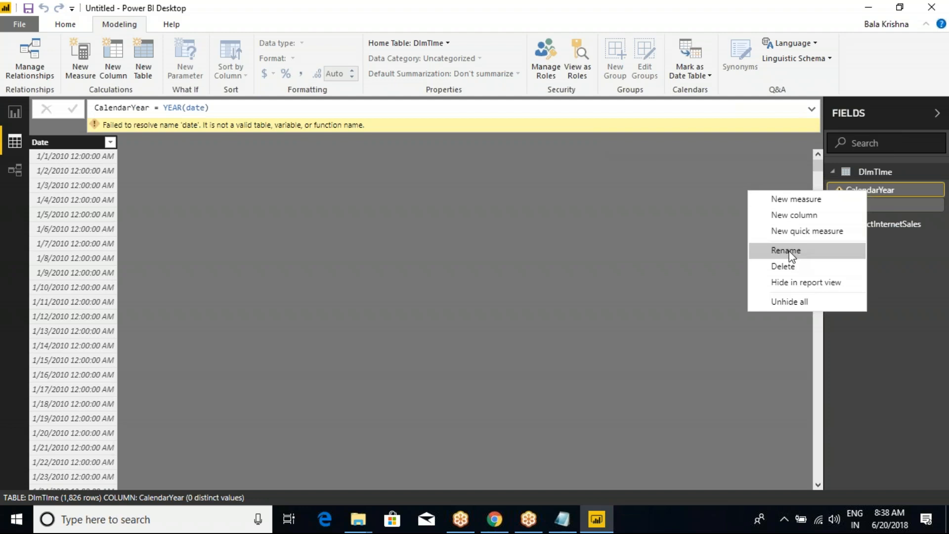
left_click(790, 266)
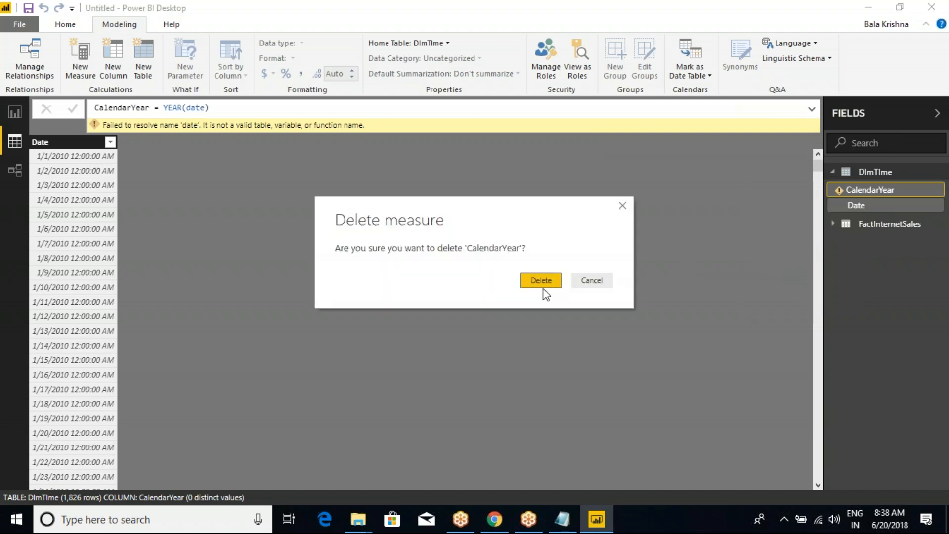
left_click(553, 280)
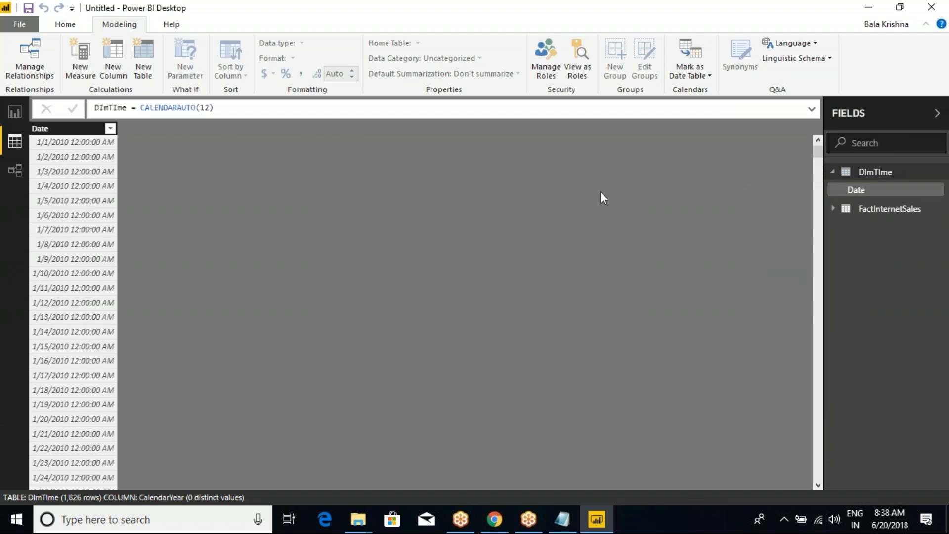
Add a calculated column to the DImTIme table with the formula CalendarYear = YEAR(DImTIme[Date]).
right_click(82, 129)
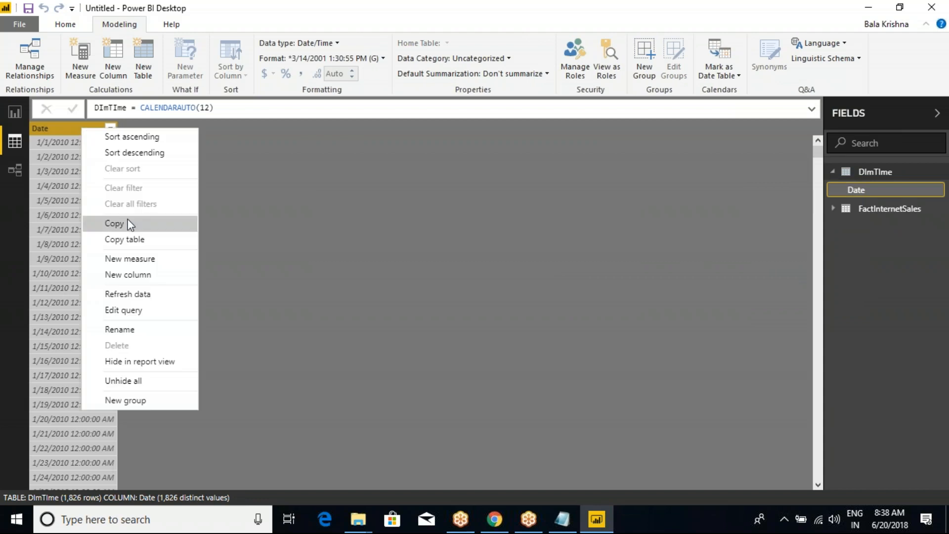
left_click(146, 275)
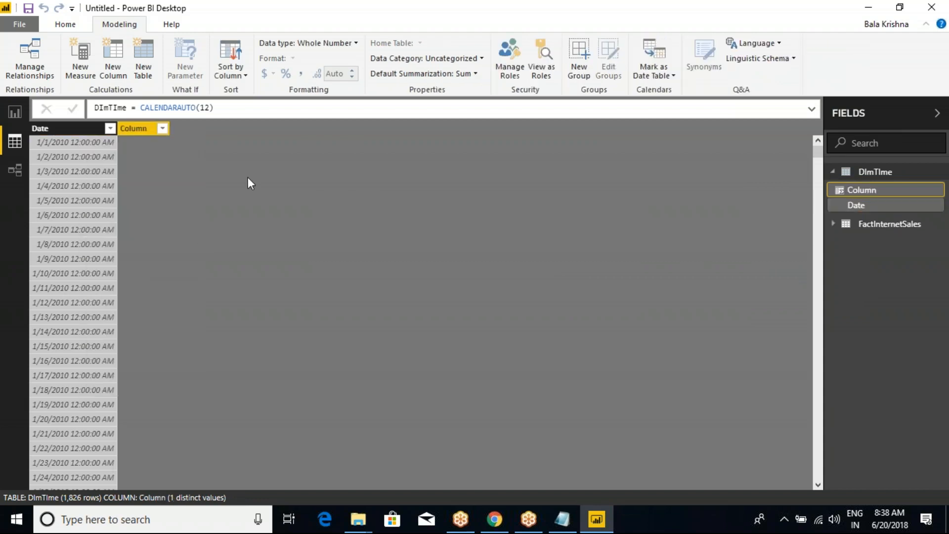
left_click(174, 107)
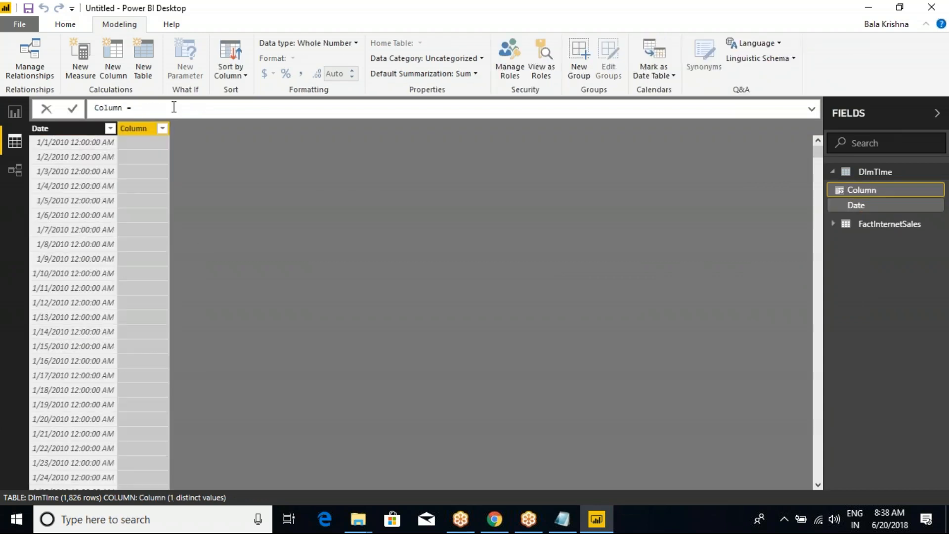
key("ctrl+a")
type("CalendarYear = YEAR(date")
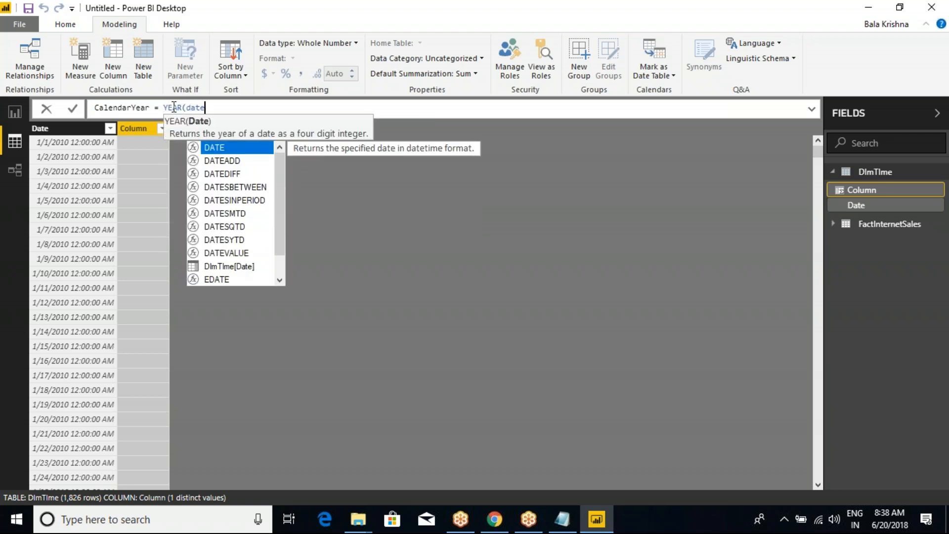
key("Down")
key("Down")
key("Down")
key("Down")
key("Down")
key("Down")
key("Down")
key("Down")
key("Down")
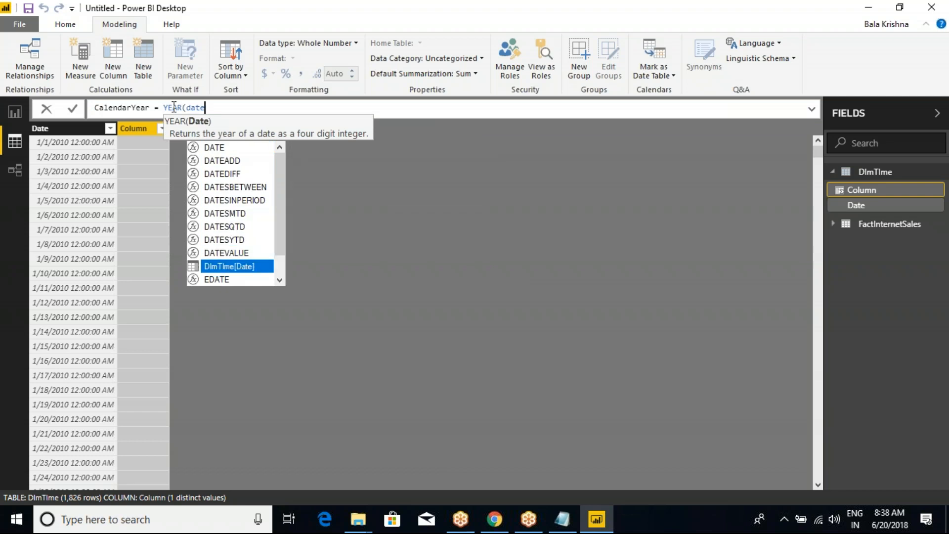
key("Tab")
type(")")
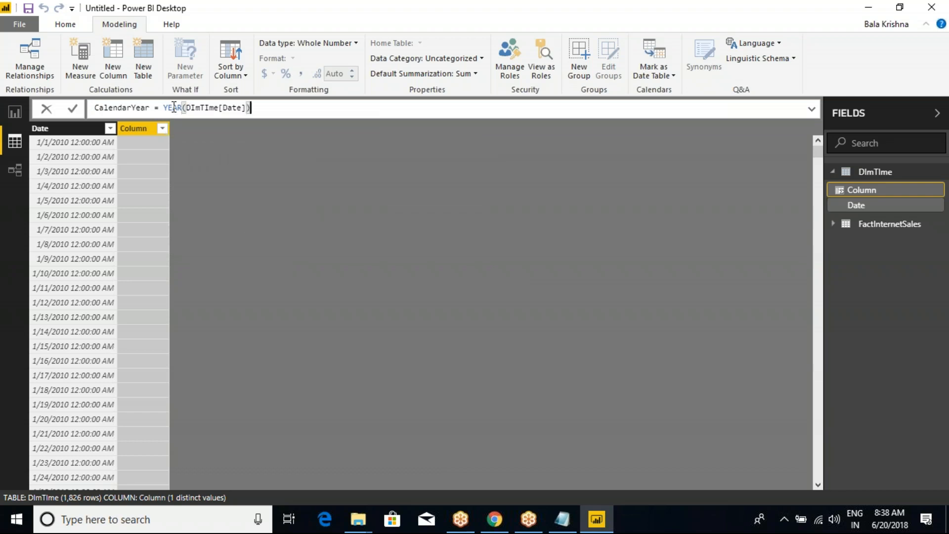
key("Return")
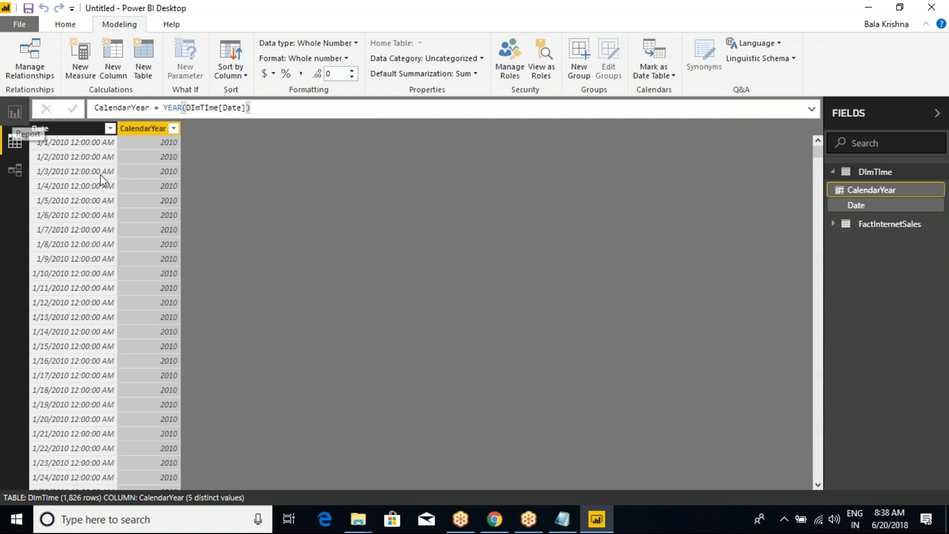
Return to the report and replace the broken axis field of the SalesAmount chart with CalendarYear from DImTIme.
left_click(833, 172)
left_click(833, 172)
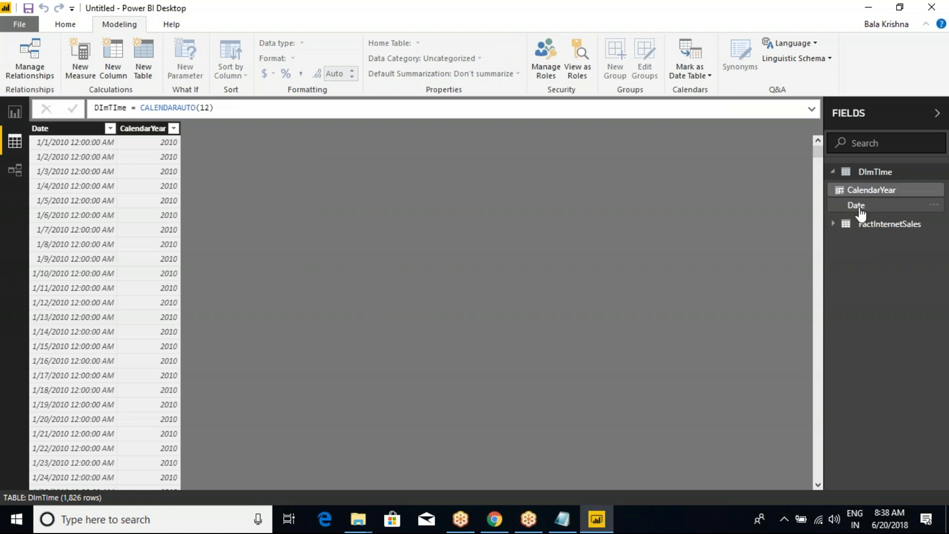
left_click(15, 112)
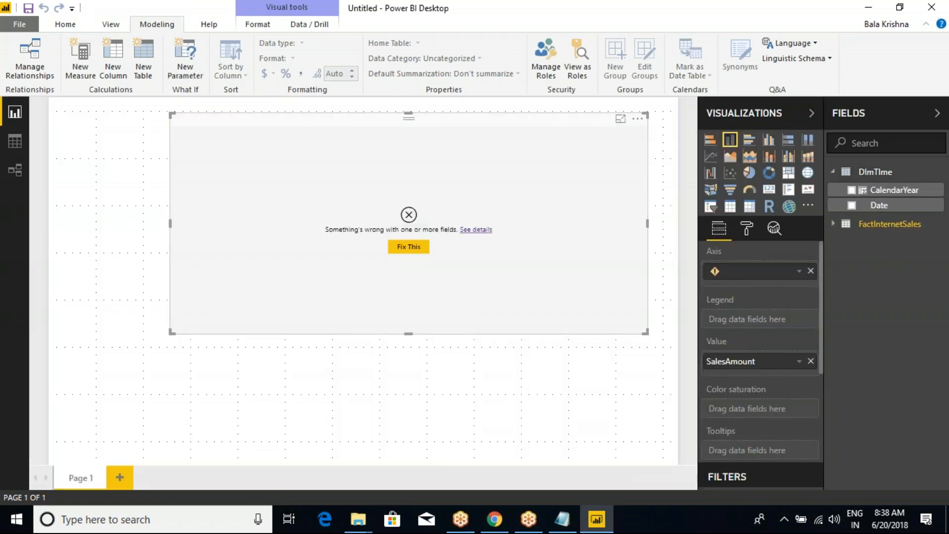
left_click_drag(896, 195, 763, 277)
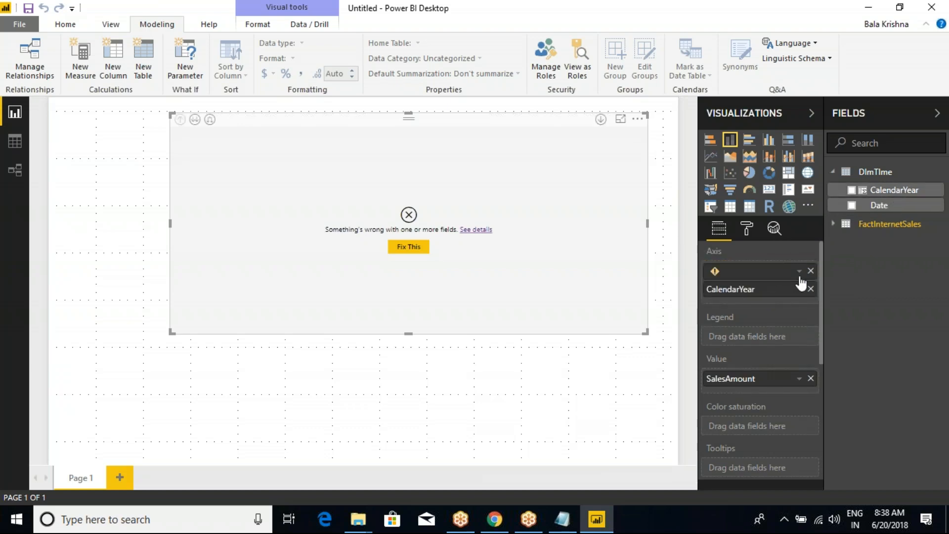
left_click(810, 270)
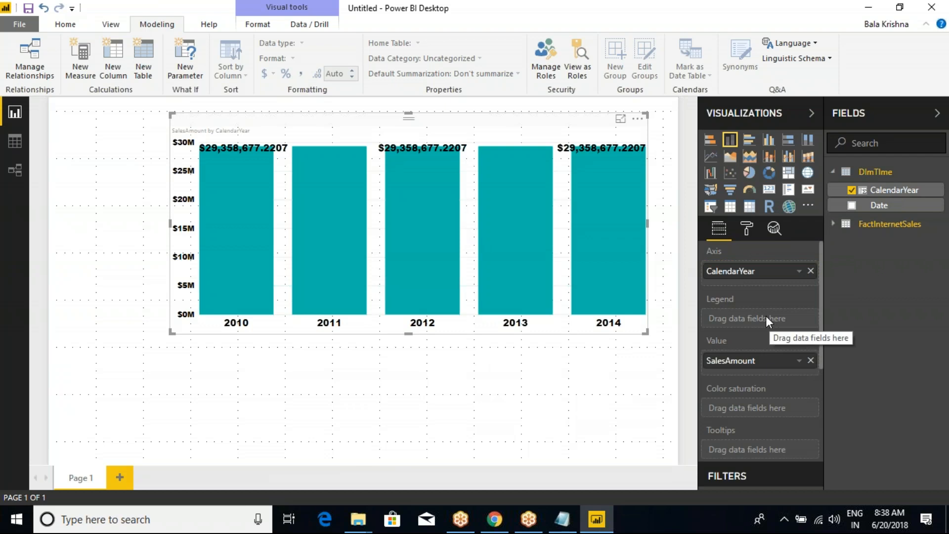
Compare the SalesAmount columns for the calendar years 2010 to 2014 in the chart.
key("ctrl+2")
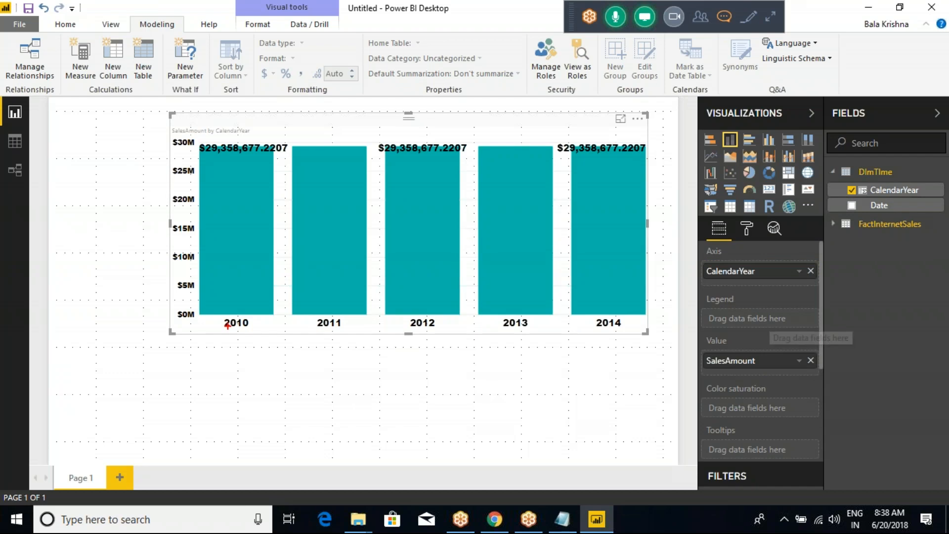
mouse_move(227, 325)
left_mouse_down()
mouse_move(239, 344)
mouse_move(601, 399)
left_mouse_up()
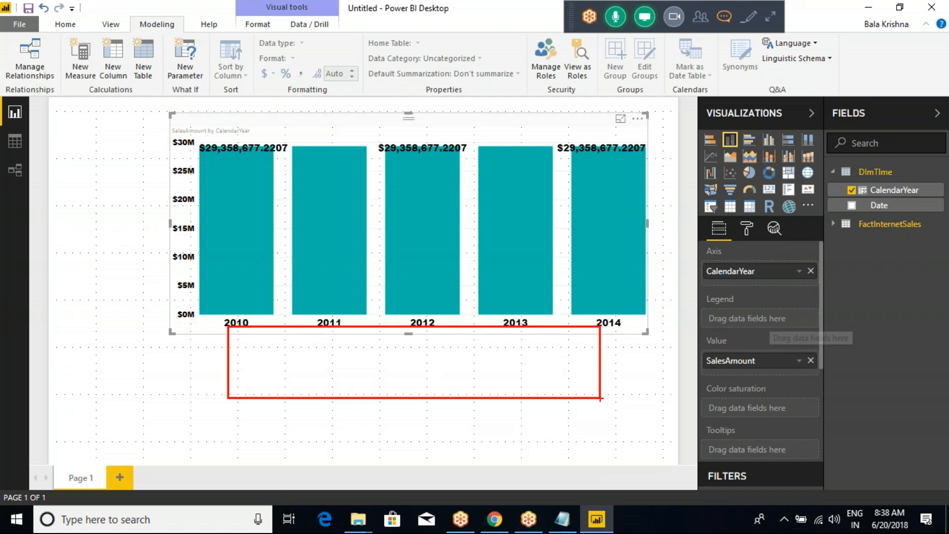
key("Escape")
key("ctrl+2")
mouse_move(198, 298)
left_mouse_down()
mouse_move(282, 344)
mouse_move(675, 388)
mouse_move(657, 379)
left_mouse_up()
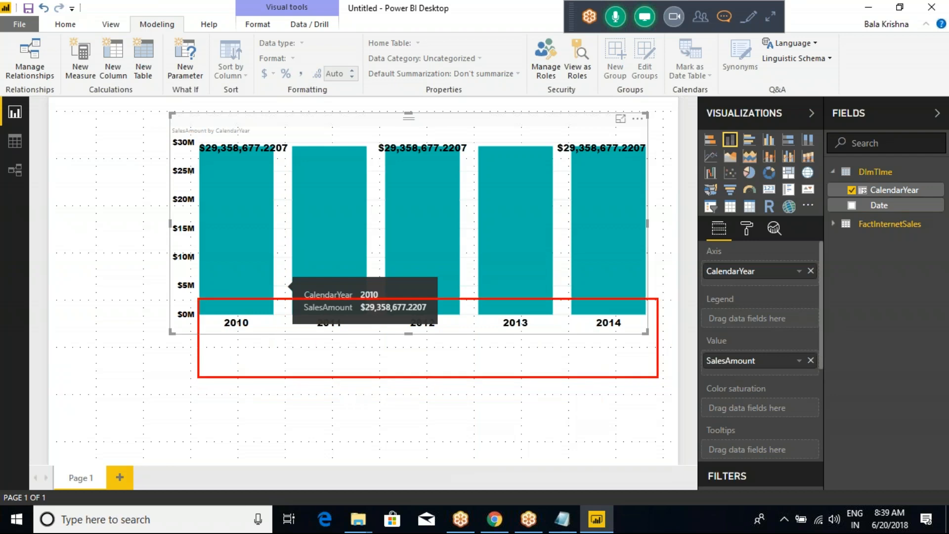
key("Escape")
mouse_move(300, 226)
key("ctrl+2")
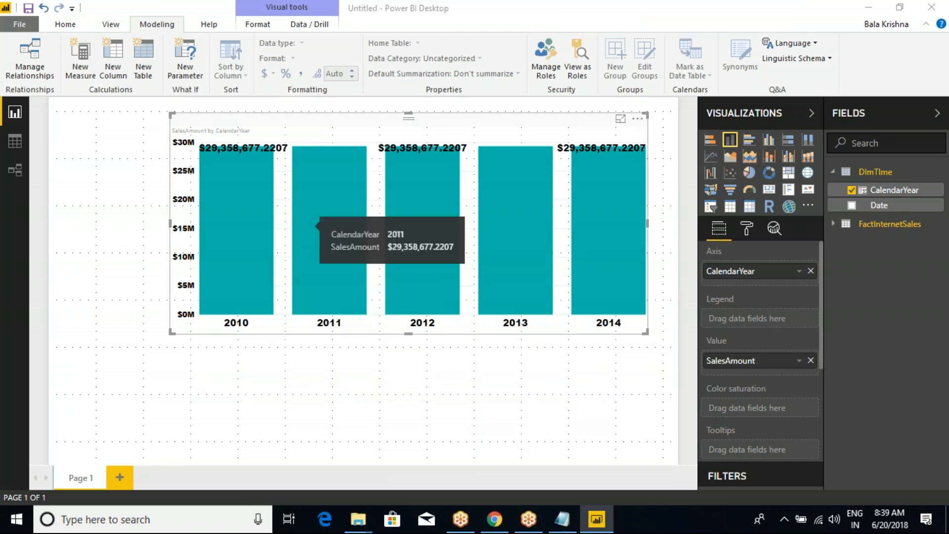
mouse_move(173, 112)
left_mouse_down()
mouse_move(578, 273)
mouse_move(650, 322)
left_mouse_up()
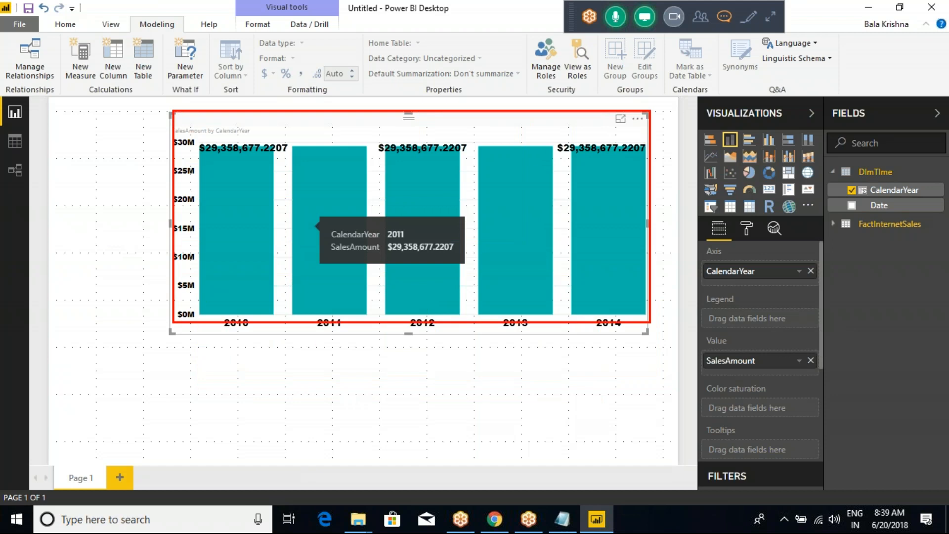
left_click_drag(281, 144, 293, 131)
left_click_drag(419, 161, 439, 132)
left_click_drag(556, 164, 587, 136)
key("Escape")
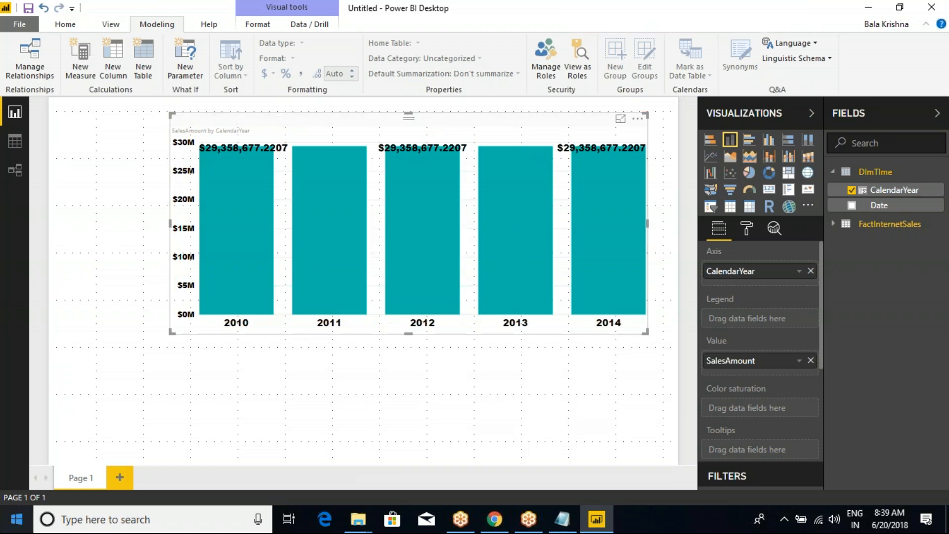
left_click(723, 19)
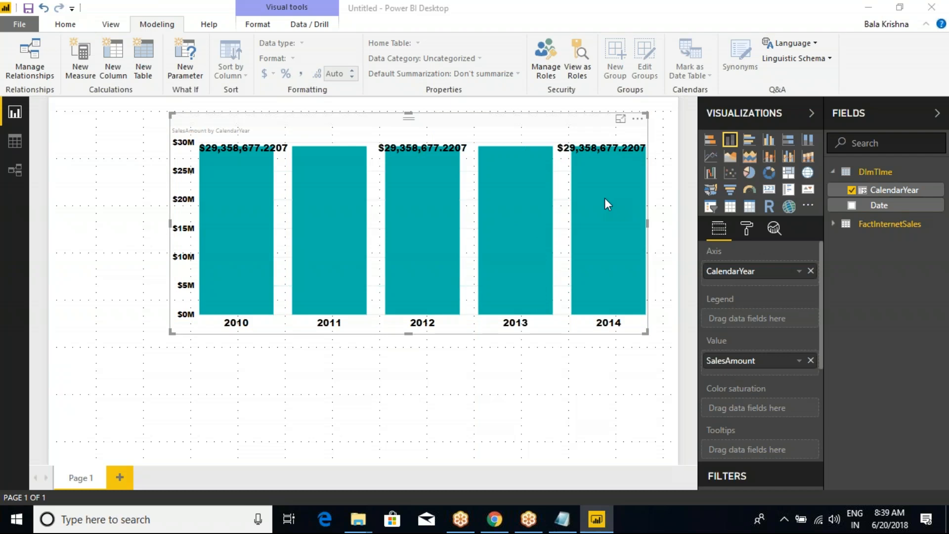
mouse_move(604, 228)
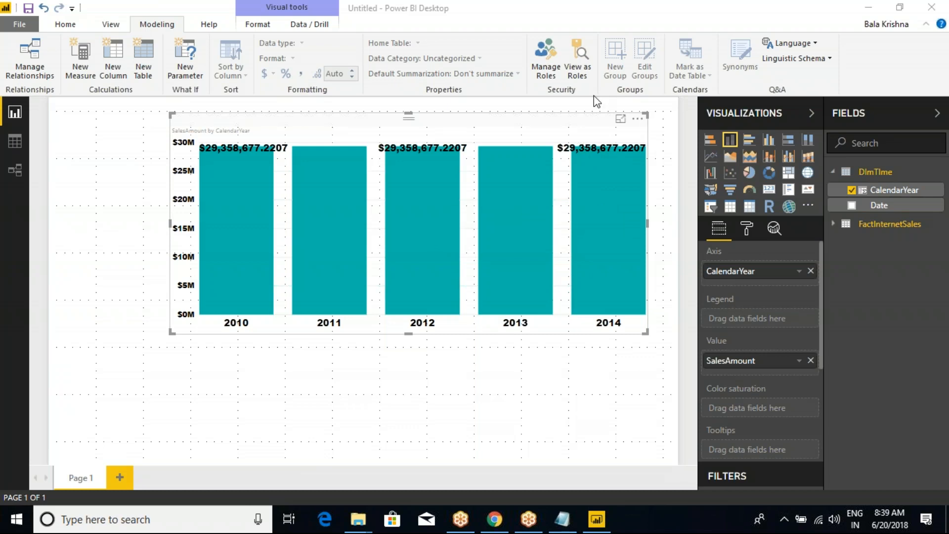
mouse_move(356, 181)
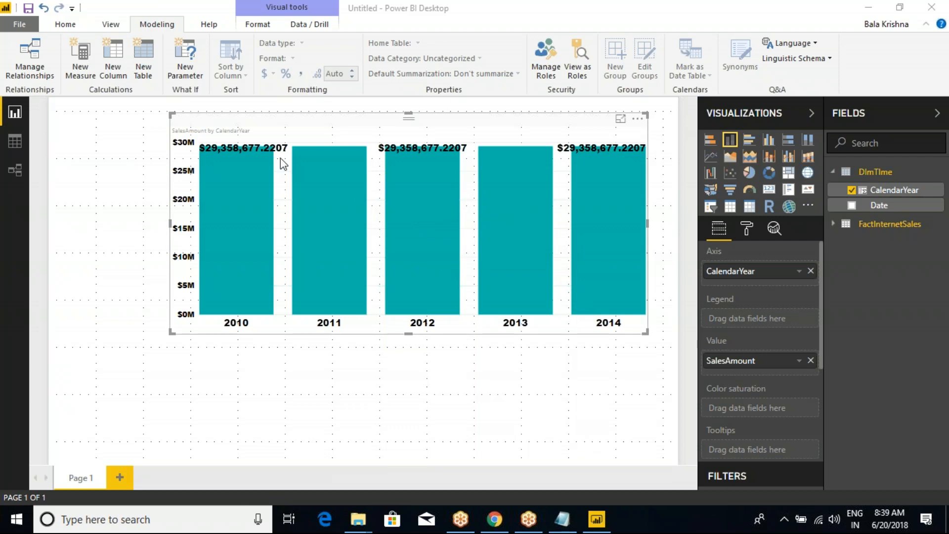
Examine how the DImTIme and FactInternetSales tables supply the chart's year axis and SalesAmount values.
key("ctrl+2")
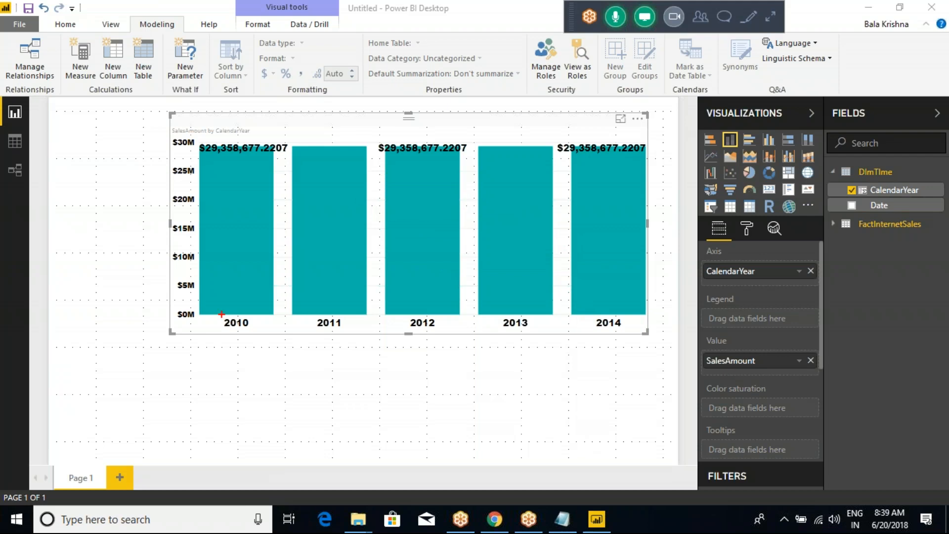
left_click_drag(818, 166, 898, 188)
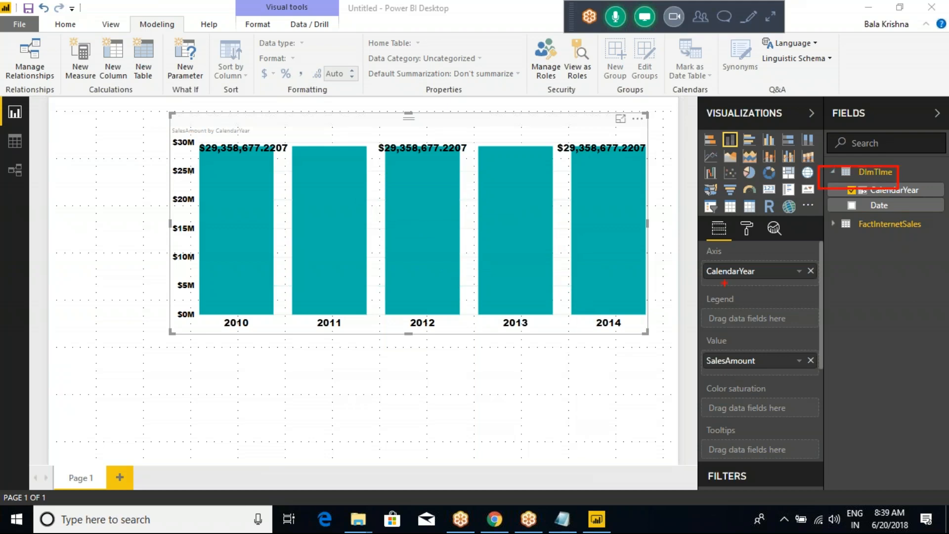
left_click_drag(813, 218, 948, 258)
mouse_move(831, 237)
left_mouse_down()
mouse_move(781, 233)
mouse_move(758, 174)
mouse_move(786, 198)
mouse_move(712, 245)
left_mouse_up()
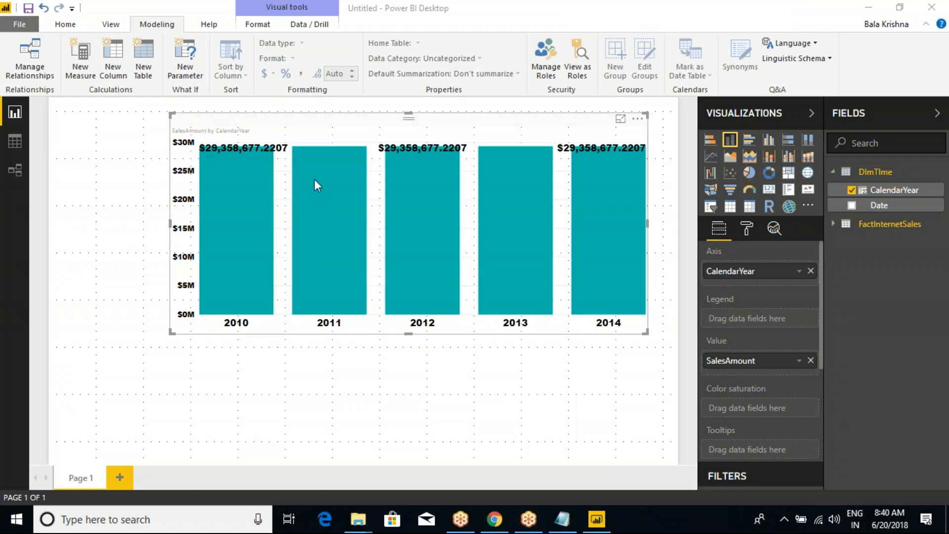
mouse_move(315, 180)
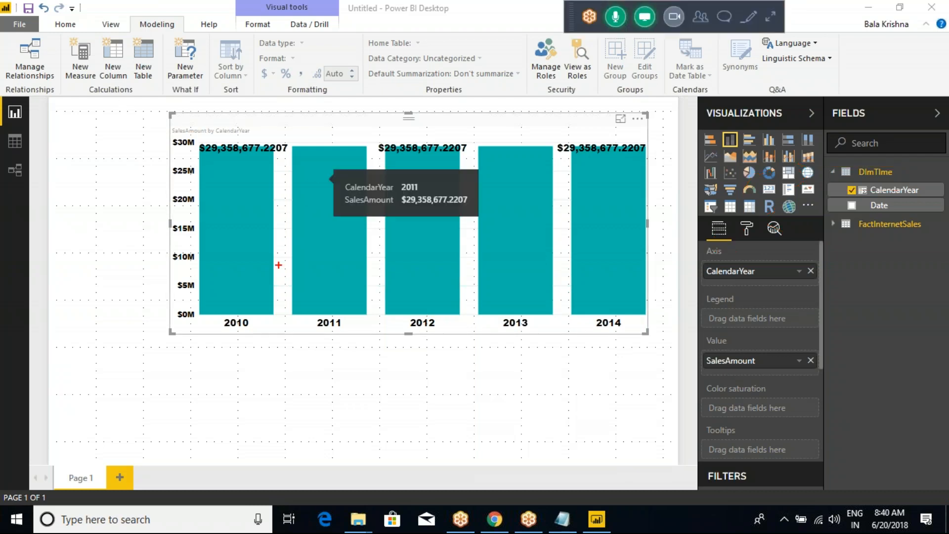
mouse_move(211, 313)
left_mouse_down()
mouse_move(390, 343)
mouse_move(644, 356)
left_mouse_up()
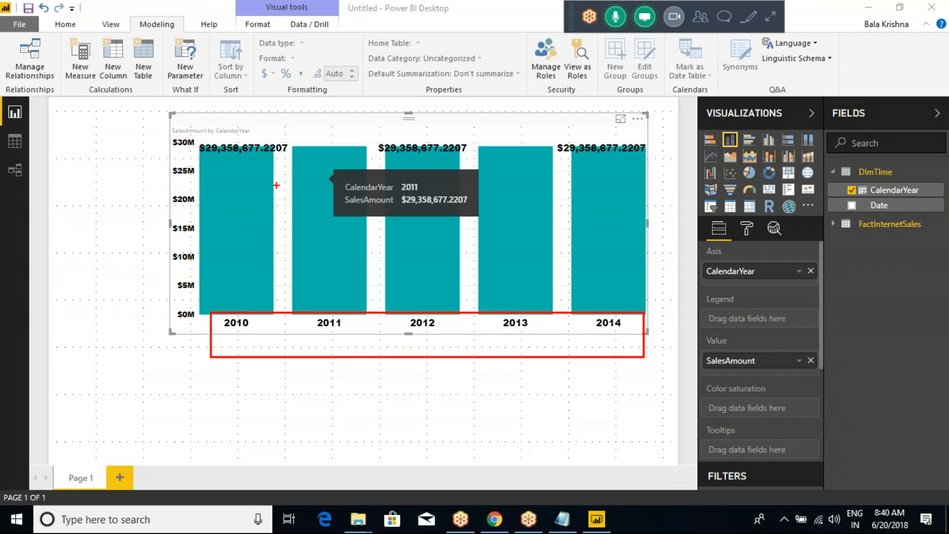
mouse_move(178, 130)
left_mouse_down()
mouse_move(334, 177)
mouse_move(629, 180)
left_mouse_up()
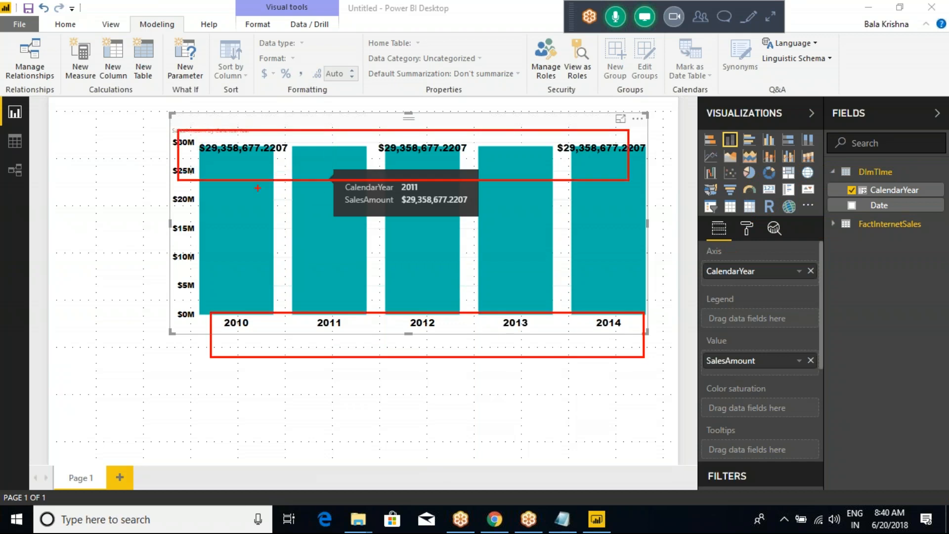
mouse_move(233, 322)
left_mouse_down()
mouse_move(121, 237)
mouse_move(163, 172)
mouse_move(170, 182)
left_mouse_up()
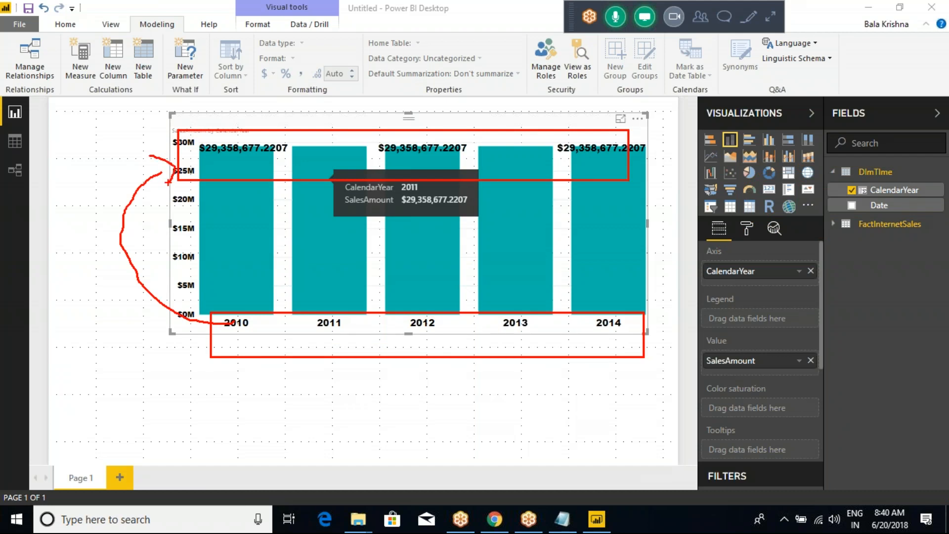
key("Escape")
Open the relationship diagram and place the FactInternetSales and DImTIme tables side by side.
left_click(14, 168)
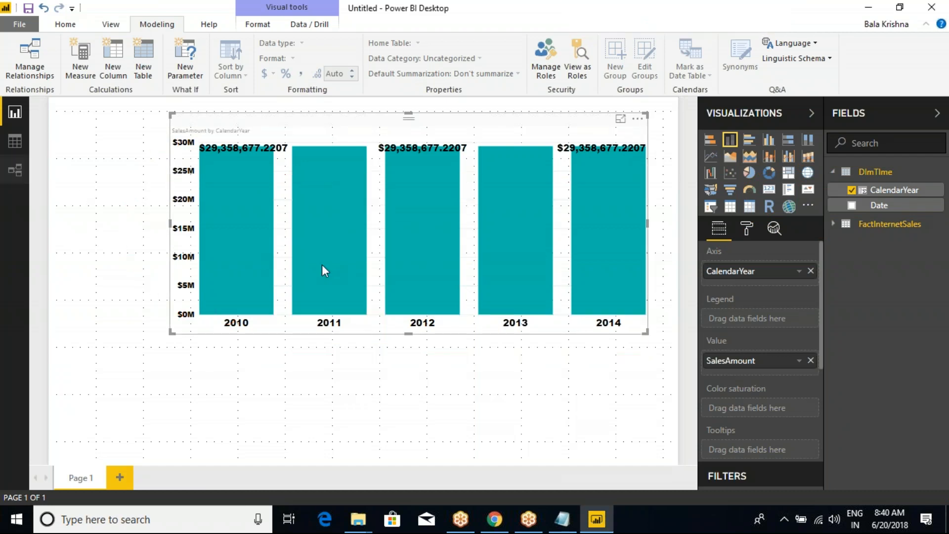
left_click(7, 170)
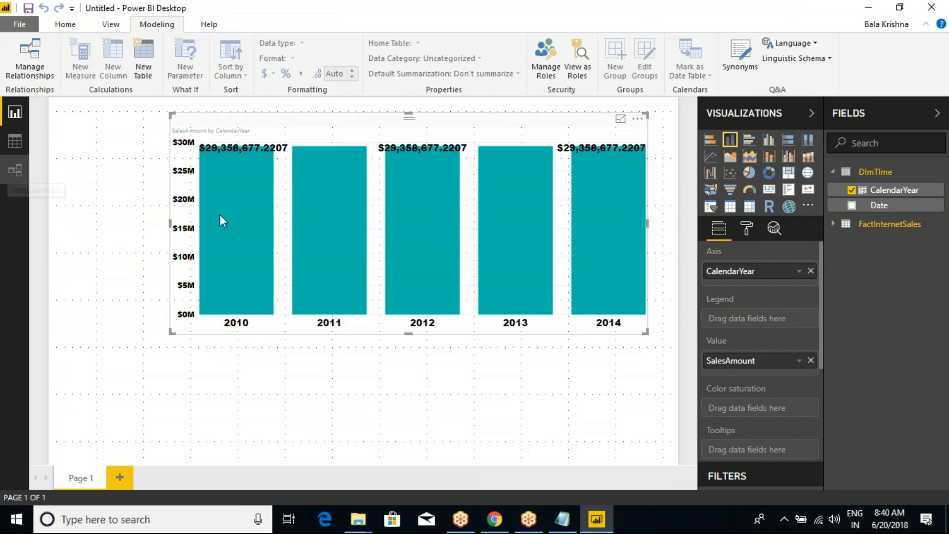
left_click_drag(343, 138, 459, 171)
left_click_drag(102, 127, 247, 159)
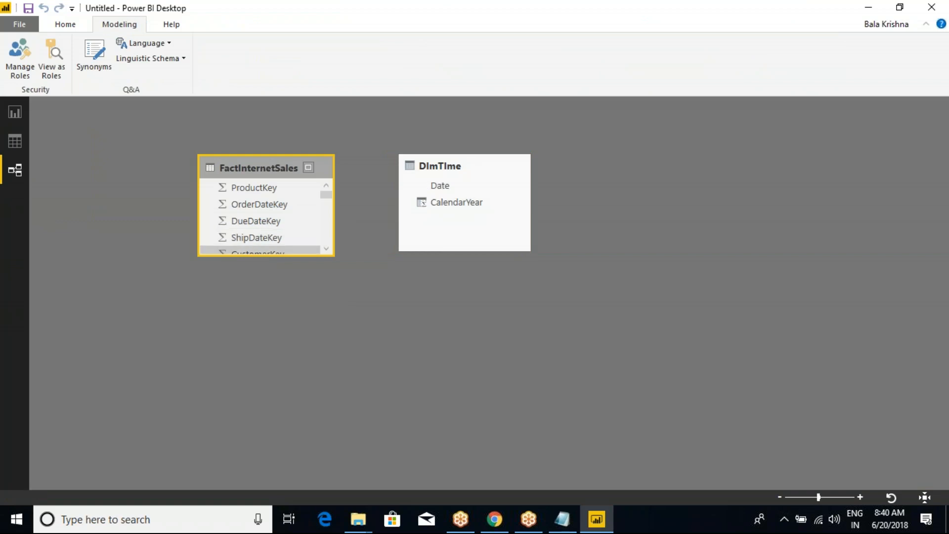
Create a relationship from OrderDate in FactInternetSales to Date in DImTIme.
scroll(324, 248, "down", 3)
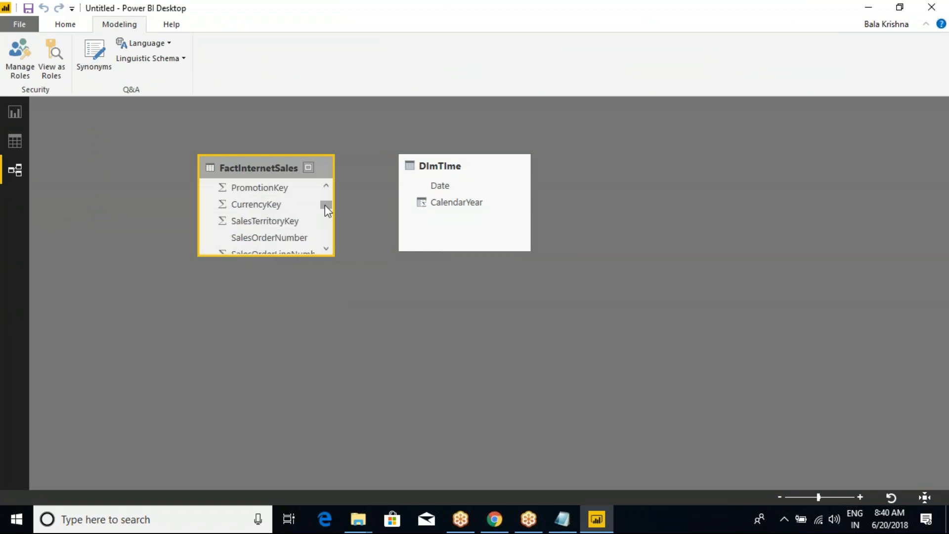
scroll(322, 254, "down", 6)
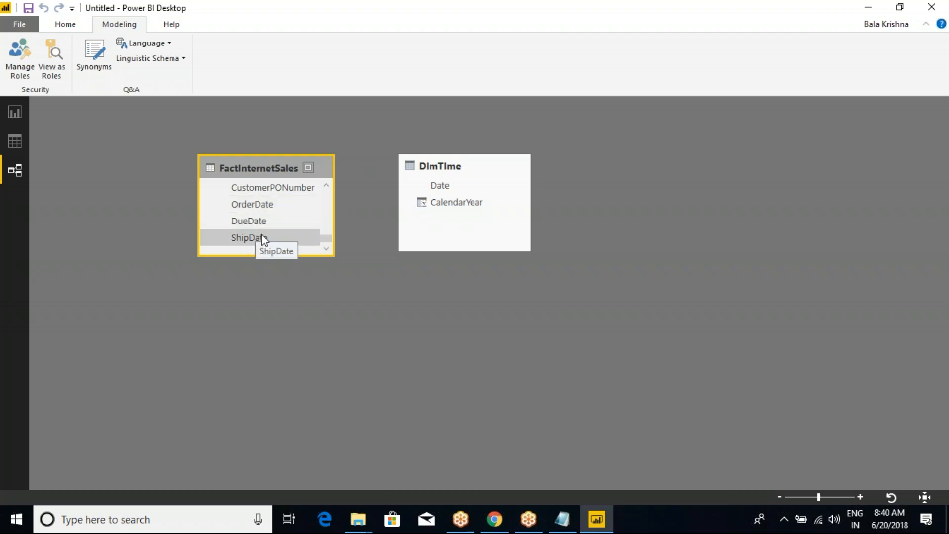
left_click_drag(259, 205, 438, 186)
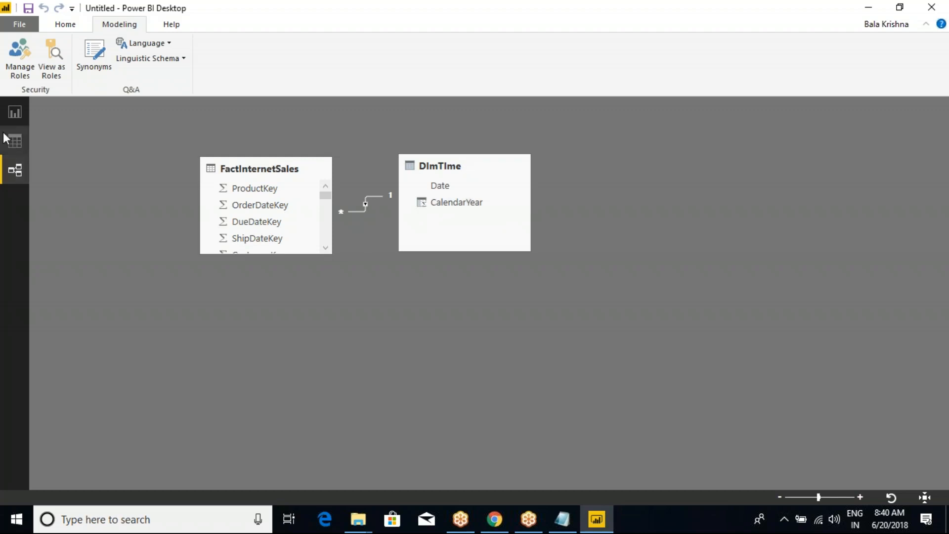
Return to the report and widen the SalesAmount by CalendarYear chart.
left_click(15, 114)
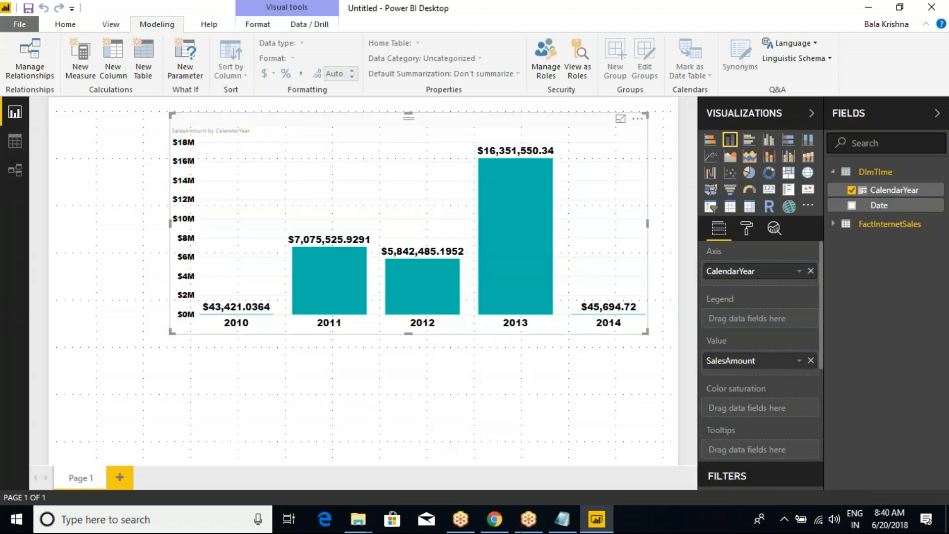
left_click_drag(171, 224, 96, 223)
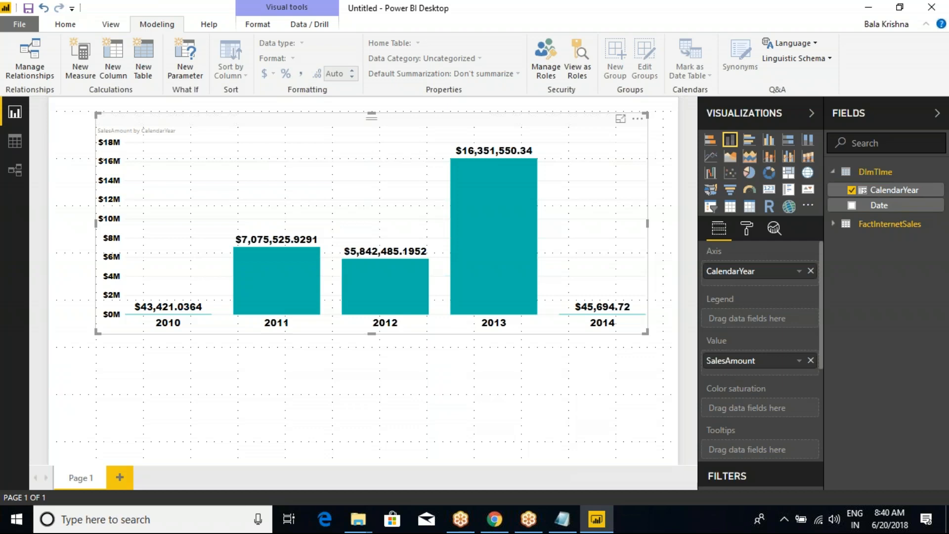
Review how the DImTIme calendar table and FactInternetSales work together in the yearly SalesAmount chart.
left_click_drag(820, 158, 914, 202)
mouse_move(816, 171)
left_mouse_down()
mouse_move(764, 193)
mouse_move(853, 258)
left_mouse_up()
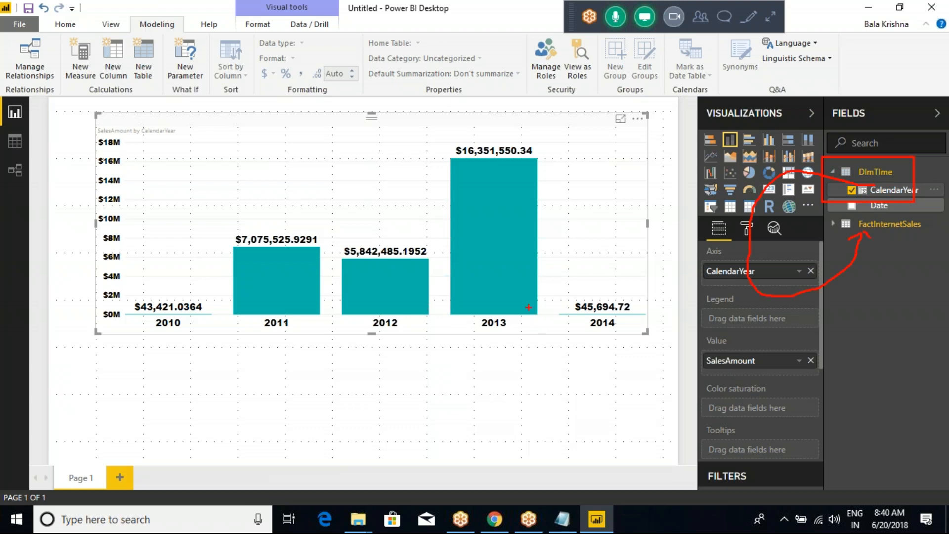
key("Escape")
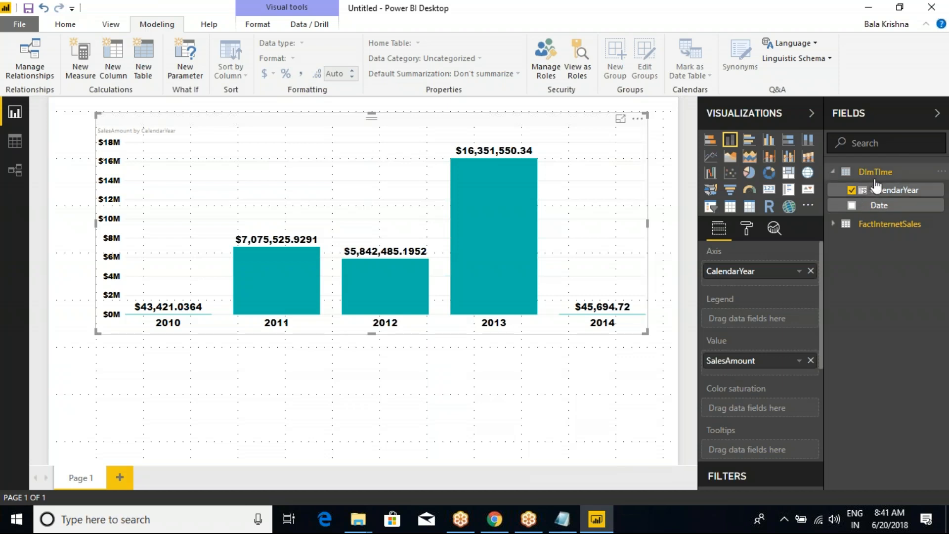
left_click_drag(831, 156, 891, 189)
left_click_drag(819, 215, 917, 243)
mouse_move(854, 232)
left_mouse_down()
mouse_move(801, 158)
mouse_move(802, 176)
left_mouse_up()
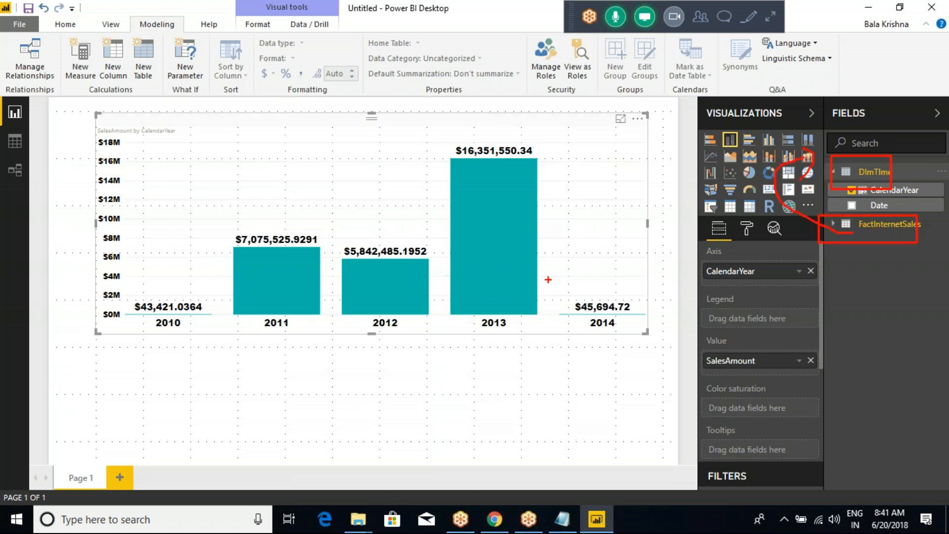
key("Escape")
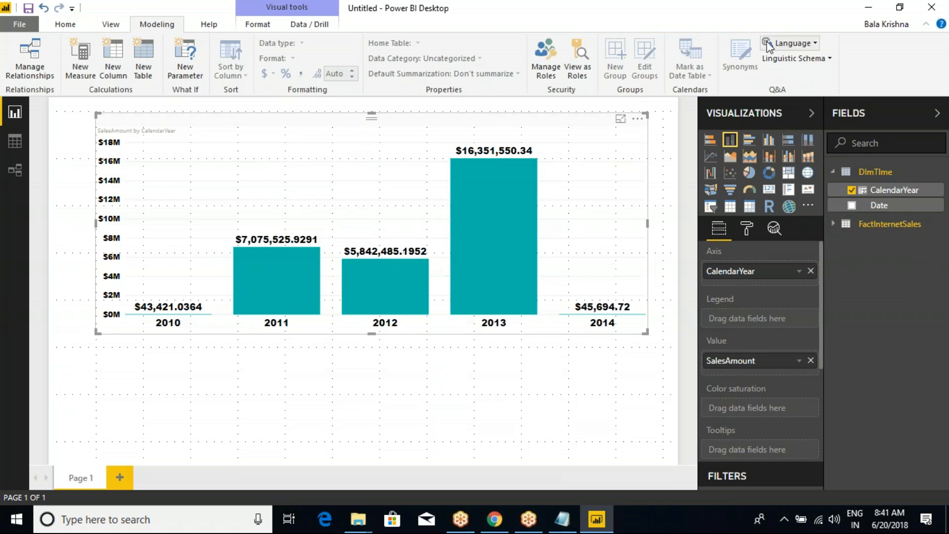
left_click(769, 19)
left_click(769, 19)
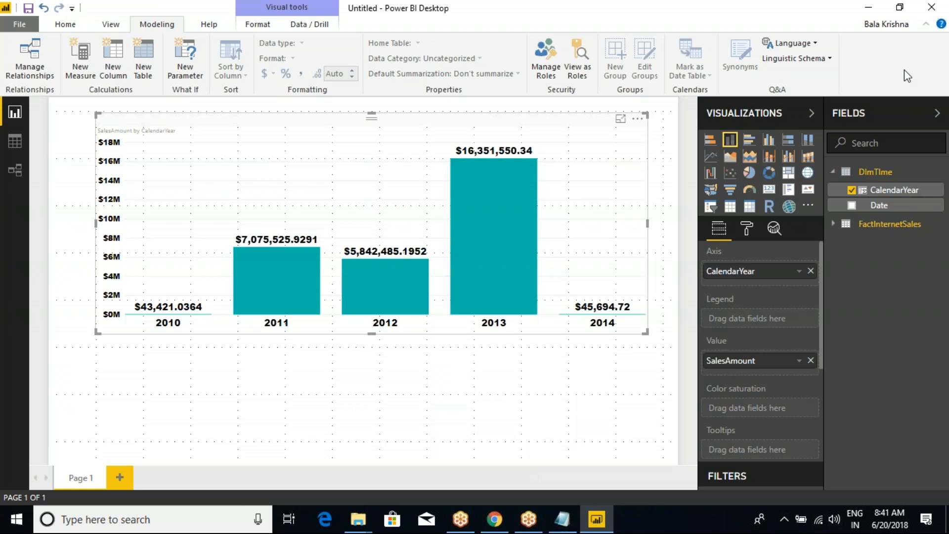
left_click(856, 17)
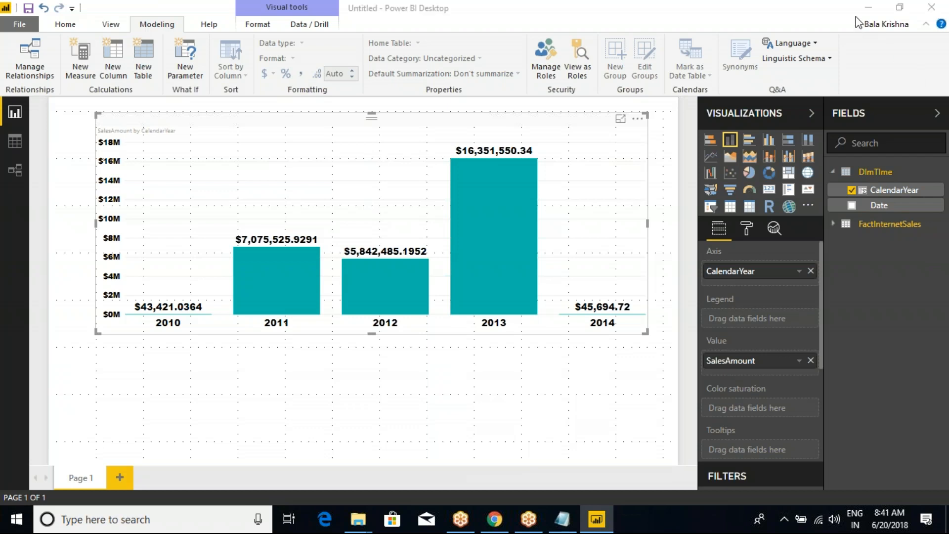
Show the rows of the DImTIme table and inspect its CalendarYear column and formula.
left_click(14, 143)
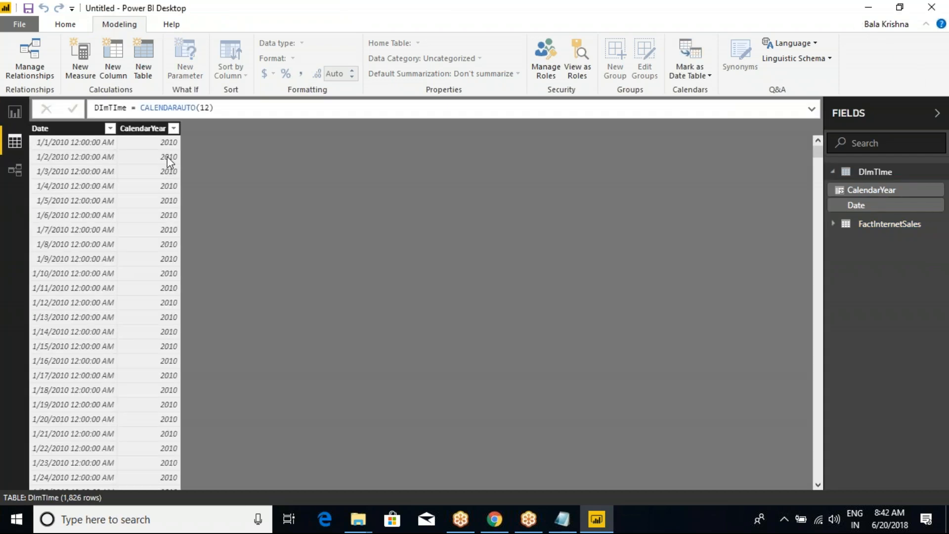
left_click(146, 130)
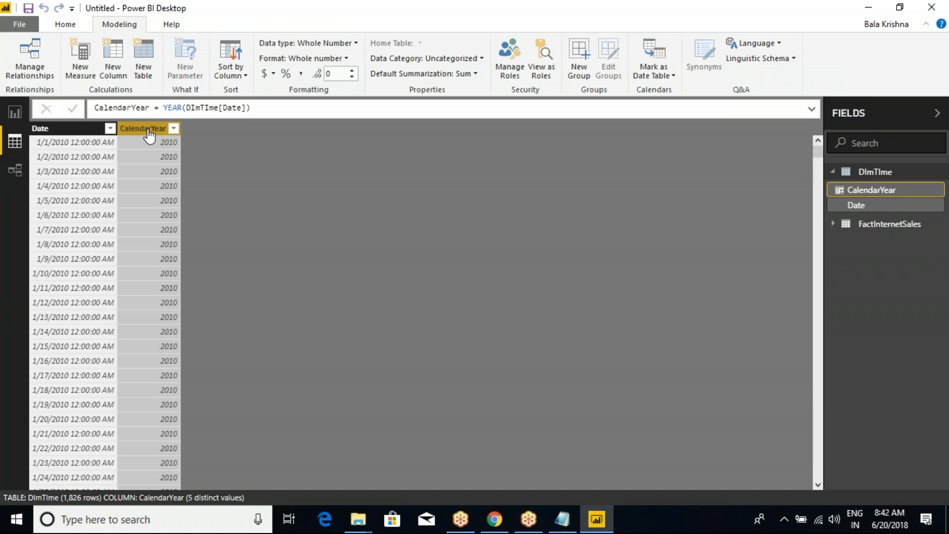
key("ctrl+2")
mouse_move(181, 119)
left_mouse_down()
mouse_move(243, 190)
mouse_move(248, 382)
mouse_move(237, 432)
left_mouse_up()
mouse_move(242, 122)
left_mouse_down()
mouse_move(332, 288)
mouse_move(345, 387)
left_mouse_up()
mouse_move(344, 121)
left_mouse_down()
mouse_move(386, 141)
mouse_move(407, 268)
left_mouse_up()
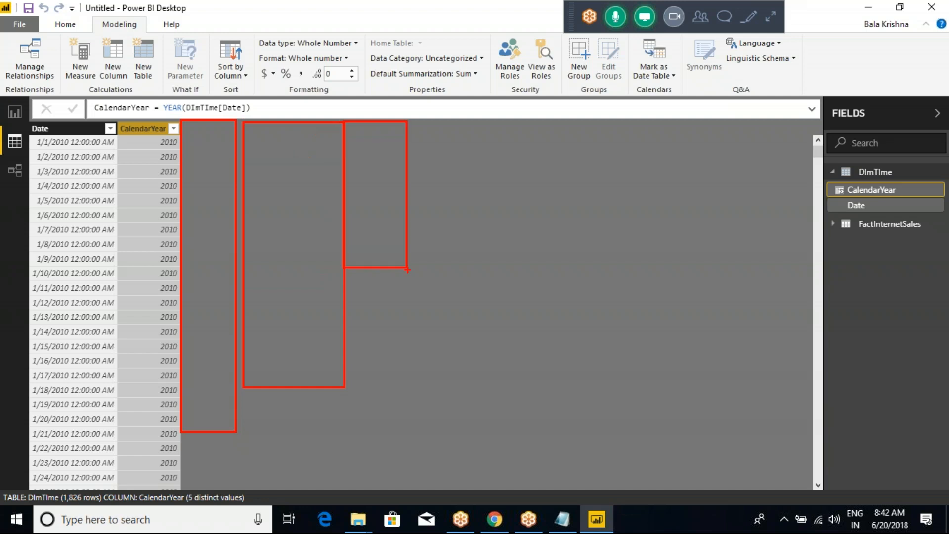
mouse_move(412, 117)
left_mouse_down()
mouse_move(451, 188)
mouse_move(477, 283)
left_mouse_up()
mouse_move(491, 122)
left_mouse_down()
mouse_move(548, 220)
mouse_move(549, 299)
left_mouse_up()
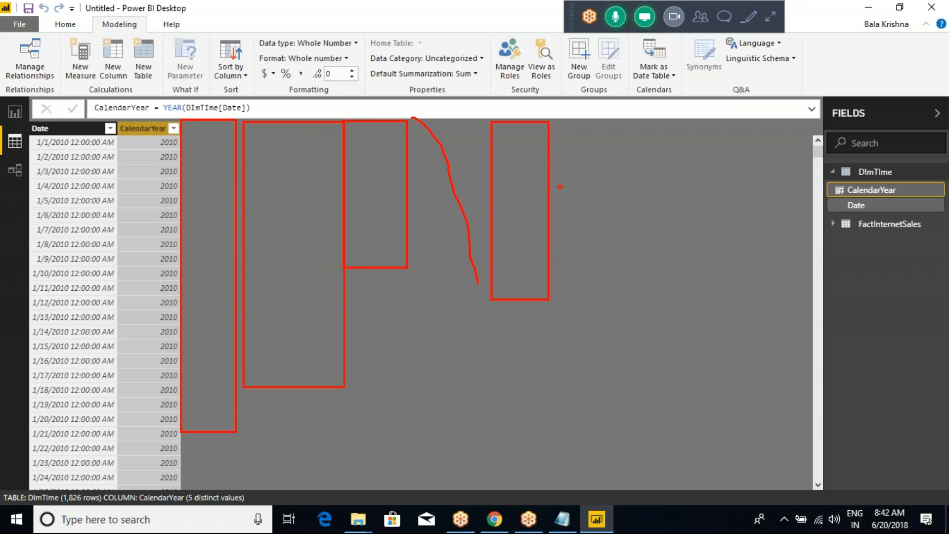
mouse_move(558, 128)
left_mouse_down()
mouse_move(631, 262)
mouse_move(640, 312)
left_mouse_up()
left_click_drag(646, 125, 724, 341)
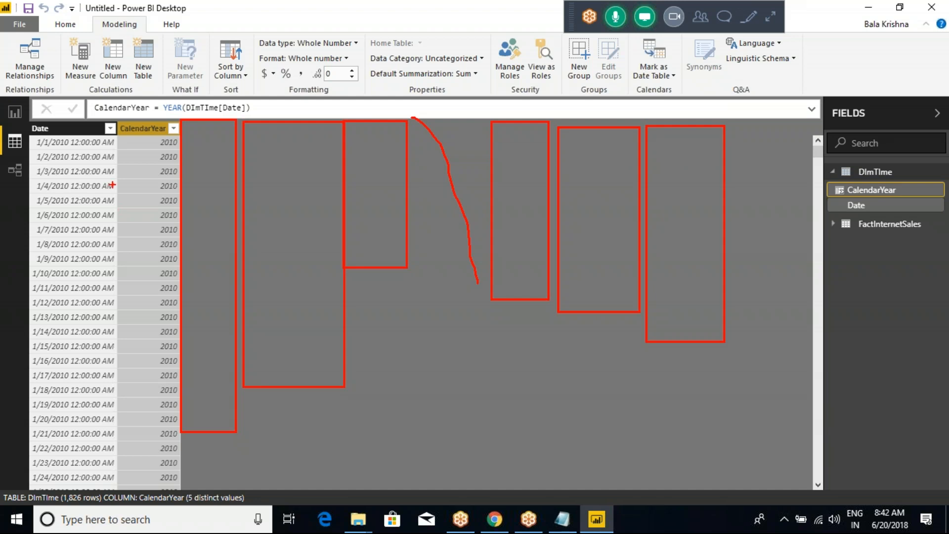
key("Escape")
In the report view, move the SalesAmount by CalendarYear chart to the page's upper-right corner, narrow it, and collapse the DImTIme fields.
left_click(16, 111)
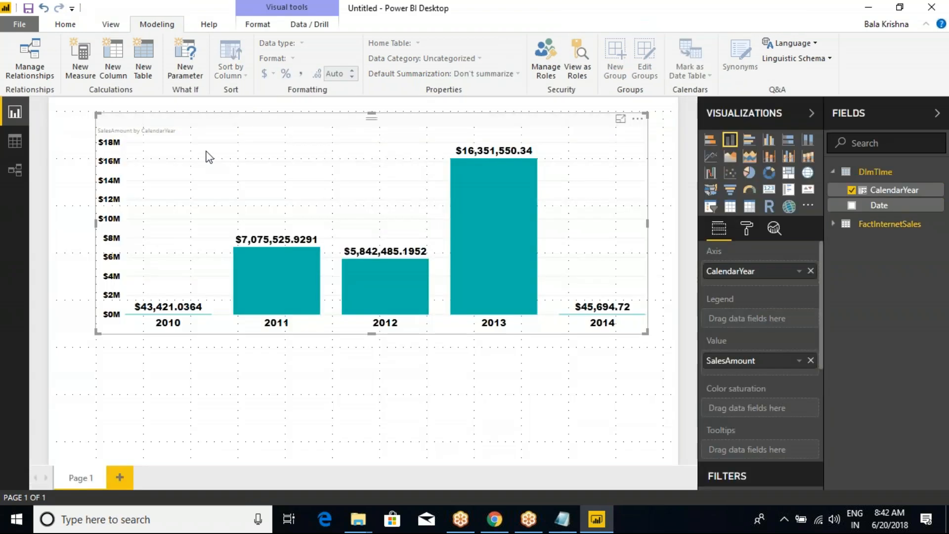
left_click_drag(265, 173, 339, 169)
left_click_drag(126, 208, 237, 209)
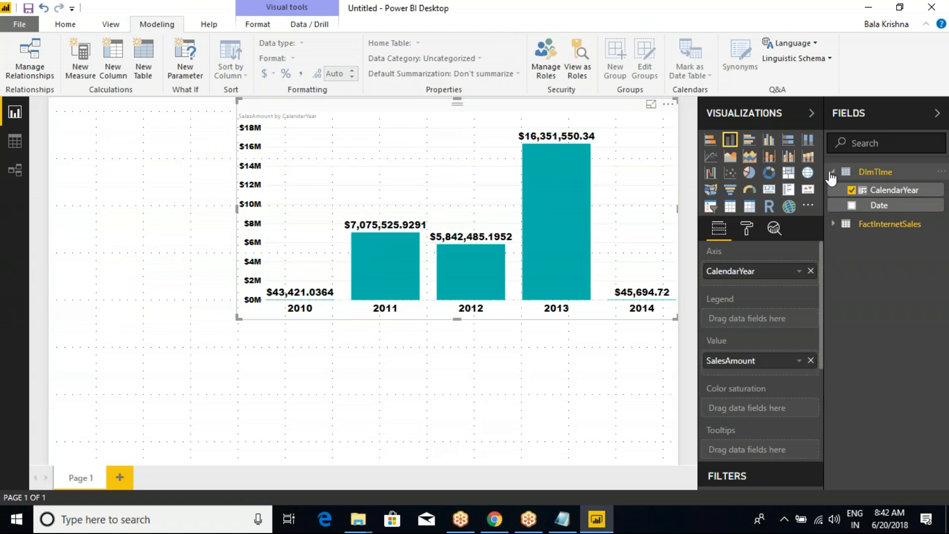
left_click(832, 174)
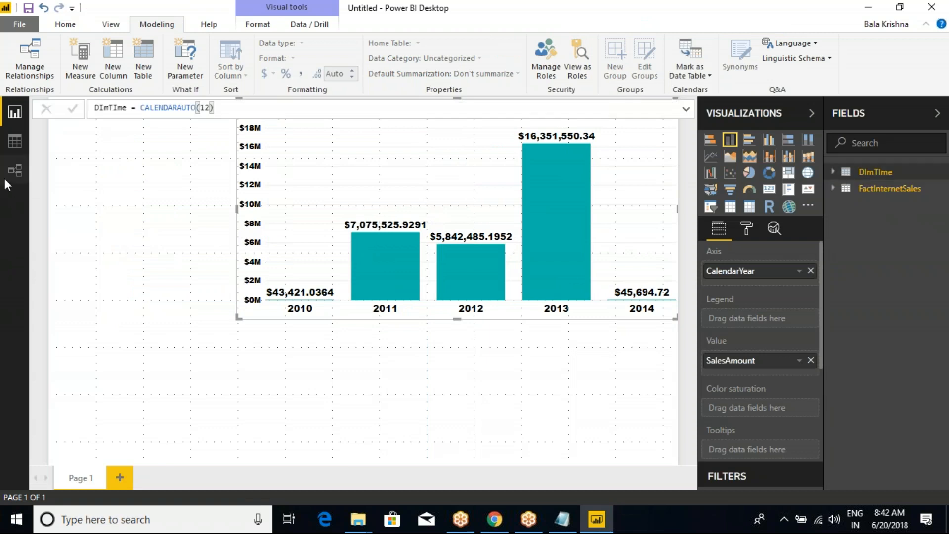
left_click(67, 25)
left_click(130, 74)
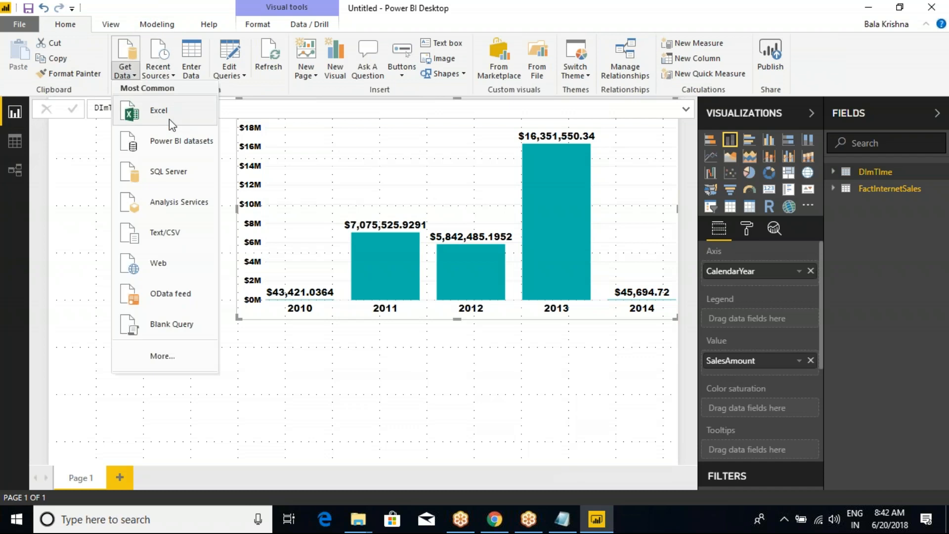
left_click(162, 174)
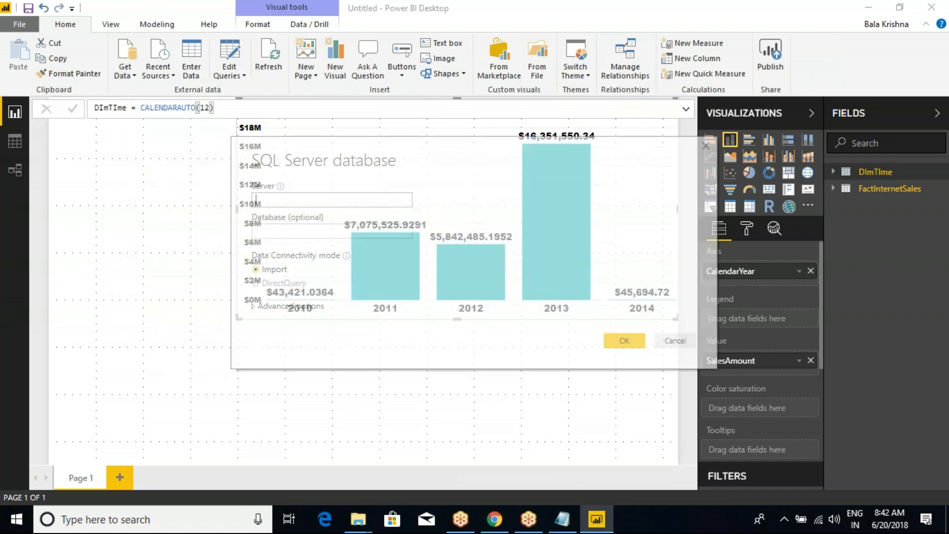
left_click(672, 340)
Load the DimDate table of the AdventureWorksDW2017 database from the most recently used SQL Server source.
left_click(157, 74)
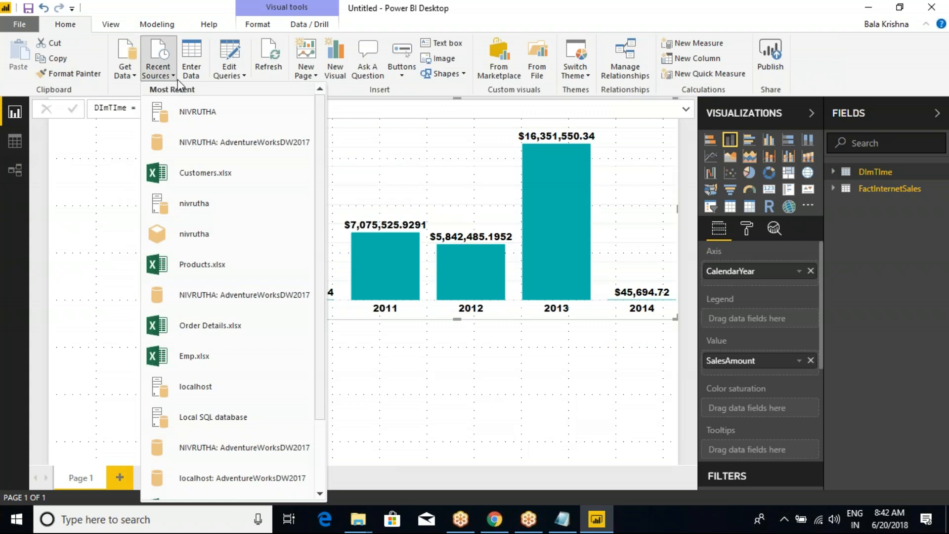
left_click(198, 120)
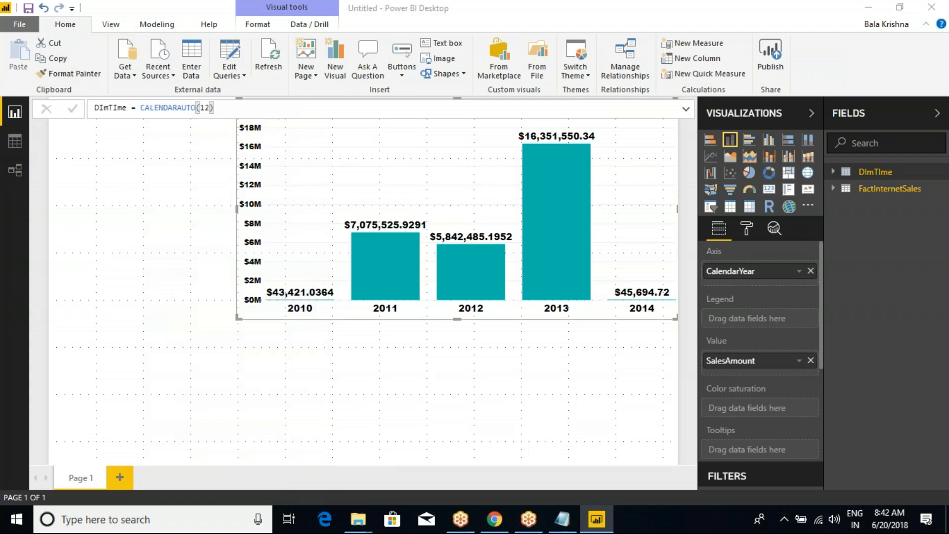
double_click(267, 142)
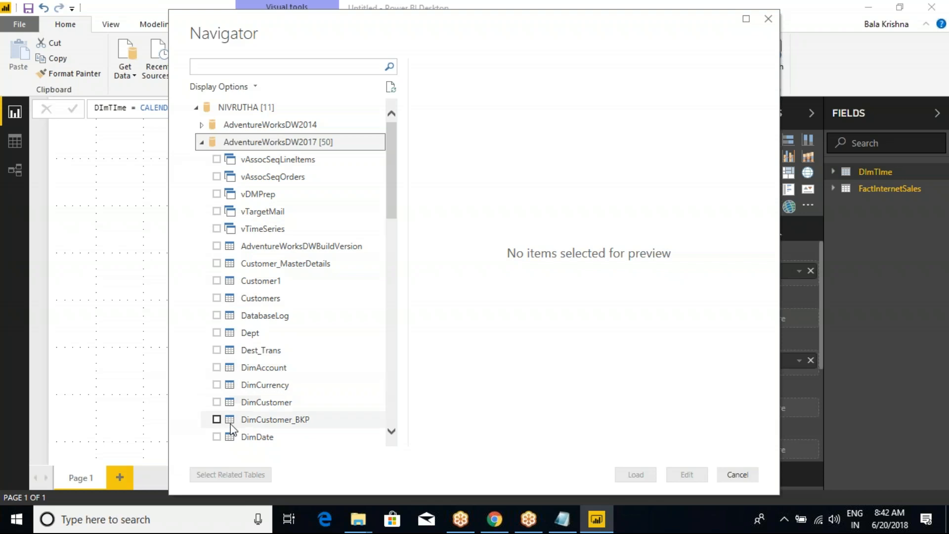
left_click(217, 436)
left_click(634, 473)
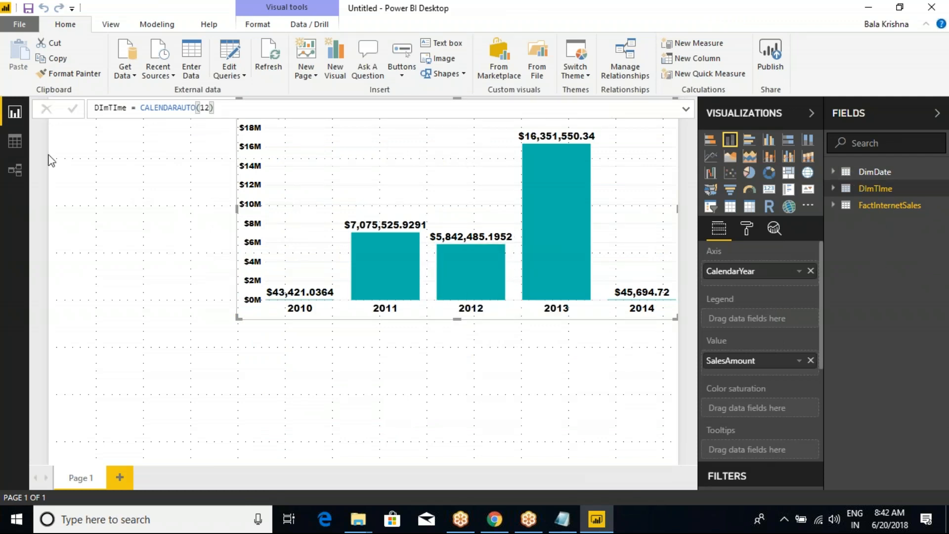
In the relationships view, delete the relationship between FactInternetSales and DImTIme and move the DImTIme table beyond DimDate.
left_click(15, 168)
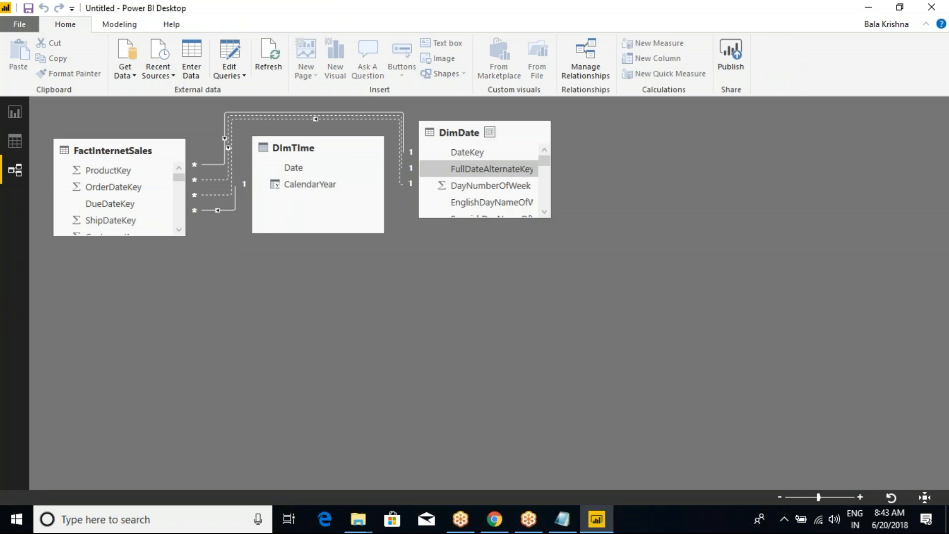
left_click_drag(340, 145, 351, 252)
right_click(350, 247)
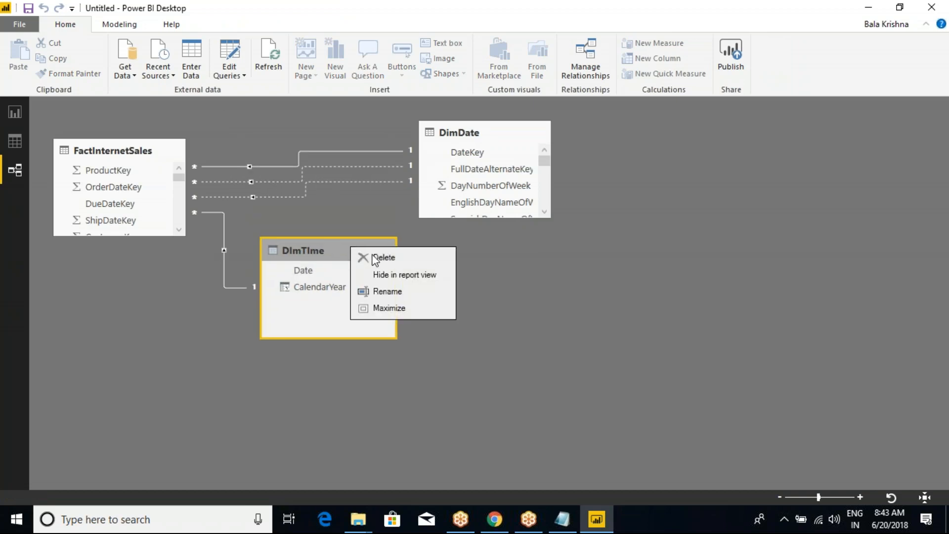
left_click(223, 215)
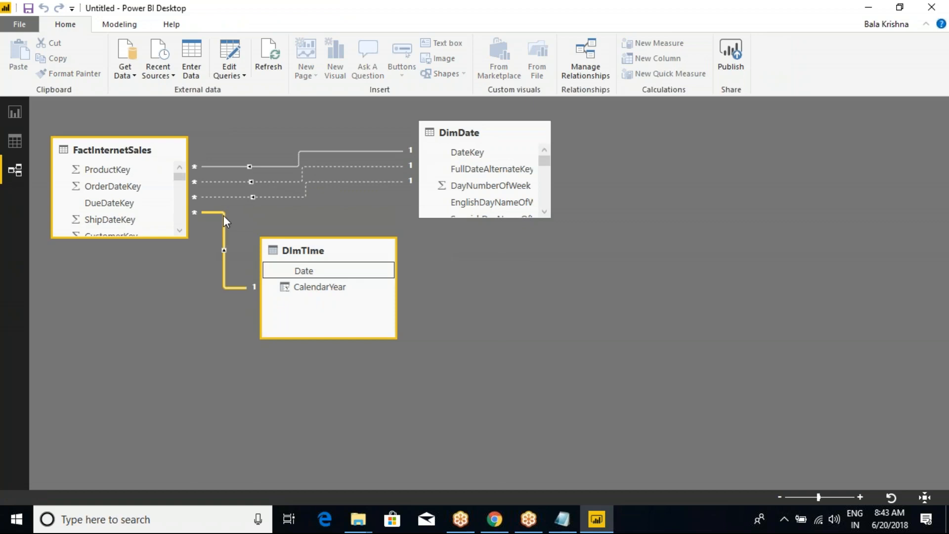
key("Delete")
left_click(537, 280)
left_click_drag(288, 250, 699, 178)
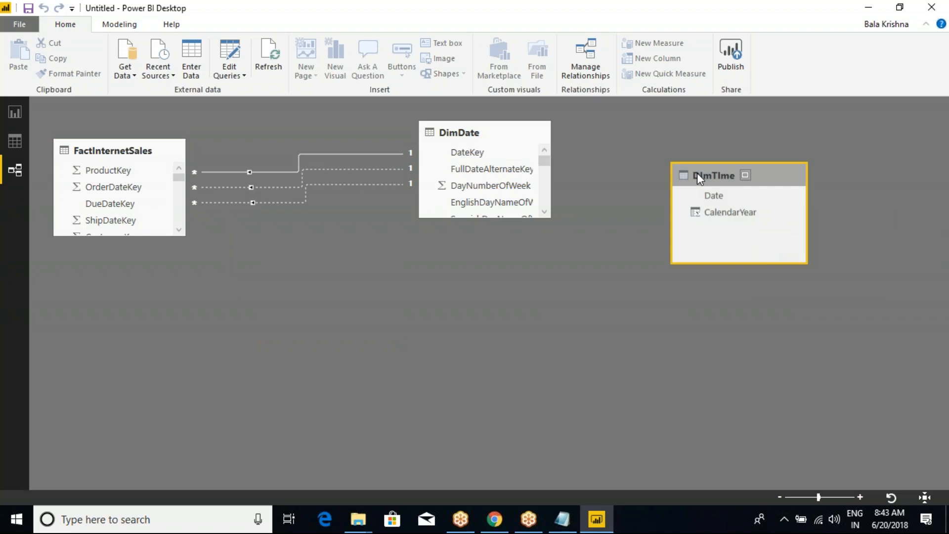
In the report chart, replace the DImTIme CalendarYear axis with CalendarYear from DimDate and widen the chart towards the left.
left_click(15, 112)
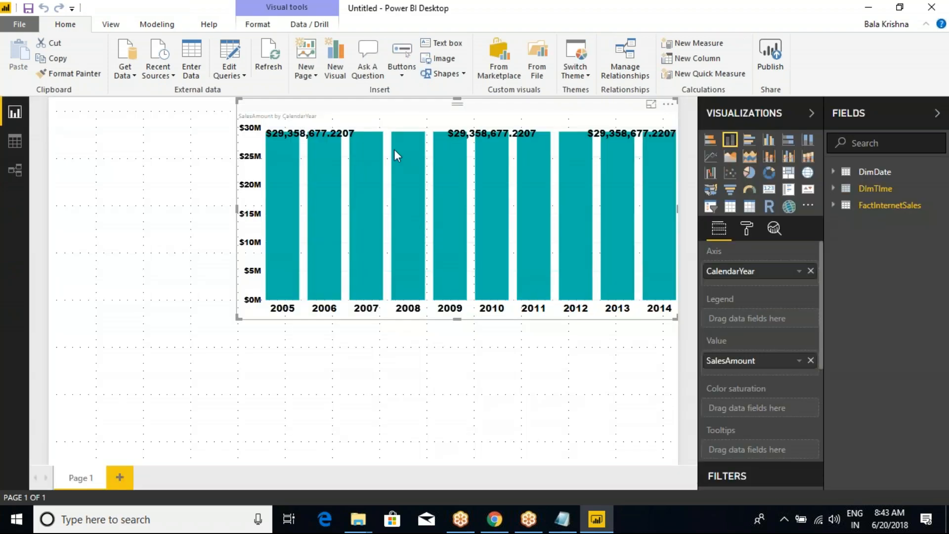
left_click(834, 188)
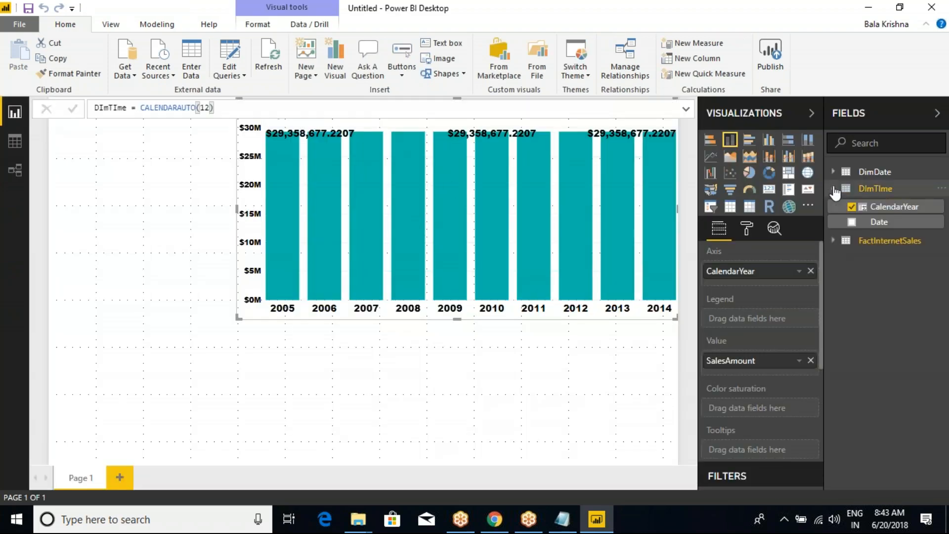
left_click(852, 207)
left_click(834, 171)
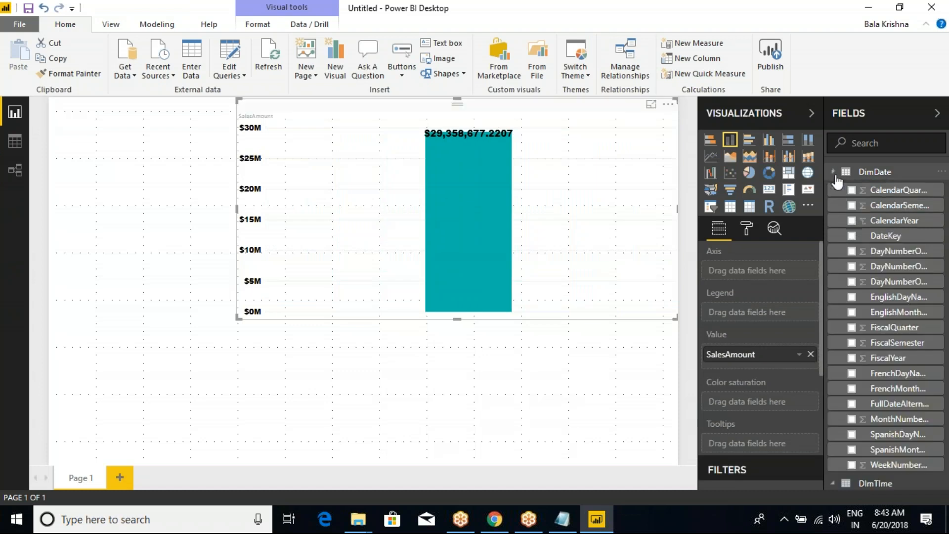
left_click(851, 221)
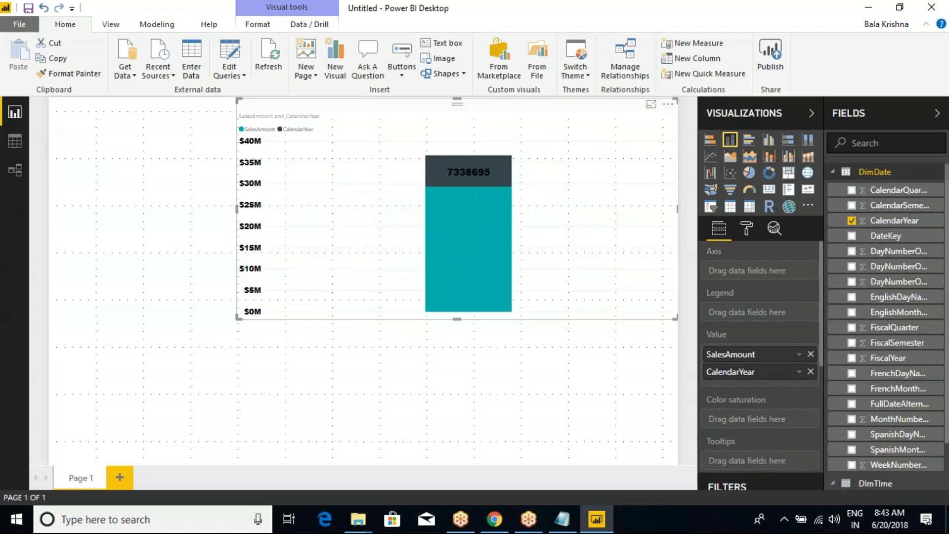
left_click_drag(746, 372, 765, 272)
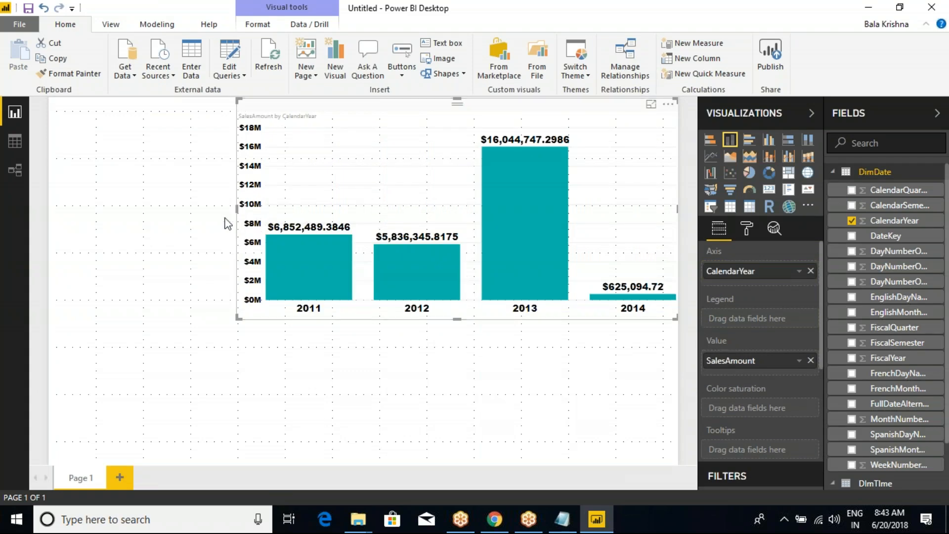
left_click_drag(237, 207, 170, 207)
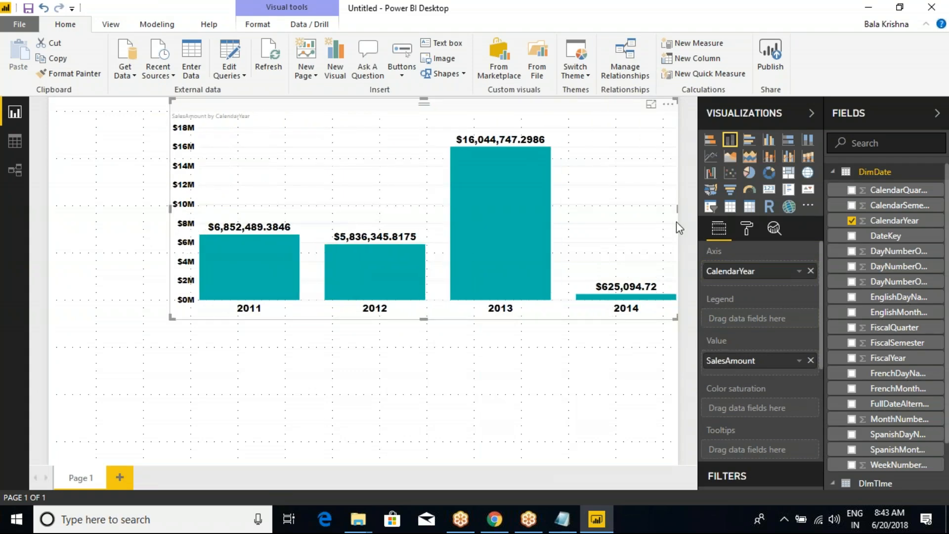
Examine which key columns the active relationship between FactInternetSales and DimDate uses in the relationships view.
left_click(11, 174)
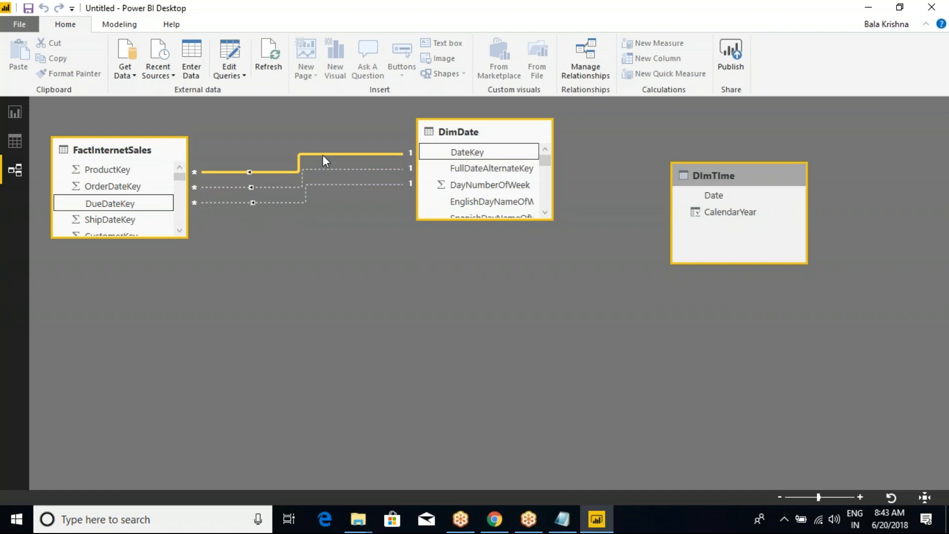
key("ctrl+2")
left_click_drag(496, 158, 511, 143)
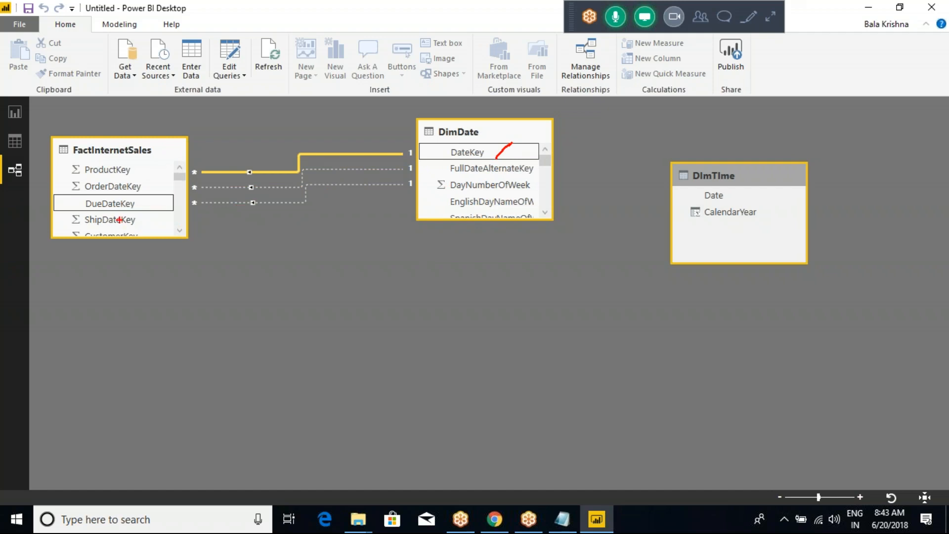
left_click_drag(138, 207, 154, 198)
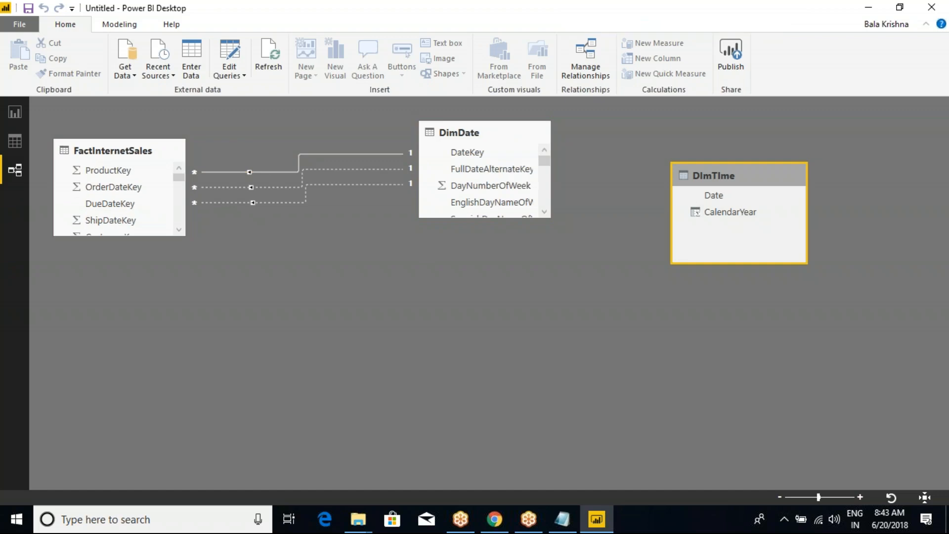
Undo the chart's widening and its axis change, restoring CalendarYear from DImTIme on the axis.
left_click(15, 112)
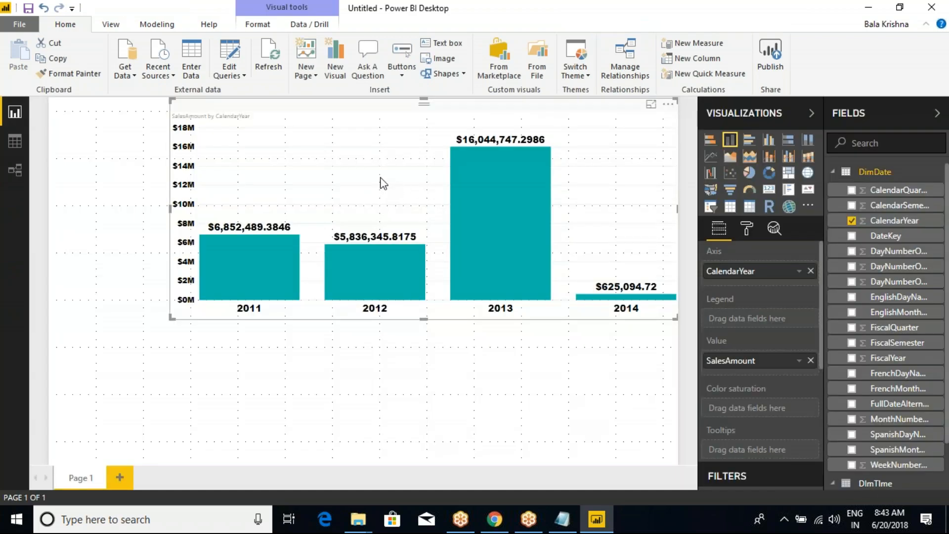
key("ctrl+z")
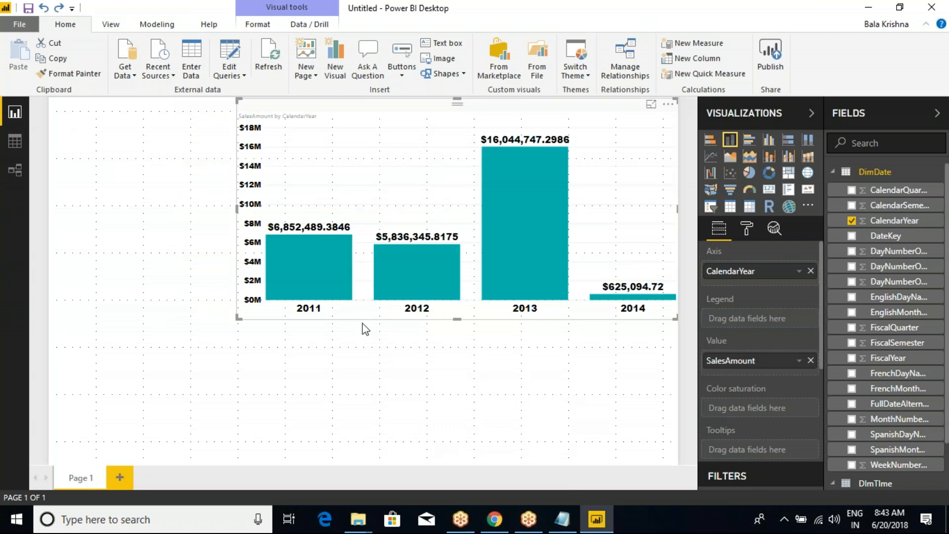
key("ctrl+z")
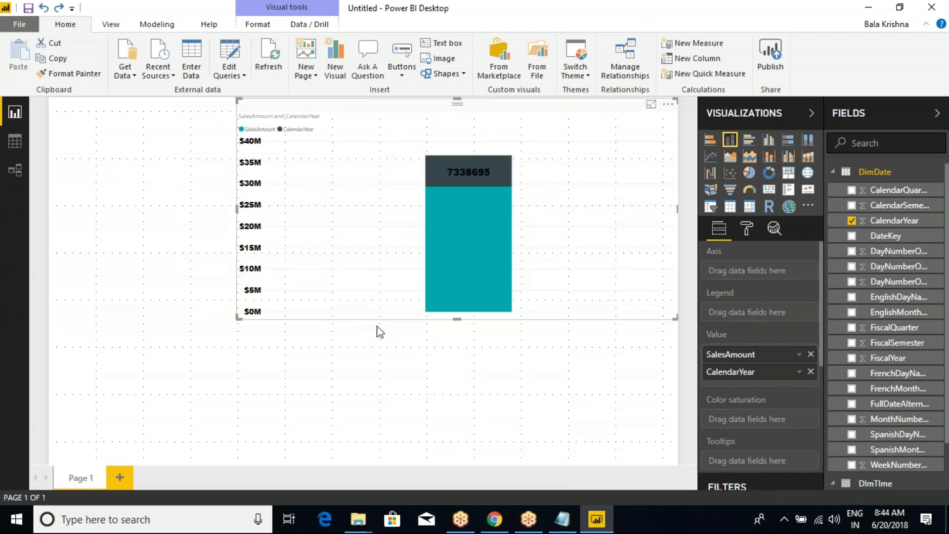
key("ctrl+y")
key("ctrl+y")
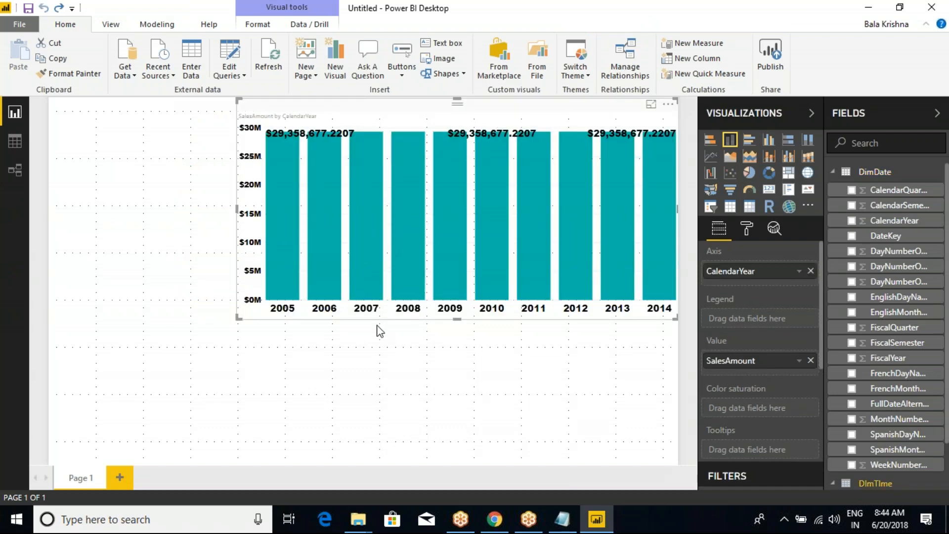
left_click(328, 360)
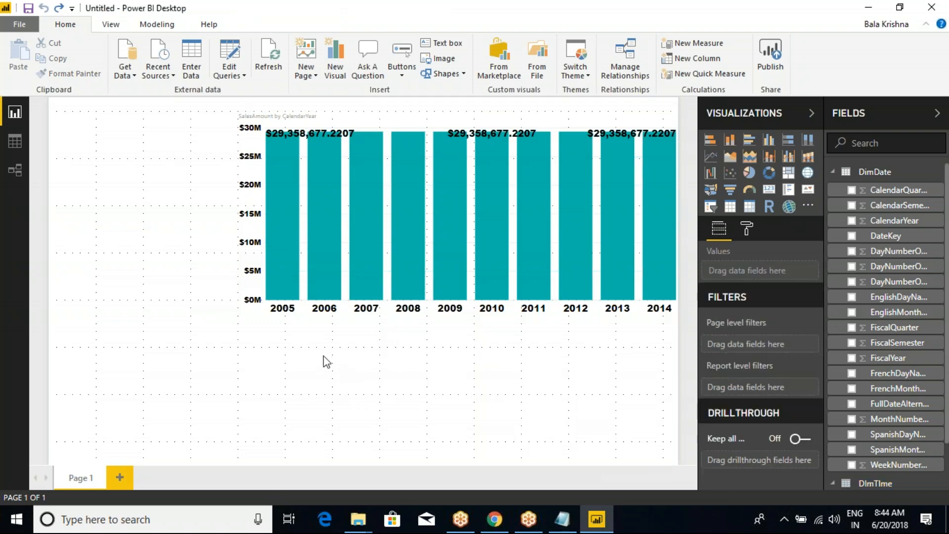
left_click(328, 291)
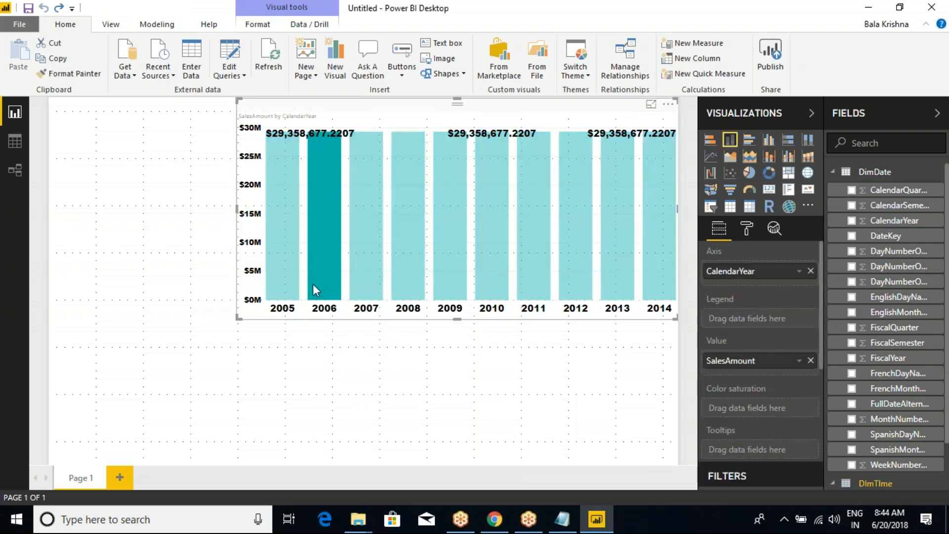
left_click(319, 286)
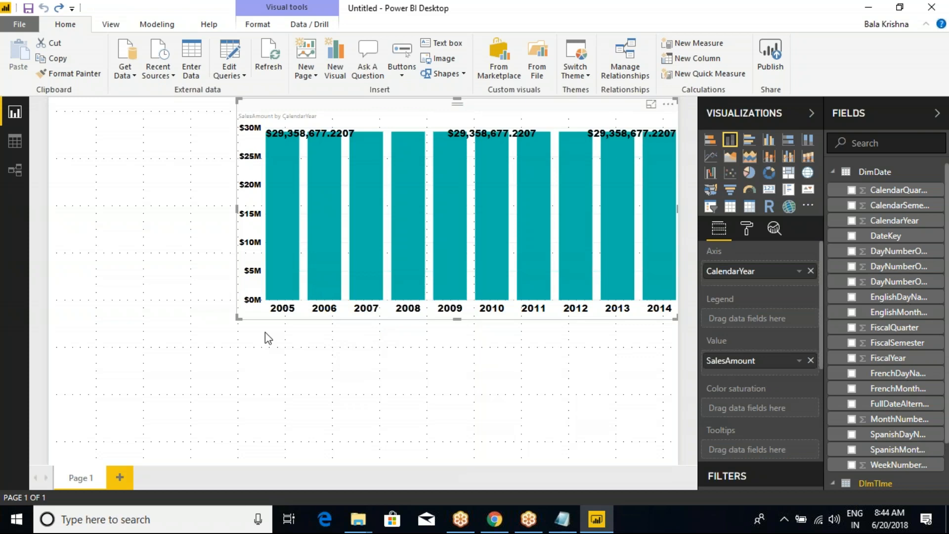
left_click_drag(239, 319, 190, 350)
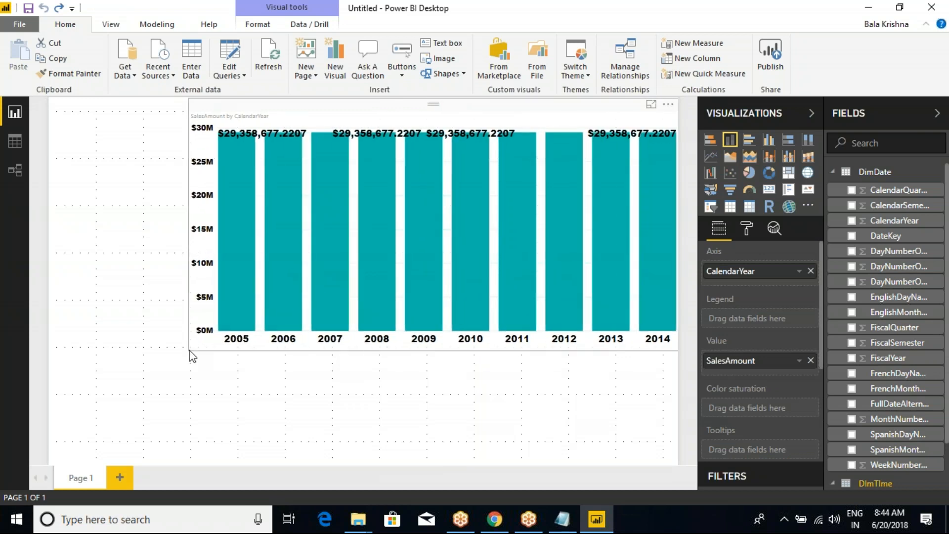
key("ctrl+z")
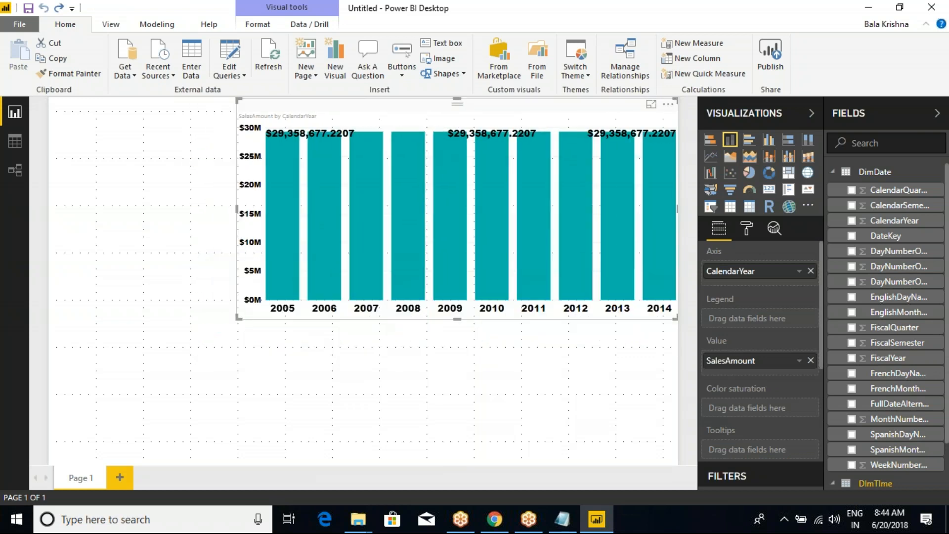
left_click(216, 350)
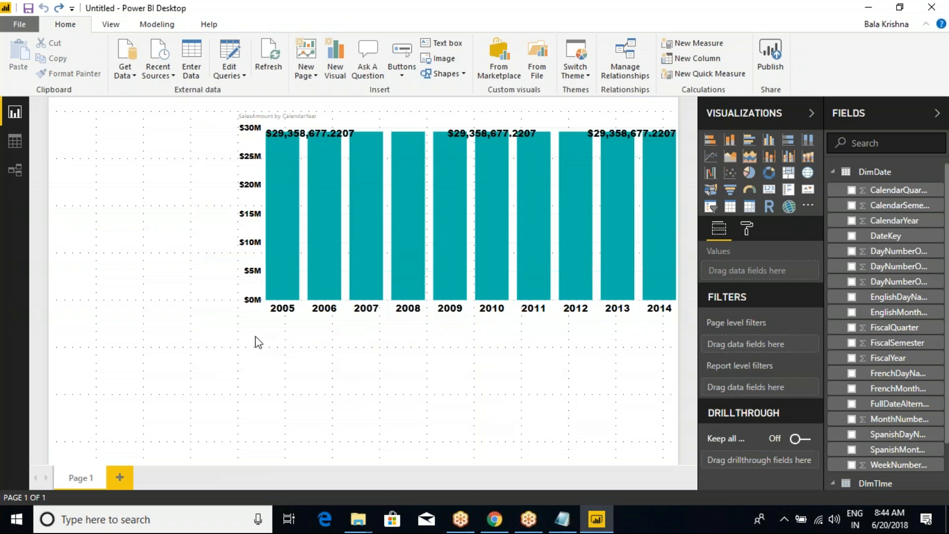
left_click(356, 222)
left_click(363, 224)
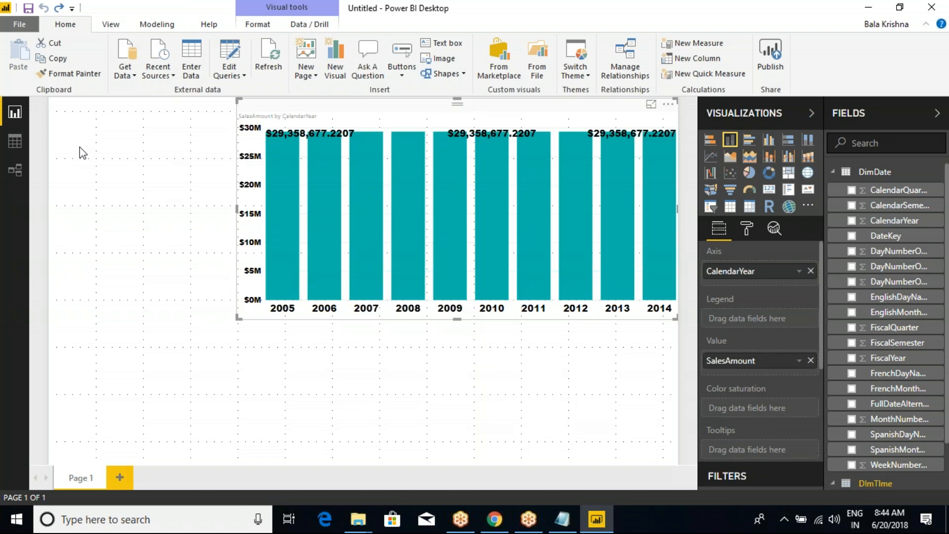
In the relationships view, examine which key columns the active relationship between FactInternetSales and DimDate links, leaving it unedited.
left_click(15, 142)
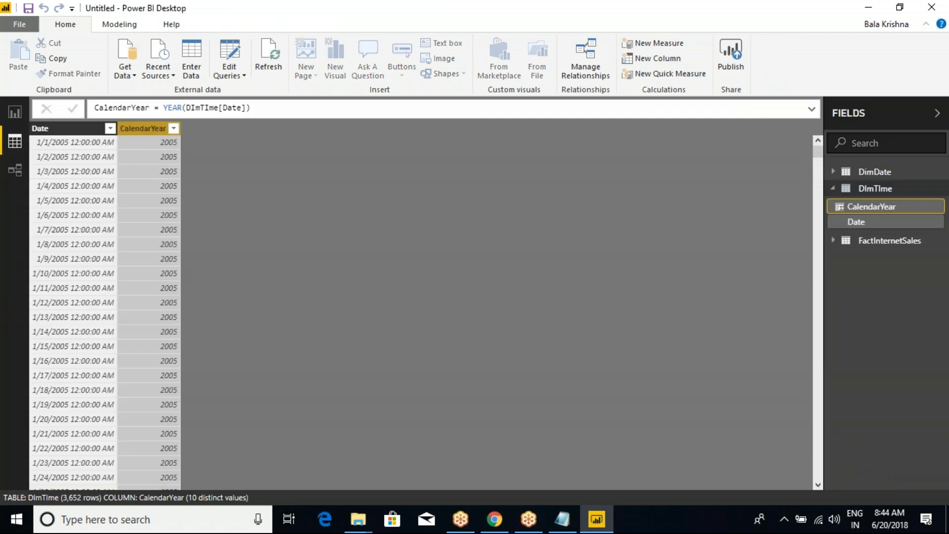
left_click(15, 170)
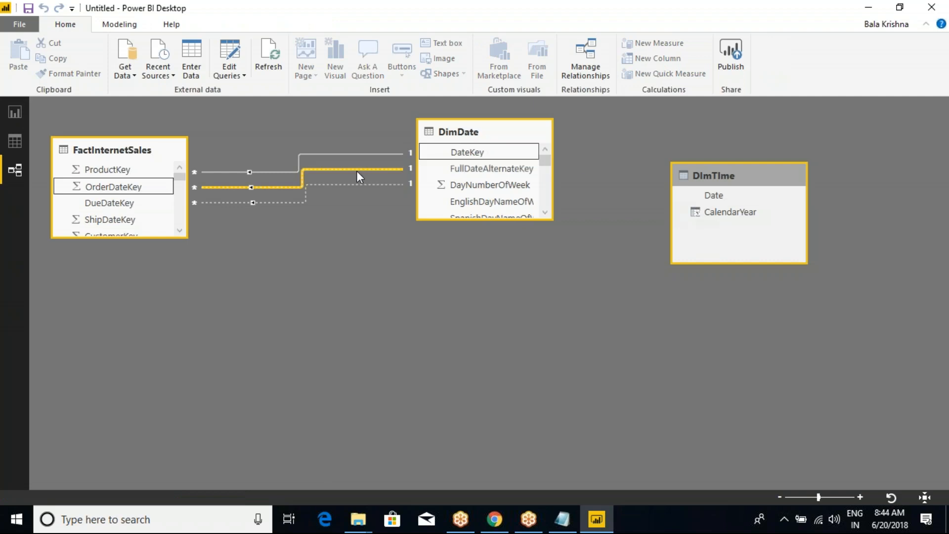
double_click(257, 172)
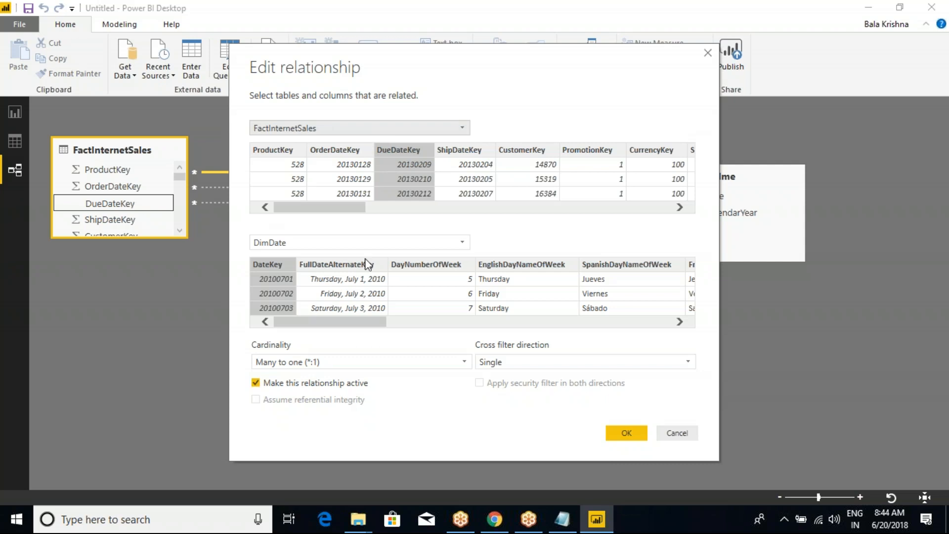
left_click_drag(230, 109, 292, 146)
left_click_drag(373, 132, 411, 197)
left_click_drag(245, 257, 294, 314)
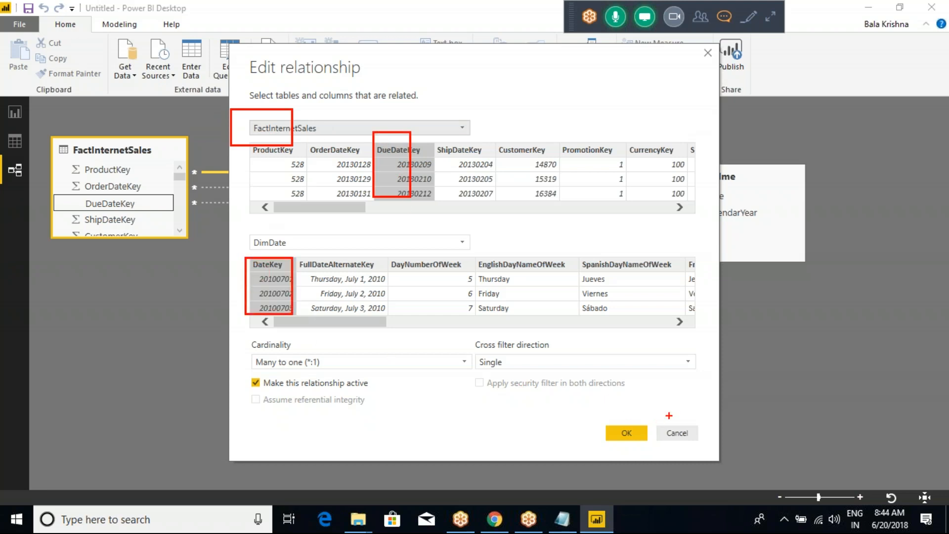
key("Escape")
left_click(685, 433)
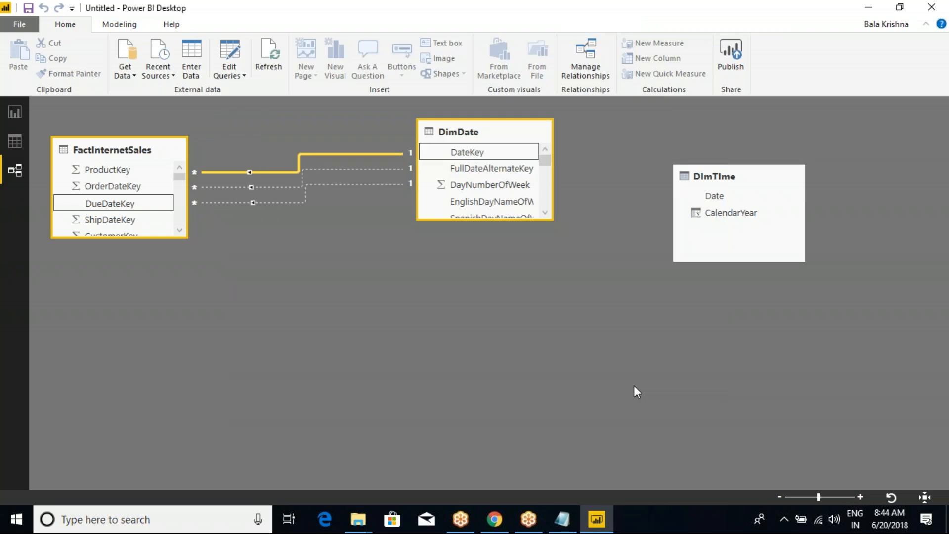
Deactivate the DueDateKey relationship between FactInternetSales and DimDate, and make the OrderDateKey to DateKey relationship active instead.
double_click(305, 179)
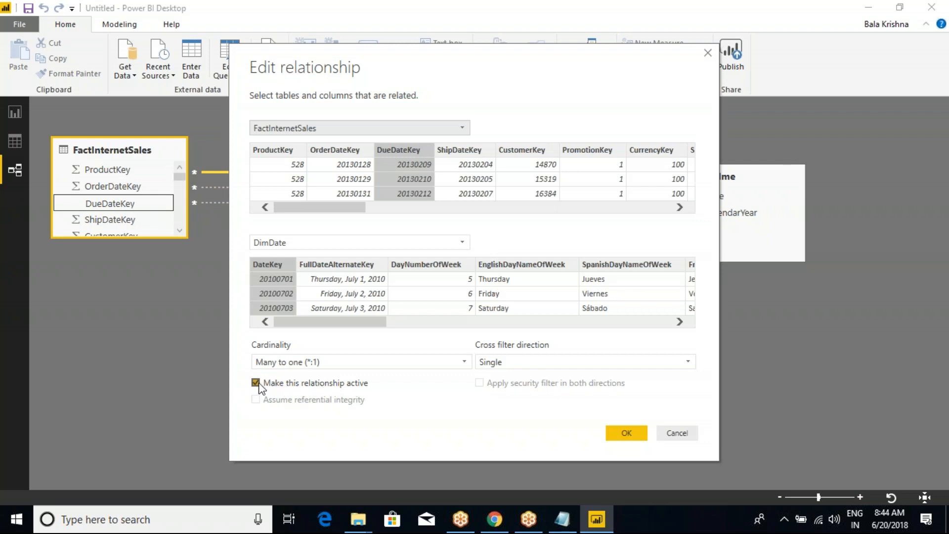
left_click(260, 384)
left_click(626, 433)
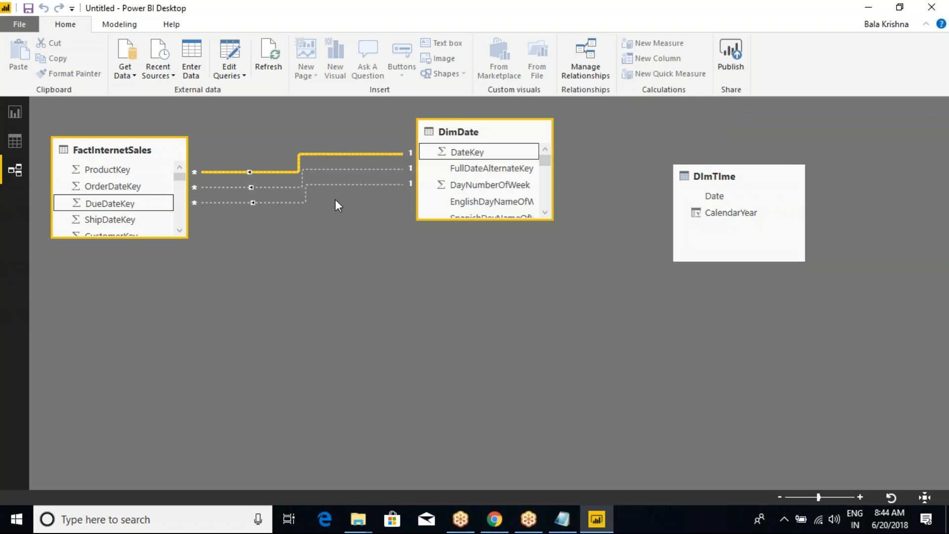
double_click(314, 170)
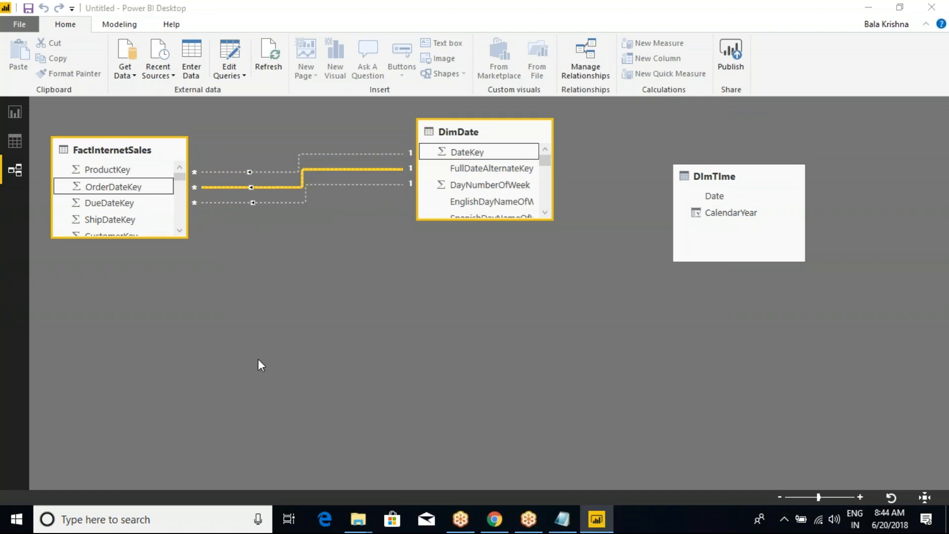
left_click(256, 383)
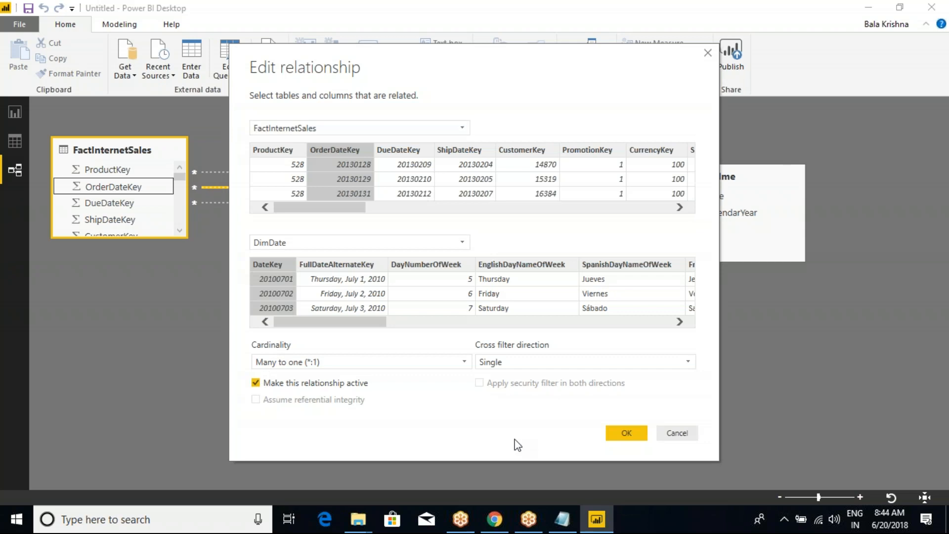
left_click(624, 433)
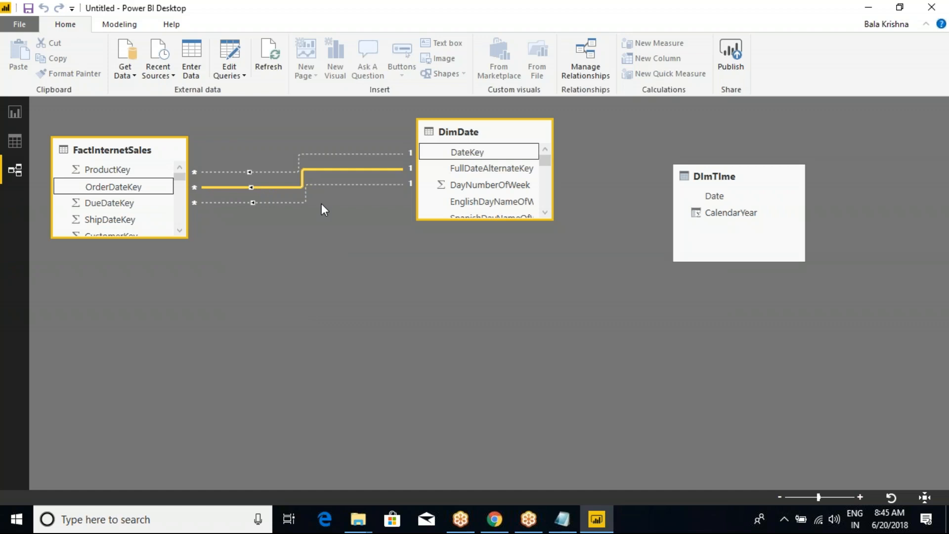
Examine the ShipDateKey and OrderDateKey relationships between FactInternetSales and DimDate.
left_click(305, 201)
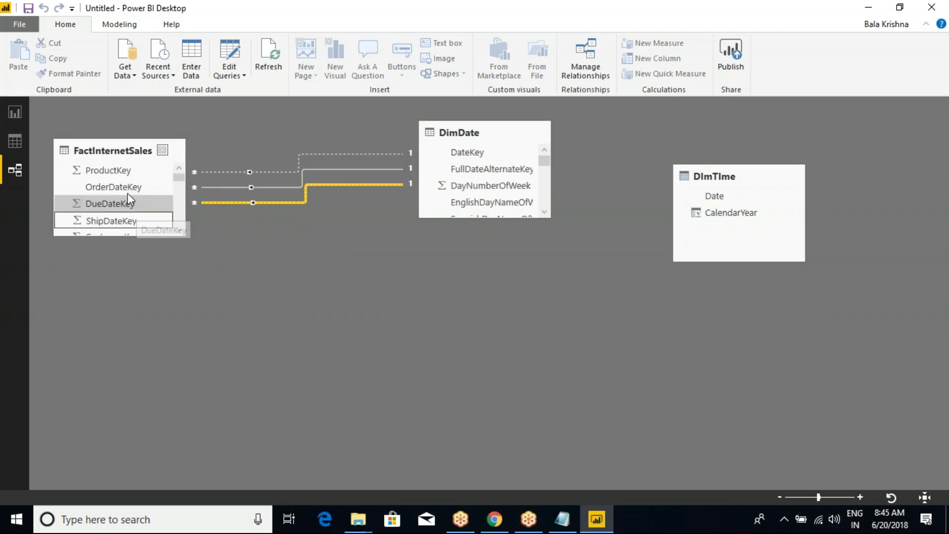
key("ctrl+2")
mouse_move(130, 239)
left_mouse_down()
mouse_move(347, 300)
mouse_move(469, 232)
left_mouse_up()
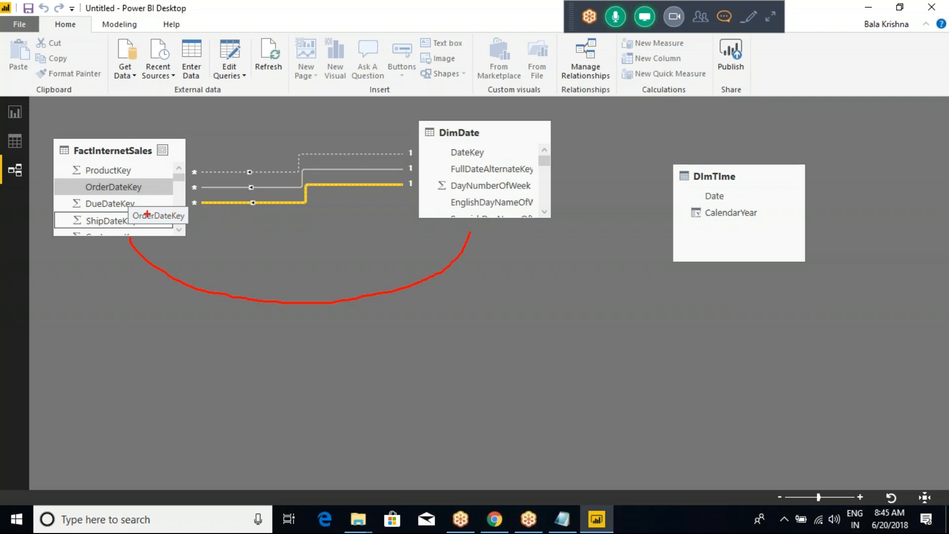
left_click_drag(123, 189, 147, 174)
left_click_drag(114, 204, 135, 194)
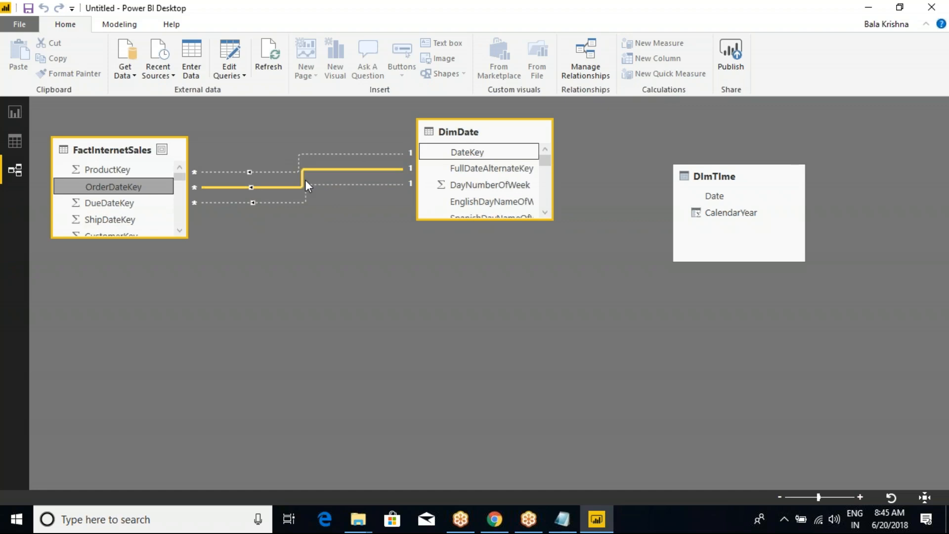
In the report chart, replace the DImTIme CalendarYear on the axis with CalendarYear from DimDate, keeping only SalesAmount as the value.
left_click(16, 112)
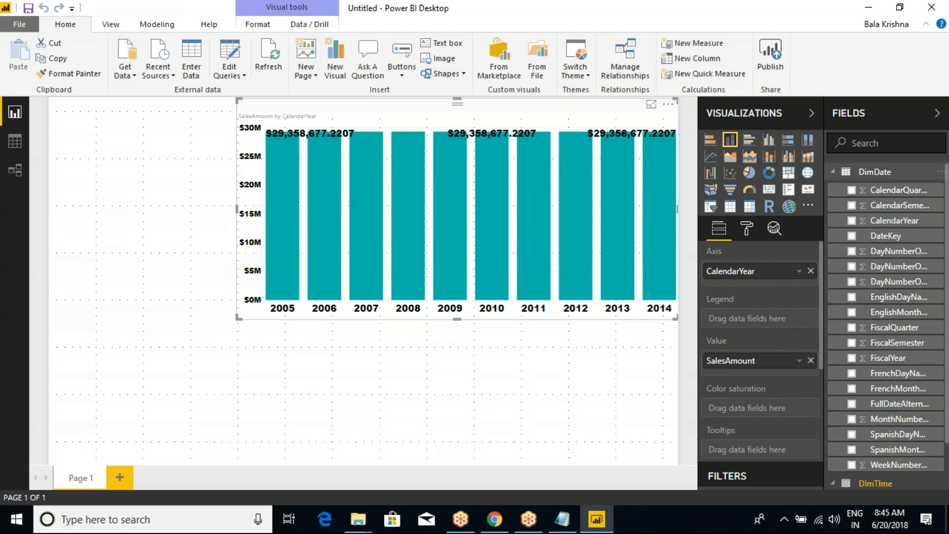
left_click(852, 221)
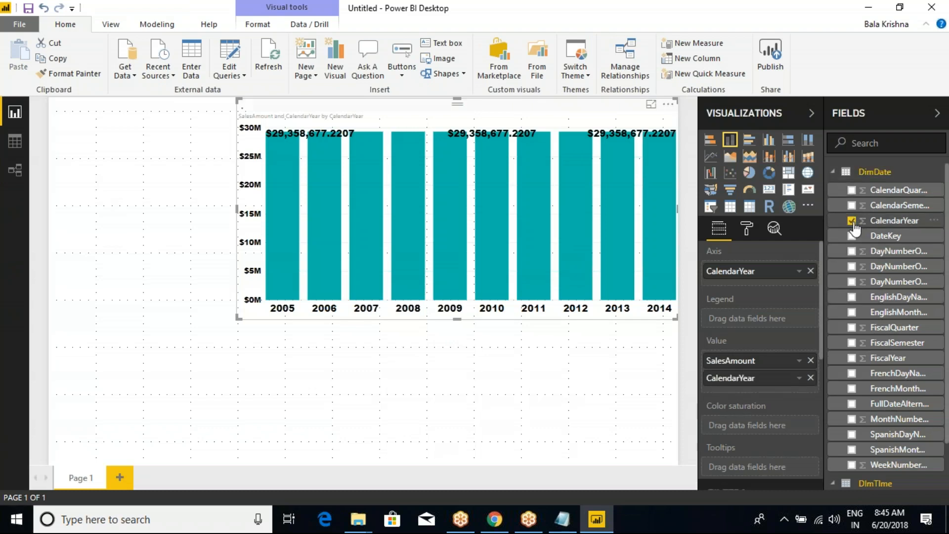
left_click(833, 172)
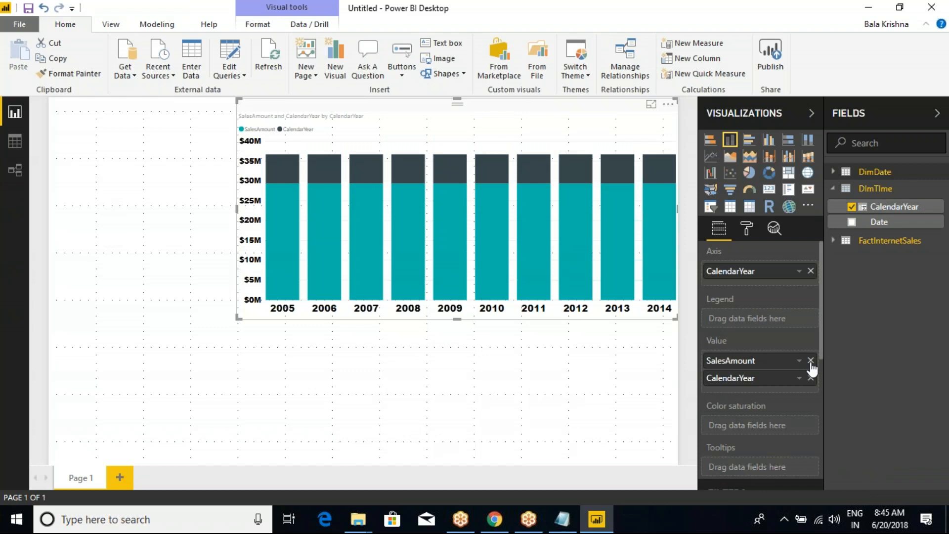
left_click(811, 271)
left_click_drag(745, 375, 768, 279)
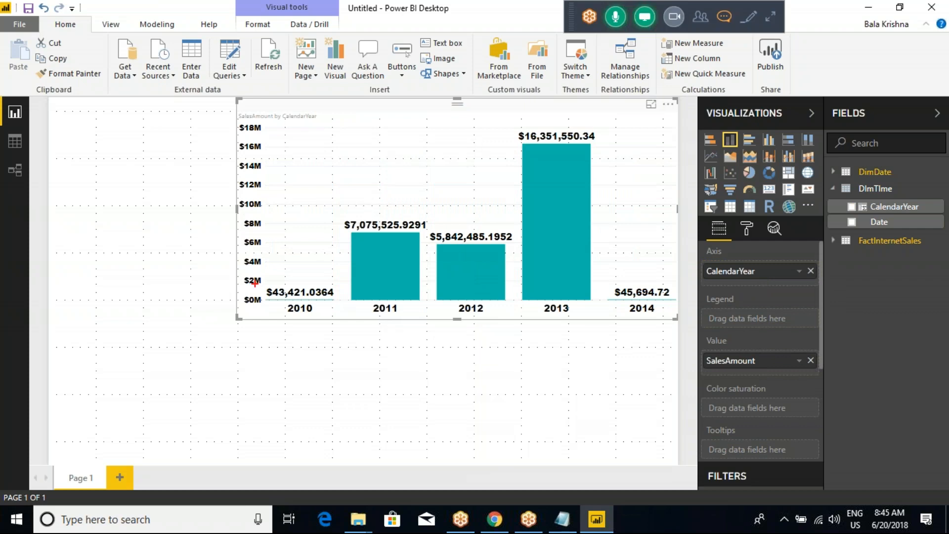
mouse_move(256, 174)
left_mouse_down()
mouse_move(523, 322)
mouse_move(667, 365)
mouse_move(686, 350)
left_mouse_up()
mouse_move(424, 297)
left_mouse_down()
mouse_move(497, 367)
mouse_move(544, 379)
mouse_move(794, 228)
left_mouse_up()
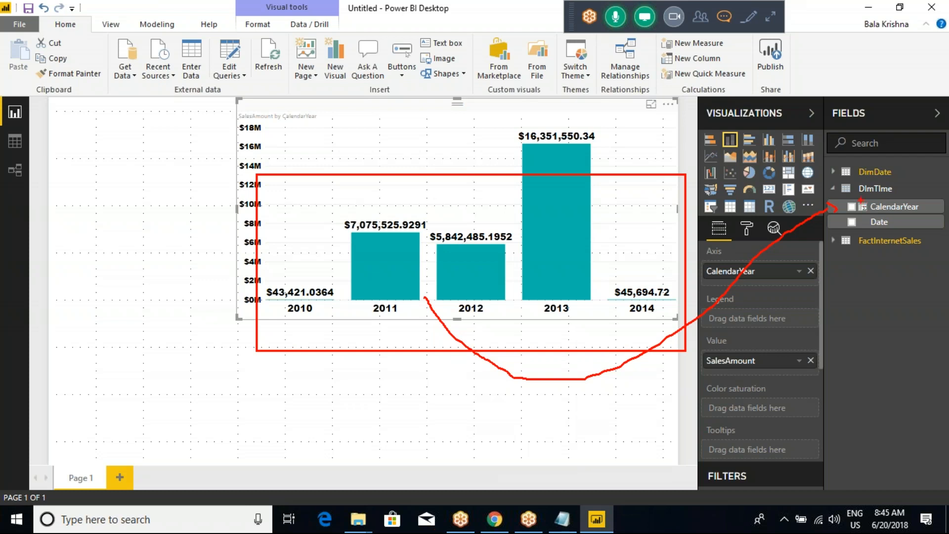
left_click_drag(879, 211, 908, 204)
key("Escape")
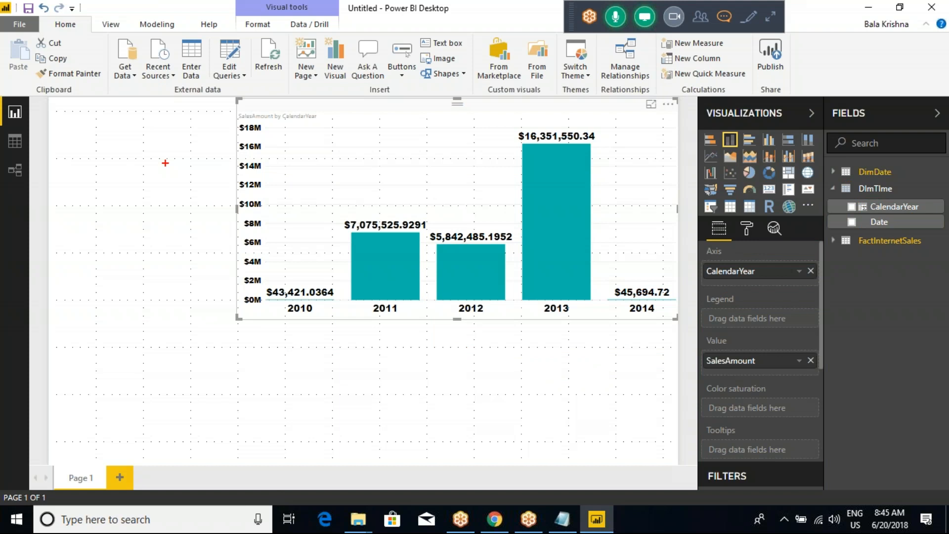
mouse_move(208, 101)
left_mouse_down()
mouse_move(660, 338)
mouse_move(675, 357)
left_mouse_up()
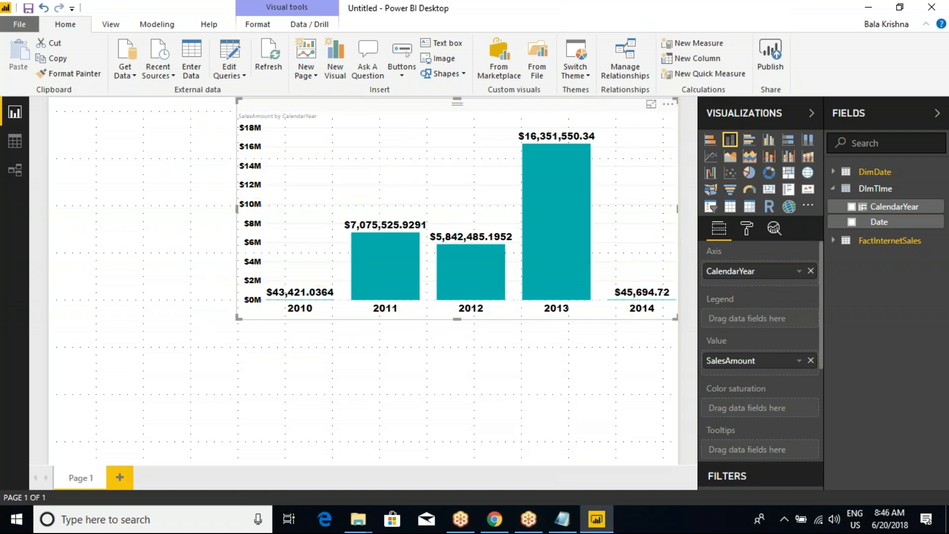
Open the Snipping Tool and capture the chart of SalesAmount by CalendarYear.
key("super")
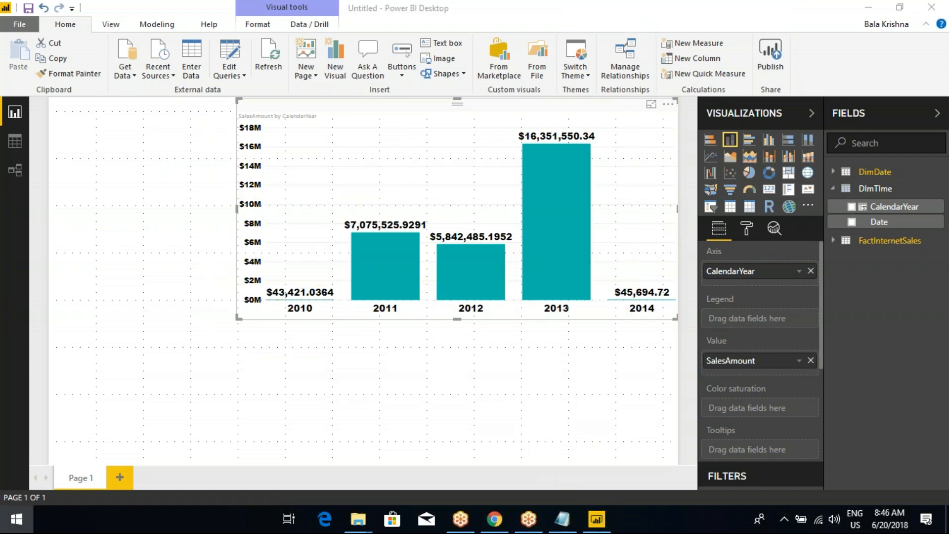
type("sn")
left_click(123, 148)
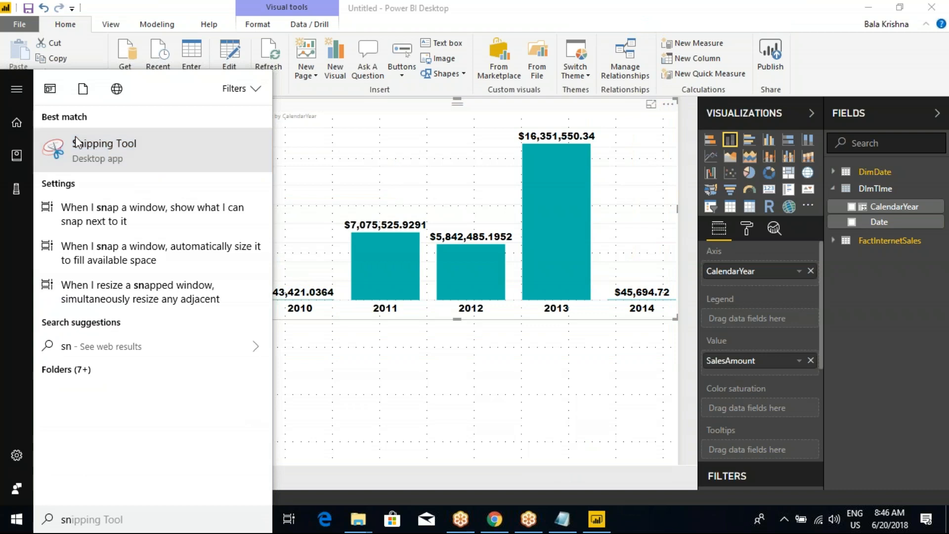
left_click(396, 167)
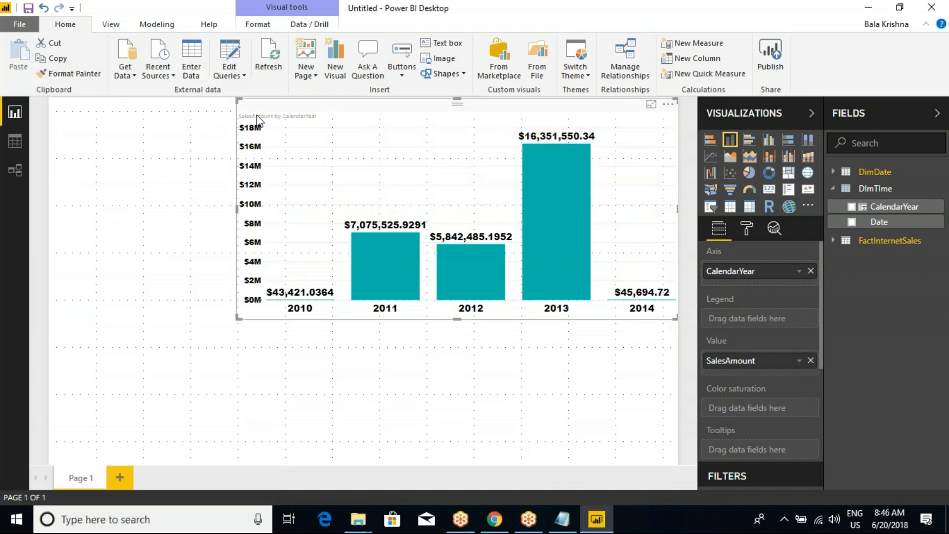
left_click_drag(216, 94, 677, 328)
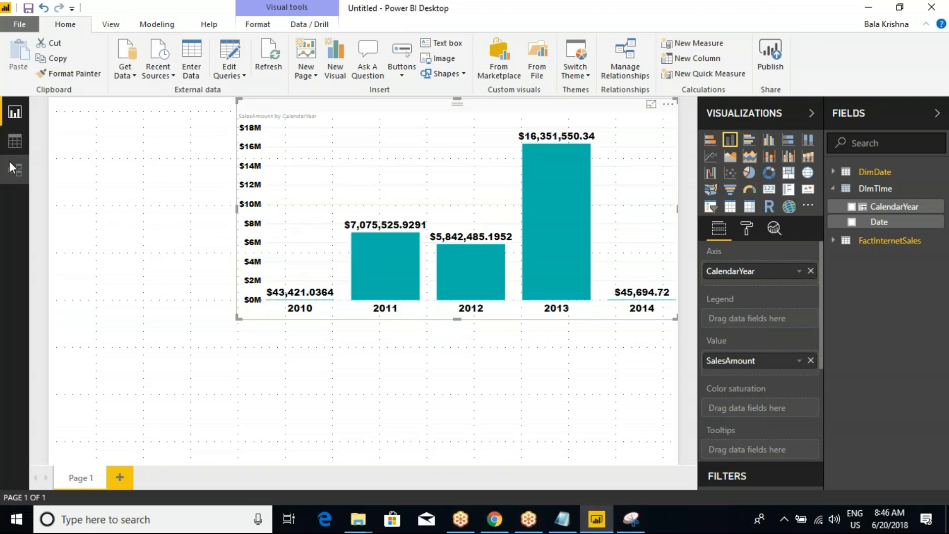
In the relationships view, move DImTIme below the other tables and relate OrderDateKey in FactInternetSales to Date in DImTIme.
left_click(10, 165)
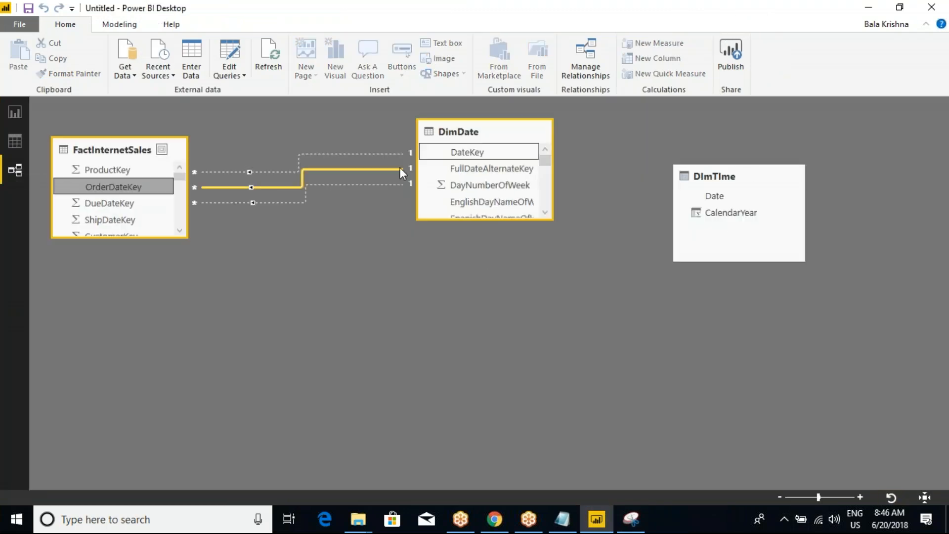
left_click_drag(716, 172, 355, 294)
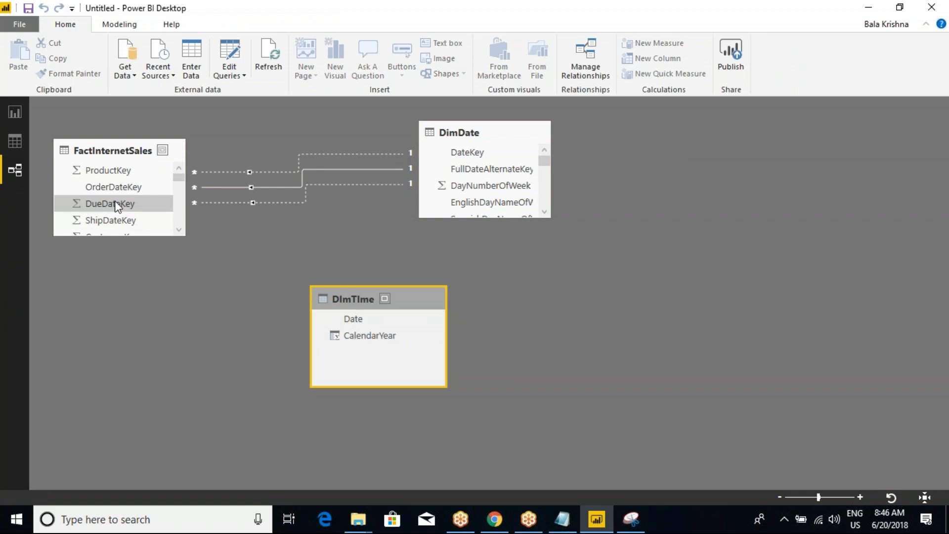
left_click(109, 189)
left_click_drag(108, 188, 322, 319)
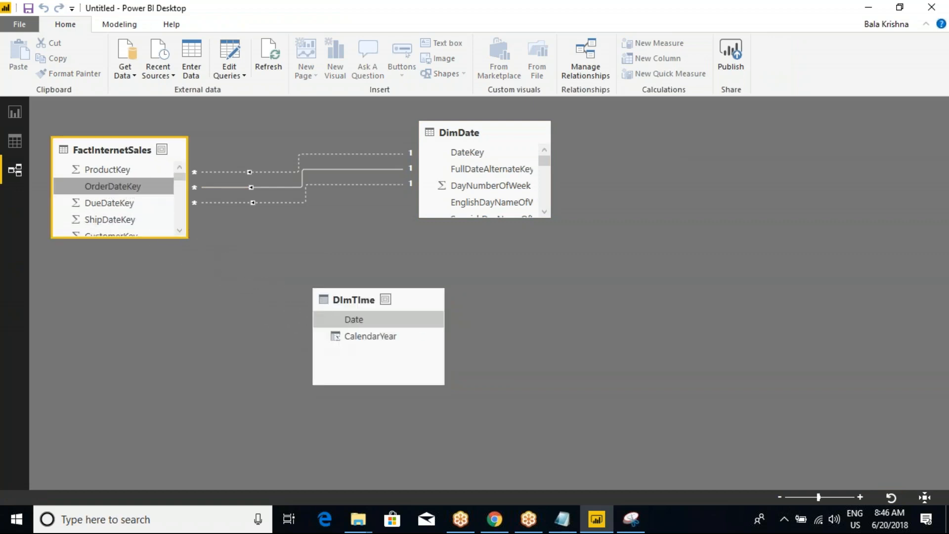
left_click(191, 259)
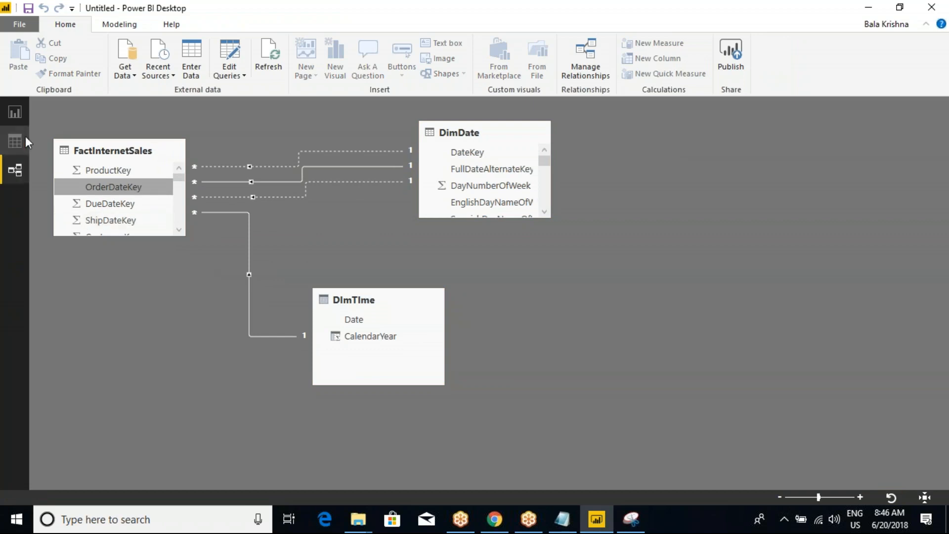
In the report, reduce the height of the SalesAmount by CalendarYear chart to free space beneath it.
left_click(15, 112)
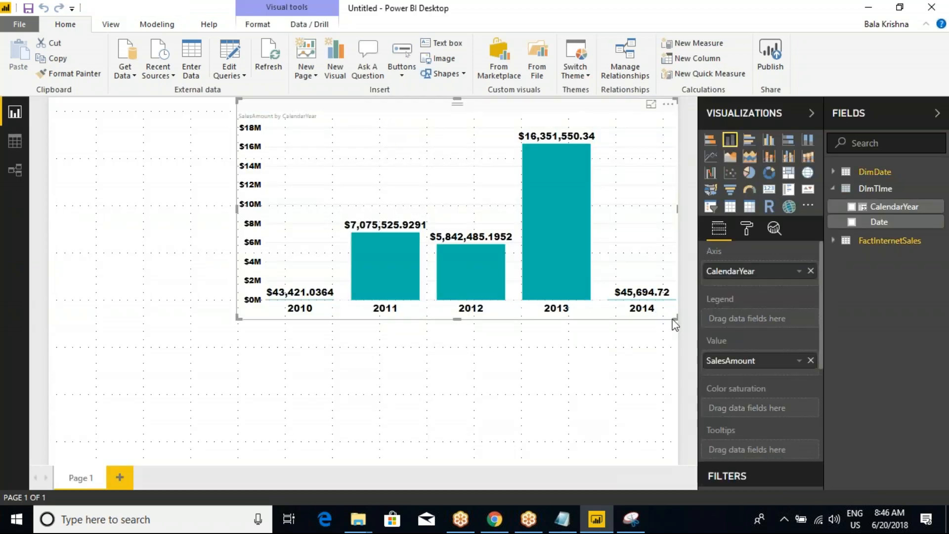
left_click_drag(674, 325, 678, 257)
left_click(349, 335)
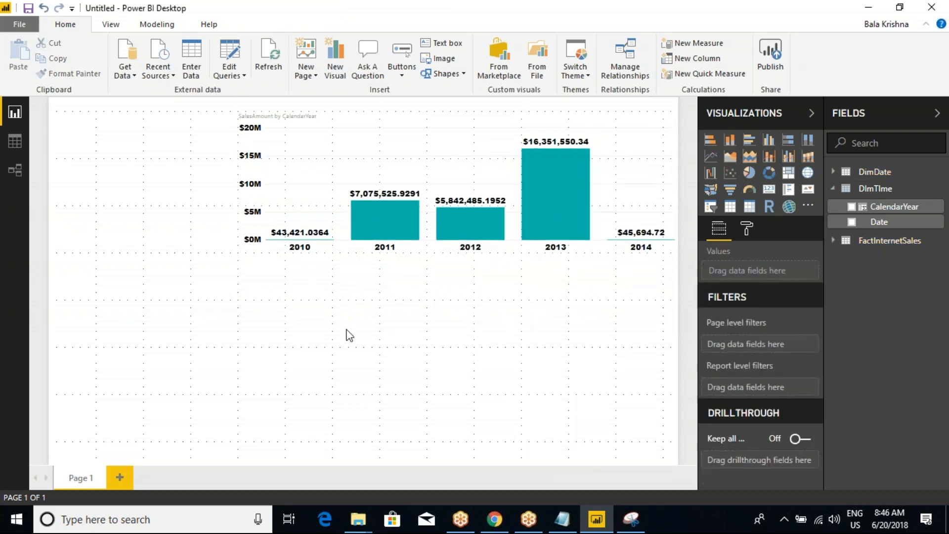
Duplicate the SalesAmount by CalendarYear chart and place the copy directly below the original.
left_click(459, 180)
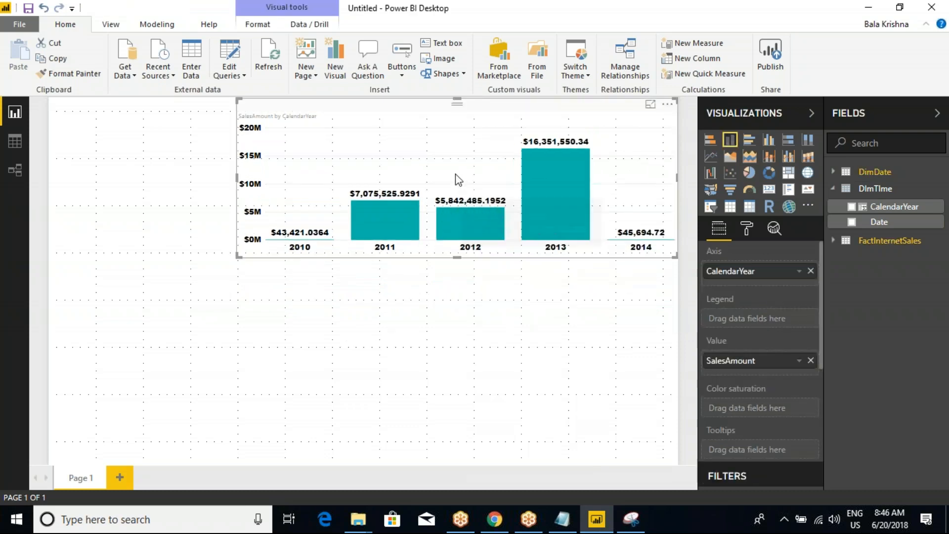
key("ctrl+c")
left_click(410, 323)
key("ctrl+v")
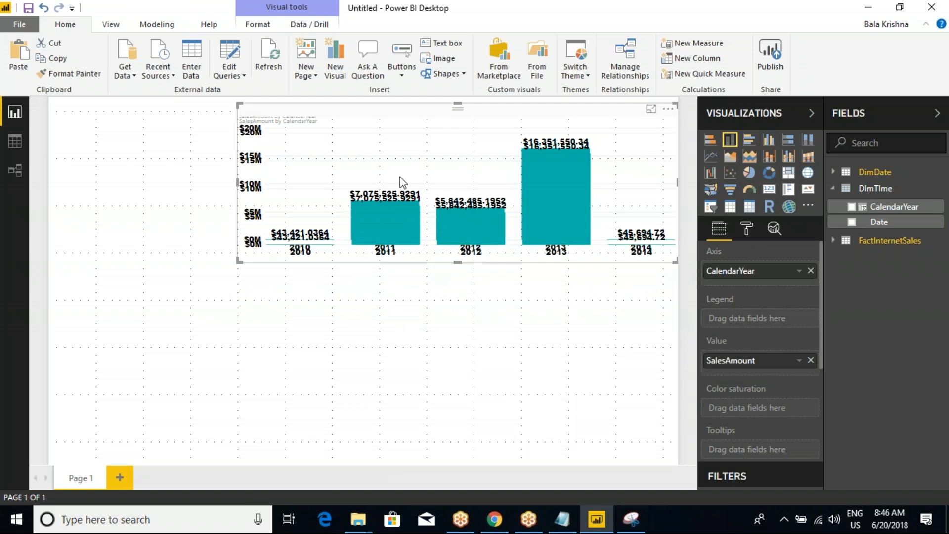
left_click_drag(408, 339, 384, 290)
In the lower chart, replace the DimDate CalendarYear on the axis with CalendarYear from DImTIme.
left_click(851, 207)
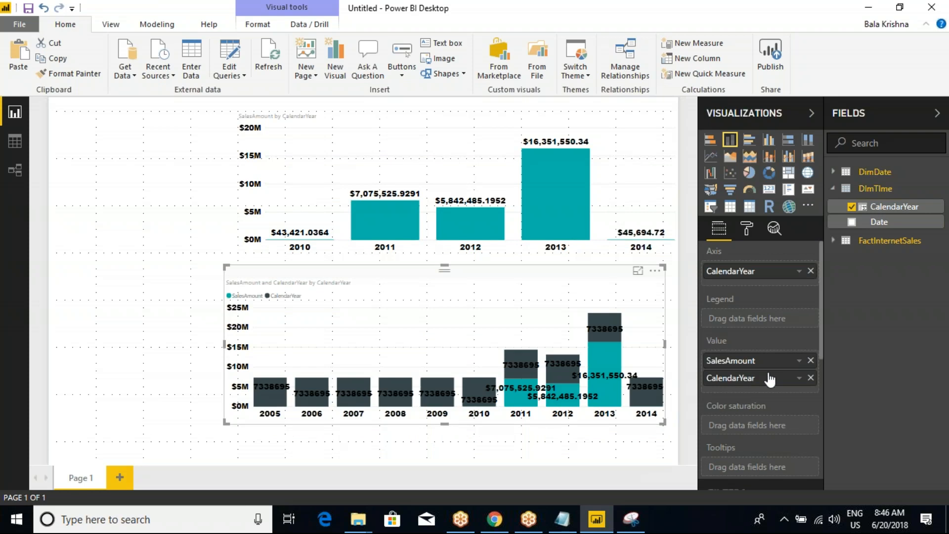
left_click(810, 271)
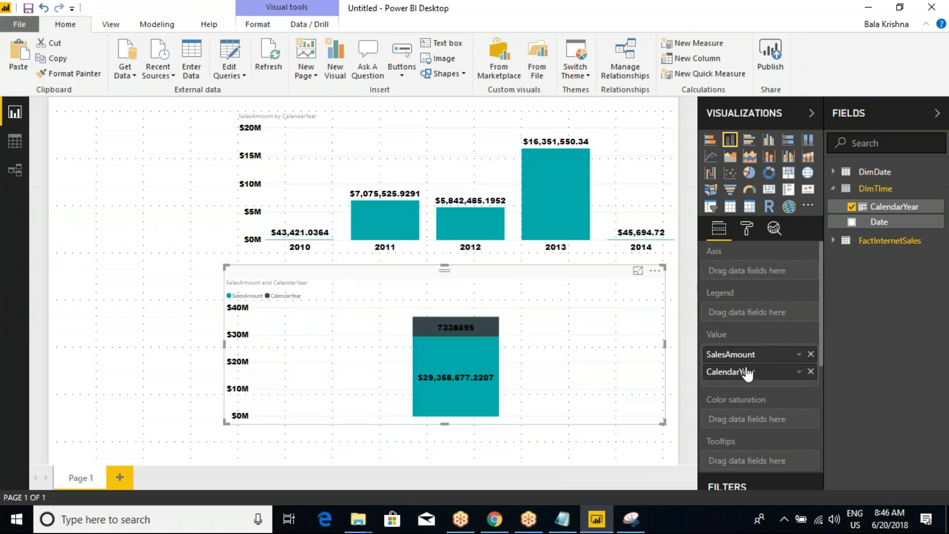
left_click_drag(744, 374, 750, 276)
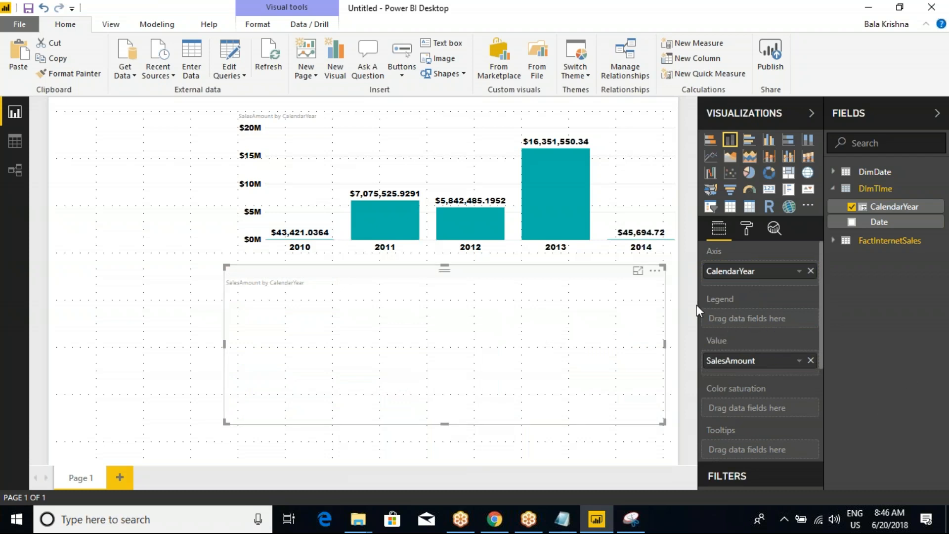
Remove CalendarYear from the lower chart's axis and add it back from the DImTIme table.
left_click(811, 271)
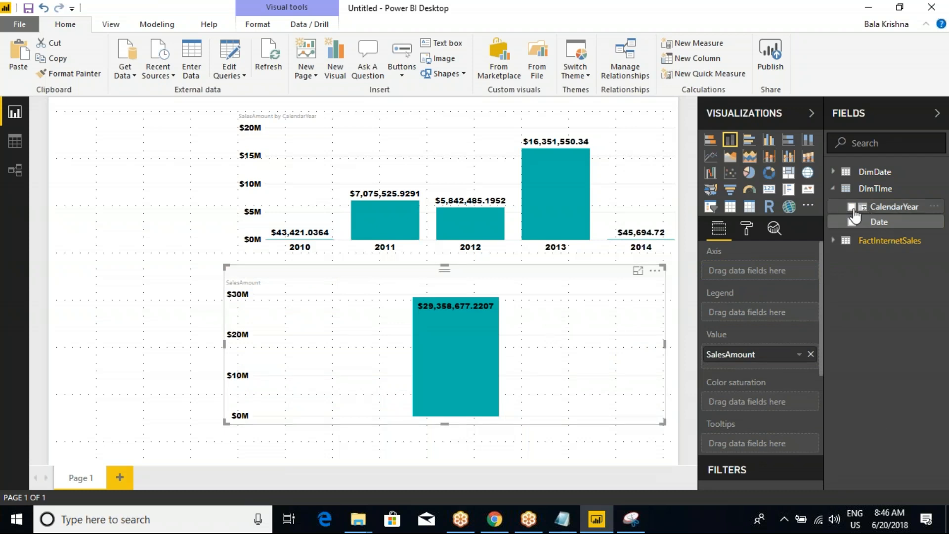
left_click(877, 208)
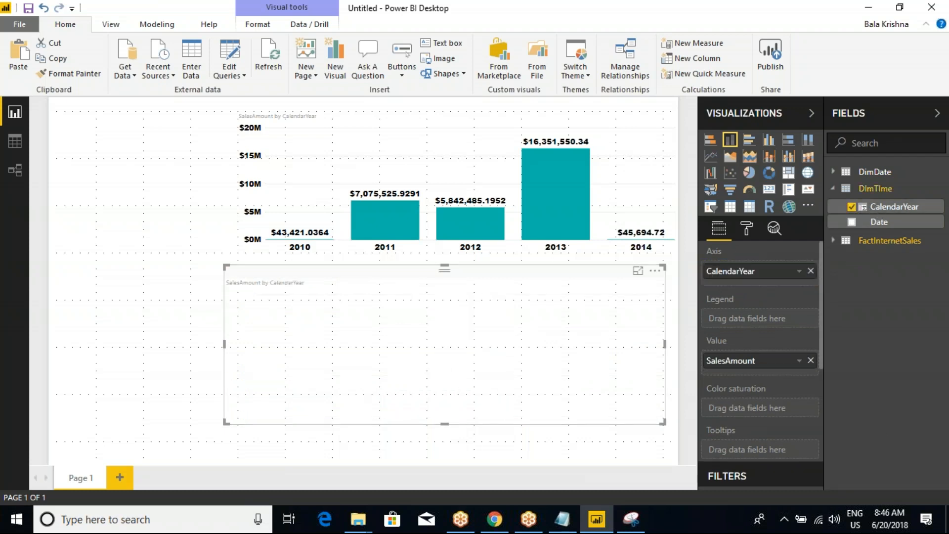
Edit the FactInternetSales to DImTIme relationship to match OrderDate with Date, and return to the report.
left_click(14, 169)
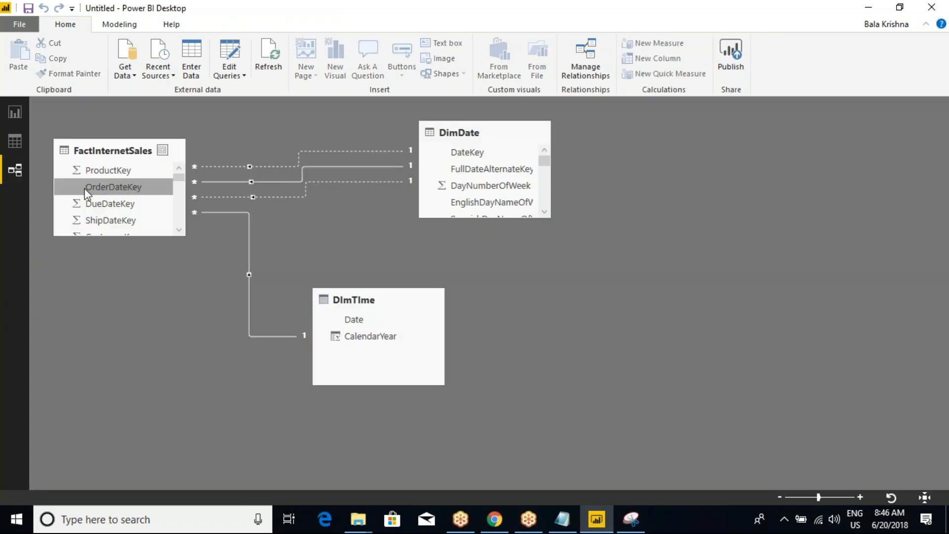
double_click(249, 254)
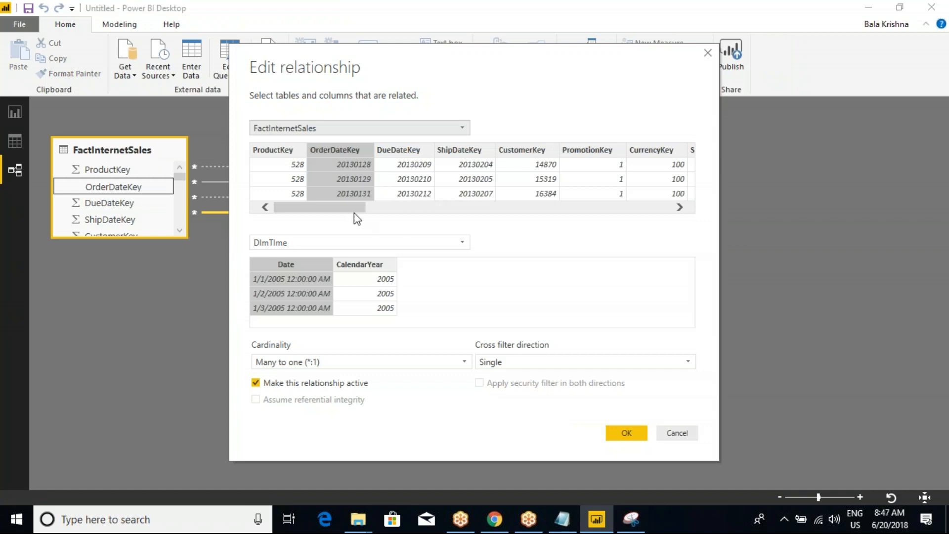
left_click_drag(325, 208, 618, 187)
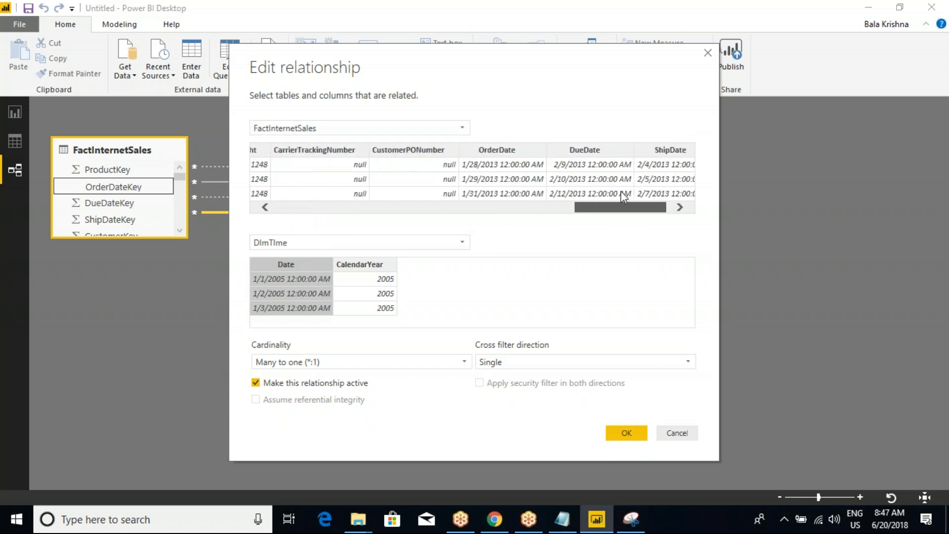
left_click(499, 150)
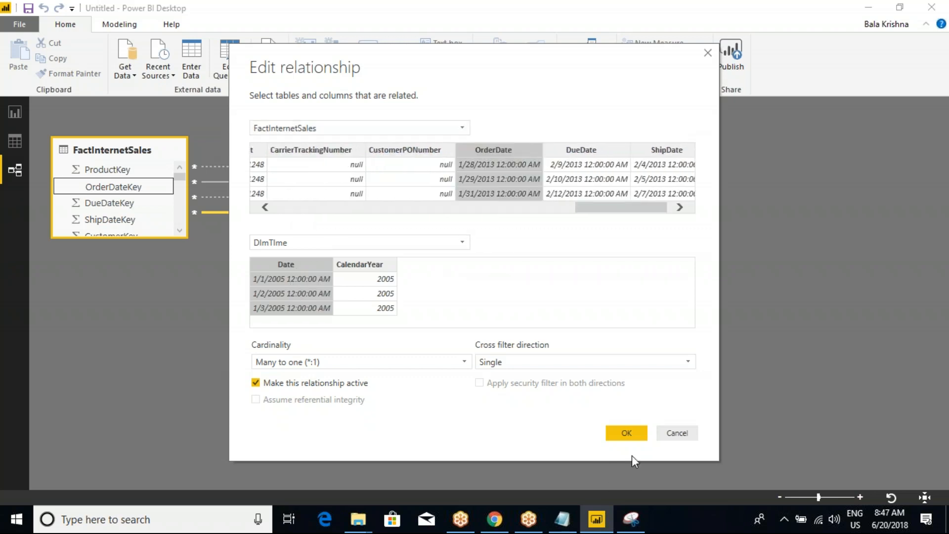
left_click(628, 434)
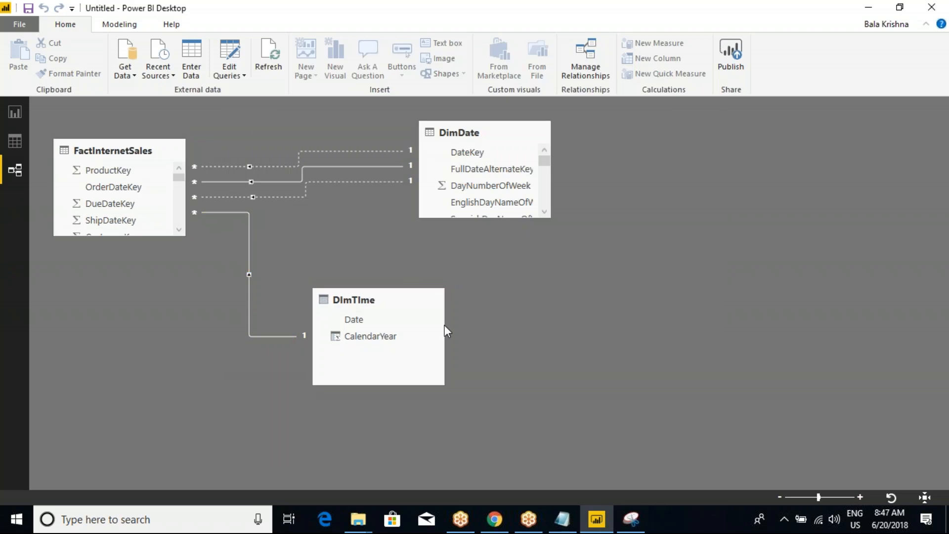
left_click(15, 112)
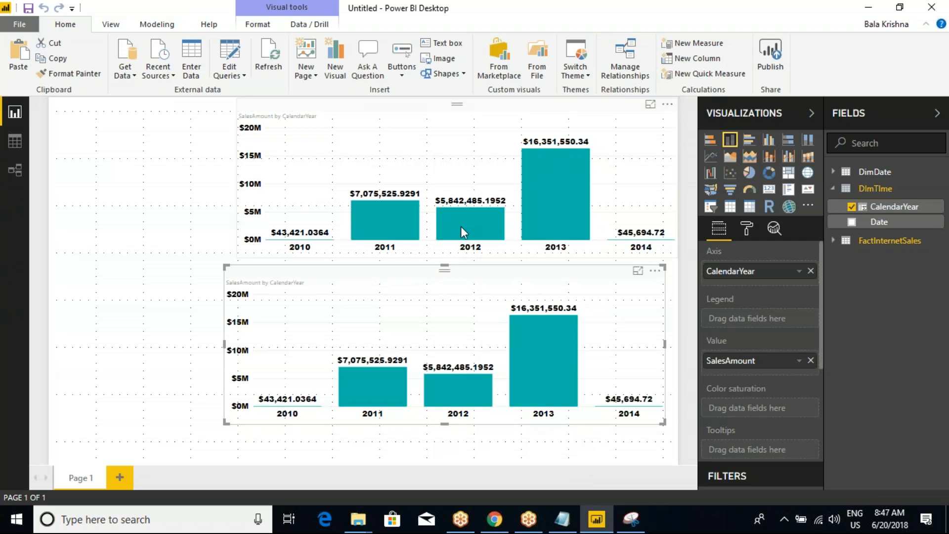
mouse_move(440, 392)
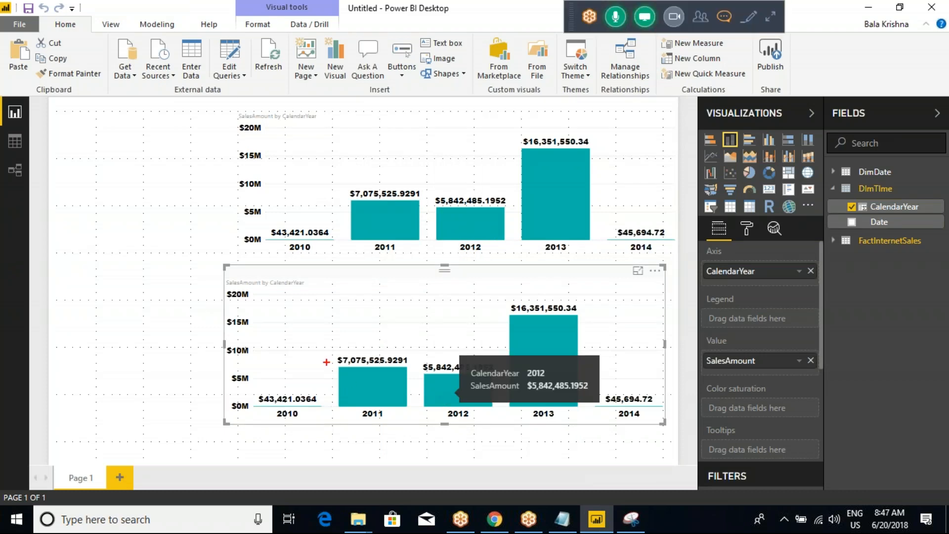
mouse_move(325, 346)
left_mouse_down()
mouse_move(405, 377)
mouse_move(902, 276)
left_mouse_up()
left_click_drag(823, 228, 945, 261)
left_click_drag(361, 156, 467, 124)
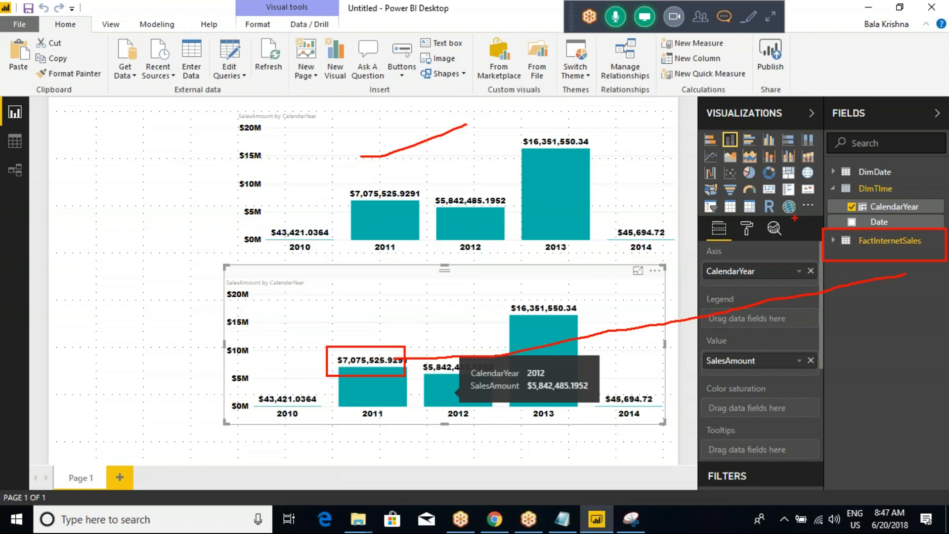
left_click_drag(855, 185, 862, 191)
key("Escape")
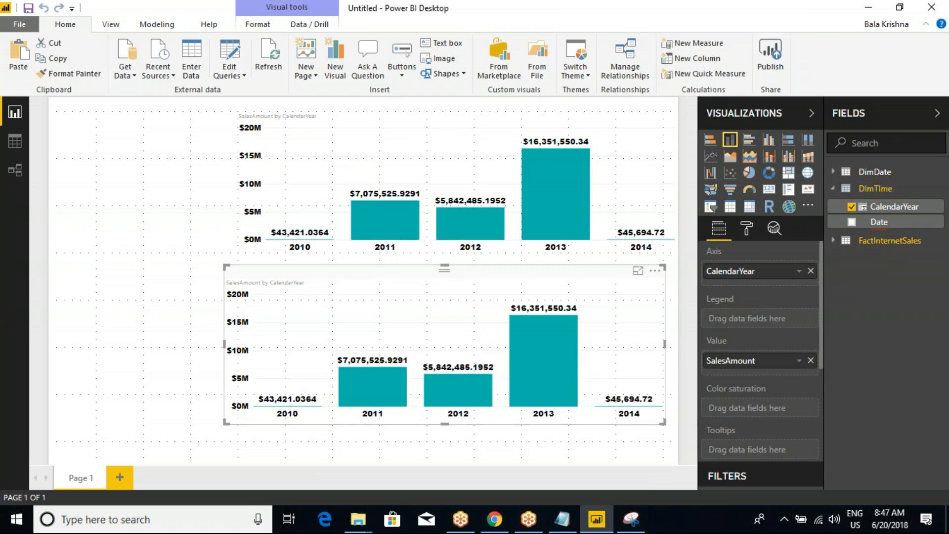
left_click(394, 174)
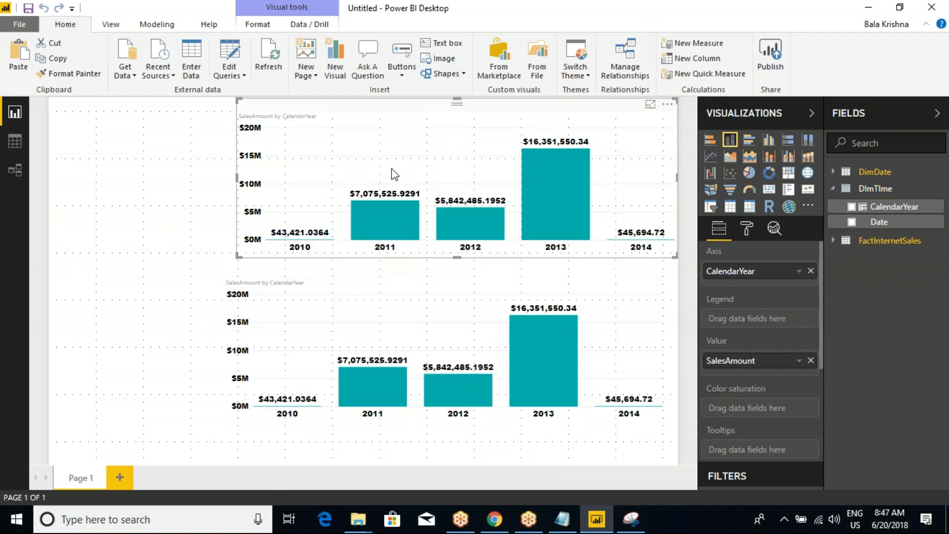
key("ctrl+2")
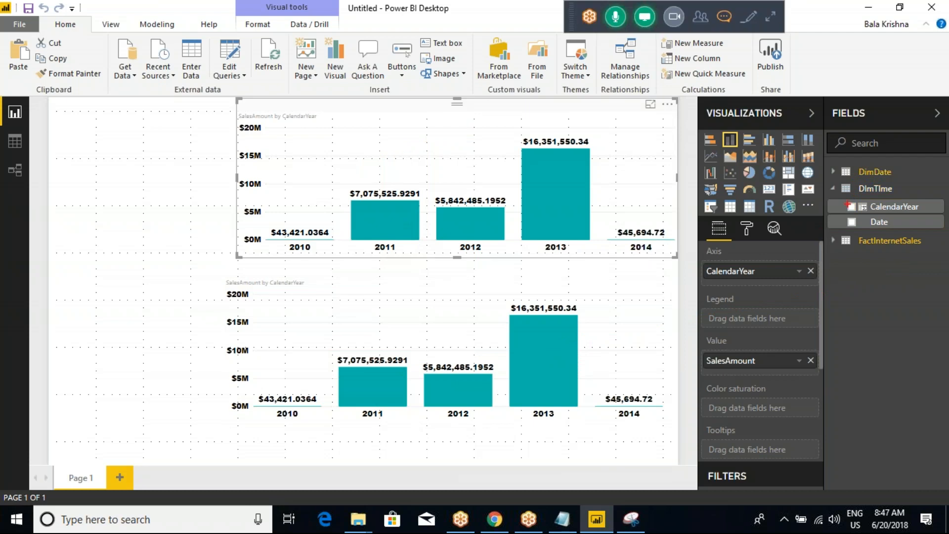
left_click_drag(269, 161, 555, 213)
left_click_drag(469, 192, 524, 161)
left_click_drag(329, 326, 484, 273)
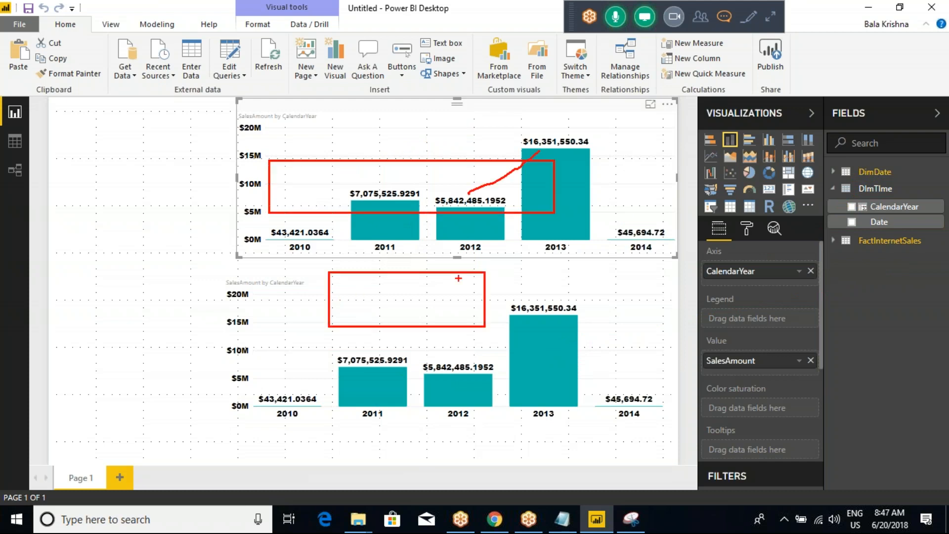
key("Escape")
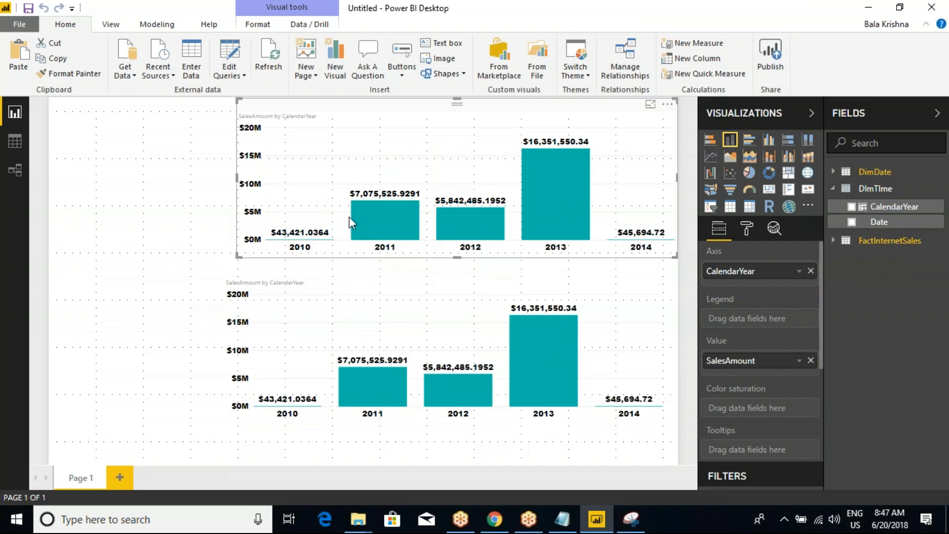
key("ctrl+2")
left_click_drag(814, 184, 932, 228)
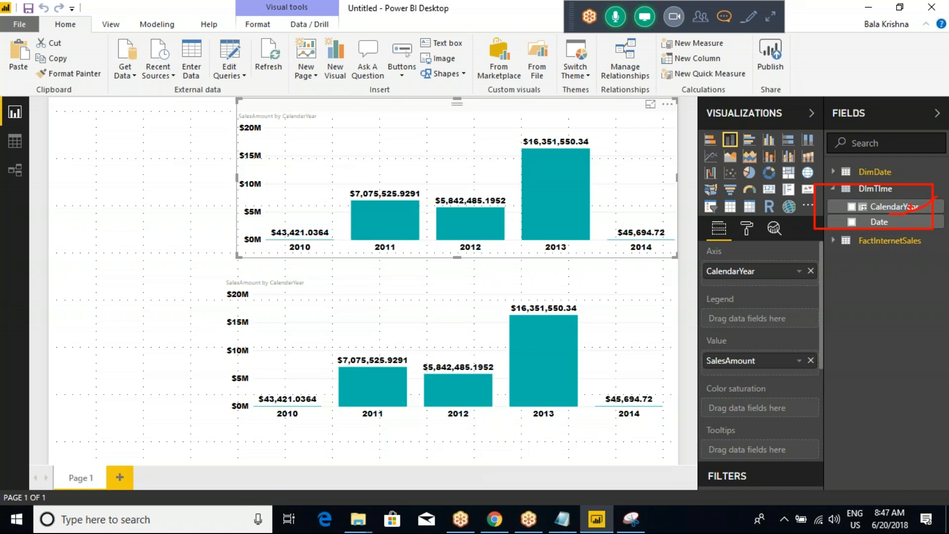
left_click_drag(881, 210, 933, 198)
left_click_drag(851, 164, 905, 178)
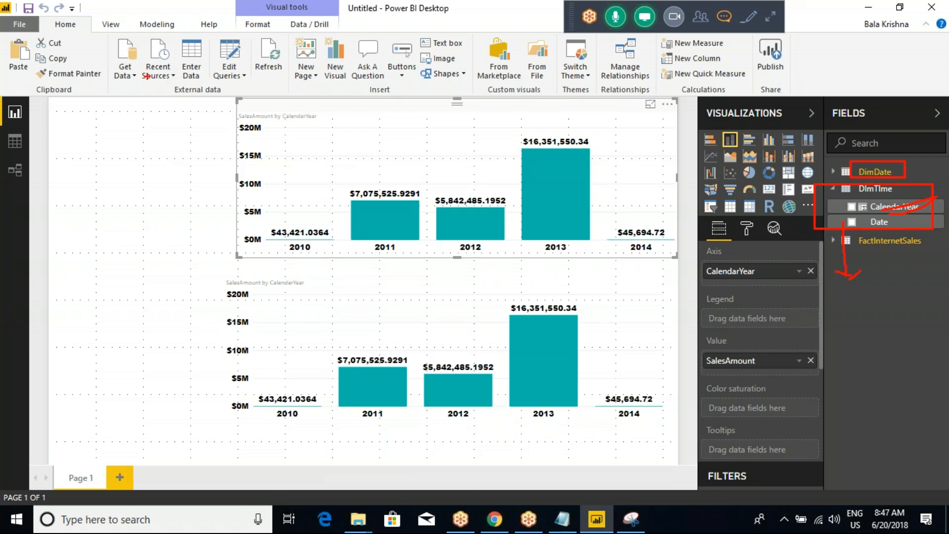
key("Escape")
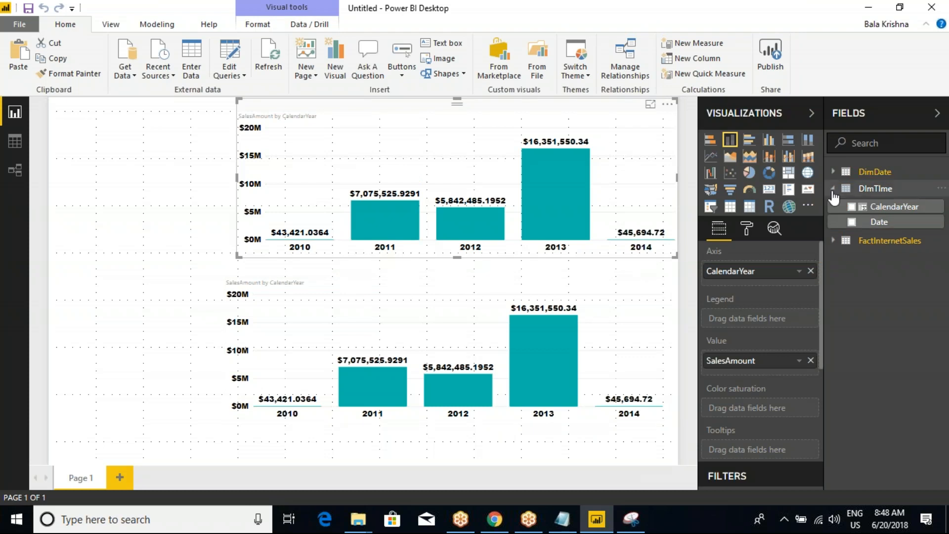
Delete the DImTIme table from the model and remove the lower chart that depends on it.
left_click(877, 188)
right_click(878, 189)
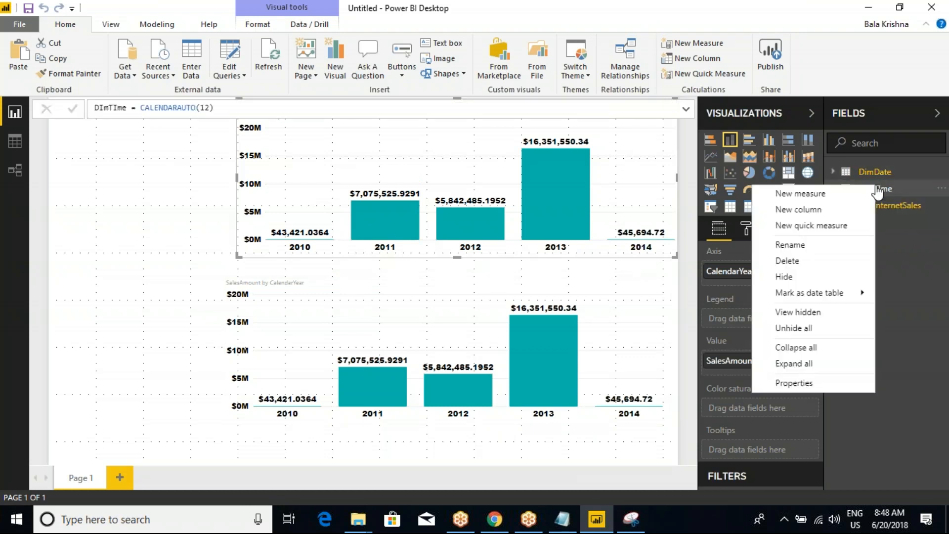
left_click(796, 260)
left_click(540, 280)
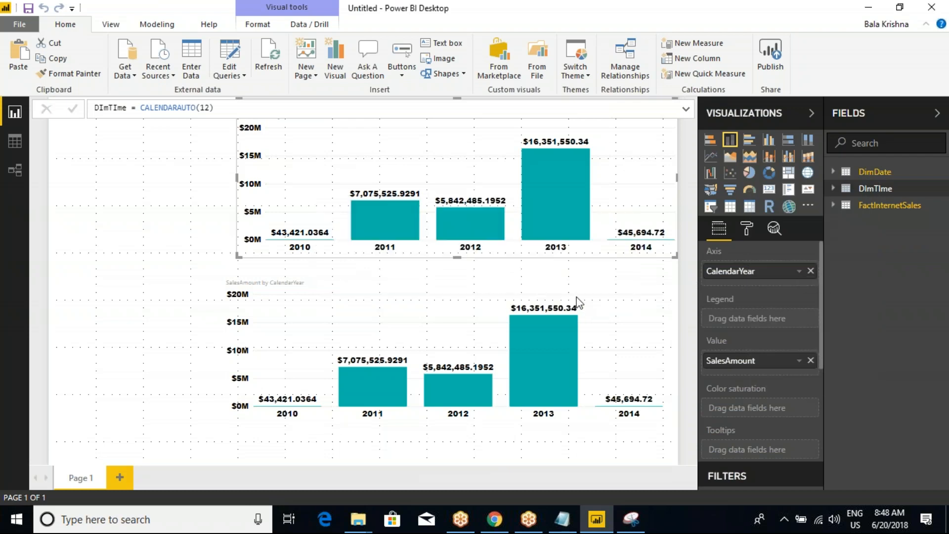
left_click(655, 270)
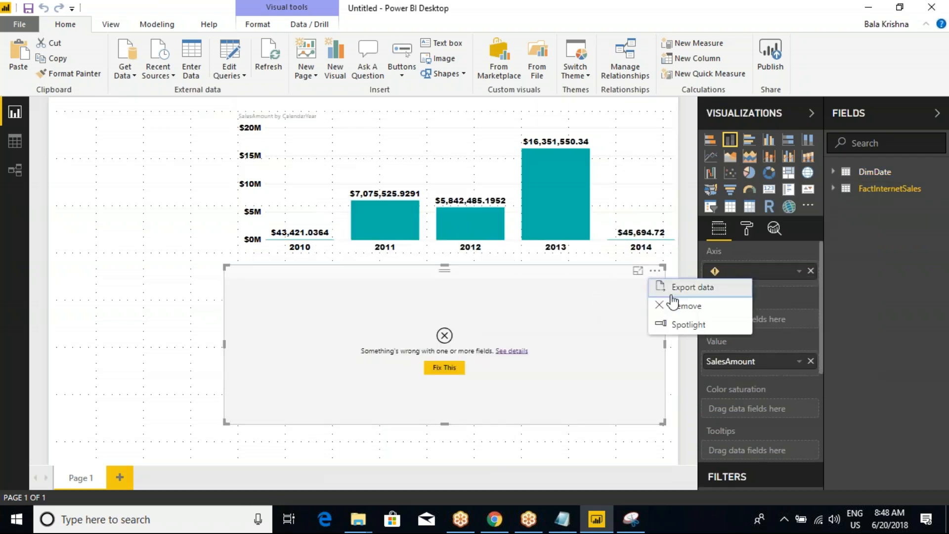
left_click(686, 305)
Make the remaining SalesAmount by CalendarYear chart slightly narrower and extend its height downward.
left_click(299, 184)
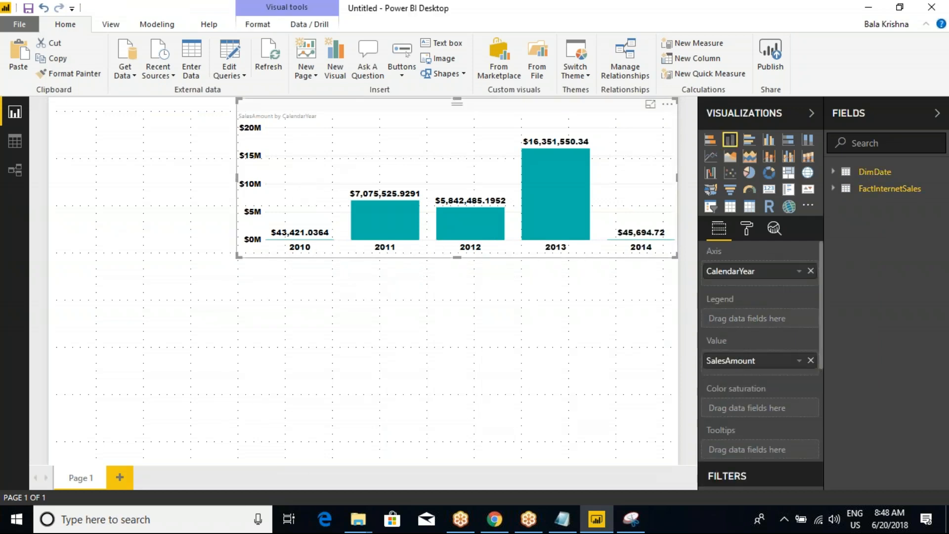
left_click_drag(238, 178, 260, 201)
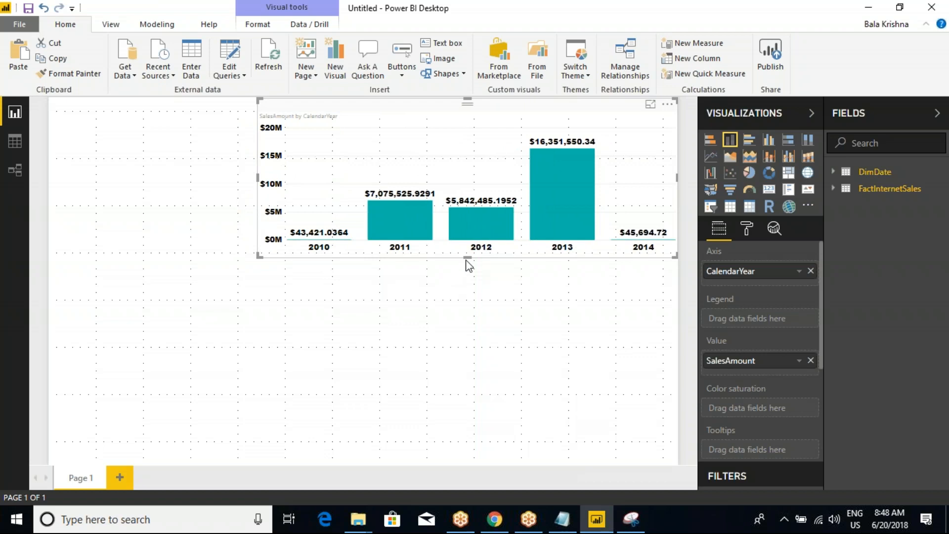
left_click_drag(467, 258, 462, 342)
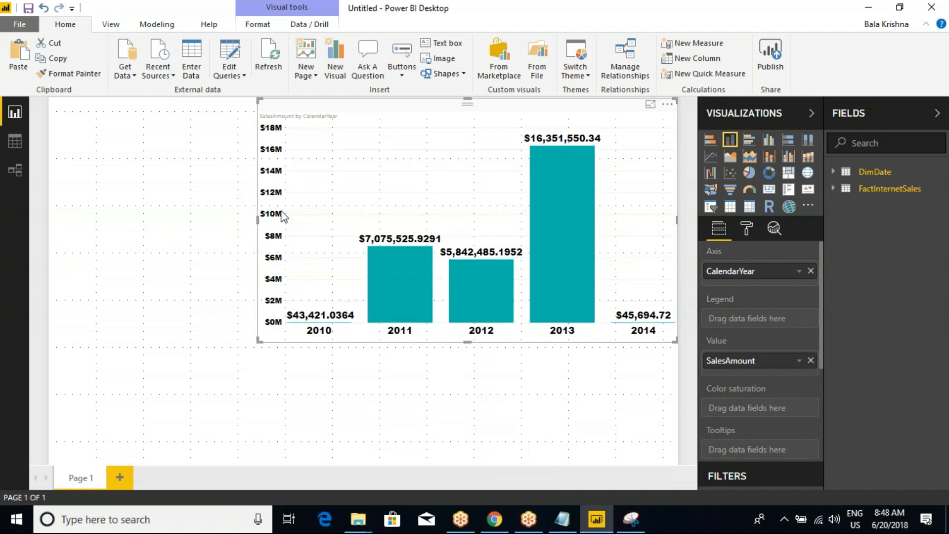
In the relationships view, try to switch the inactive DueDateKey relationship with DimDate to OrderDateKey.
left_click(15, 143)
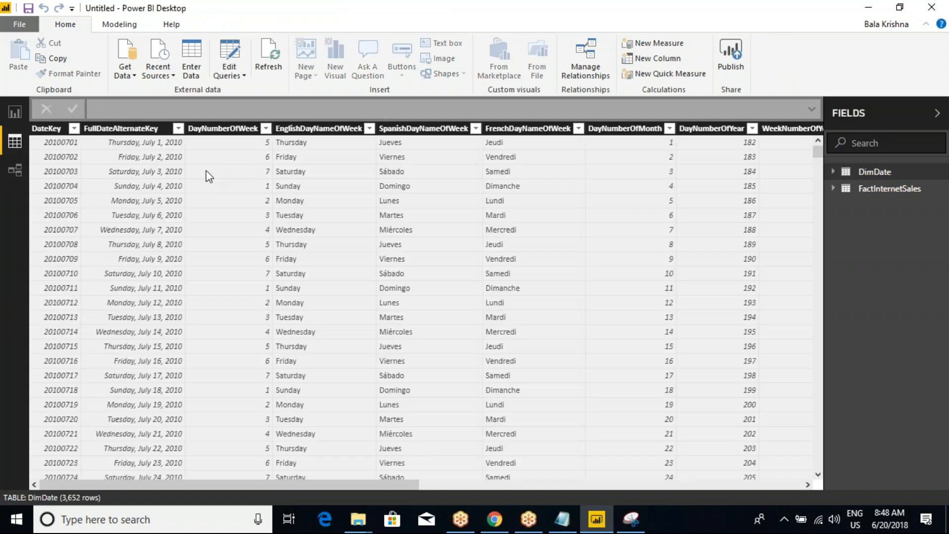
left_click(15, 170)
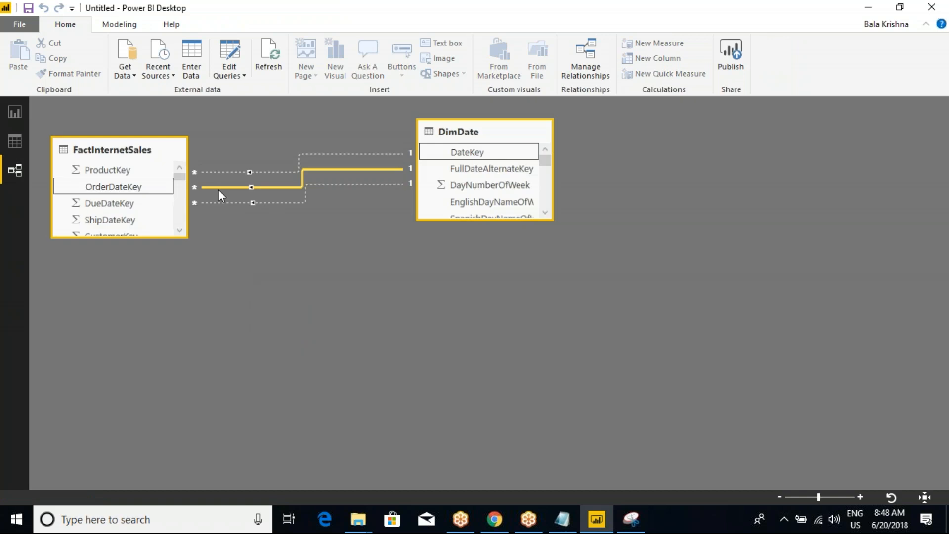
double_click(308, 157)
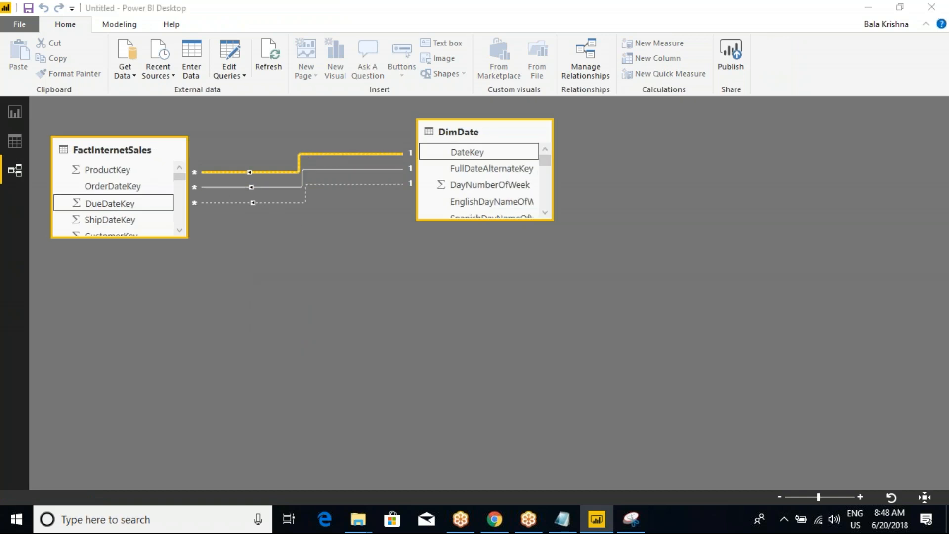
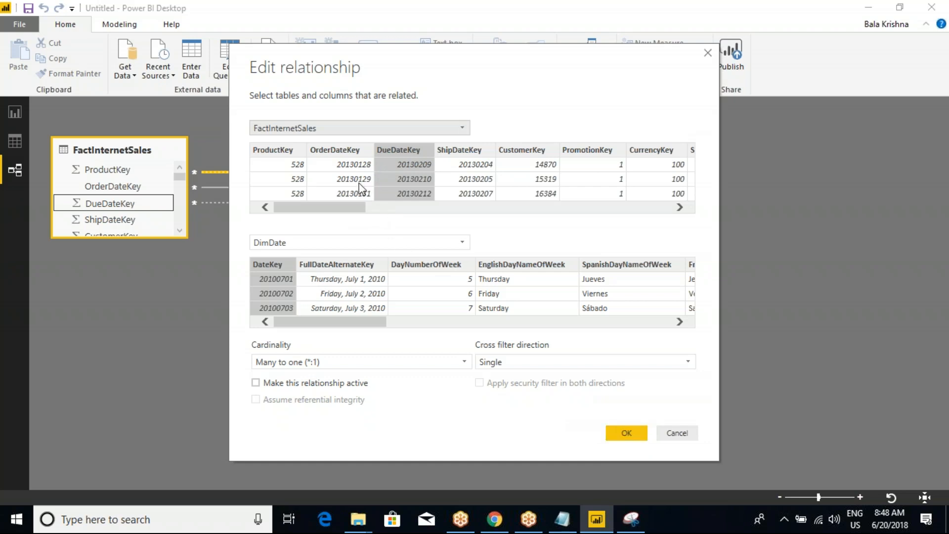
left_click(343, 153)
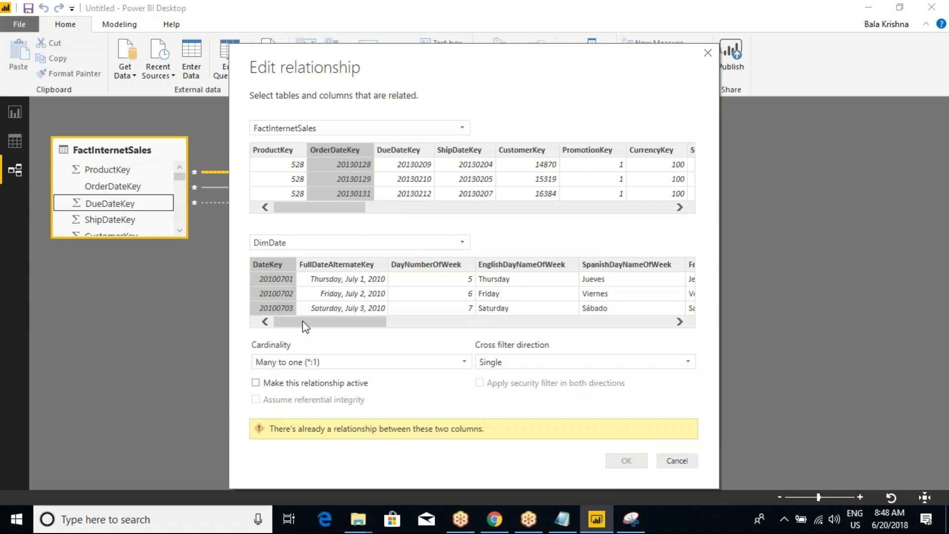
left_click(676, 462)
Try to make the relationship between DueDateKey in FactInternetSales and DateKey in DimDate active.
double_click(298, 165)
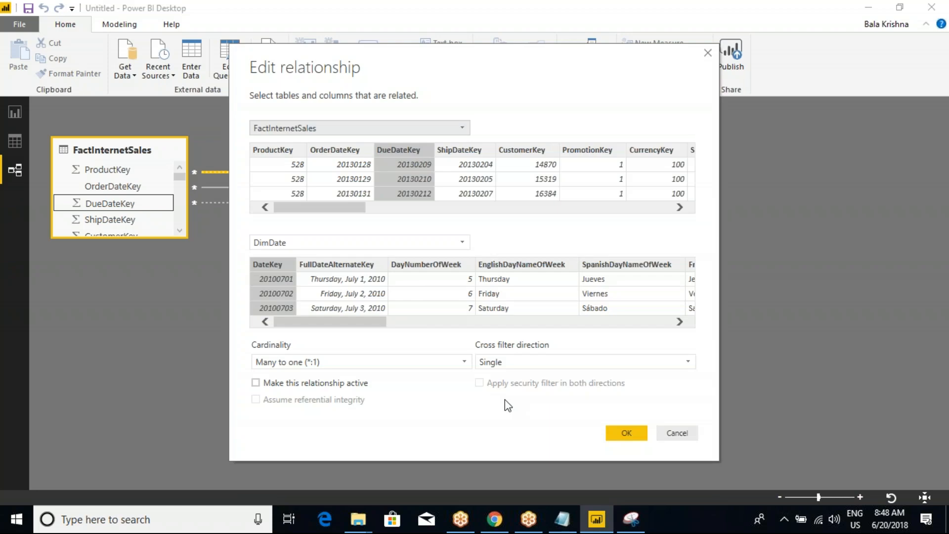
left_click(256, 383)
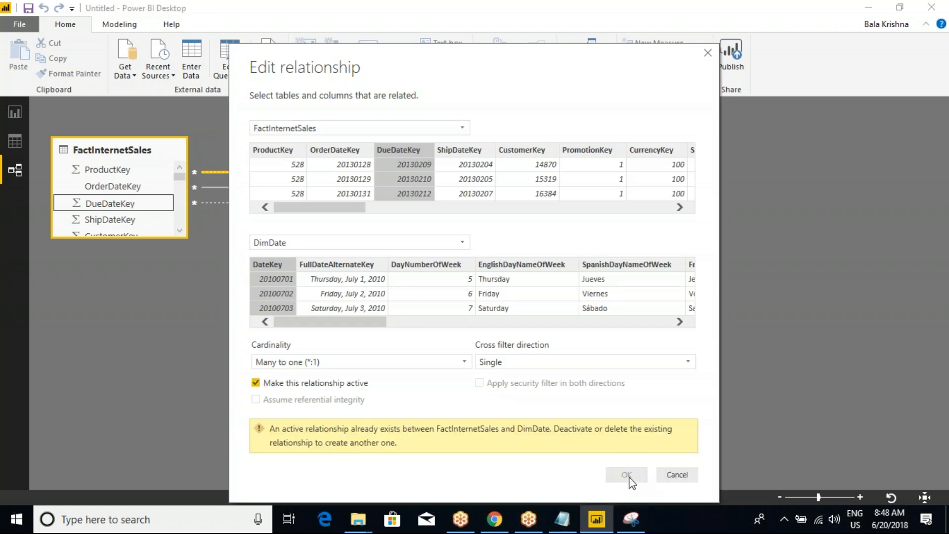
left_click(677, 475)
Deactivate the relationship between OrderDateKey in FactInternetSales and DateKey in DimDate.
left_click(304, 182)
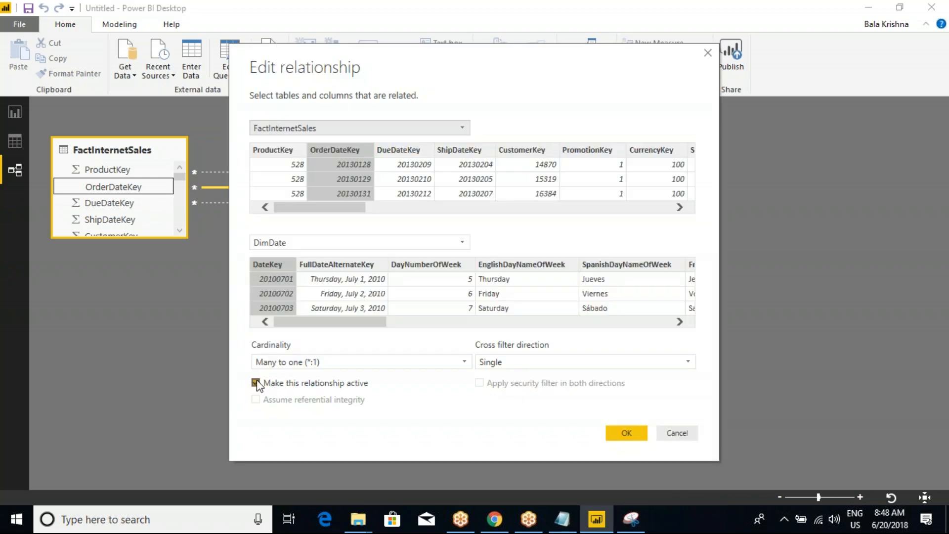
left_click(256, 383)
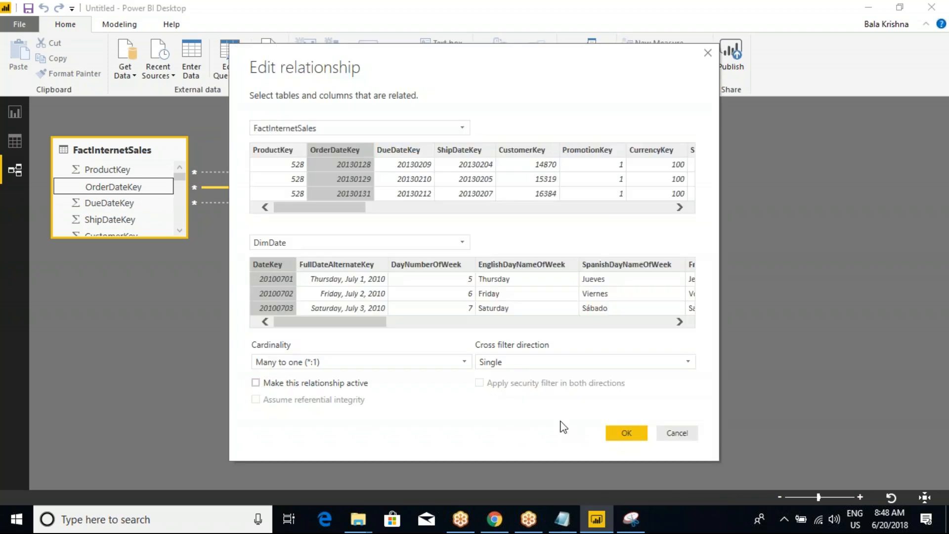
left_click(627, 434)
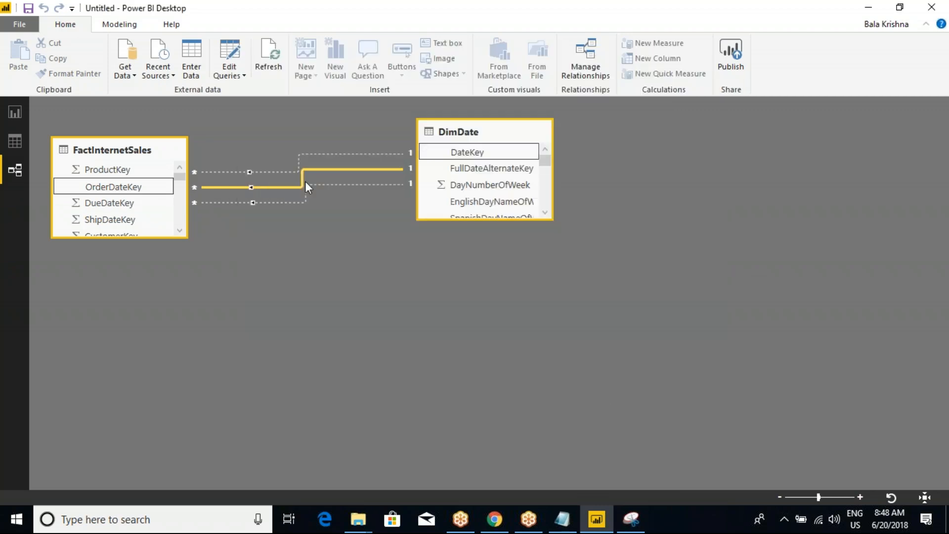
double_click(296, 156)
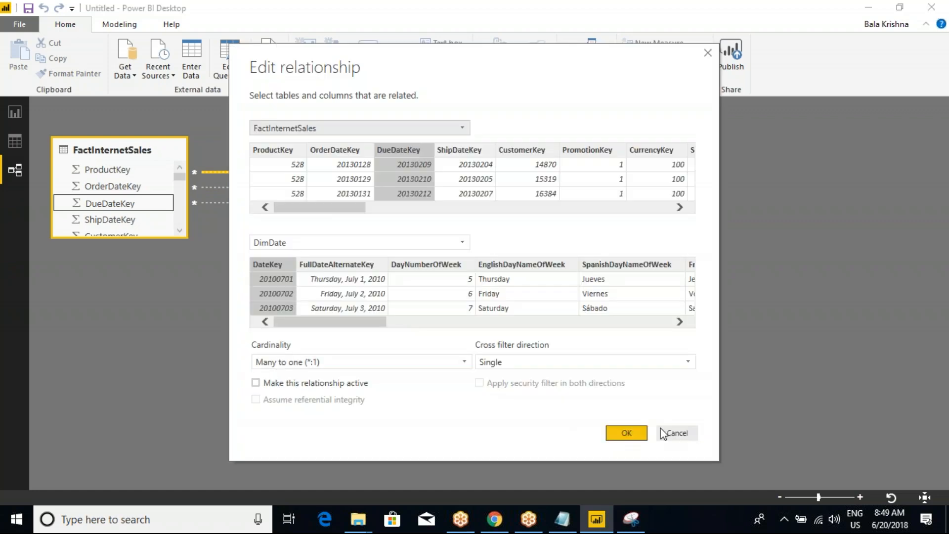
left_click(665, 433)
left_click(301, 183)
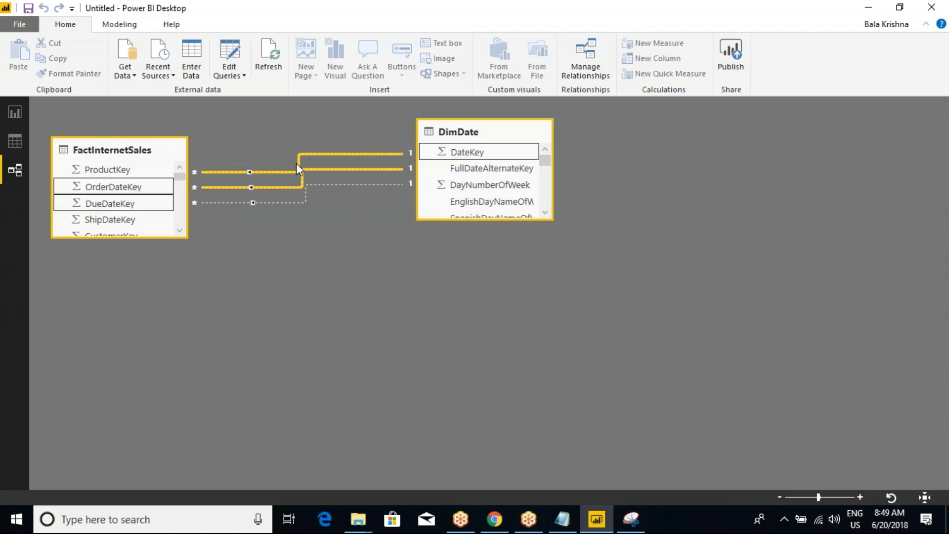
left_click(298, 163)
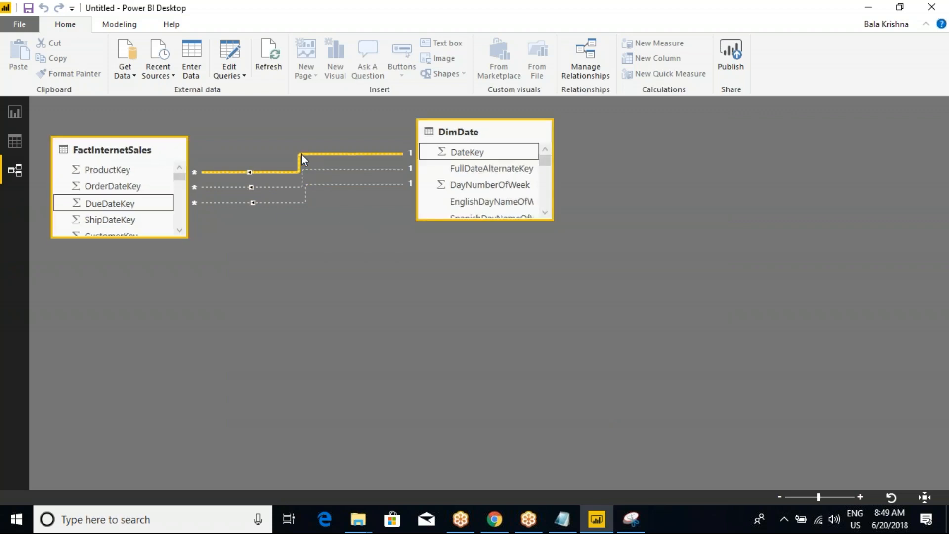
double_click(301, 154)
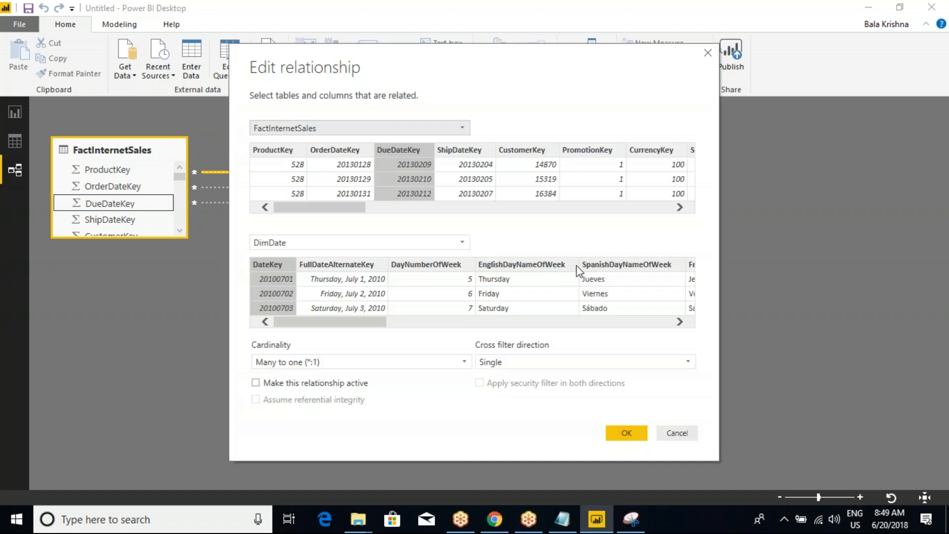
left_click(655, 431)
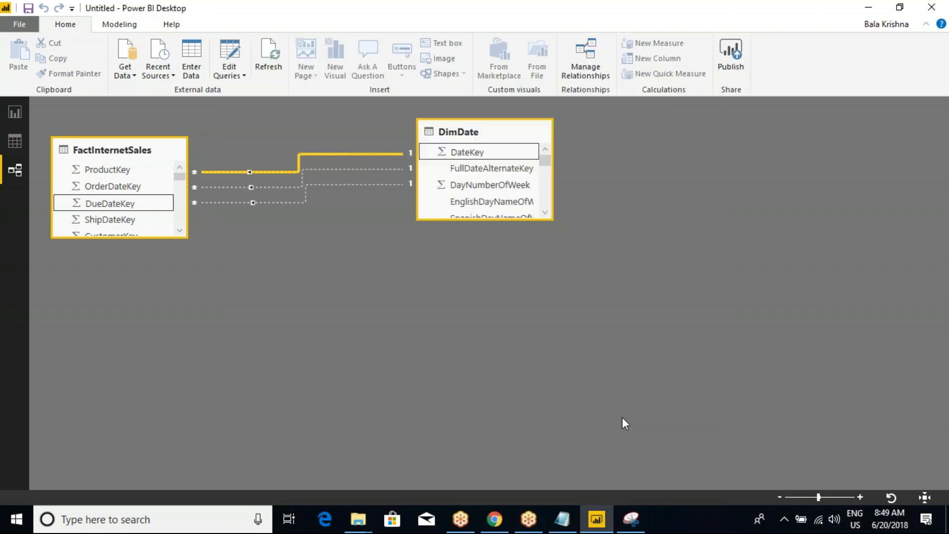
Activate the relationship between OrderDateKey in FactInternetSales and DateKey in DimDate, and check the SalesAmount by CalendarYear chart.
left_click(302, 186)
double_click(302, 187)
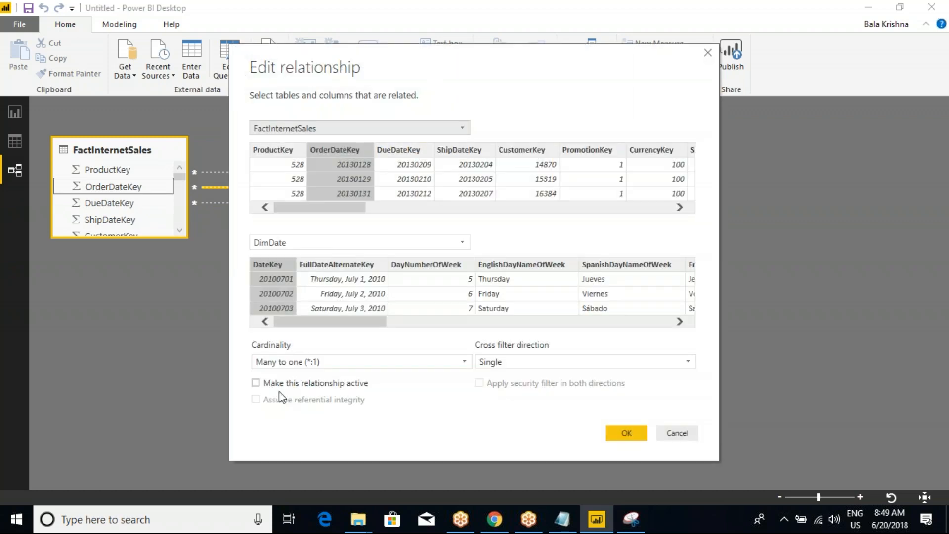
left_click(293, 389)
left_click(625, 432)
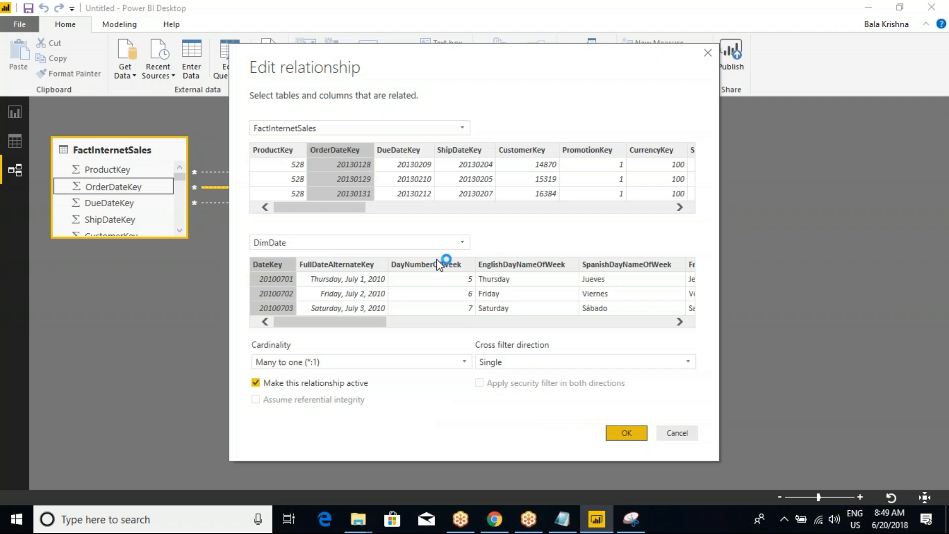
left_click(15, 111)
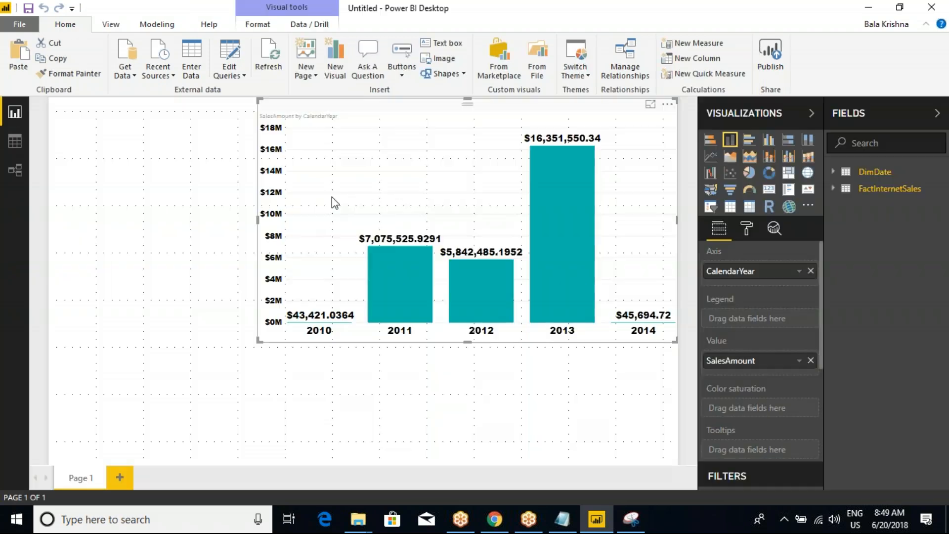
left_click(14, 144)
left_click(15, 112)
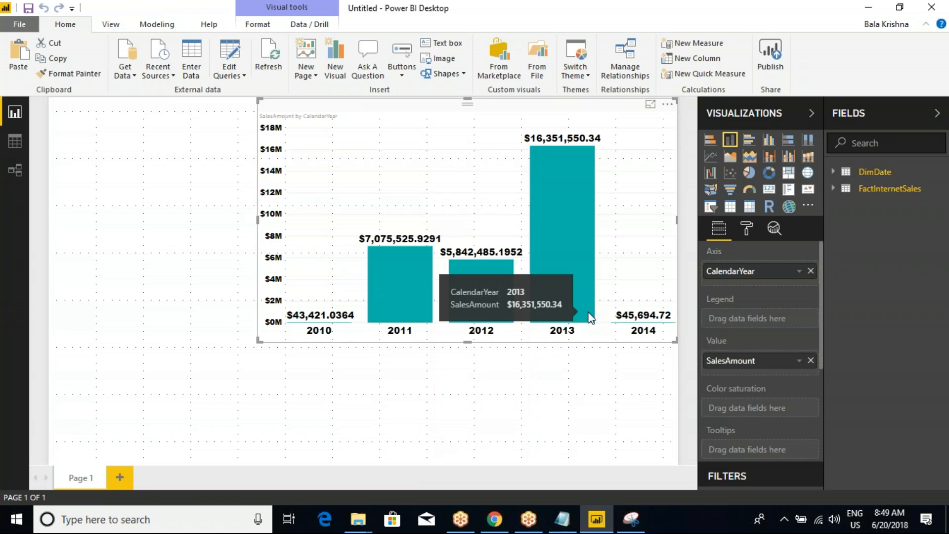
Make the relationship between OrderDateKey in FactInternetSales and DateKey in DimDate inactive again.
left_click(15, 170)
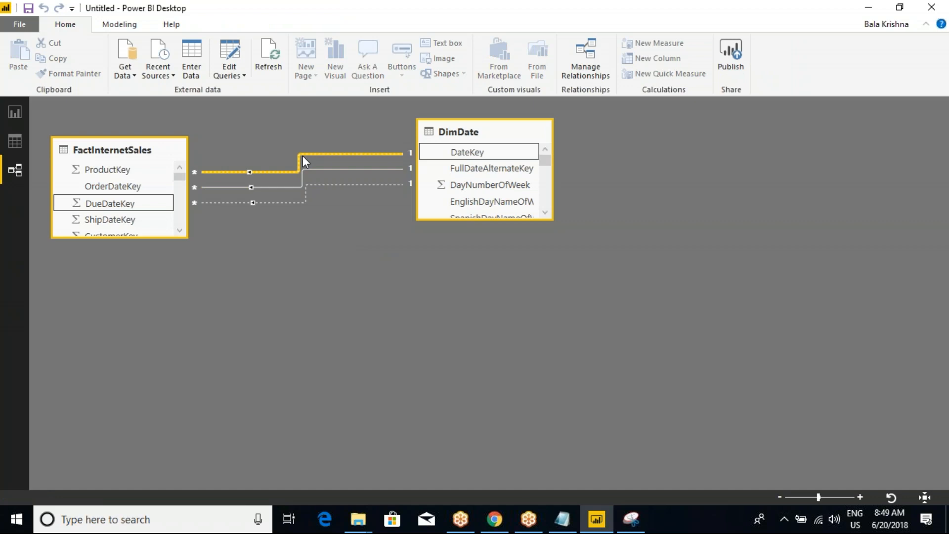
double_click(302, 177)
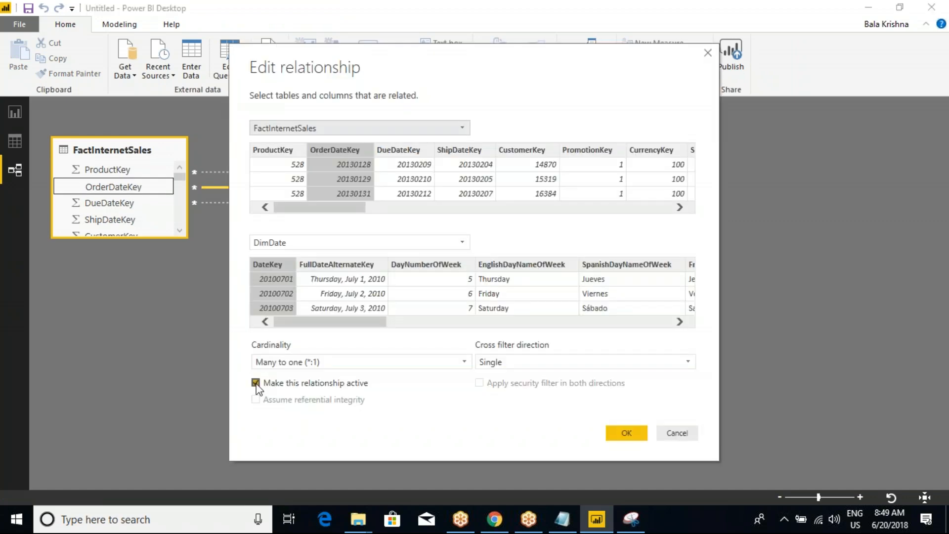
left_click(256, 383)
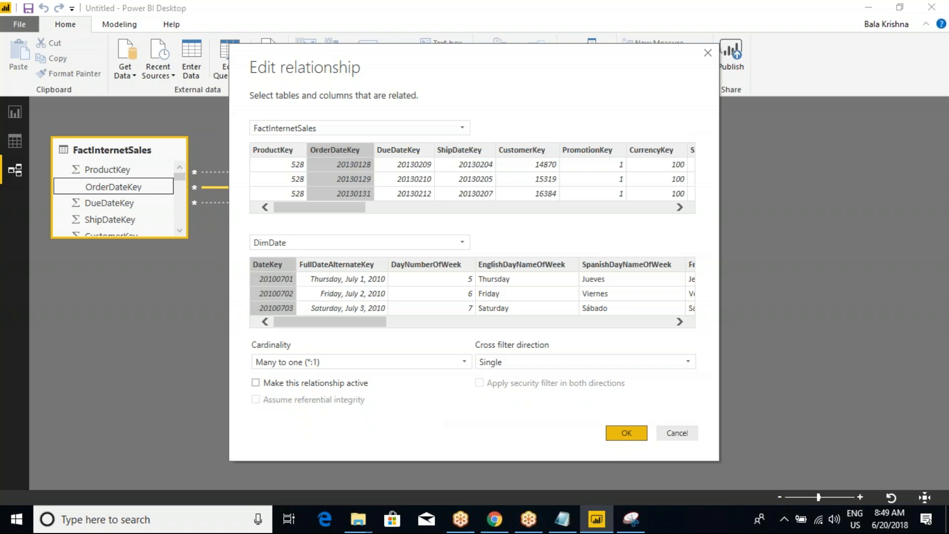
left_click(624, 433)
Activate the relationship between DueDateKey in FactInternetSales and DateKey in DimDate, and return to the report's sales chart.
double_click(304, 153)
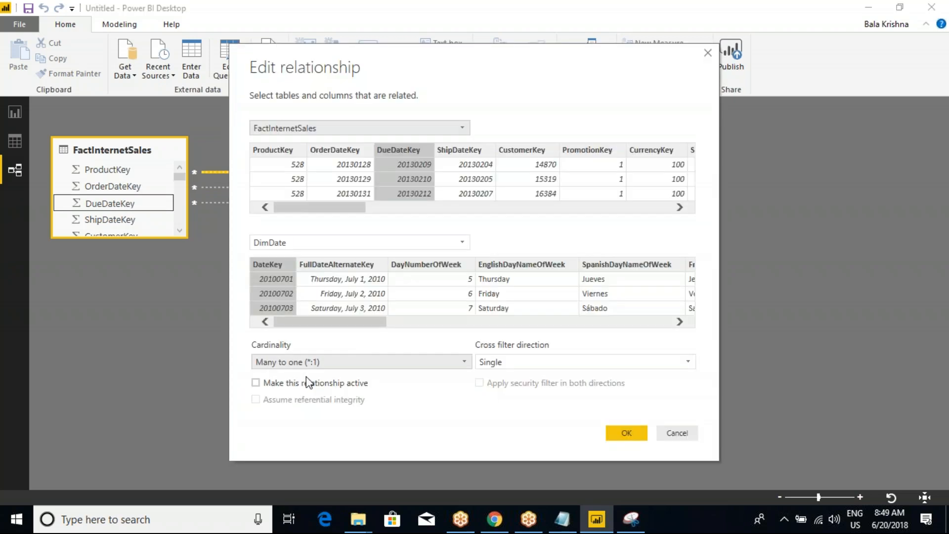
left_click(256, 383)
key("Return")
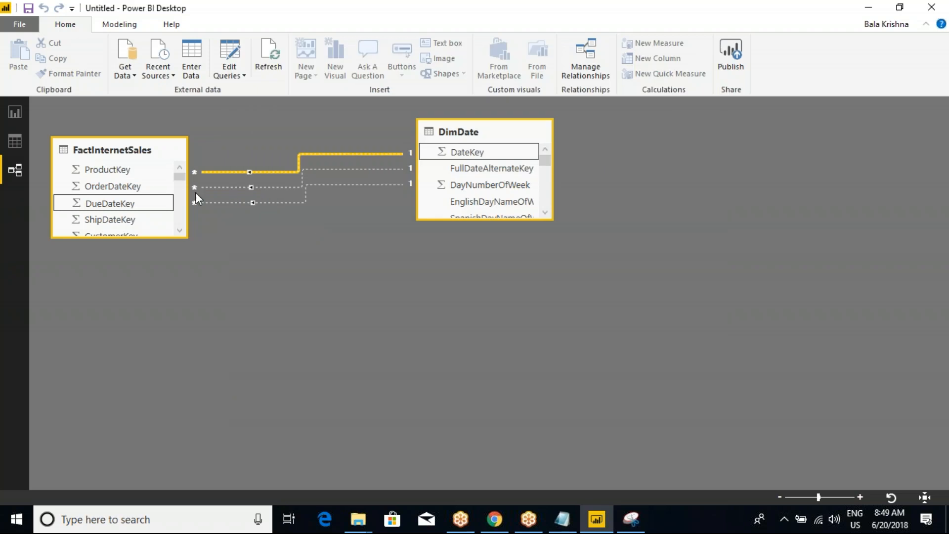
left_click(15, 114)
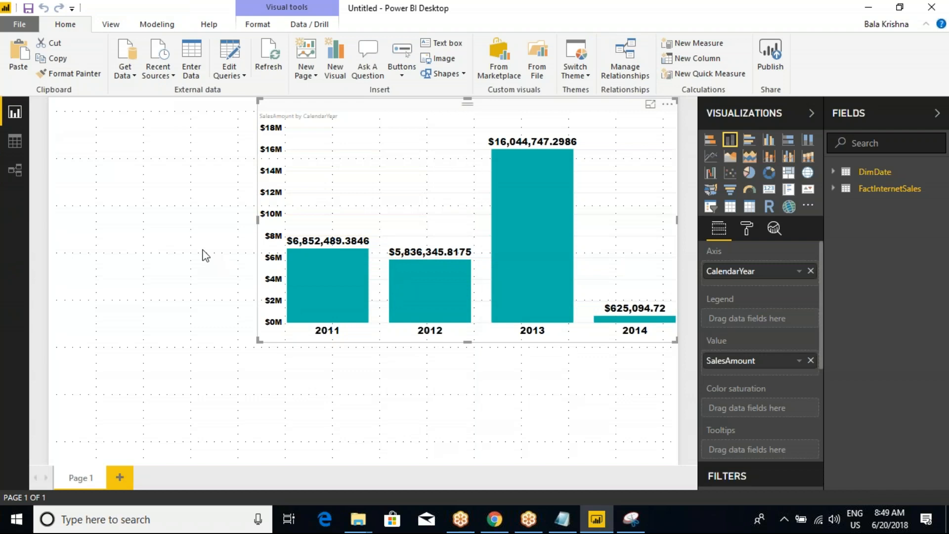
Save the report as "Time Intelligence and Filter Fucntions" in the Power BI Batch(20th_June-2018) folder.
key("ctrl+s")
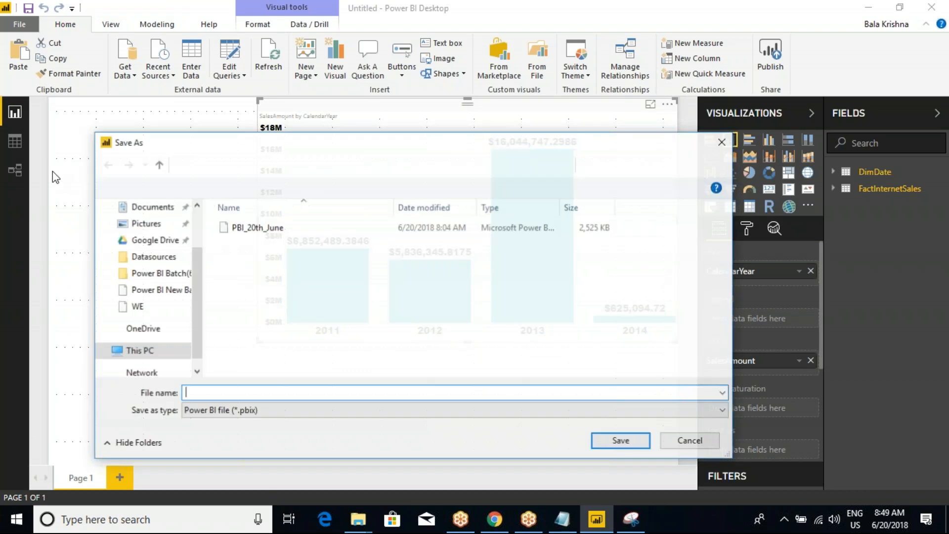
left_click(702, 442)
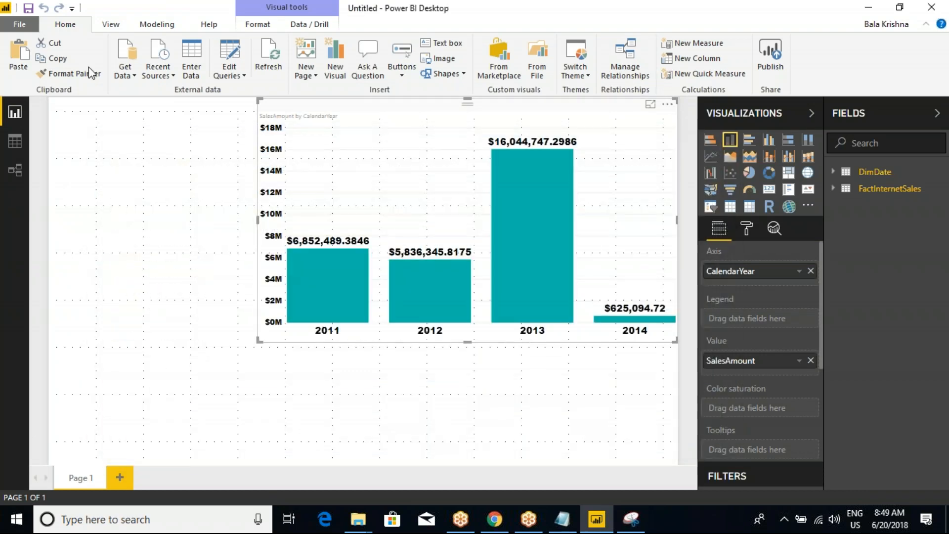
left_click(24, 9)
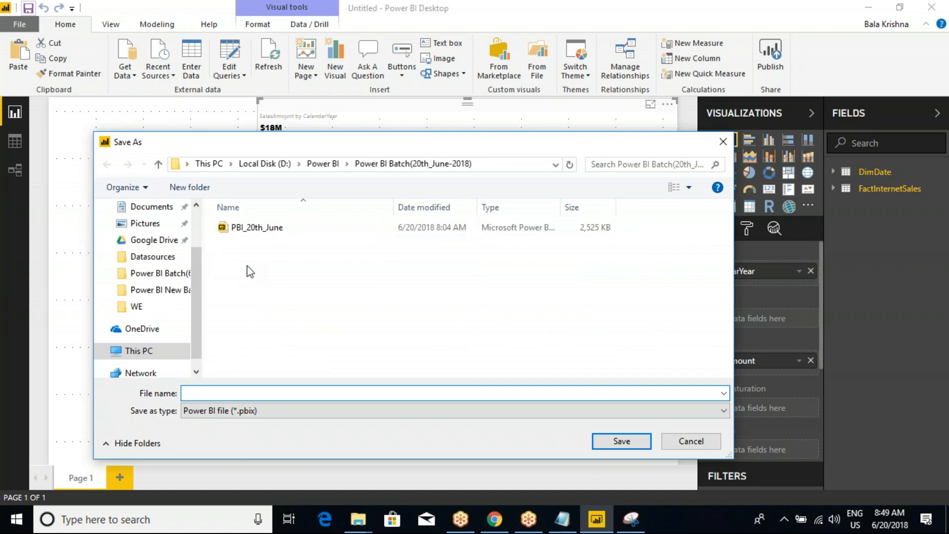
type("Time Intelligence and Filte")
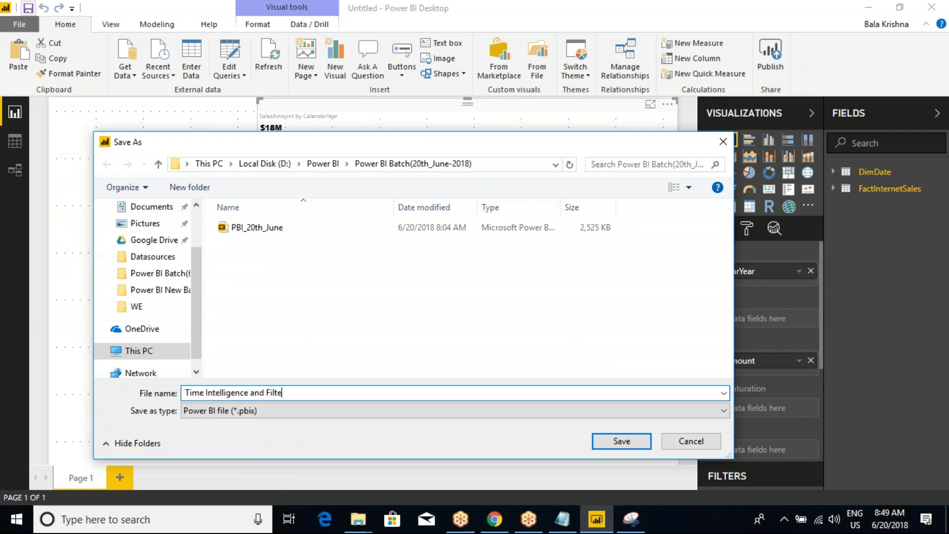
type("Fucntions")
key("Return")
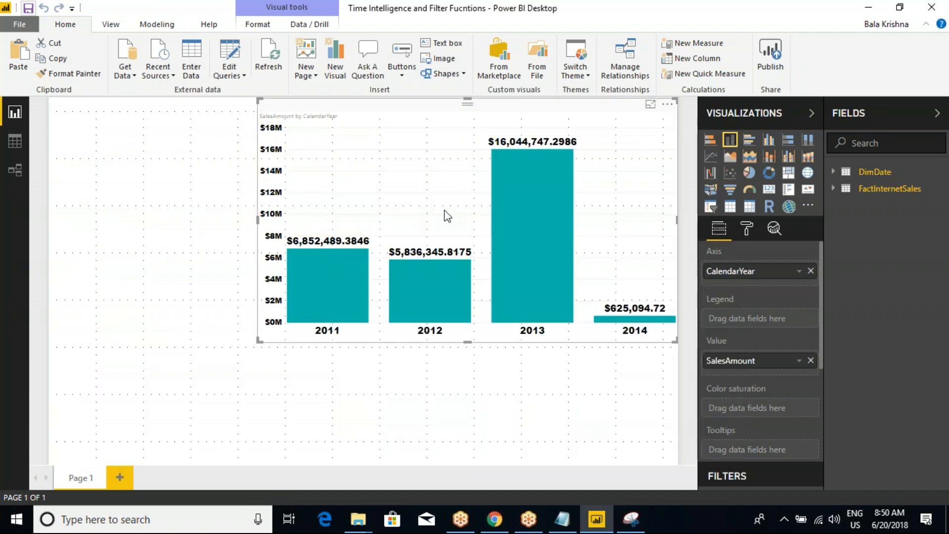
Look over the sales chart's formatting options and examine the columns of the DimDate table's data.
left_click(497, 191)
left_click(465, 234)
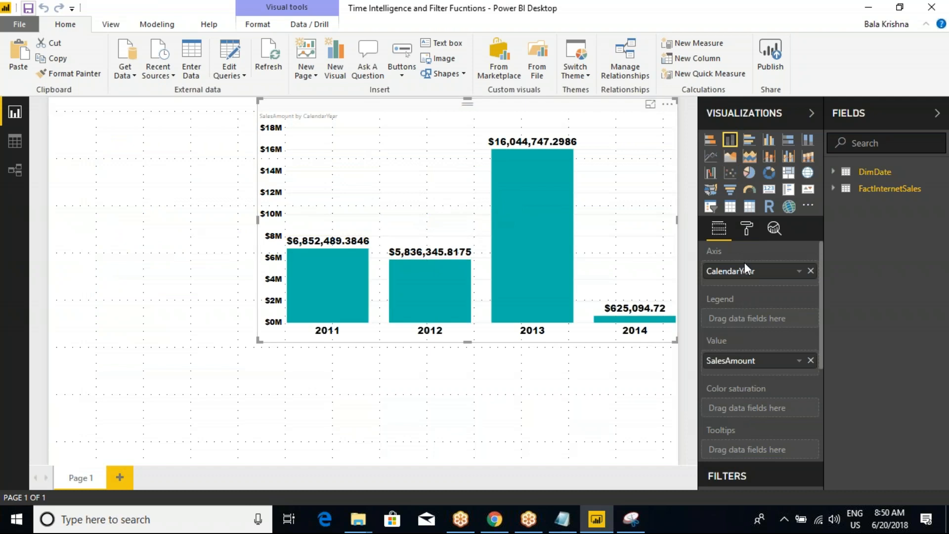
left_click(746, 233)
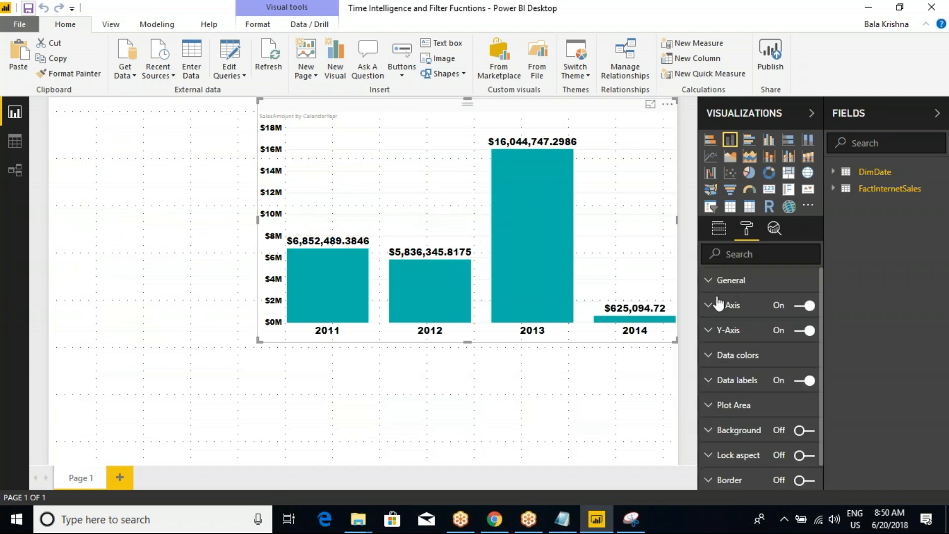
left_click(17, 141)
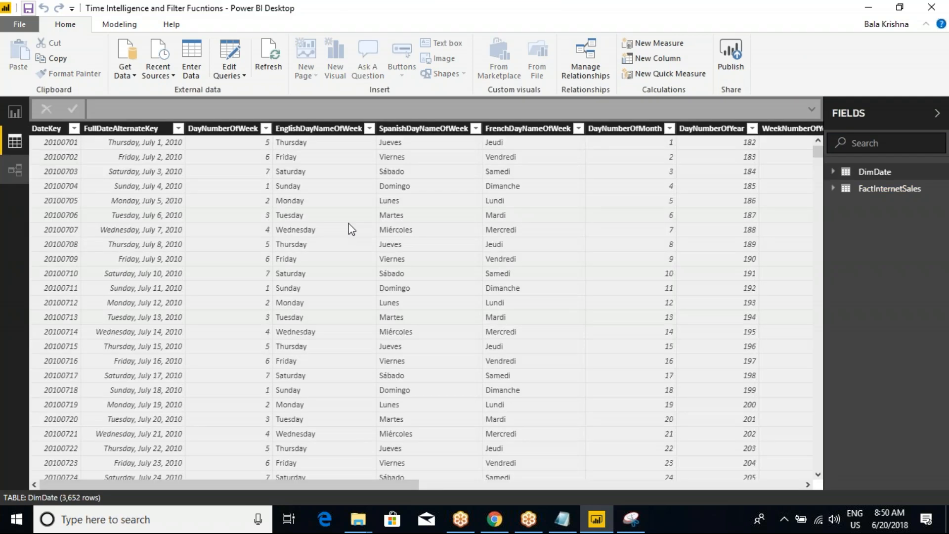
left_click_drag(318, 485, 760, 479)
left_click_drag(573, 484, 189, 484)
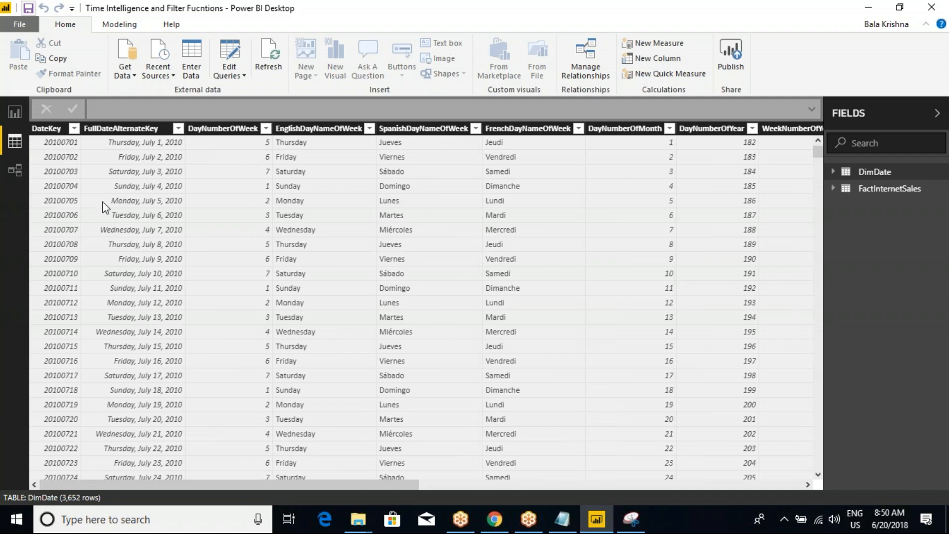
Remove the SalesAmount by CalendarYear column chart from the report page.
left_click(15, 113)
left_click(532, 197)
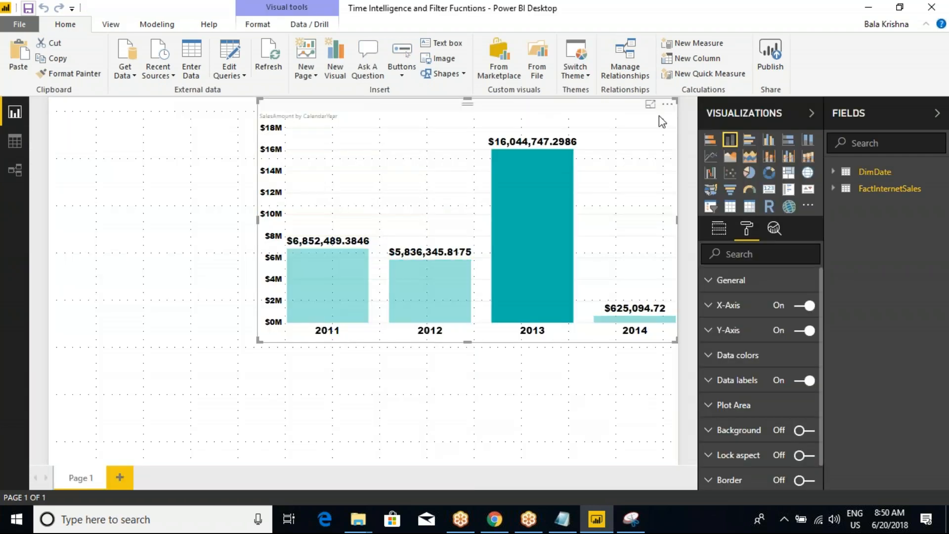
left_click(668, 103)
left_click(692, 158)
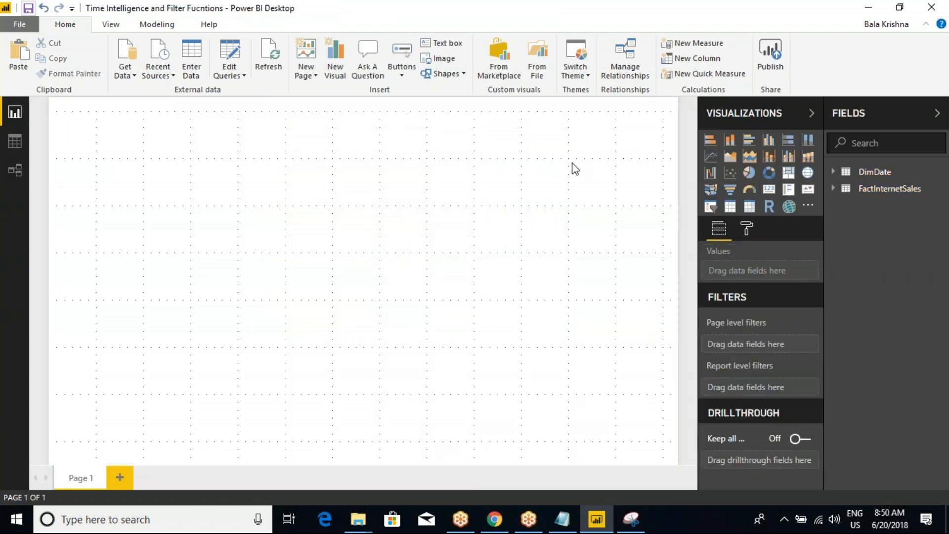
Add a table visual to the empty page, move it toward the right side and enlarge it.
left_click(730, 206)
left_click_drag(132, 212, 365, 226)
left_click_drag(419, 269, 647, 426)
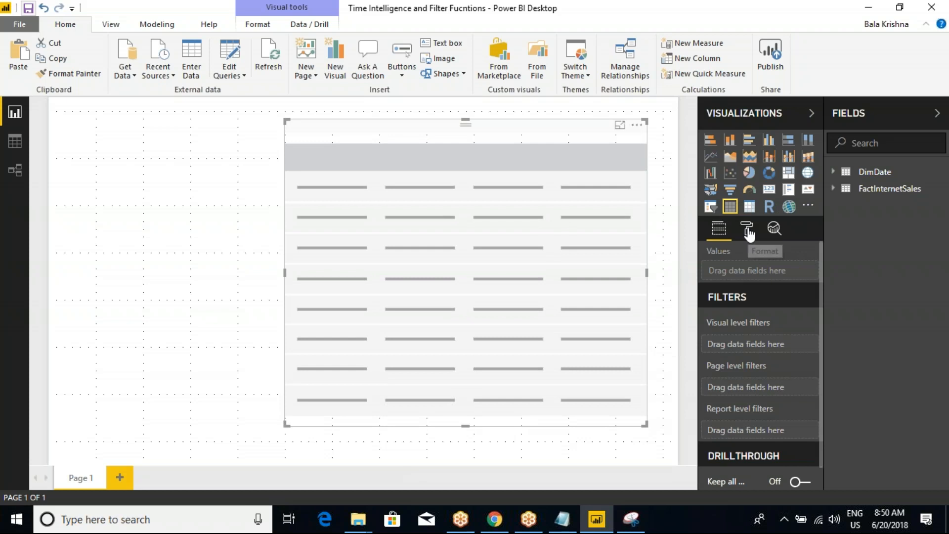
Add DimDate's CalendarYear and FactInternetSales' SalesAmount to the table, with CalendarYear set to Don't summarize.
left_click(833, 172)
left_click(851, 221)
left_click(833, 172)
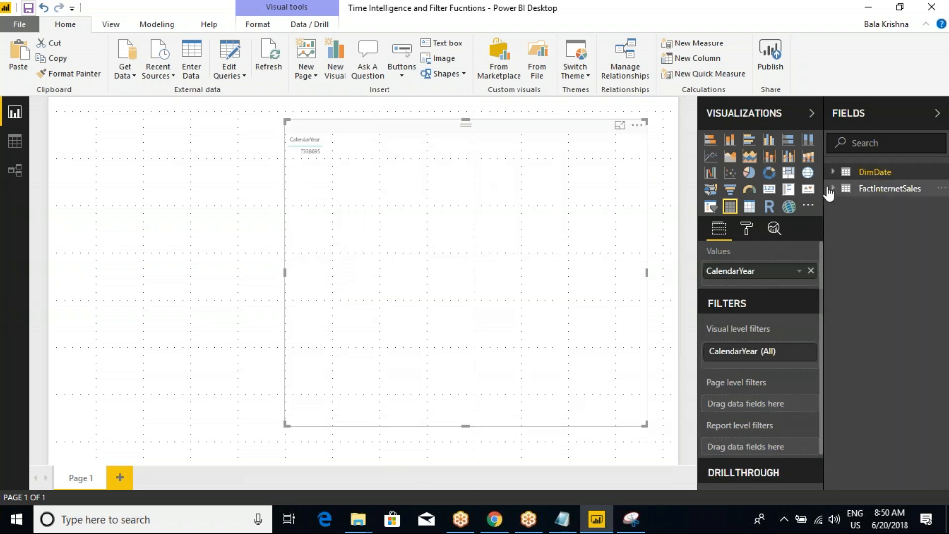
left_click(833, 188)
scroll(905, 366, "down", 3)
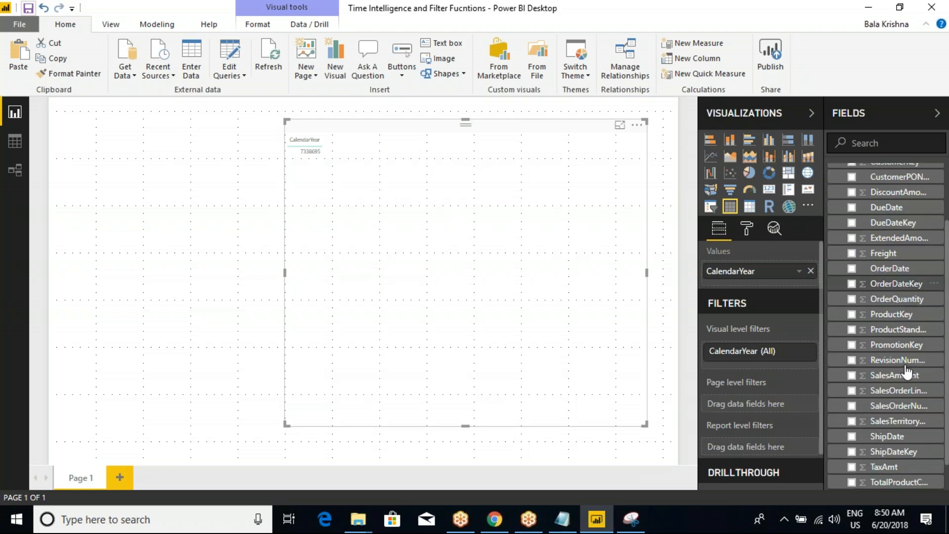
left_click(851, 343)
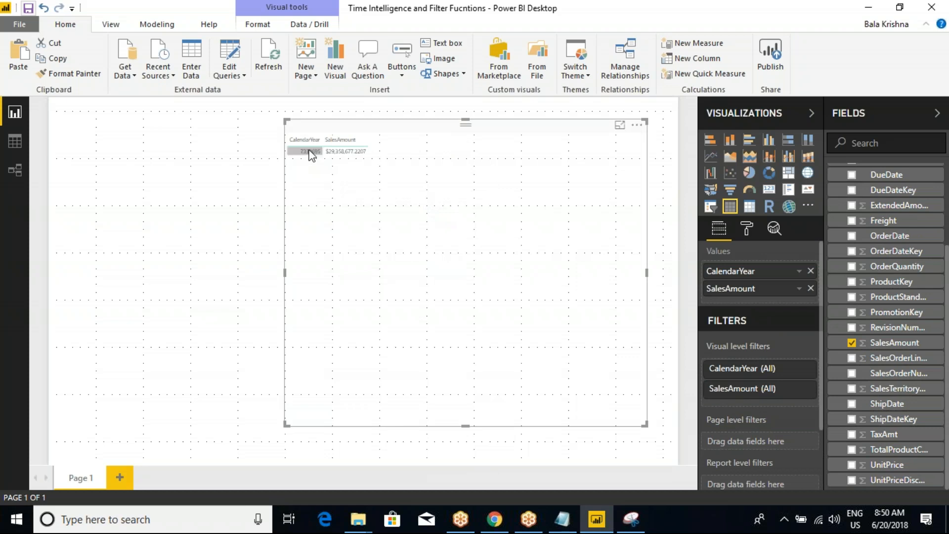
right_click(777, 275)
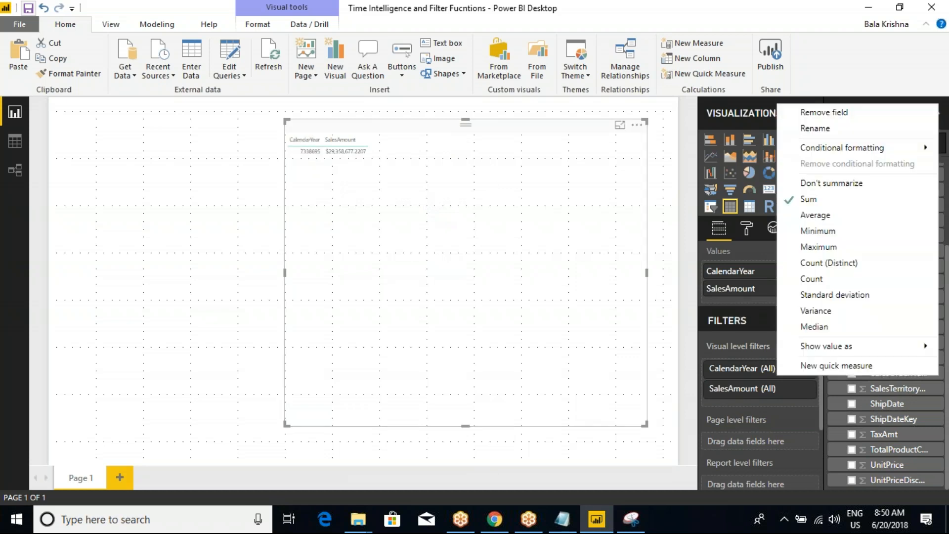
left_click(818, 192)
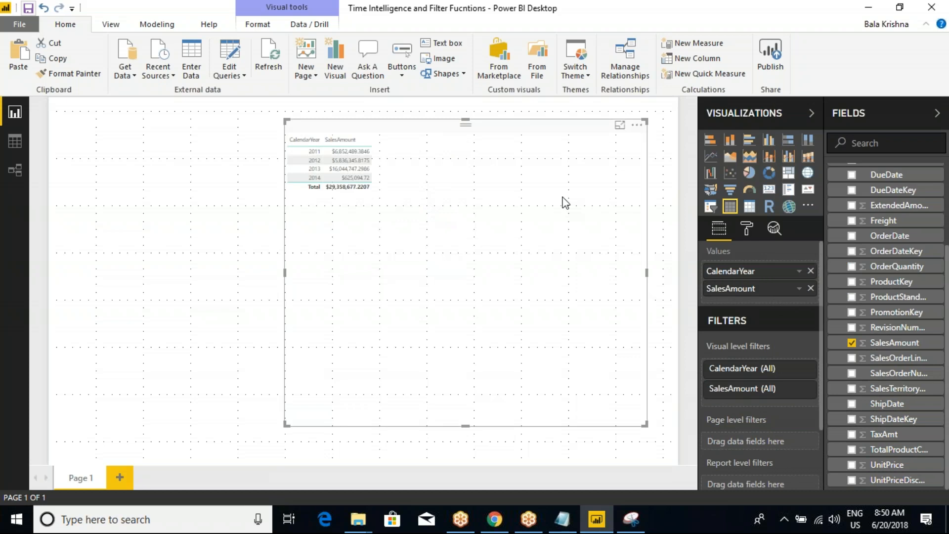
Set the table's style to Bold header.
left_click(747, 228)
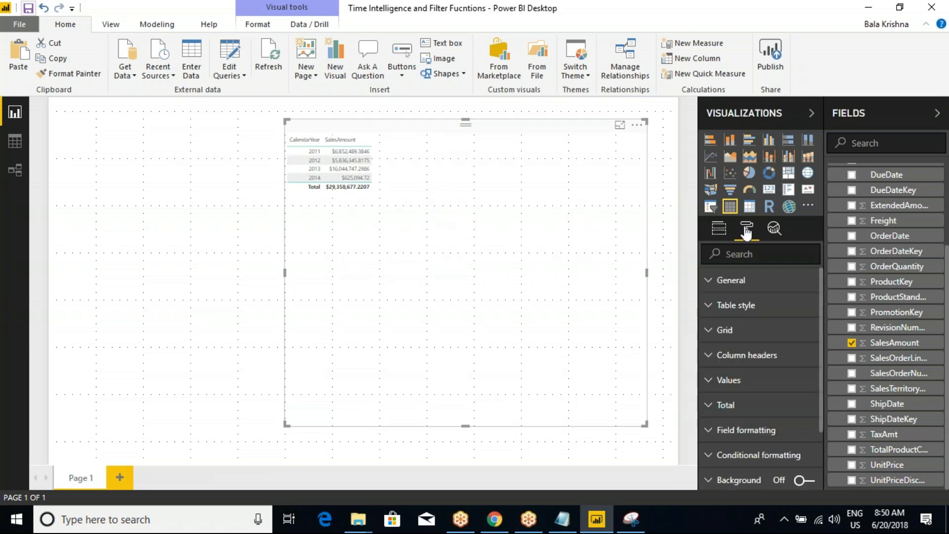
left_click(712, 307)
left_click(773, 331)
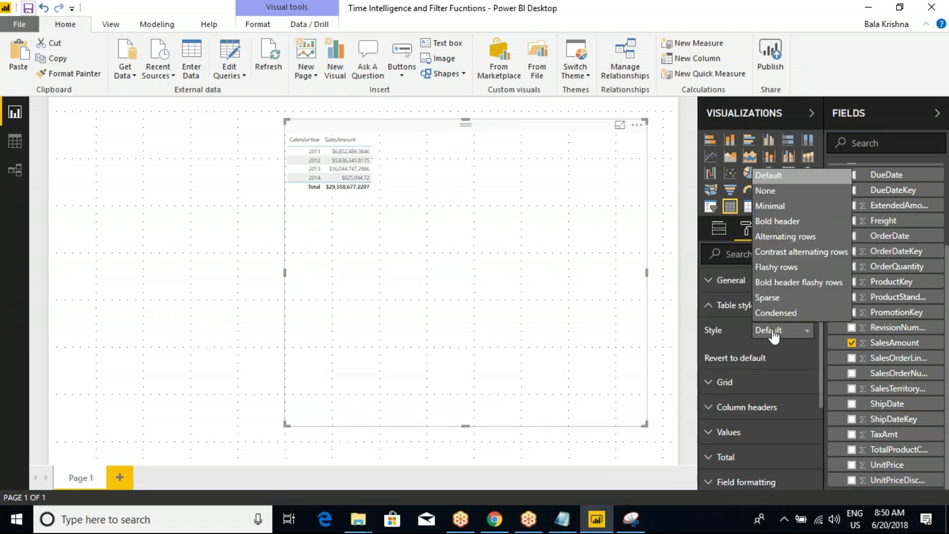
left_click(776, 221)
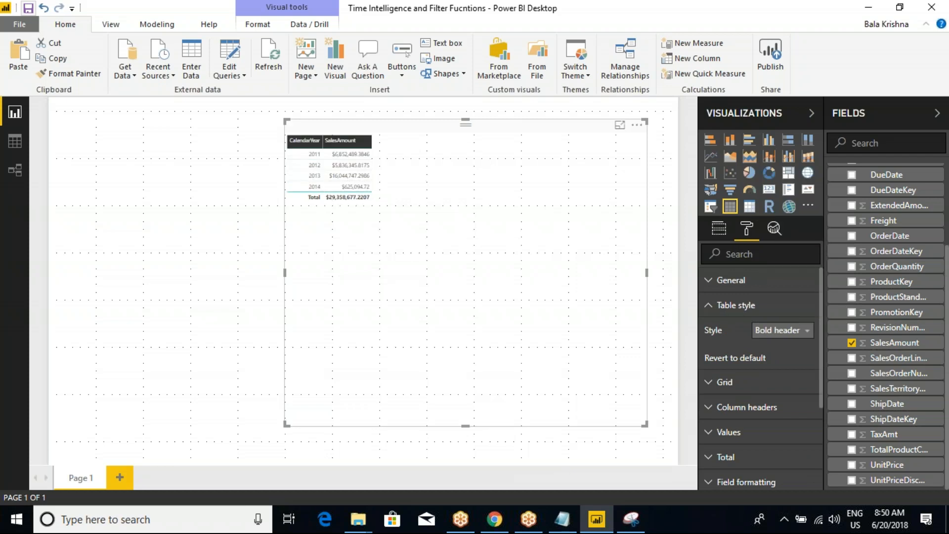
Set the table's grid text size to 14 and shrink the visual closer to its yearly rows.
left_click(715, 307)
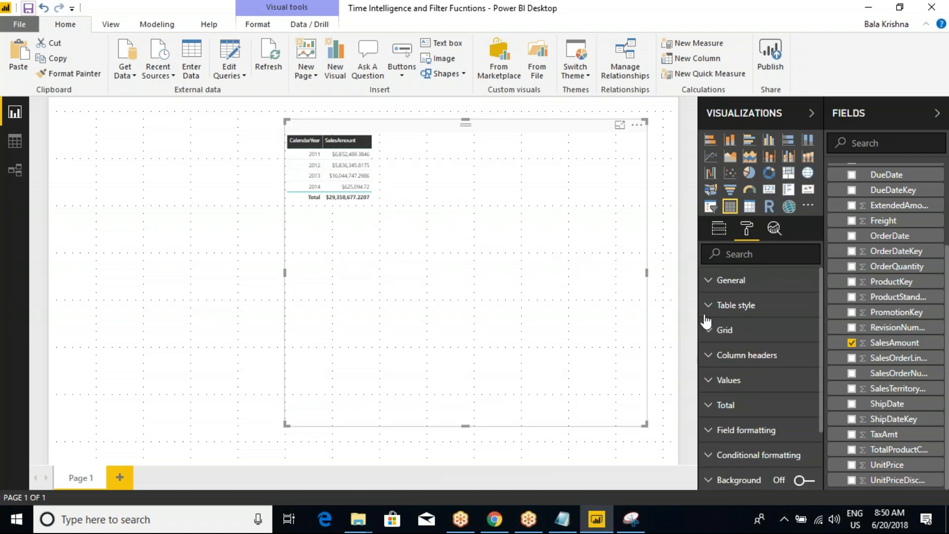
left_click(708, 330)
scroll(808, 398, "down", 3)
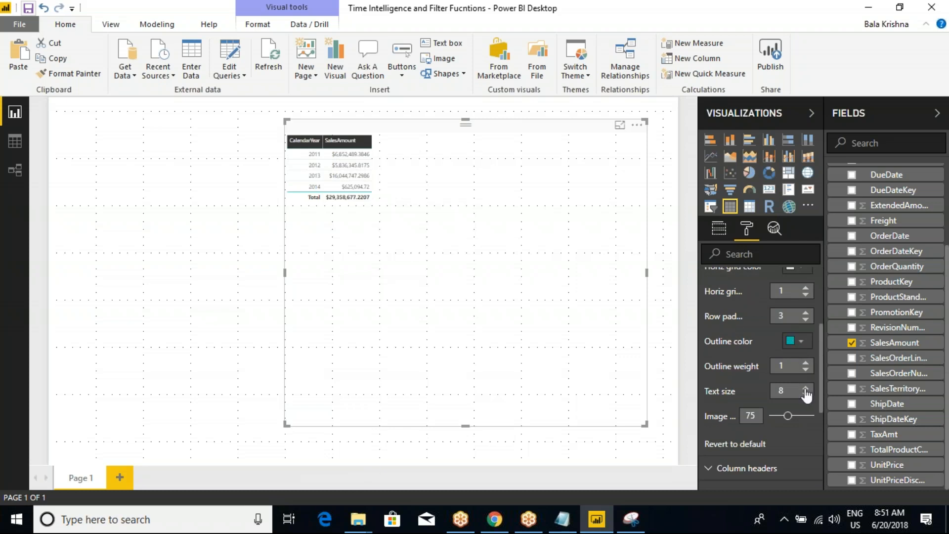
left_click(806, 388)
left_click(805, 389)
left_click(806, 389)
left_click(805, 389)
left_click(805, 389)
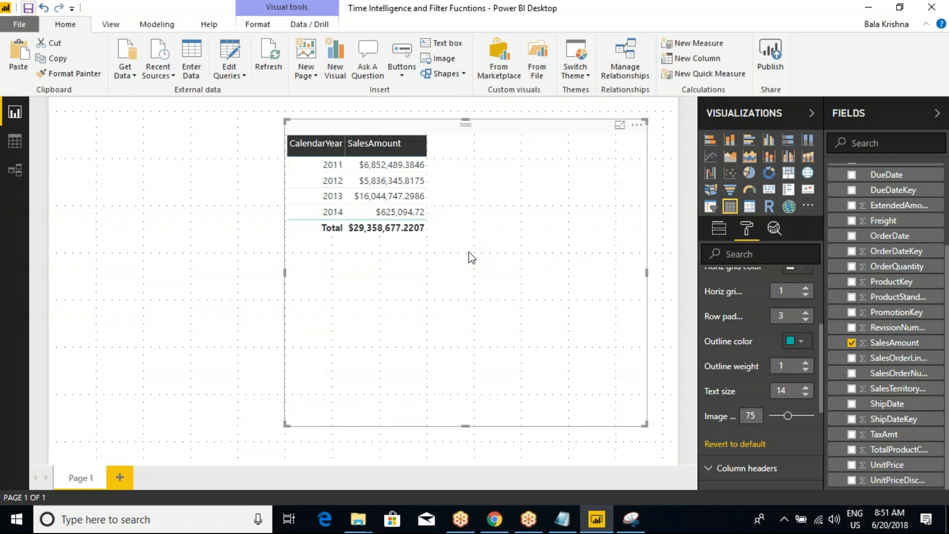
left_click_drag(645, 422, 613, 296)
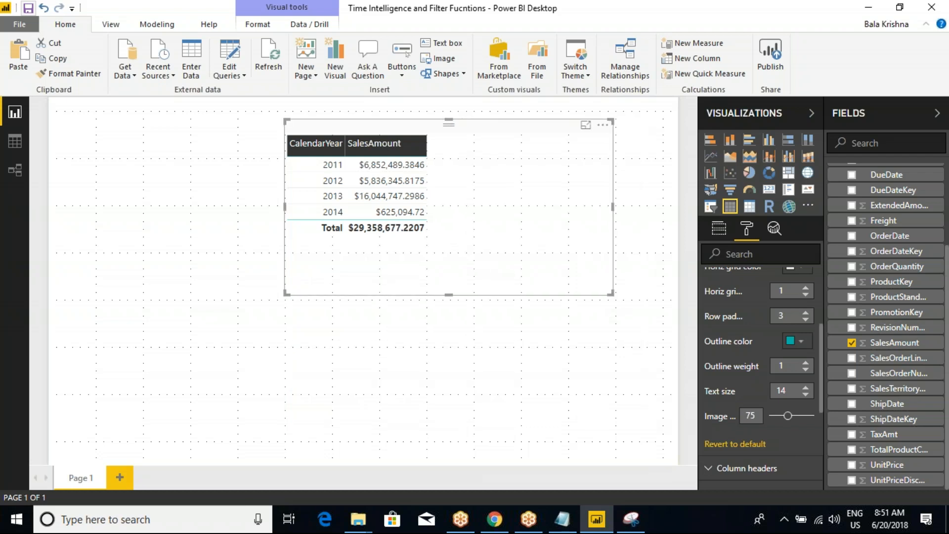
Switch to the Class Notes file in Notepad and list YTD, QTD and MTD under the Time Intellegence Fucntions heading.
left_click(566, 520)
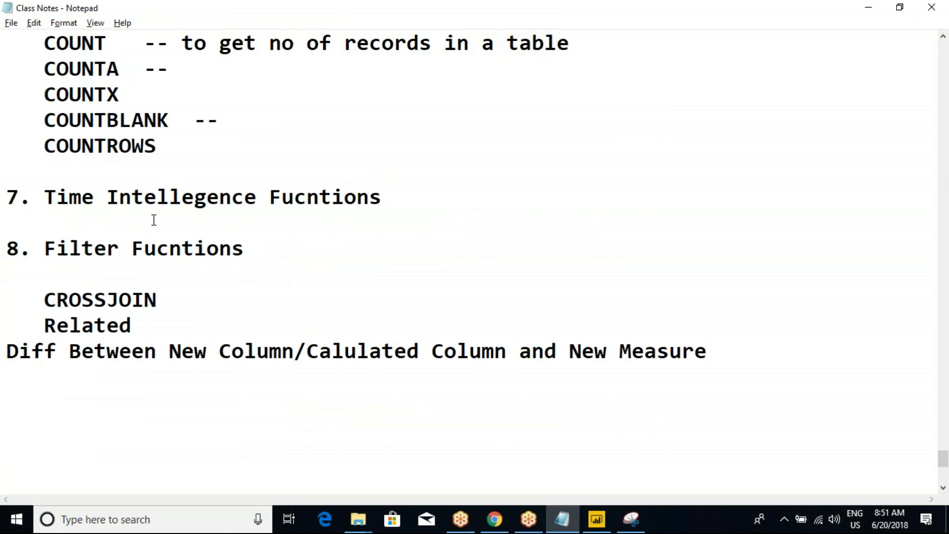
left_click(154, 220)
type("YTD")
key("Return")
type("Q")
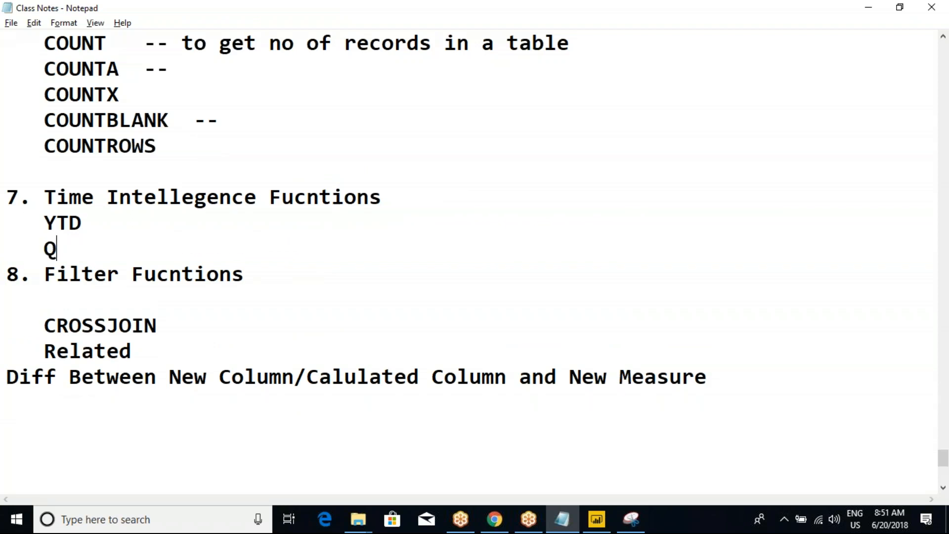
type("TD")
key("Return")
type("M")
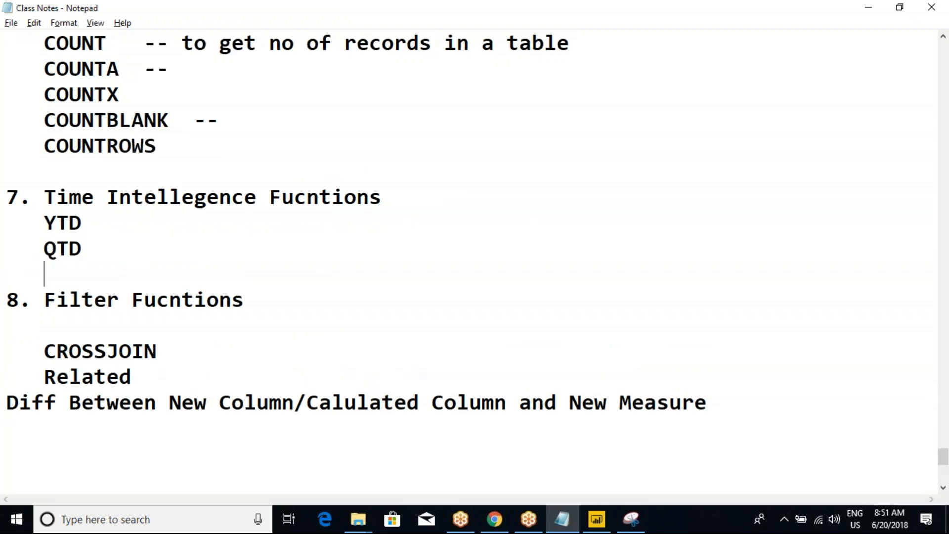
type("R")
key("BackSpace")
type("TD")
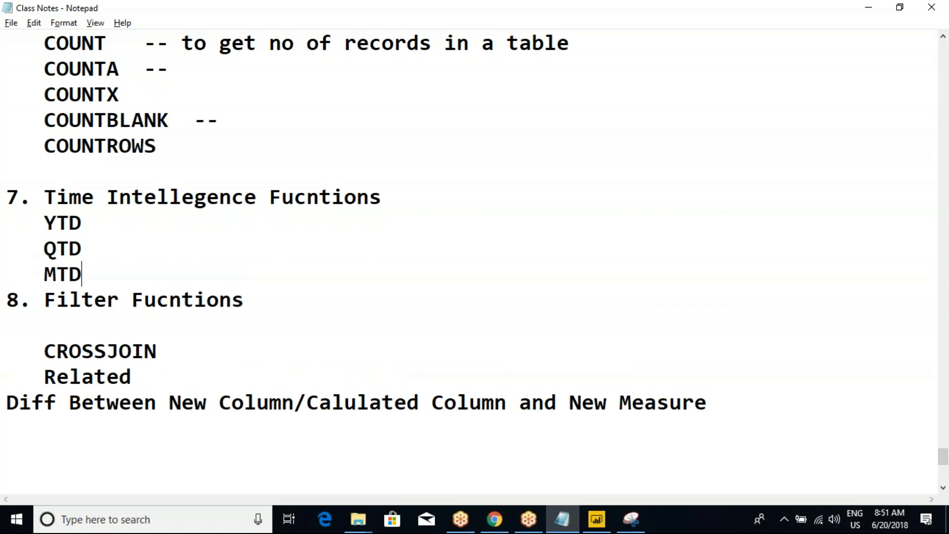
Insert two blank lines below the MTD entry in the notes.
left_click(46, 223)
left_click_drag(46, 223, 102, 267)
left_click(102, 267)
left_click_drag(14, 196, 111, 276)
left_click(112, 276)
key("Return")
key("Return")
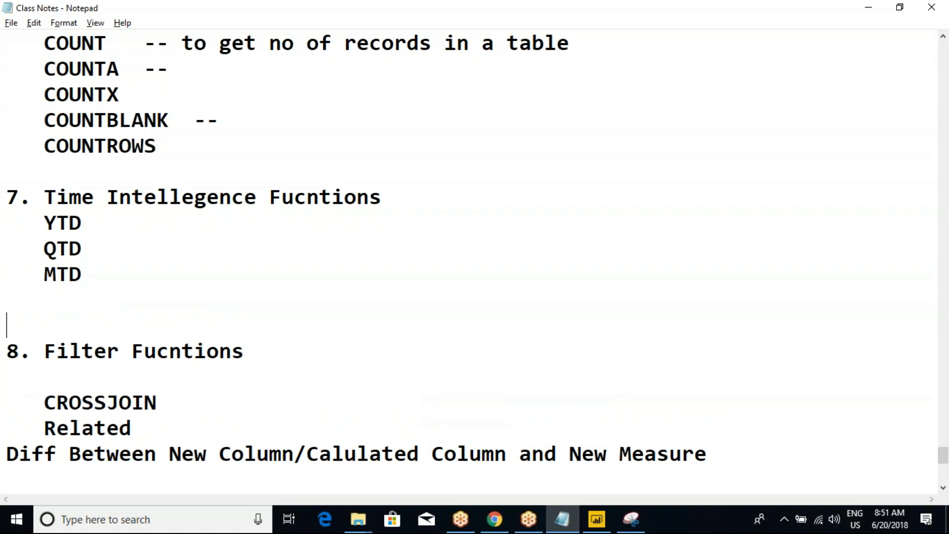
Describe YTD as "-- Year to Date" and QTD as "-- Quarter to Date" in the notes.
left_click_drag(108, 284, 6, 198)
left_click(106, 244)
left_click(129, 217)
type("-- Year ")
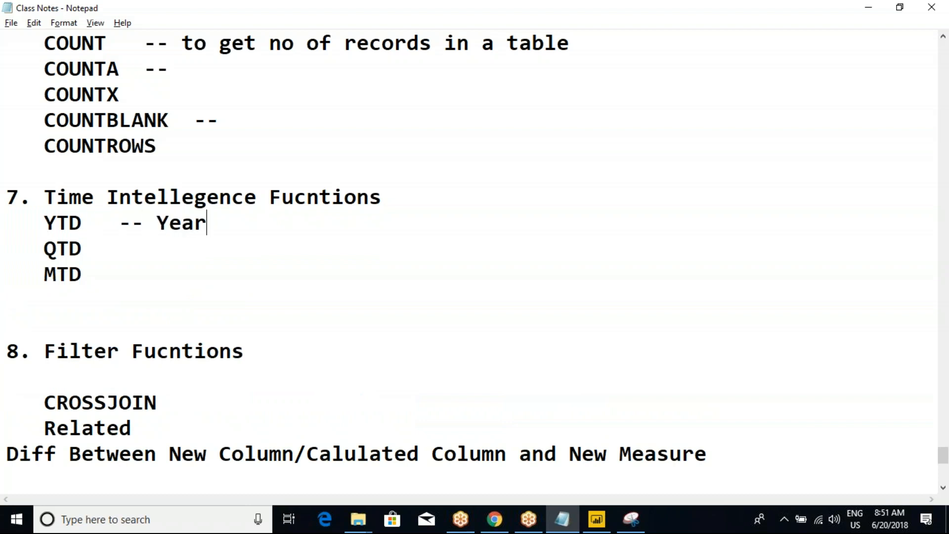
type("to Date")
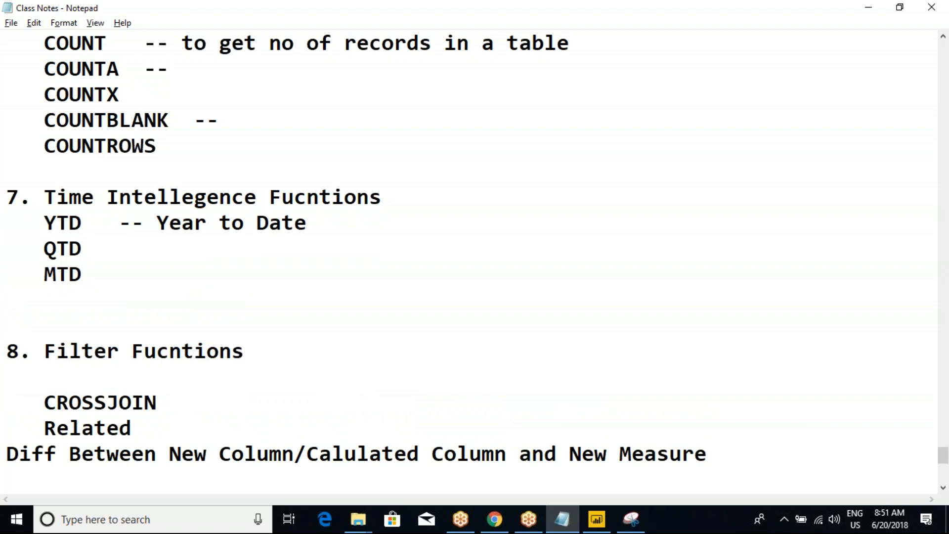
left_click(148, 249)
type("-- Quar")
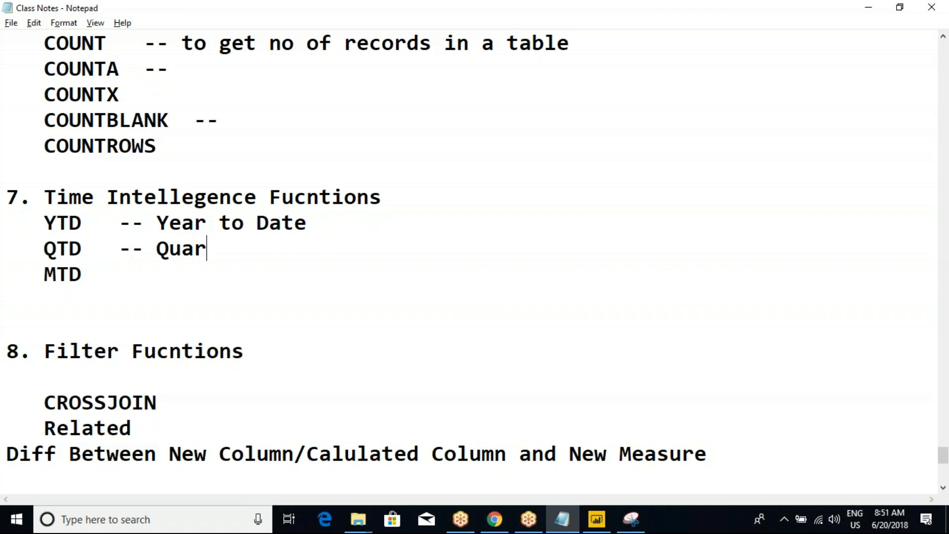
type("ter to Date")
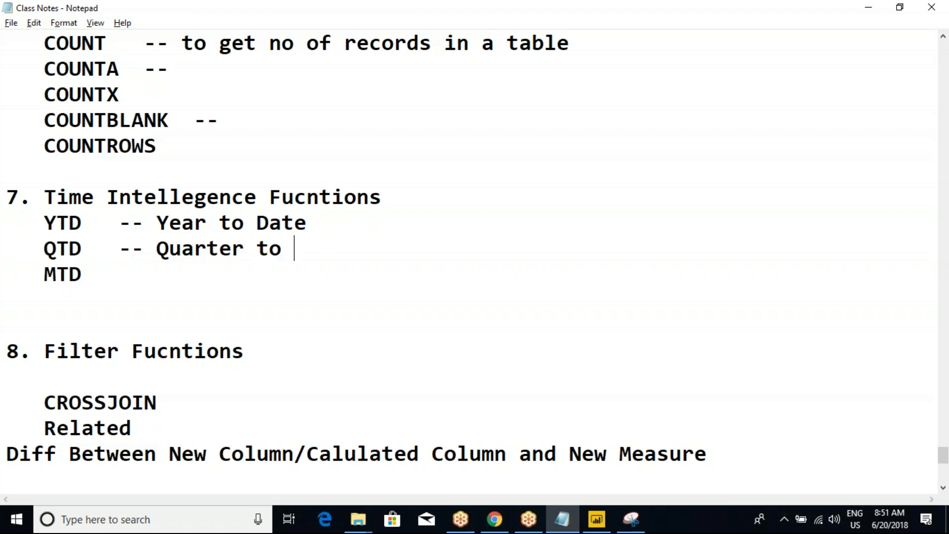
Describe MTD as "-- Month to Date" on its line in the notes.
left_click(194, 269)
type("-")
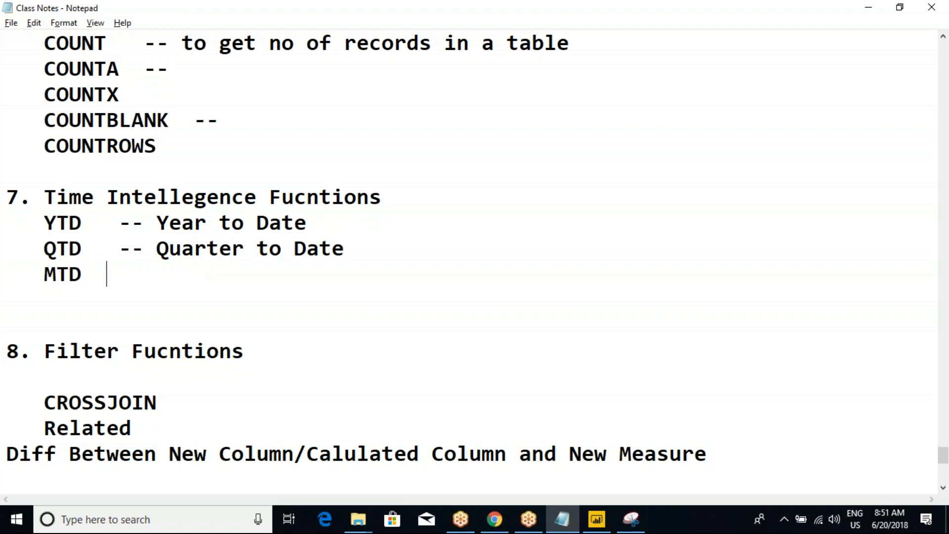
key("BackSpace")
type("- MOnth")
key("BackSpace")
key("BackSpace")
key("BackSpace")
key("BackSpace")
type("om")
key("BackSpace")
type("nth to Date")
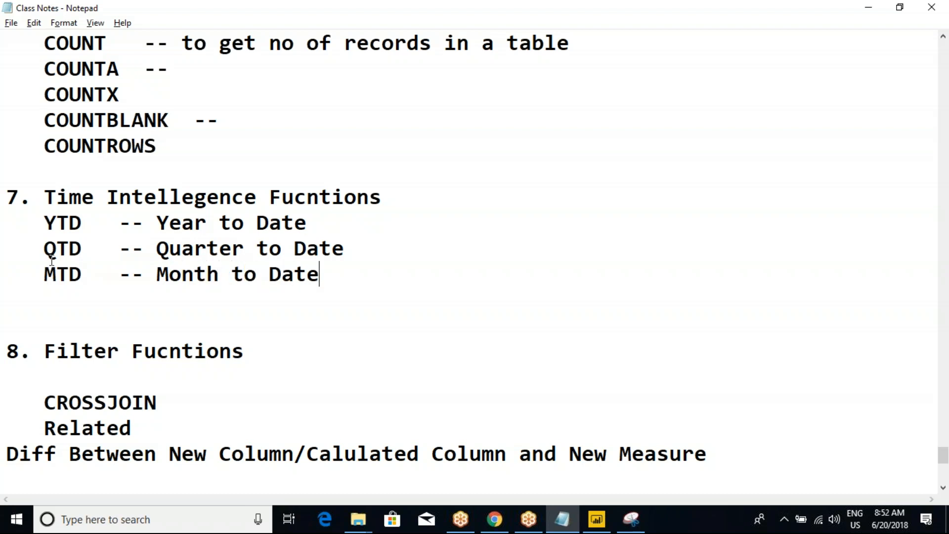
Review the YTD, QTD and MTD definitions in the notes.
left_click_drag(43, 222, 208, 227)
left_click(212, 227)
left_click_drag(45, 222, 342, 219)
left_click(342, 219)
left_click(622, 16)
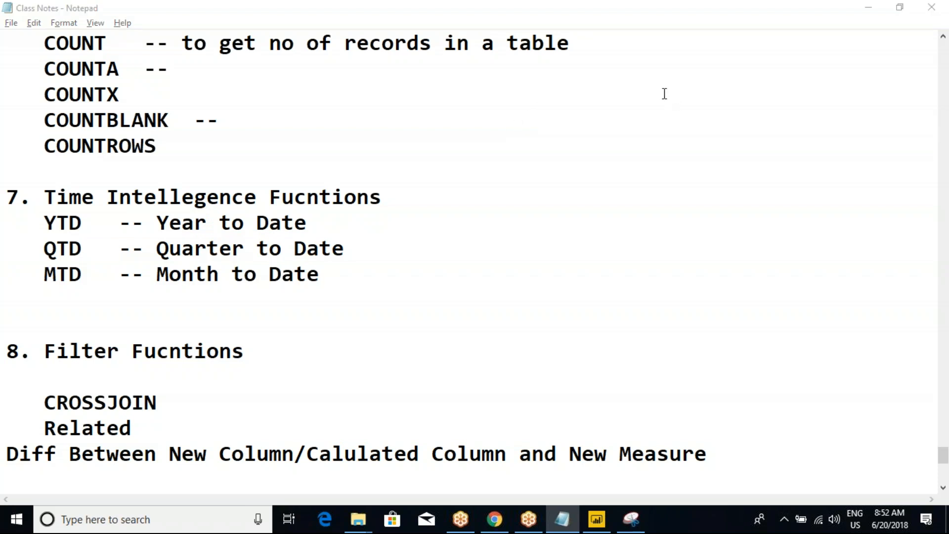
left_click(606, 19)
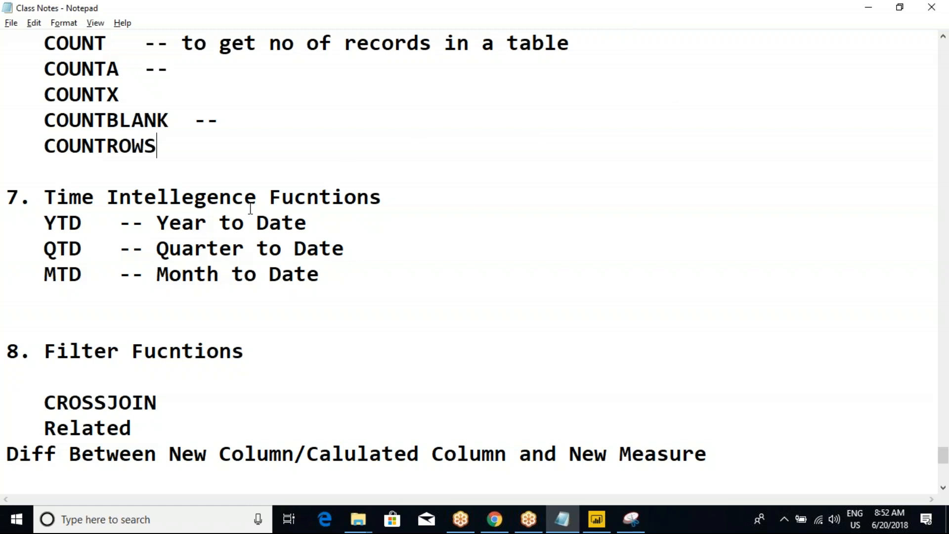
left_click(318, 230)
left_click_drag(44, 274, 206, 277)
left_click_drag(58, 253, 158, 233)
left_click(157, 233)
Switch back to Power BI Desktop and examine the table's sales amounts by calendar year.
key("alt+Tab")
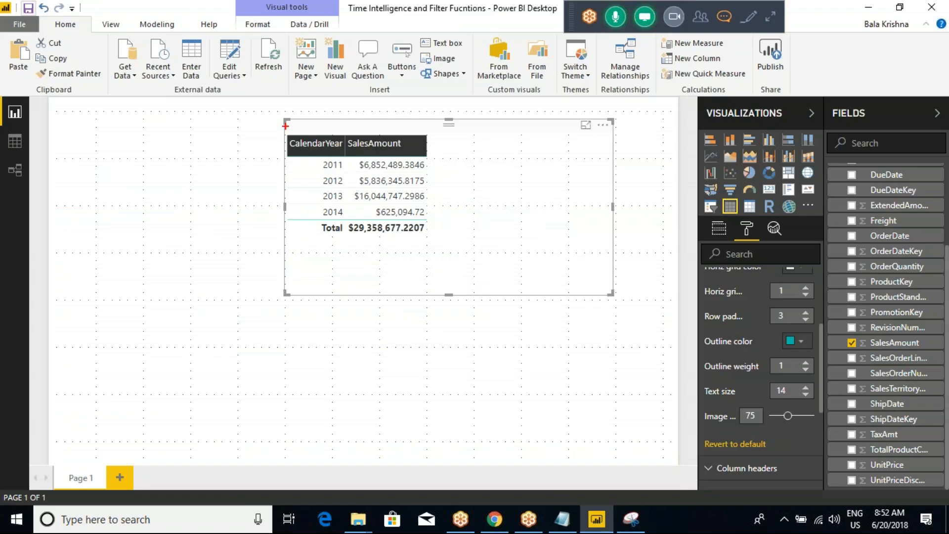
left_click_drag(284, 125, 424, 256)
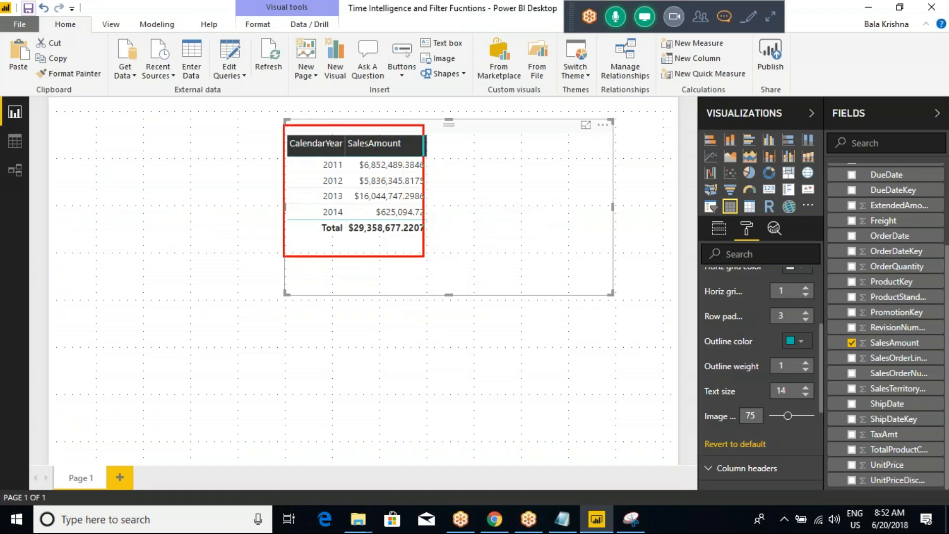
left_click_drag(427, 166, 459, 147)
key("Escape")
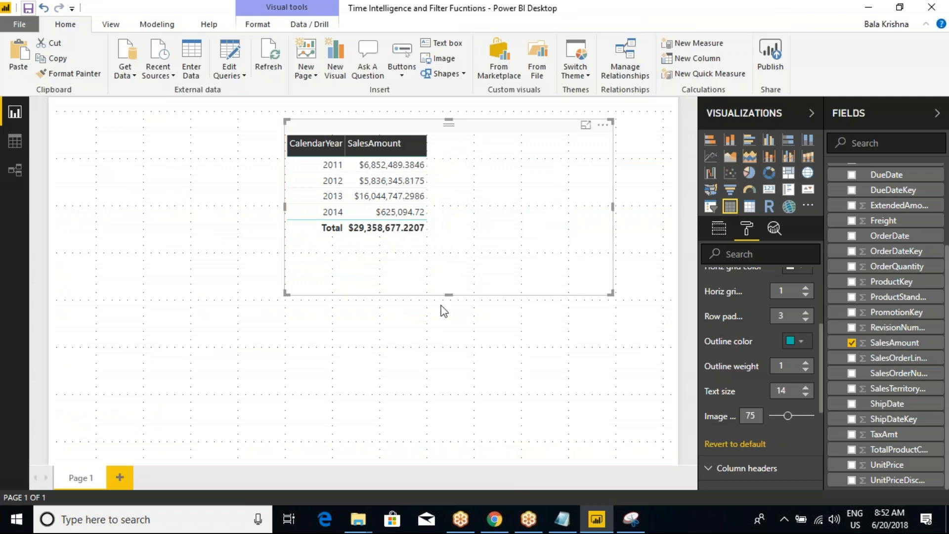
key("ctrl+2")
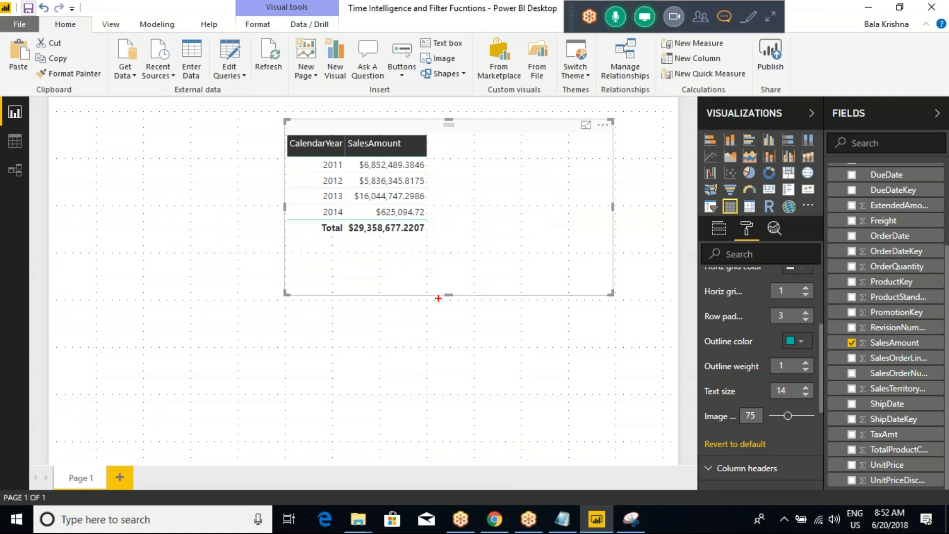
left_click_drag(429, 165, 448, 150)
key("Escape")
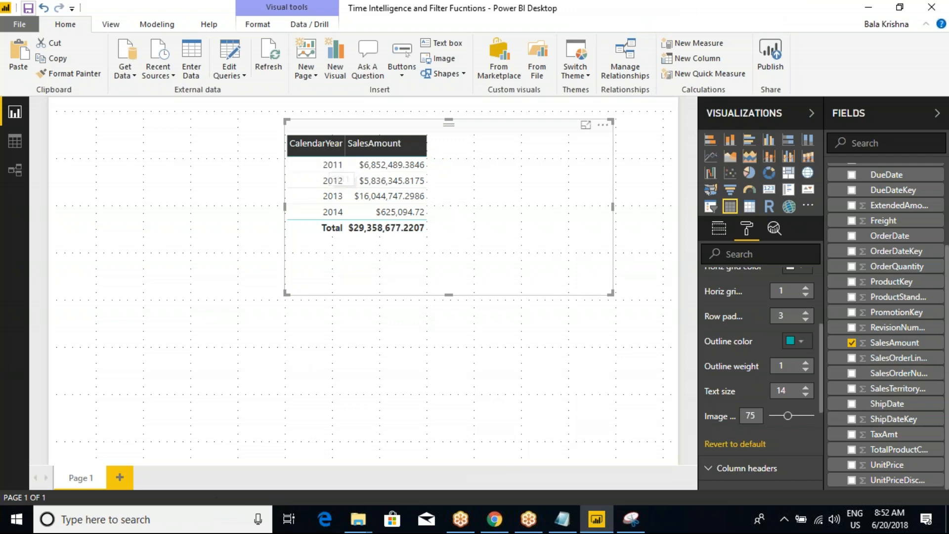
Add DimDate's CalendarQuarter field to the table and make the visual taller and slightly narrower.
scroll(882, 280, "up", 3)
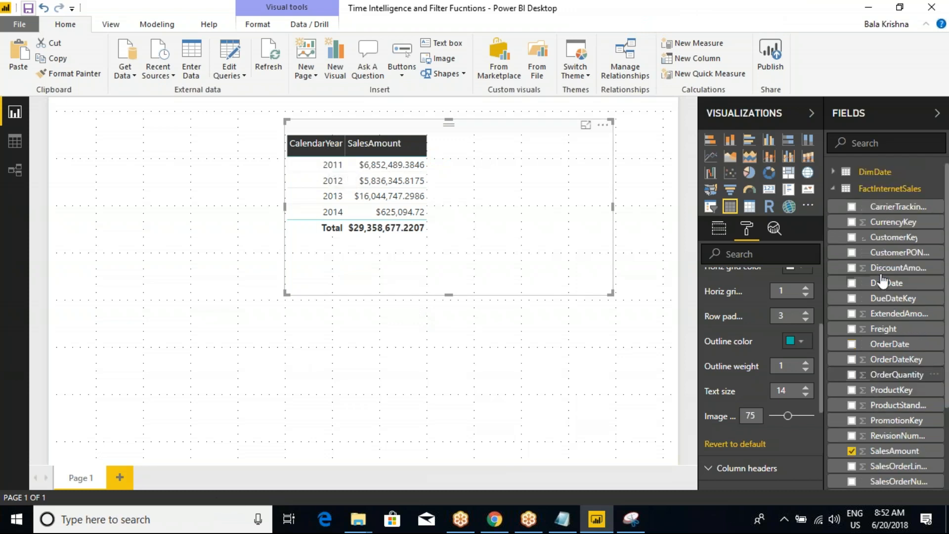
left_click(833, 188)
left_click(833, 172)
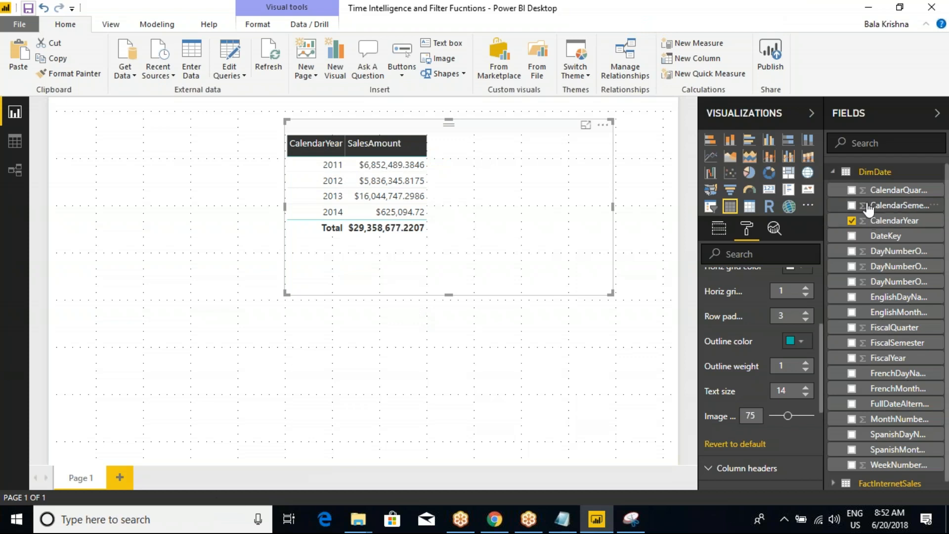
left_click(851, 190)
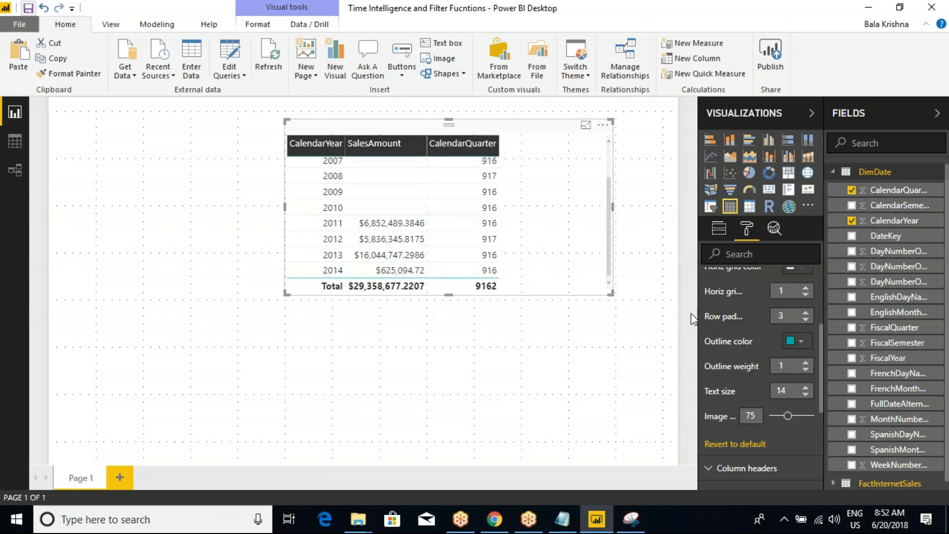
left_click_drag(610, 294, 587, 345)
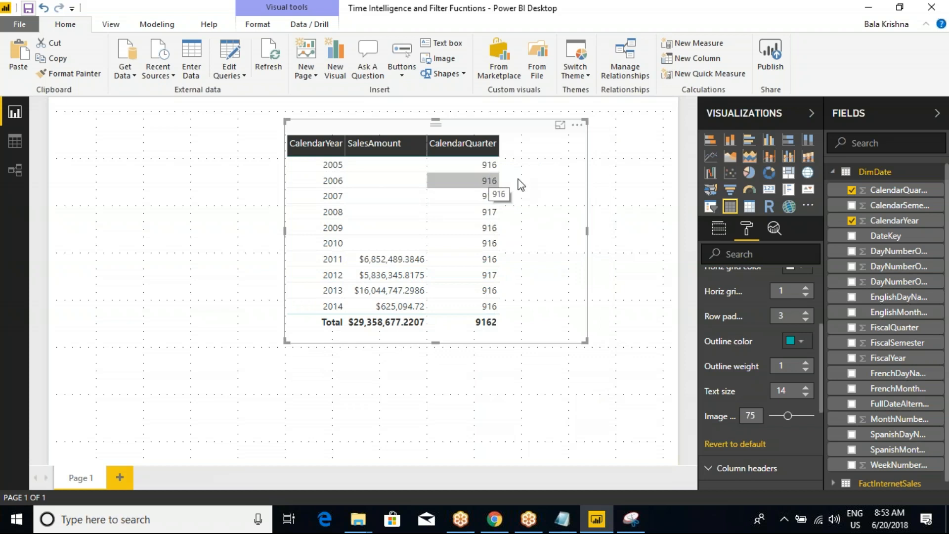
Set the table's CalendarQuarter field to Don't summarize.
scroll(755, 320, "up", 2)
scroll(755, 319, "up", 2)
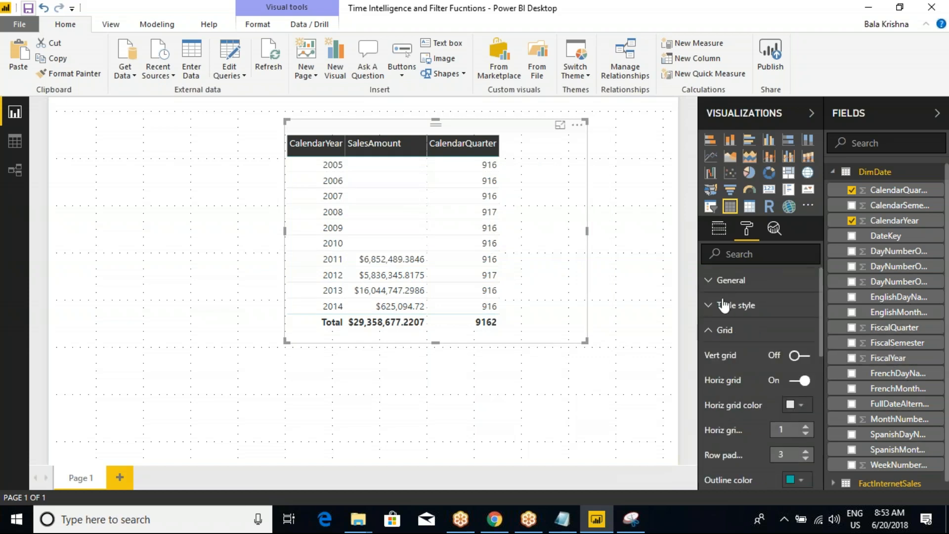
left_click(712, 332)
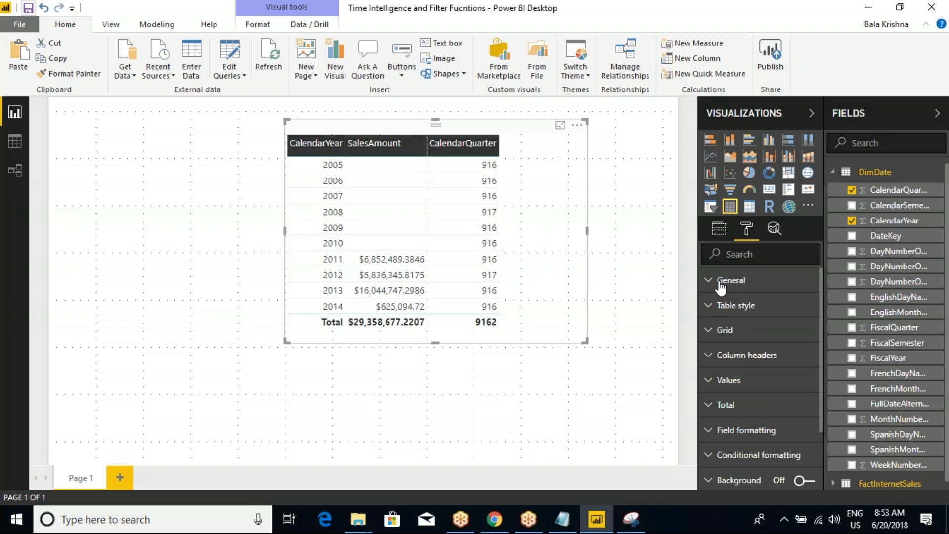
left_click(718, 228)
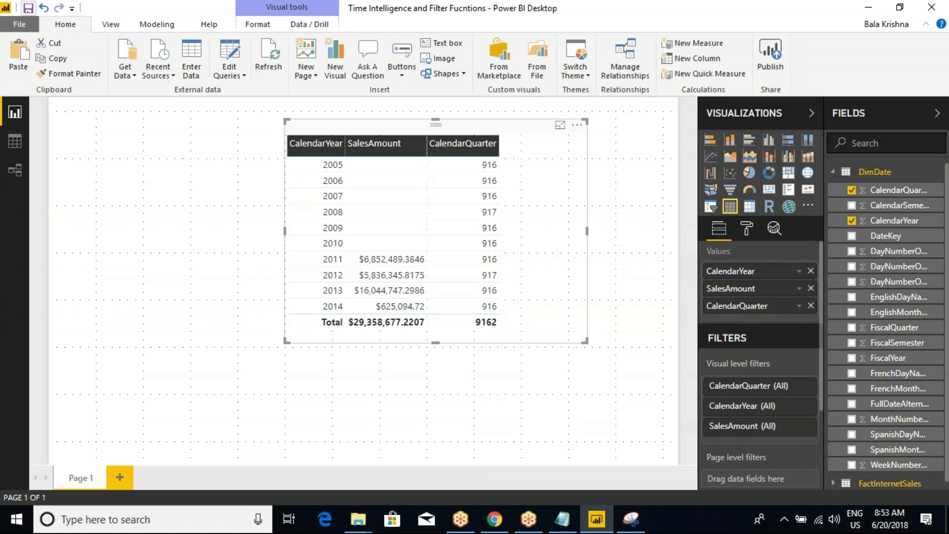
left_click(761, 308)
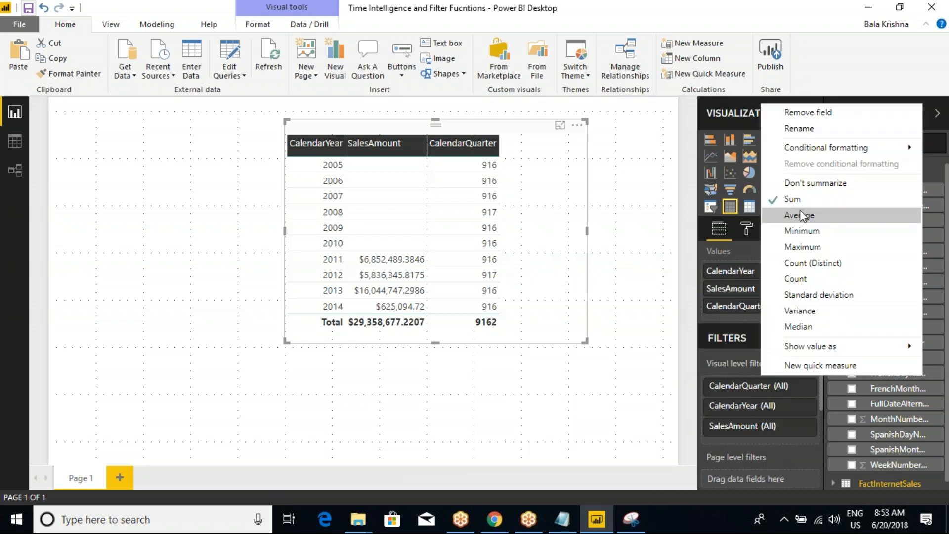
left_click(815, 183)
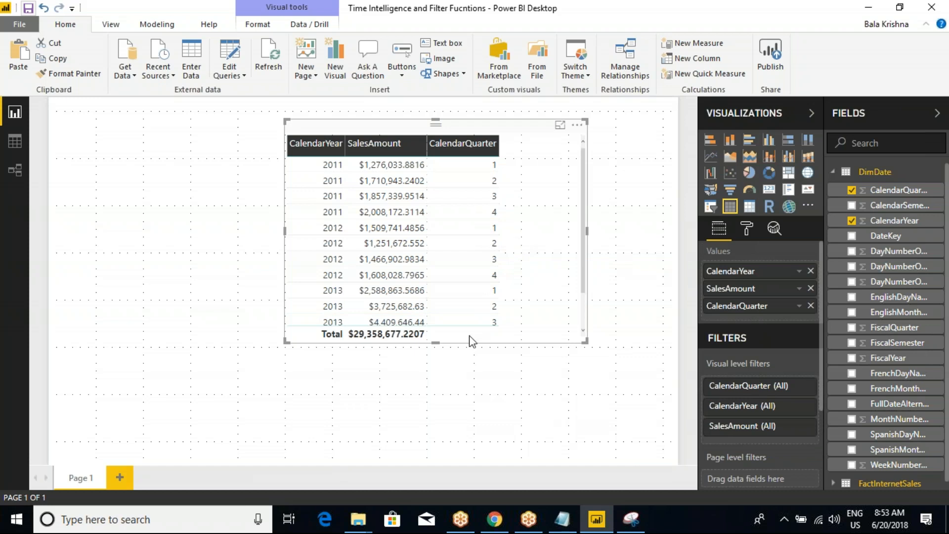
Examine the CalendarQuarter values in the table, comparing where quarter 1 begins in 2011, 2012 and 2013.
key("ctrl+2")
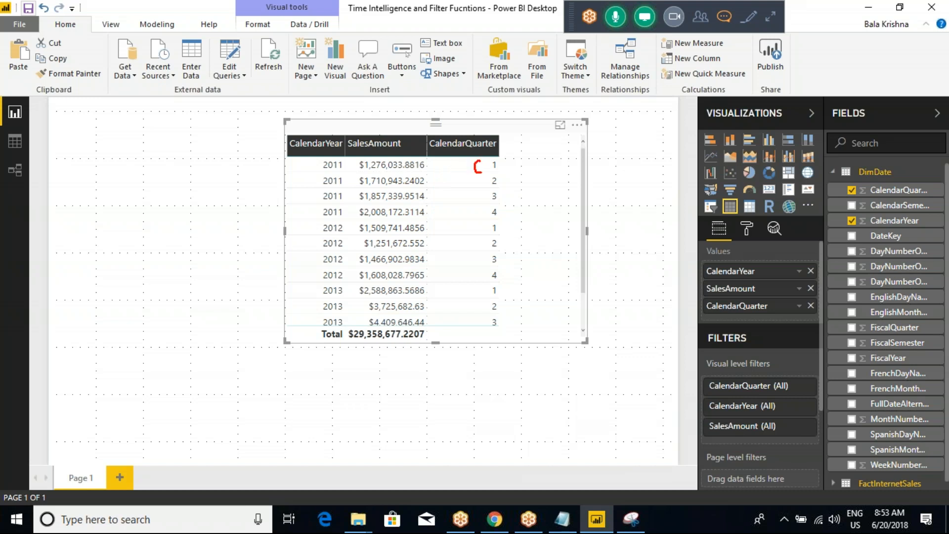
left_click_drag(484, 170, 489, 184)
key("Escape")
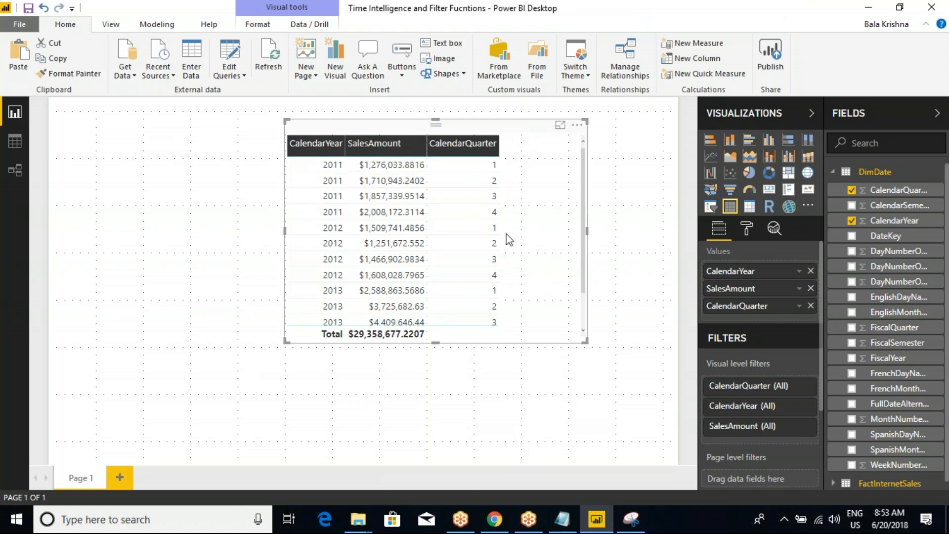
key("ctrl+2")
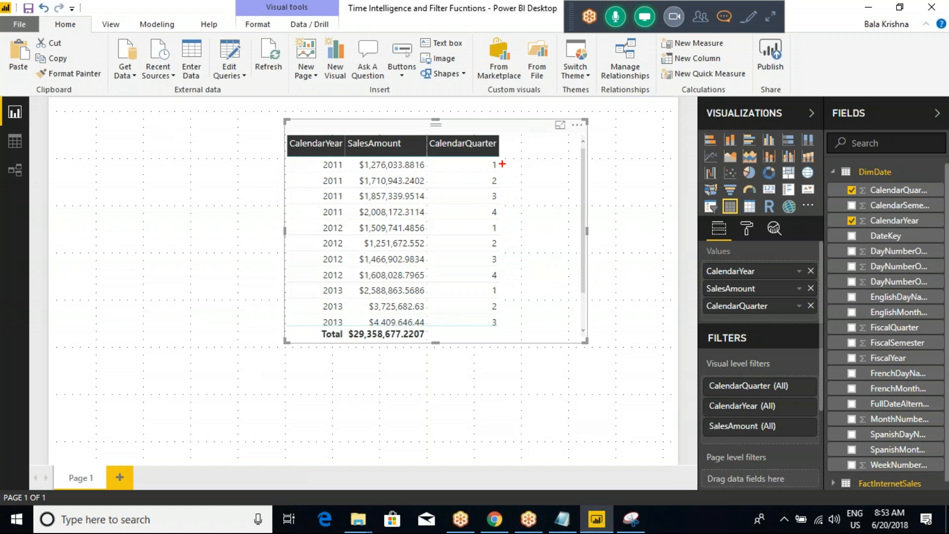
mouse_move(502, 165)
left_mouse_down()
mouse_move(514, 160)
mouse_move(518, 180)
mouse_move(528, 158)
left_mouse_up()
left_click(510, 194)
left_click_drag(502, 228, 524, 221)
left_click_drag(504, 290, 541, 275)
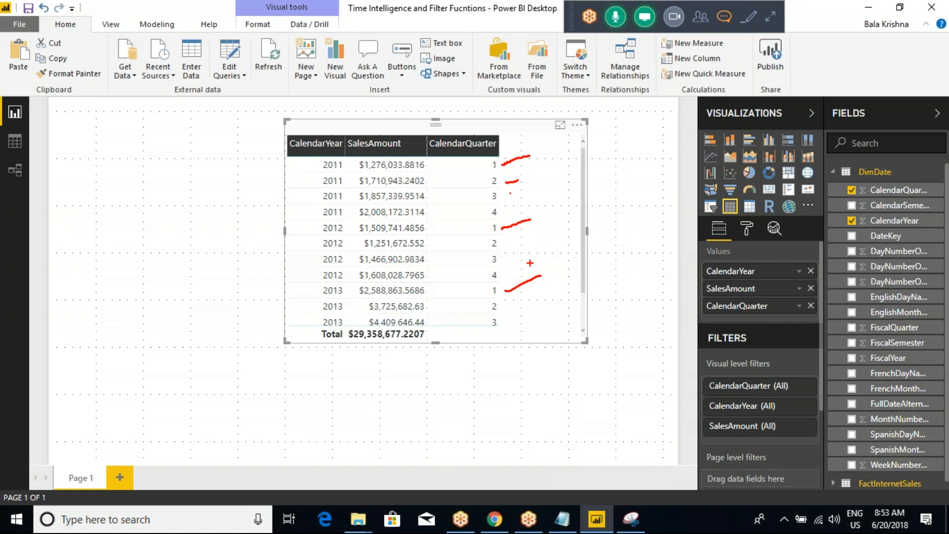
Examine how CalendarYear and CalendarQuarter values in the 2011 and 2012 rows could combine into one year-and-quarter label.
key("Escape")
key("ctrl+2")
mouse_move(481, 160)
left_mouse_down()
mouse_move(488, 171)
mouse_move(477, 179)
mouse_move(488, 178)
left_mouse_up()
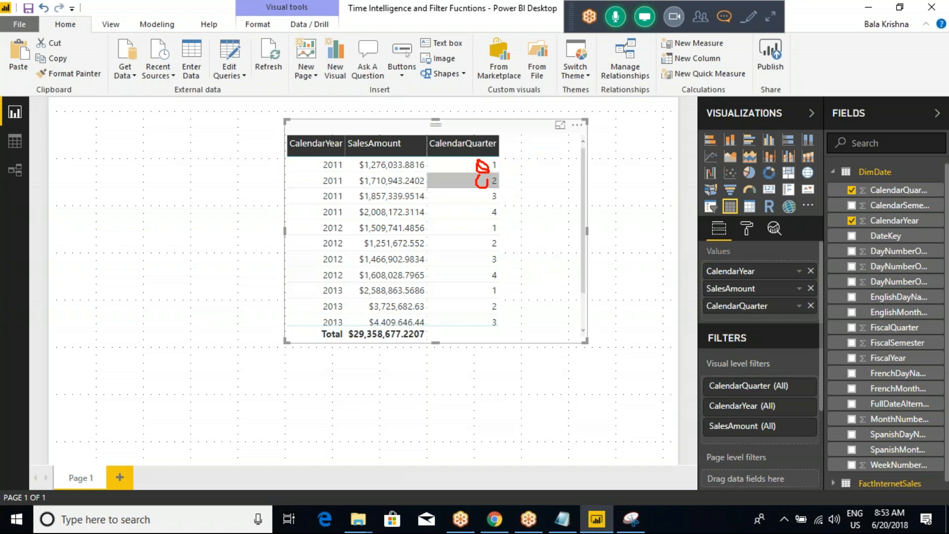
left_click(476, 197)
mouse_move(322, 158)
left_mouse_down()
mouse_move(452, 125)
mouse_move(454, 166)
left_mouse_up()
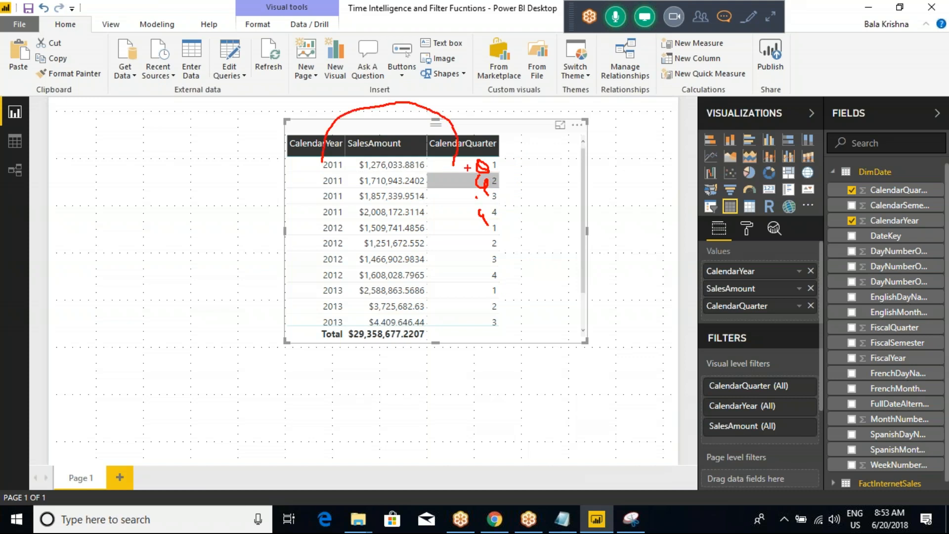
key("Escape")
key("ctrl+2")
left_click_drag(437, 165, 499, 174)
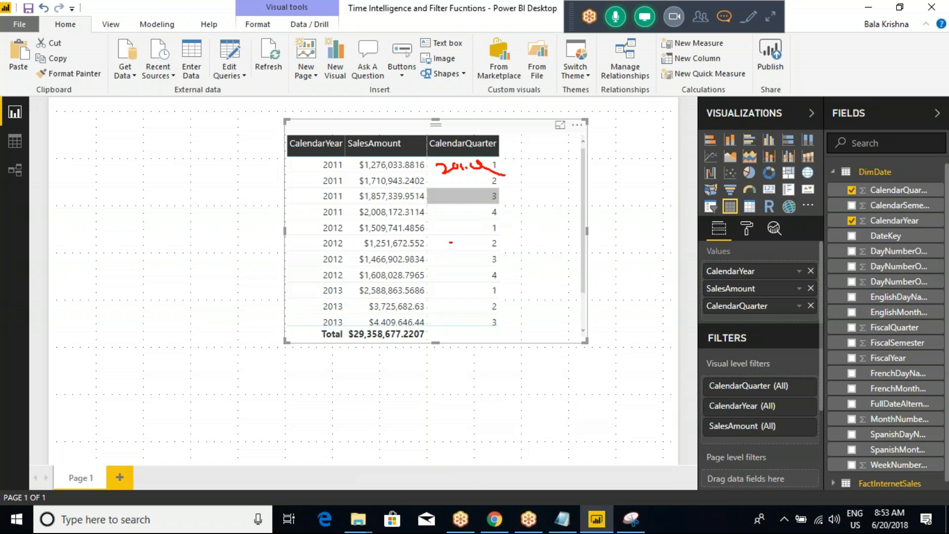
mouse_move(443, 220)
left_mouse_down()
mouse_move(448, 235)
mouse_move(488, 224)
left_mouse_up()
key("Escape")
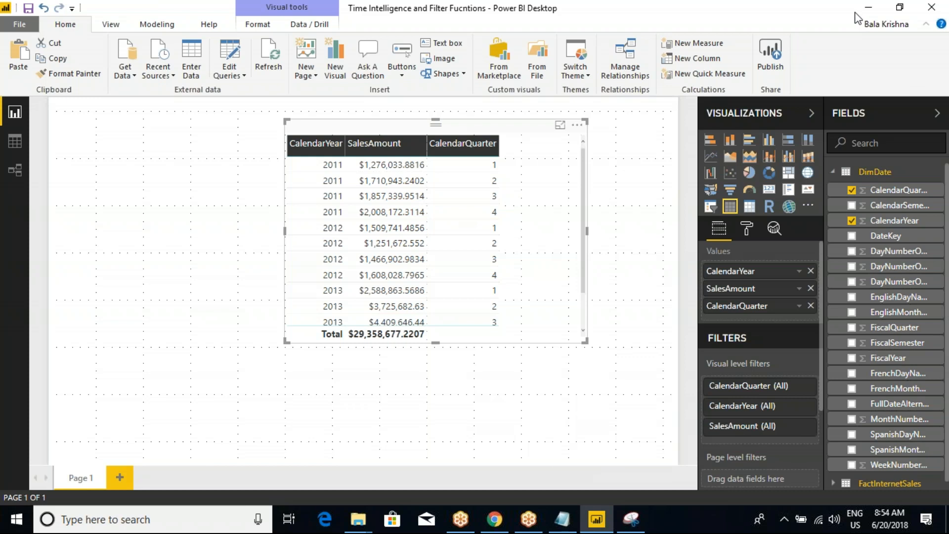
key("alt+Tab")
left_click(771, 20)
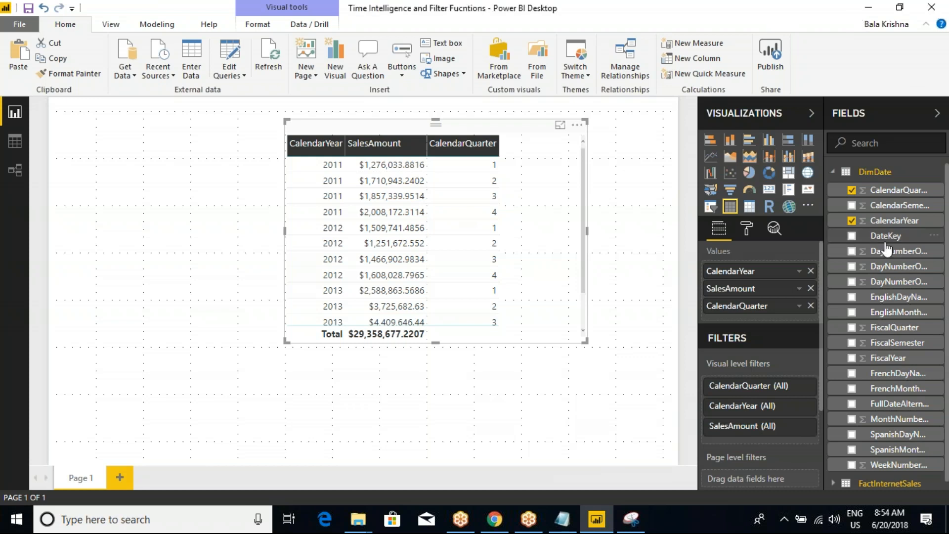
Start a new calculated column in the DimDate table and name it CalendarQuarter_New.
right_click(874, 176)
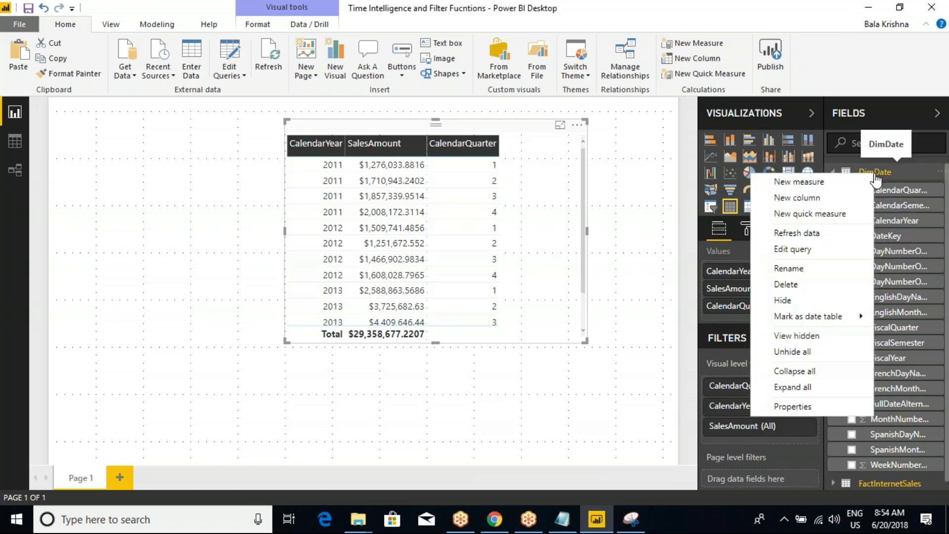
left_click(810, 198)
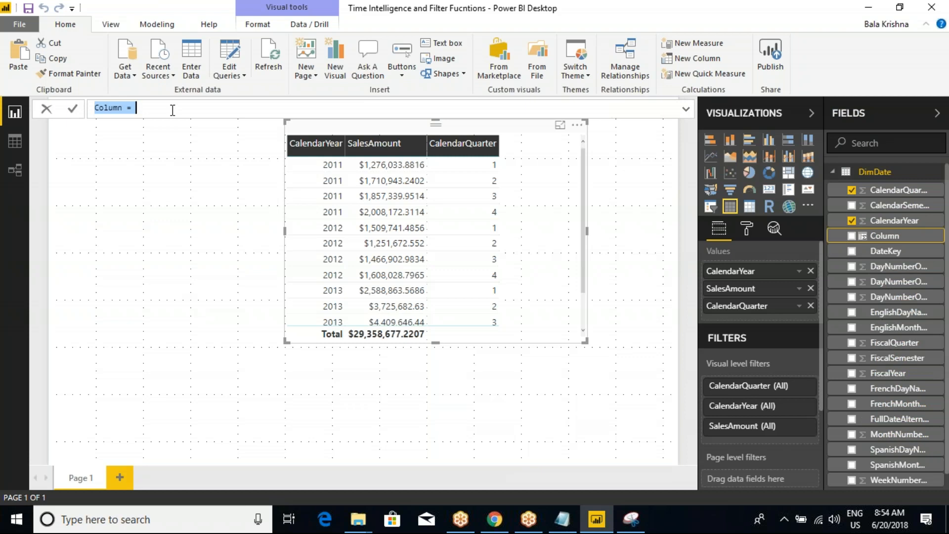
type("Ca")
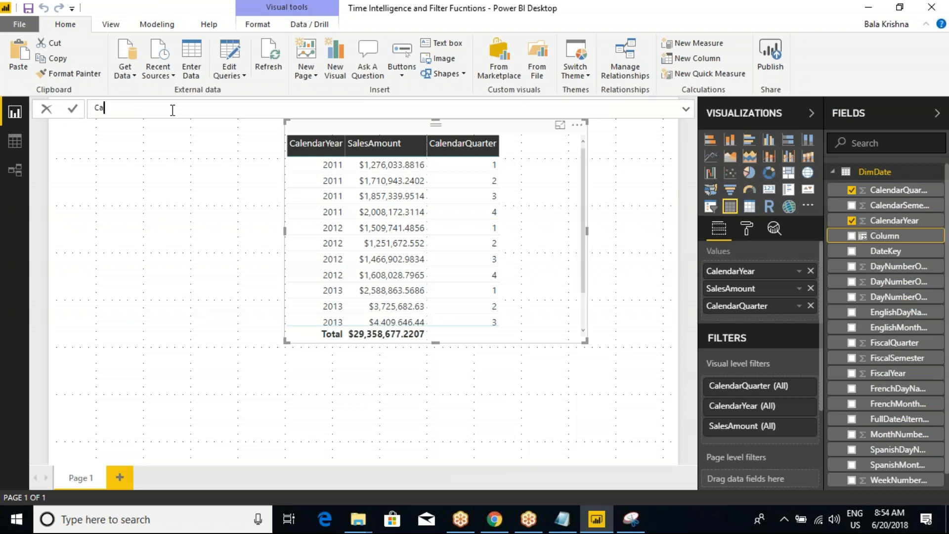
type("lendarQuarter_New = ")
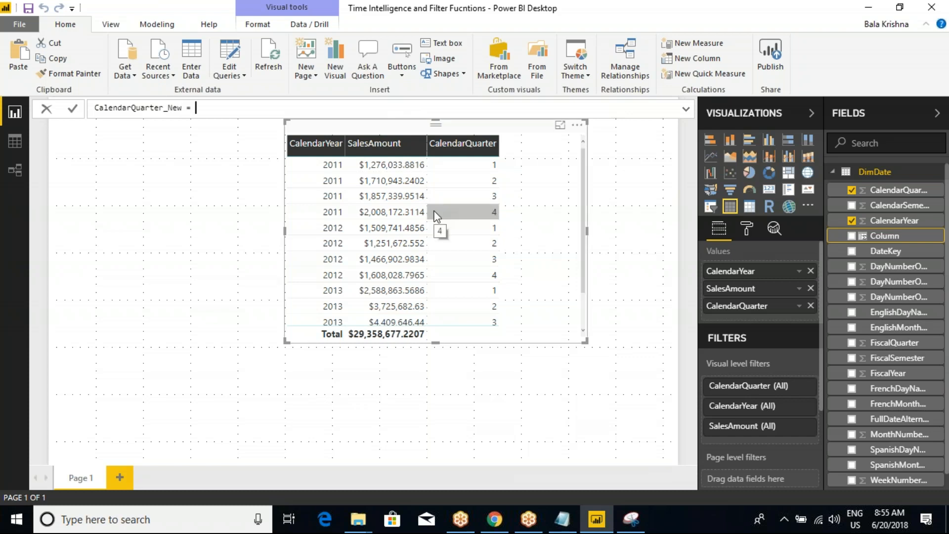
Define CalendarQuarter_New as CONCATENATE(DimDate[CalendarYear],DimDate[CalendarQuarter]).
type("CONCATENATE(")
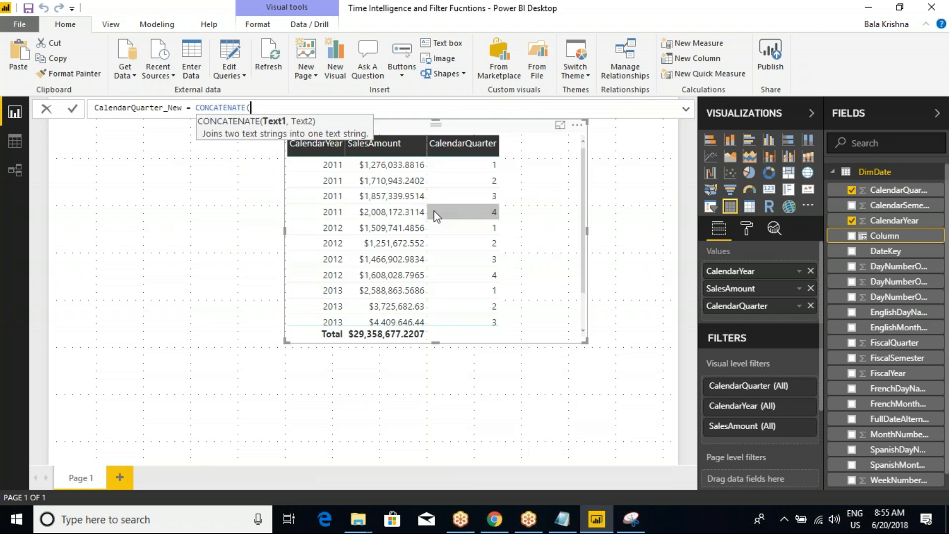
type("cale")
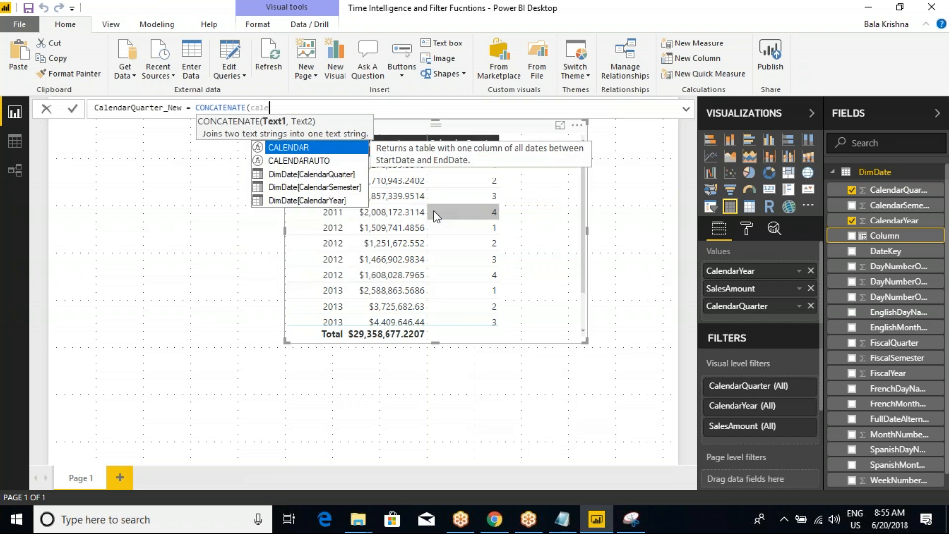
key("Down")
key("Down")
key("Down")
key("Down")
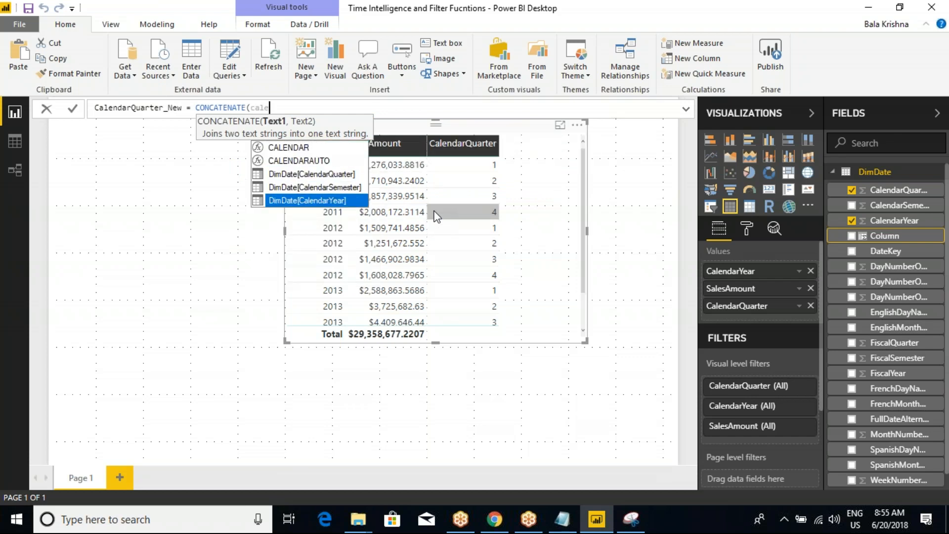
key("Tab")
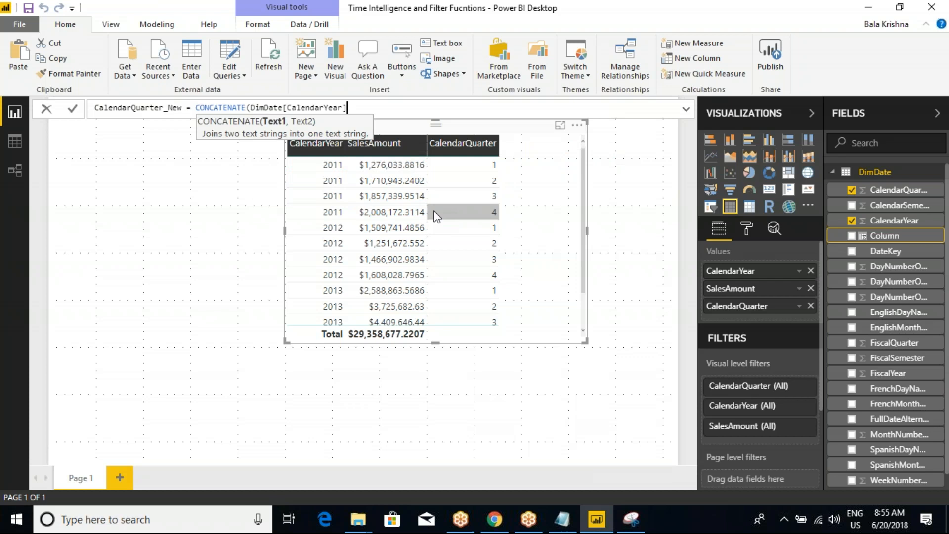
type(",cale")
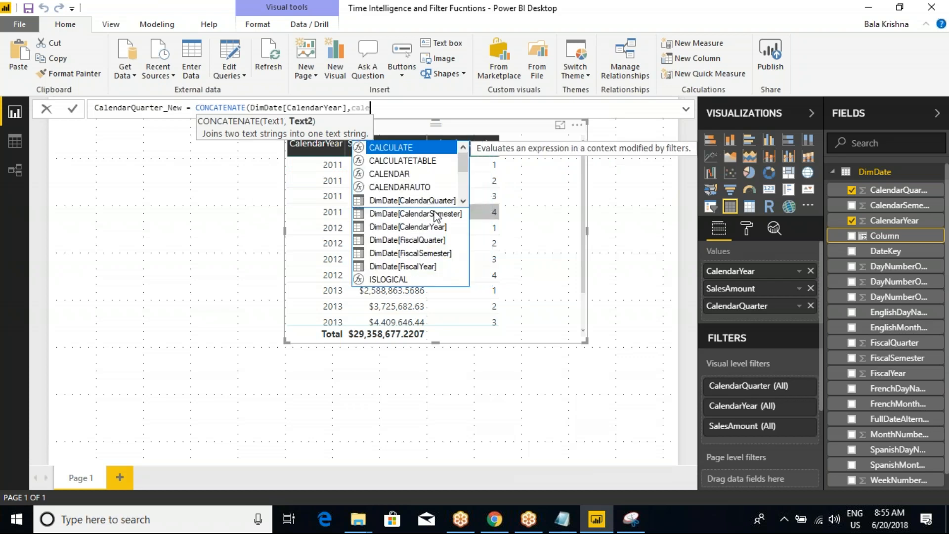
key("Down")
key("Down")
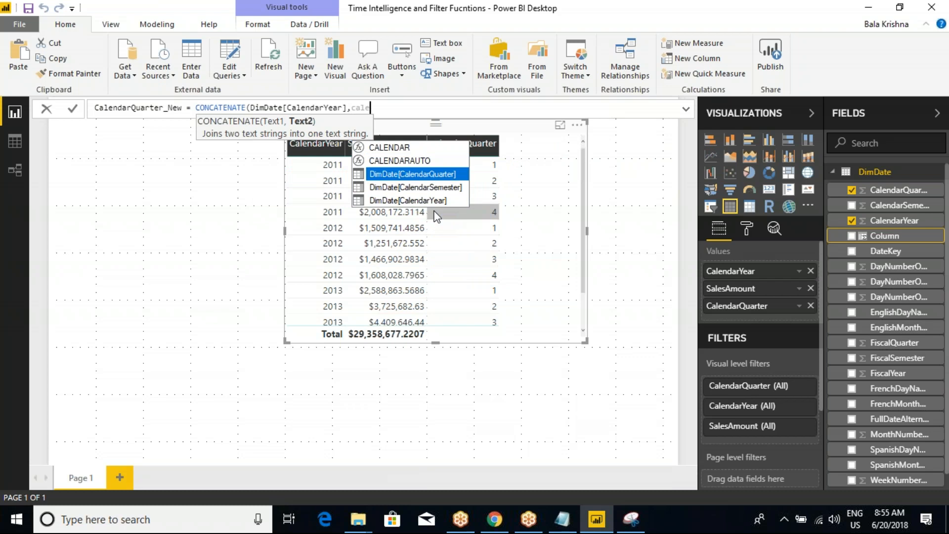
key("Tab")
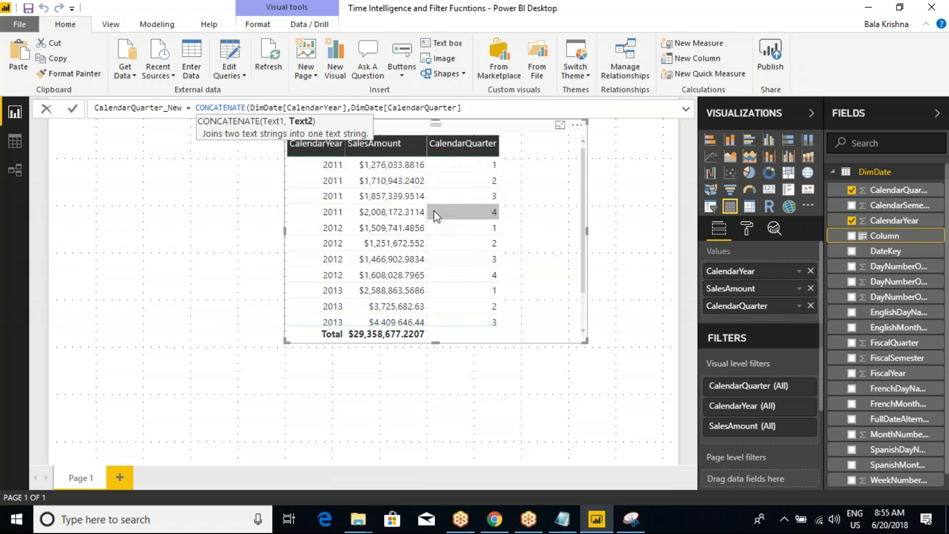
type(")")
key("Return")
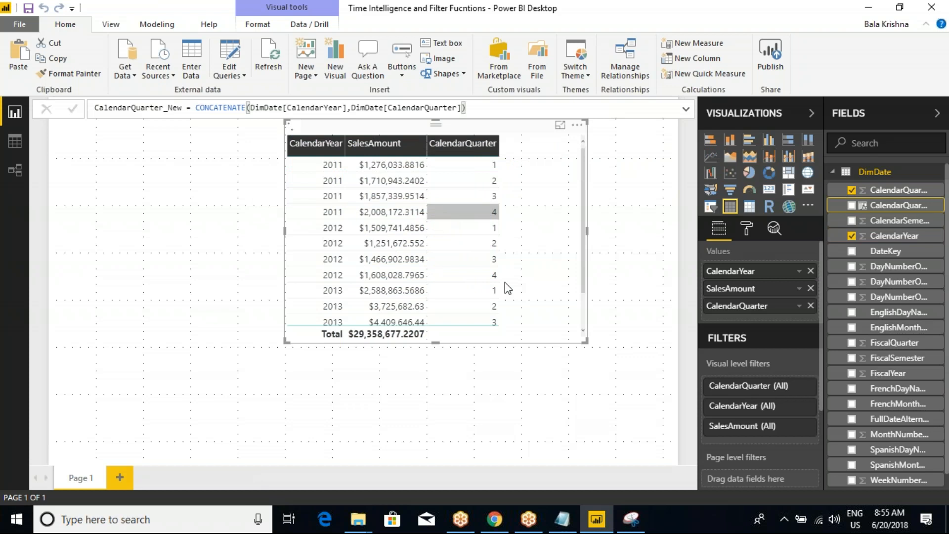
Add the CalendarQuarter_New column to the table visual after CalendarQuarter and check its summarization options.
left_click_drag(870, 207, 773, 321)
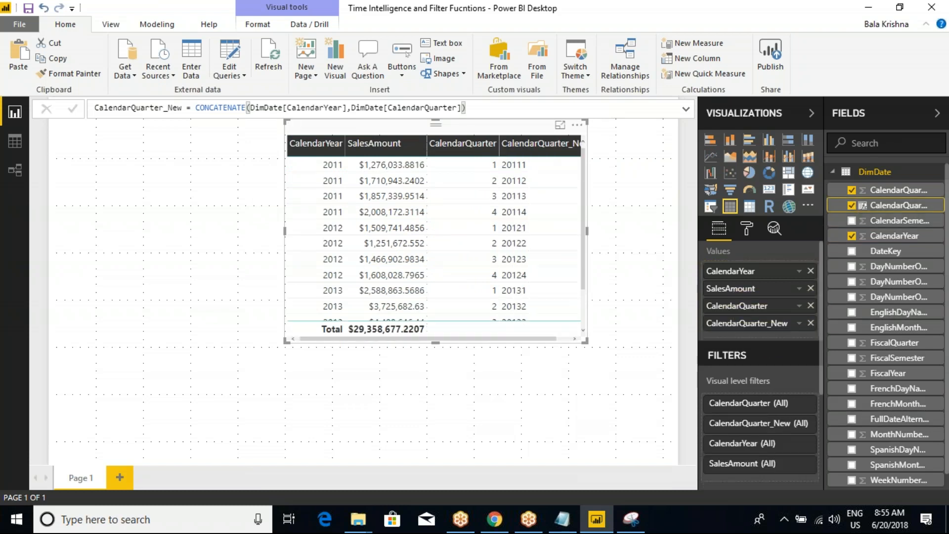
right_click(745, 324)
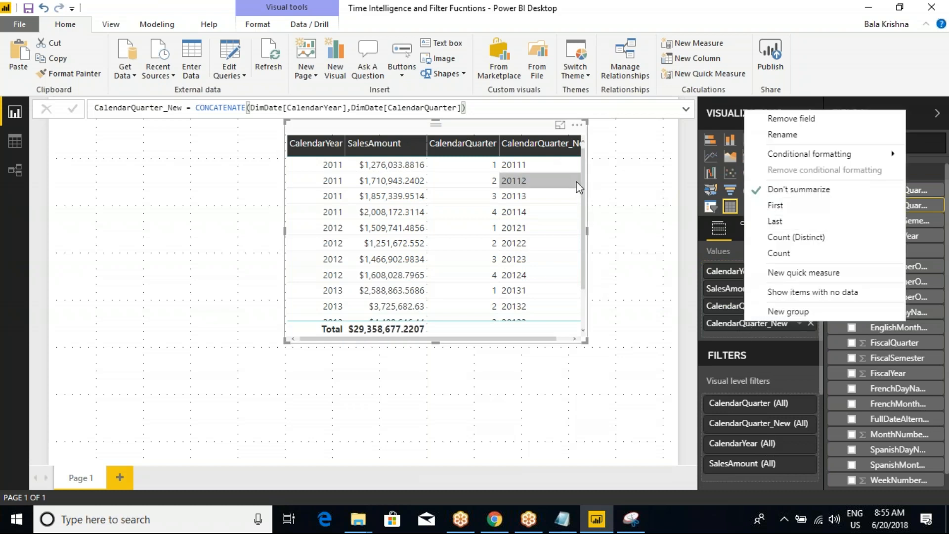
key("ctrl+2")
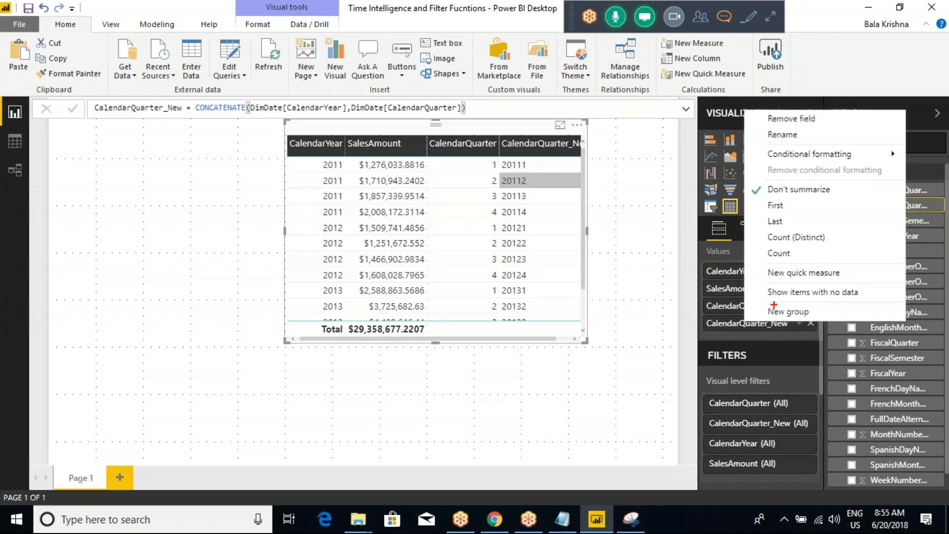
key("Escape")
key("Escape")
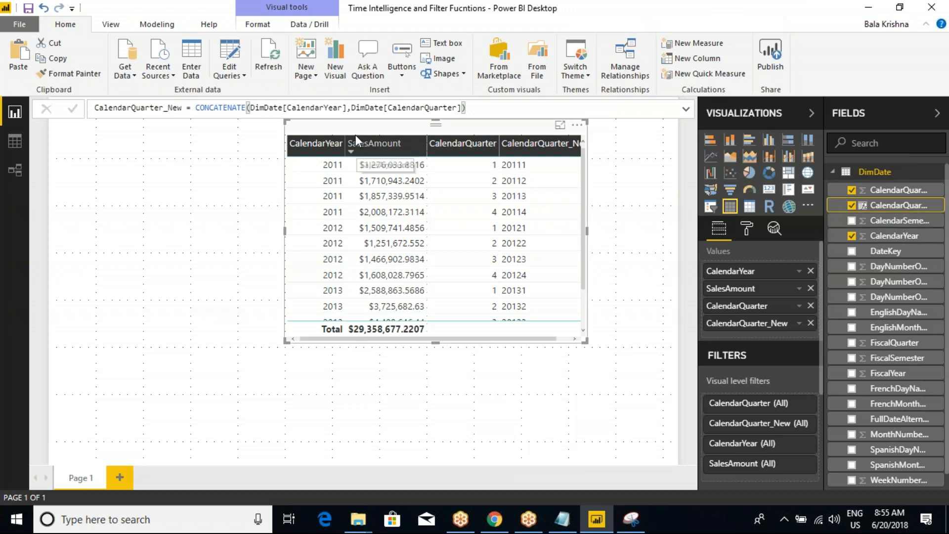
Prefix the second CONCATENATE argument of CalendarQuarter_New with a quarter label, making it " Q " & DimDate[CalendarQuarter].
left_click(352, 110)
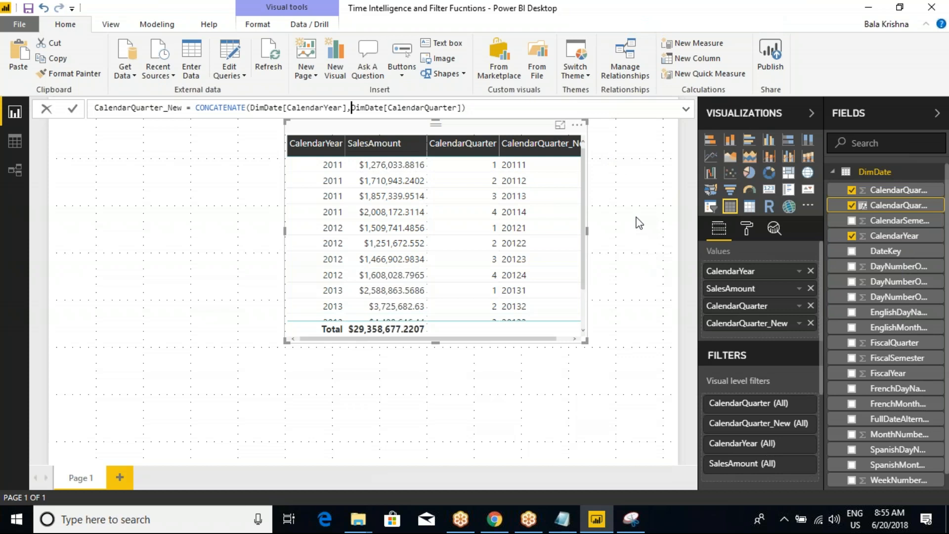
mouse_move(216, 113)
left_mouse_down()
mouse_move(213, 147)
mouse_move(220, 145)
left_mouse_up()
left_click_drag(291, 77, 283, 96)
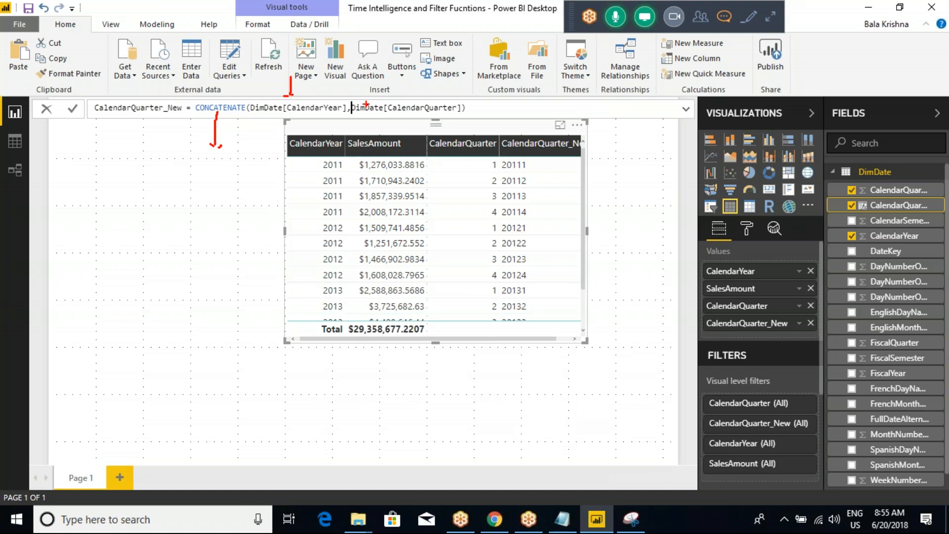
key("Escape")
left_click(353, 108)
type("\"\"")
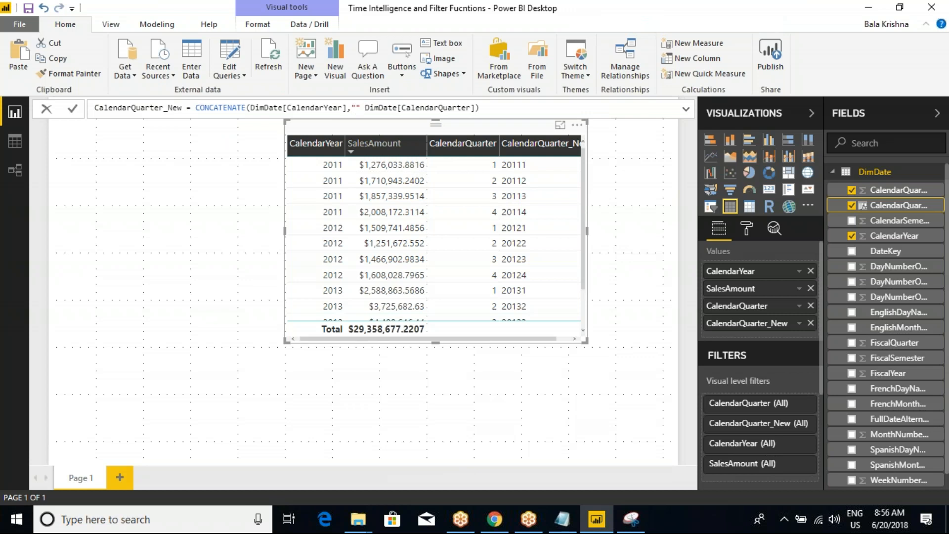
type(" &")
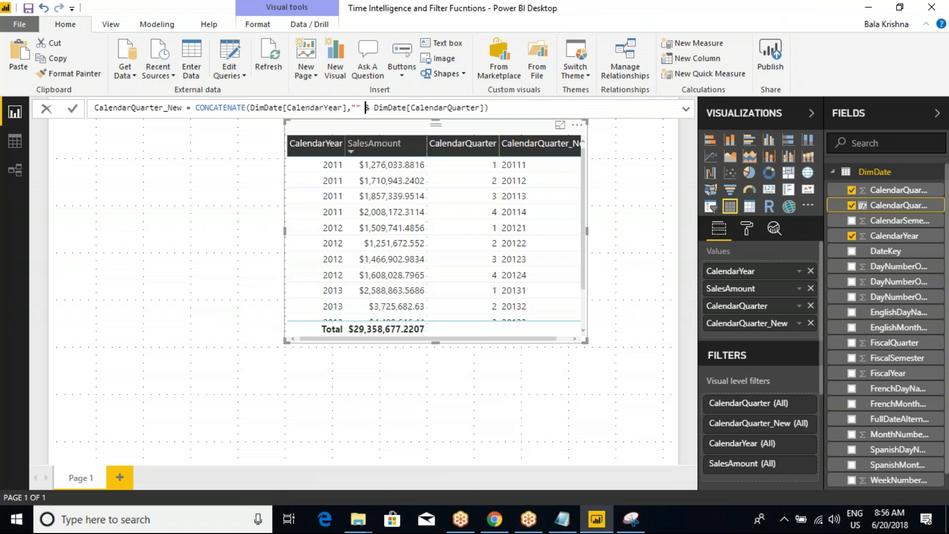
left_click(355, 107)
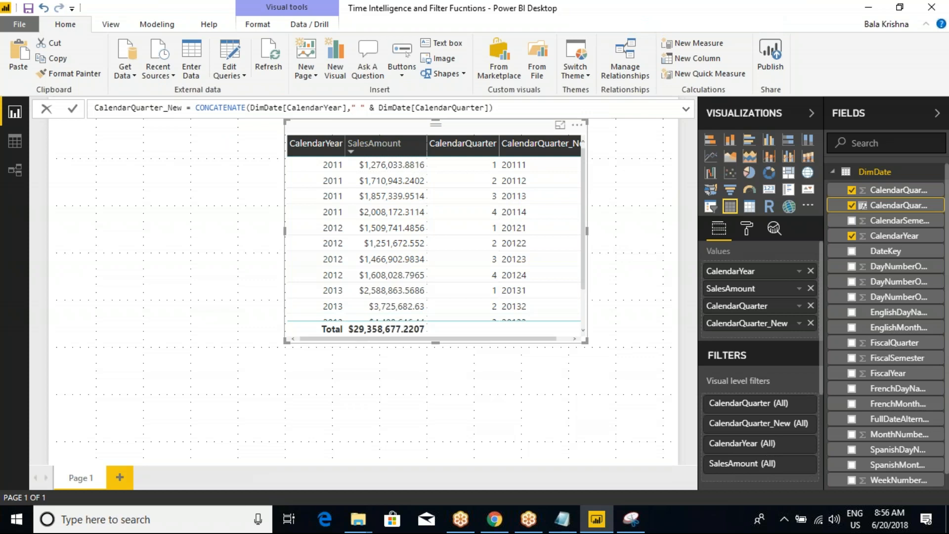
type("Q")
key("Return")
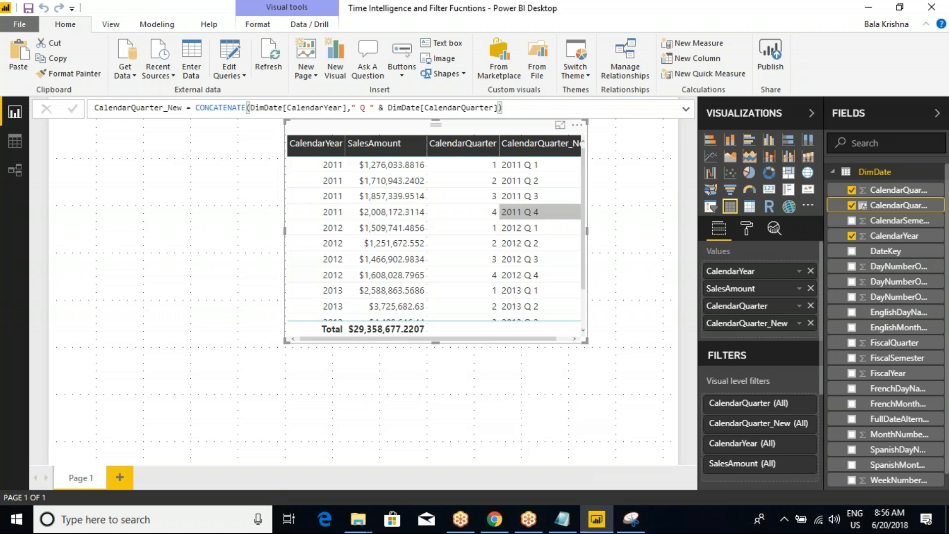
Change the quarter label in the CalendarQuarter_New formula to "-Q", removing the spaces around the Q.
left_click(370, 108)
key("BackSpace")
key("Return")
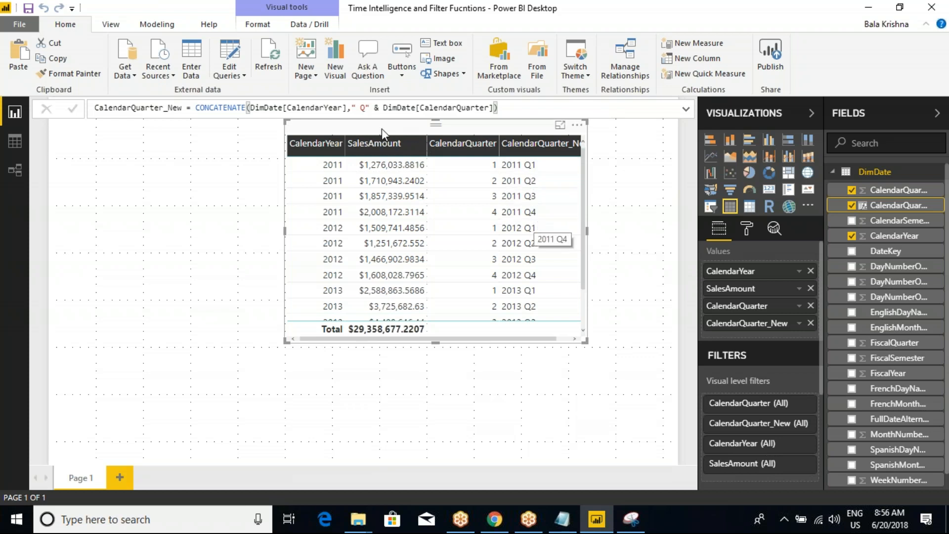
key("BackSpace")
type("-")
key("Return")
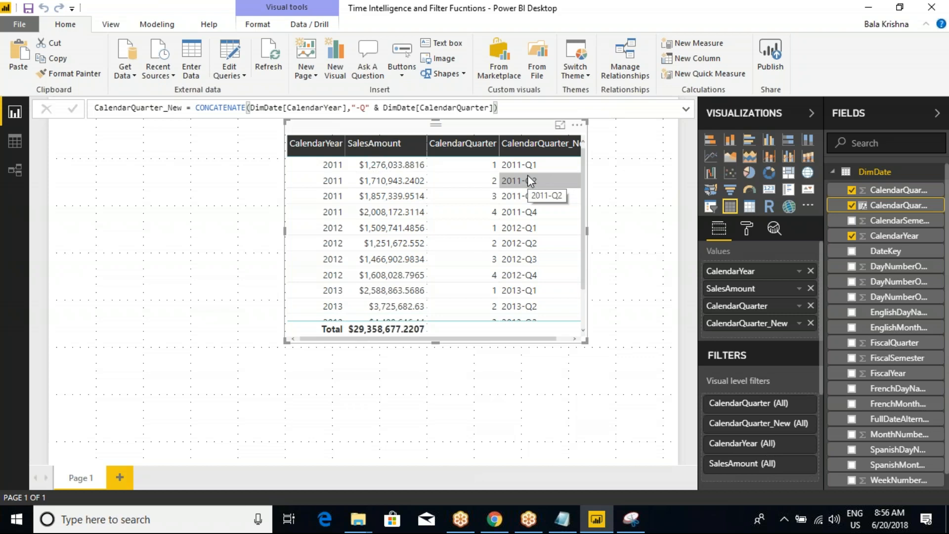
Prefix the year argument of the CalendarQuarter_New formula with "Yr" & before DimDate[CalendarYear].
left_click(251, 110)
type("\"\" &")
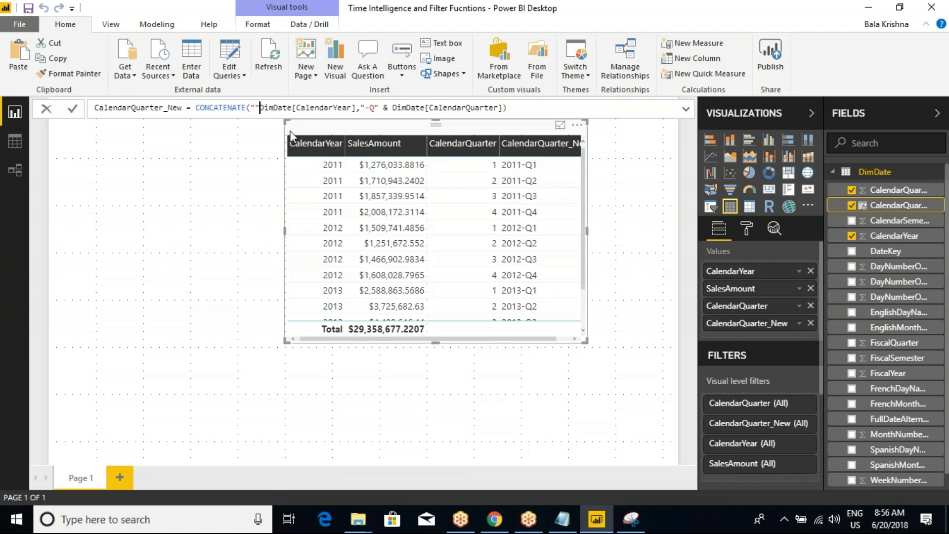
key("Left")
key("Left")
type("Yr")
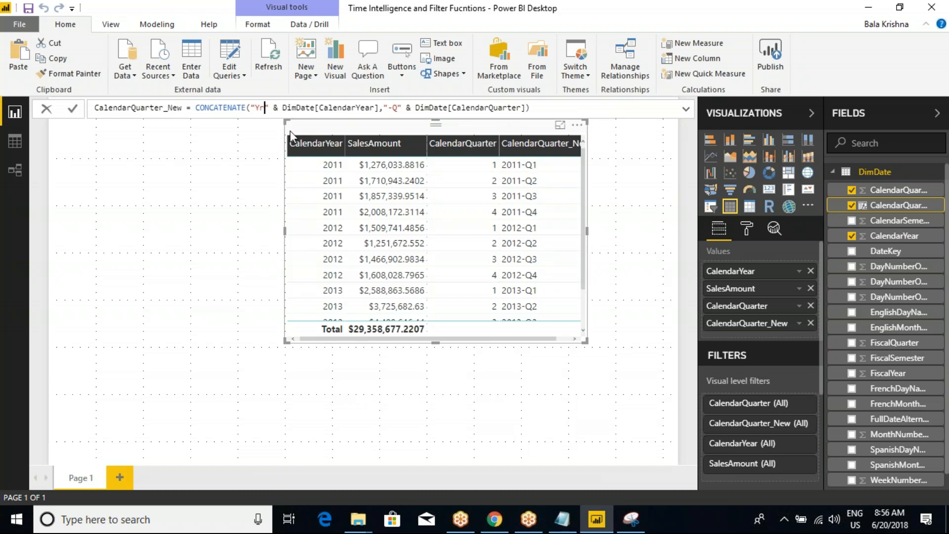
key("Return")
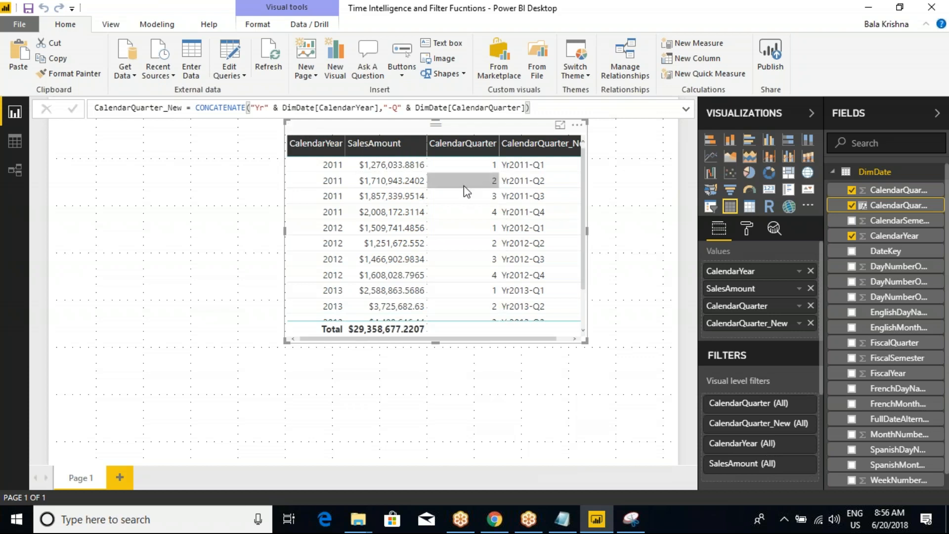
Set the year label in the CalendarQuarter_New formula to "Yr " and replace it with "YR" without the space.
left_click(266, 107)
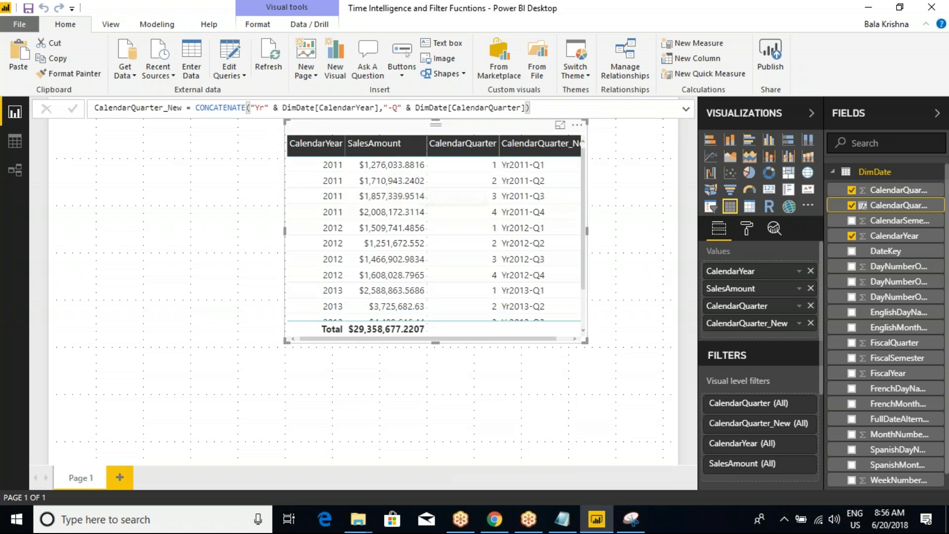
key("Return")
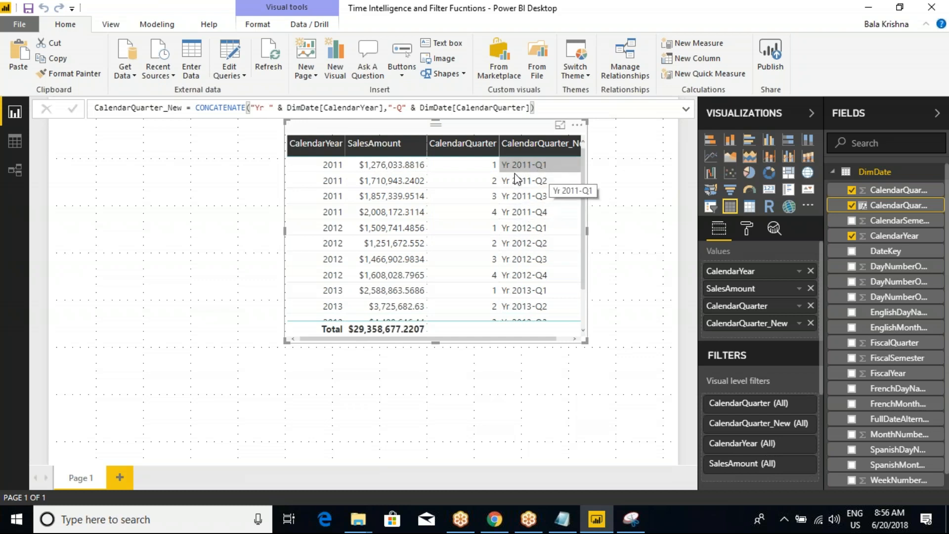
left_click(265, 109)
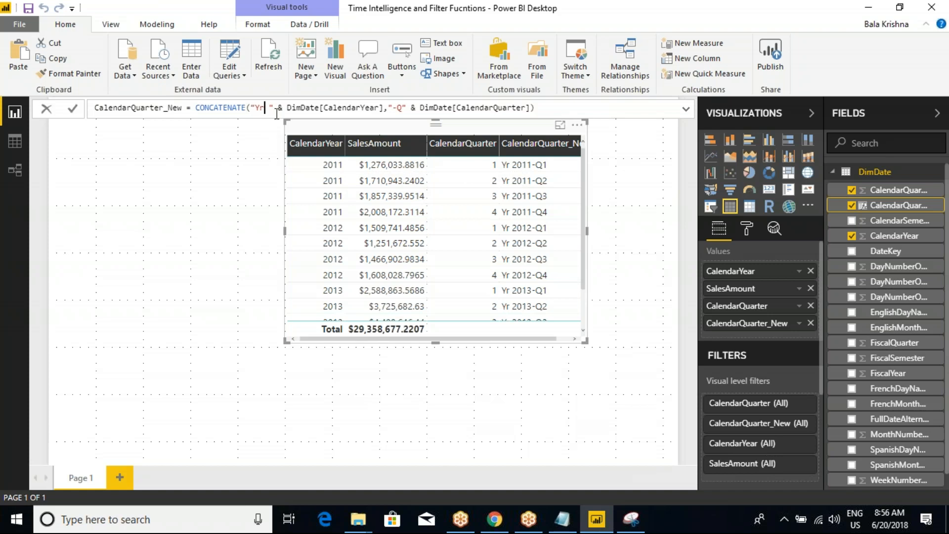
key("BackSpace")
type("R")
key("Right")
key("BackSpace")
left_click_drag(283, 107, 356, 107)
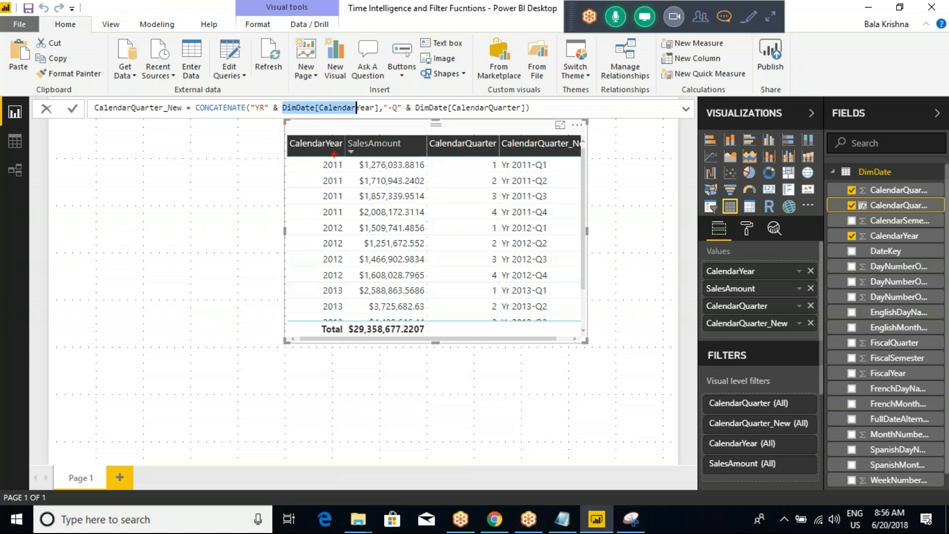
left_click_drag(330, 156, 344, 171)
left_click_drag(332, 223, 339, 232)
left_click(371, 107)
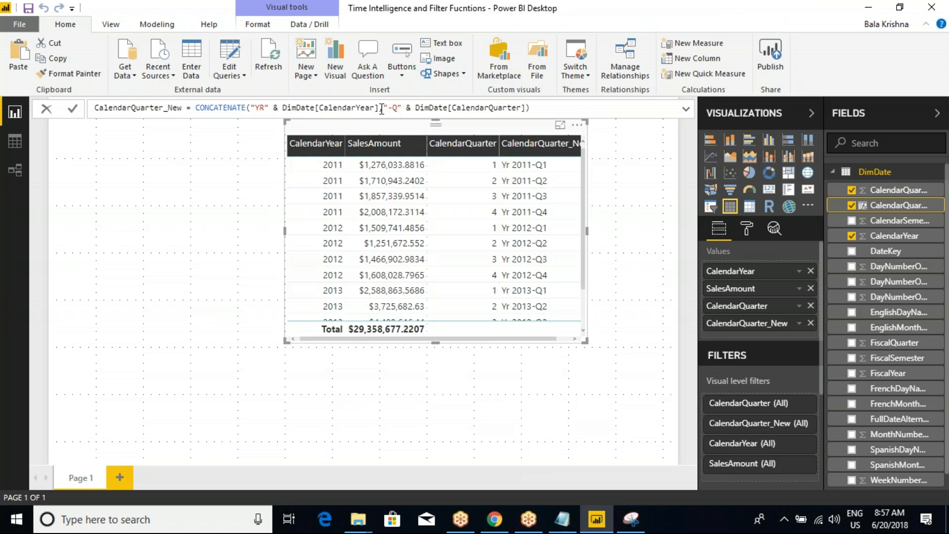
left_click(531, 107)
key("Return")
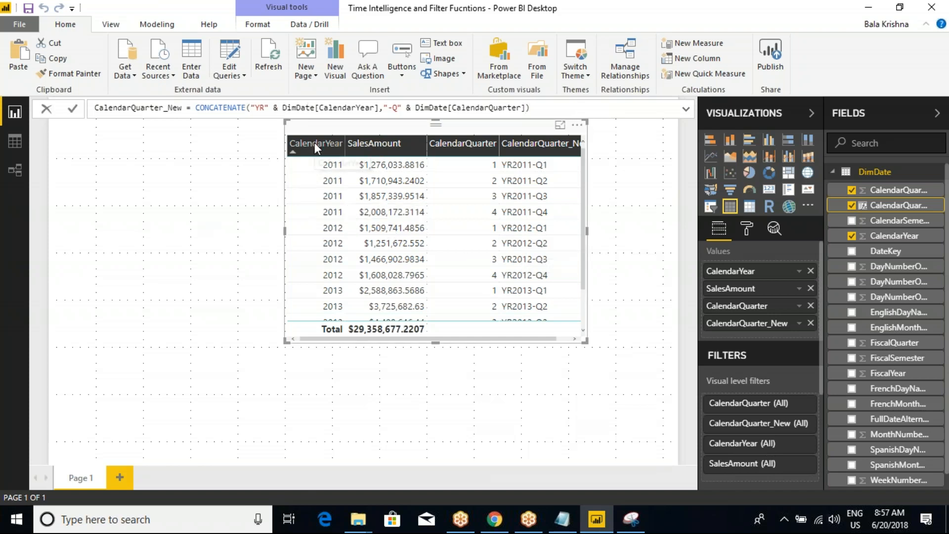
Wrap DimDate[CalendarYear] in the CalendarQuarter_New formula as RIGHT(DimDate[CalendarYear],2) to keep only the year's final two digits.
type("RIGHT(")
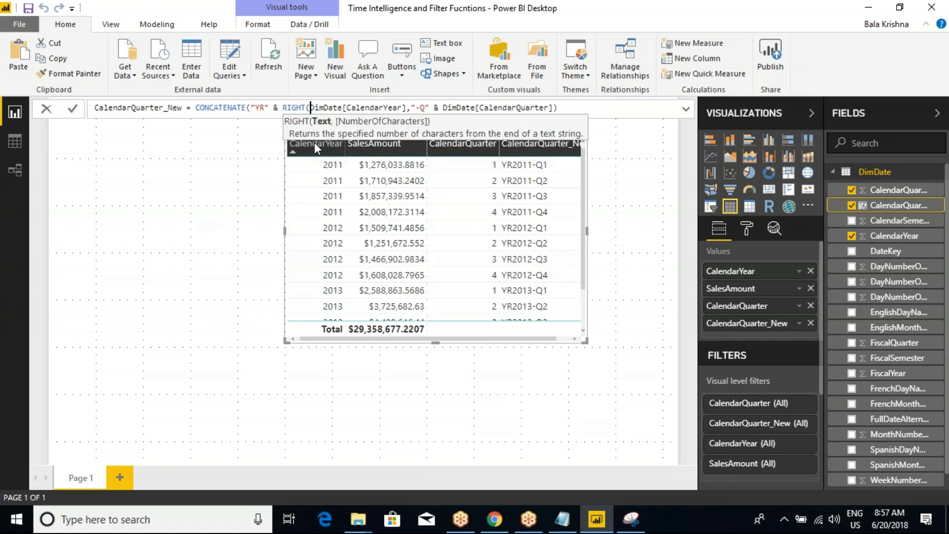
left_click(408, 108)
type(")")
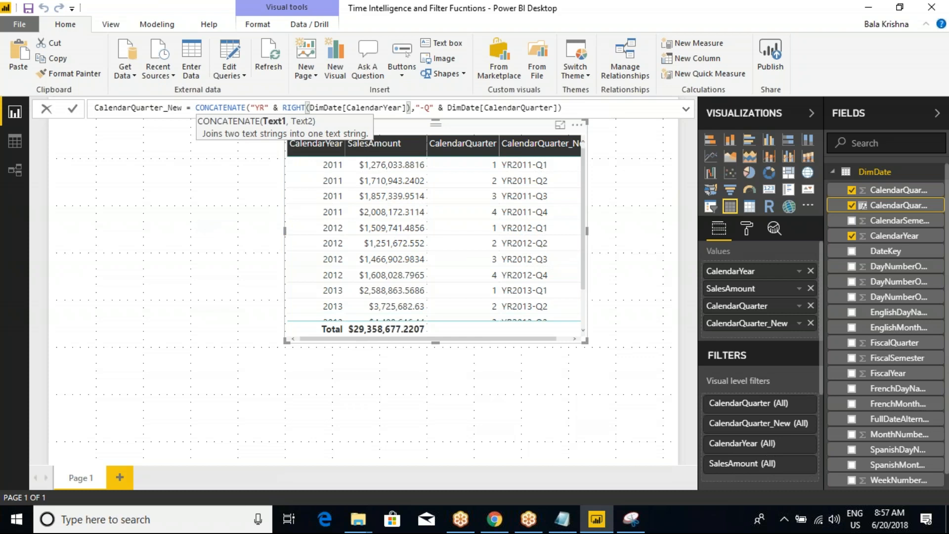
type(",2")
key("Return")
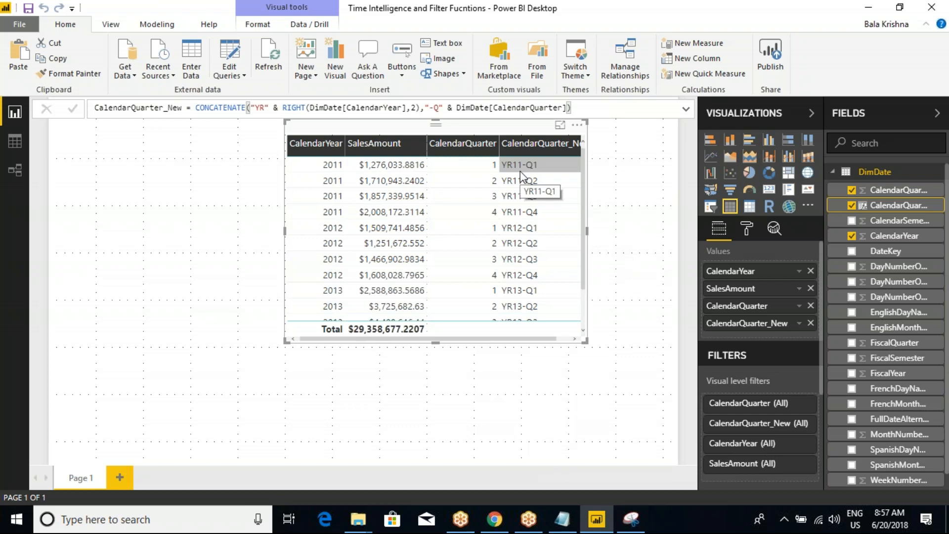
Try "Year" as the year label in the CalendarQuarter_New formula and shorten it to "Yr".
left_click(266, 108)
key("BackSpace")
type("ear")
key("Return")
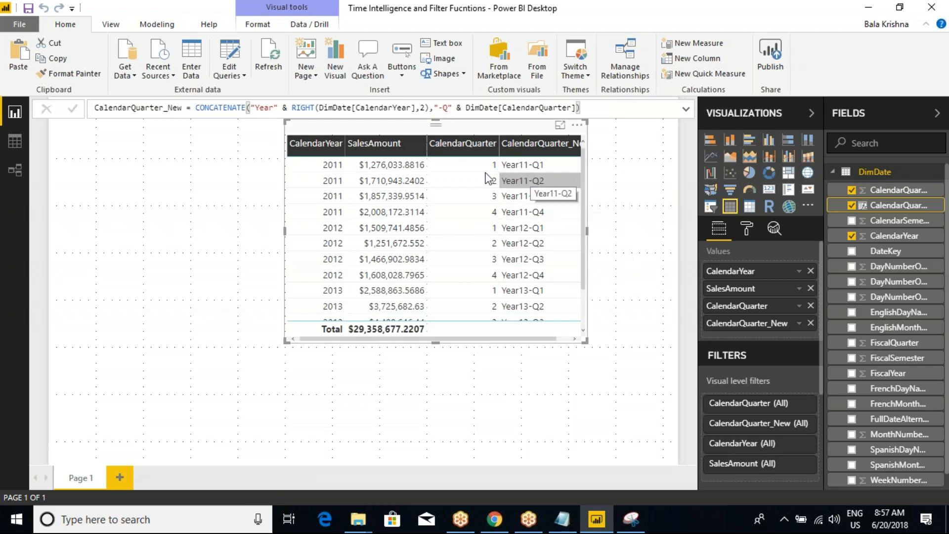
left_click(268, 112)
key("BackSpace")
key("BackSpace")
key("Return")
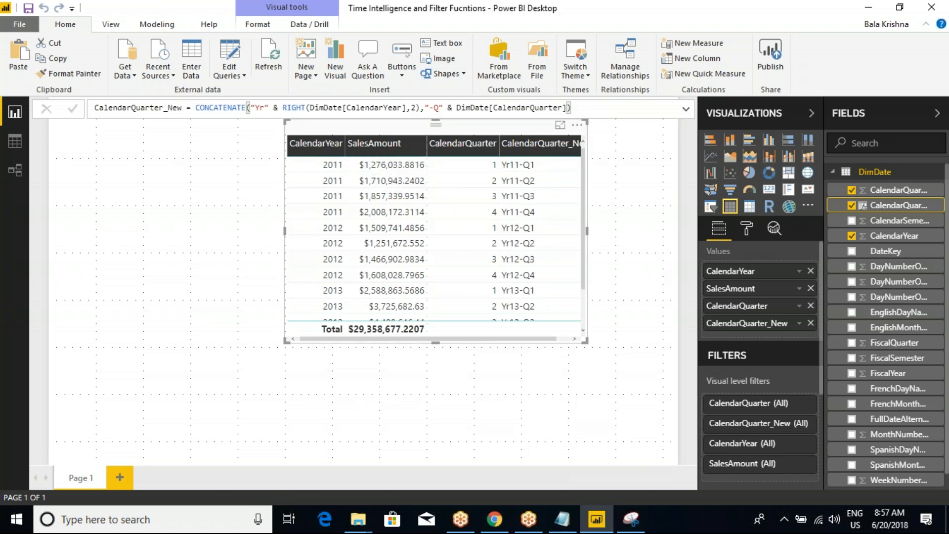
Try "YR-" as the year label in the CalendarQuarter_New formula and remove its hyphen to leave "YR".
left_click(266, 108)
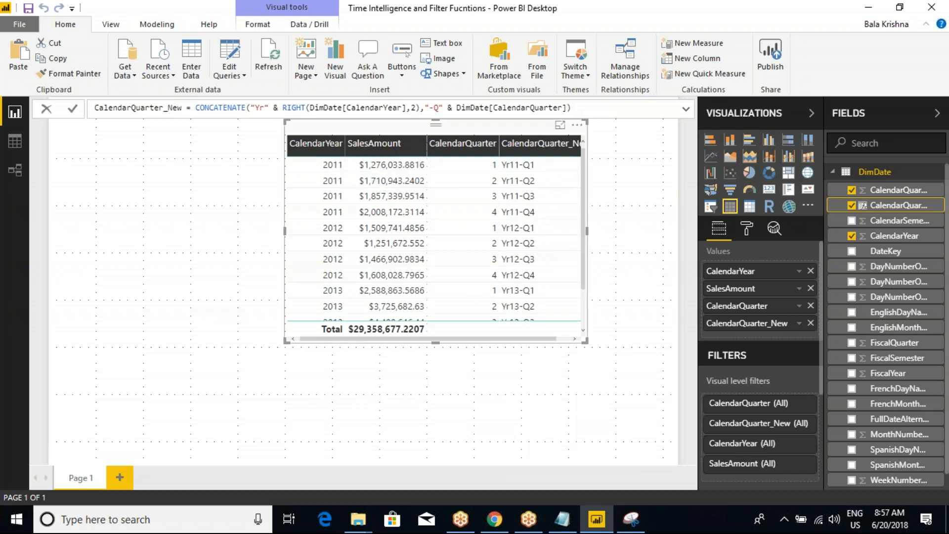
key("BackSpace")
type("R-")
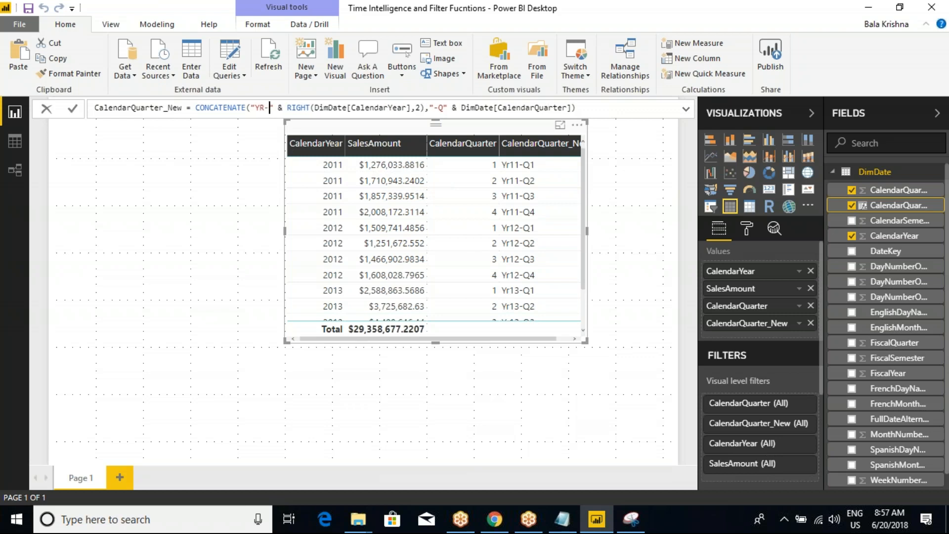
key("Return")
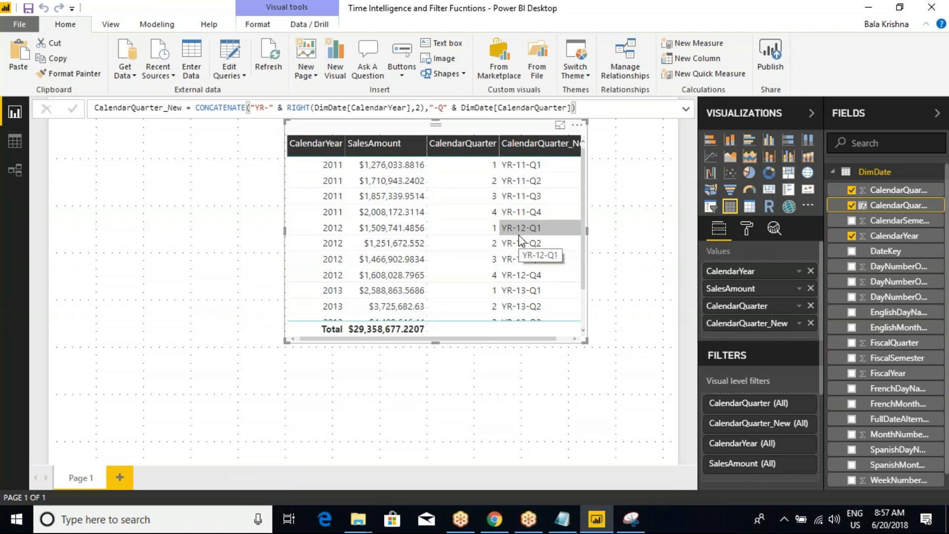
left_click(270, 108)
key("BackSpace")
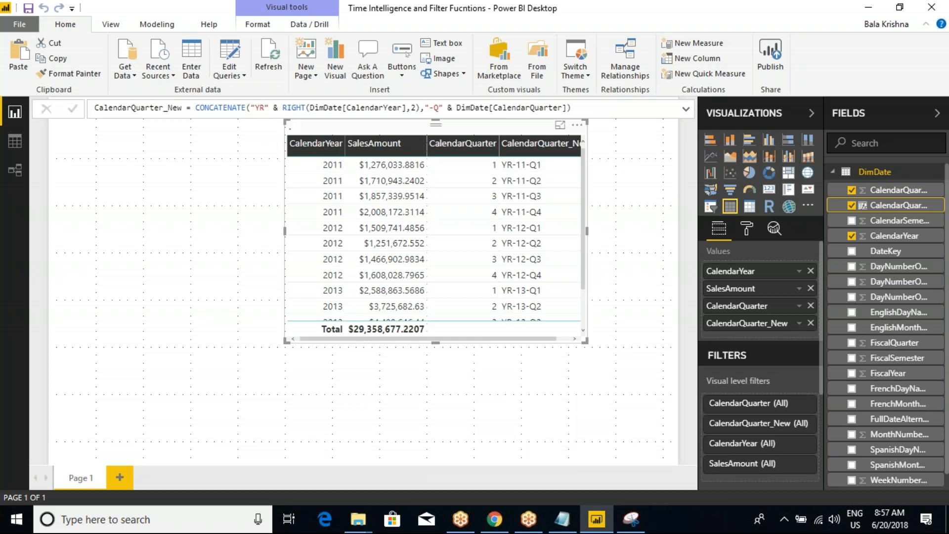
key("Return")
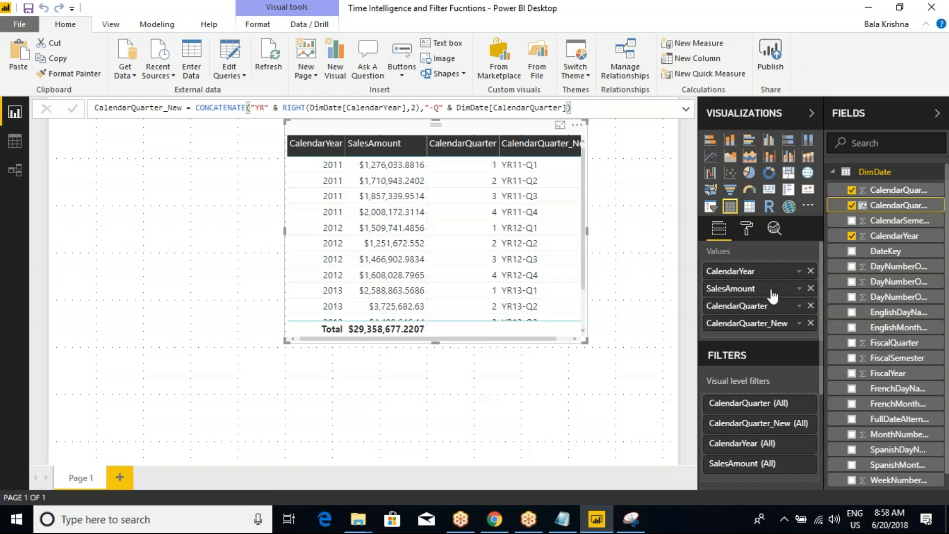
Remove the CalendarQuarter field from the table visual and save the report.
left_click(810, 306)
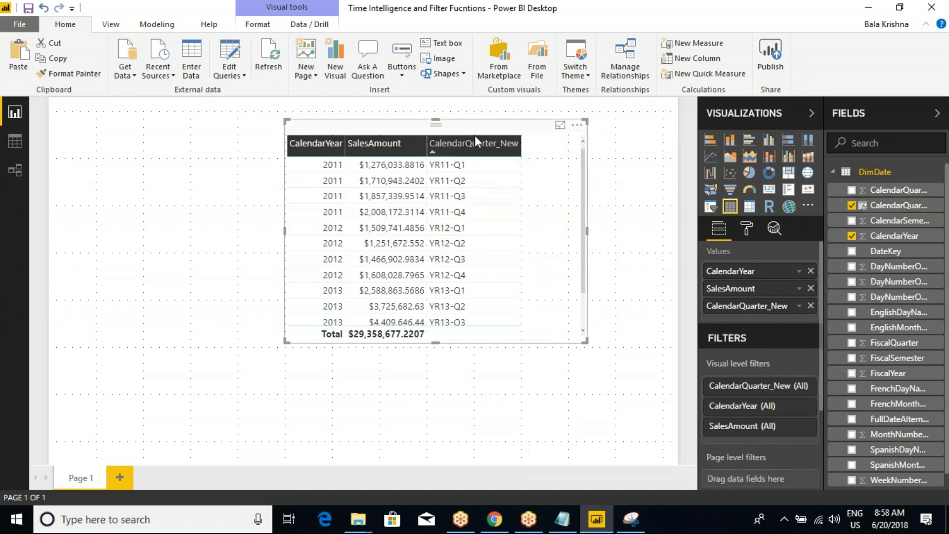
left_click(29, 10)
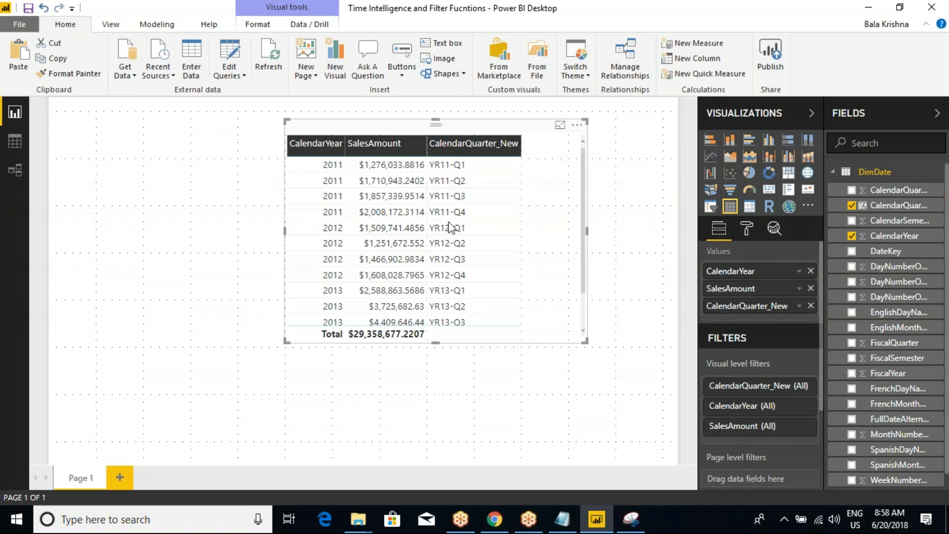
Move the table visual toward the page's upper right and make it taller so all quarter rows fit.
left_click_drag(449, 134, 508, 121)
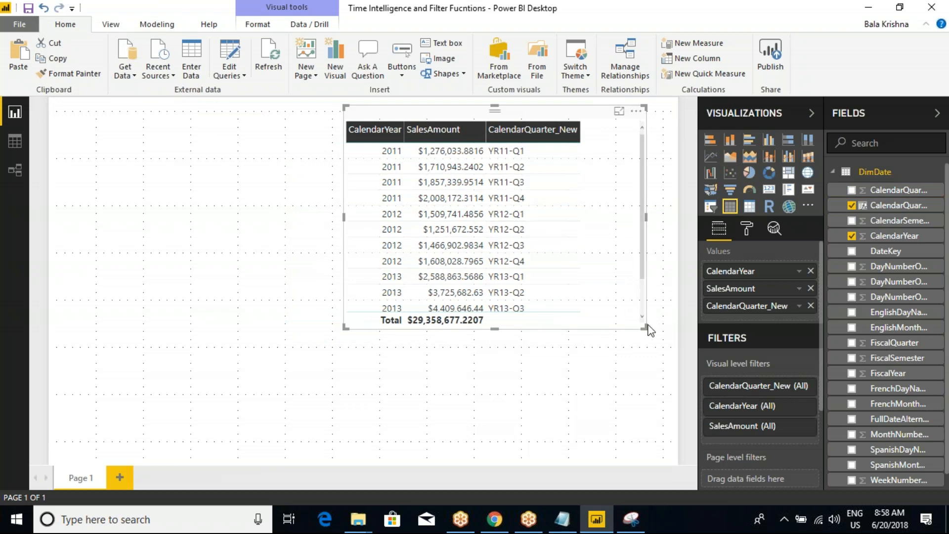
left_click_drag(649, 331, 636, 376)
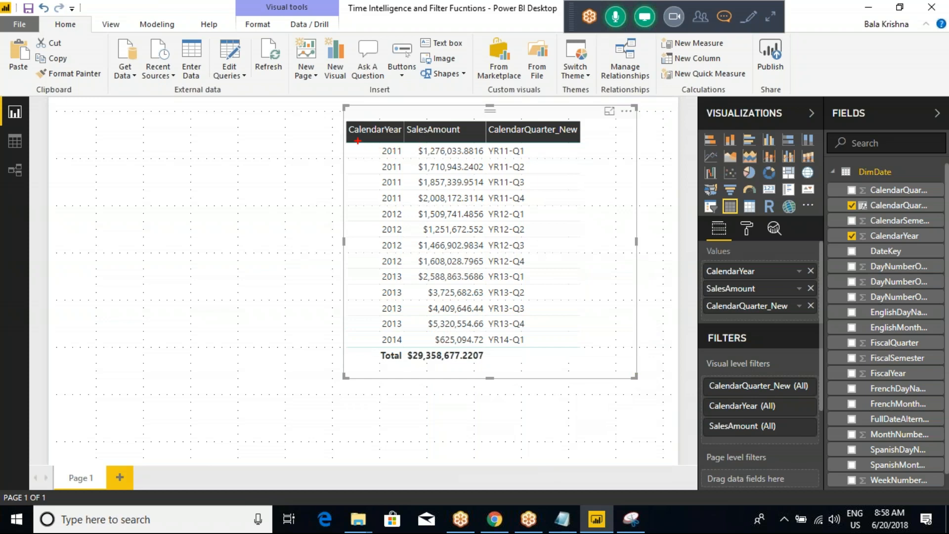
mouse_move(359, 142)
left_mouse_down()
mouse_move(420, 184)
mouse_move(504, 207)
mouse_move(541, 207)
left_mouse_up()
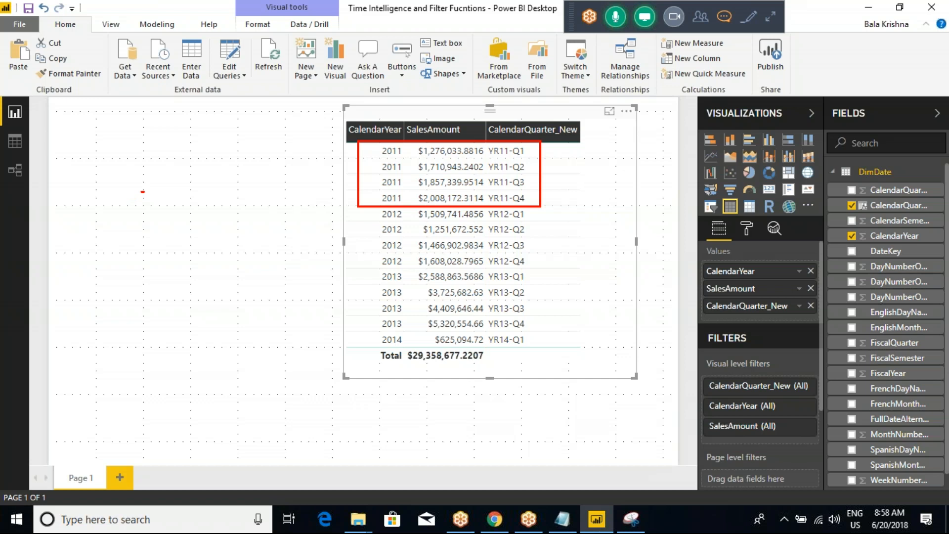
key("Escape")
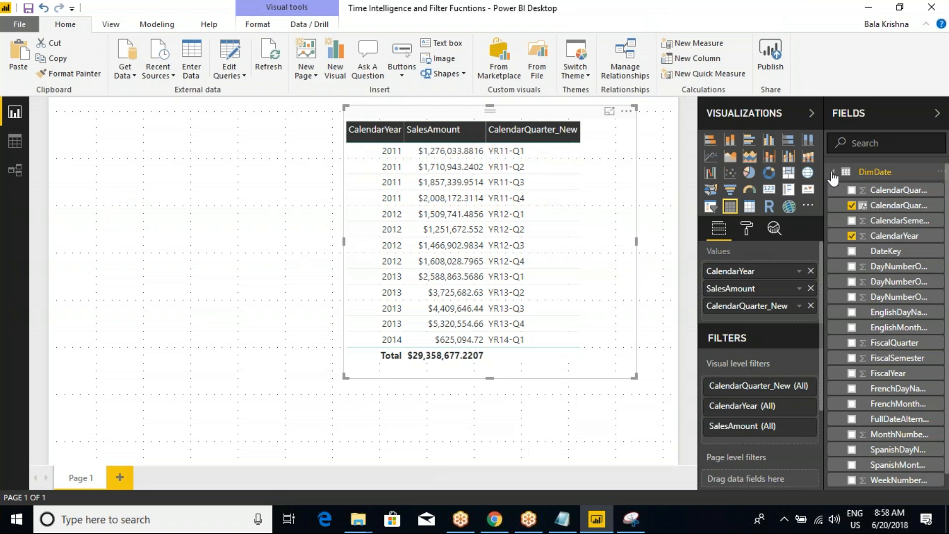
Add EnglishMonthName to the table visual after CalendarQuarter_New and enlarge the visual to fit the month column and more rows.
scroll(884, 267, "down", 1)
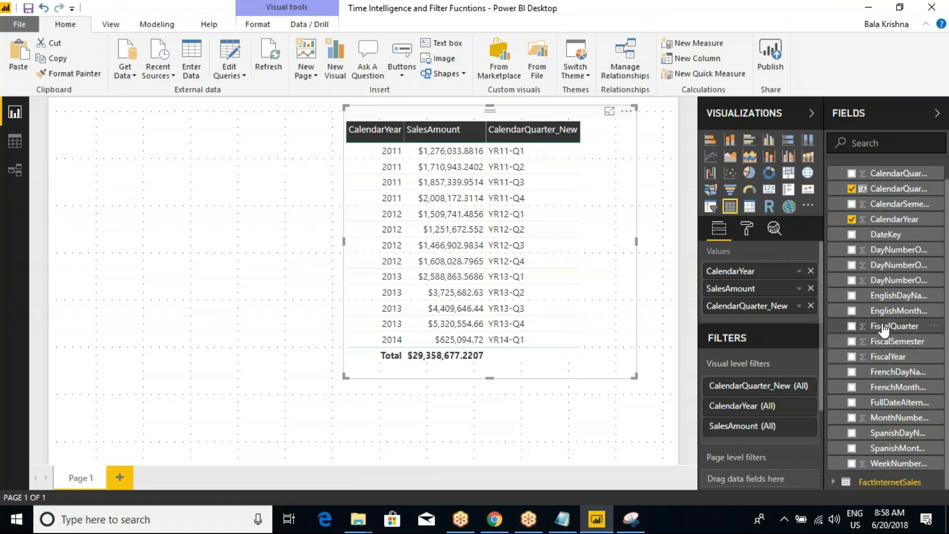
left_click_drag(884, 310, 770, 316)
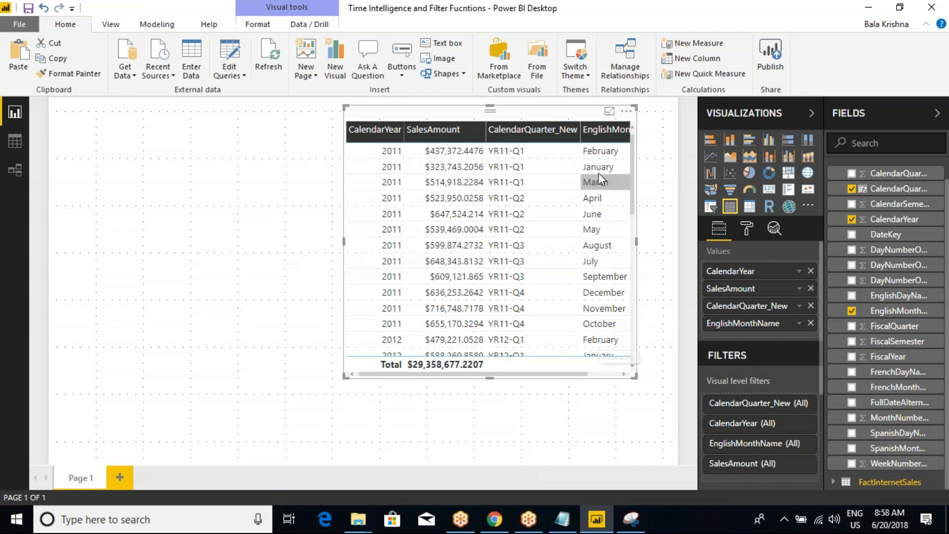
left_click_drag(637, 243, 666, 243)
left_click(673, 248)
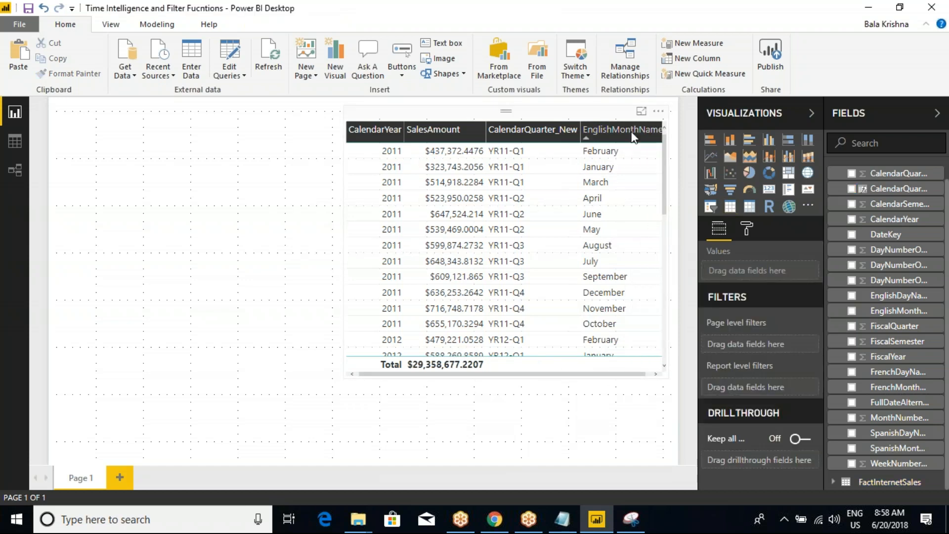
left_click(627, 117)
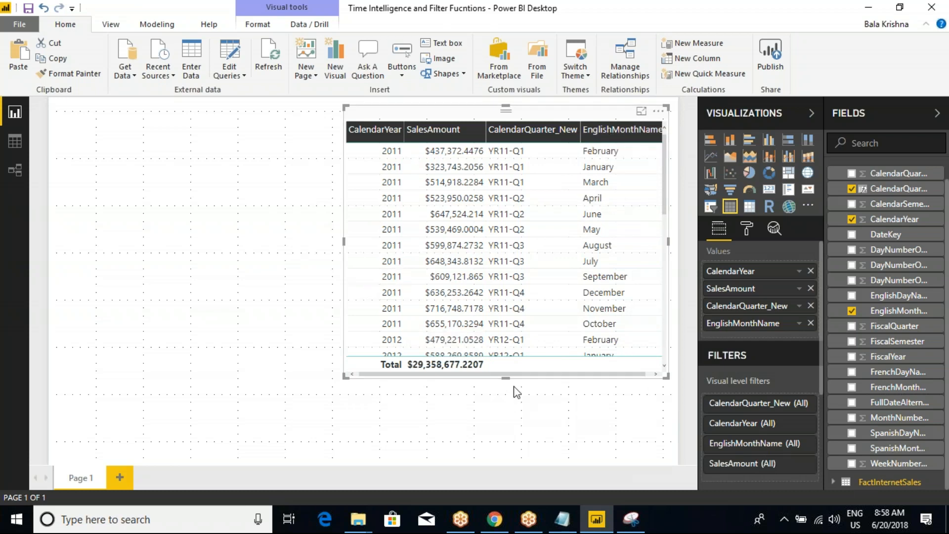
left_click_drag(505, 378, 494, 434)
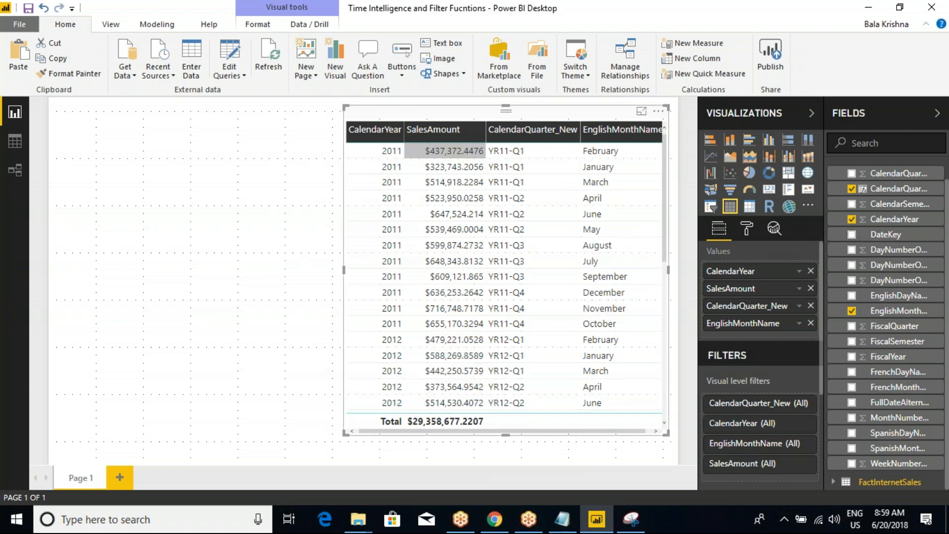
left_click_drag(437, 117, 399, 113)
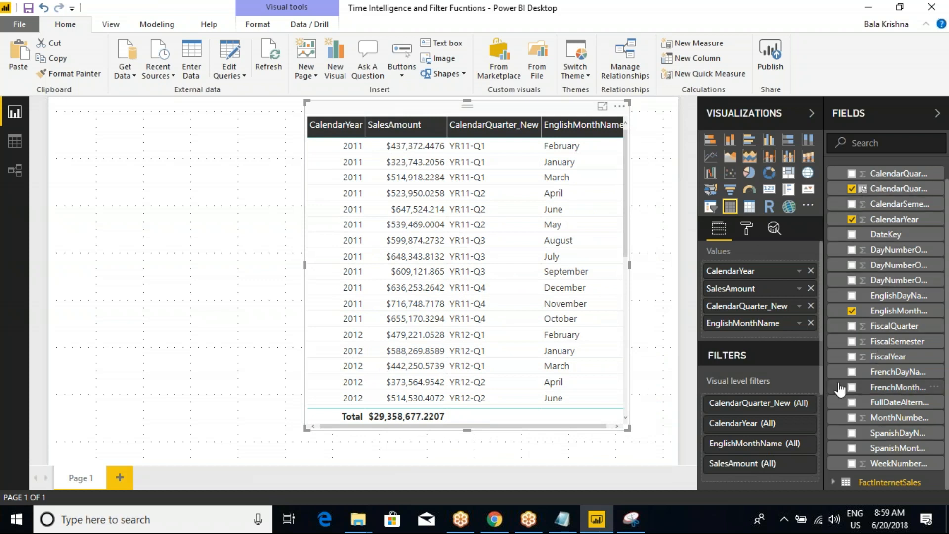
Add FullDateAlternateKey to the table visual as a plain date instead of a date hierarchy, and widen the visual to show it.
left_click_drag(824, 371, 777, 376)
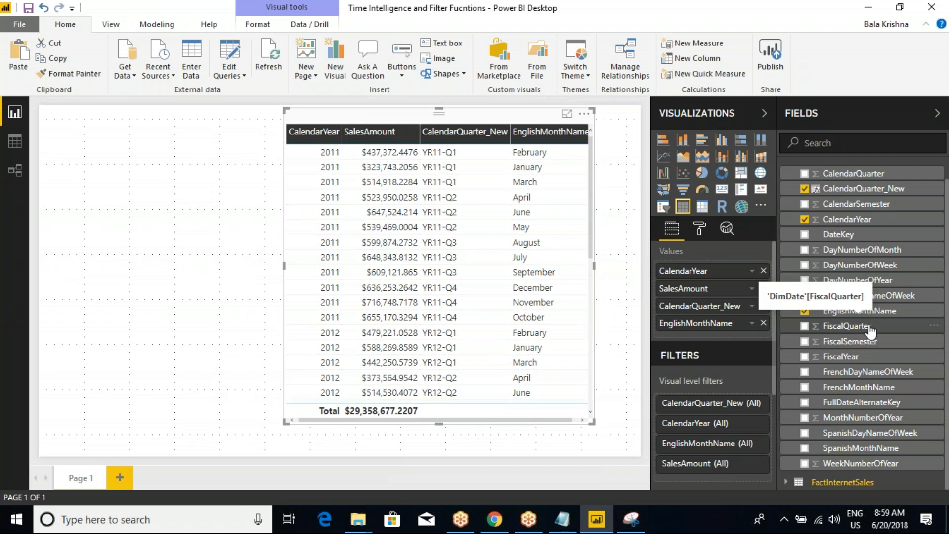
scroll(857, 326, "up", 1)
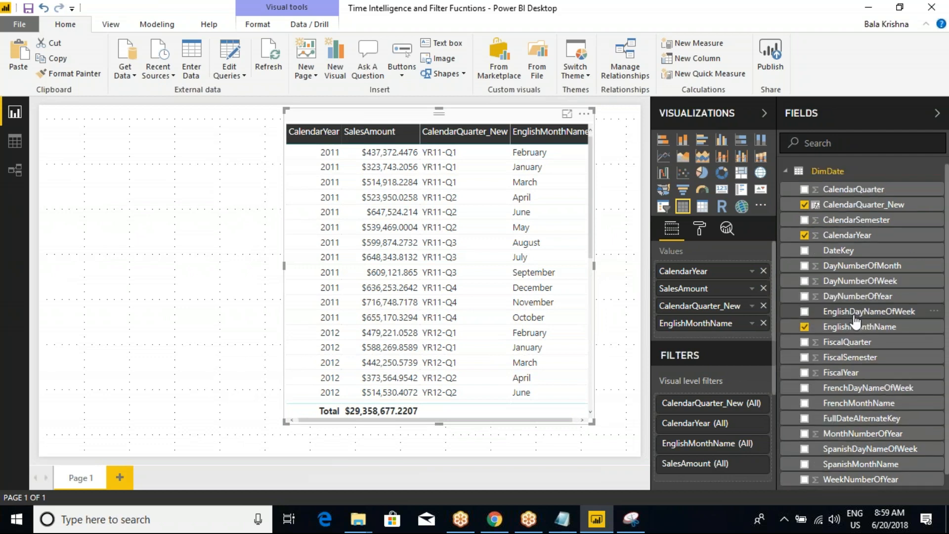
scroll(859, 311, "down", 1)
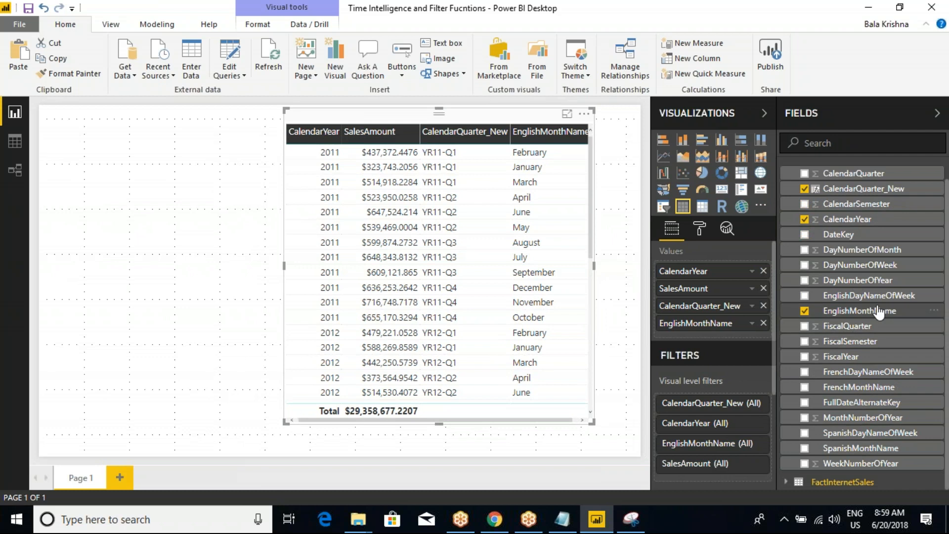
left_click_drag(869, 403, 741, 339)
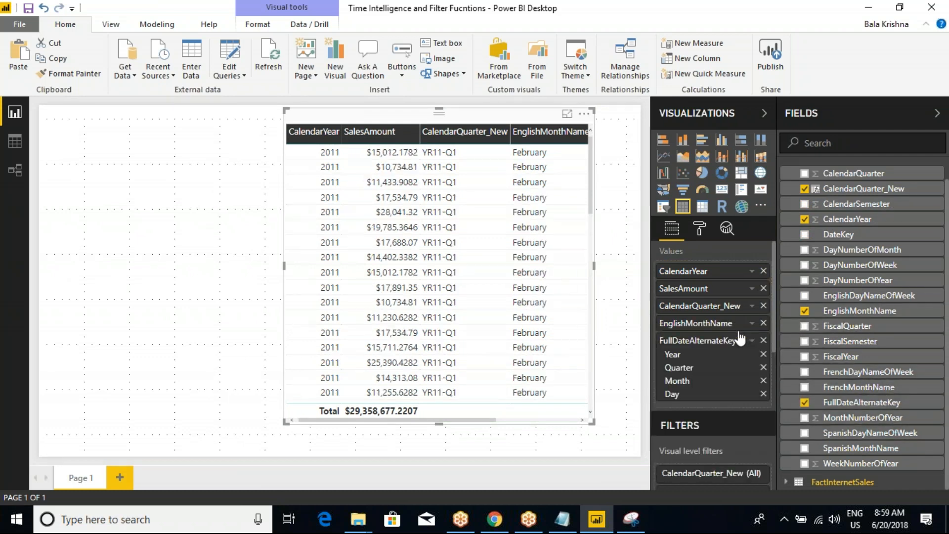
left_click(752, 341)
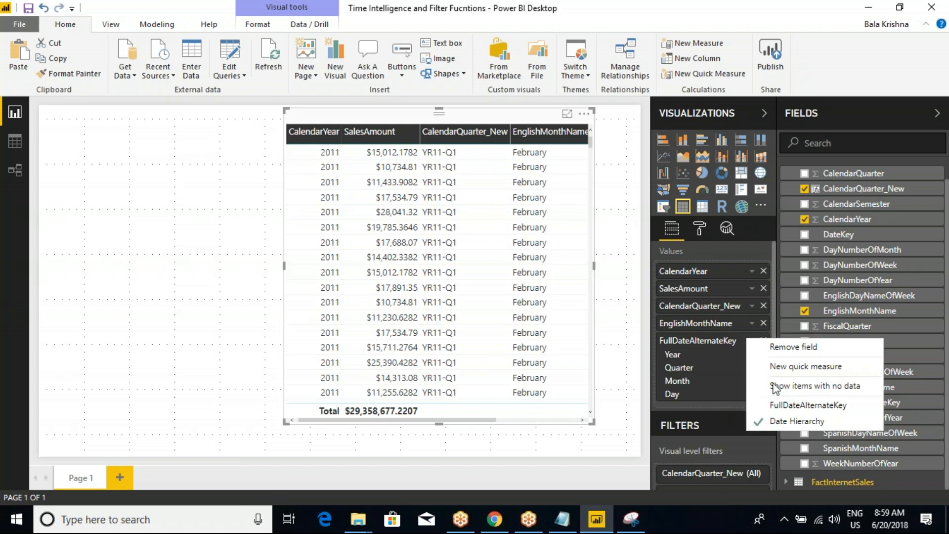
left_click(786, 406)
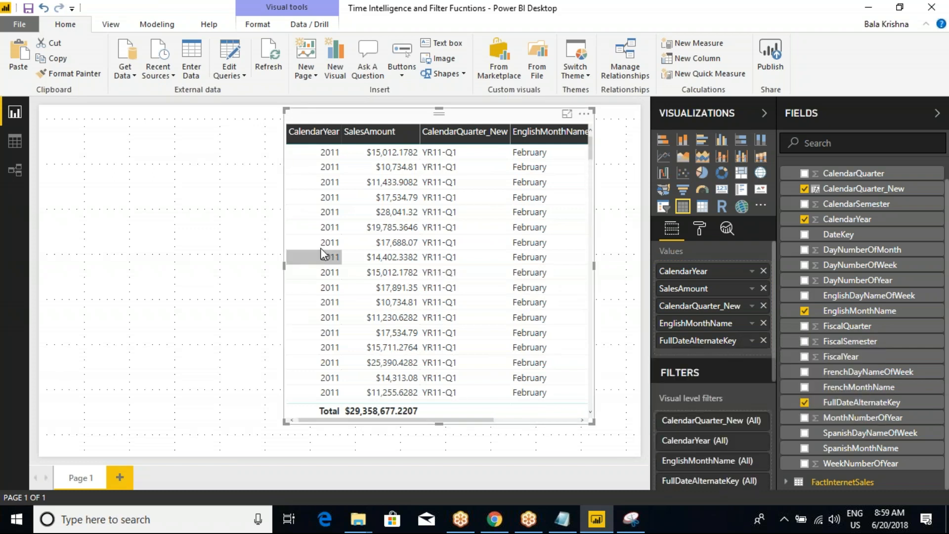
left_click_drag(284, 265, 157, 232)
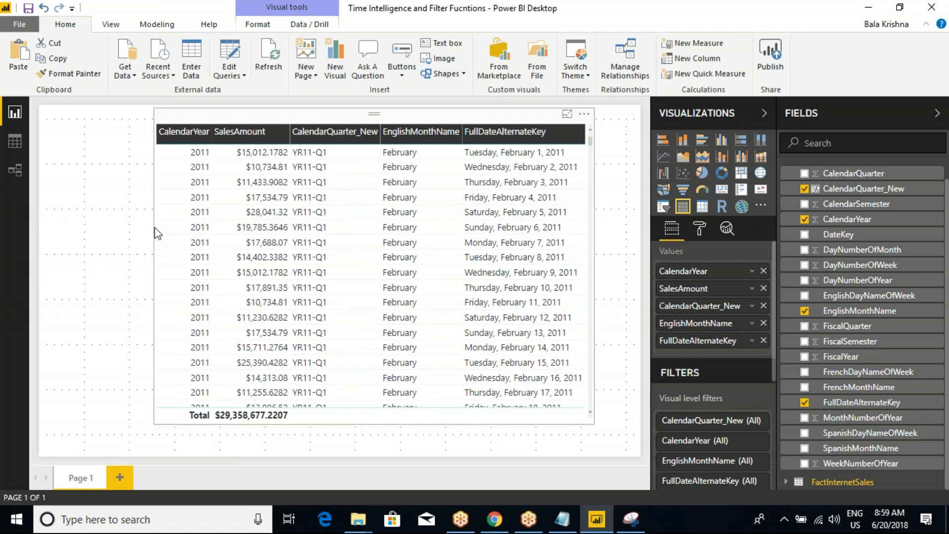
Examine the table visual's daily sales rows for 2011 across the months of the first quarter.
left_click(322, 130)
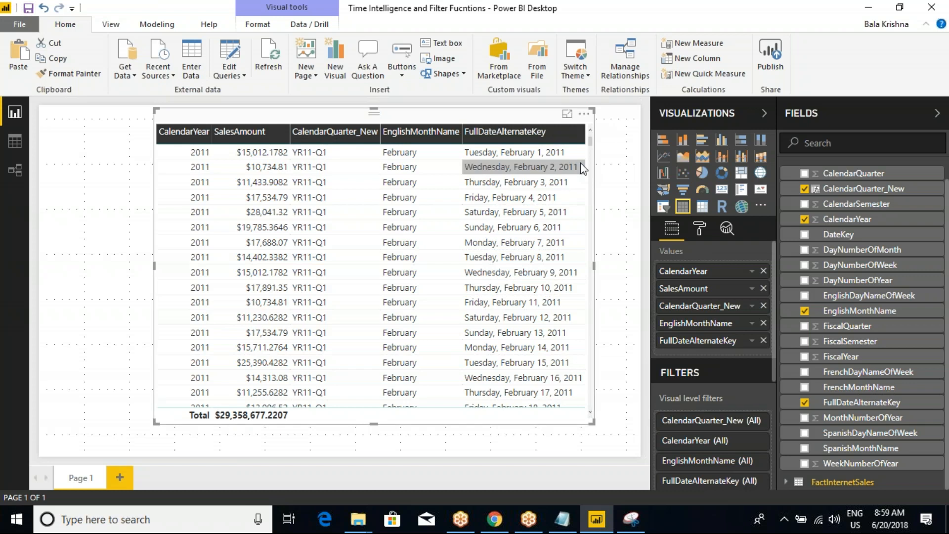
key("ctrl+2")
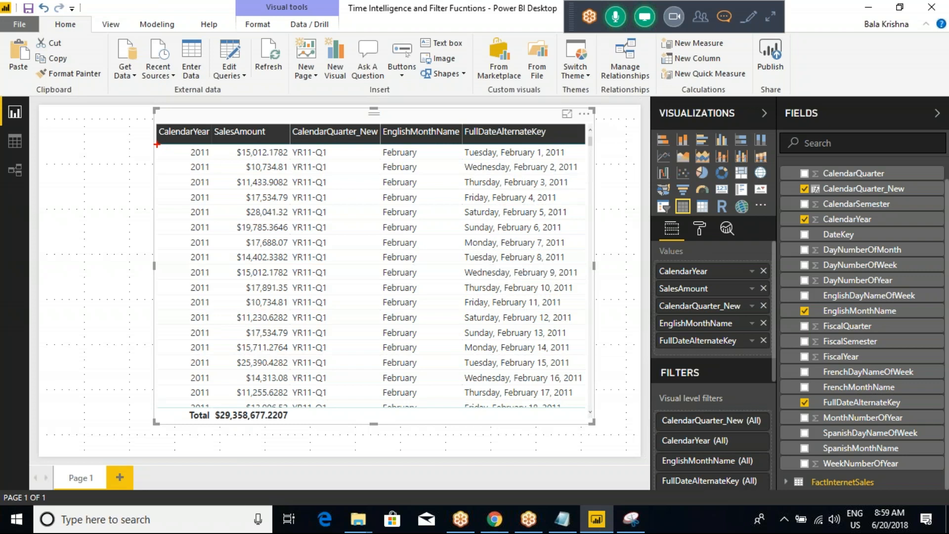
mouse_move(165, 153)
left_mouse_down()
mouse_move(236, 217)
mouse_move(329, 330)
mouse_move(474, 395)
mouse_move(583, 411)
left_mouse_up()
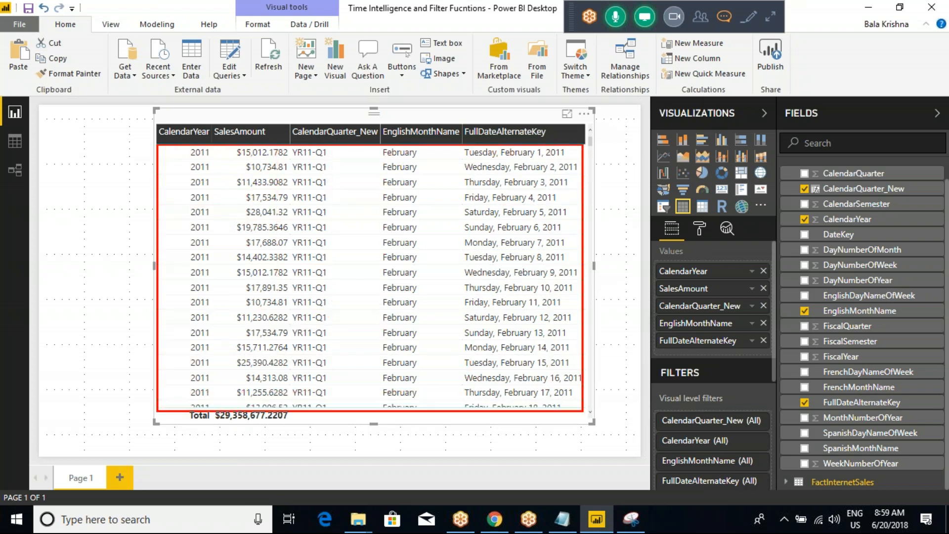
key("Escape")
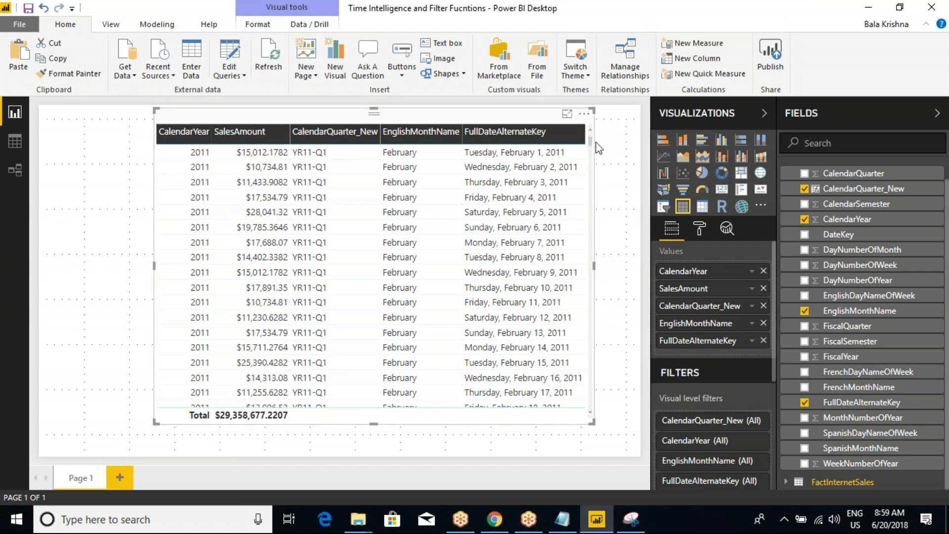
scroll(591, 151, "down", 15)
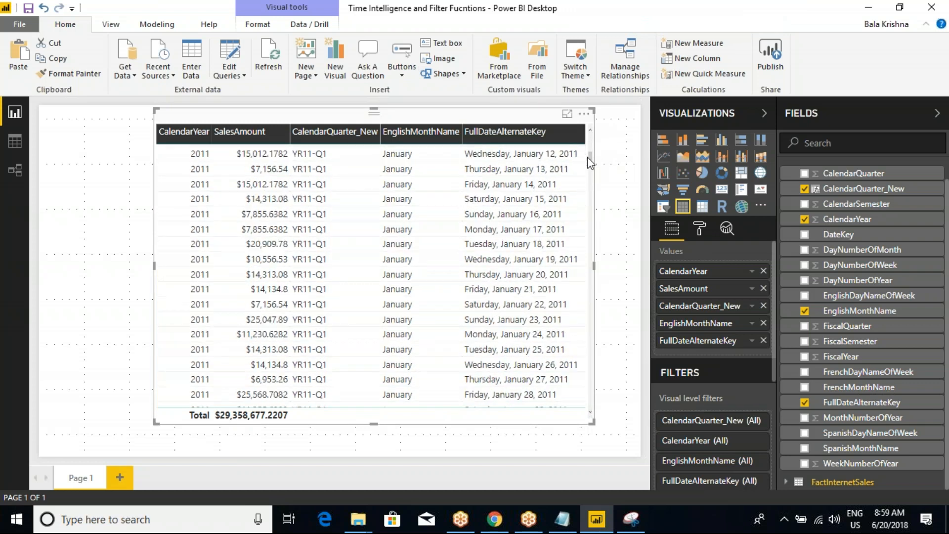
scroll(587, 164, "down", 4)
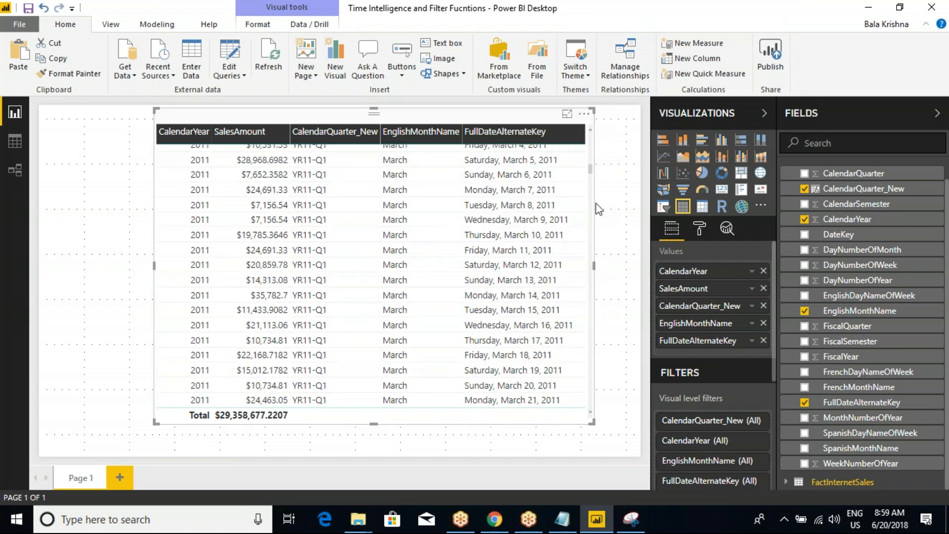
mouse_move(172, 154)
left_mouse_down()
mouse_move(336, 291)
mouse_move(527, 383)
left_mouse_up()
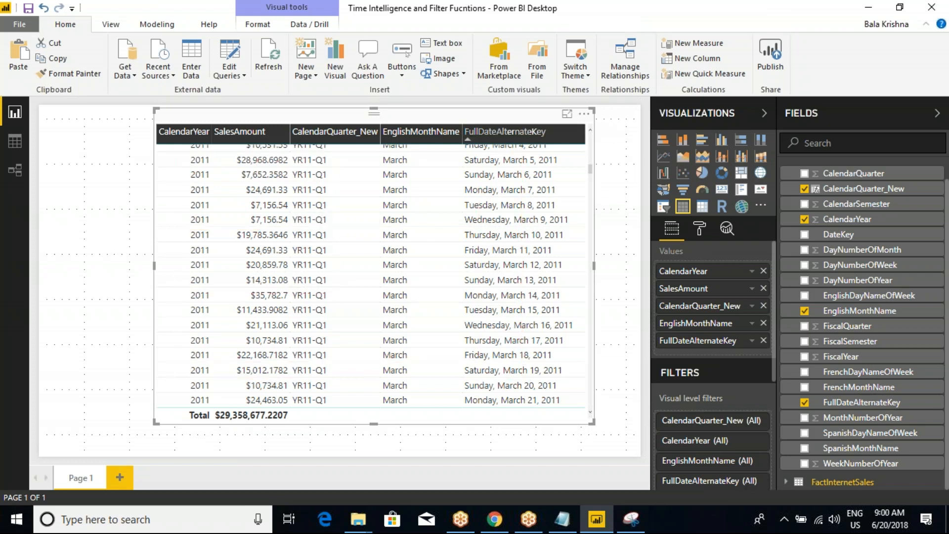
scroll(523, 192, "up", 12)
scroll(524, 194, "up", 5)
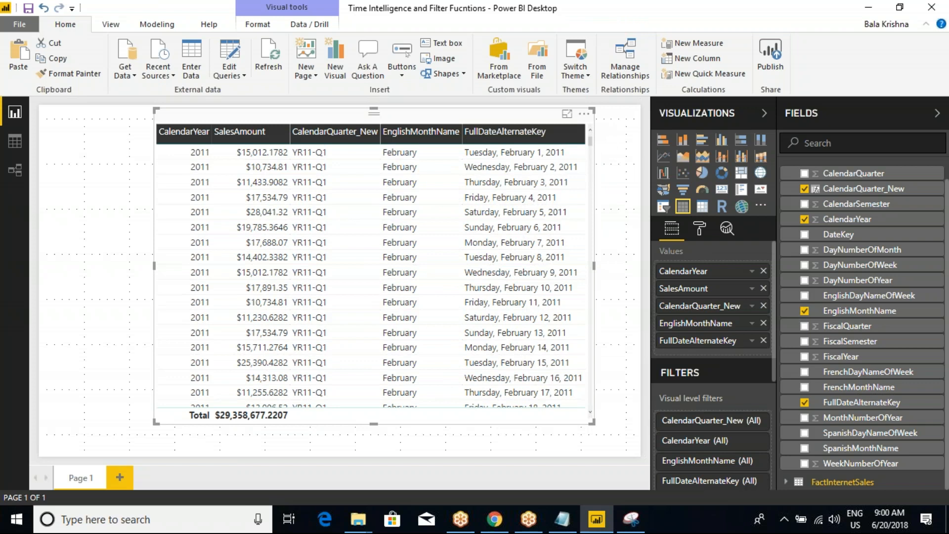
Remove FullDateAlternateKey from the table visual and outline its 2011 monthly rows.
left_click(763, 341)
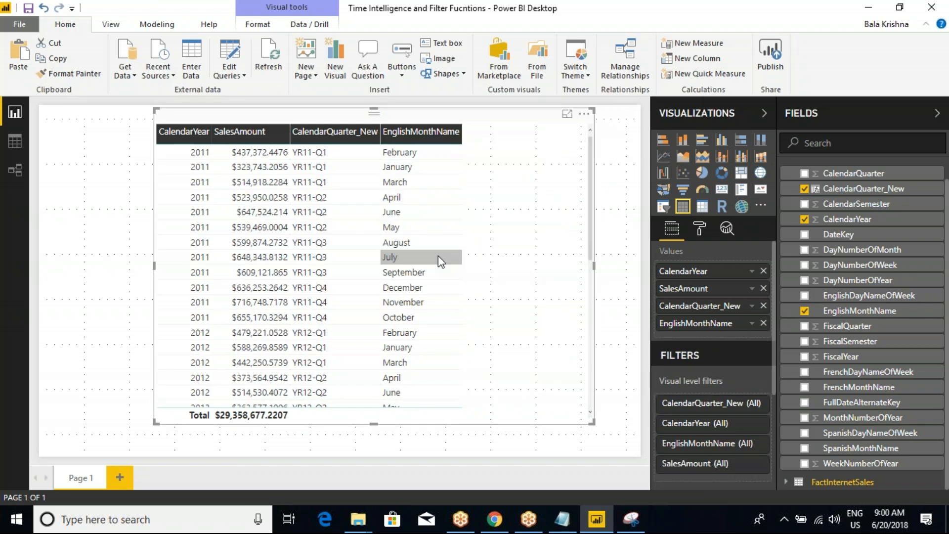
mouse_move(170, 149)
left_mouse_down()
mouse_move(301, 259)
mouse_move(376, 303)
mouse_move(457, 313)
mouse_move(462, 326)
left_mouse_up()
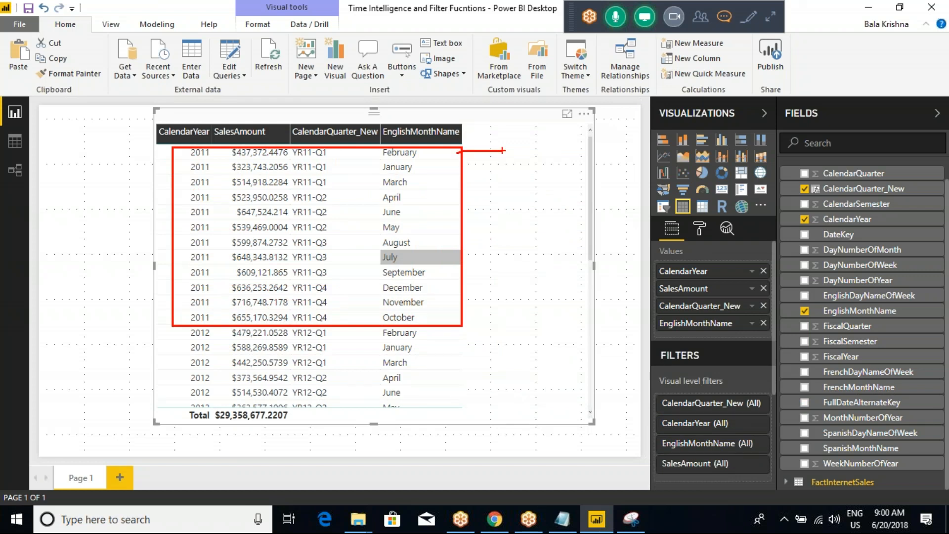
key("Escape")
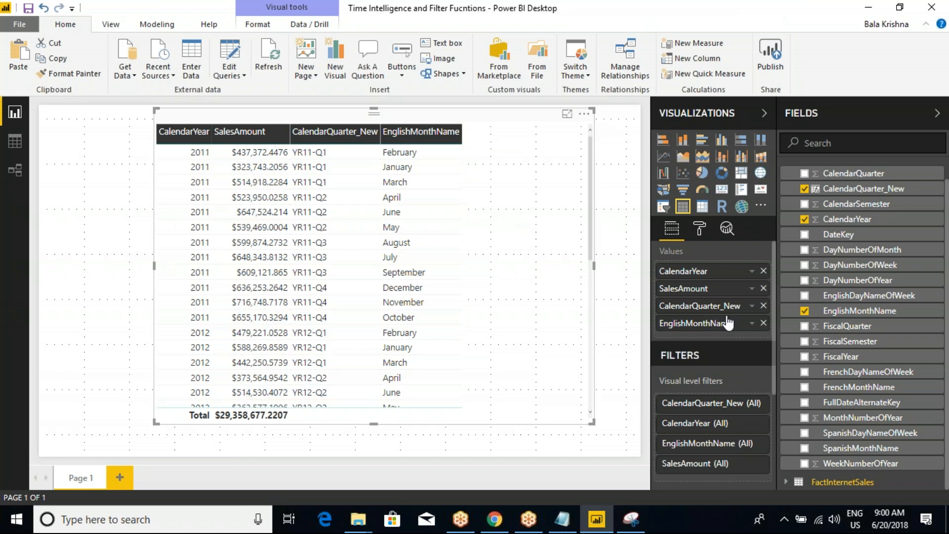
Move SalesAmount after EnglishMonthName as the table visual's last column and mark the 2011 rows and their month names.
scroll(816, 223, "up", 1)
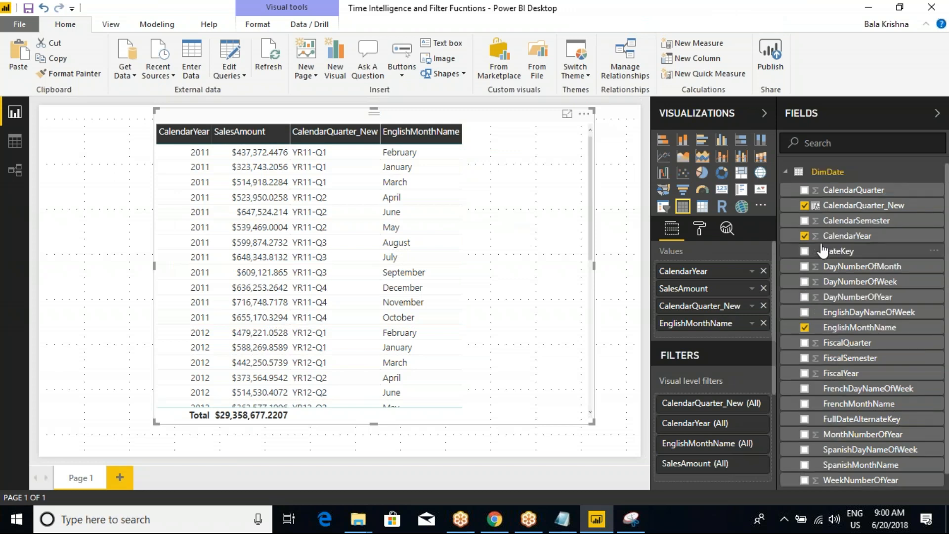
left_click(785, 172)
left_click(786, 188)
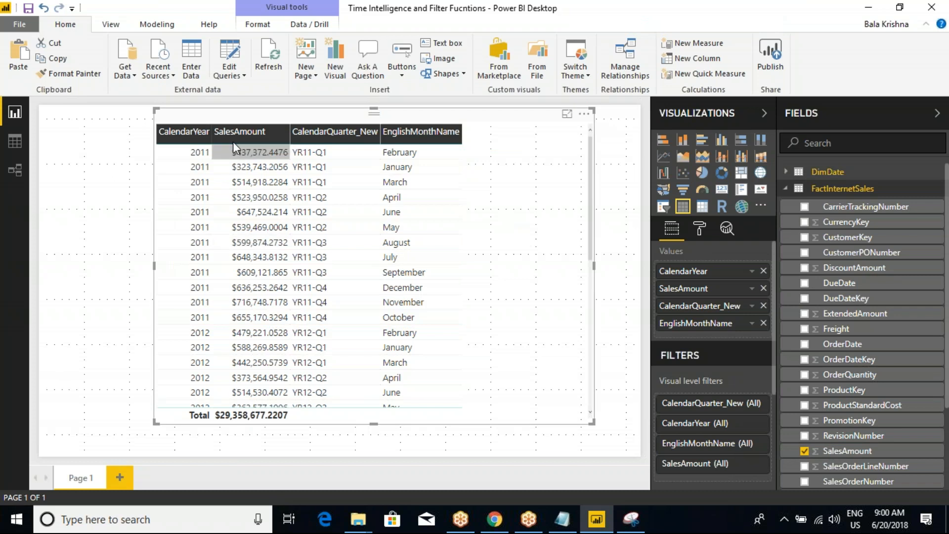
left_click_drag(716, 289, 696, 320)
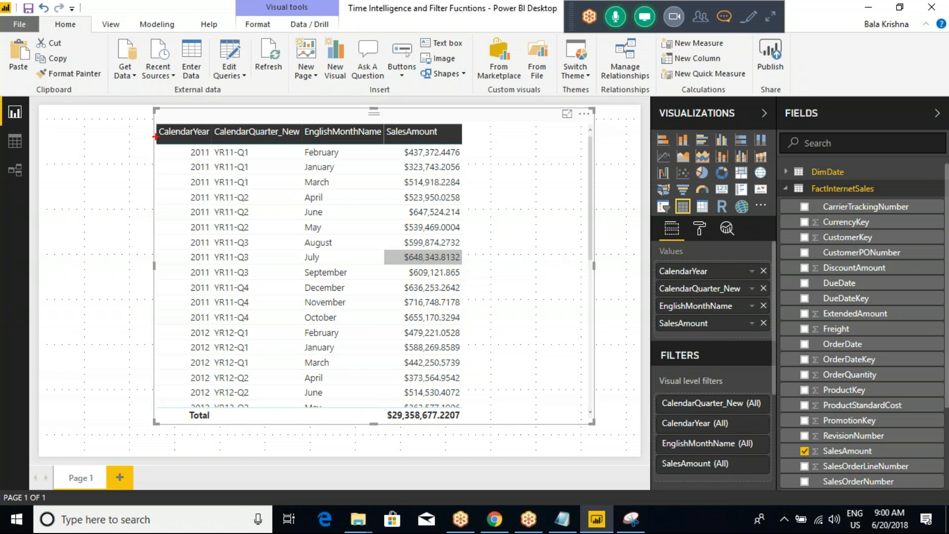
left_click_drag(155, 137, 284, 243)
key("e")
mouse_move(147, 124)
left_mouse_down()
mouse_move(302, 240)
mouse_move(479, 322)
left_mouse_up()
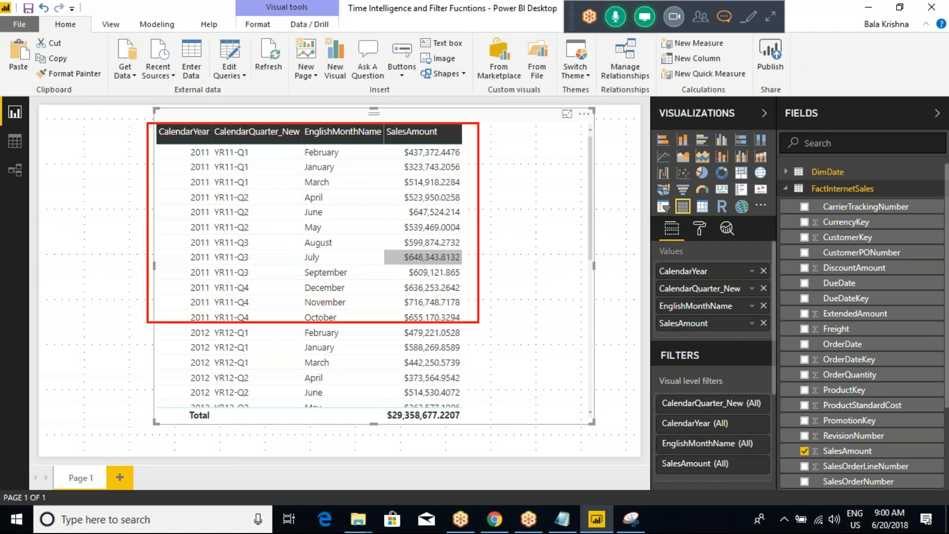
left_click_drag(347, 155, 406, 147)
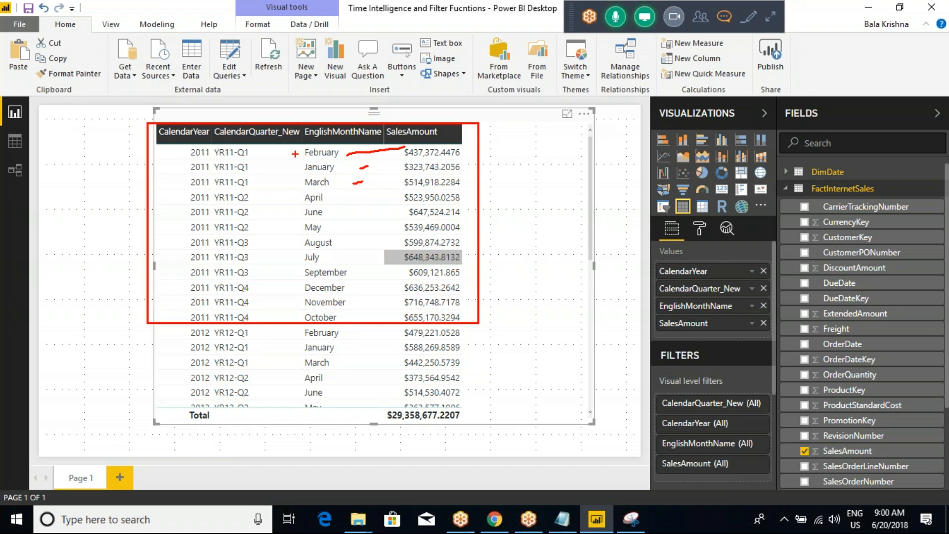
key("Escape")
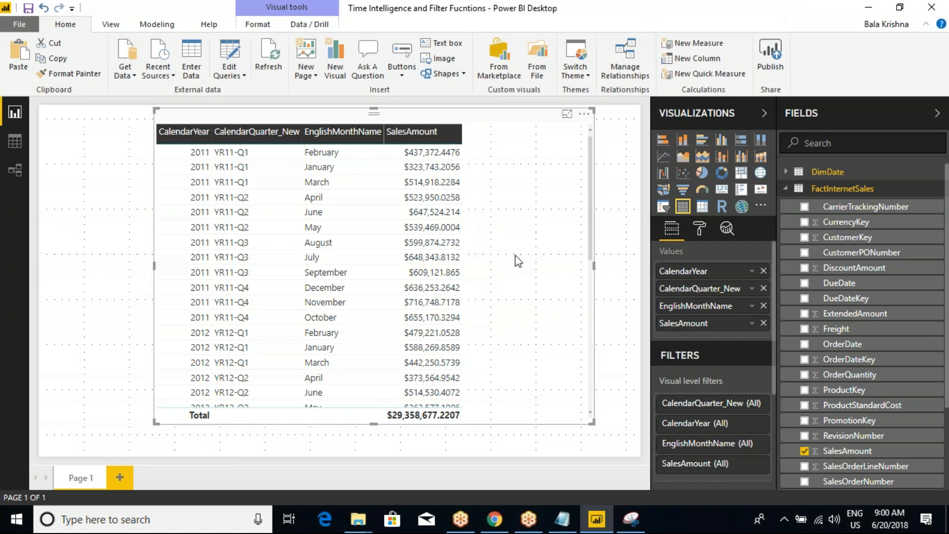
Sort the table visual by EnglishMonthName in ascending and in descending order to check the month order.
left_click(345, 140)
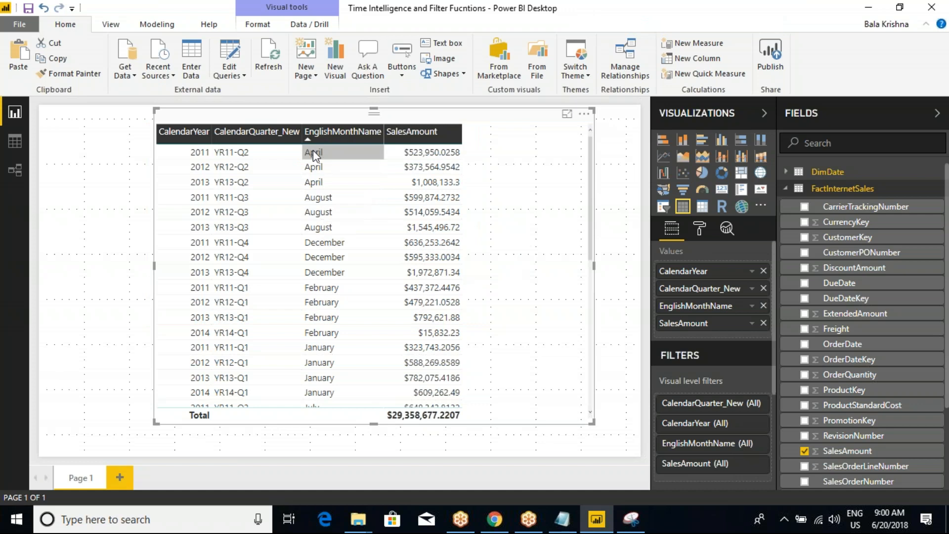
key("ctrl+2")
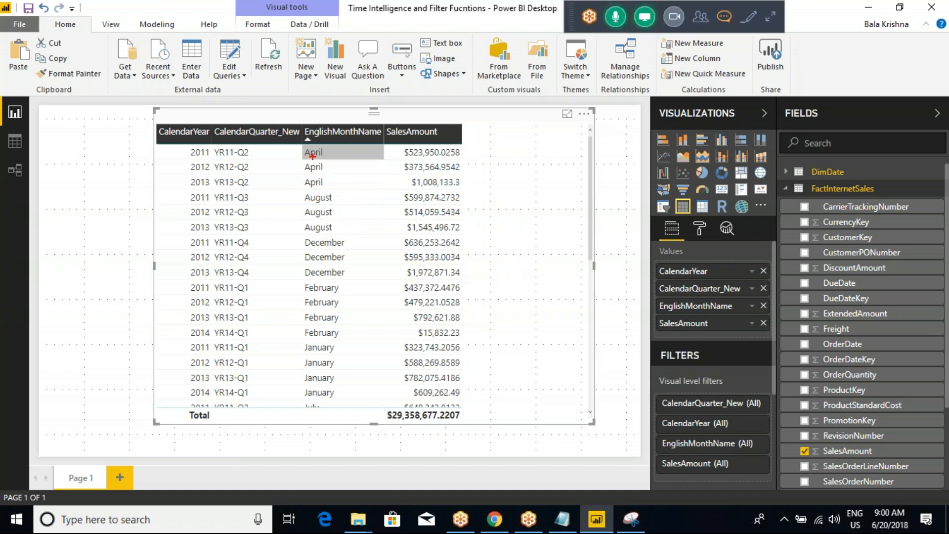
mouse_move(289, 117)
left_mouse_down()
mouse_move(352, 192)
mouse_move(411, 320)
left_mouse_up()
key("Escape")
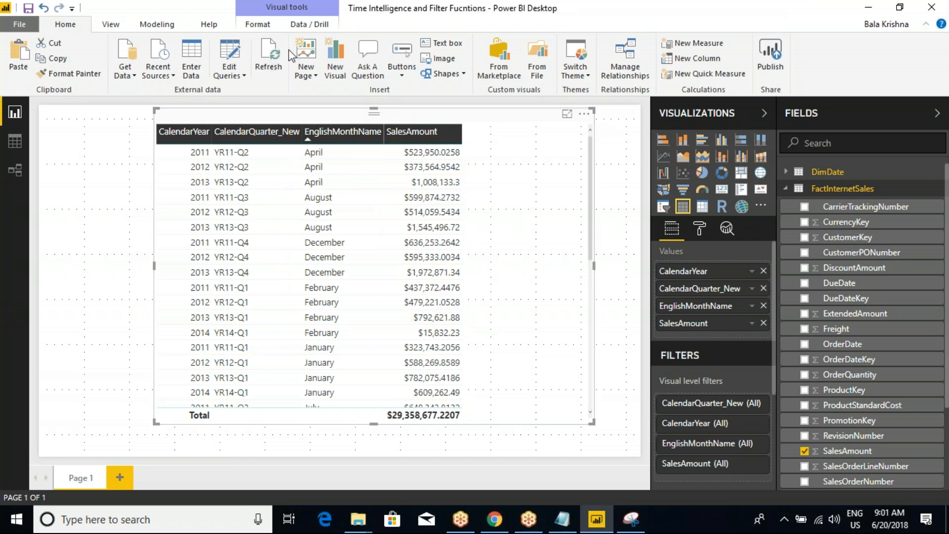
left_click(332, 140)
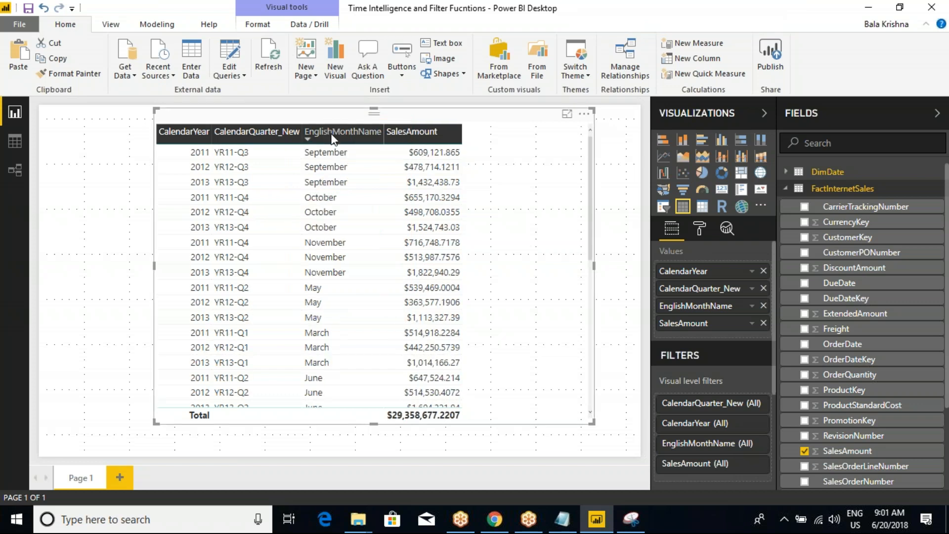
Sort the table visual by CalendarYear in ascending order and mark the order of the 2011 months.
left_click(176, 132)
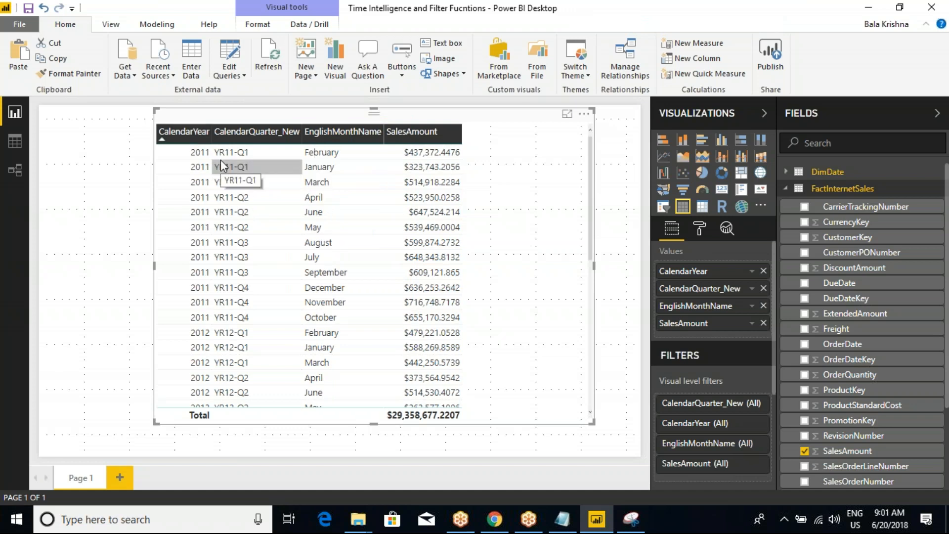
left_click_drag(145, 142, 494, 327)
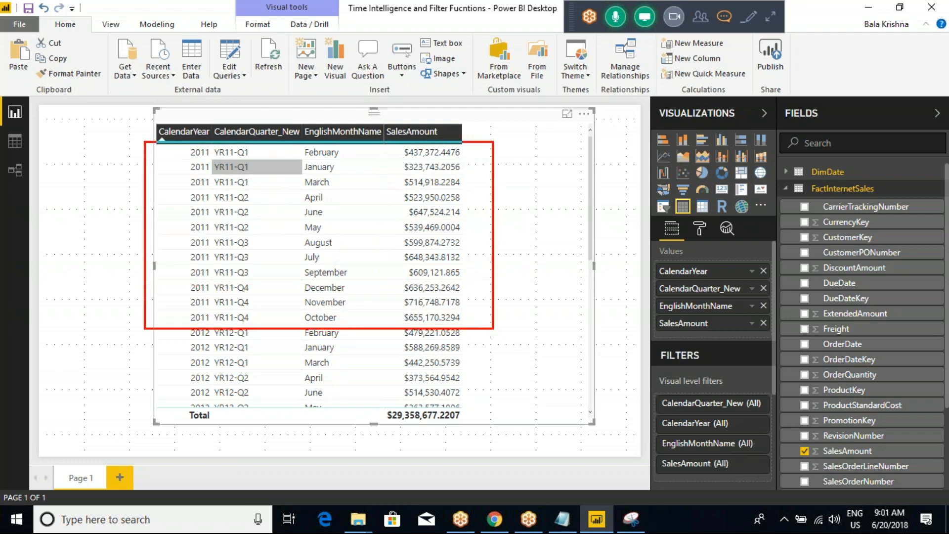
mouse_move(353, 151)
left_mouse_down()
mouse_move(353, 166)
mouse_move(397, 154)
mouse_move(360, 175)
left_mouse_up()
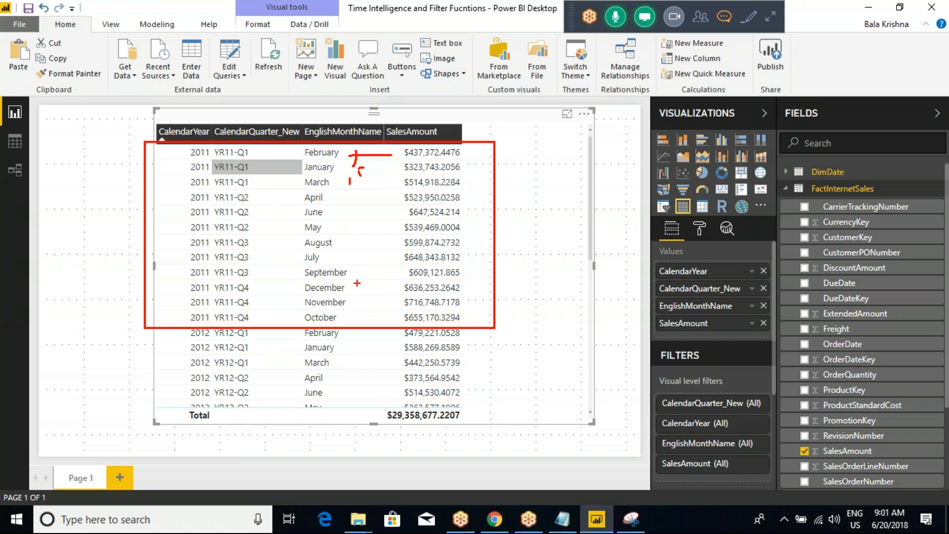
key("Escape")
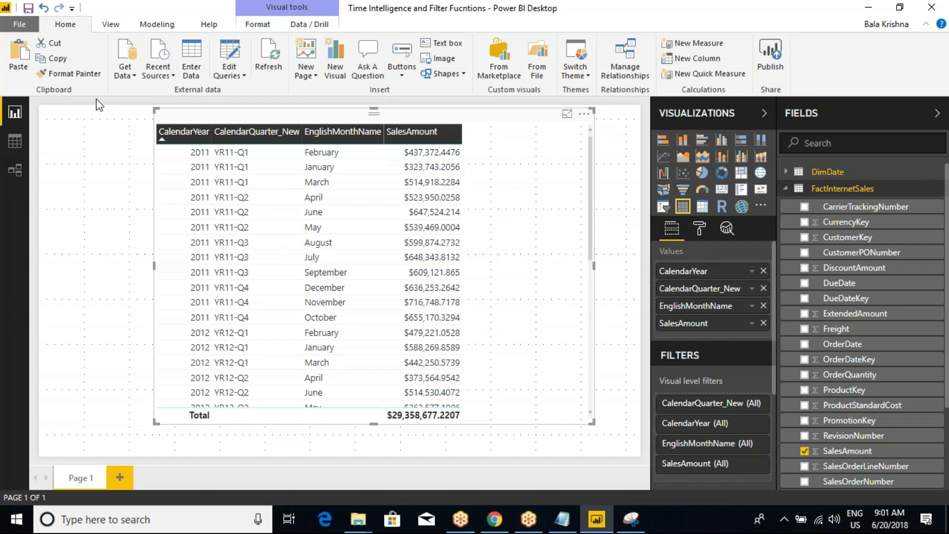
left_click(118, 25)
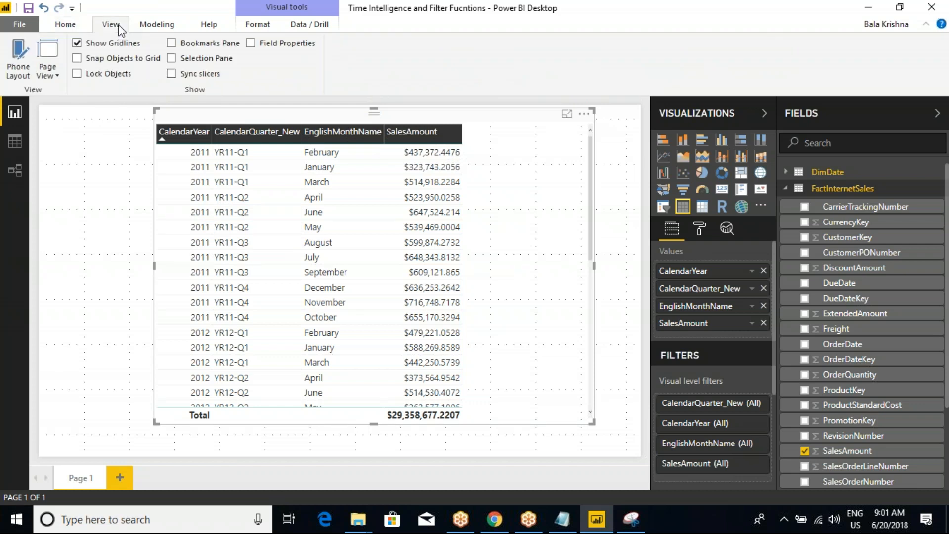
left_click(158, 25)
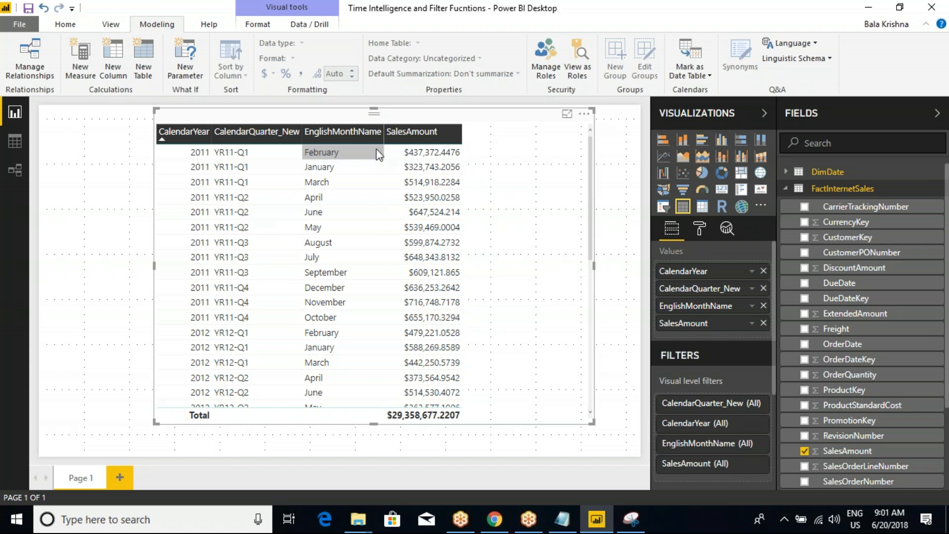
left_click(266, 29)
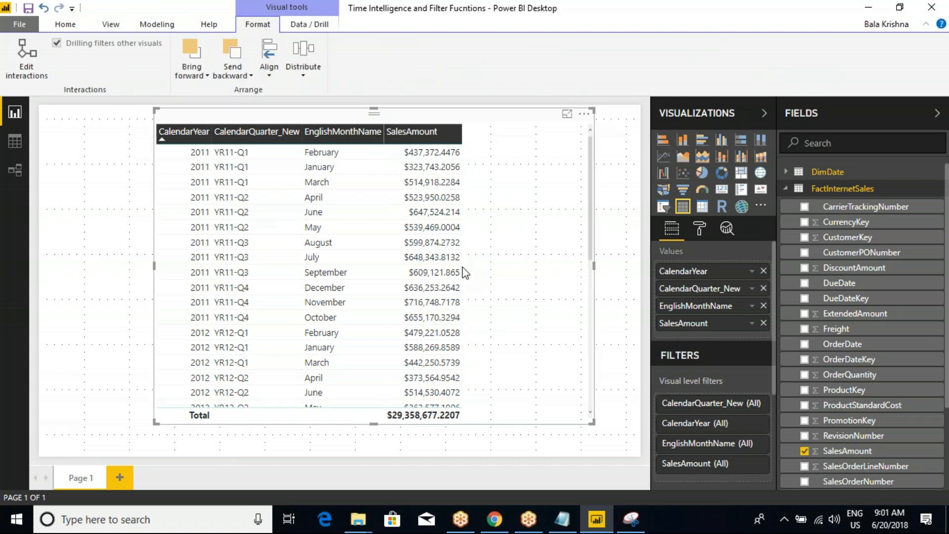
left_click(309, 25)
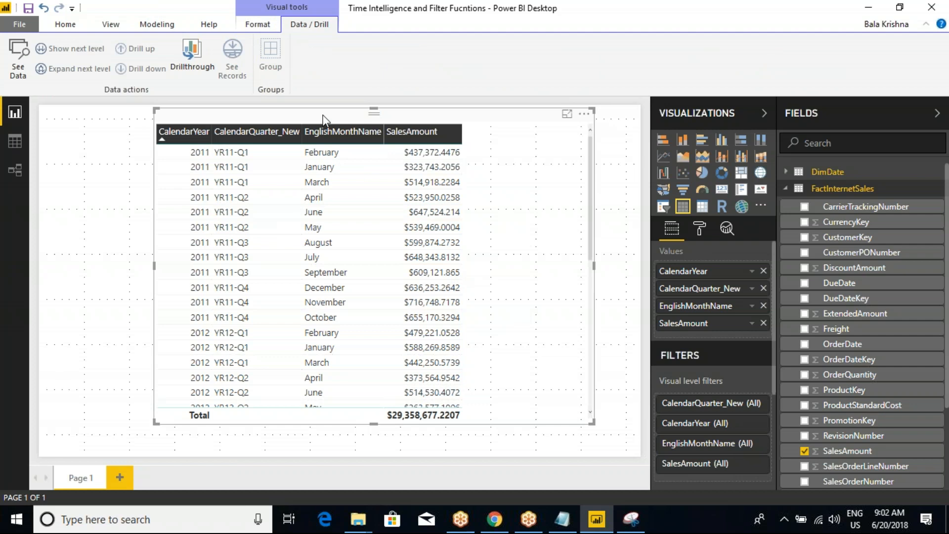
left_click(440, 102)
left_click(444, 111)
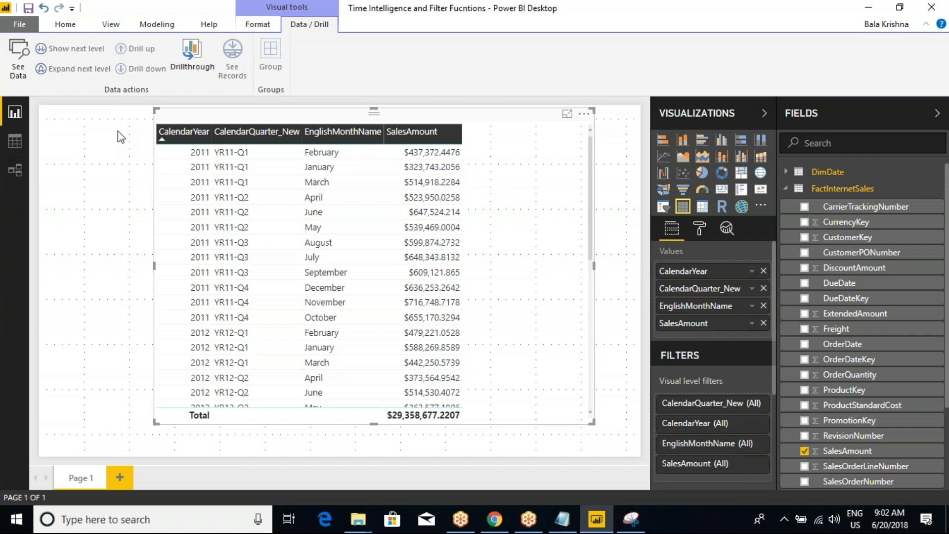
Set the EnglishMonthName column of DimDate to sort by MonthNumberOfYear and return to the report page.
left_click(10, 141)
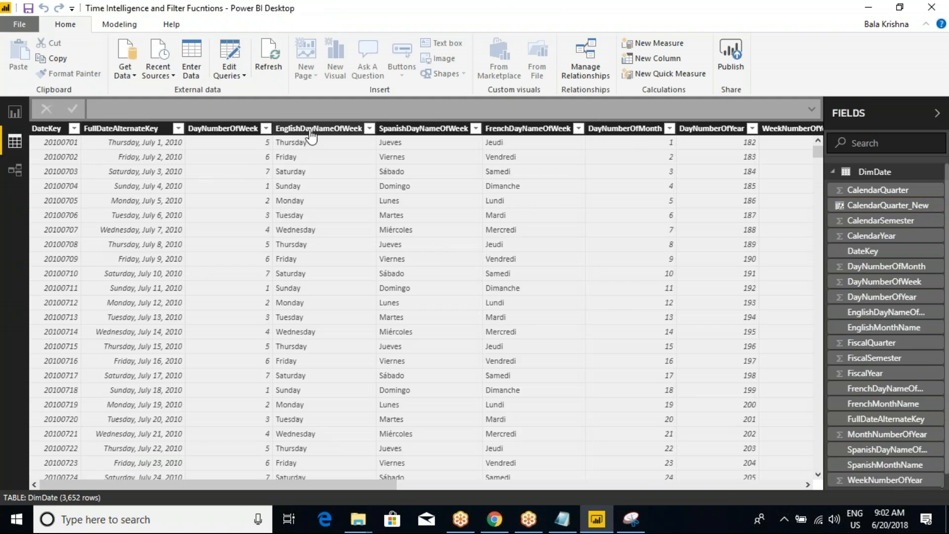
left_click_drag(322, 483, 464, 476)
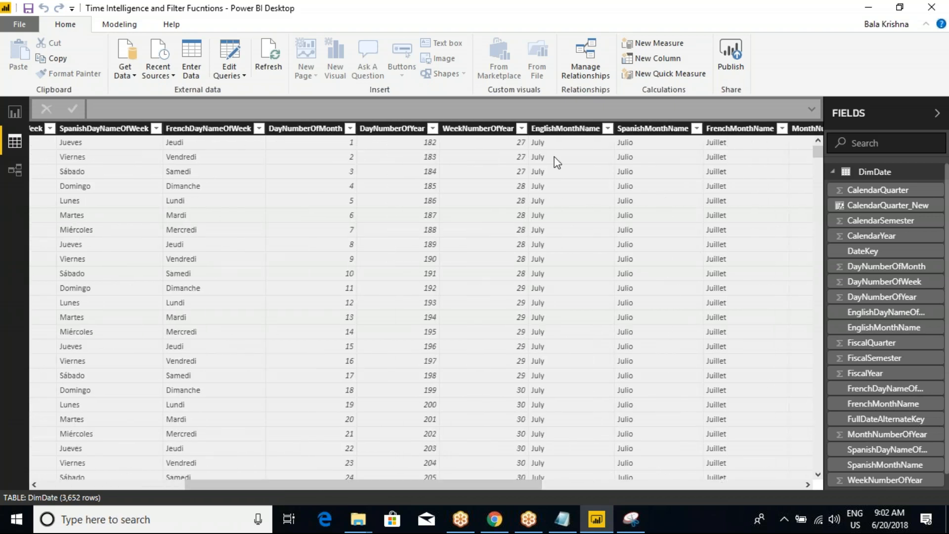
left_click(559, 129)
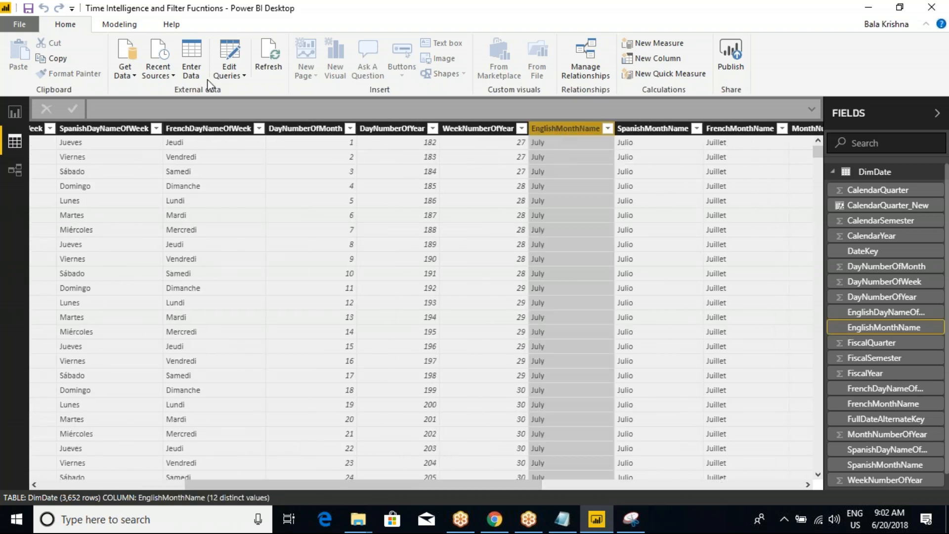
left_click(121, 25)
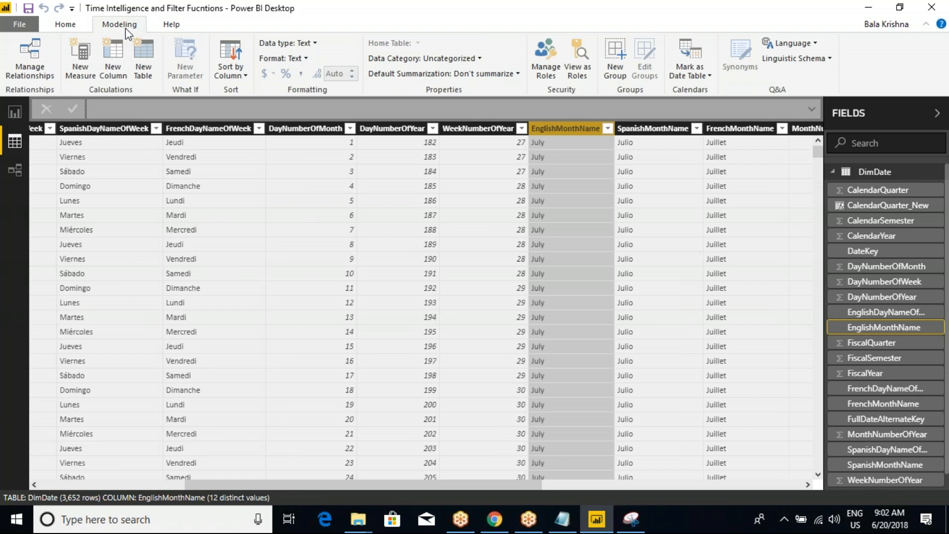
left_click(244, 75)
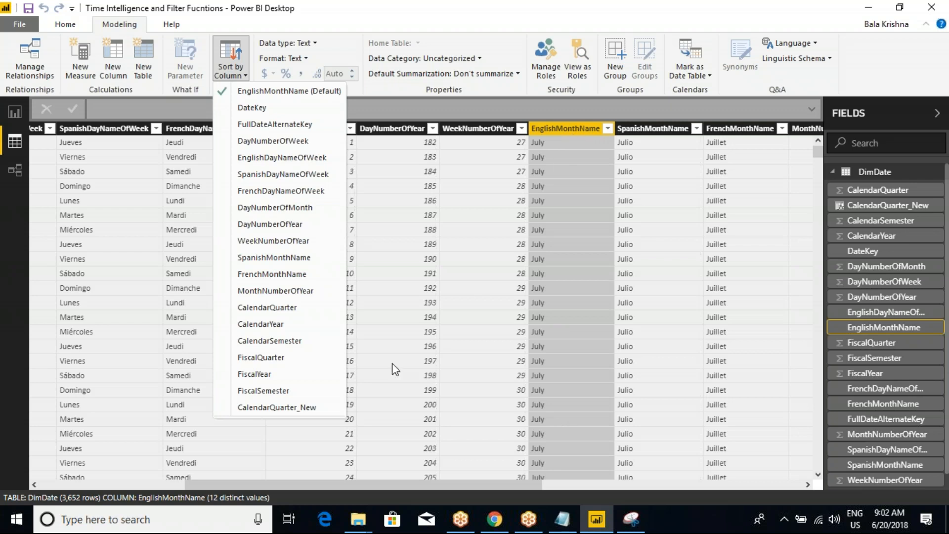
left_click(275, 290)
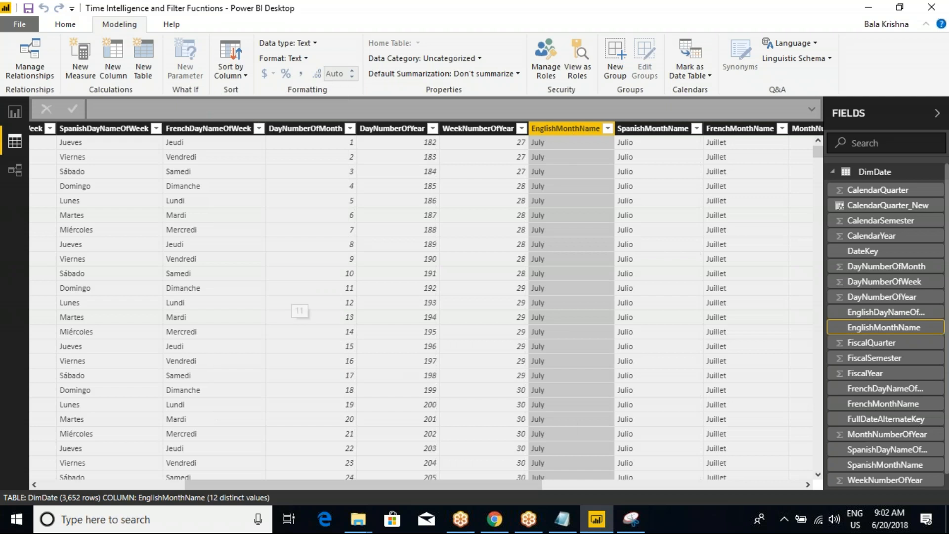
left_click(15, 112)
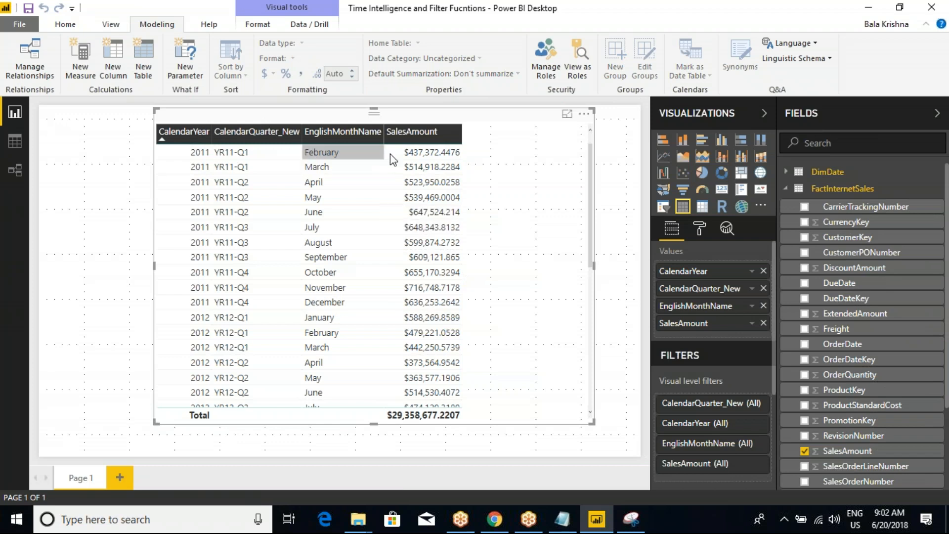
Remove EnglishMonthName, CalendarYear and CalendarQuarter_New from the table visual, keeping only SalesAmount.
left_click(763, 305)
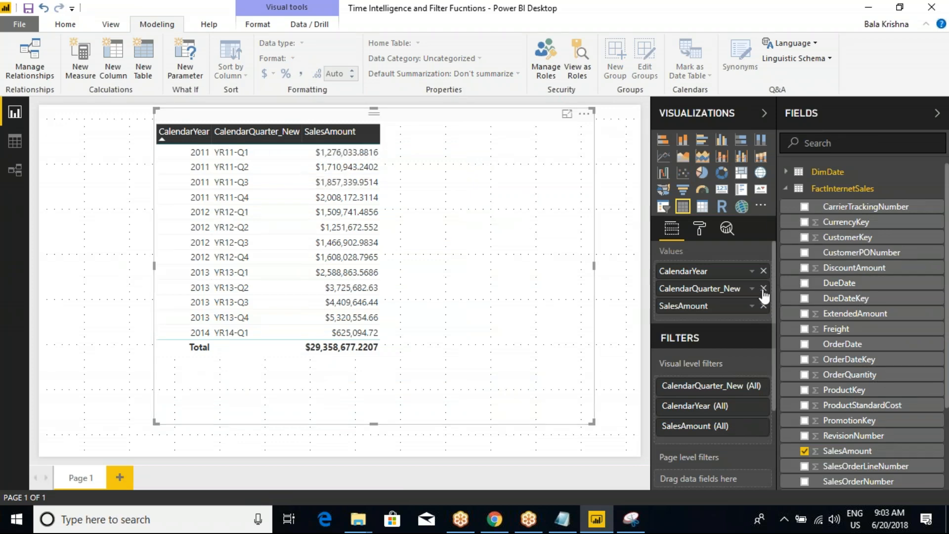
left_click(763, 271)
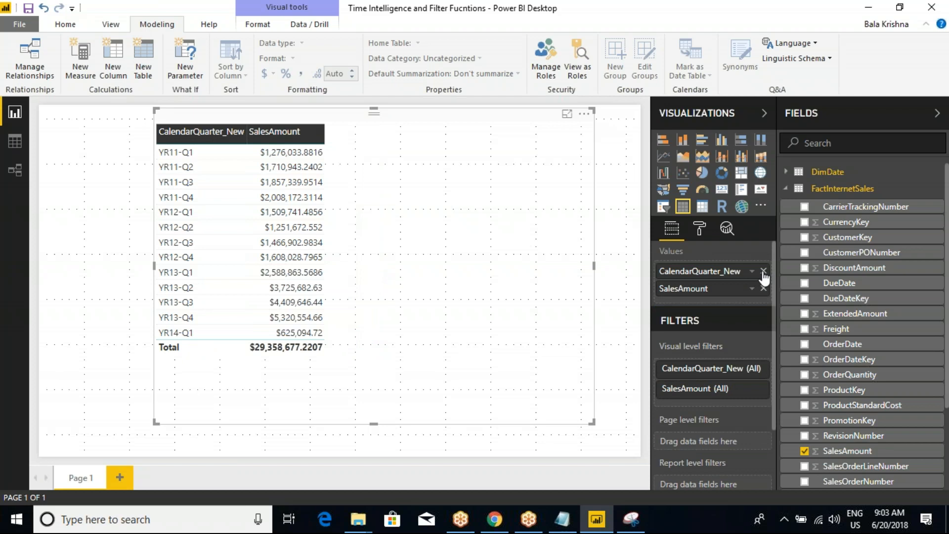
left_click(763, 271)
Add CalendarYear, CalendarQuarter_New and EnglishMonthName from DimDate to the table visual and place SalesAmount as its last column.
left_click(786, 188)
left_click(786, 171)
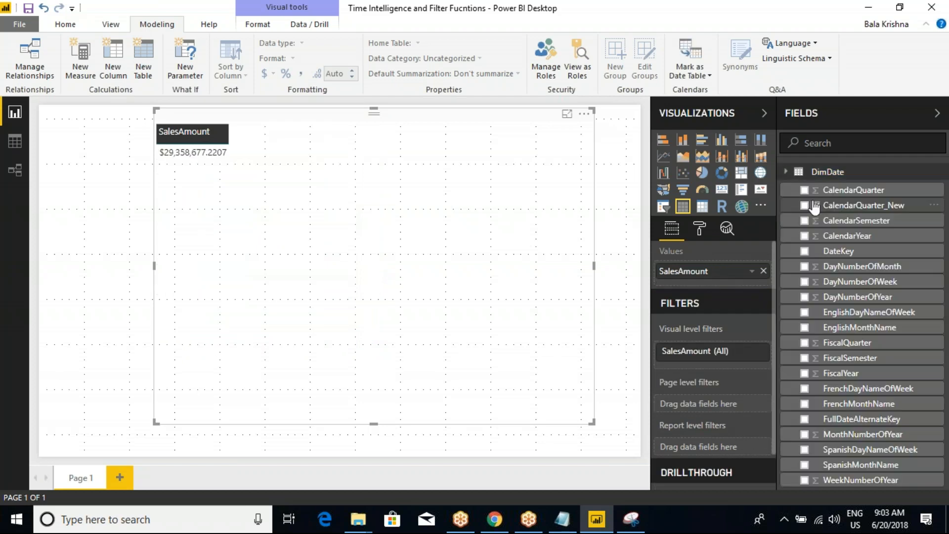
left_click(804, 236)
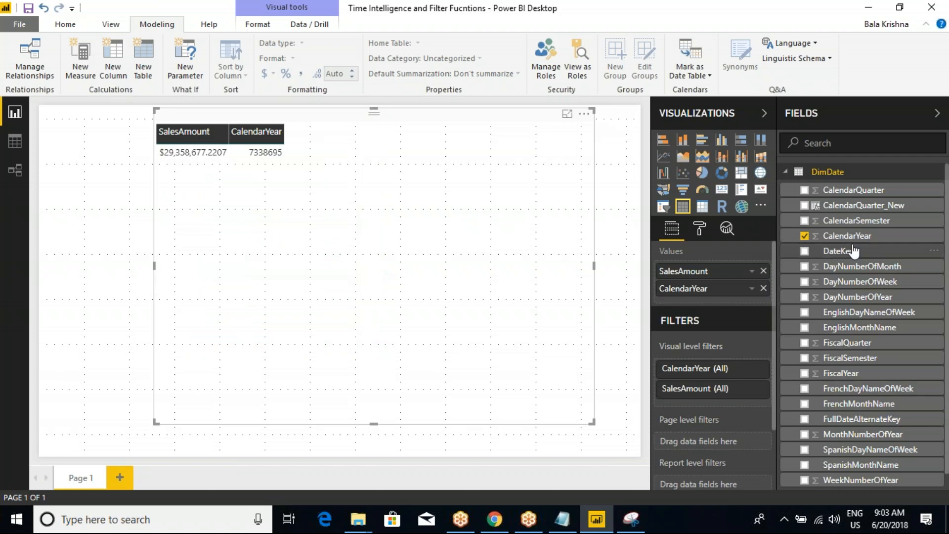
left_click(804, 207)
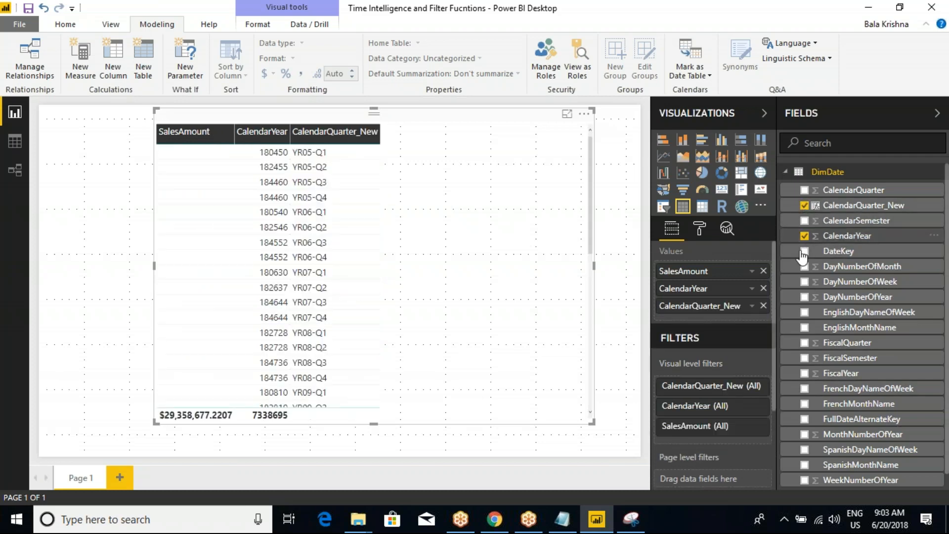
left_click(804, 328)
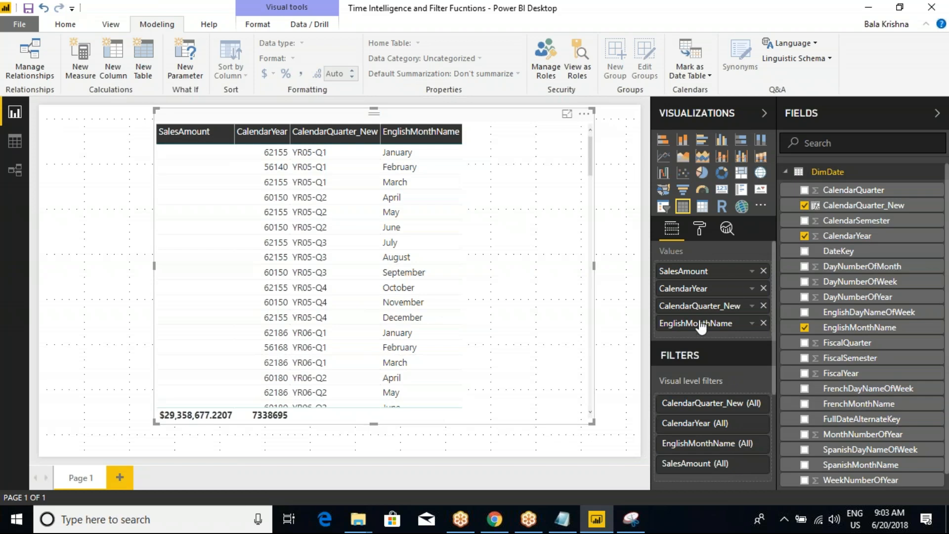
left_click_drag(710, 273, 712, 326)
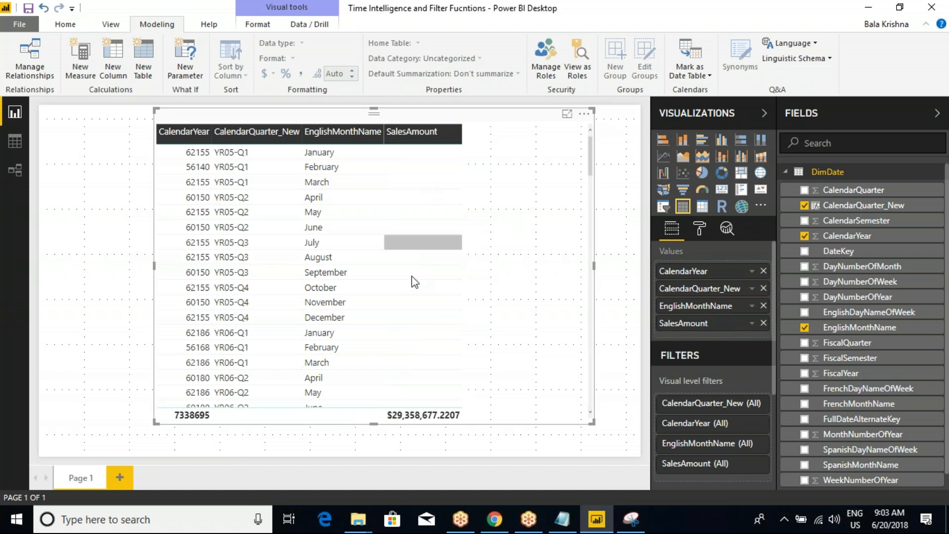
Outline the table visual, clear the outline and set CalendarYear to Don't summarize.
key("ctrl+2")
mouse_move(153, 119)
left_mouse_down()
mouse_move(229, 219)
mouse_move(428, 386)
mouse_move(502, 428)
left_mouse_up()
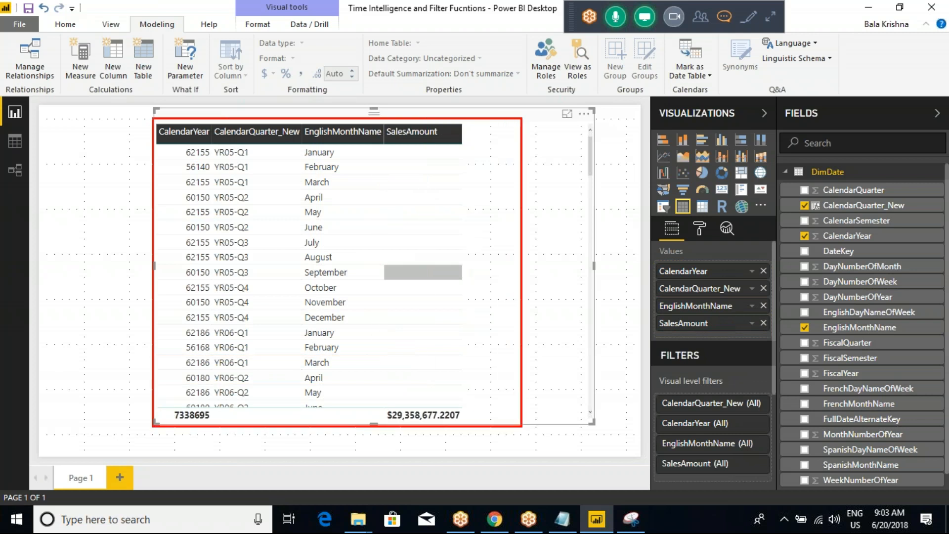
key("Escape")
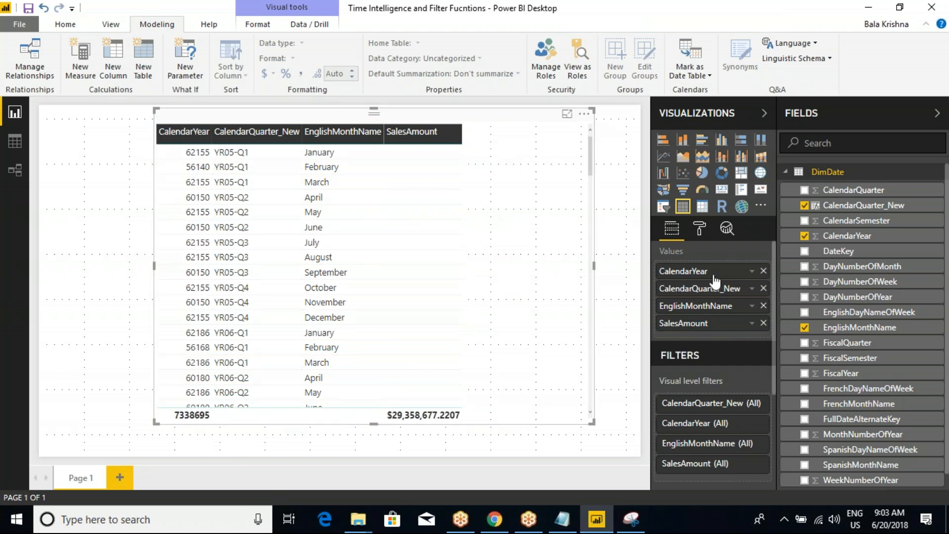
right_click(715, 272)
left_click(757, 182)
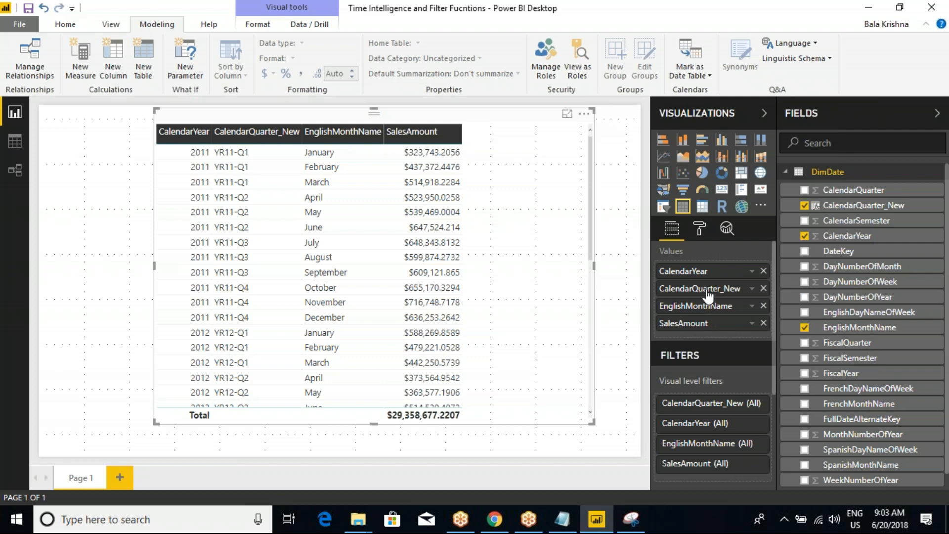
Check the summarization options of EnglishMonthName and SalesAmount in the table visual without changing them.
right_click(708, 304)
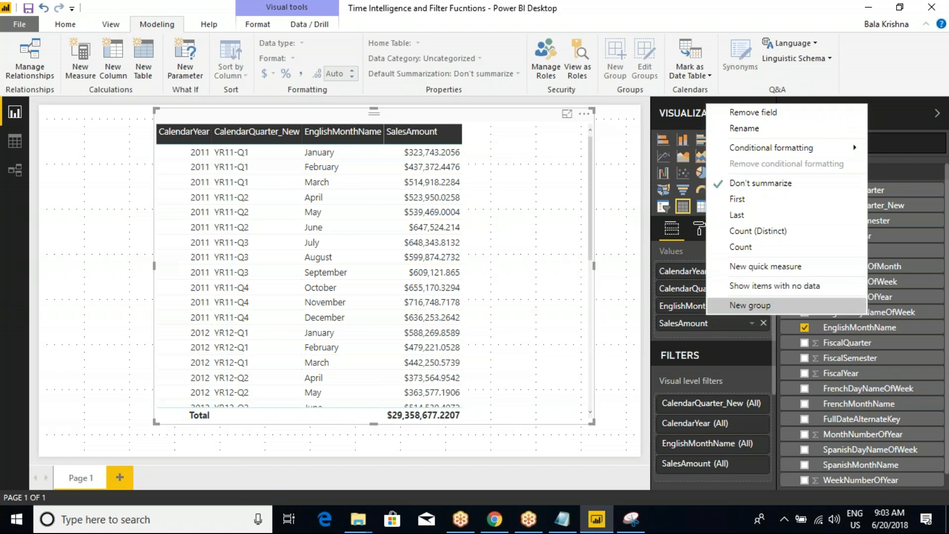
left_click(686, 308)
right_click(686, 307)
left_click(679, 327)
right_click(680, 332)
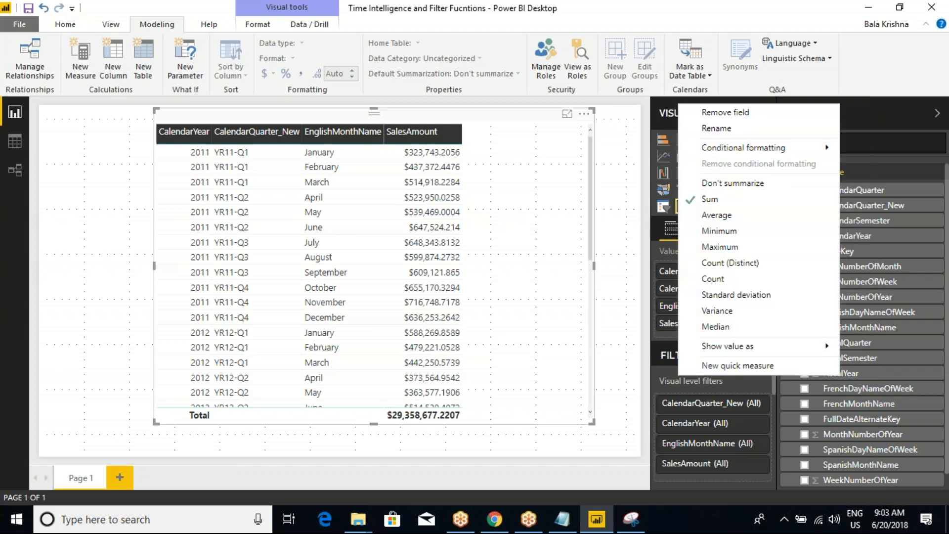
left_click(618, 132)
left_click(535, 127)
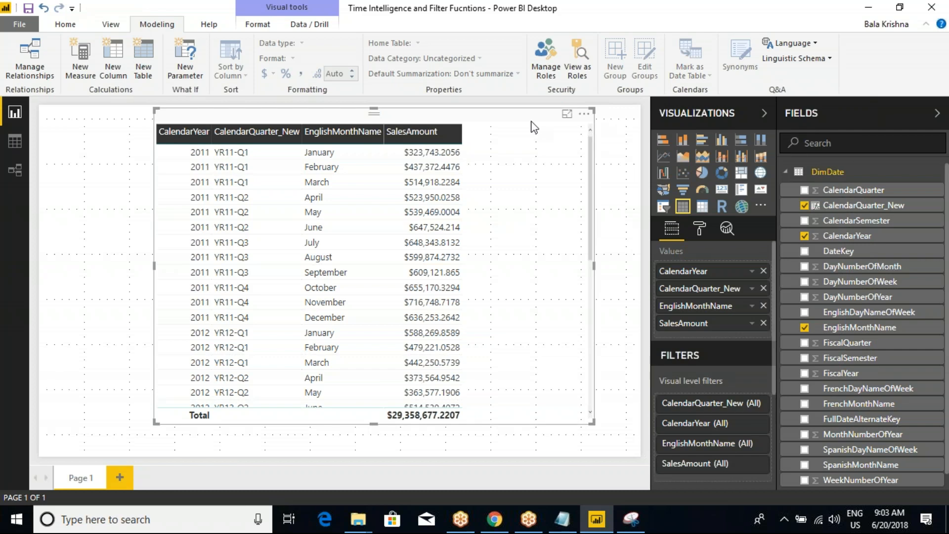
left_click(184, 132)
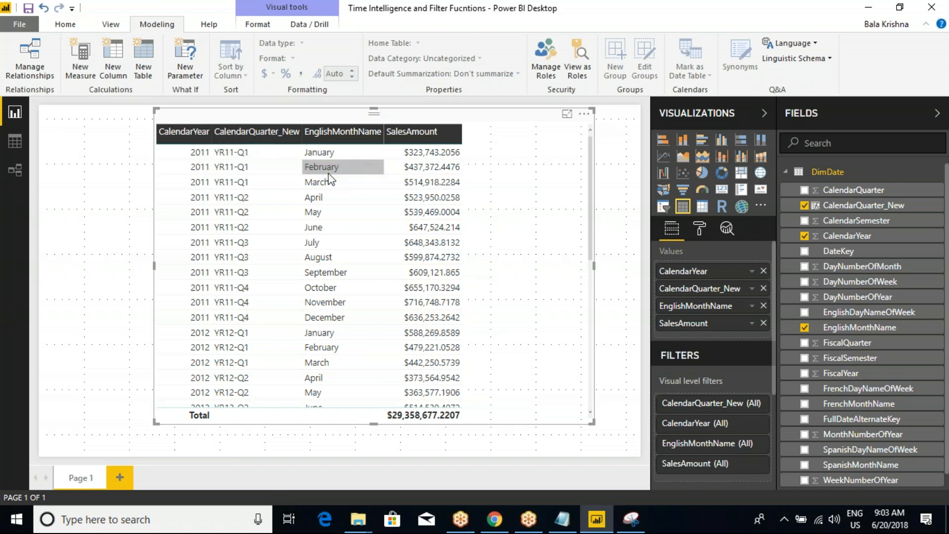
Outline the table's 2011 rows and write an underlined YTD note beside them.
key("ctrl+2")
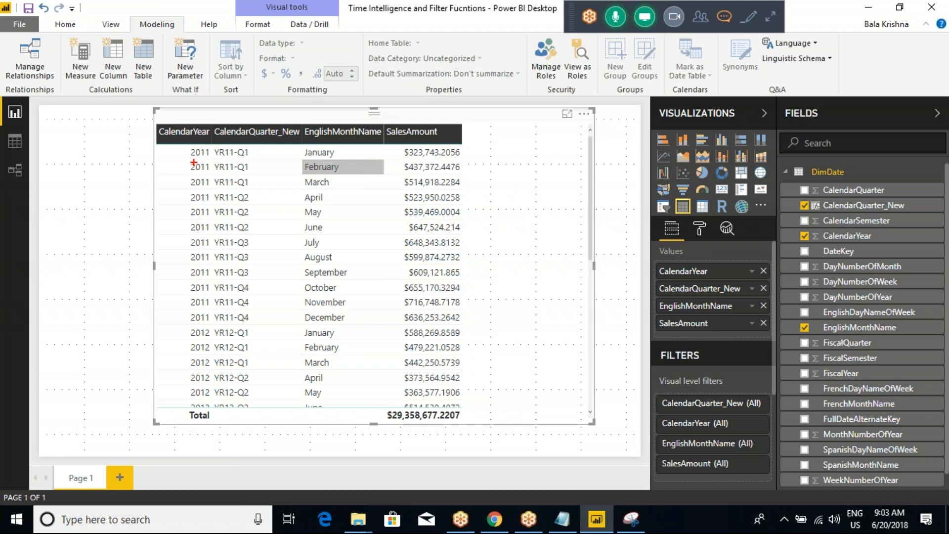
mouse_move(156, 142)
left_mouse_down()
mouse_move(282, 268)
mouse_move(372, 315)
mouse_move(465, 326)
left_mouse_up()
mouse_move(498, 129)
left_mouse_down()
mouse_move(488, 143)
mouse_move(520, 134)
left_mouse_up()
mouse_move(520, 128)
left_mouse_down()
mouse_move(531, 129)
mouse_move(515, 138)
left_mouse_up()
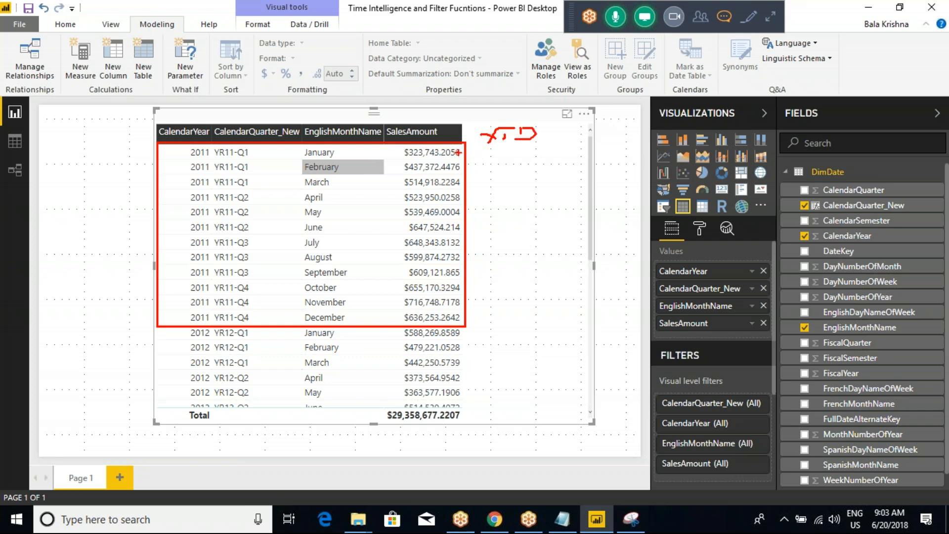
left_click_drag(471, 154, 514, 151)
Write Jan 1st beside the 2011 rows and link it with an arrow and a bracket to a "20 J" date below.
mouse_move(525, 225)
left_mouse_down()
mouse_move(522, 249)
mouse_move(543, 217)
mouse_move(534, 237)
mouse_move(591, 224)
left_mouse_up()
mouse_move(600, 217)
left_mouse_down()
mouse_move(606, 227)
mouse_move(645, 216)
left_mouse_up()
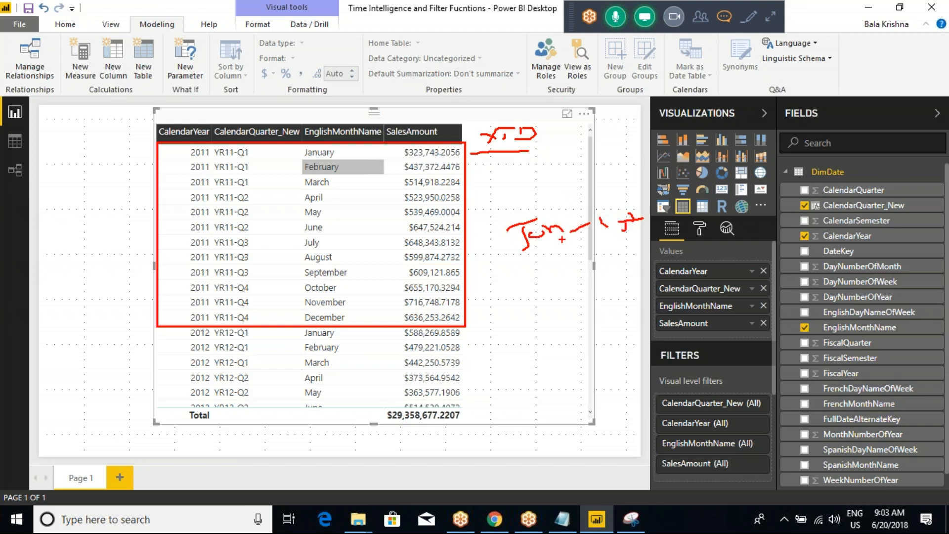
left_click_drag(545, 251, 547, 289)
mouse_move(502, 326)
left_mouse_down()
mouse_move(506, 340)
mouse_move(525, 341)
mouse_move(542, 316)
mouse_move(561, 330)
left_mouse_up()
left_click(552, 326)
left_click_drag(554, 319, 580, 316)
mouse_move(510, 255)
left_mouse_down()
mouse_move(500, 295)
mouse_move(514, 309)
left_mouse_up()
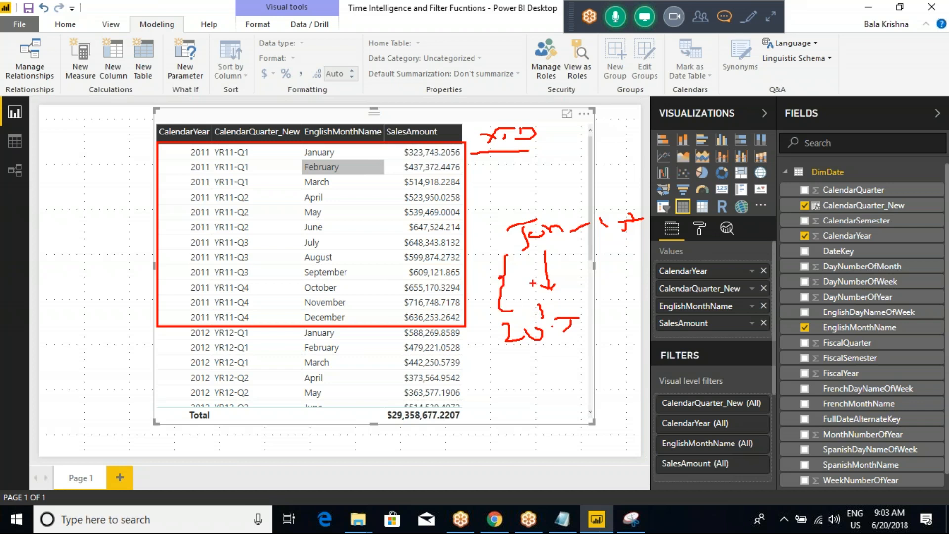
Write 2018 above the start date, circle both dates, extend a line below them and clear all annotations.
mouse_move(548, 208)
left_mouse_down()
mouse_move(497, 220)
mouse_move(564, 246)
mouse_move(617, 231)
mouse_move(559, 205)
left_mouse_up()
mouse_move(517, 177)
left_mouse_down()
mouse_move(540, 188)
mouse_move(554, 174)
mouse_move(568, 190)
mouse_move(576, 178)
left_mouse_up()
mouse_move(538, 142)
left_mouse_down()
mouse_move(541, 128)
mouse_move(555, 150)
left_mouse_up()
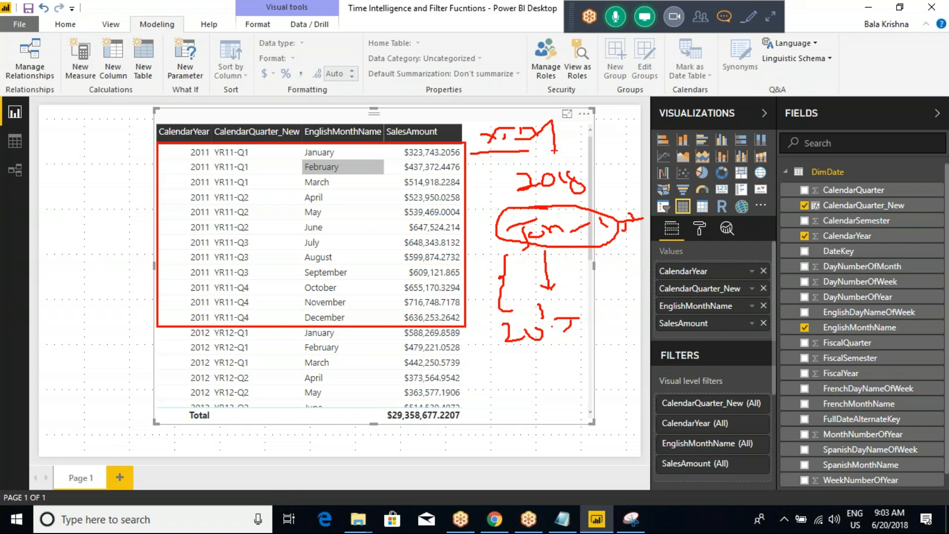
mouse_move(511, 207)
left_mouse_down()
mouse_move(593, 235)
mouse_move(561, 208)
left_mouse_up()
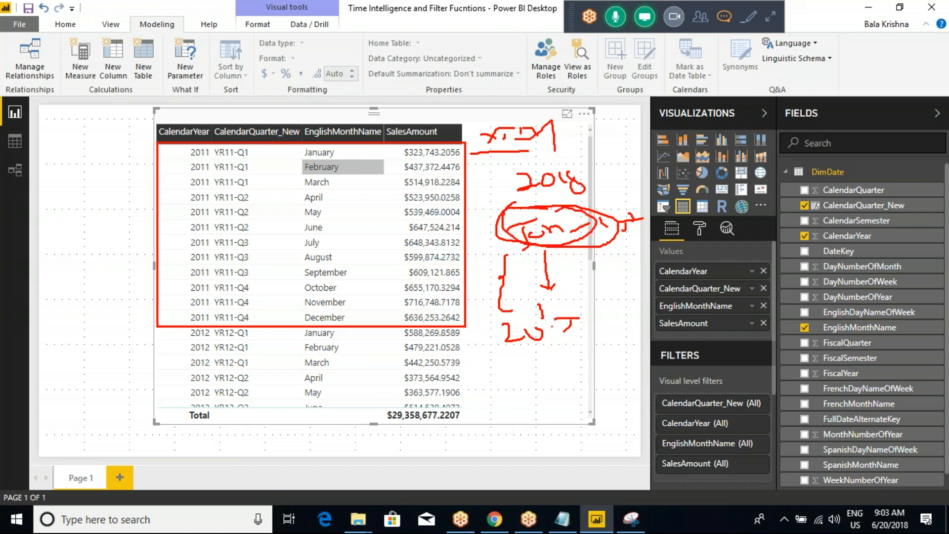
mouse_move(511, 303)
left_mouse_down()
mouse_move(496, 333)
mouse_move(595, 338)
mouse_move(543, 321)
left_mouse_up()
left_click_drag(549, 365, 548, 421)
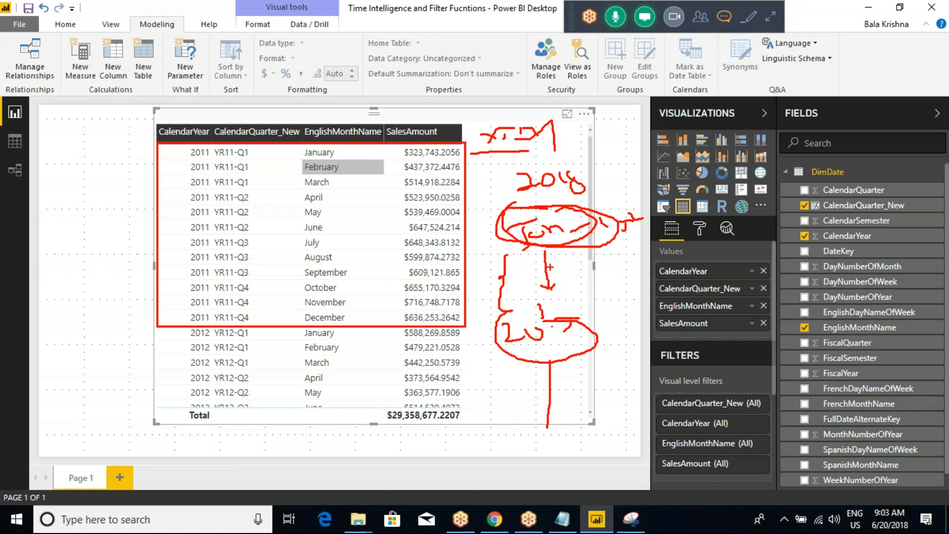
key("Escape")
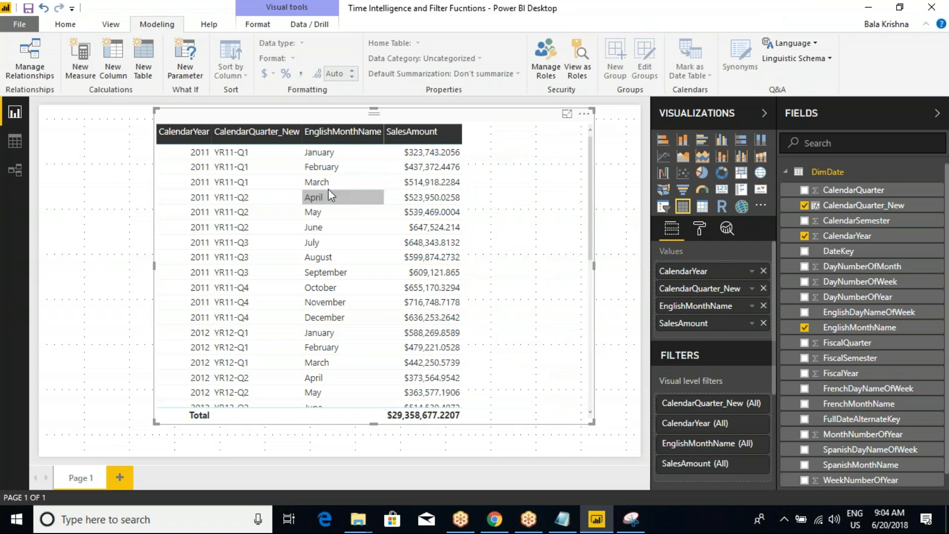
Outline the 2011 rows, circle January and write YTD beside the table with two value boxes beneath it.
key("ctrl+2")
mouse_move(150, 144)
left_mouse_down()
mouse_move(372, 305)
mouse_move(467, 329)
left_mouse_up()
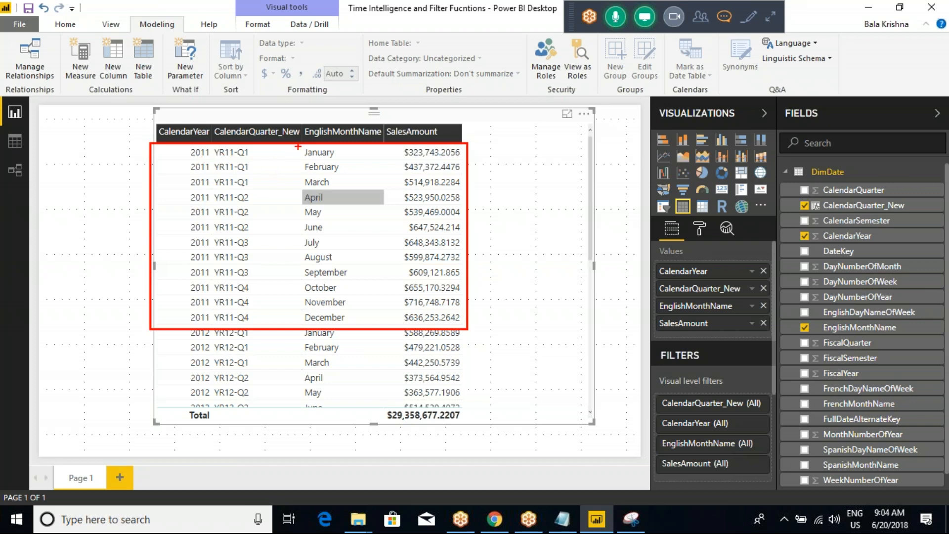
mouse_move(299, 156)
left_mouse_down()
mouse_move(325, 161)
mouse_move(342, 148)
mouse_move(312, 146)
left_mouse_up()
mouse_move(501, 125)
left_mouse_down()
mouse_move(490, 142)
mouse_move(533, 144)
left_mouse_up()
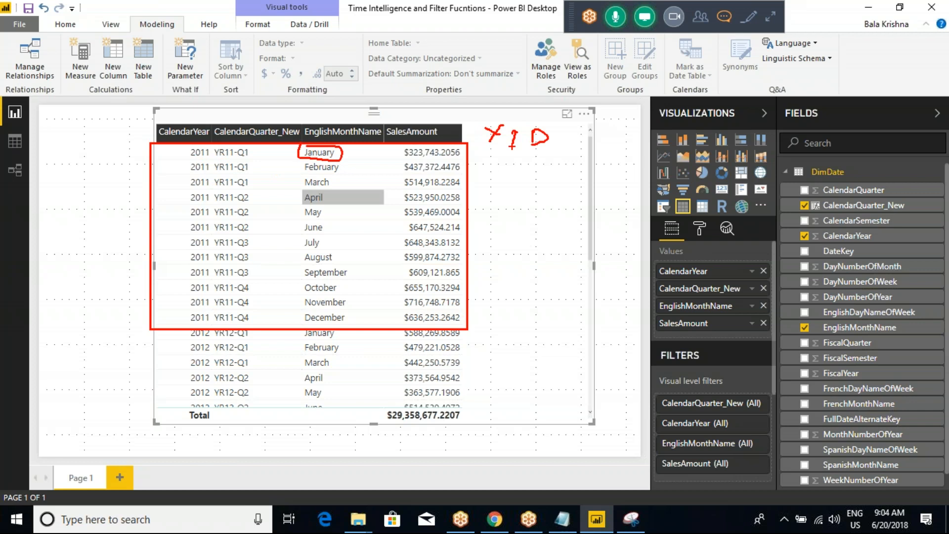
mouse_move(474, 145)
left_mouse_down()
mouse_move(541, 155)
mouse_move(478, 155)
mouse_move(542, 157)
mouse_move(515, 173)
mouse_move(478, 175)
mouse_move(471, 158)
left_mouse_up()
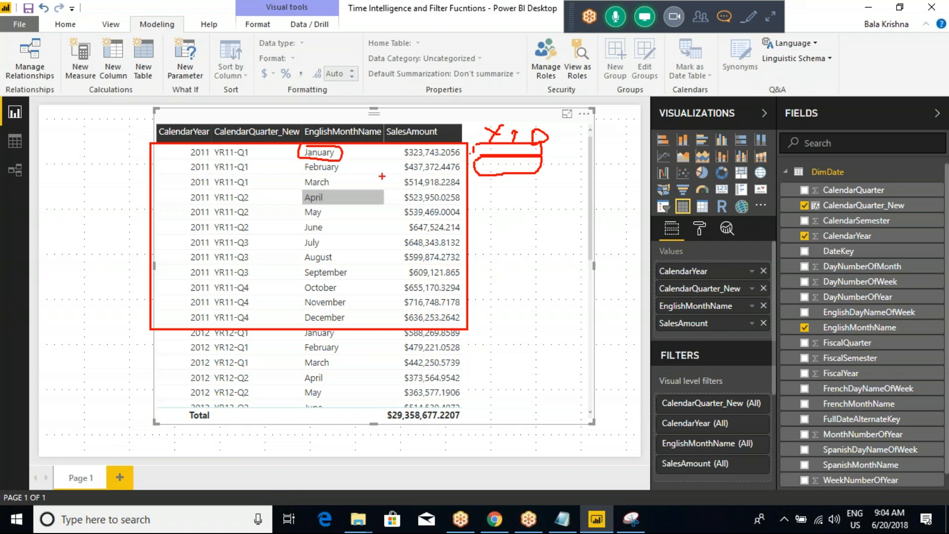
Mark how the January to March 2011 amounts accumulate under YTD, clear the annotations and collapse the DimDate field list.
left_click_drag(350, 172, 376, 171)
left_click_drag(454, 150, 476, 158)
left_click_drag(392, 149, 389, 188)
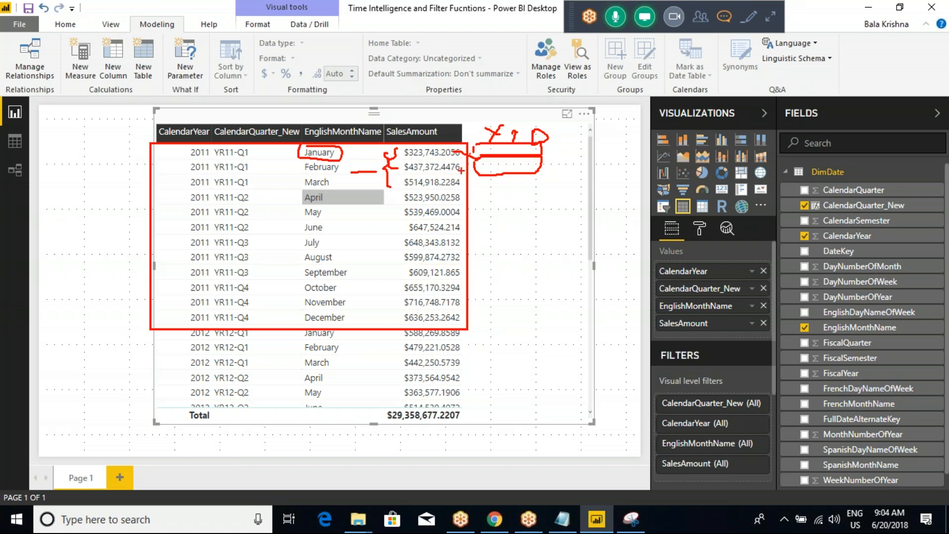
mouse_move(467, 181)
left_mouse_down()
mouse_move(537, 190)
mouse_move(490, 181)
left_mouse_up()
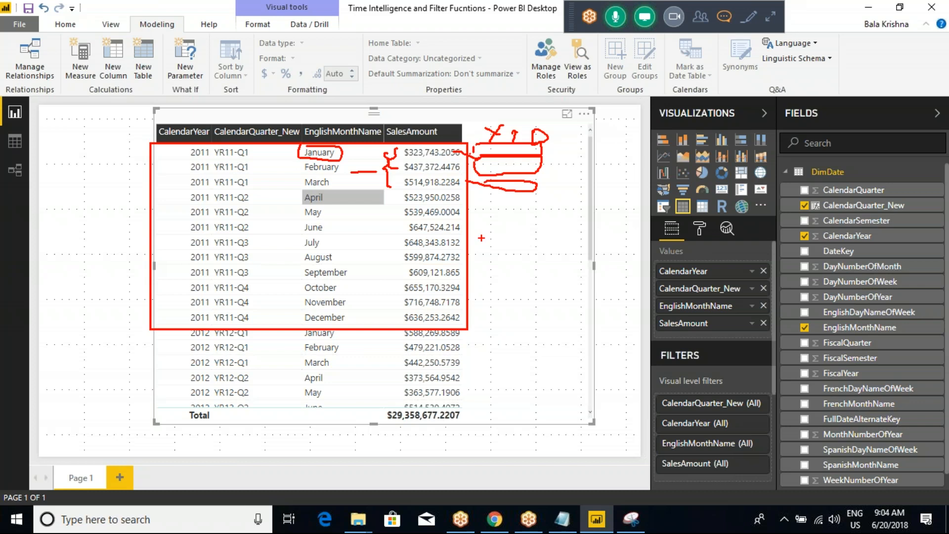
key("Escape")
left_click(786, 172)
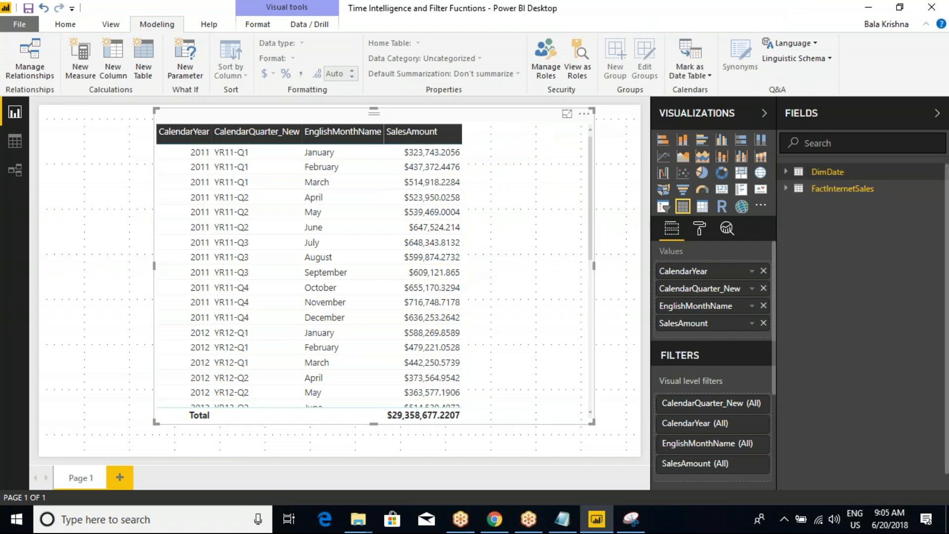
right_click(823, 190)
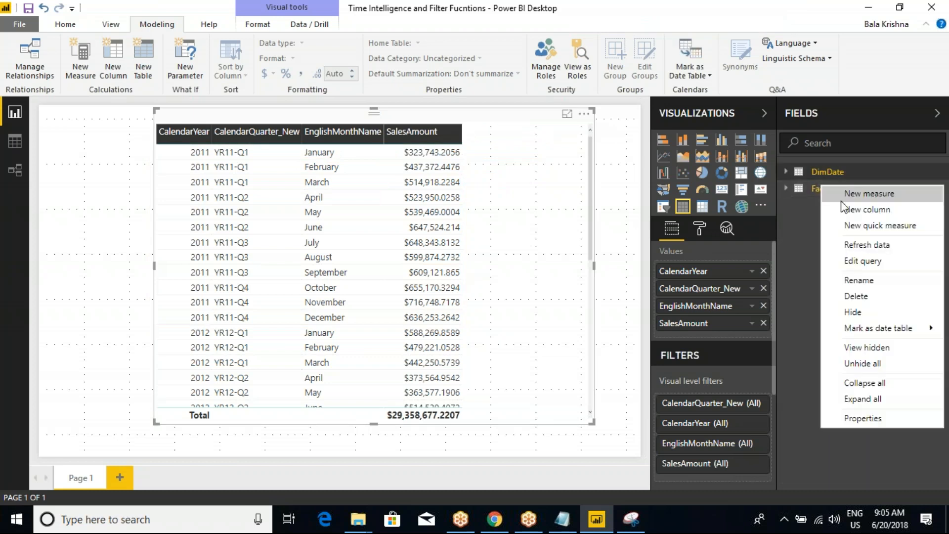
left_click(859, 194)
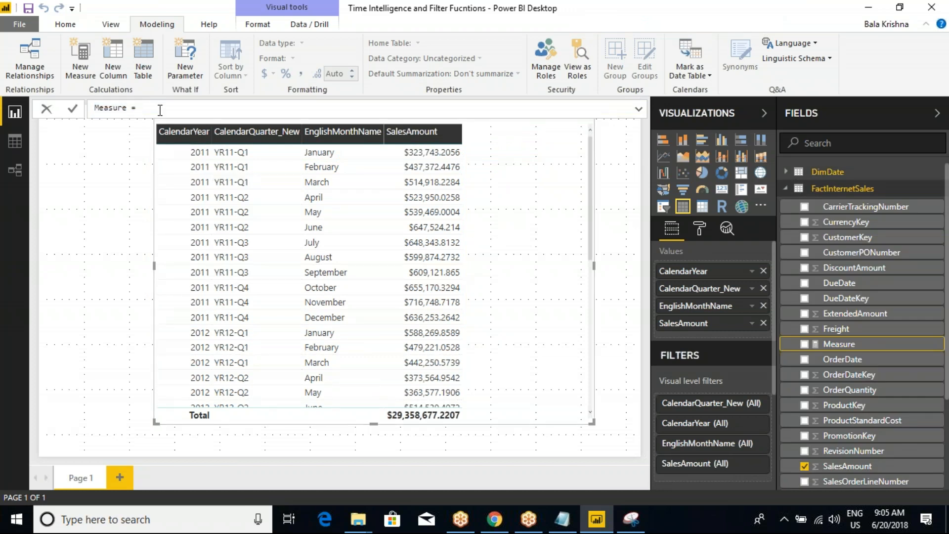
key("ctrl+a")
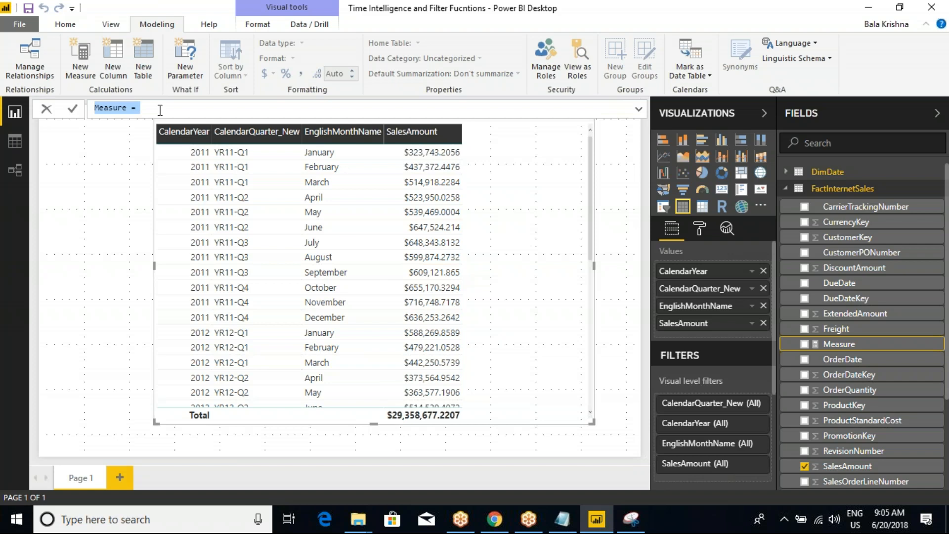
left_click(46, 109)
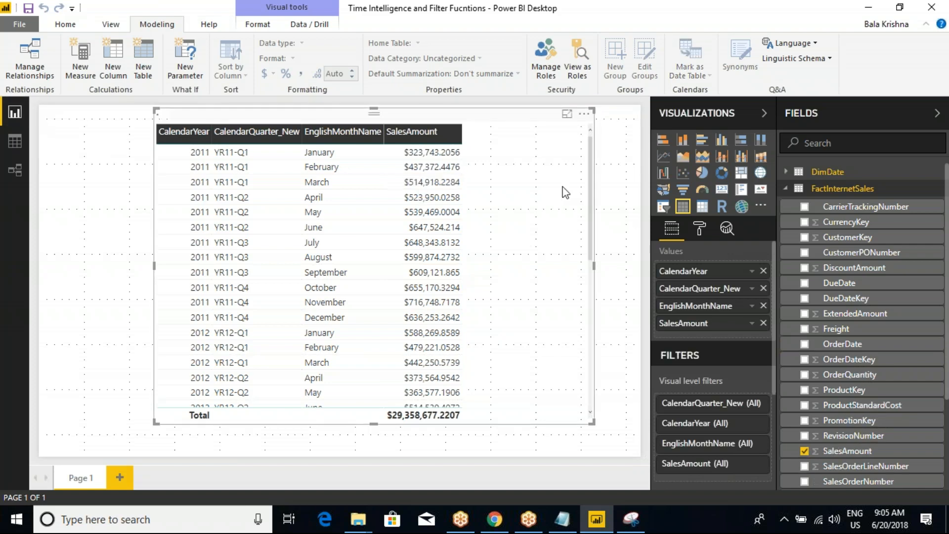
Create a new measure in FactInternetSales named TotalYTD and begin its formula with the TOTALYTD function.
right_click(840, 190)
left_click(778, 193)
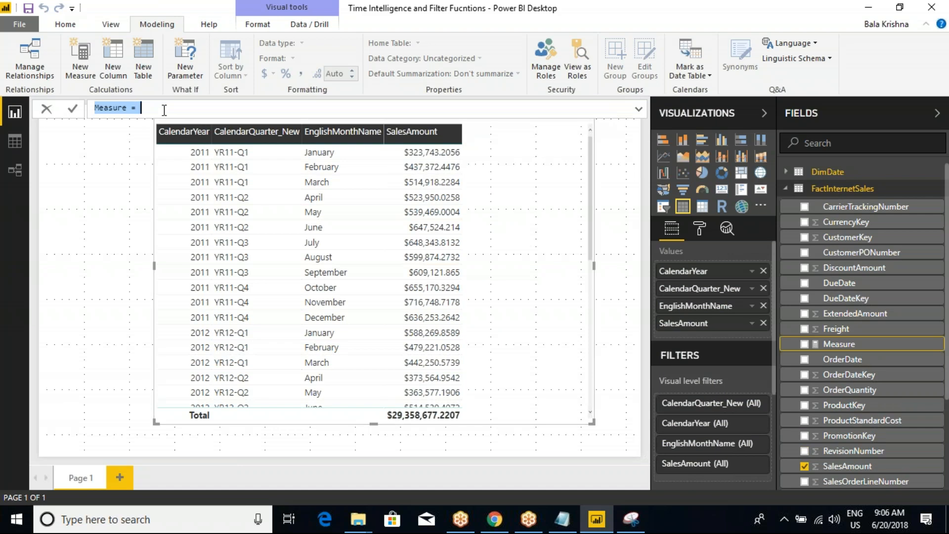
type("Tot")
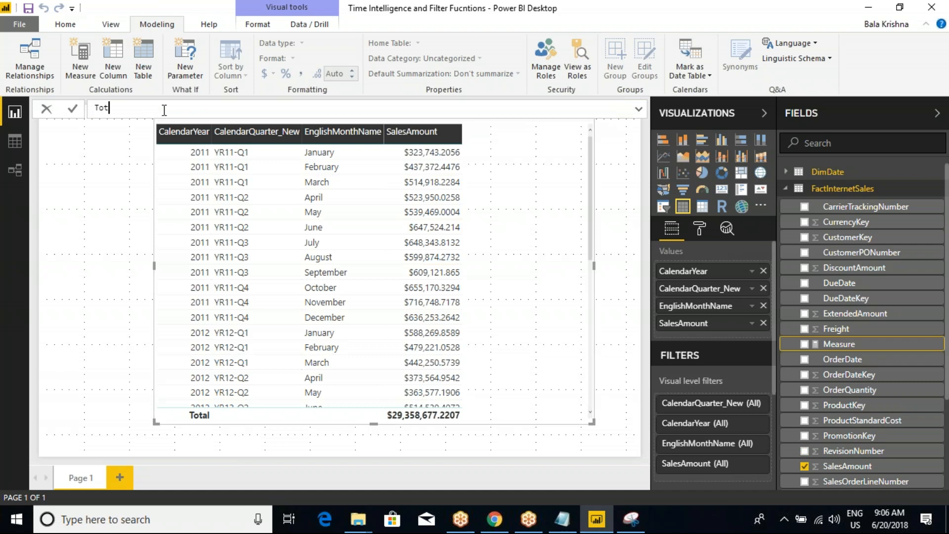
type("alYTD = total")
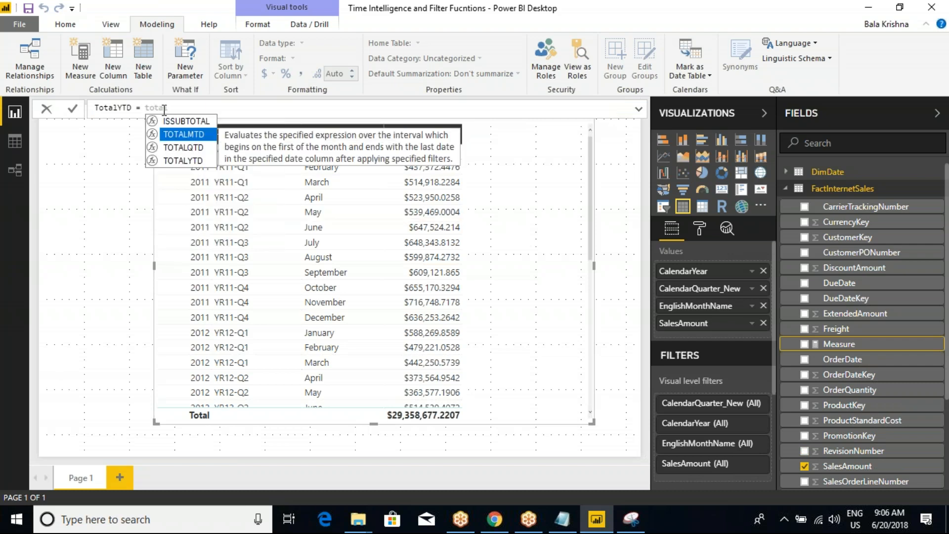
key("Tab")
key("BackSpace")
key("BackSpace")
key("BackSpace")
key("BackSpace")
type("y")
key("Tab")
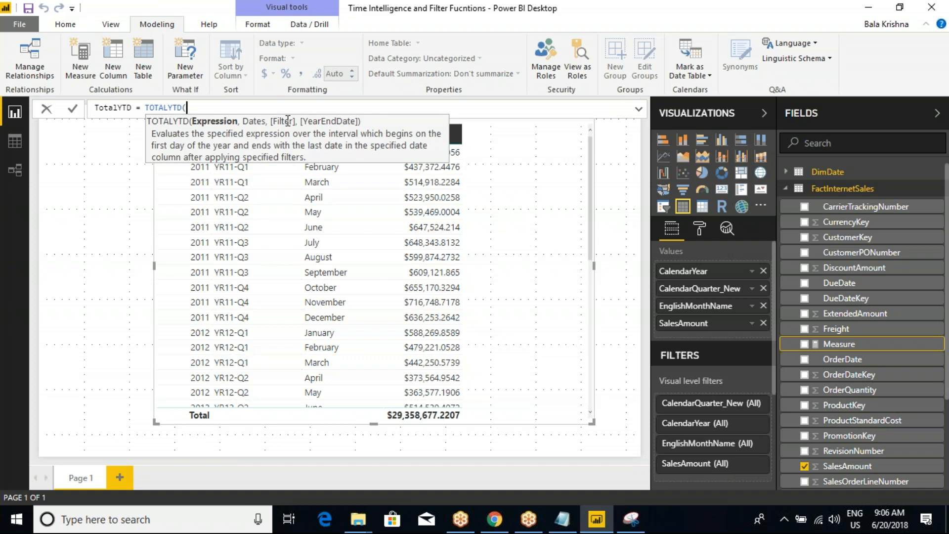
Complete the formula with SUM(FactInternetSales[SalesAmount]) and DimDate[FullDateAlternateKey], and add TotalYTD to the table visual after SalesAmount.
type("SUM(")
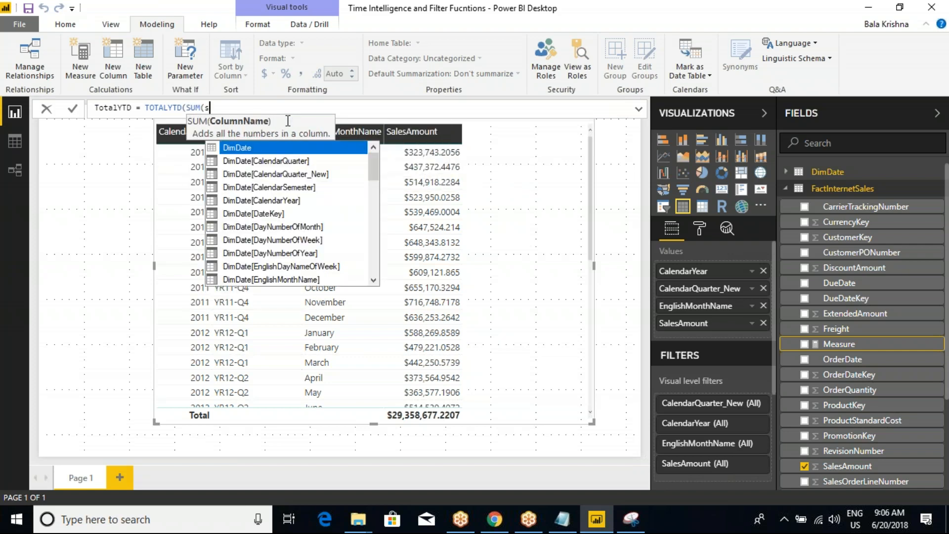
type("sales")
key("Tab")
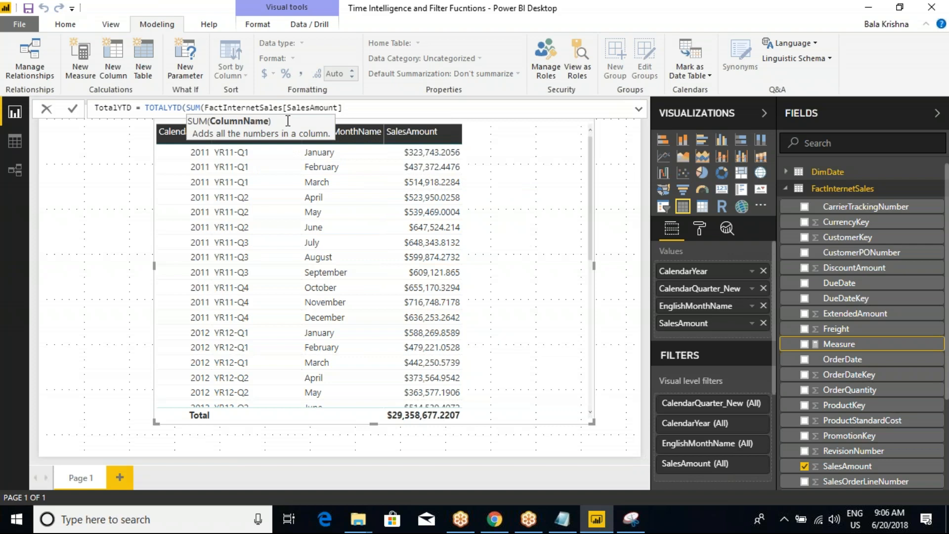
type("),")
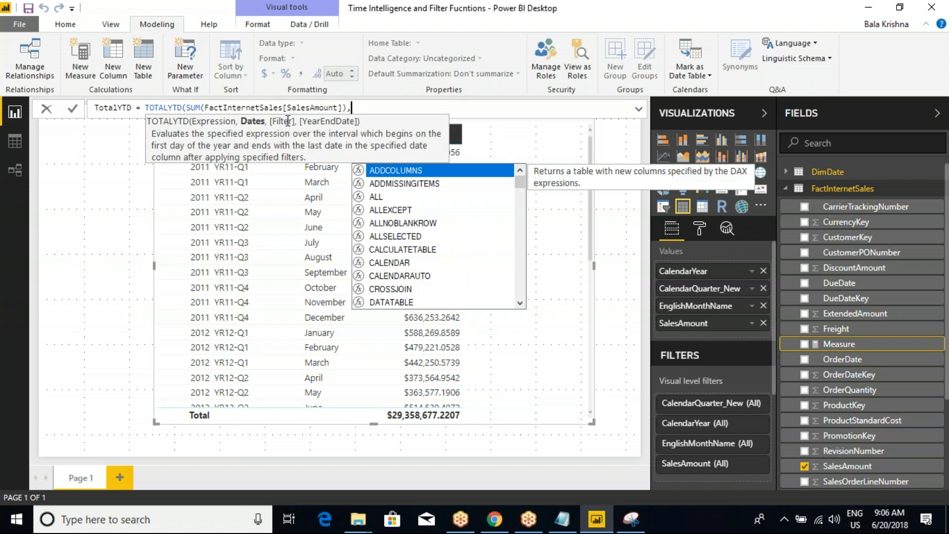
type("ful")
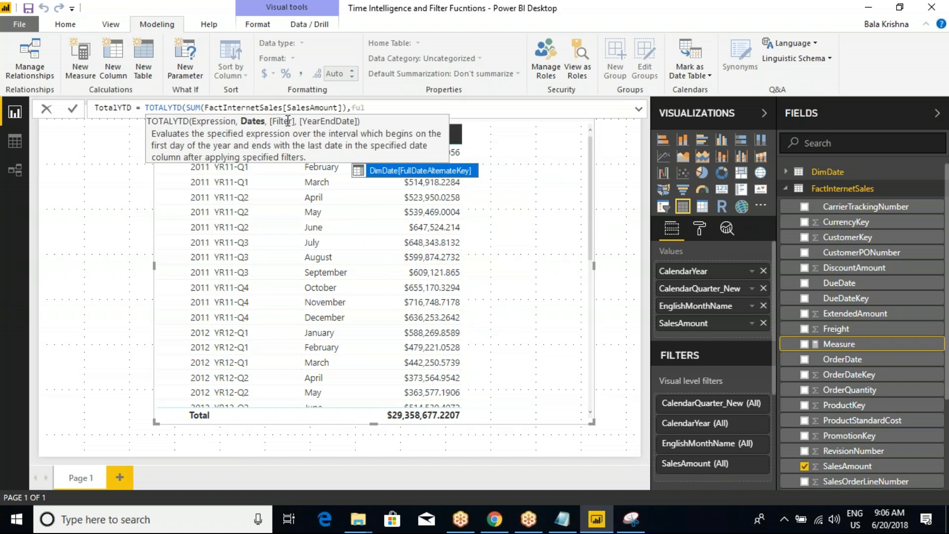
key("Tab")
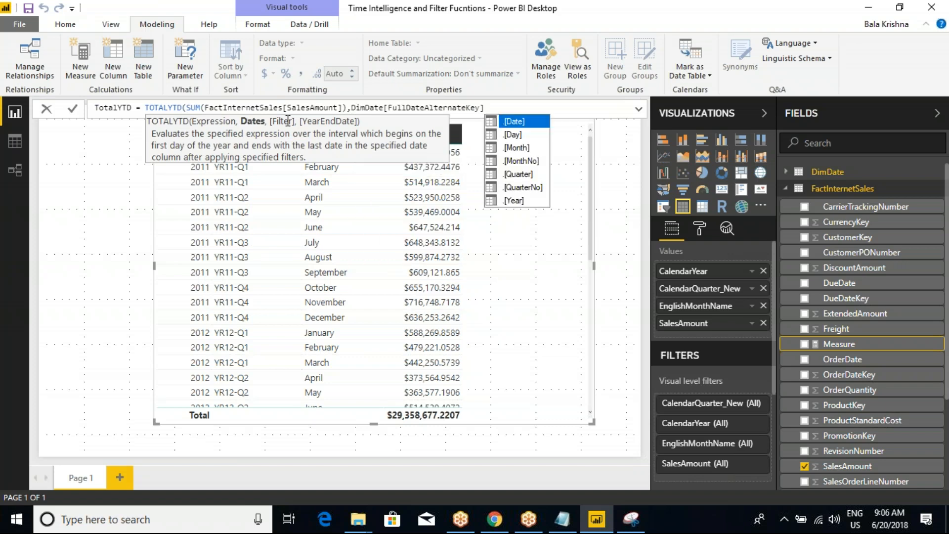
type(")")
key("Return")
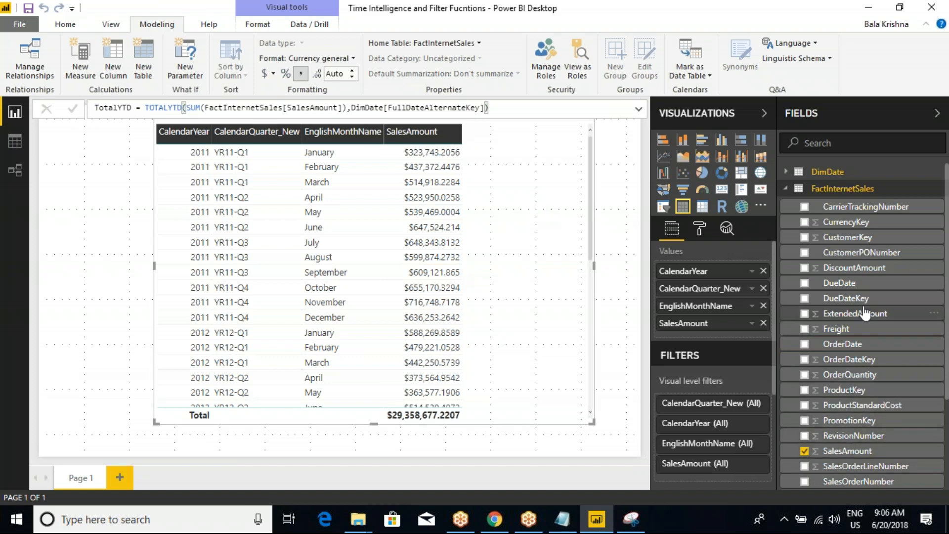
scroll(856, 350, "down", 3)
left_click_drag(839, 451, 720, 340)
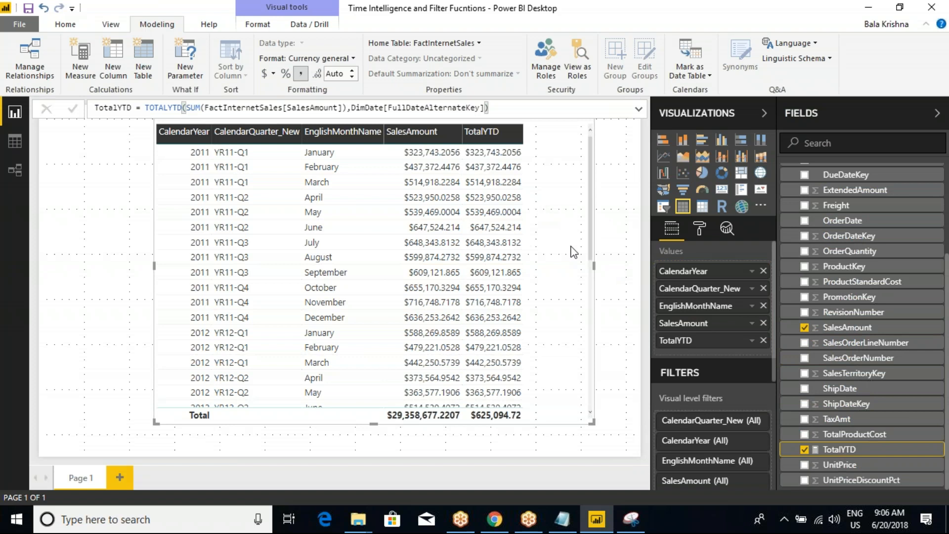
Outline the 2011 rows, mark the SalesAmount and TotalYTD values, box the SUM expression in the formula and clear the annotations.
left_click_drag(146, 120, 544, 327)
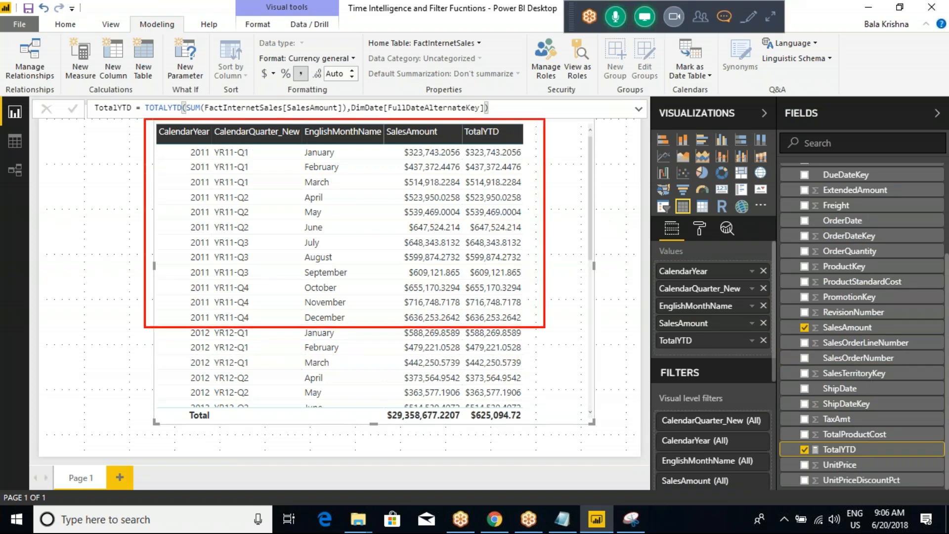
left_click_drag(414, 153, 421, 153)
mouse_move(473, 153)
left_mouse_down()
mouse_move(482, 153)
mouse_move(458, 167)
mouse_move(472, 179)
left_mouse_up()
left_click(480, 170)
left_click(441, 201)
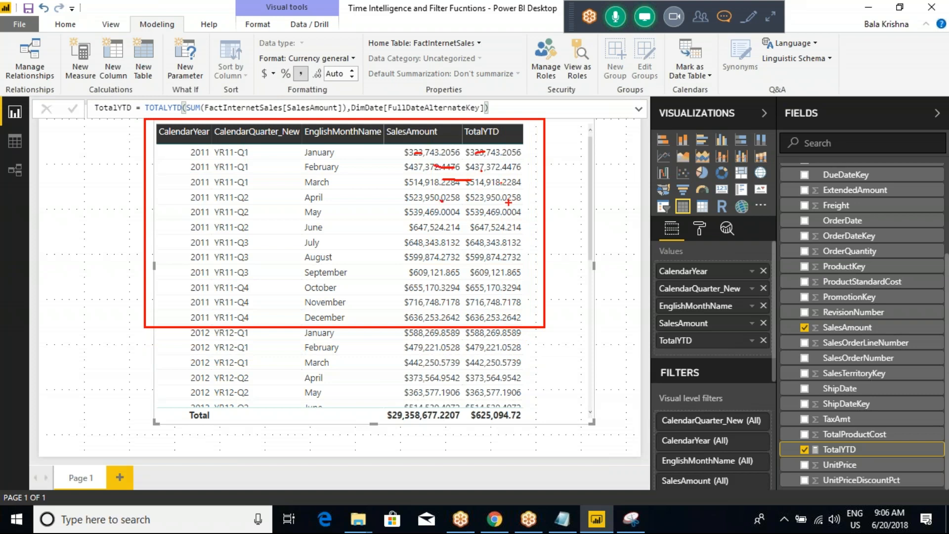
mouse_move(188, 95)
left_mouse_down()
mouse_move(236, 123)
mouse_move(338, 122)
left_mouse_up()
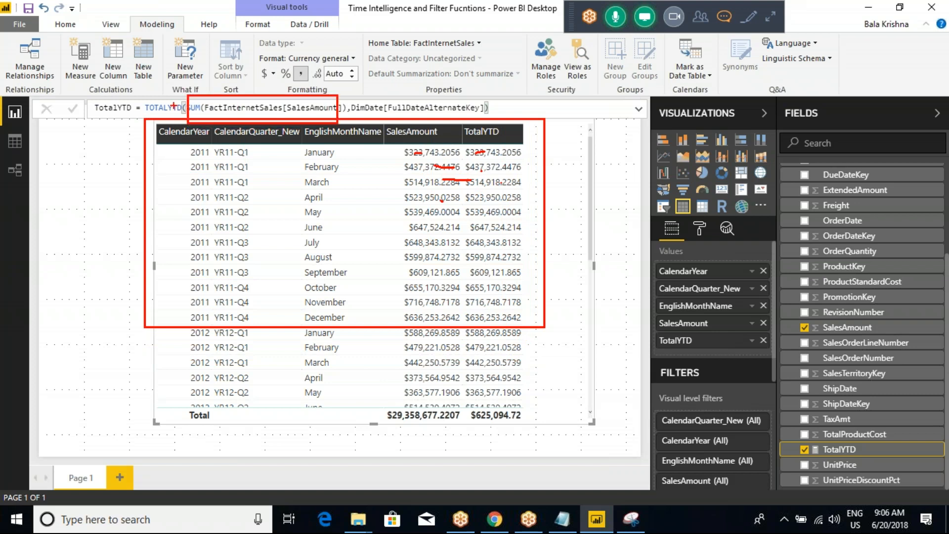
left_click_drag(161, 72, 160, 98)
key("Escape")
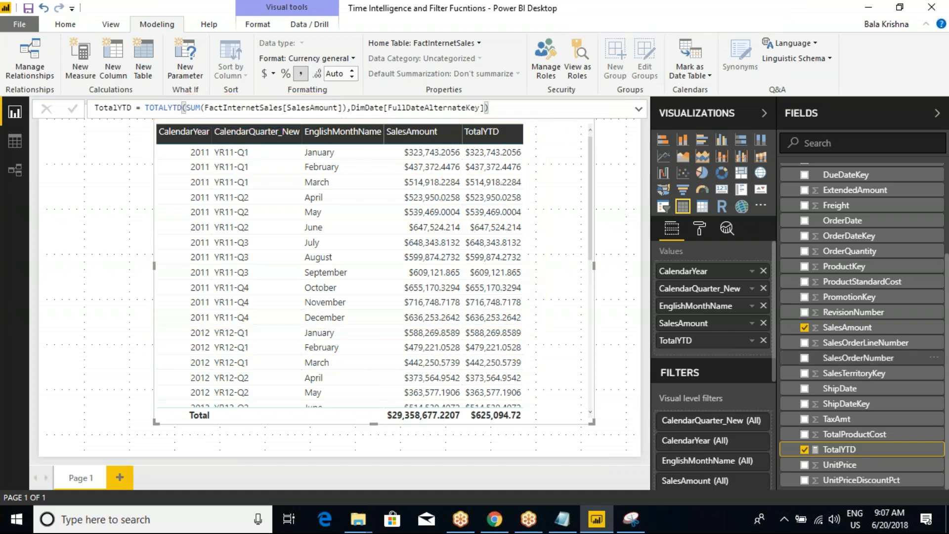
Try sorting the table by SalesAmount in both directions and restore the ascending order by CalendarYear.
left_click(414, 129)
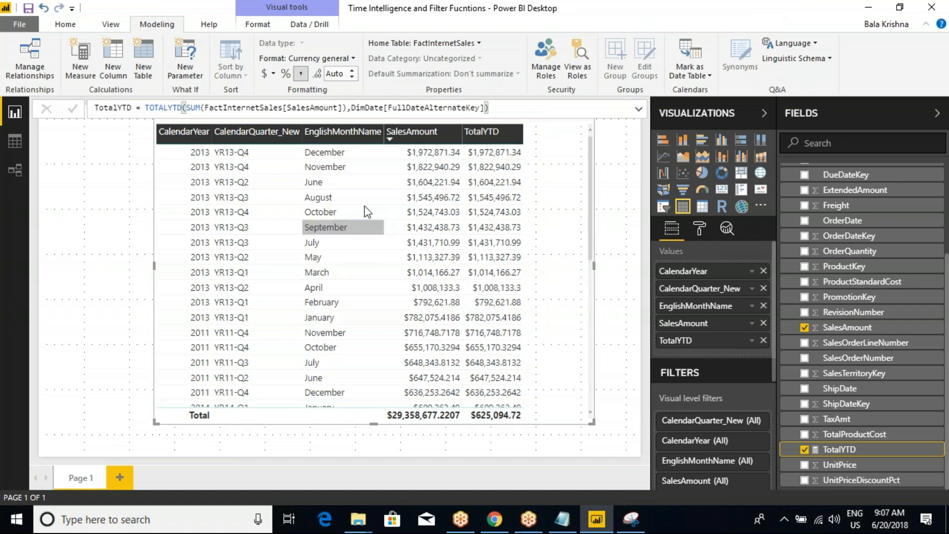
left_click(413, 131)
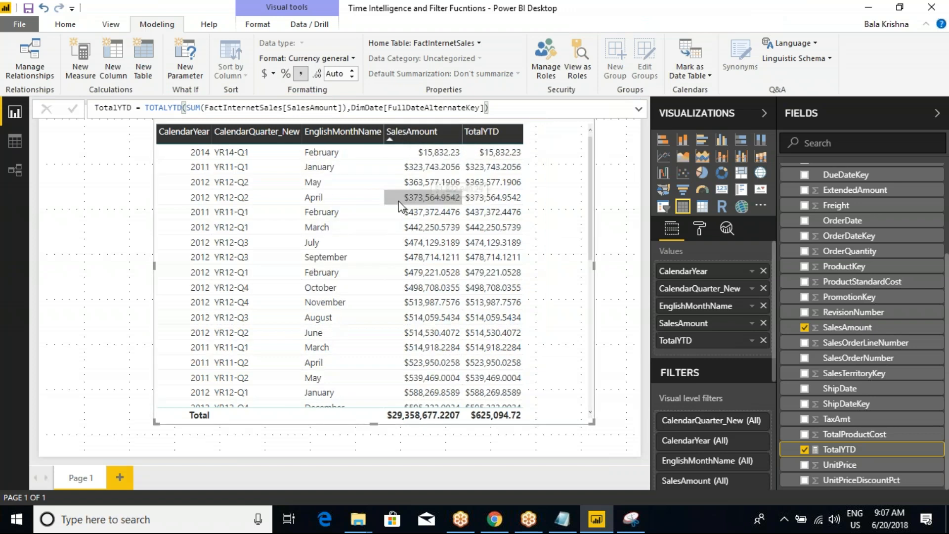
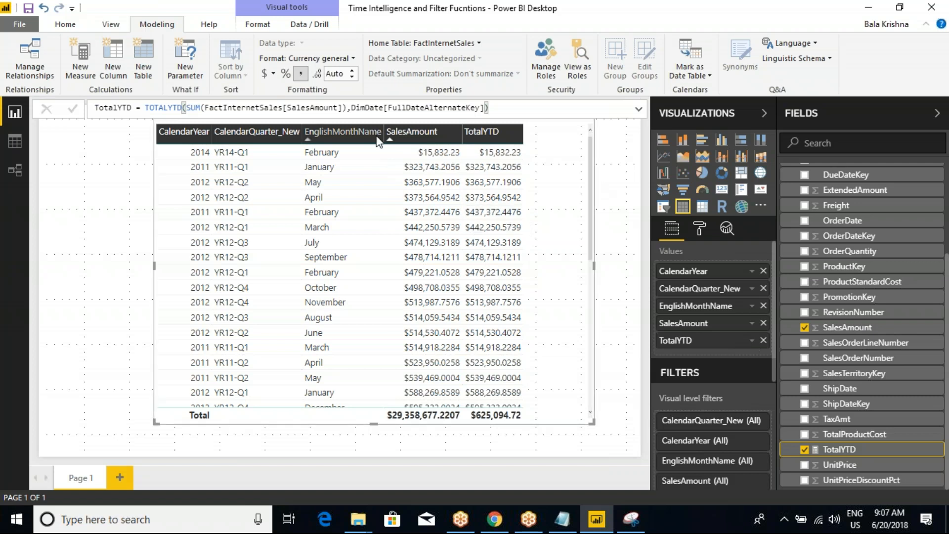
left_click(403, 141)
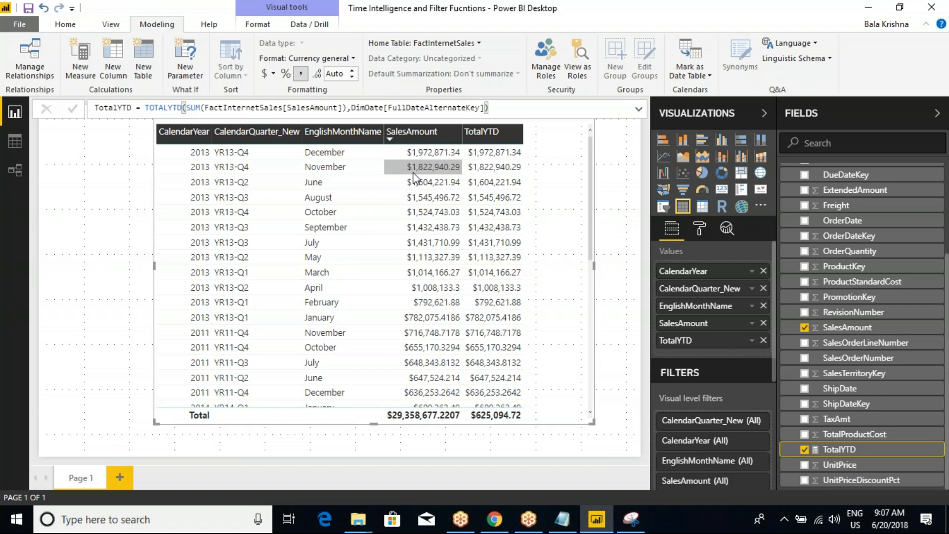
left_click(399, 132)
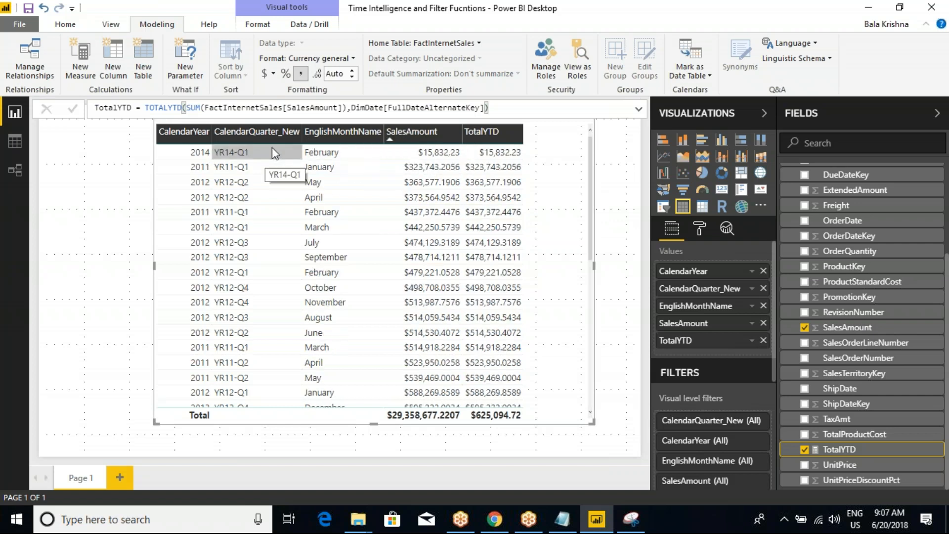
left_click(183, 129)
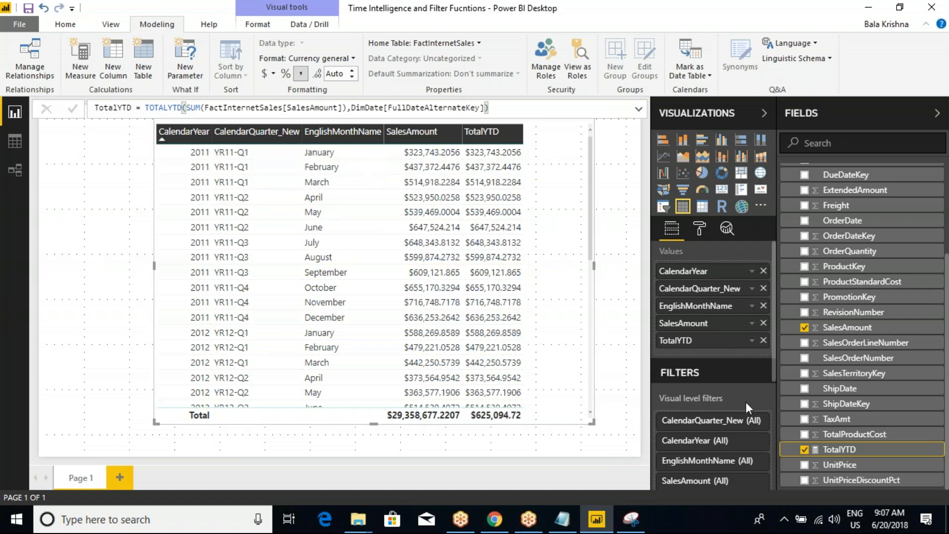
Check the DimDate table's options and properties, temporarily outlining the January and February 2011 TotalYTD values.
scroll(801, 276, "up", 3)
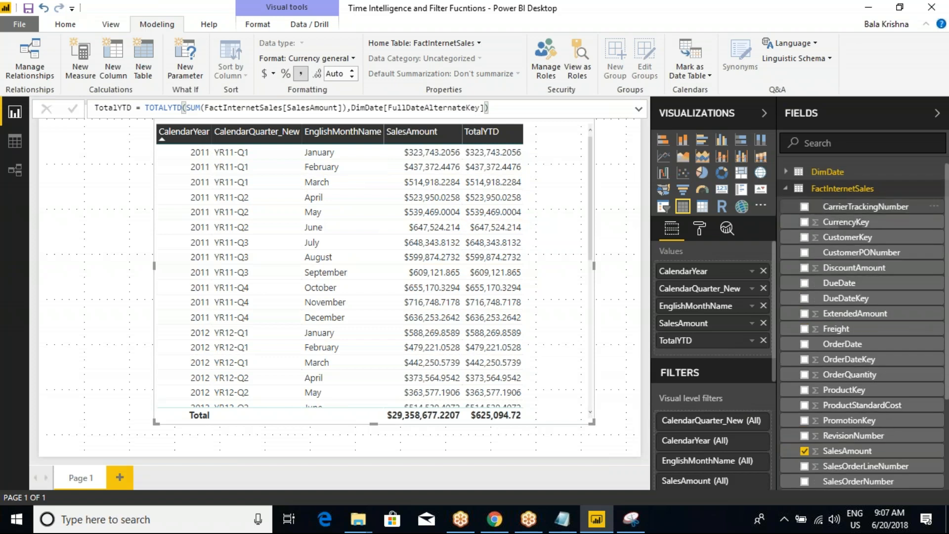
left_click(785, 190)
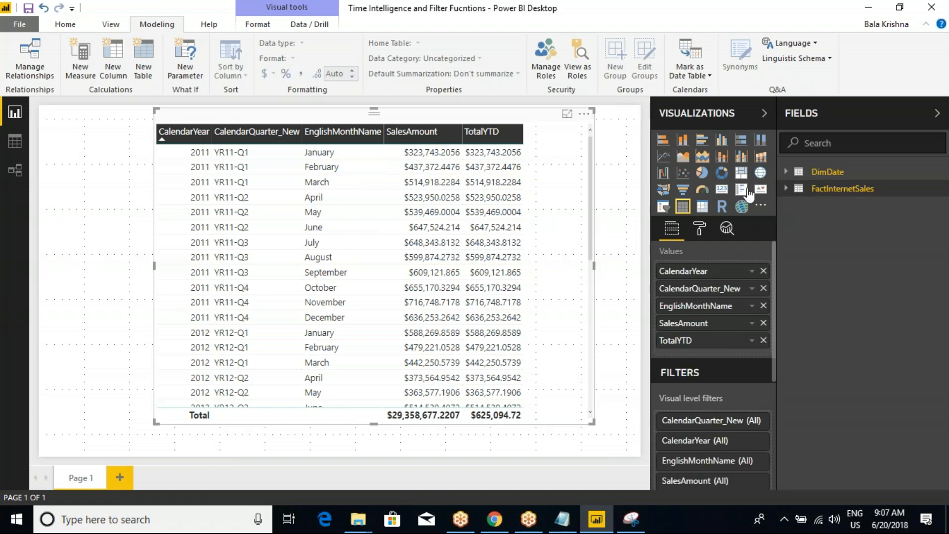
left_click(786, 172)
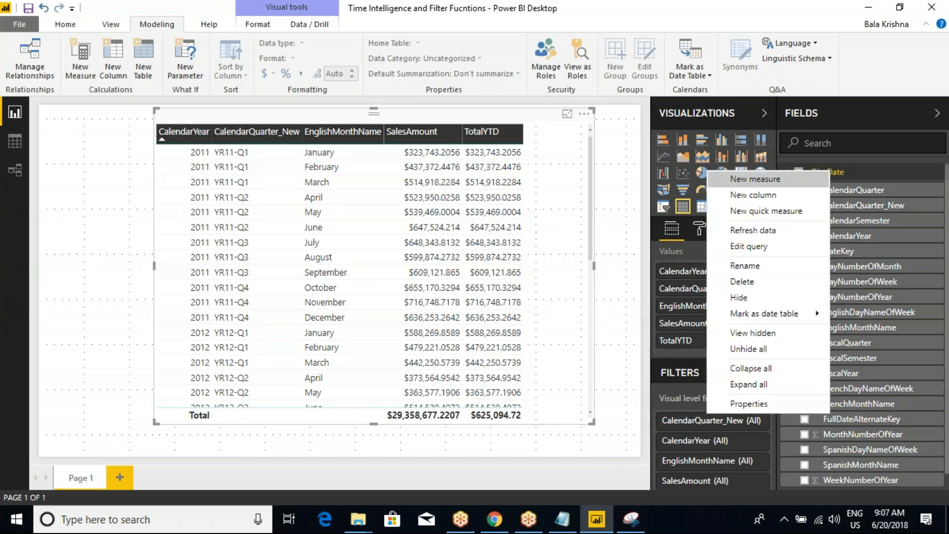
mouse_move(755, 316)
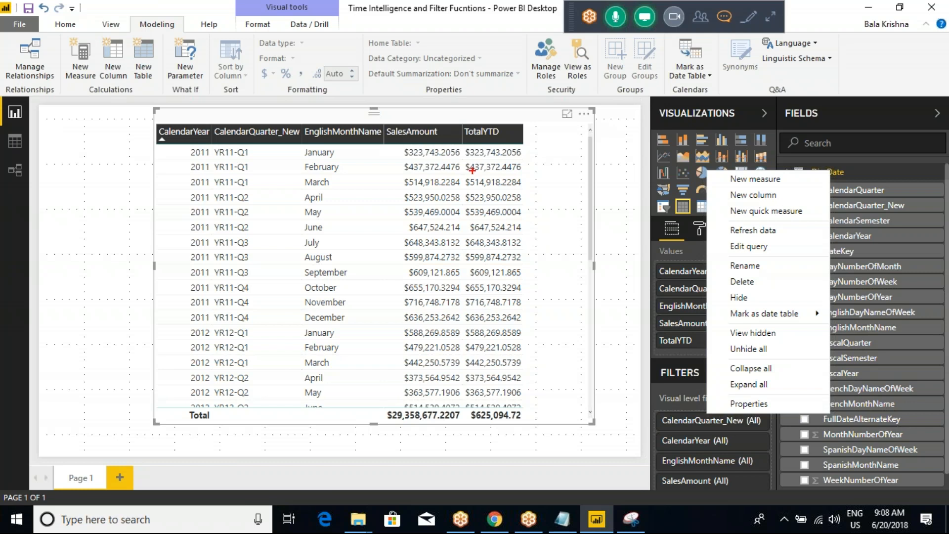
mouse_move(465, 147)
left_mouse_down()
mouse_move(496, 181)
mouse_move(545, 192)
mouse_move(532, 183)
left_mouse_up()
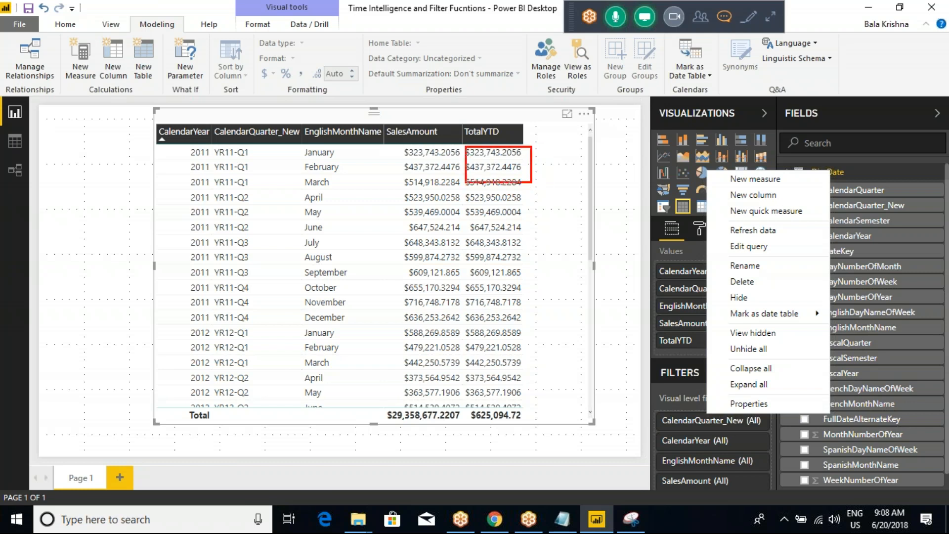
key("Escape")
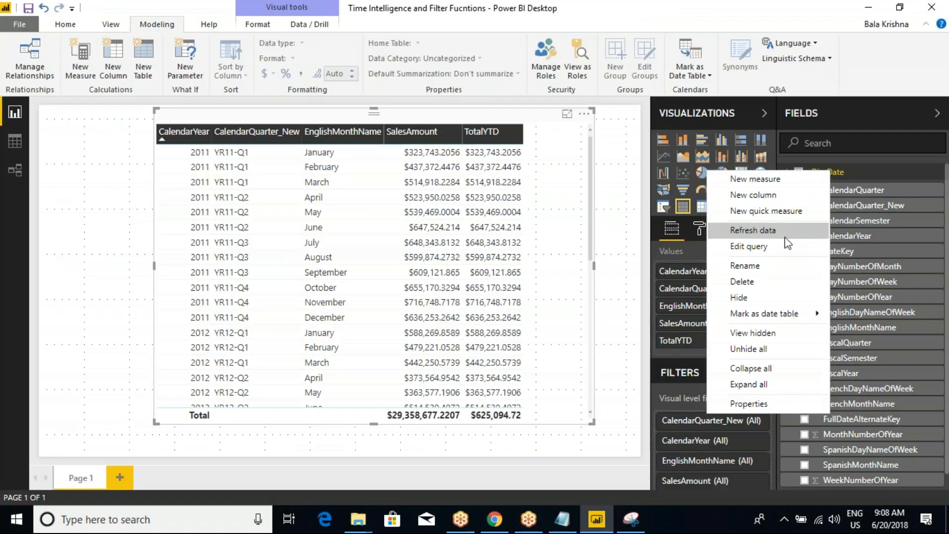
left_click(748, 403)
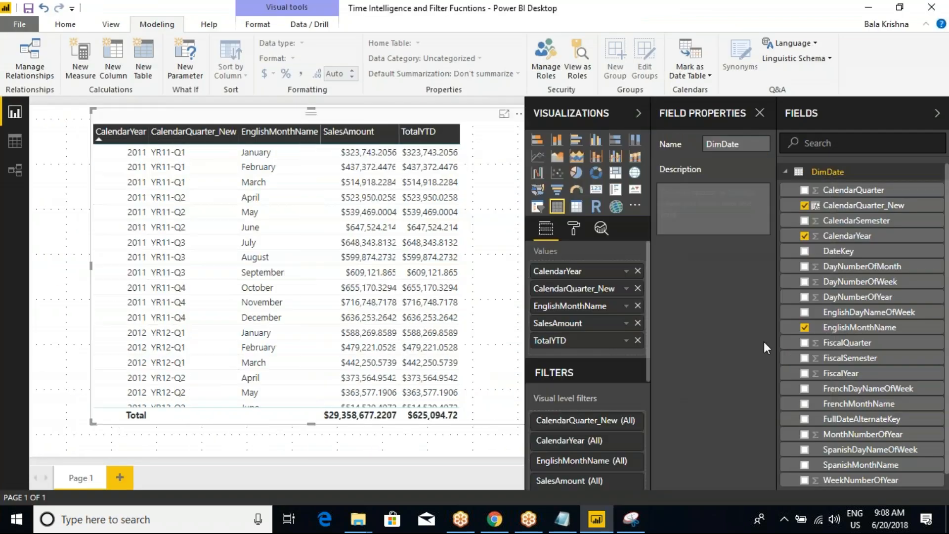
left_click(759, 114)
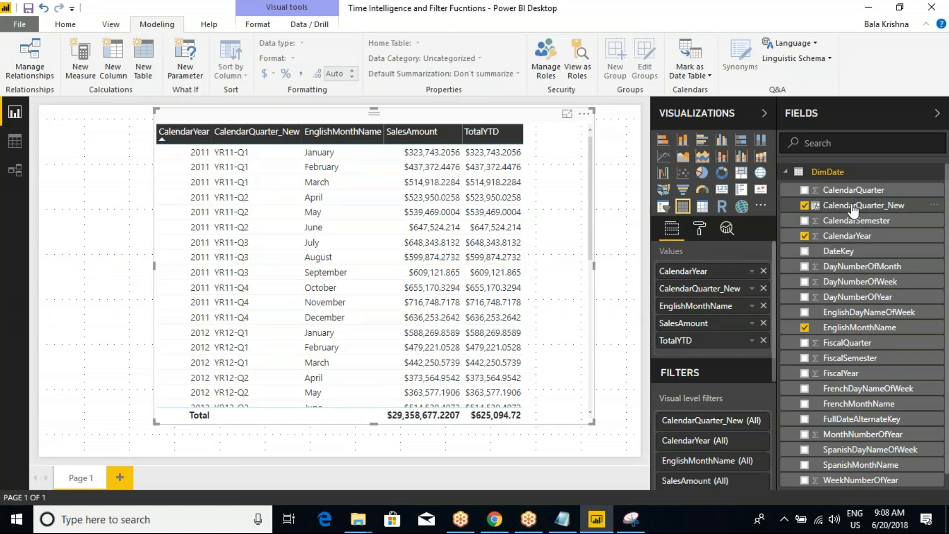
Collapse DimDate, expand FactInternetSales and display the formula of the TotalYTD measure.
left_click(785, 172)
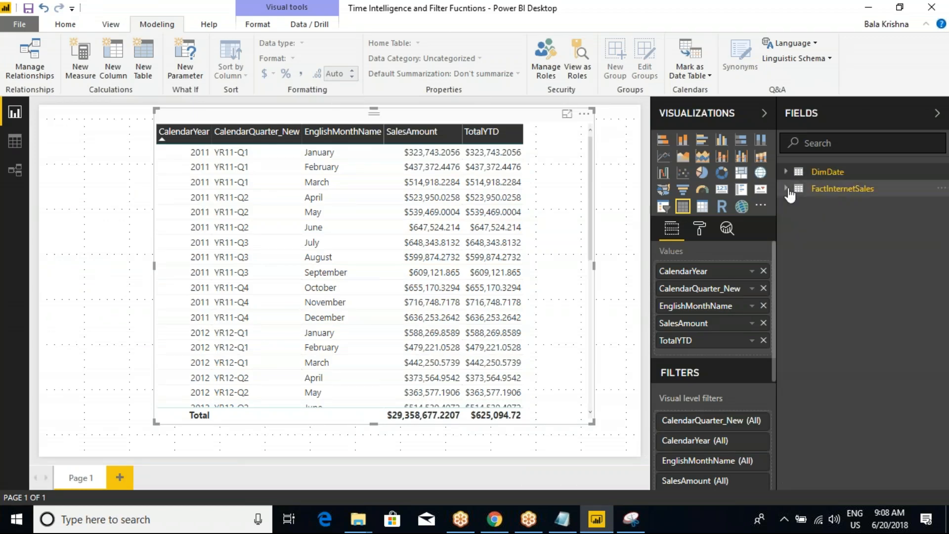
left_click(787, 188)
scroll(860, 392, "down", 1)
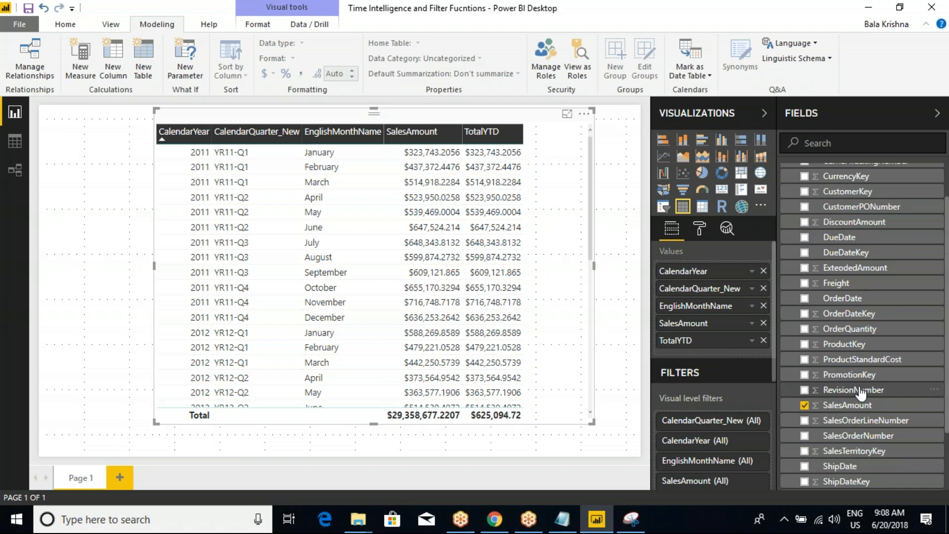
scroll(860, 392, "down", 2)
left_click(843, 450)
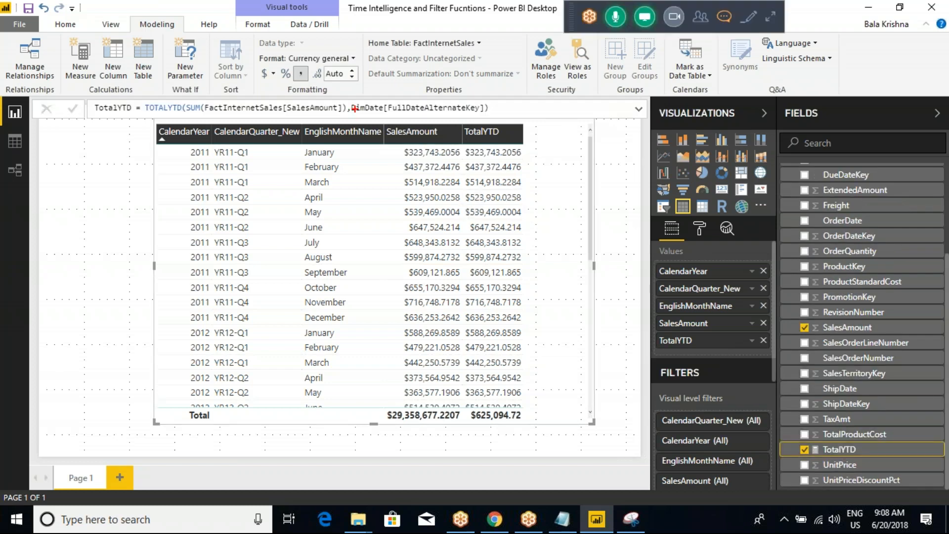
Box the DimDate[FullDateAlternateKey] argument in the TotalYTD formula and draw arrows linking it to the TOTALYTD function and the SalesAmount column.
mouse_move(348, 94)
left_mouse_down()
mouse_move(374, 115)
mouse_move(458, 111)
left_mouse_up()
key("Escape")
key("ctrl+2")
mouse_move(345, 93)
left_mouse_down()
mouse_move(457, 121)
mouse_move(500, 120)
left_mouse_up()
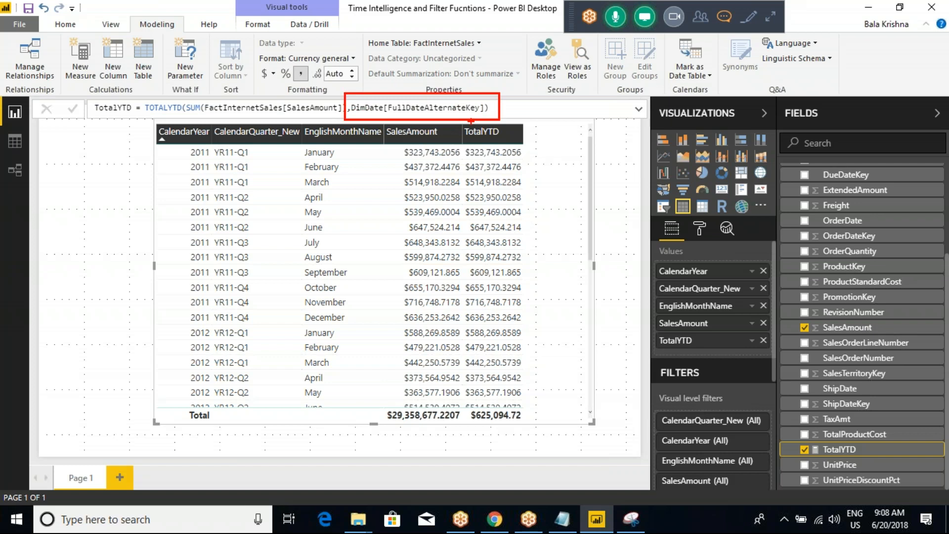
left_click_drag(175, 65, 181, 88)
mouse_move(174, 87)
left_mouse_down()
mouse_move(342, 39)
mouse_move(371, 84)
left_mouse_up()
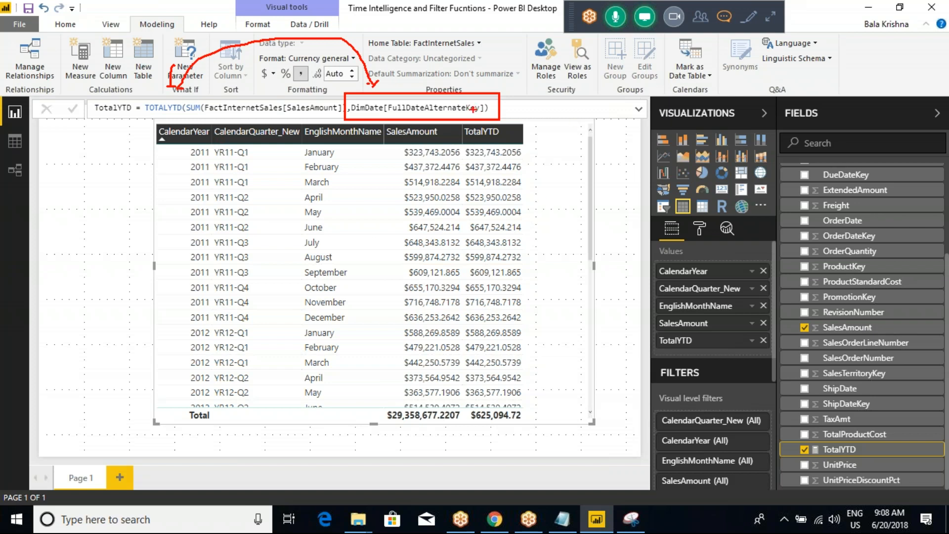
mouse_move(440, 104)
left_mouse_down()
mouse_move(430, 177)
mouse_move(439, 184)
left_mouse_up()
left_click_drag(472, 69, 462, 92)
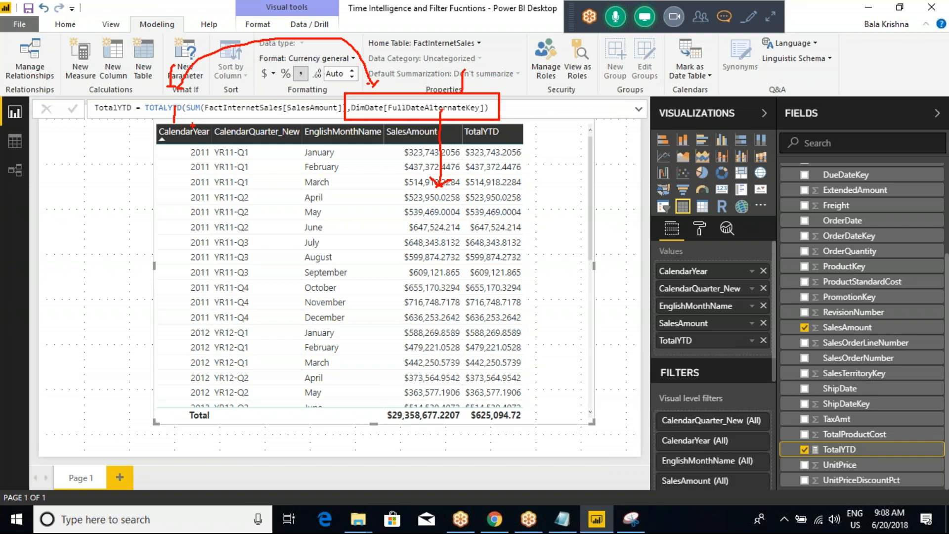
Mark DimDate as a date table with FullDateAlternateKey as its date column.
scroll(863, 217, "up", 5)
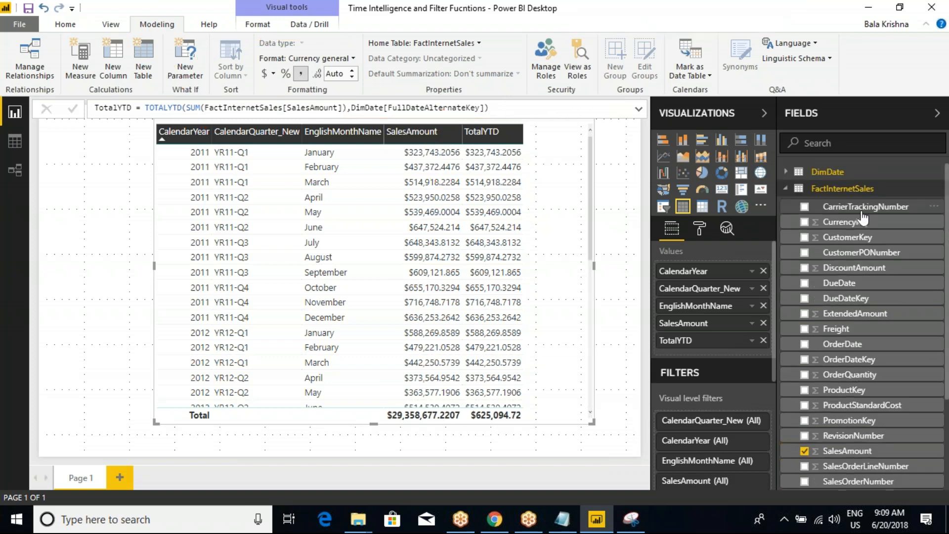
left_click(786, 188)
left_click(786, 171)
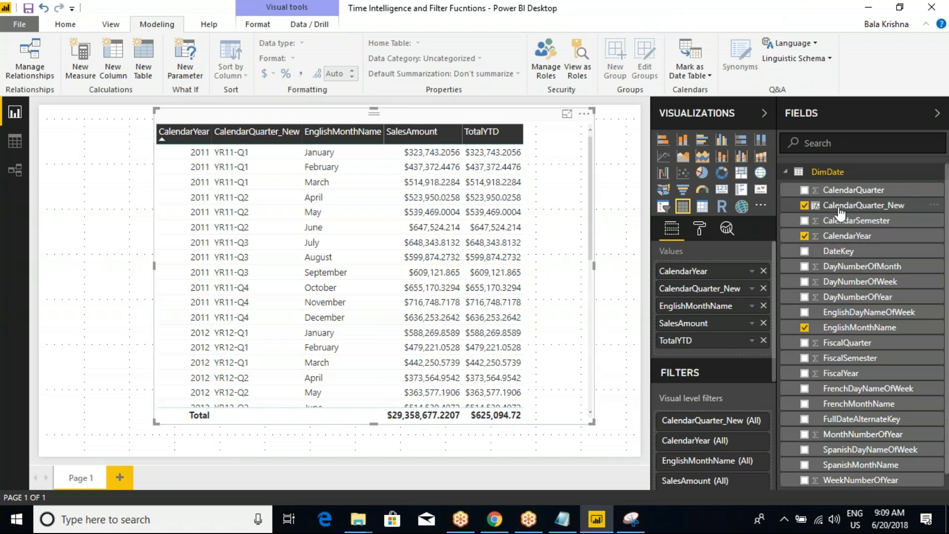
right_click(827, 178)
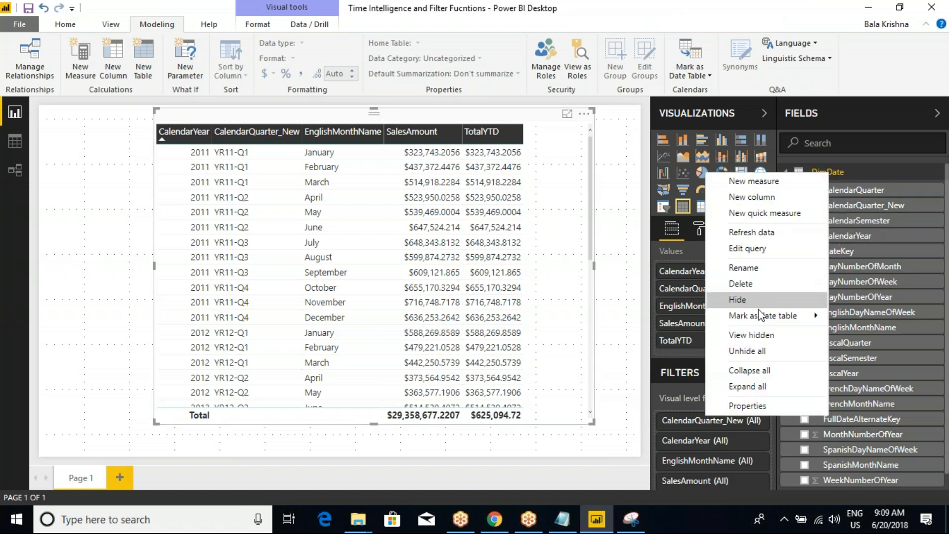
mouse_move(762, 317)
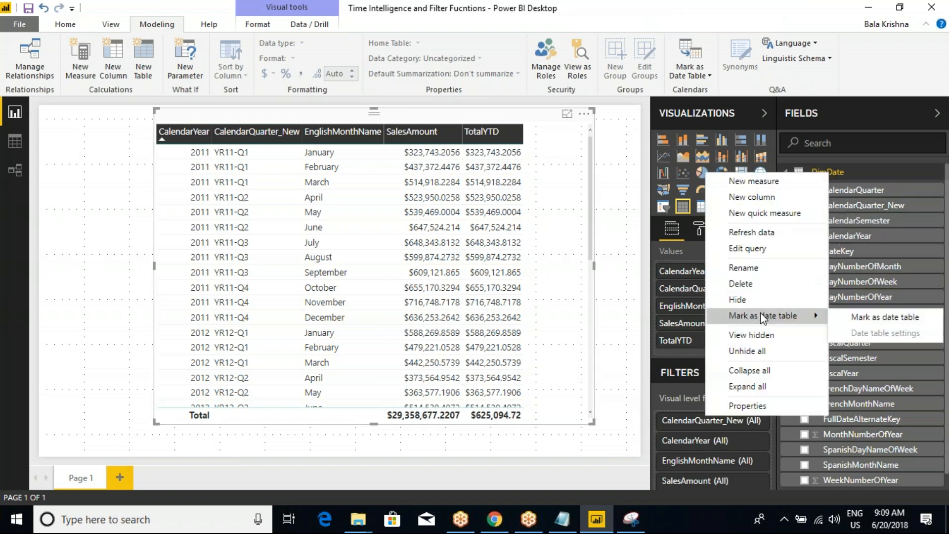
left_click(879, 317)
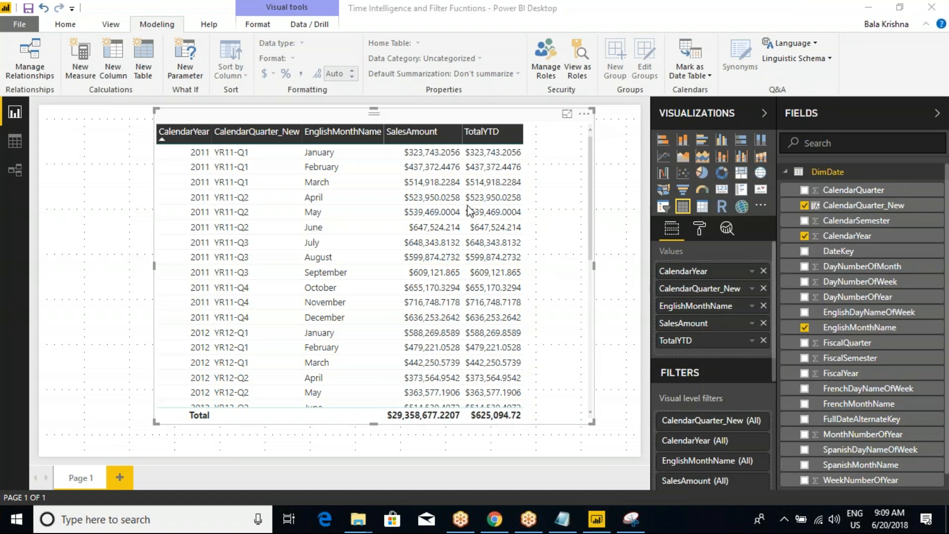
left_click(396, 244)
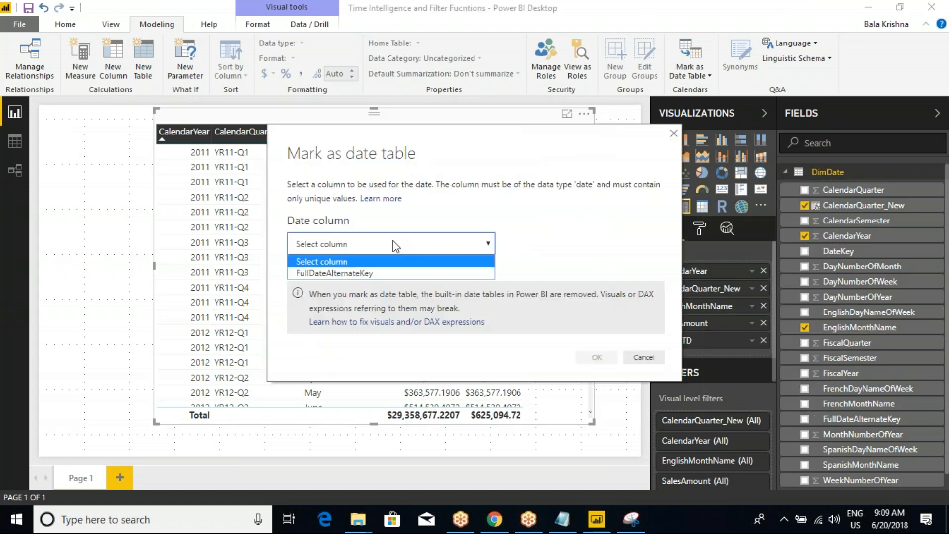
left_click(327, 273)
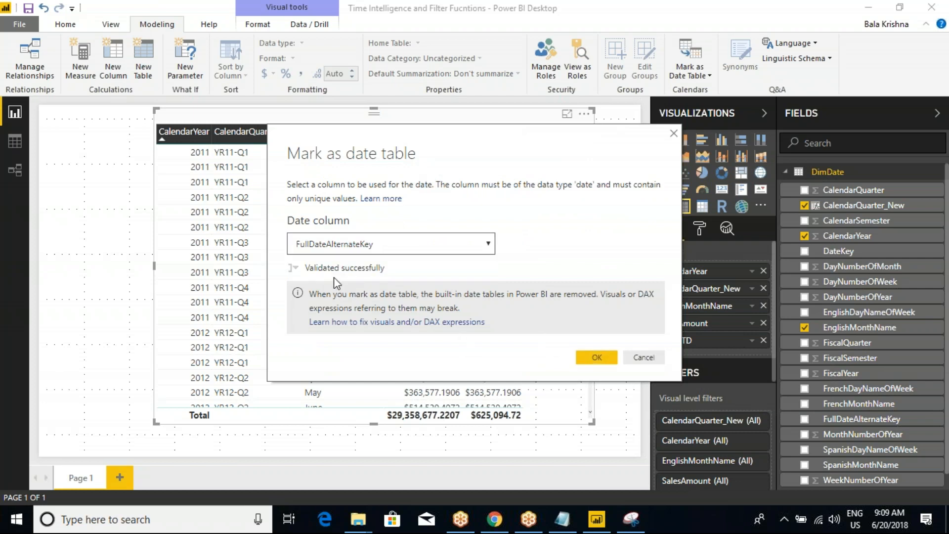
left_click(593, 358)
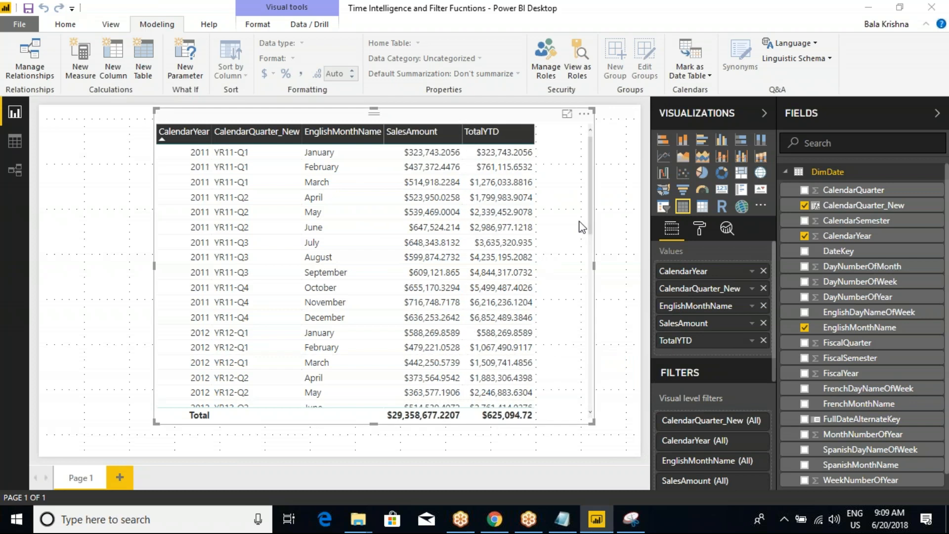
Outline the TotalYTD column, bracket the January and February 2011 sales, mark the cumulative values through May and clear the annotations.
key("ctrl+2")
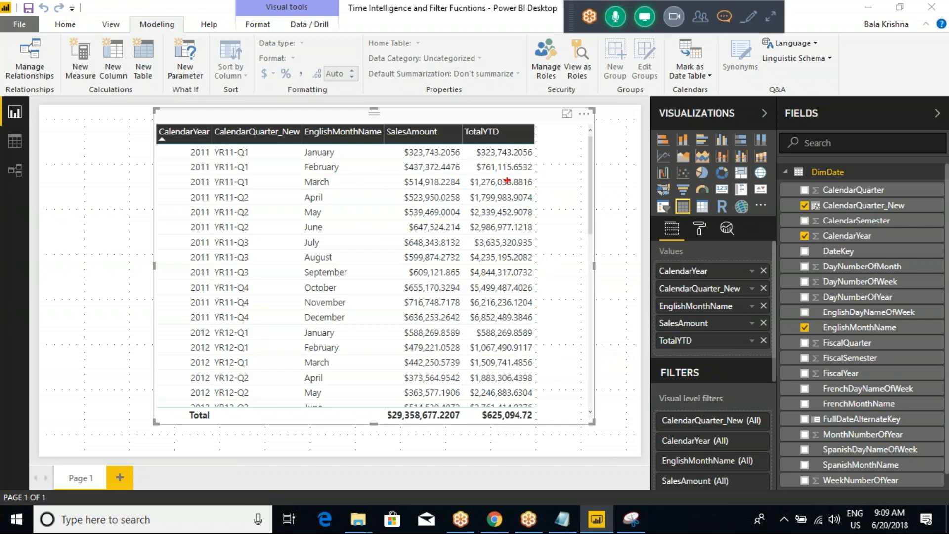
mouse_move(454, 110)
left_mouse_down()
mouse_move(511, 203)
mouse_move(553, 240)
left_mouse_up()
key("Escape")
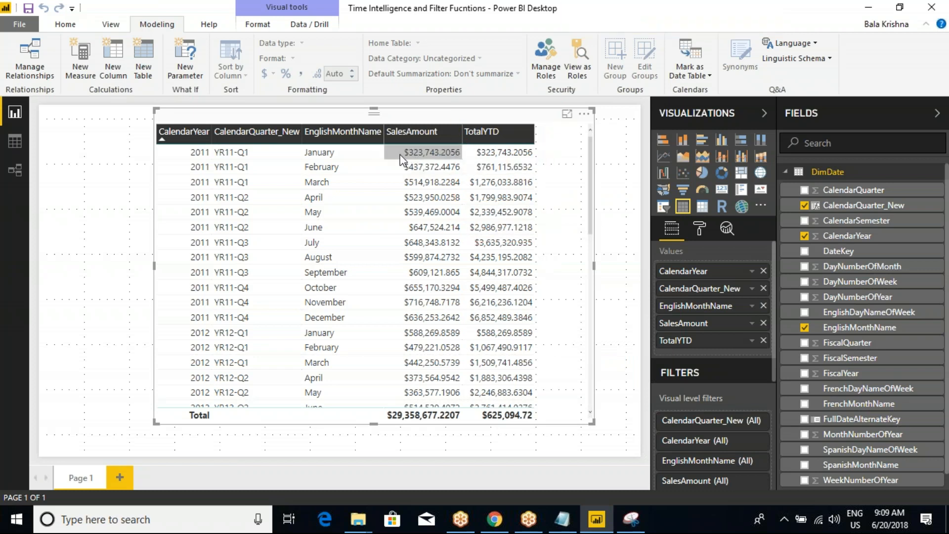
key("ctrl+2")
left_click_drag(388, 170, 401, 173)
left_click_drag(519, 169, 563, 163)
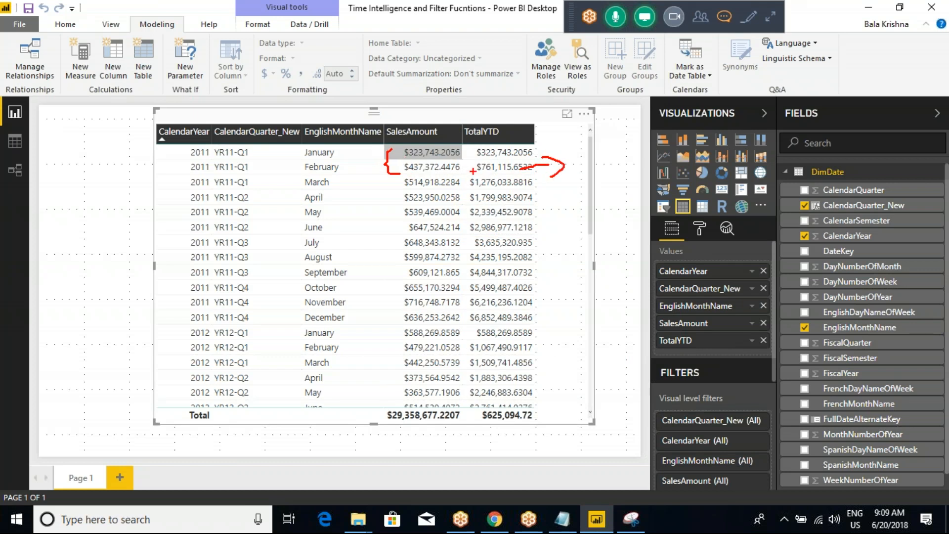
mouse_move(471, 171)
left_mouse_down()
mouse_move(452, 179)
mouse_move(486, 184)
left_mouse_up()
mouse_move(477, 200)
left_mouse_down()
mouse_move(443, 209)
mouse_move(500, 220)
left_mouse_up()
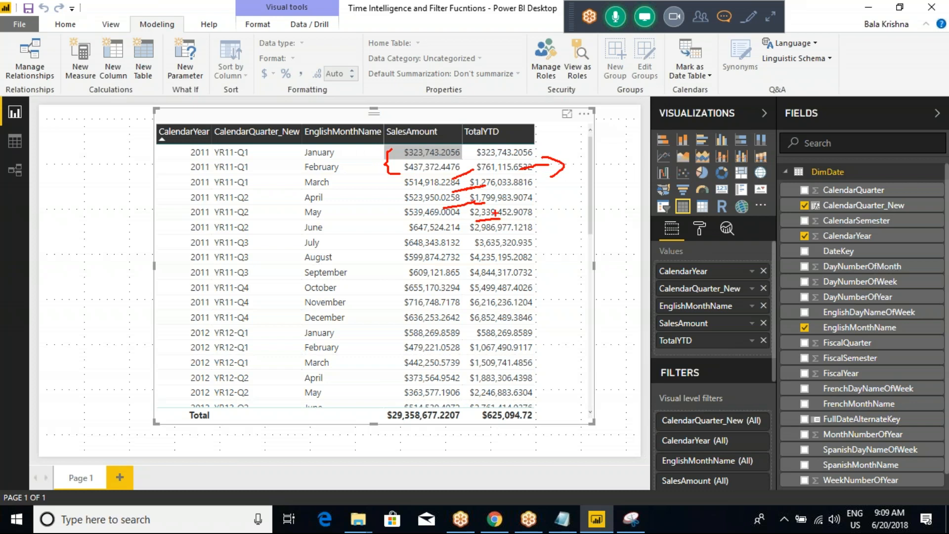
key("Escape")
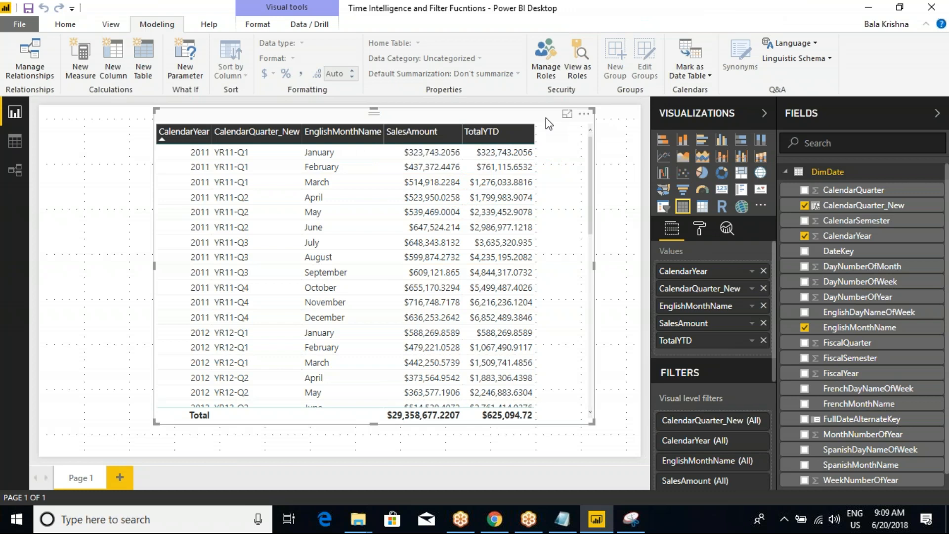
Switch to the other open window, highlight text there and return to the Power BI report.
key("alt+Tab")
left_click_drag(37, 248, 320, 288)
left_click(320, 288)
left_click_drag(39, 258, 282, 275)
key("alt+Tab")
Check the table visual's options and save the report.
left_click(585, 114)
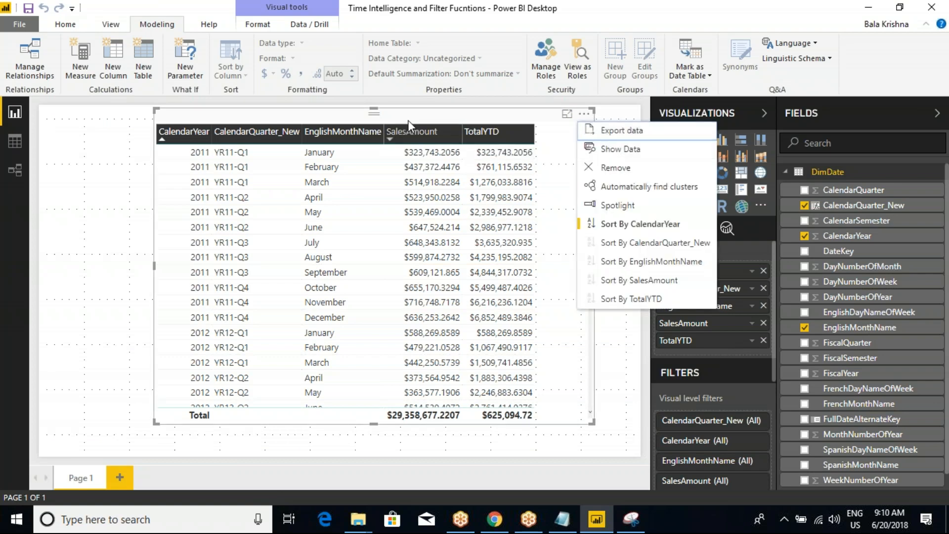
left_click(422, 114)
key("ctrl+s")
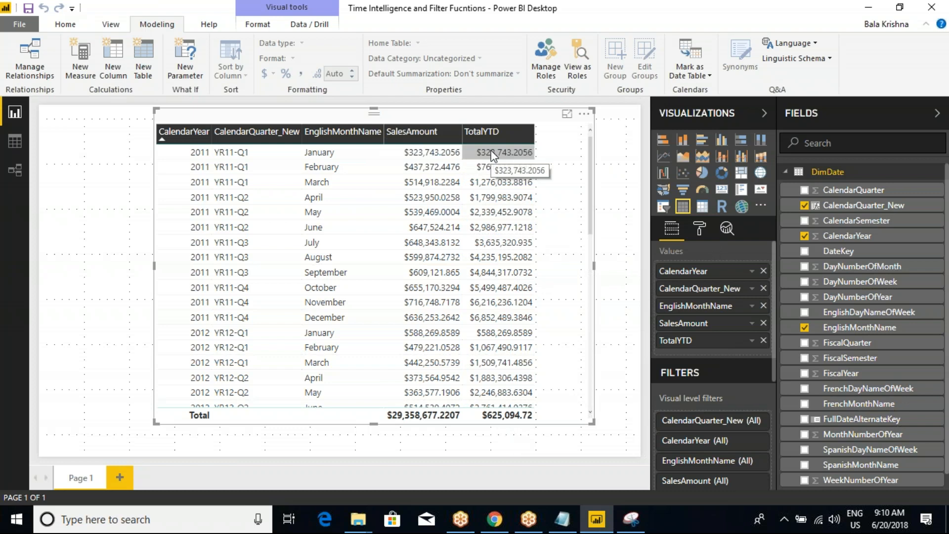
Bracket the YR11-Q1 rows, mark the April 2011 quarter change and points beside TotalYTD, and clear the annotations.
key("ctrl+2")
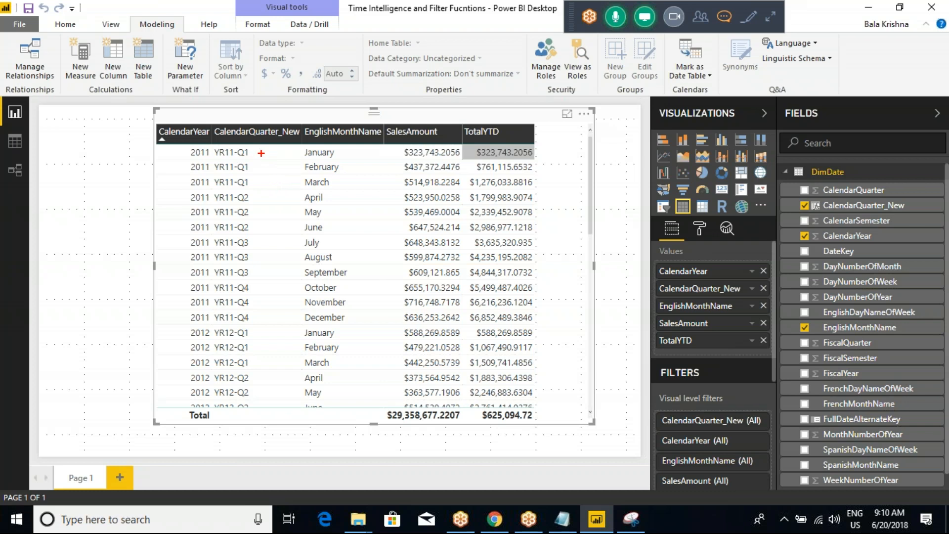
left_click_drag(260, 153, 269, 169)
left_click_drag(256, 201, 290, 200)
left_click_drag(557, 156, 542, 155)
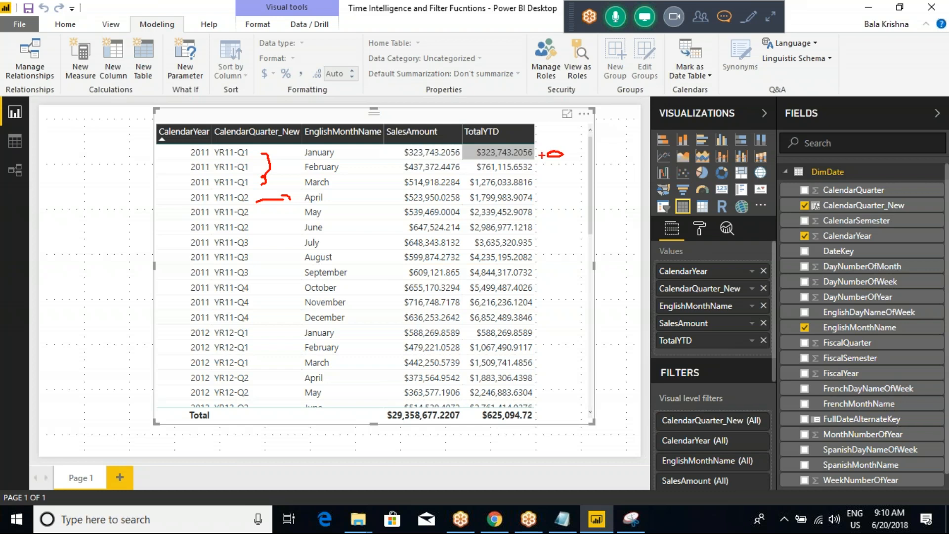
left_click_drag(564, 195, 563, 200)
left_click_drag(552, 256, 578, 257)
key("Escape")
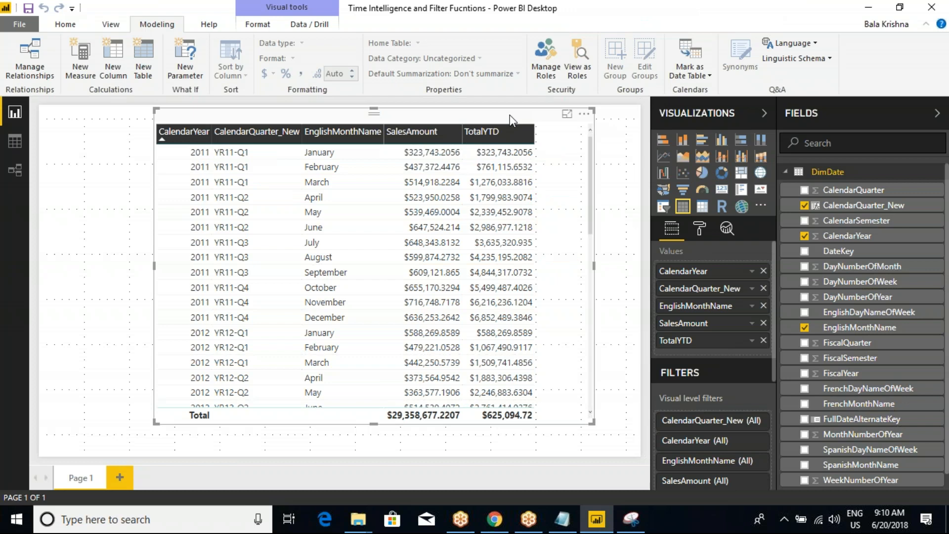
Box the January 2011 and January 2012 rows, mark the yearly restart of TotalYTD and clear the annotations.
key("ctrl+2")
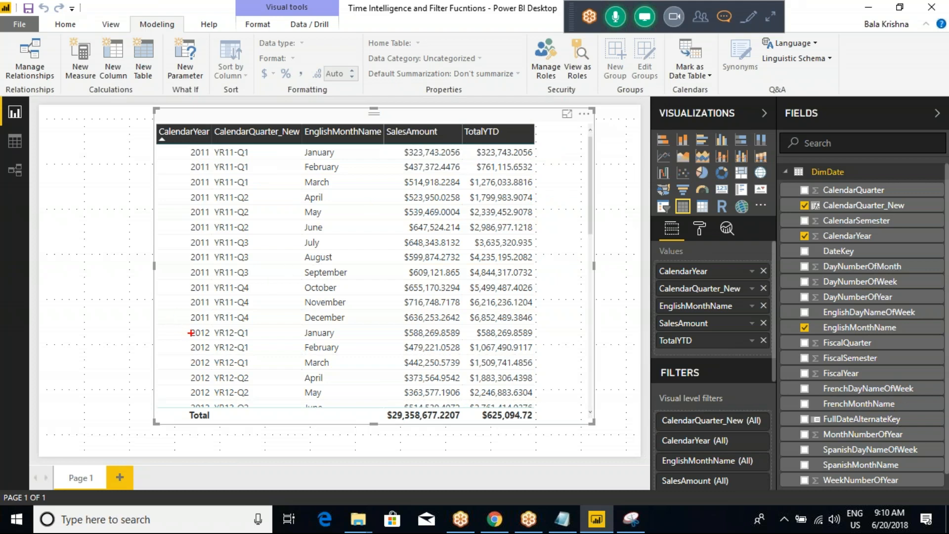
mouse_move(177, 324)
left_mouse_down()
mouse_move(246, 346)
mouse_move(517, 356)
mouse_move(567, 344)
left_mouse_up()
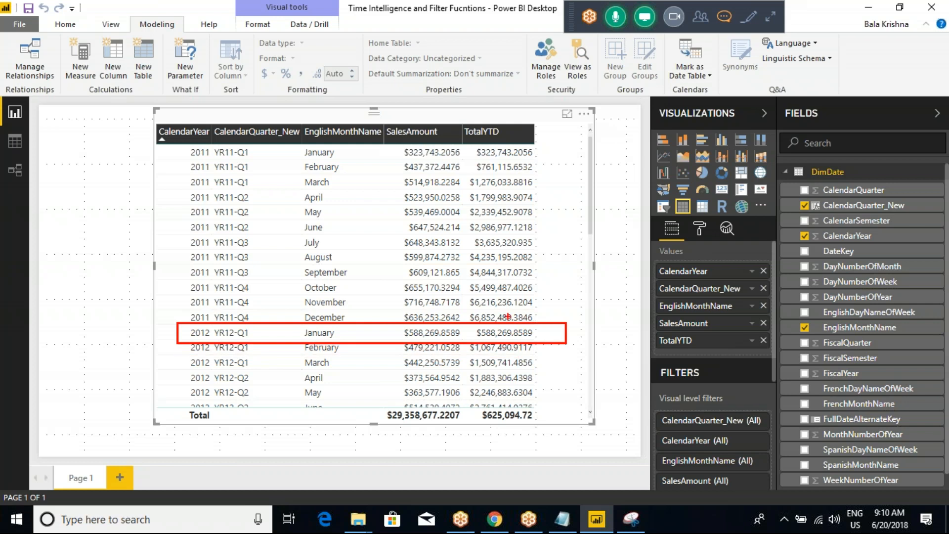
mouse_move(165, 144)
left_mouse_down()
mouse_move(554, 166)
mouse_move(540, 161)
left_mouse_up()
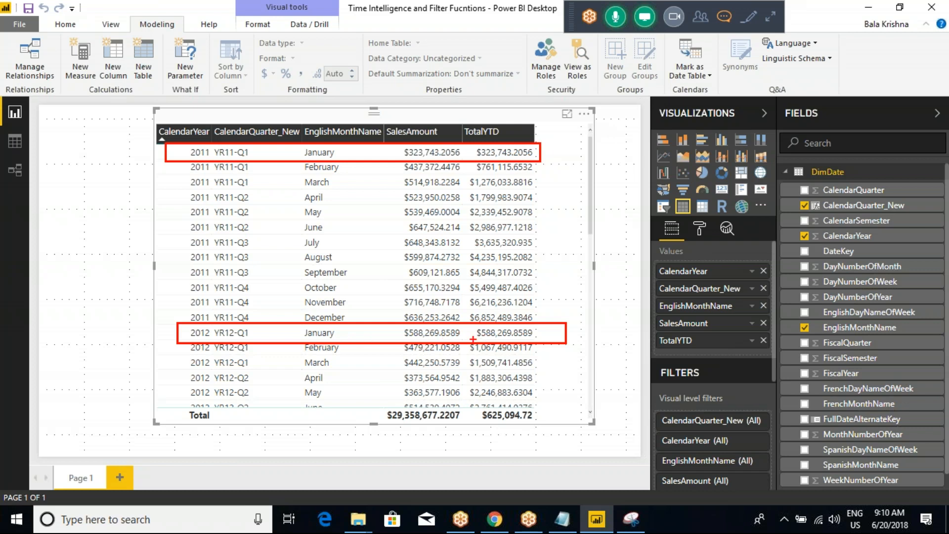
left_click_drag(471, 352, 494, 351)
left_click_drag(490, 98, 488, 122)
left_click_drag(199, 150, 216, 154)
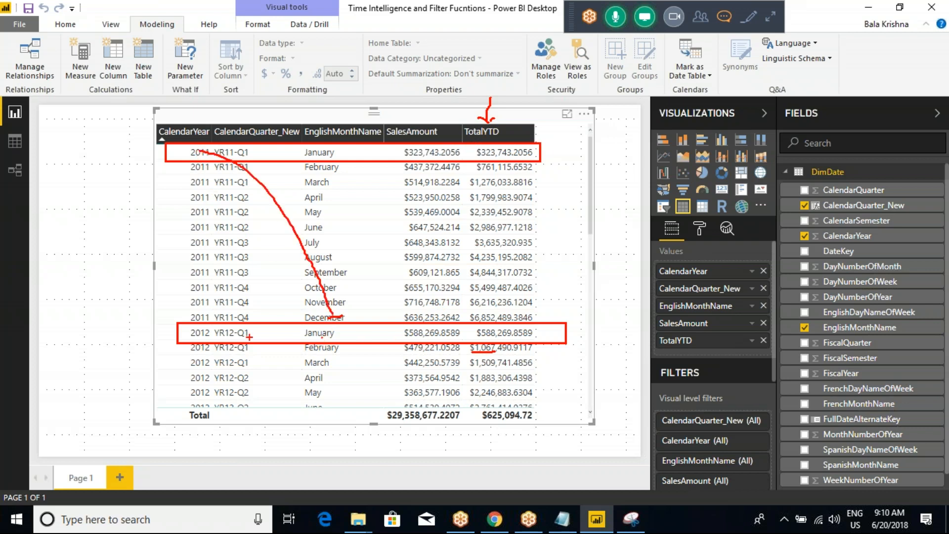
left_click_drag(205, 336, 222, 324)
left_click_drag(531, 151, 438, 256)
left_click_drag(418, 168, 517, 261)
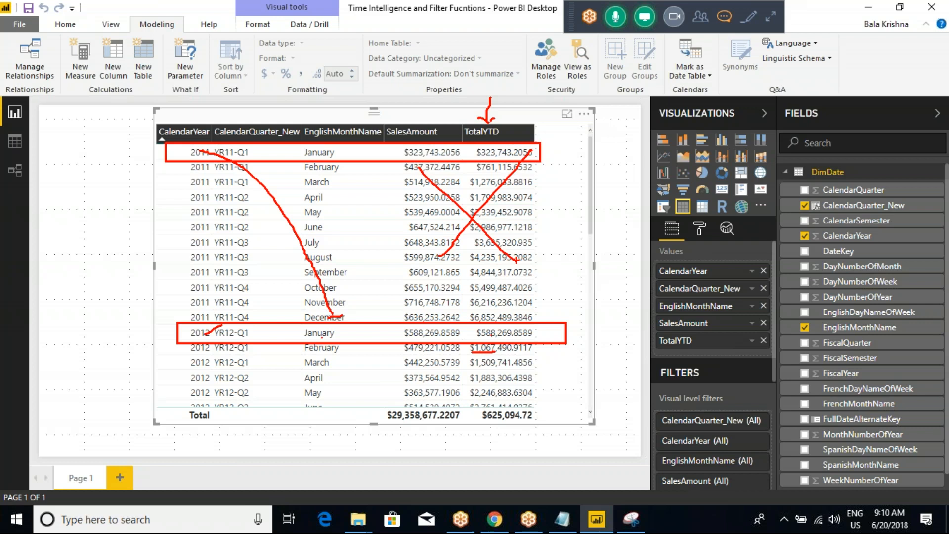
key("Escape")
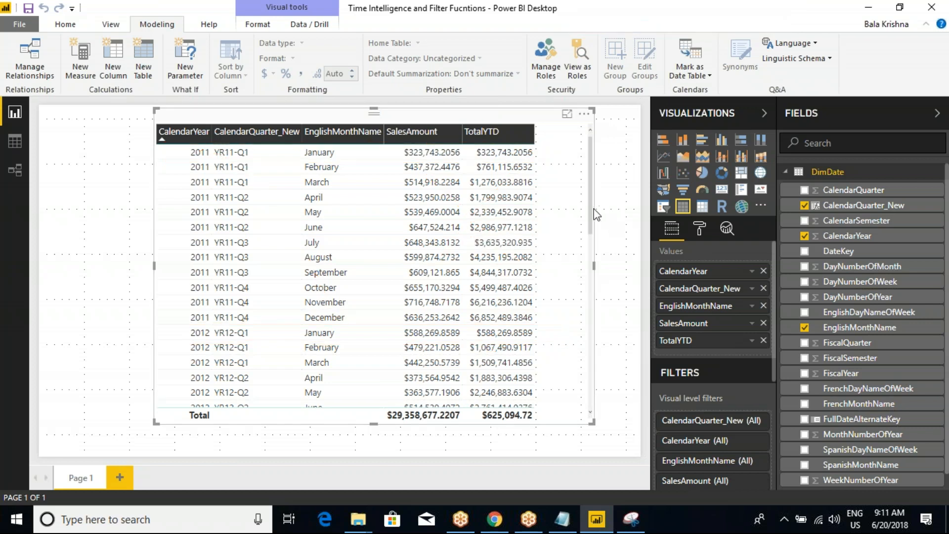
Box the January 2013 row, underline its SalesAmount and TotalYTD values, clear the annotations and return to the table's first rows.
left_click_drag(594, 208, 589, 277)
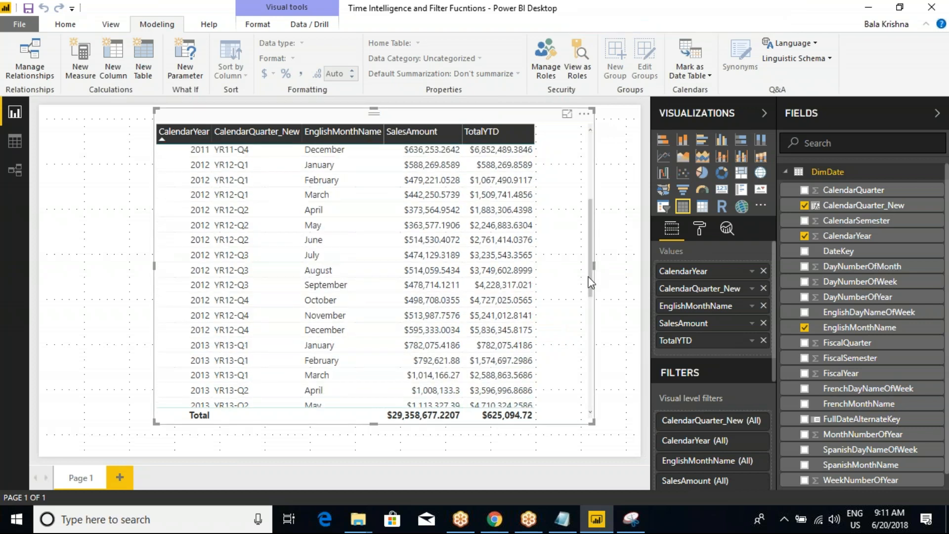
key("ctrl+2")
mouse_move(166, 336)
left_mouse_down()
mouse_move(336, 357)
mouse_move(549, 355)
left_mouse_up()
left_click_drag(413, 346, 461, 347)
left_click_drag(471, 346, 509, 340)
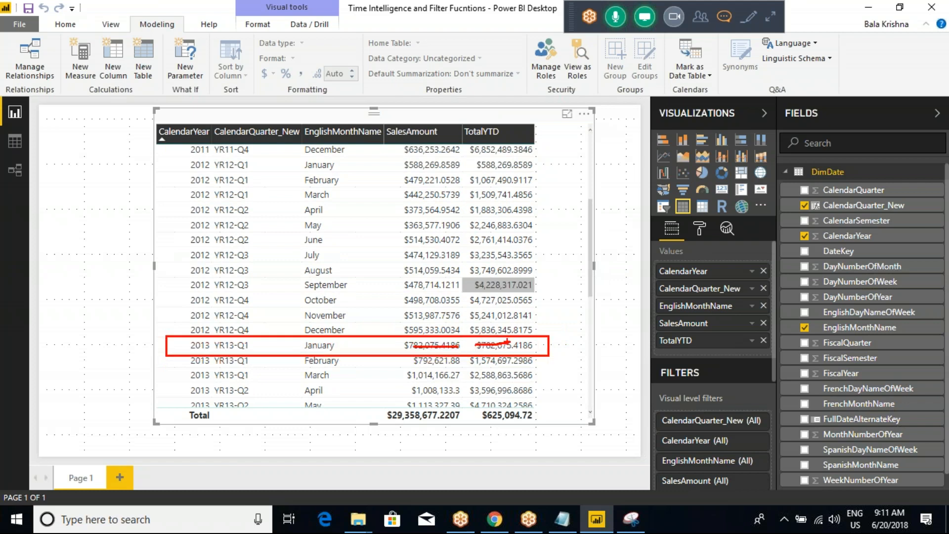
key("Escape")
scroll(420, 254, "up", 1)
scroll(420, 254, "up", 3)
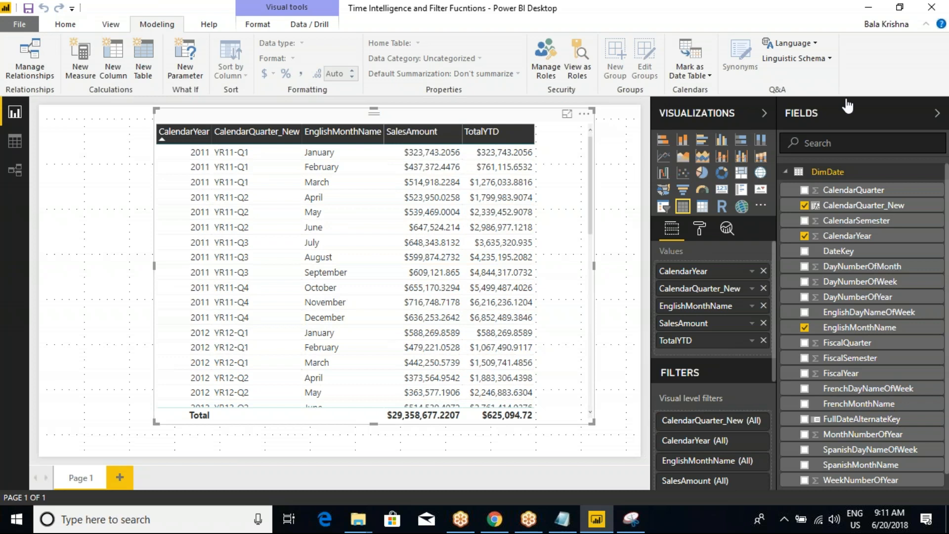
left_click(764, 16)
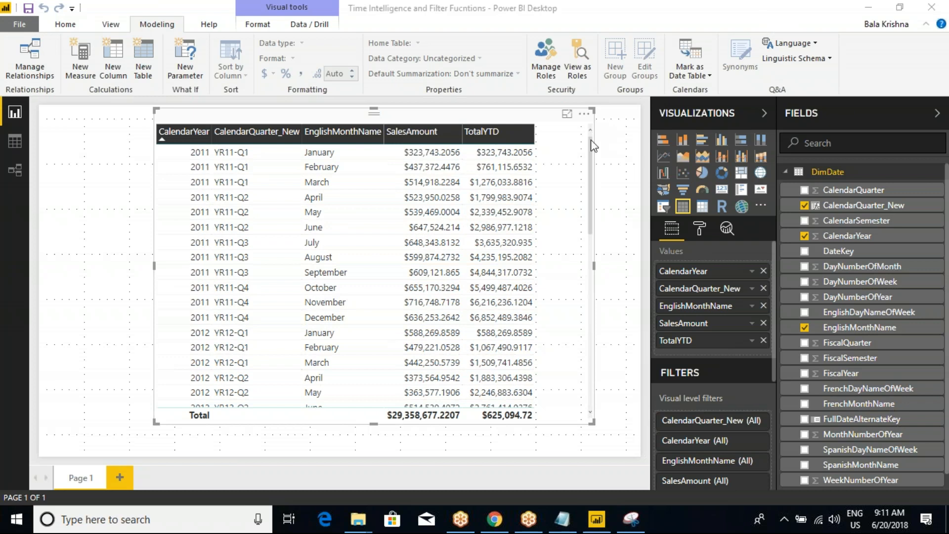